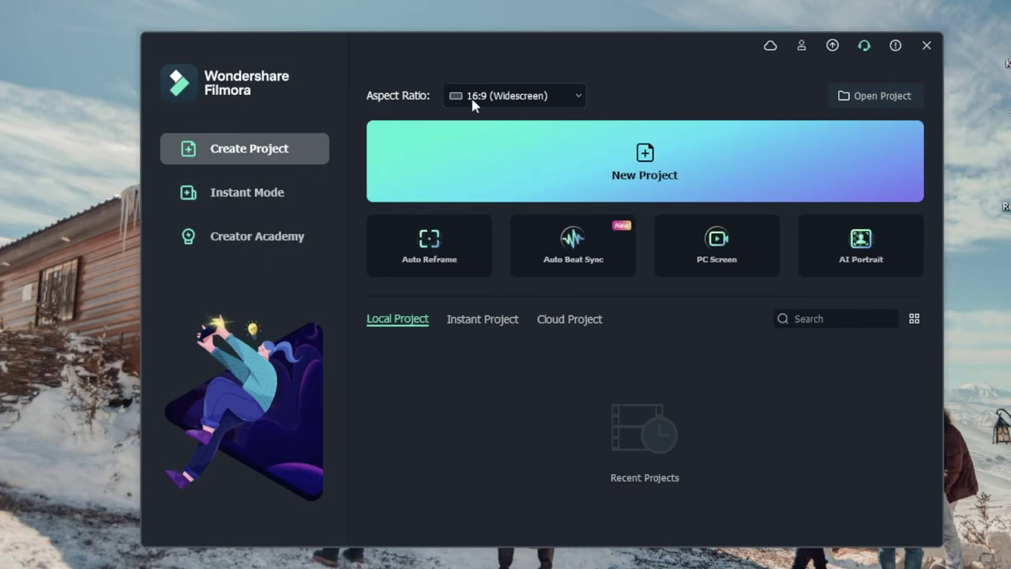
Review the aspect ratio options for a new project, and check the instant and cloud project lists
left_click(546, 97)
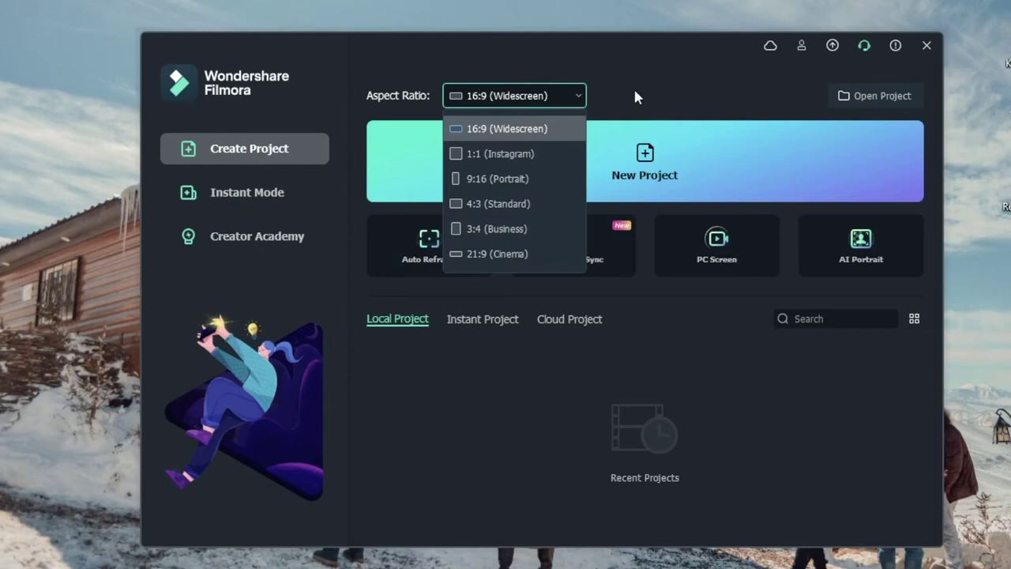
left_click(520, 305)
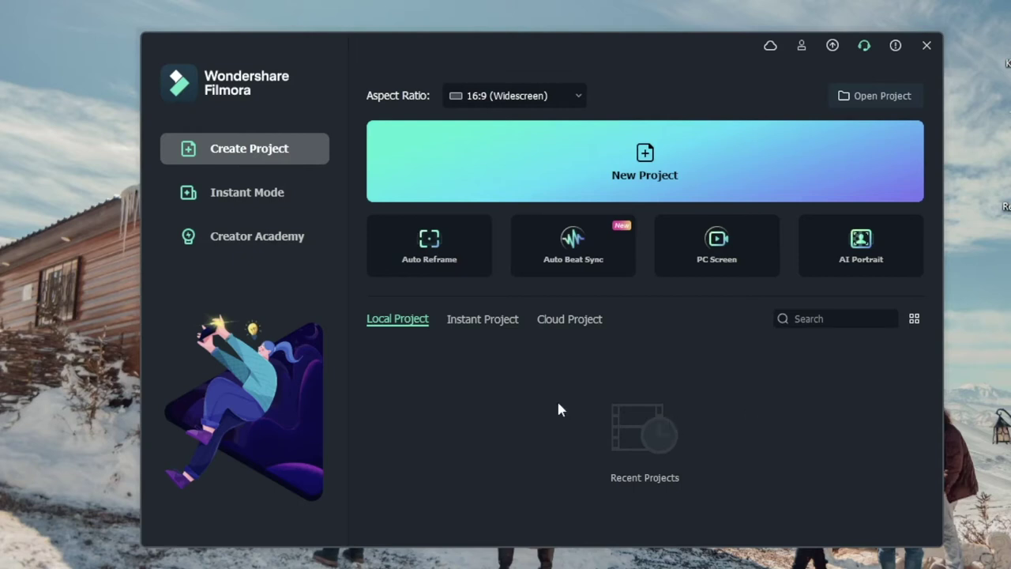
left_click(507, 322)
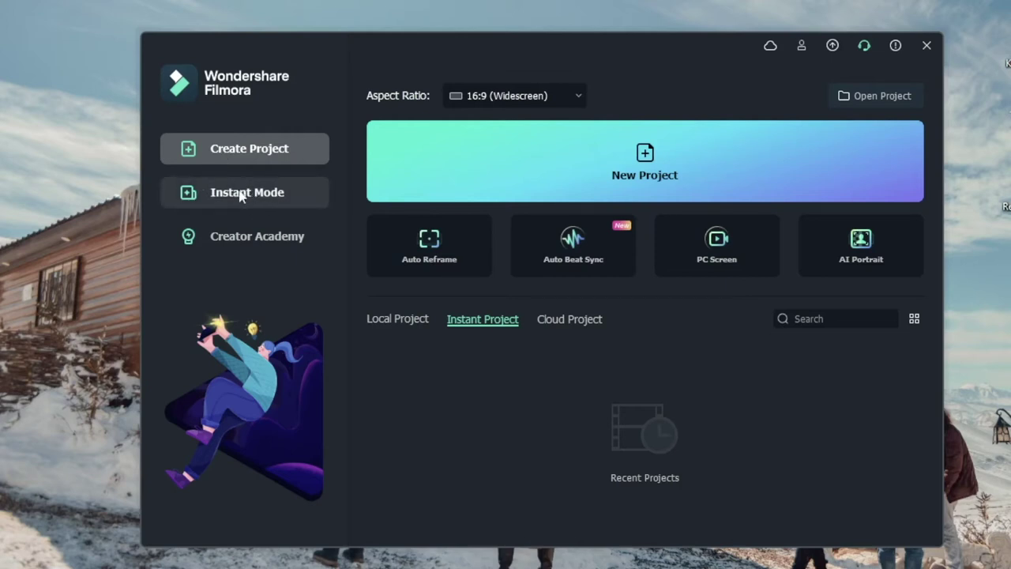
left_click(583, 321)
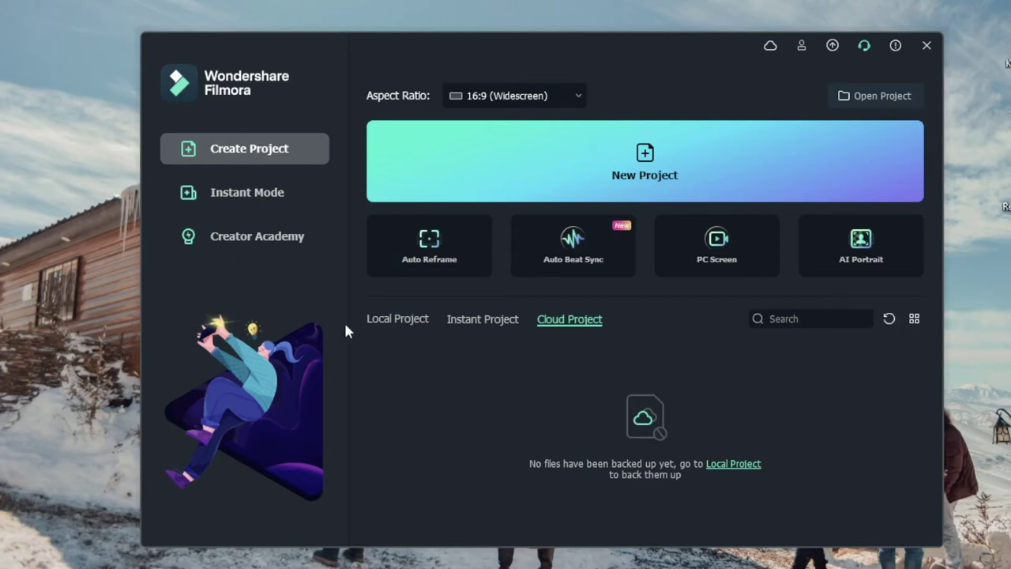
Browse the Instant Mode video templates from Business to Upbeat and view the Creator Academy tutorials
left_click(287, 202)
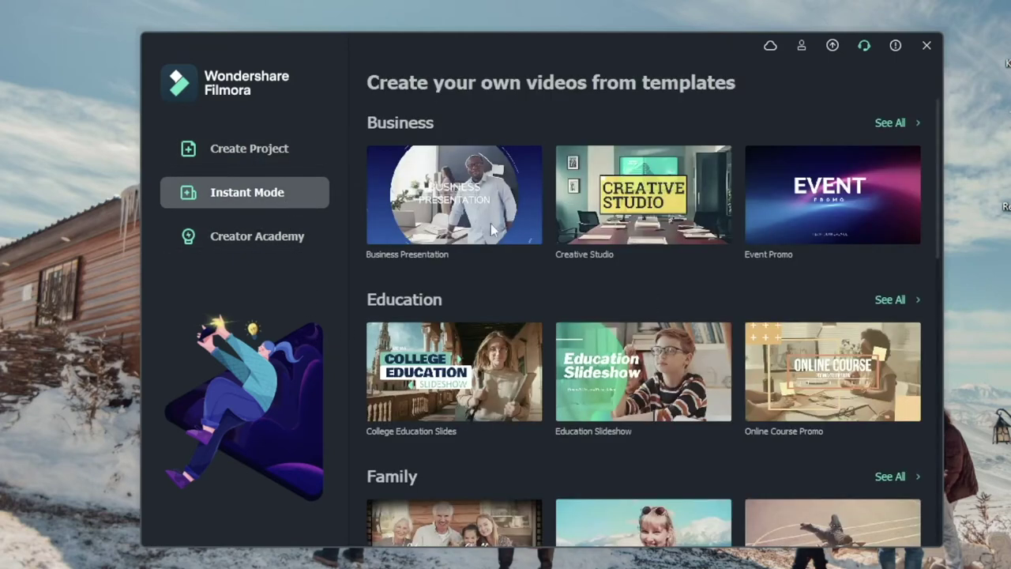
mouse_move(631, 156)
scroll(431, 488, "down", 6)
scroll(466, 277, "down", 4)
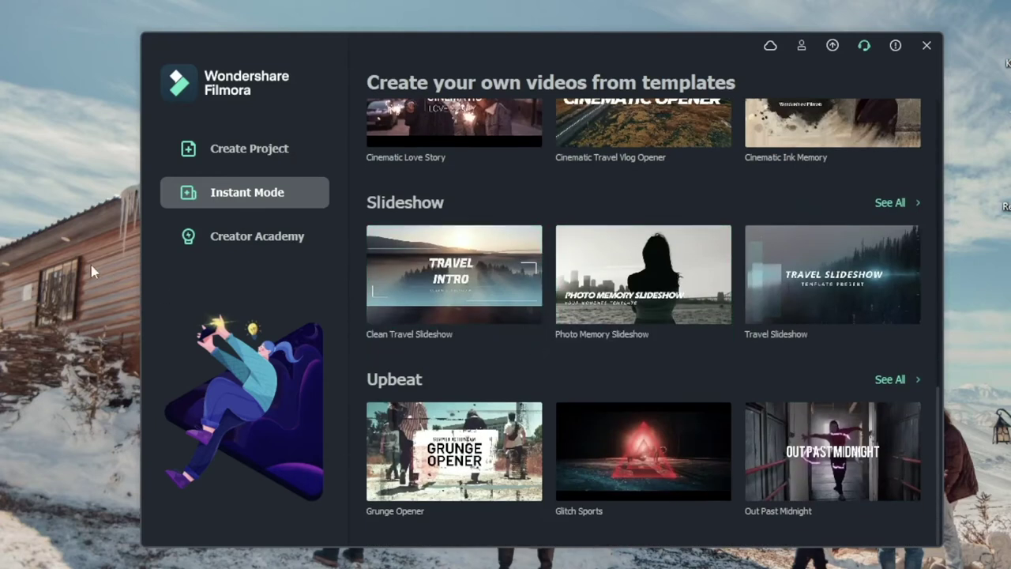
left_click(264, 239)
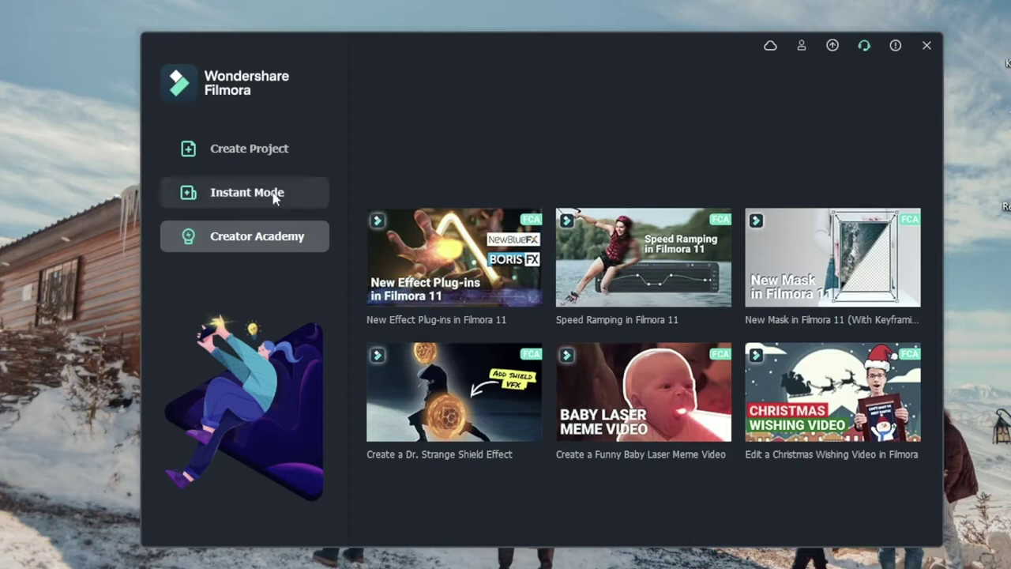
Return to project creation and start a new 16:9 (Widescreen) project
left_click(249, 158)
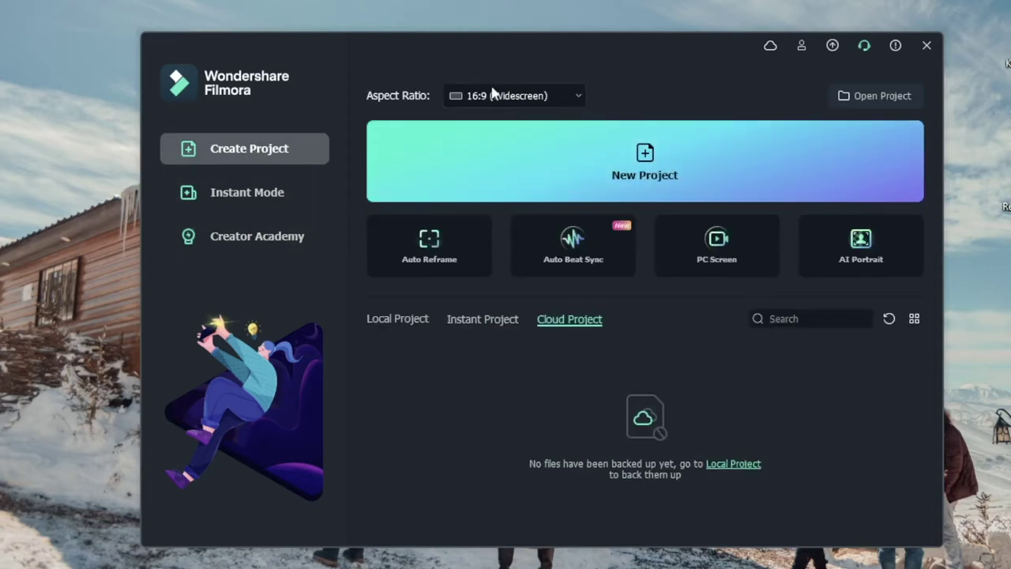
left_click(677, 174)
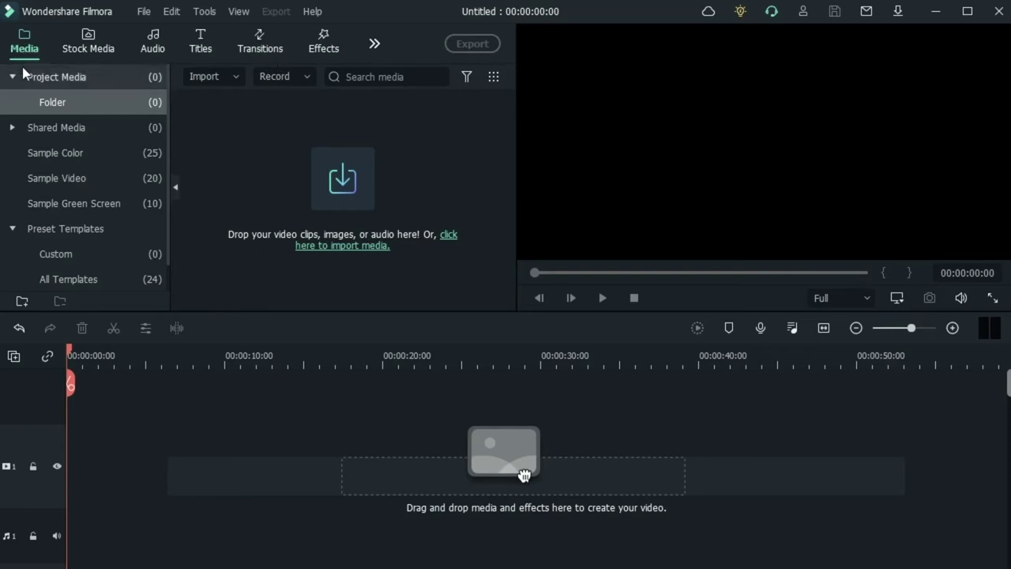
Examine the Project Media and Shared Media sections of the media library, expanding them to show their folders
left_click(70, 77)
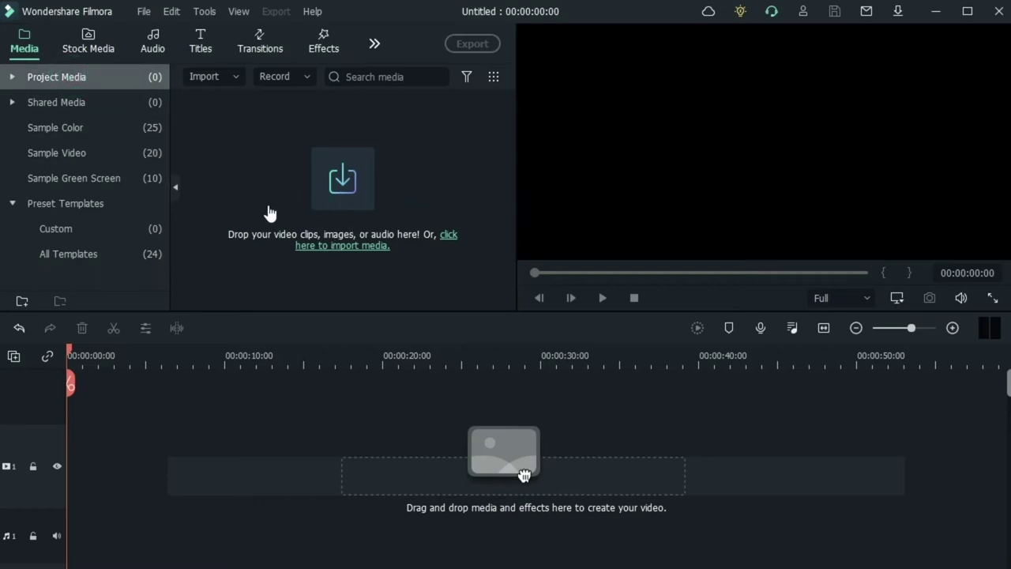
left_click(13, 77)
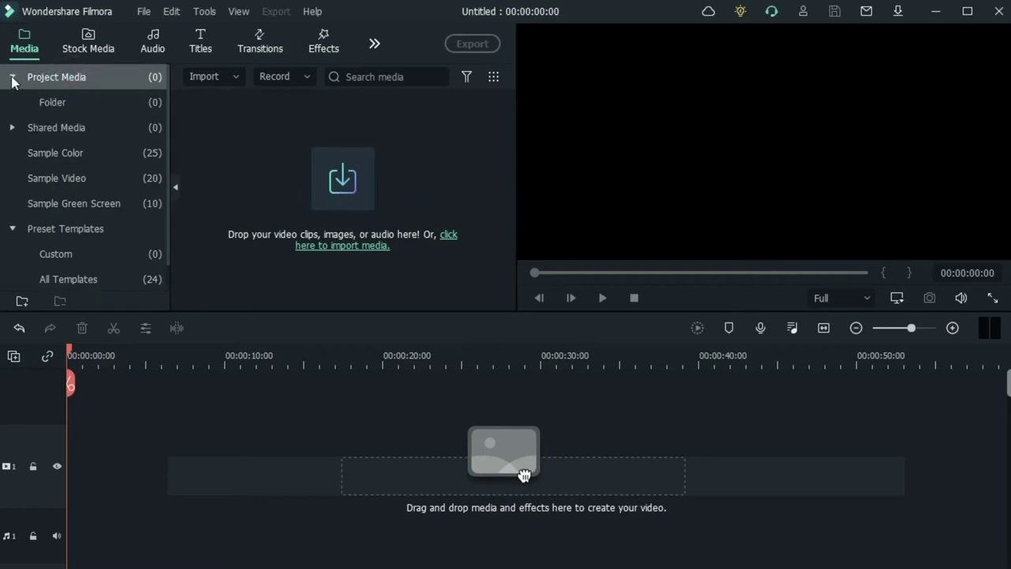
left_click(47, 102)
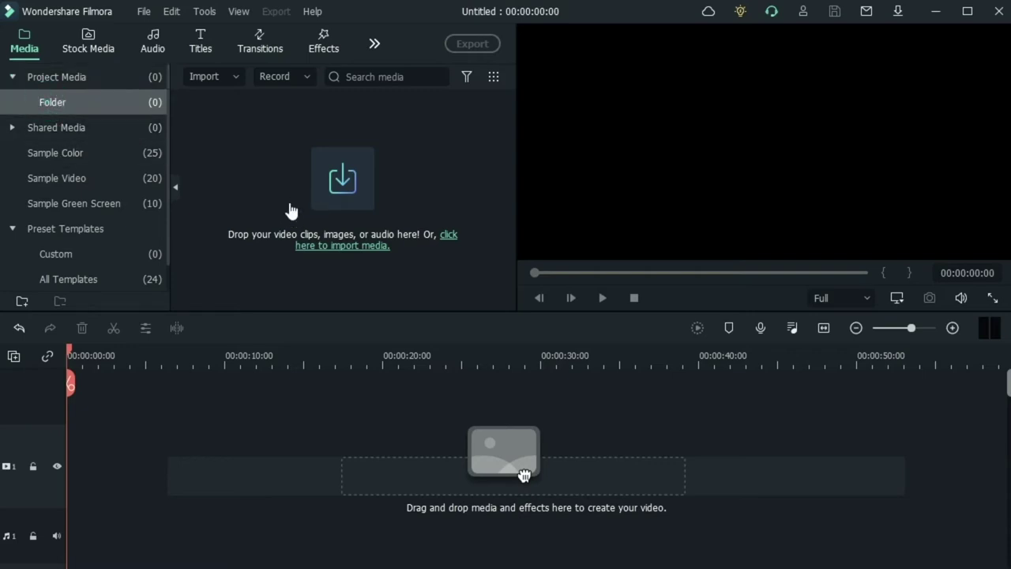
left_click(59, 136)
left_click(59, 135)
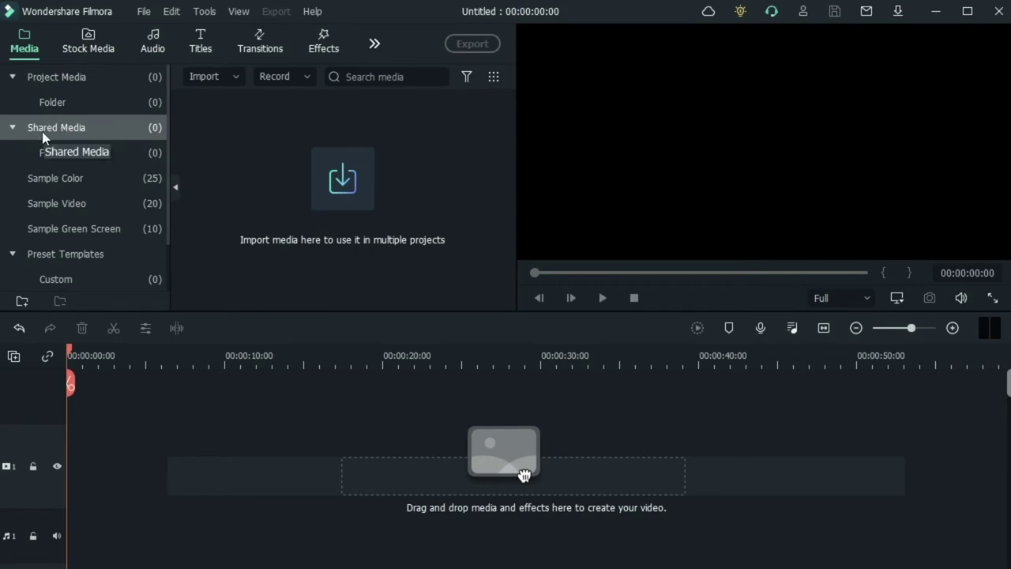
Place the Green clip from the Sample Color collection on the first video track at about 00:00:15:20
left_click(78, 178)
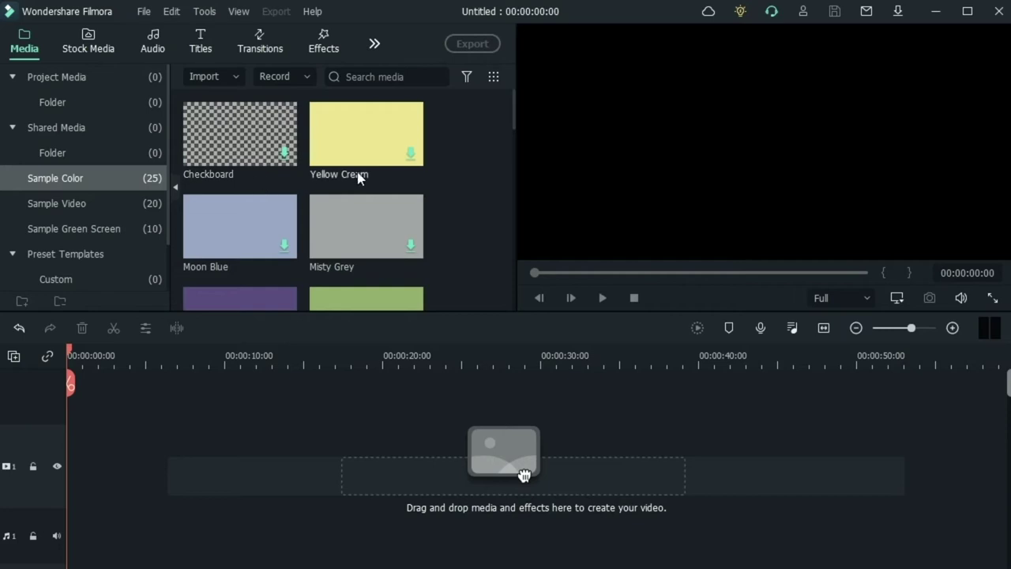
scroll(372, 180, "down", 10)
scroll(394, 197, "up", 2)
scroll(371, 199, "down", 2)
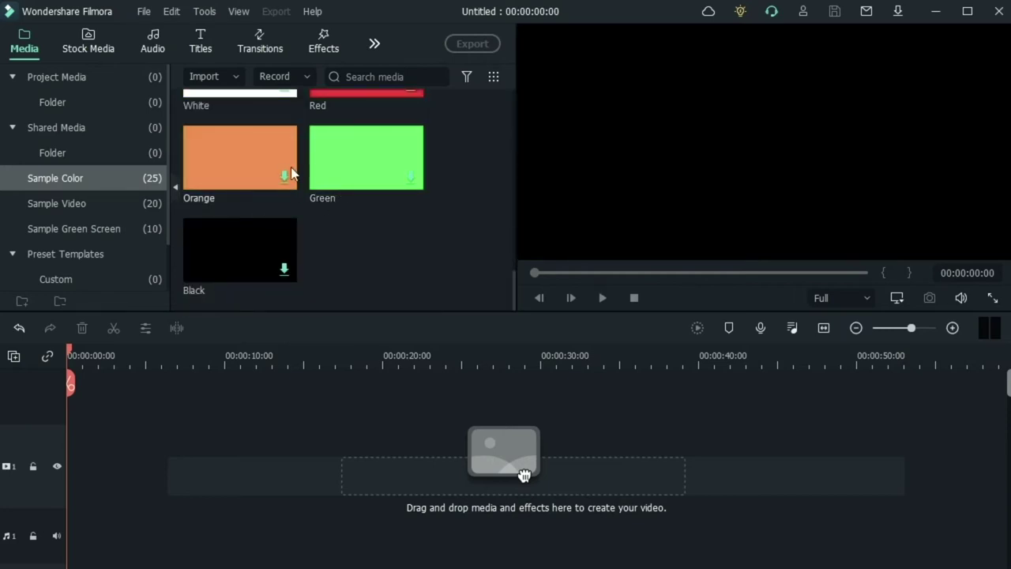
left_click_drag(350, 141, 317, 466)
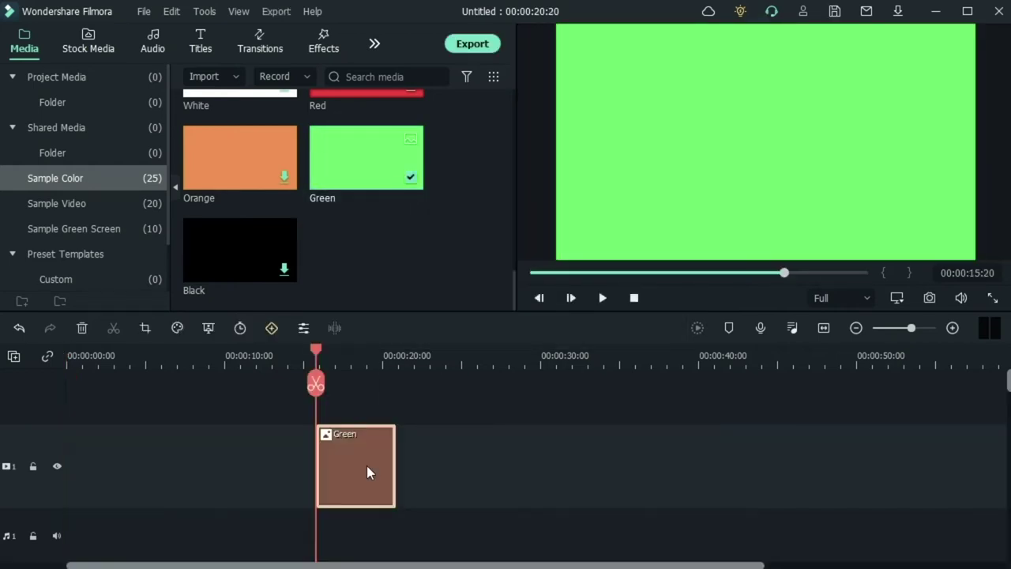
Download the Orange sample color, place it directly after the Green clip, and scrub back across both clips
left_click(285, 178)
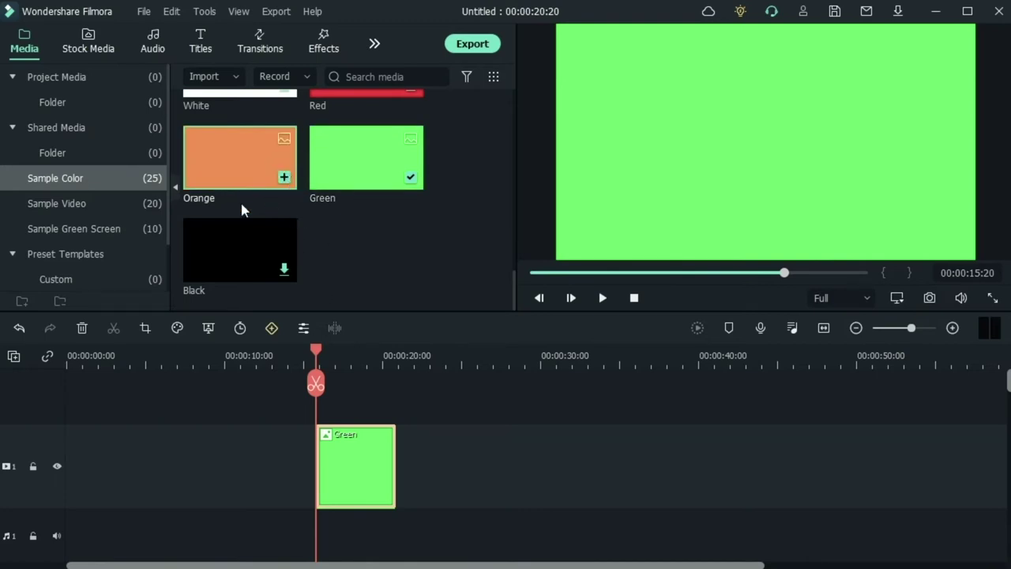
left_click_drag(210, 150, 402, 466)
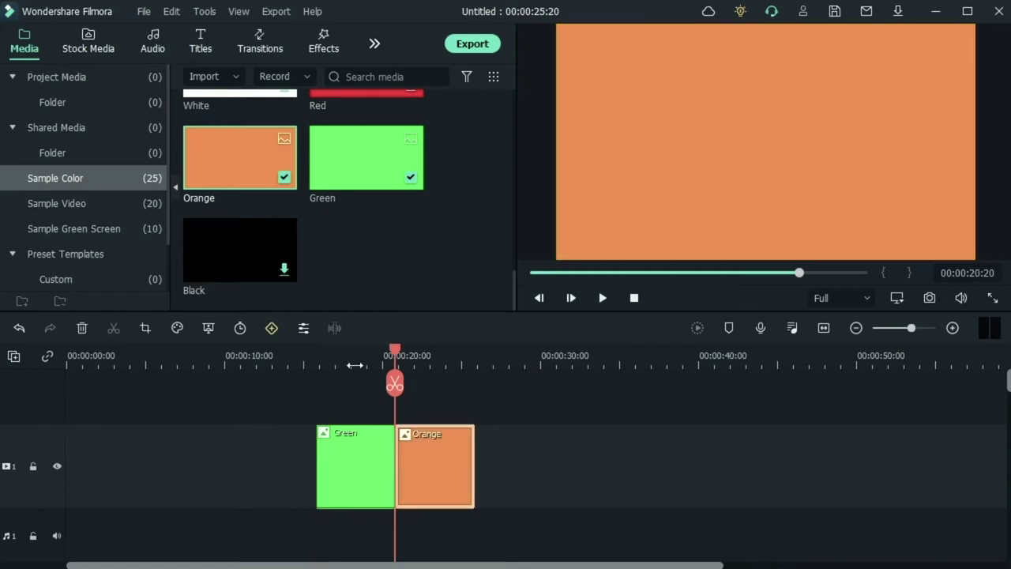
scroll(399, 365, "up", 1)
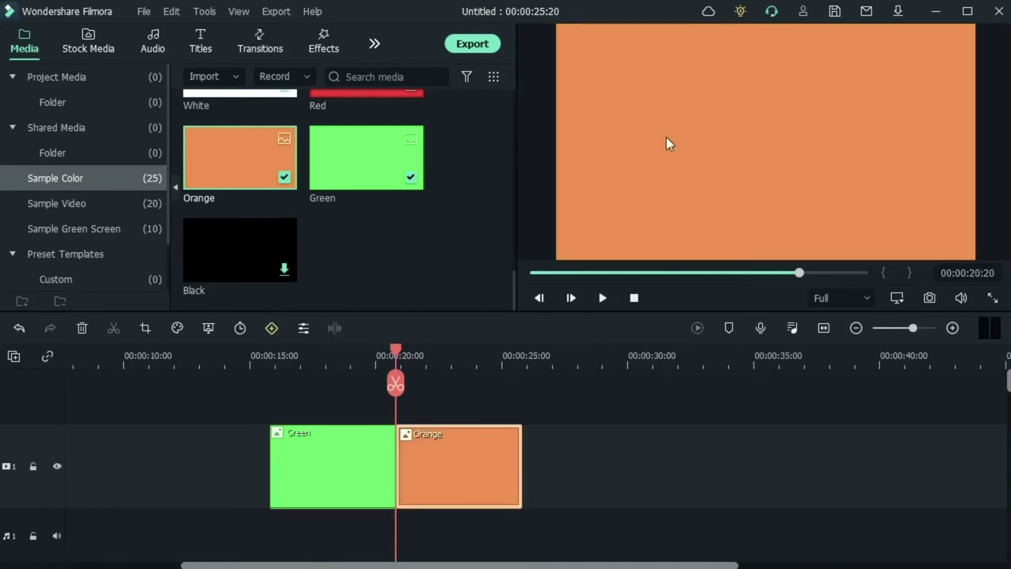
left_click(468, 359)
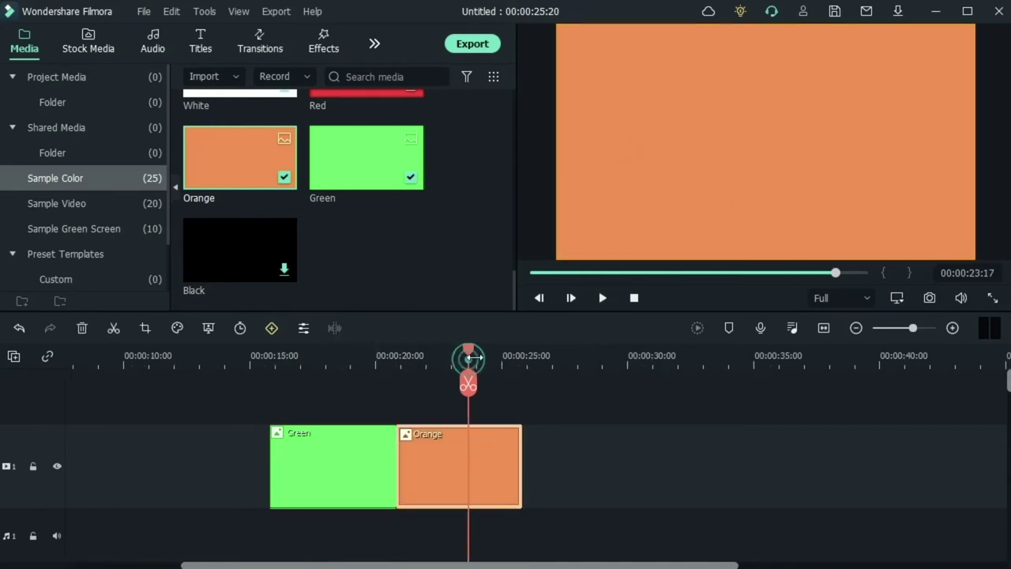
left_click_drag(468, 359, 343, 359)
Delete both the Green and Orange clips from the timeline
left_click_drag(643, 493, 323, 452)
key("Delete")
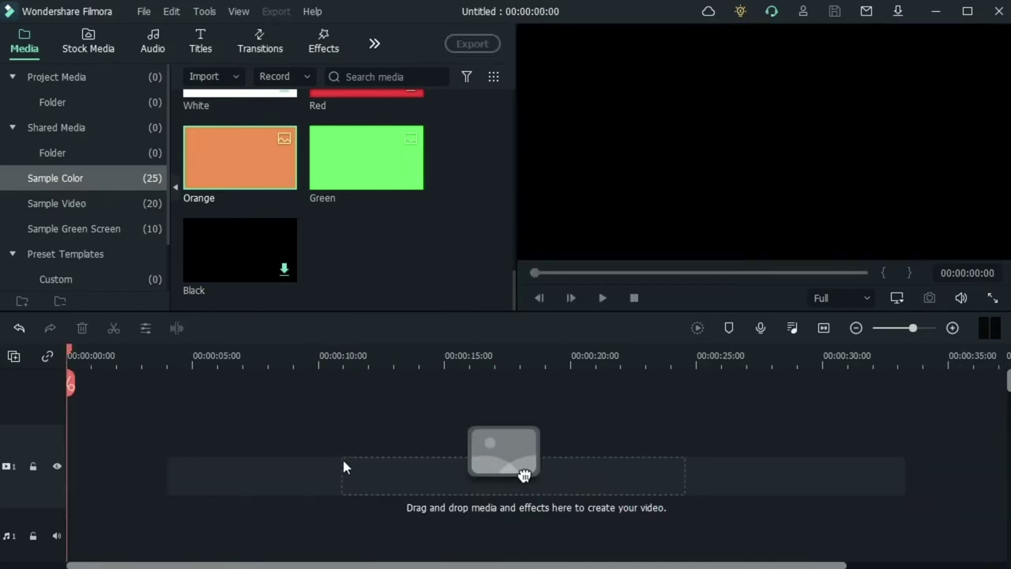
Browse the Sample Video and Sample Green Screen collections in the media library
left_click(121, 207)
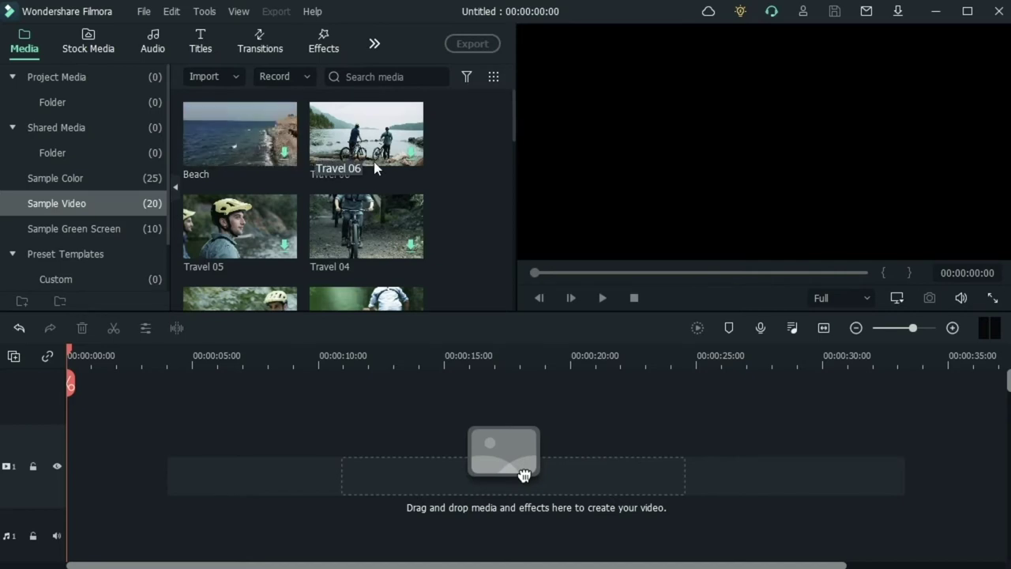
scroll(232, 243, "down", 5)
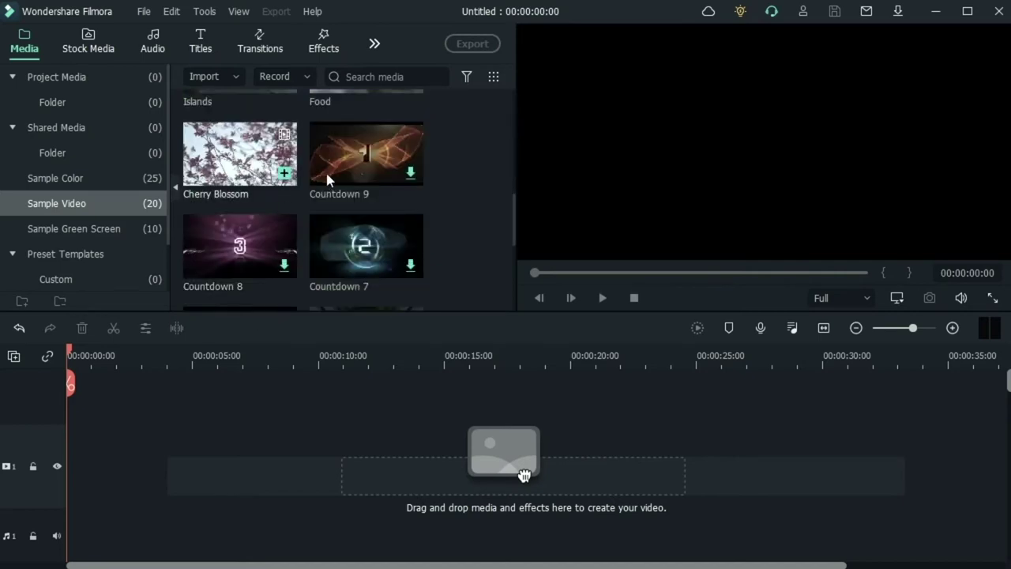
scroll(339, 194, "down", 3)
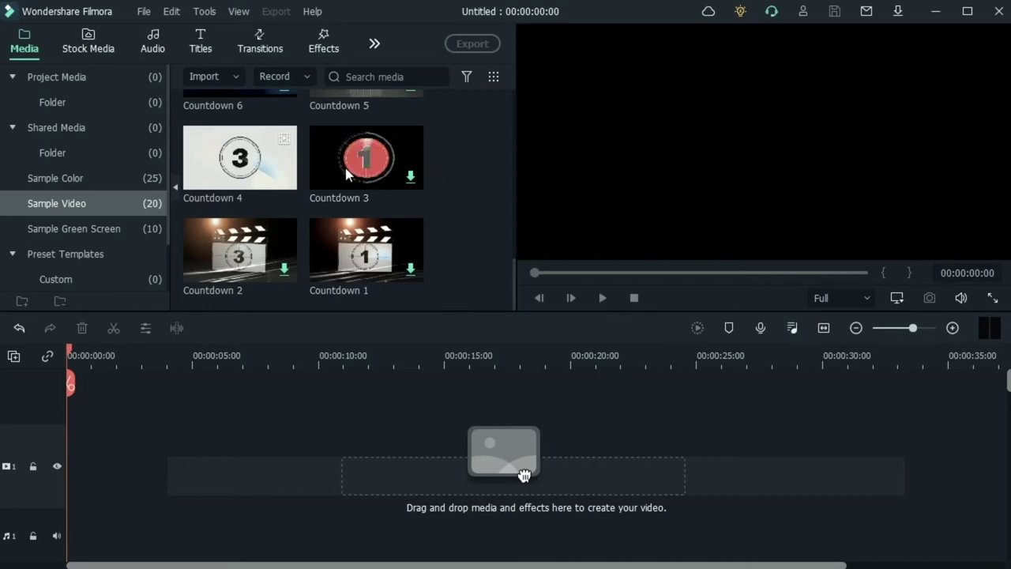
left_click(54, 233)
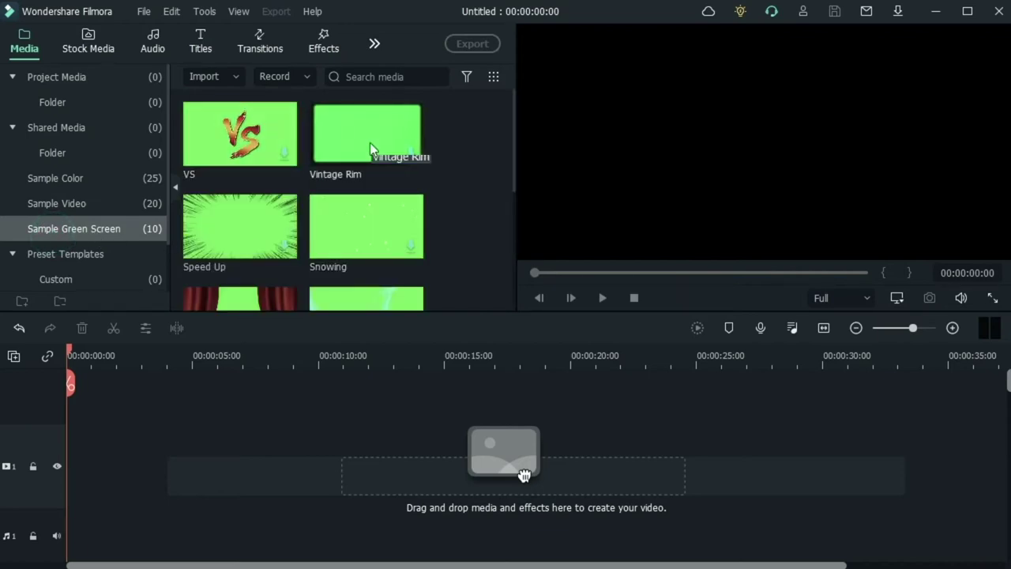
scroll(229, 231, "down", 3)
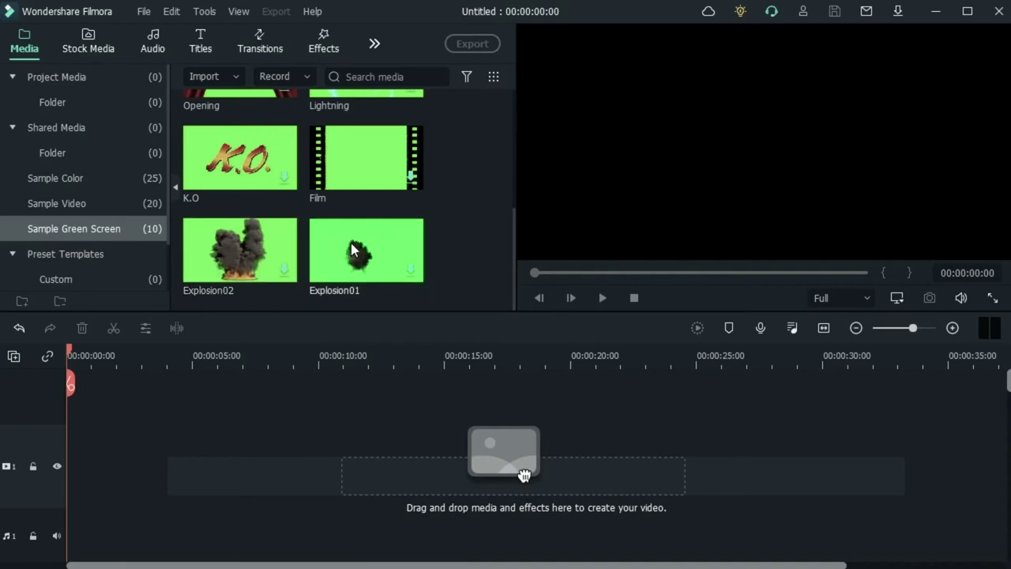
Find the Business Intro template among all Preset Templates and place it at the start of the timeline
left_click(92, 253)
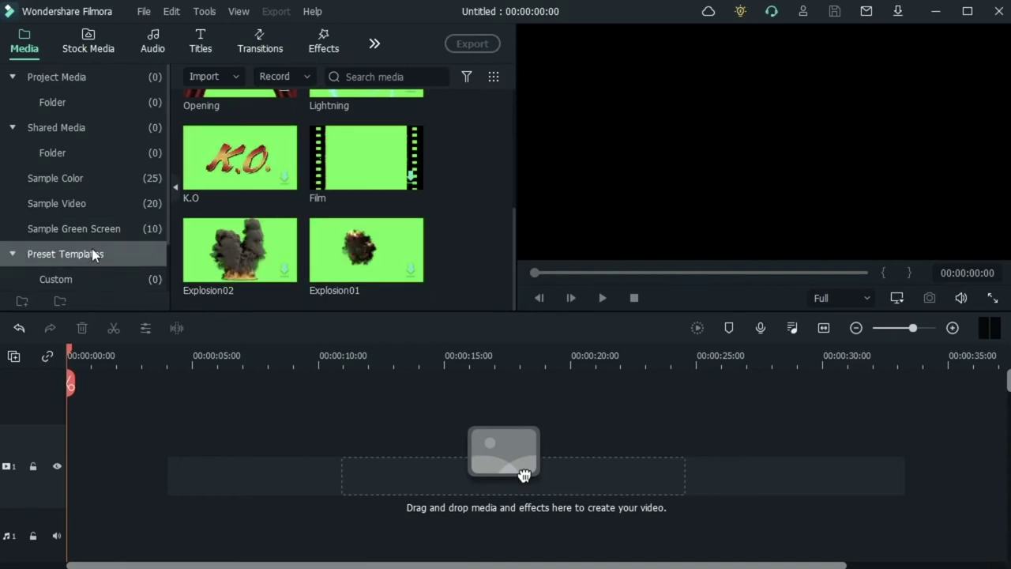
left_click(92, 252)
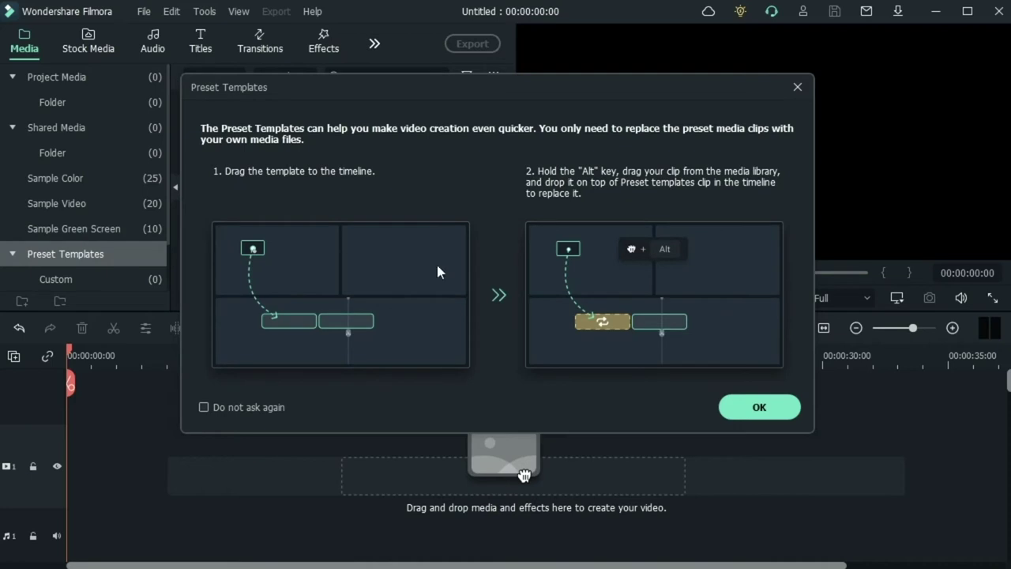
left_click(749, 408)
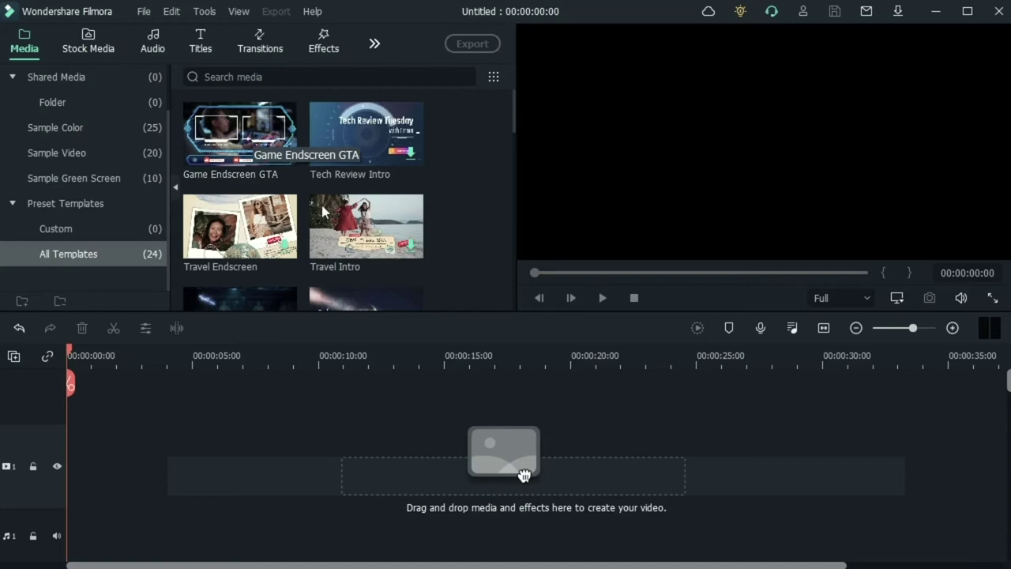
scroll(355, 230, "down", 3)
scroll(333, 174, "down", 3)
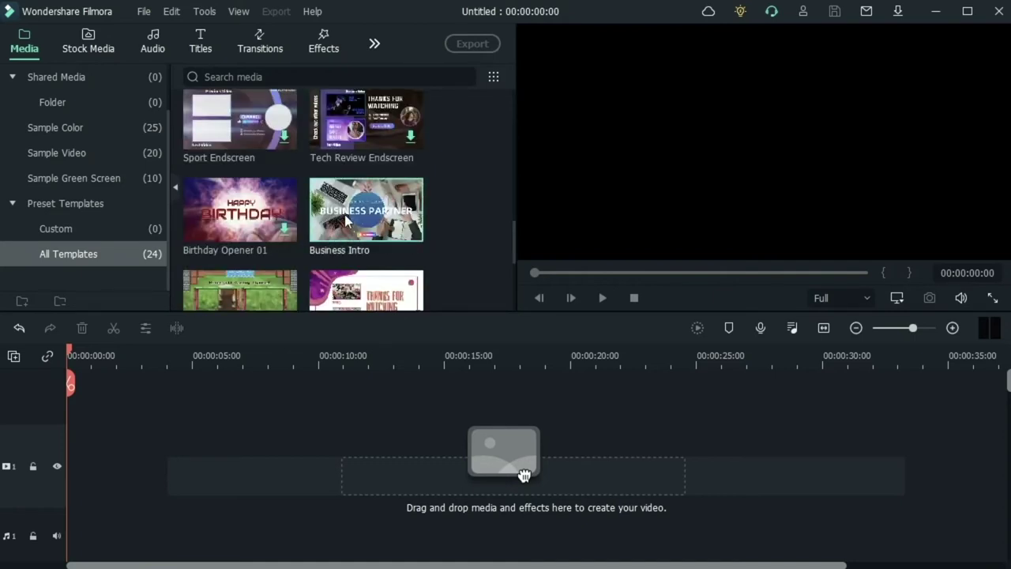
left_click_drag(347, 207, 72, 461)
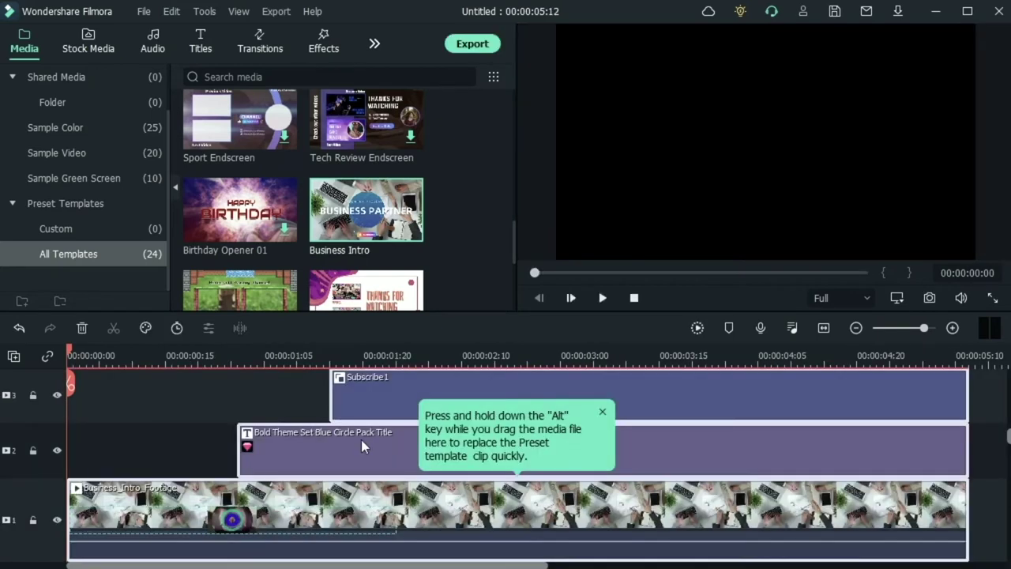
Inspect the Business Intro template's Subscribe, title and transition elements one by one, previewing the frame at 00:00:02:22
left_click(107, 442)
left_click(384, 395)
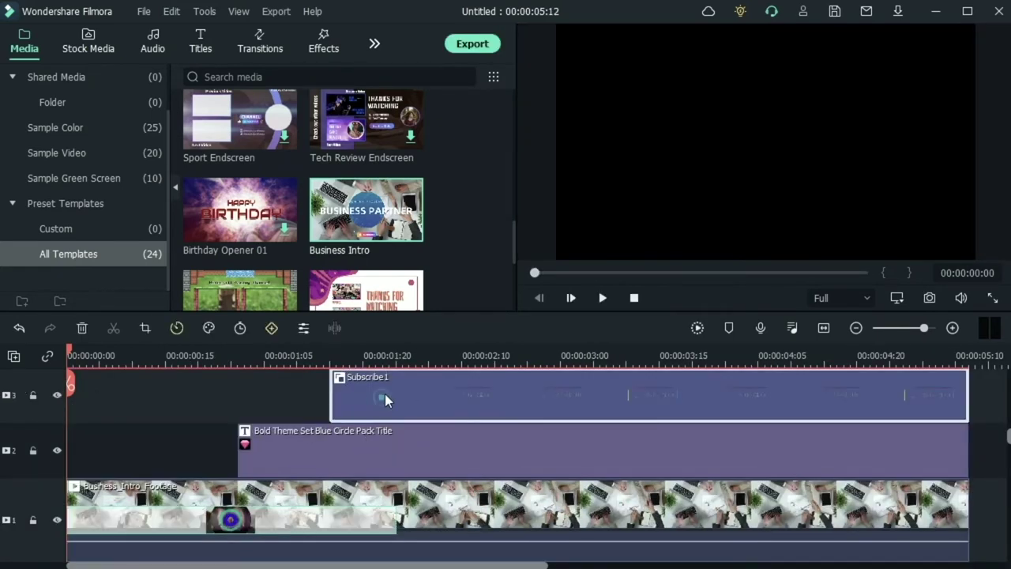
left_click(540, 354)
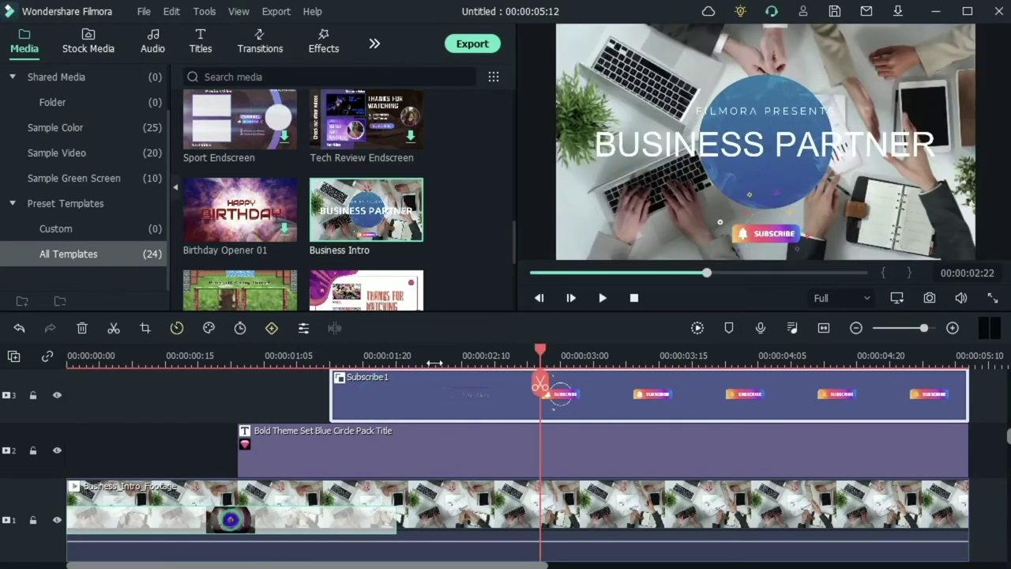
left_click(273, 433)
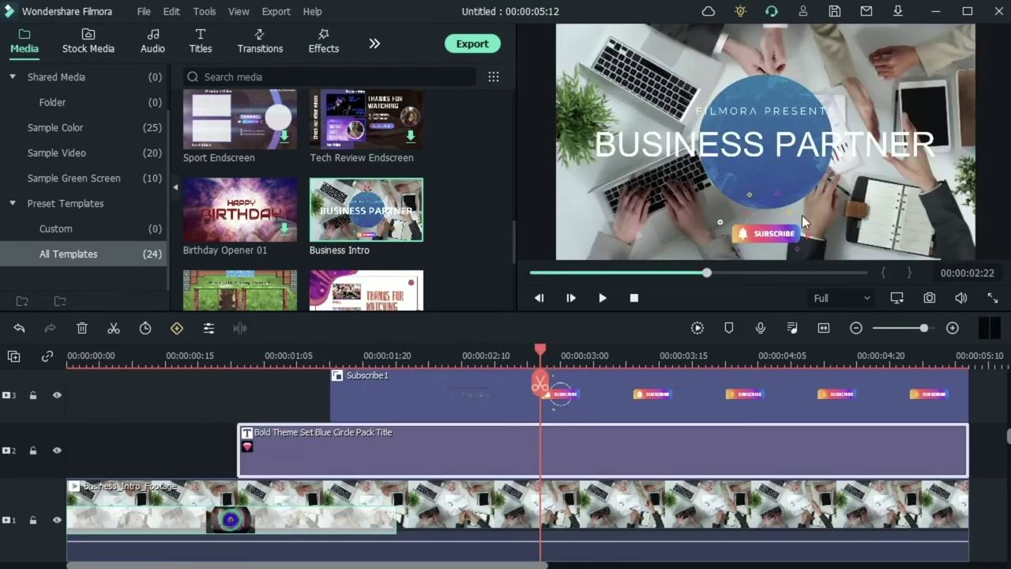
left_click(250, 521)
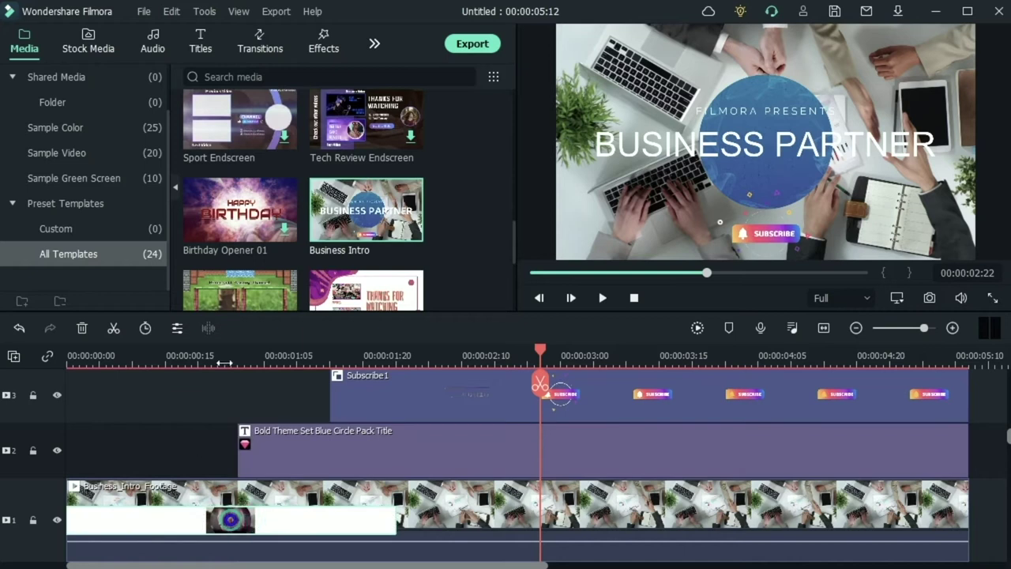
Play the Business Intro template from the start of the timeline and select its background footage clip
scroll(257, 348, "down", 3)
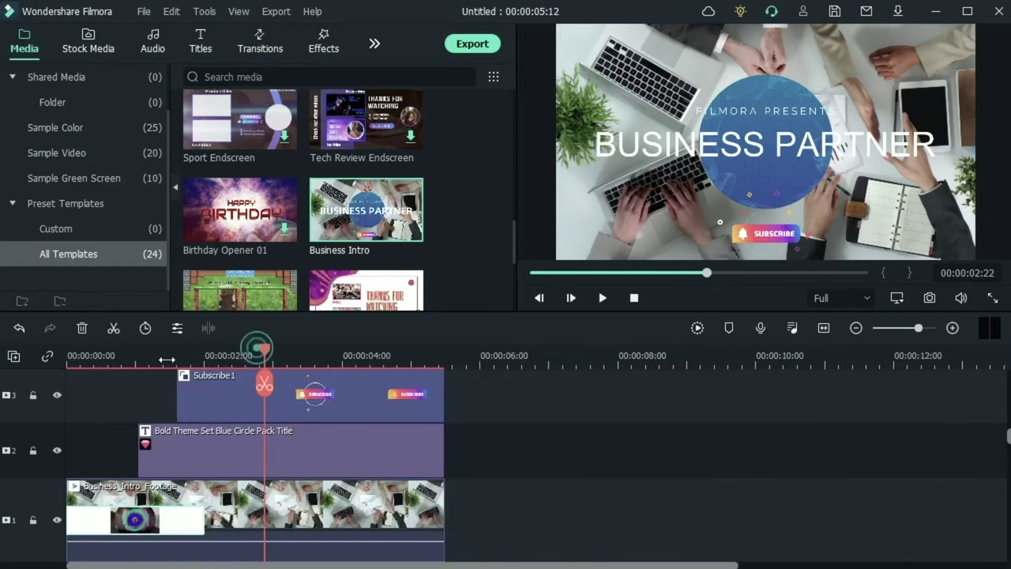
left_click(210, 353)
left_click(69, 362)
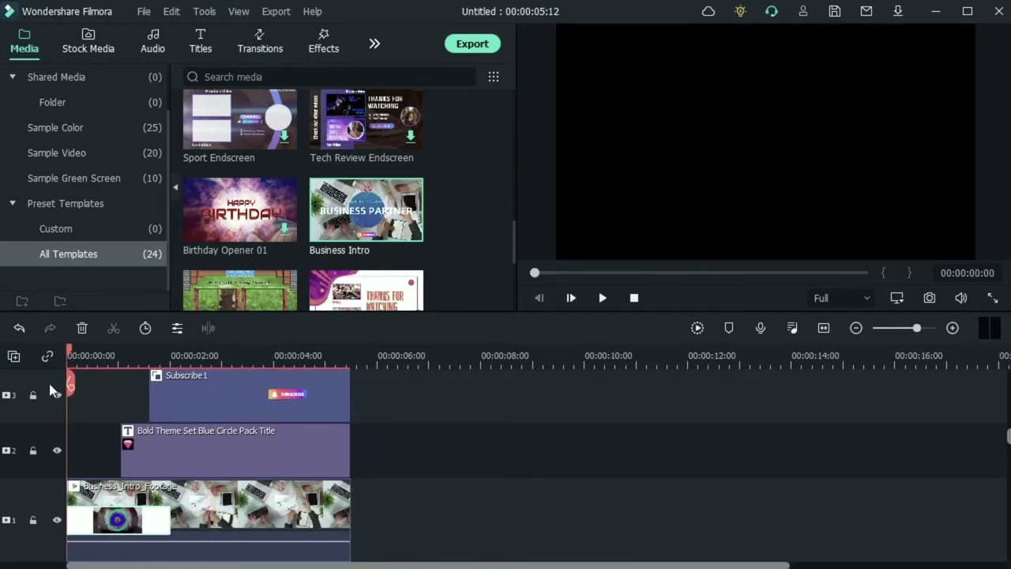
key("space")
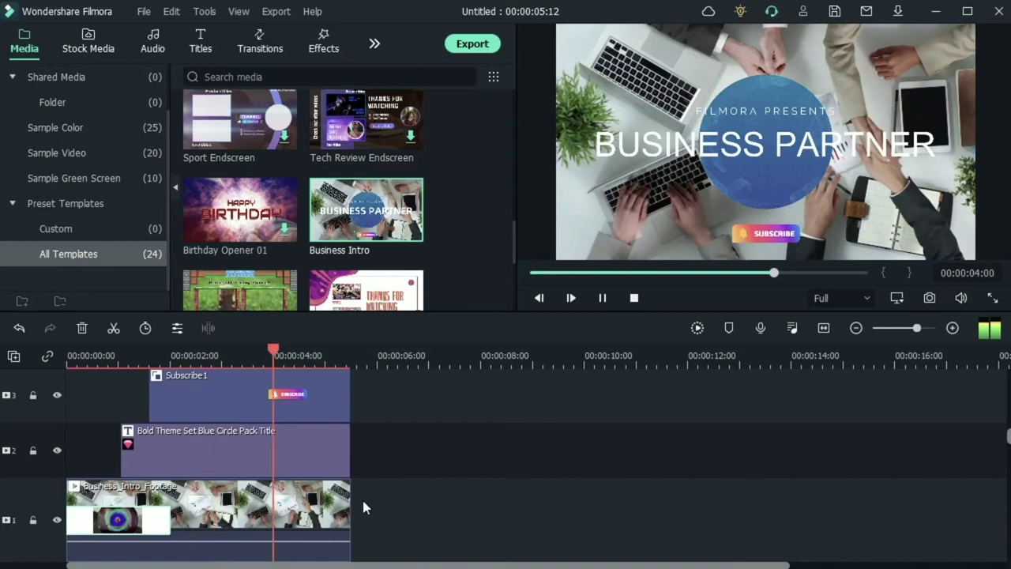
key("space")
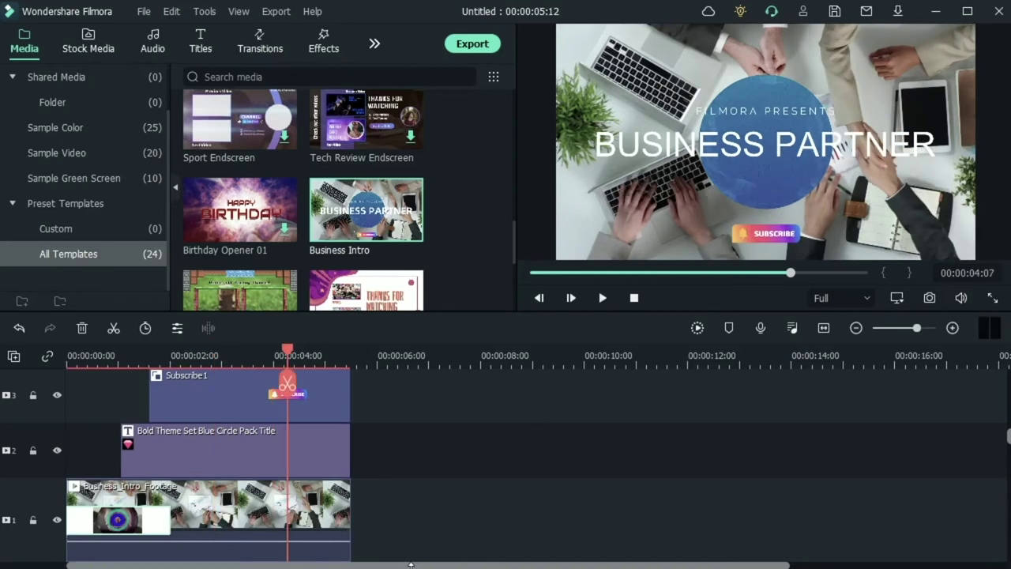
left_click(409, 560)
left_click(322, 555)
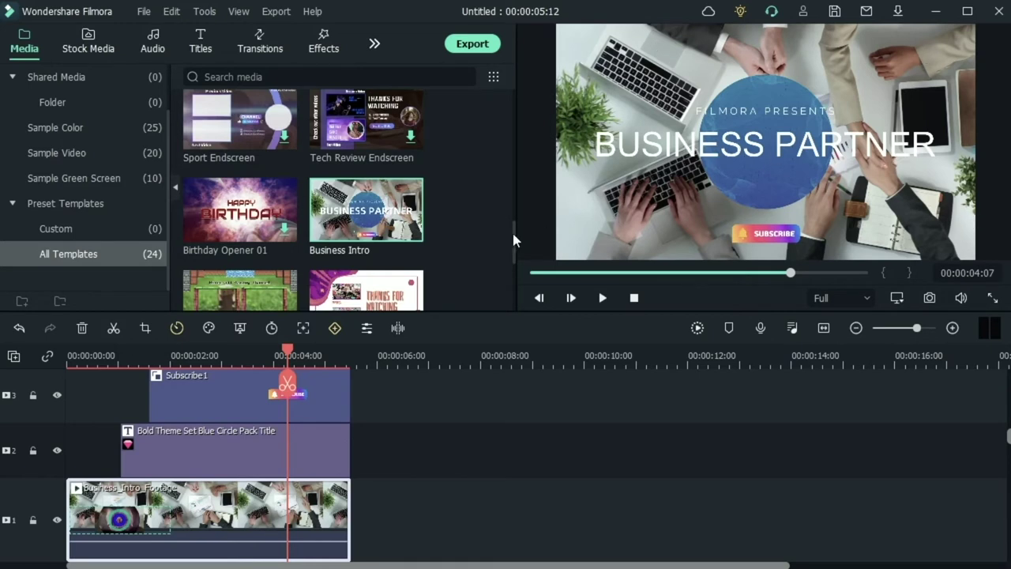
Replace the BUSINESS PARTNER title text with "Filmora" and set its font to Agency FB Negreta
left_click(728, 143)
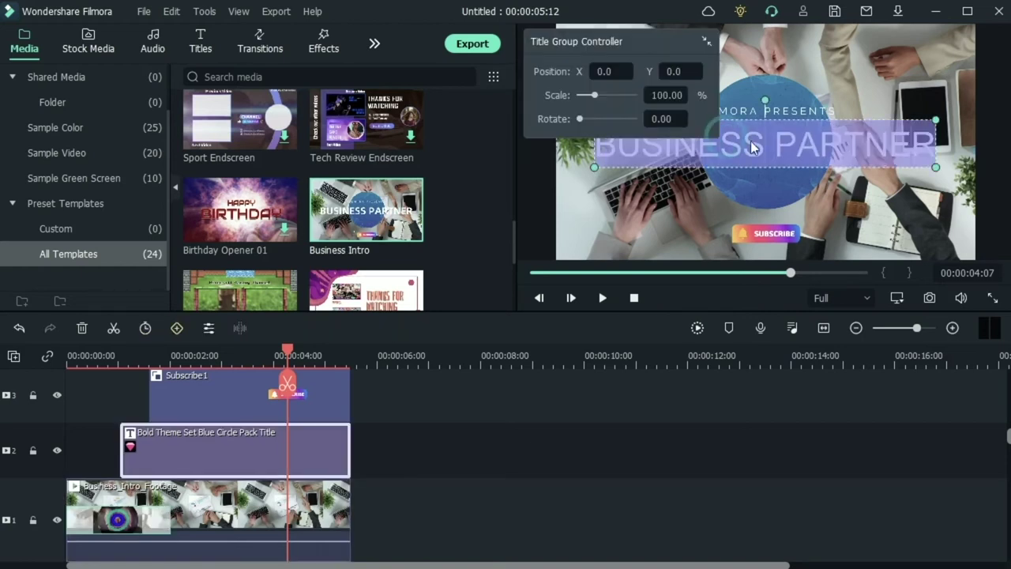
double_click(774, 112)
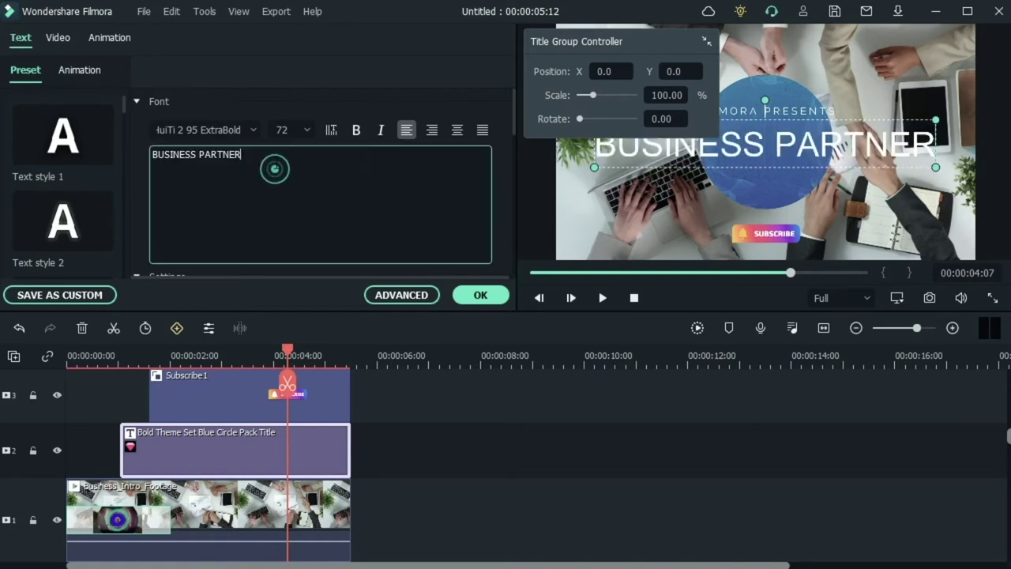
triple_click(274, 162)
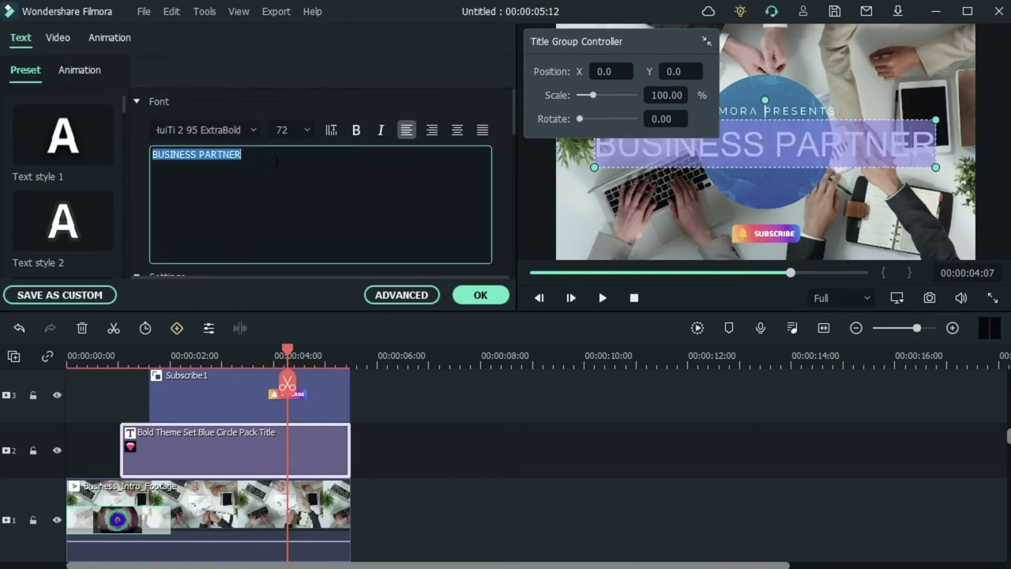
type("Filmora")
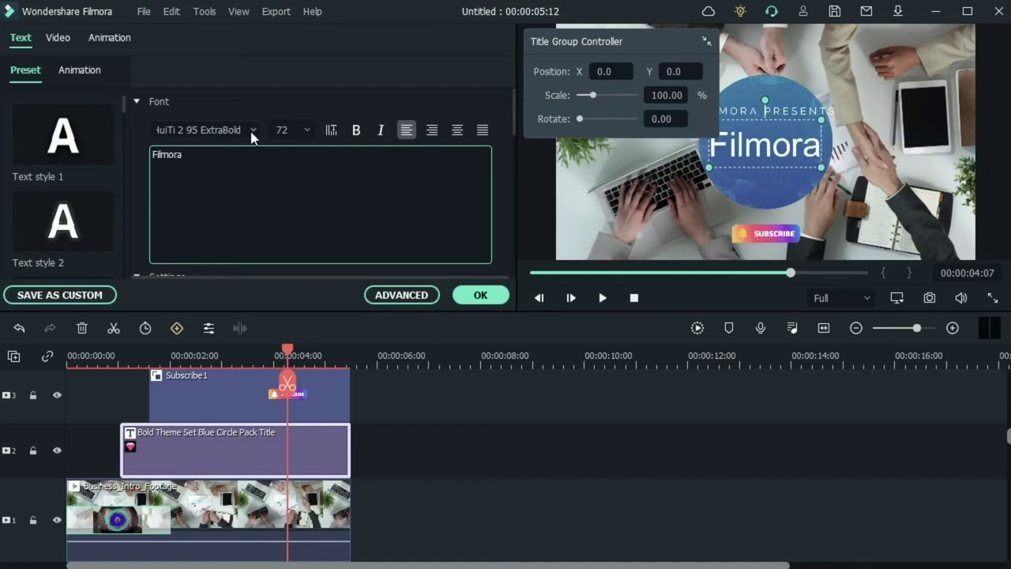
left_click(251, 131)
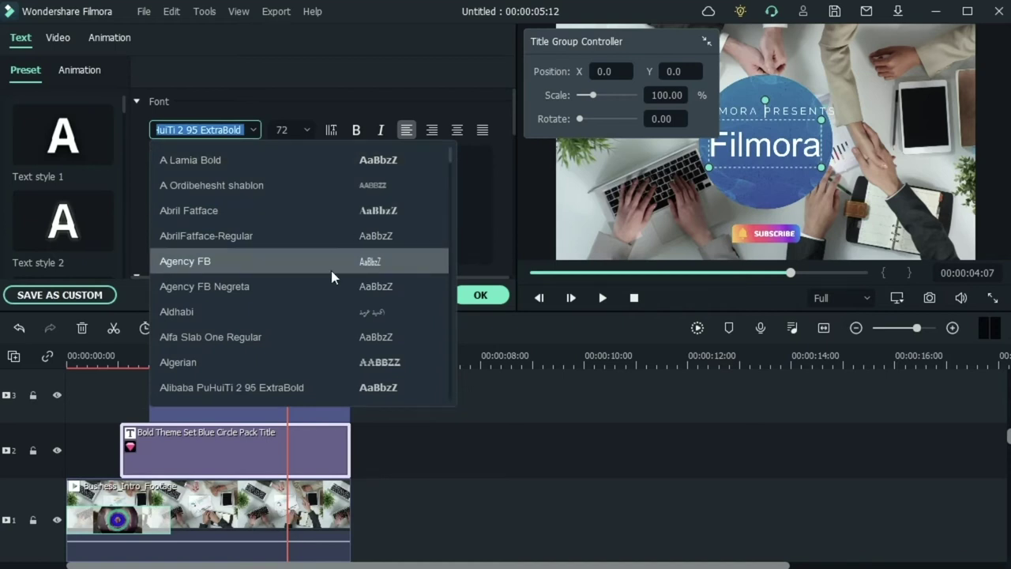
left_click(296, 284)
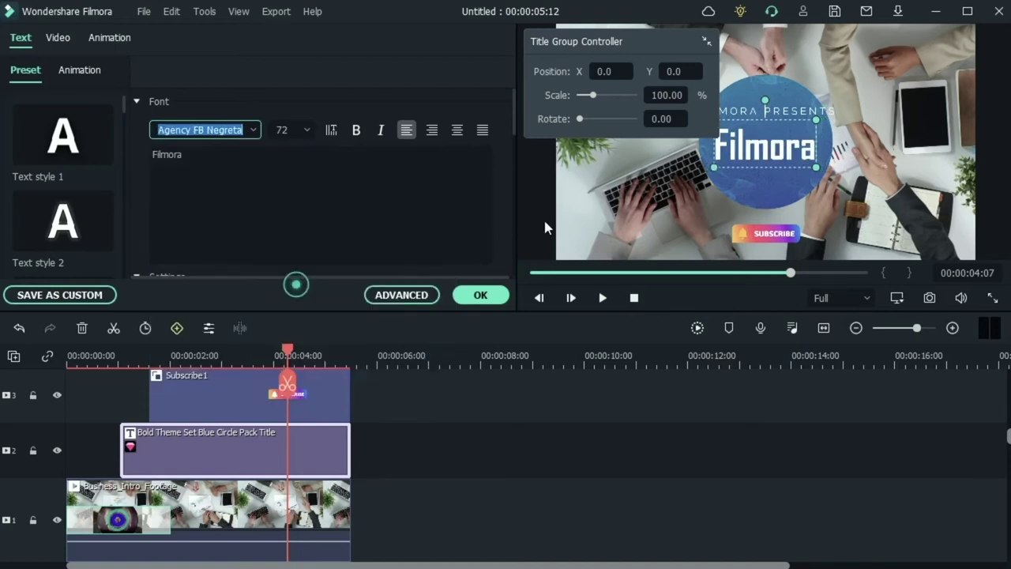
left_click(488, 299)
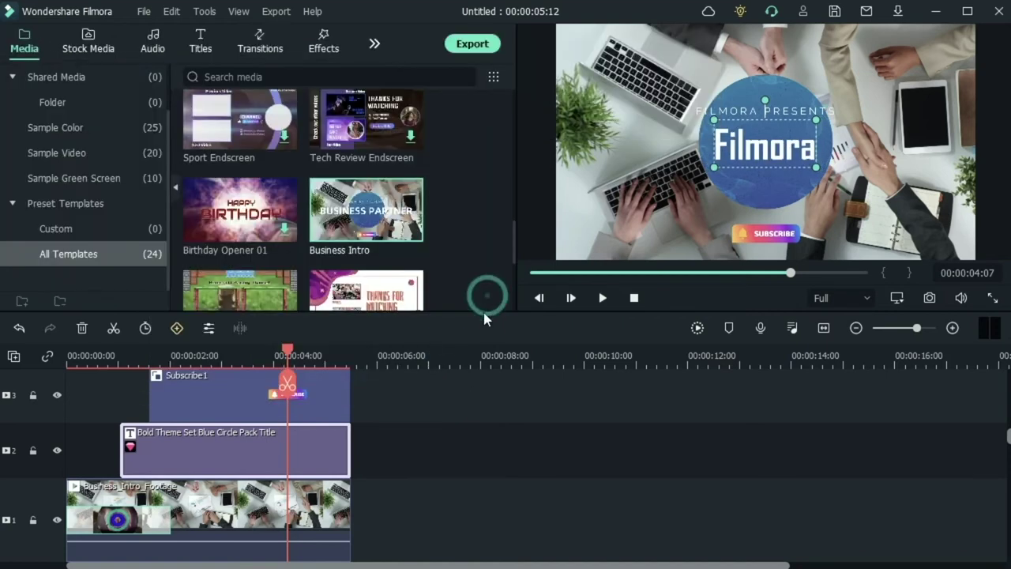
Play back the edited title animation from 00:00:00:19
left_click_drag(287, 350, 105, 378)
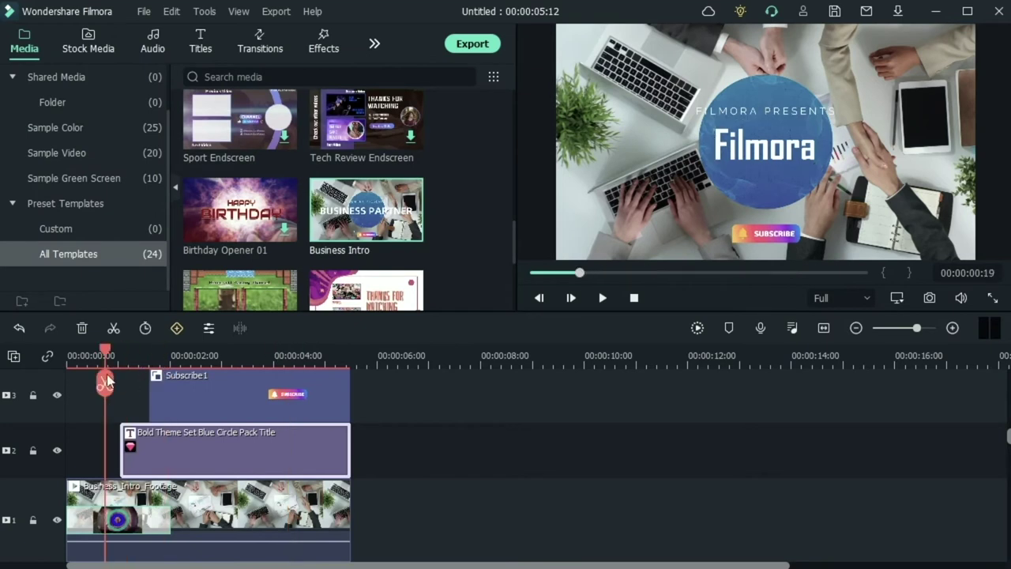
left_click(602, 298)
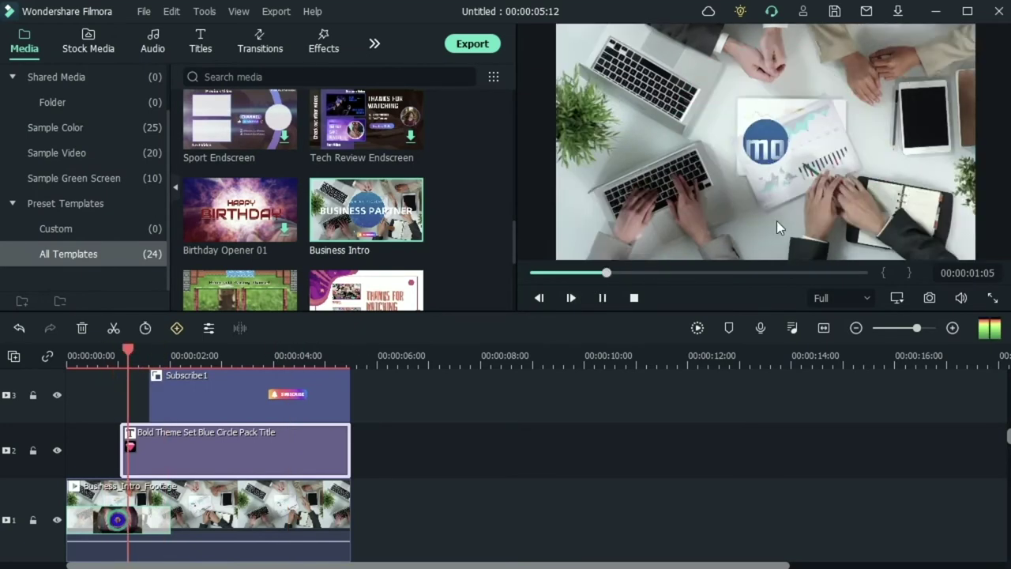
left_click(766, 194)
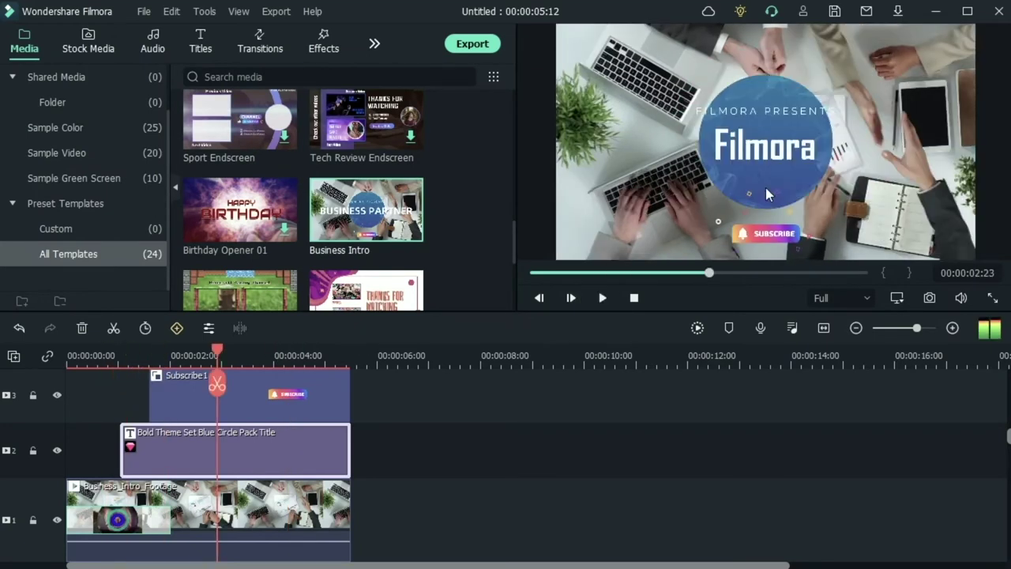
Replace the template's background footage with the downloaded stock clip of rain on green foliage and play back the sequence
left_click(289, 506)
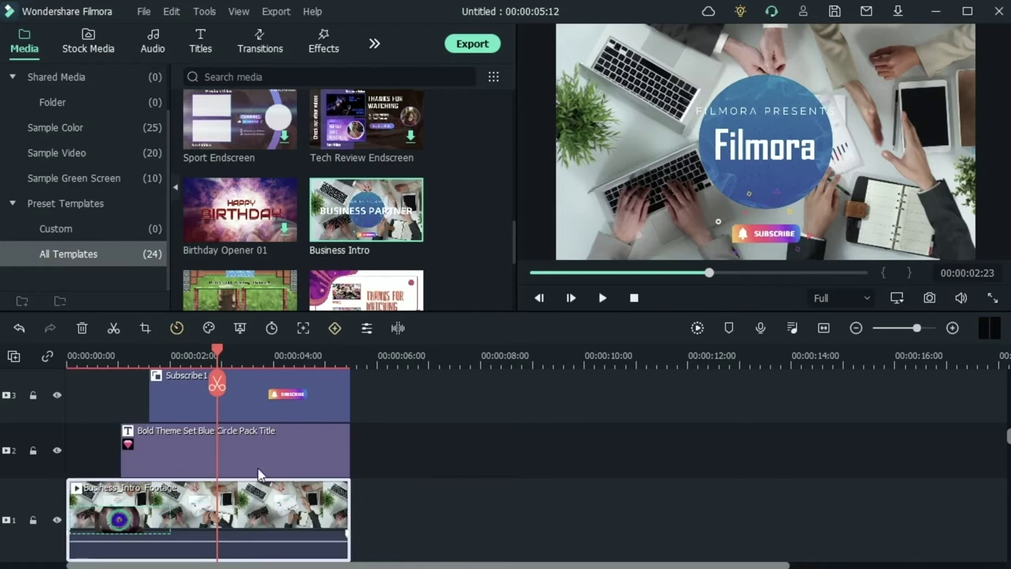
left_click(88, 40)
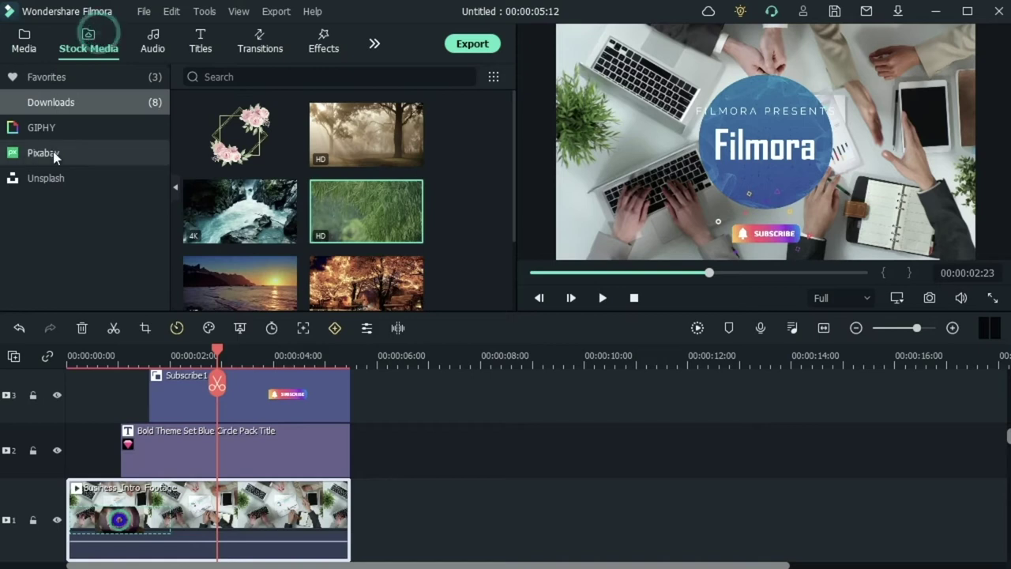
mouse_move(352, 217)
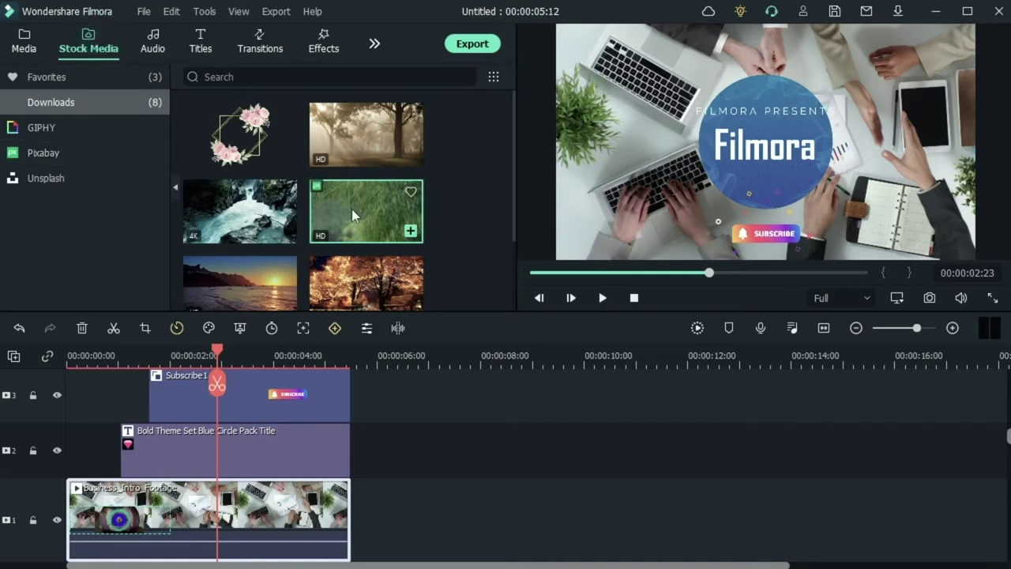
left_click_drag(335, 207, 177, 527)
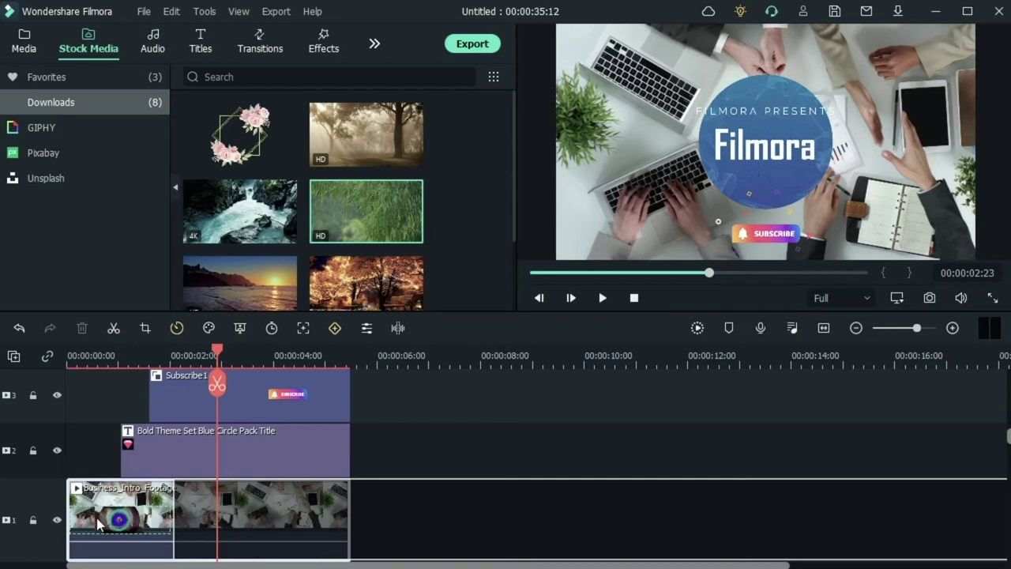
left_click_drag(111, 529, 66, 465)
key("space")
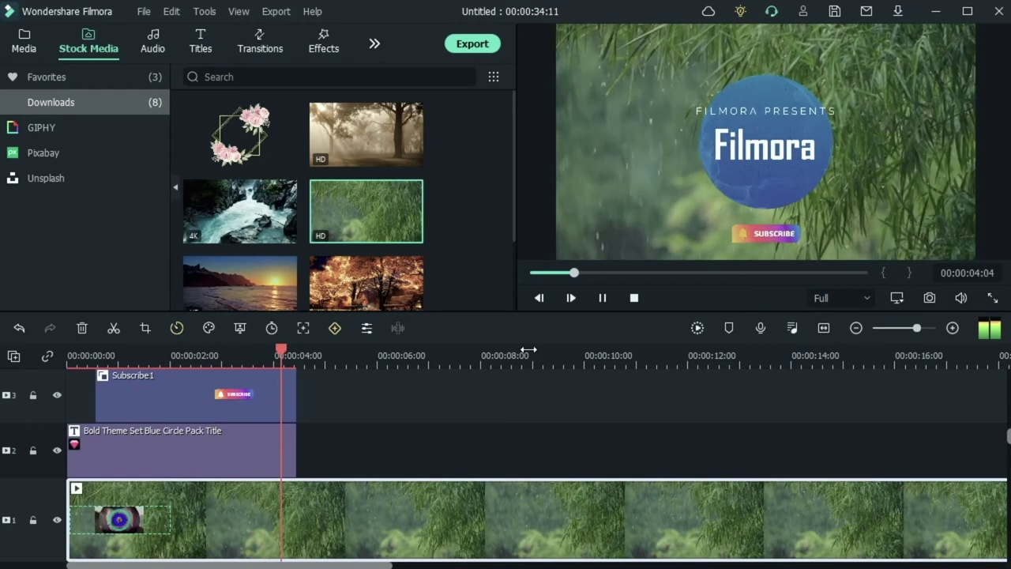
key("space")
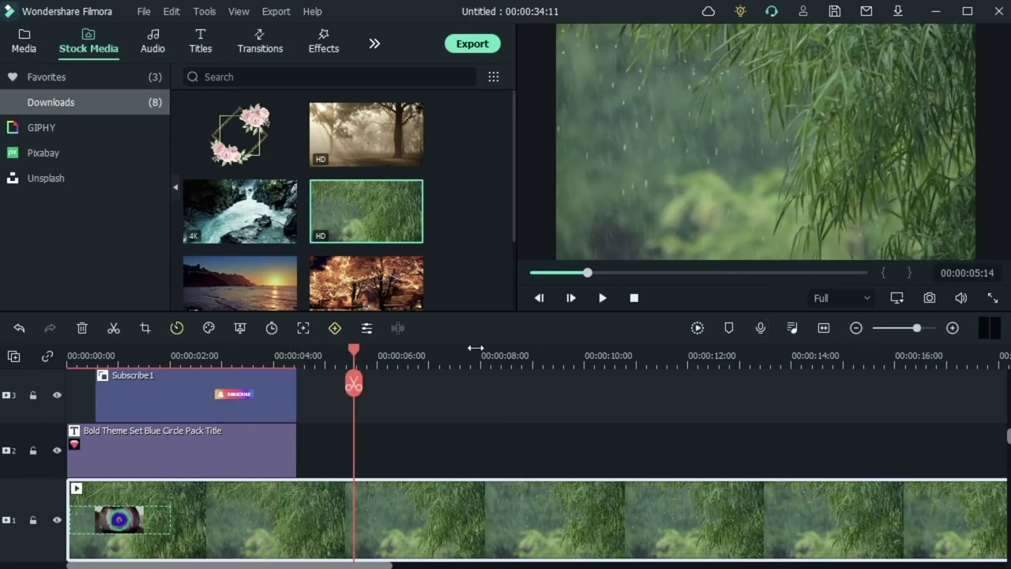
Browse the full list of preset templates, view the Custom template section, and inspect the clips on the timeline
left_click(23, 36)
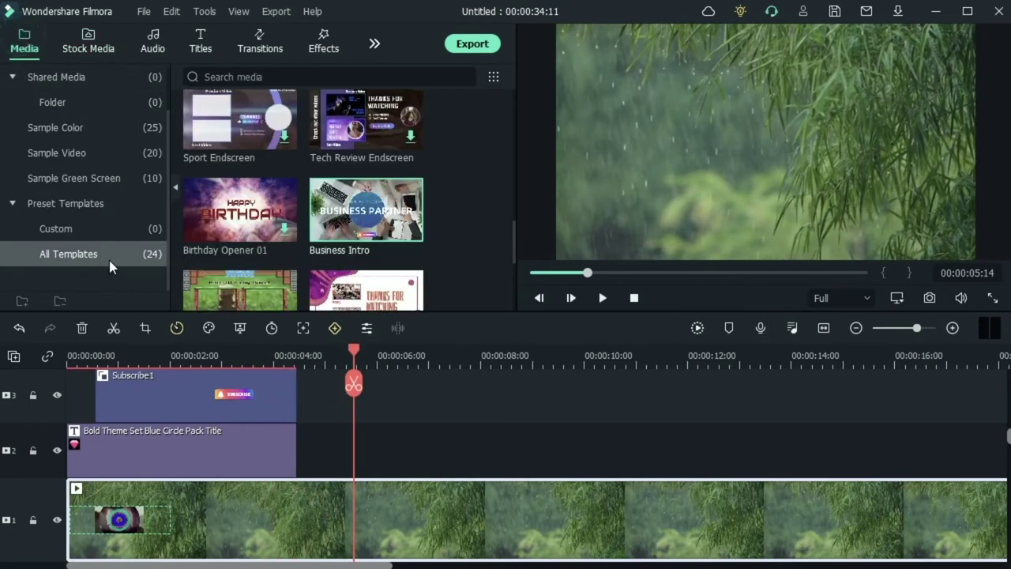
scroll(315, 273, "down", 3)
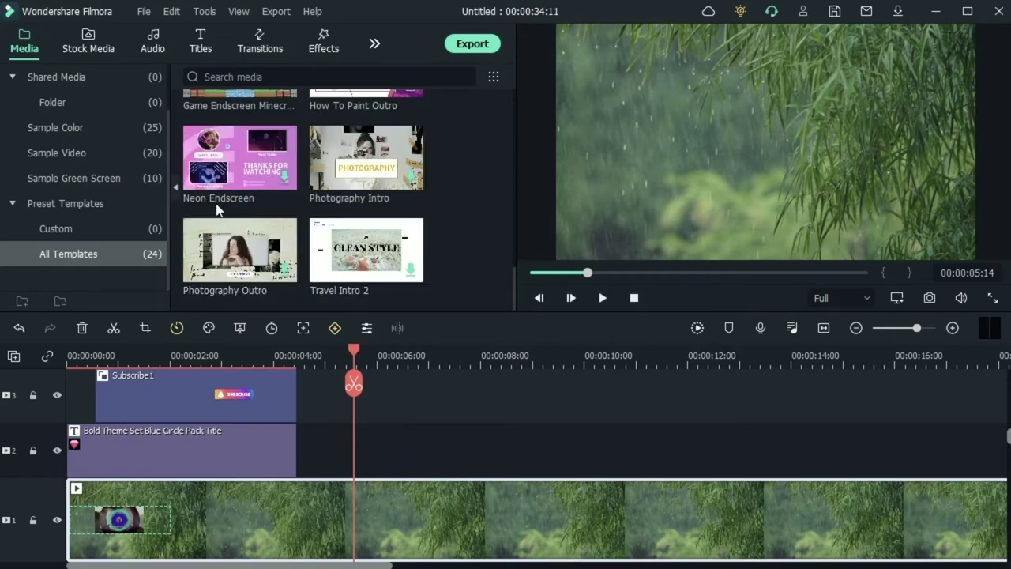
scroll(254, 197, "up", 5)
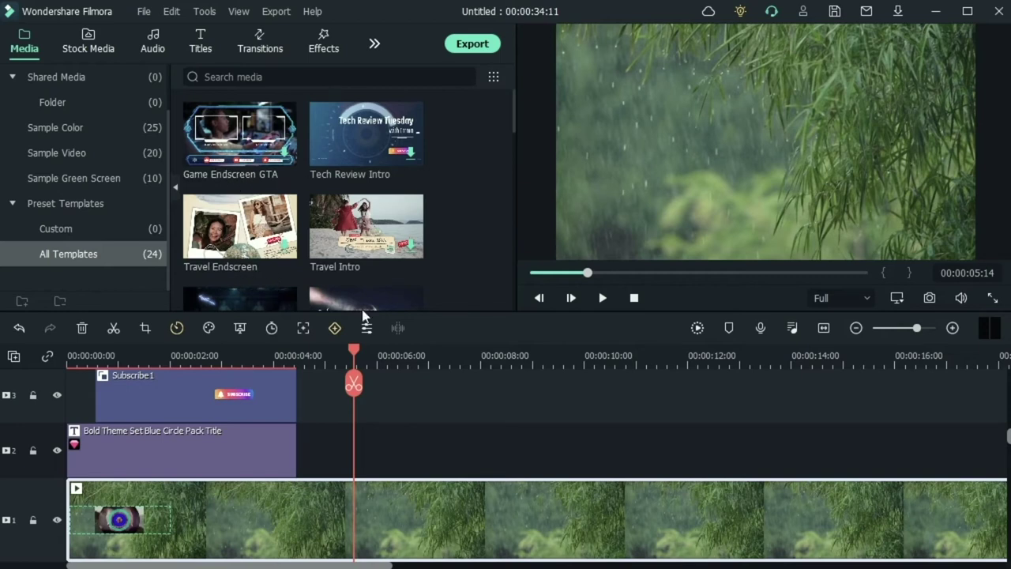
scroll(313, 204, "down", 3)
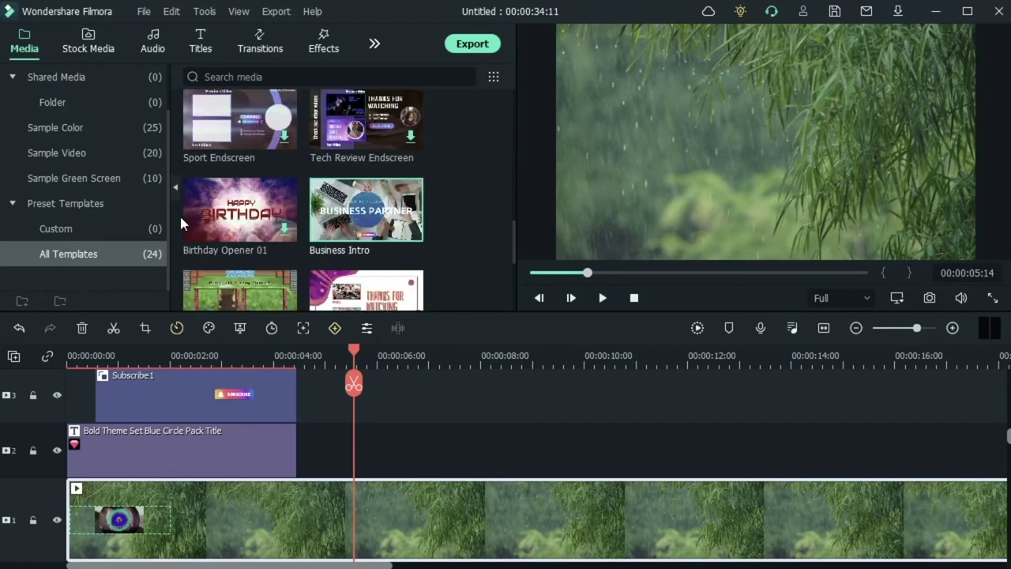
left_click(69, 229)
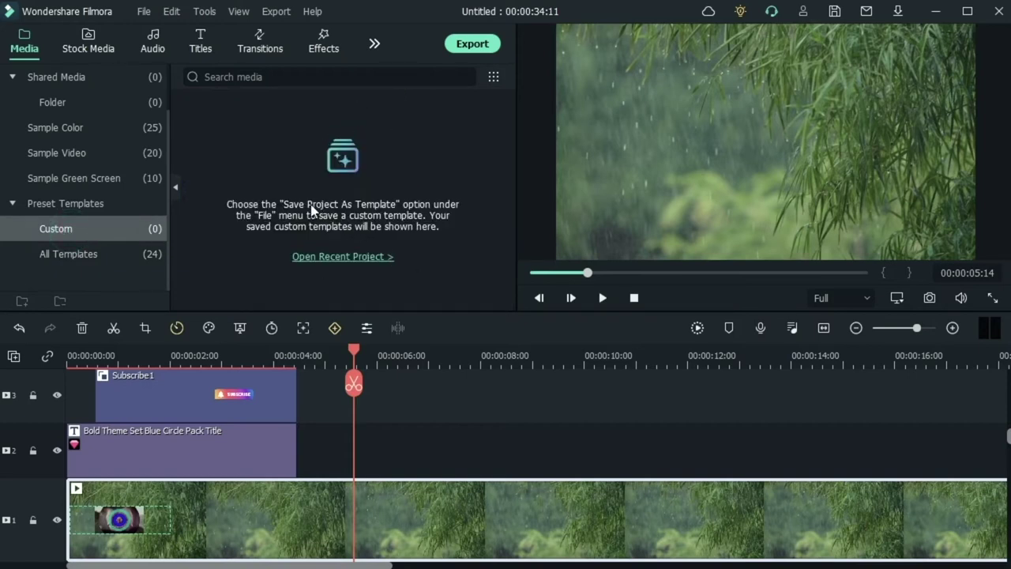
left_click(243, 384)
left_click(227, 446)
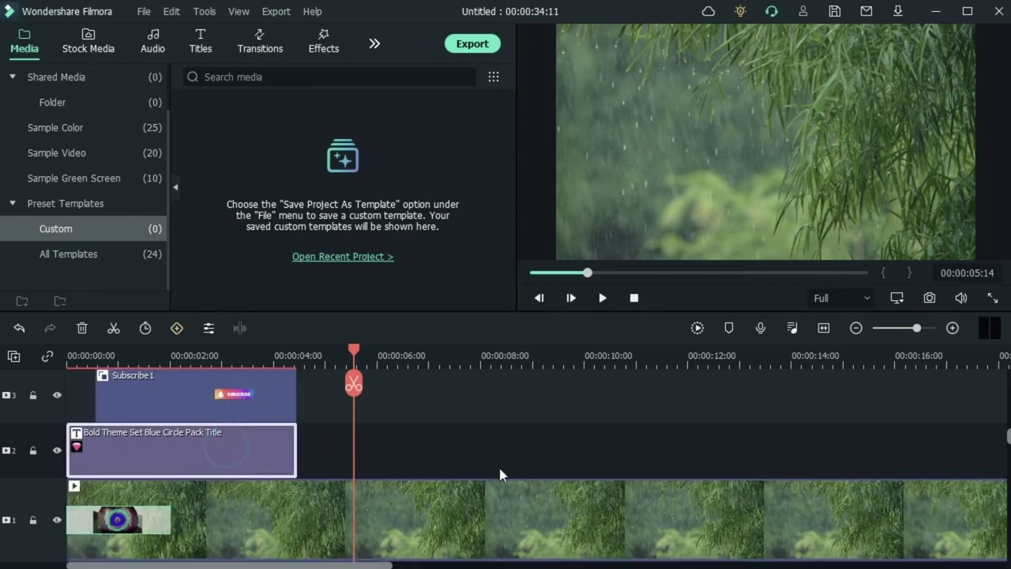
left_click(426, 505)
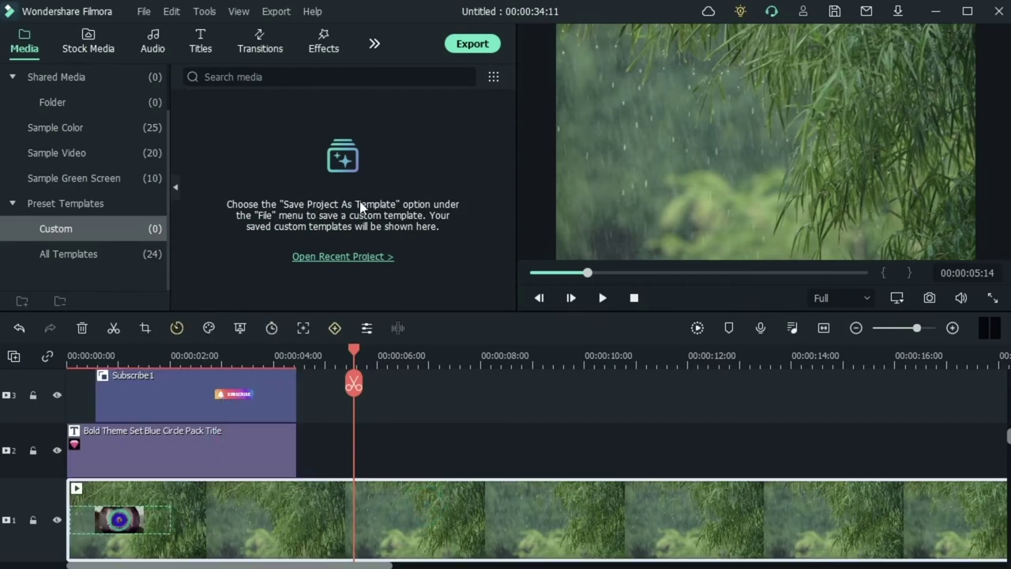
Delete all of the template's video, title, Subscribe and audio clips to empty the timeline
left_click(454, 405)
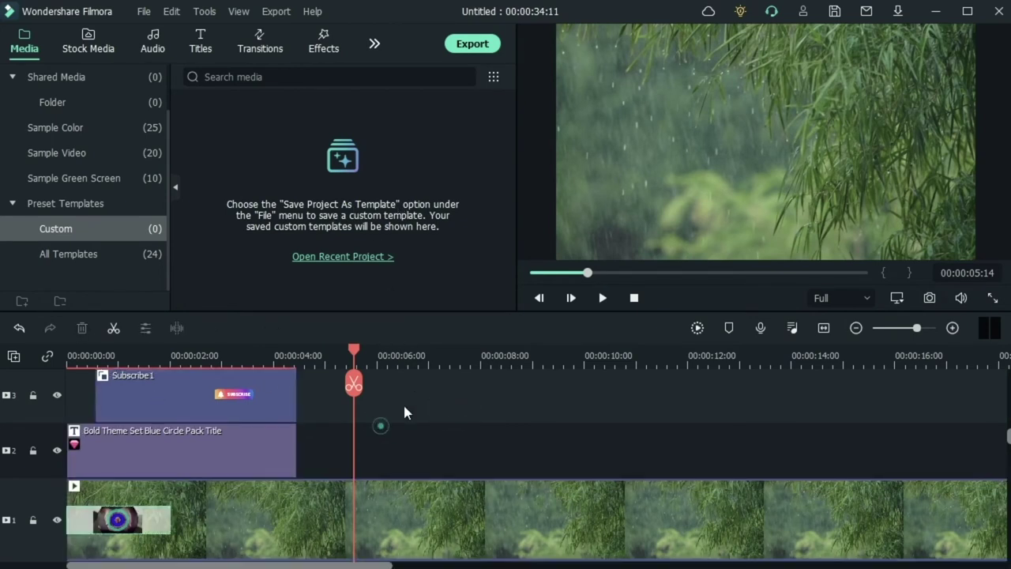
left_click_drag(412, 391, 229, 514)
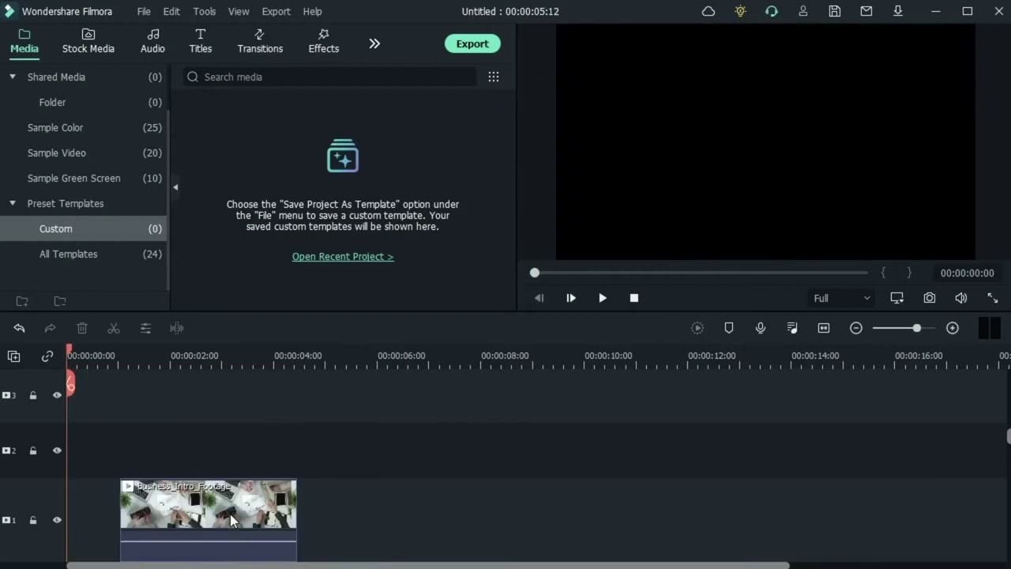
left_click(230, 513)
key("Delete")
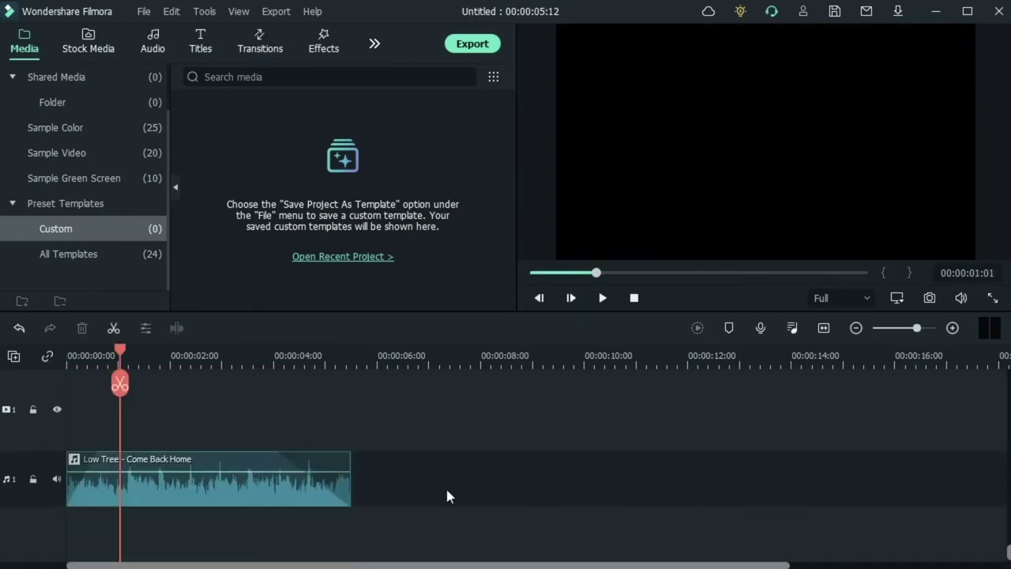
left_click(302, 489)
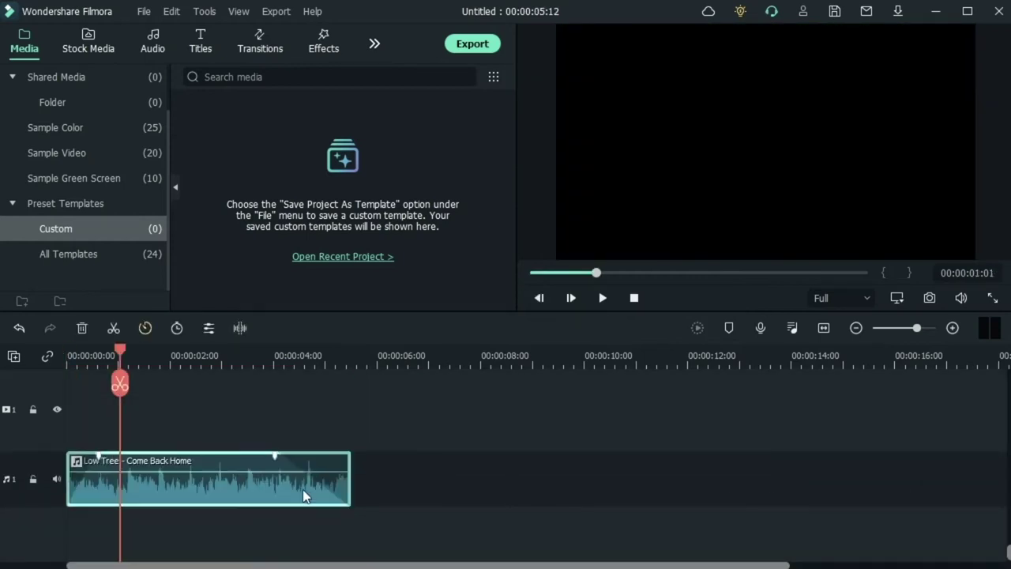
key("Delete")
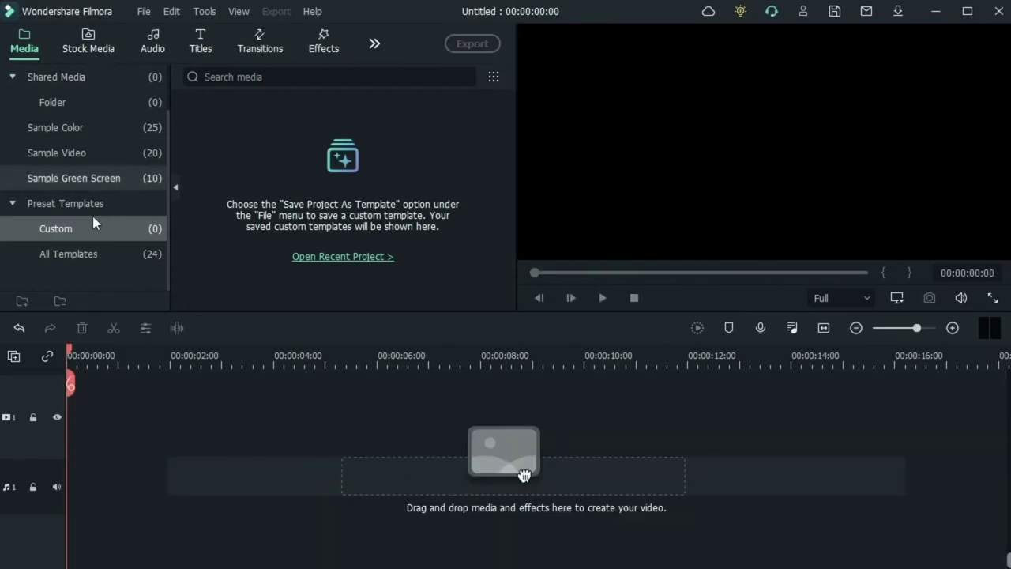
View the All Templates collection once more and return to the Project Media folder
left_click(115, 259)
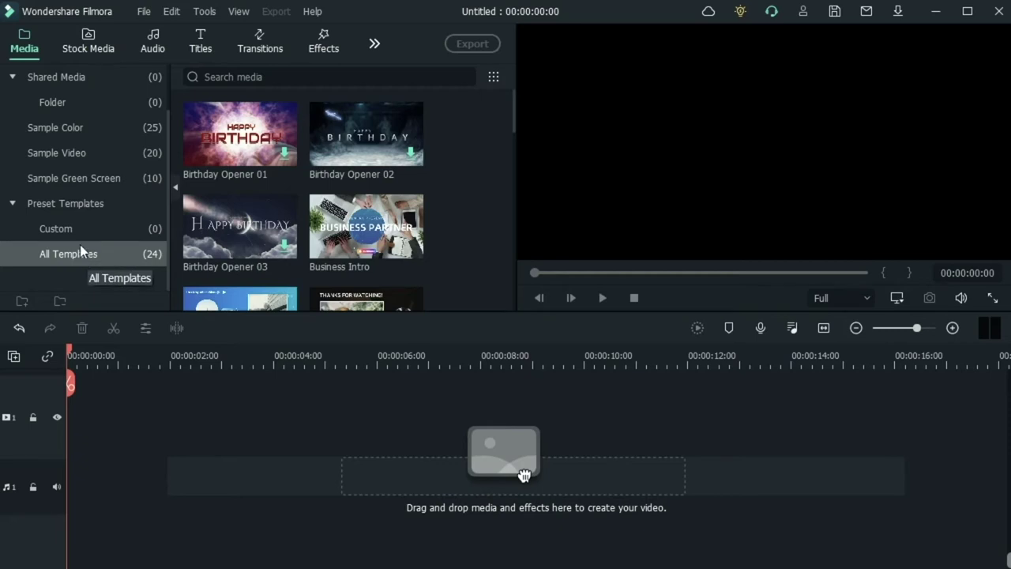
scroll(87, 158, "up", 2)
left_click(87, 79)
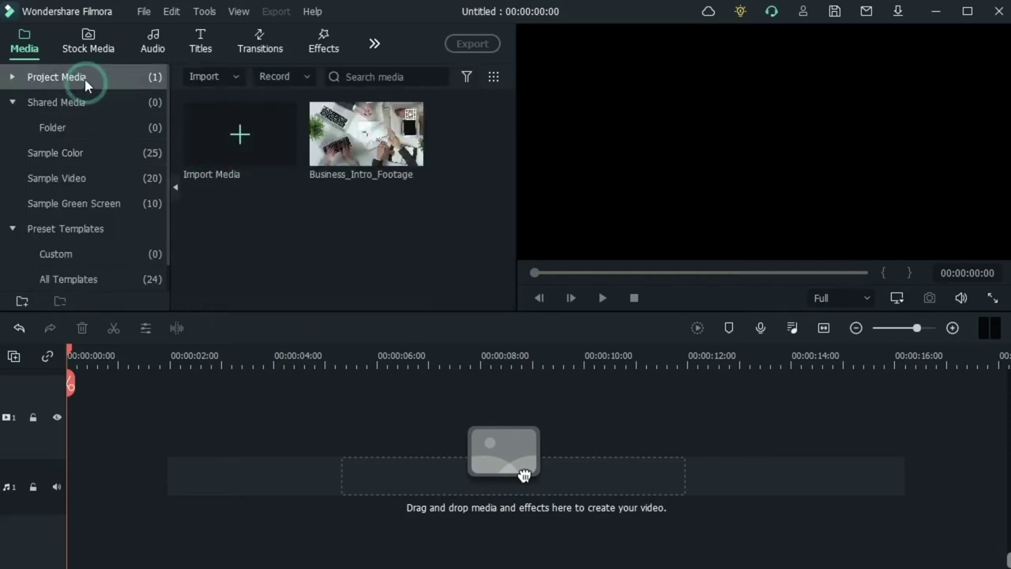
Create a new folder named "my videos" under Project Media
left_click(23, 300)
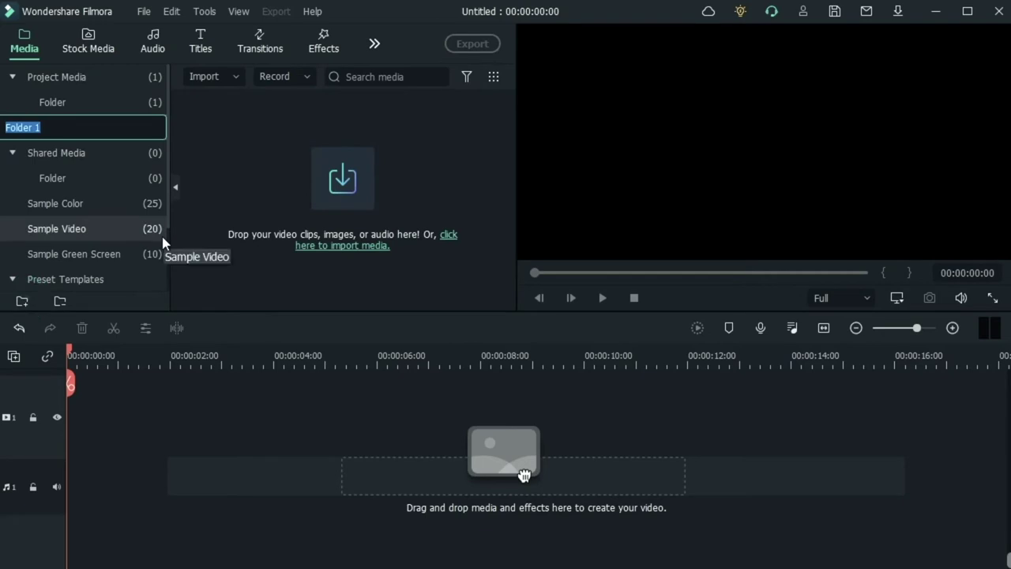
type("my videos")
key("Return")
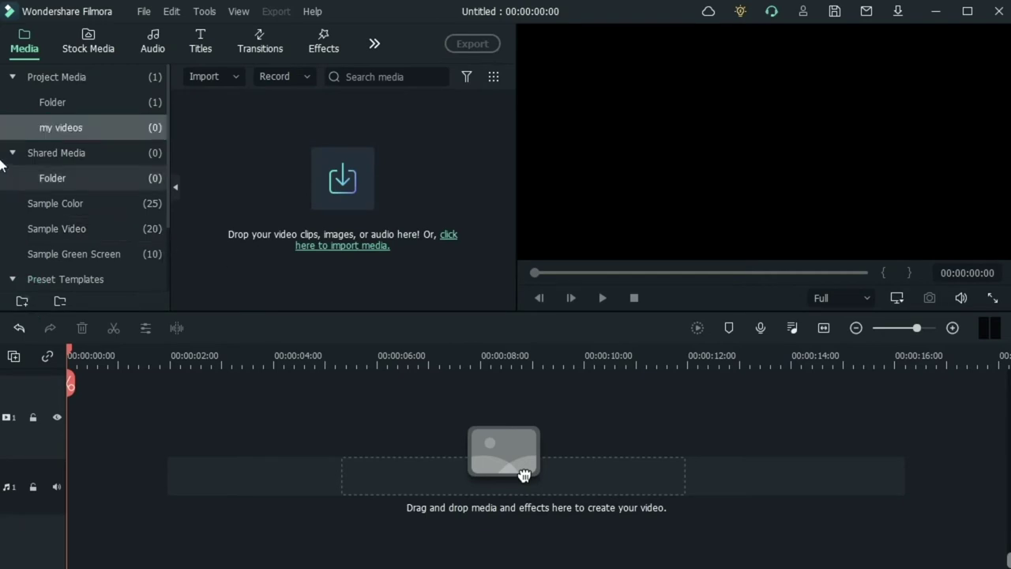
Check the Shared Media folder and delete the "my videos" folder from Project Media
left_click(14, 76)
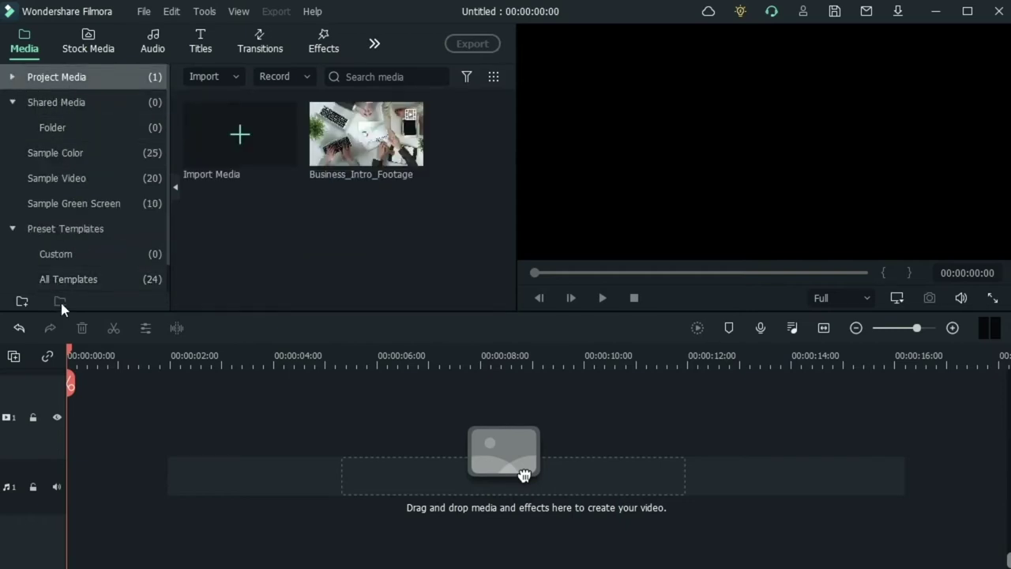
left_click(54, 128)
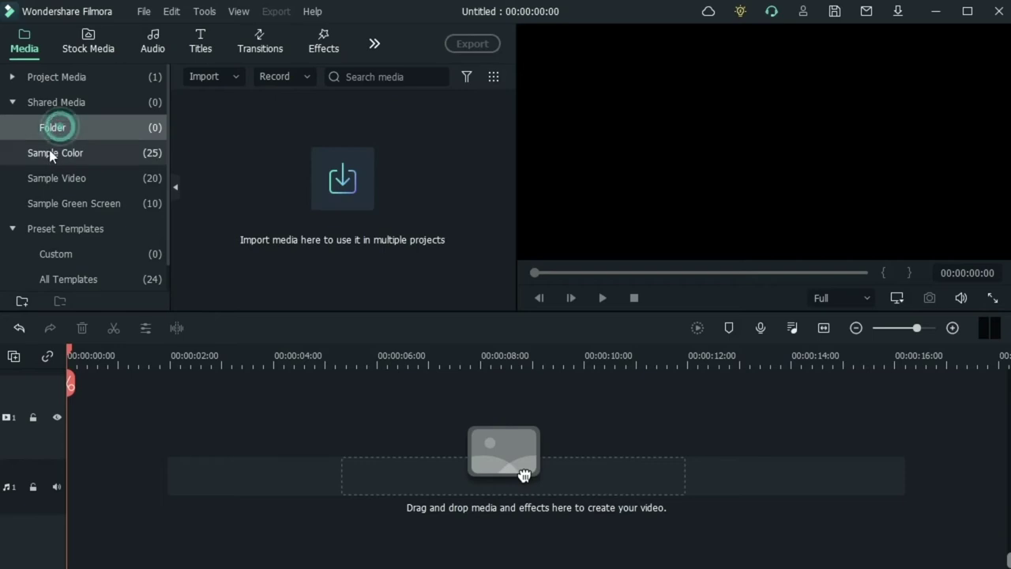
left_click(12, 77)
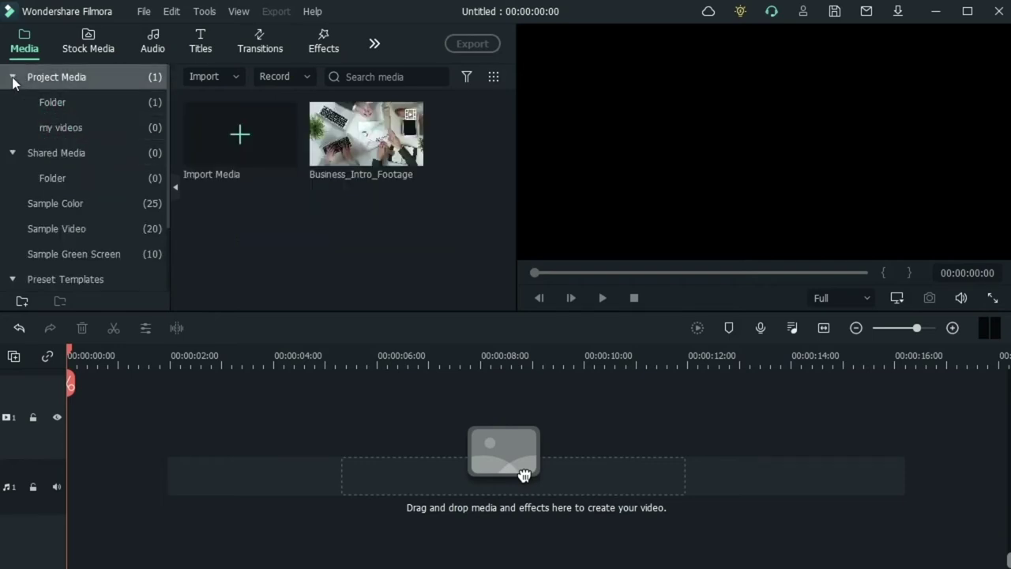
left_click(83, 126)
left_click(57, 301)
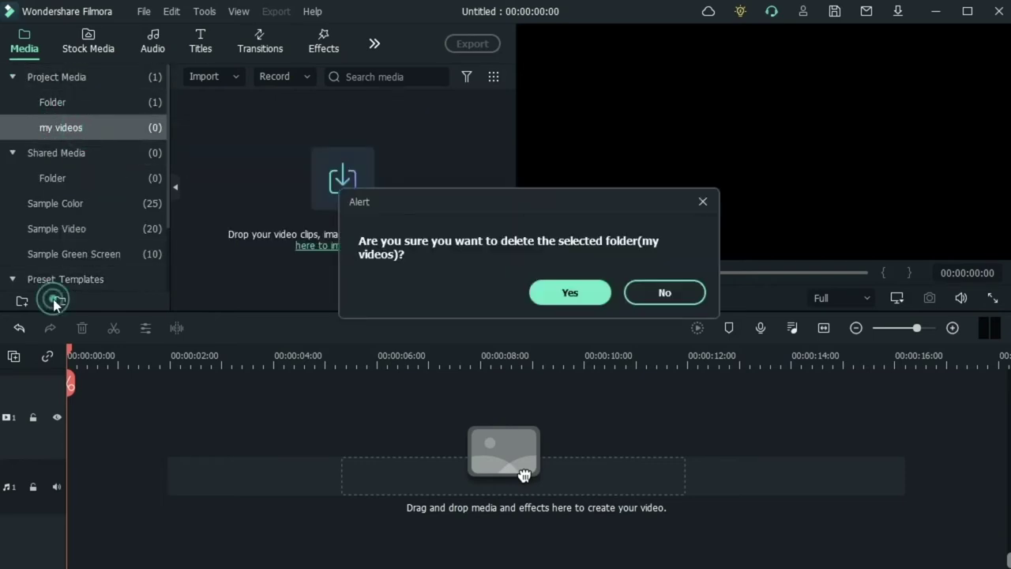
left_click(561, 298)
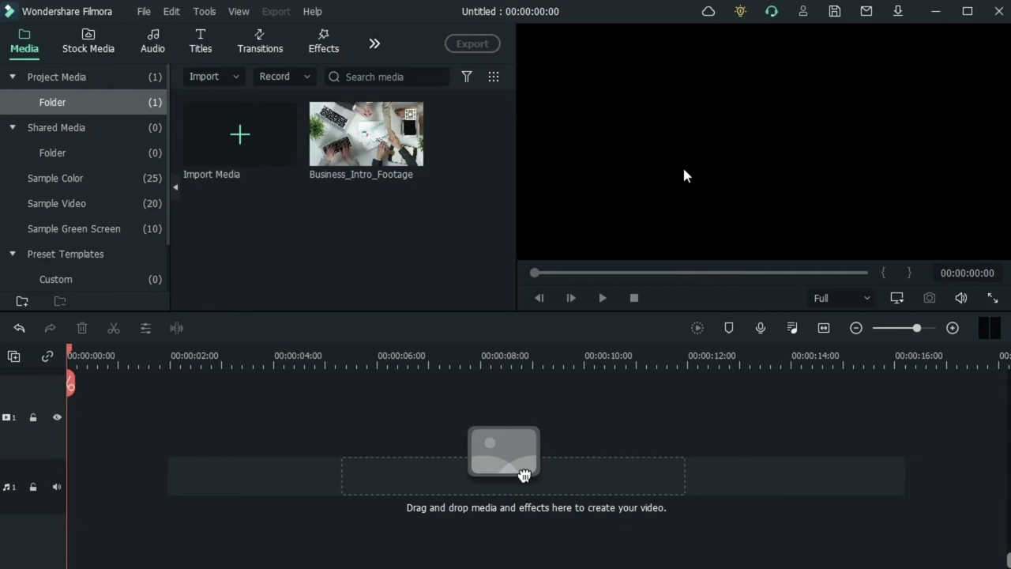
Review the available media import options and the media type filter choices for the project folder
left_click(218, 77)
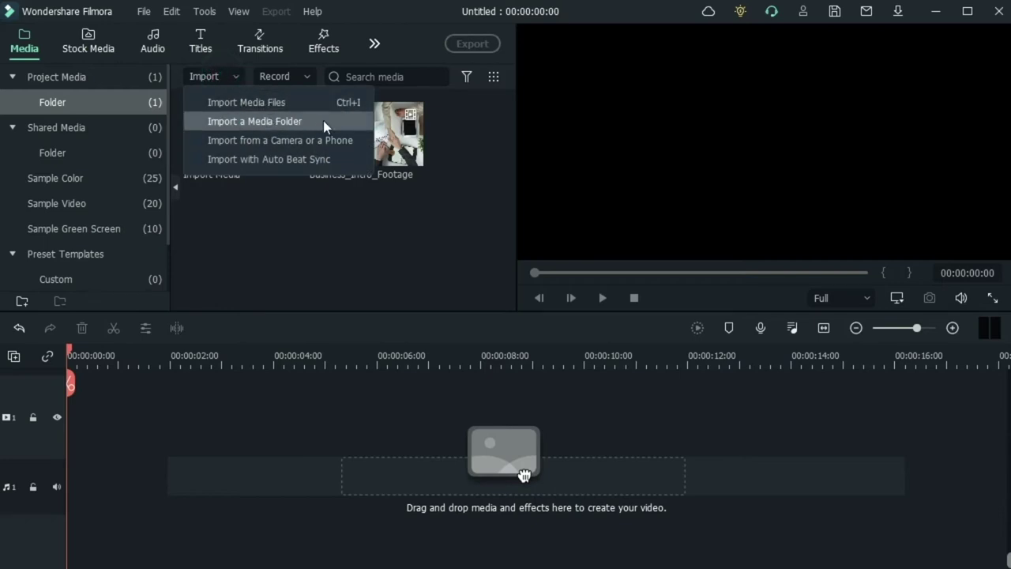
left_click(206, 89)
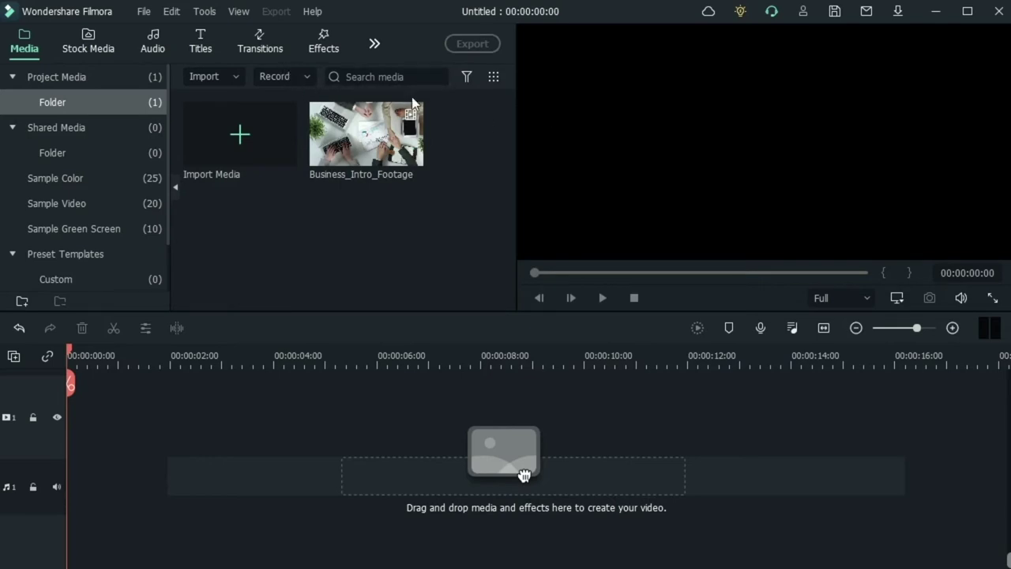
left_click(467, 77)
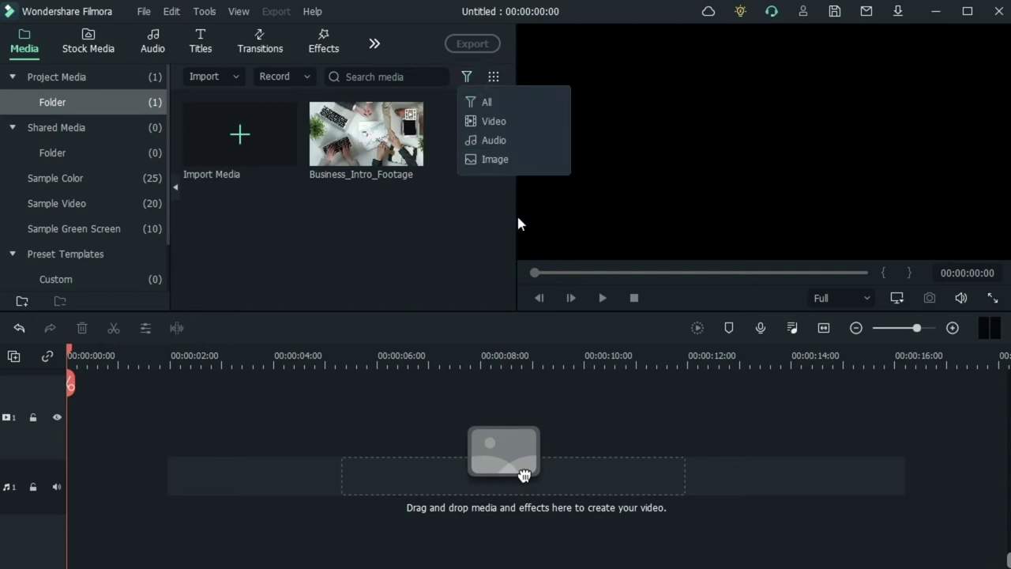
left_click(394, 197)
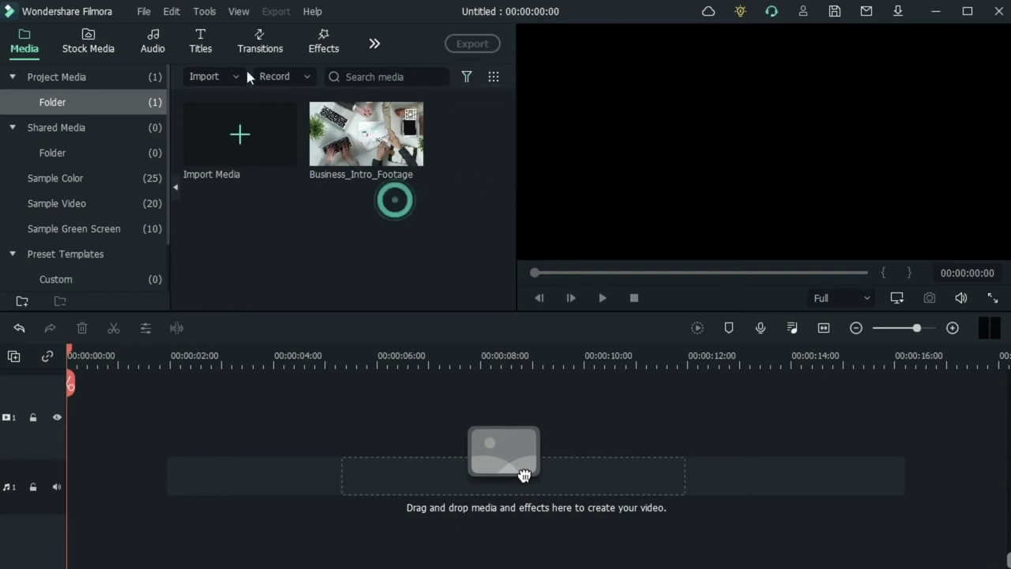
Browse the Favorites and Downloads collections in Stock Media and inspect the details of the downloaded clips
left_click(96, 40)
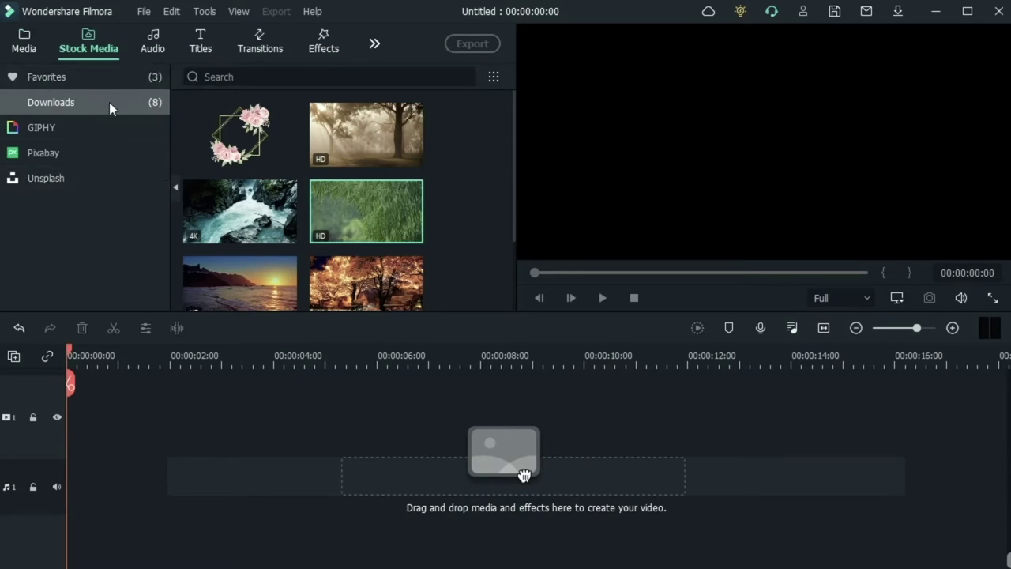
left_click(95, 81)
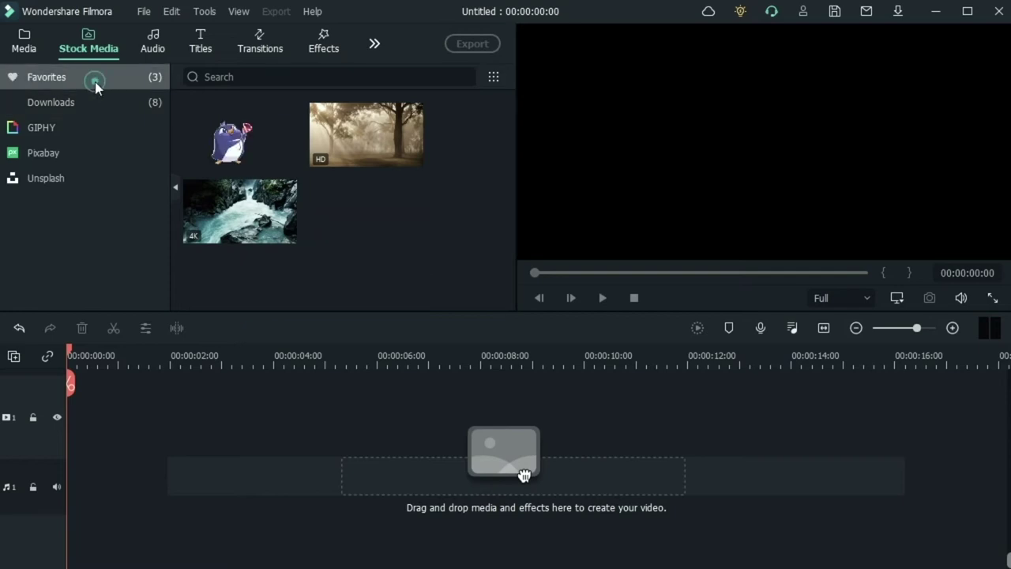
left_click(96, 105)
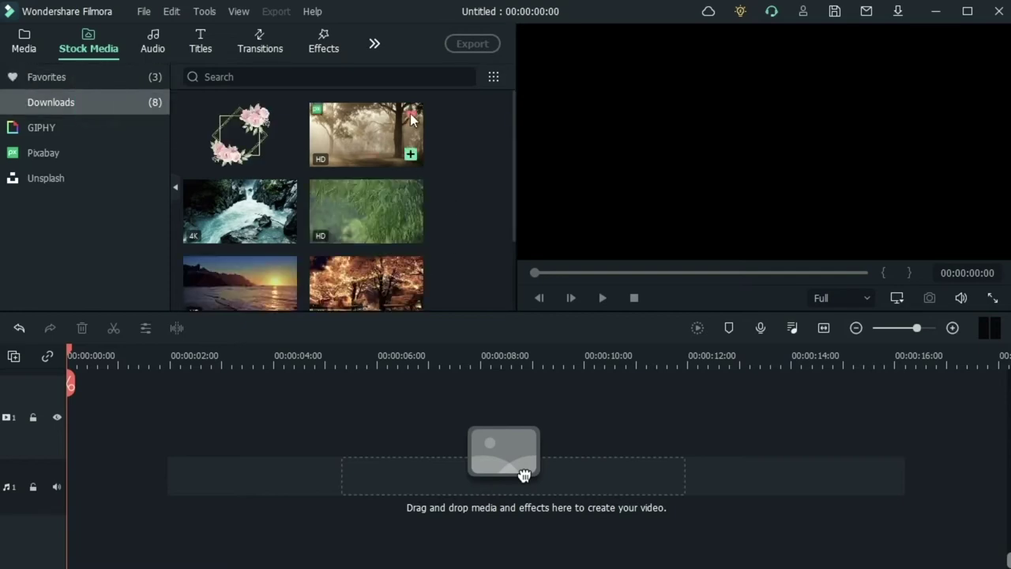
mouse_move(412, 197)
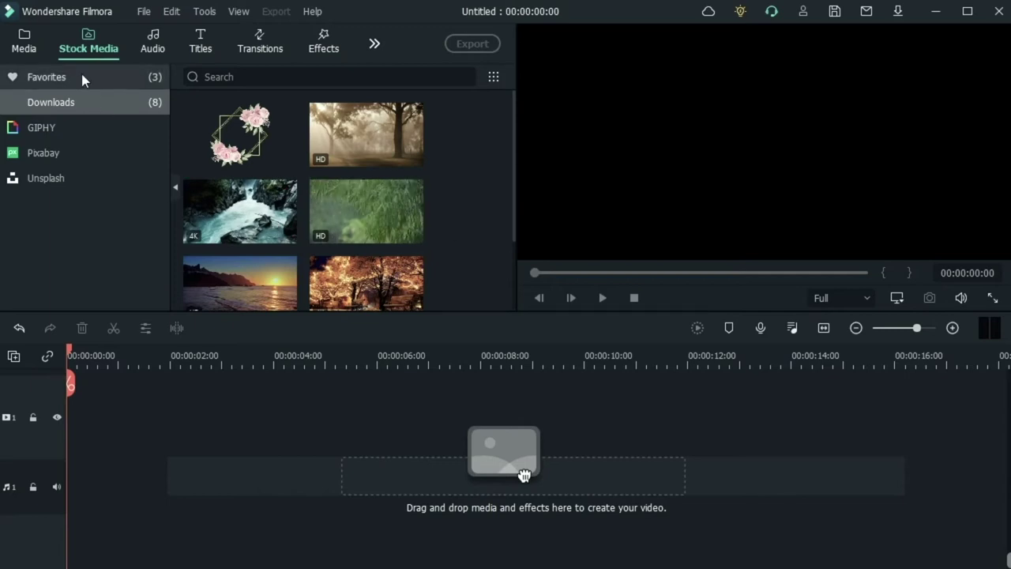
mouse_move(398, 227)
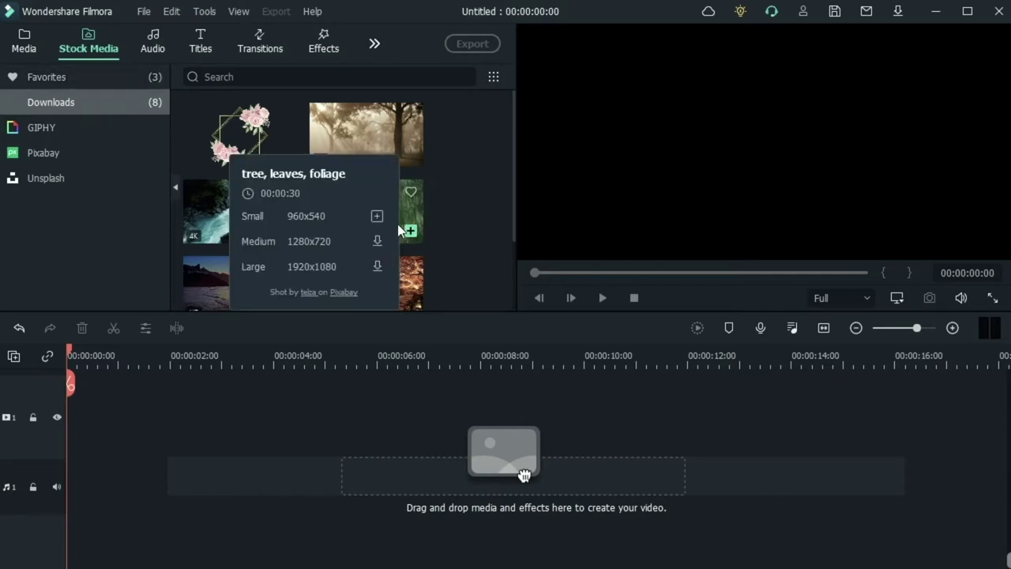
scroll(426, 261, "down", 2)
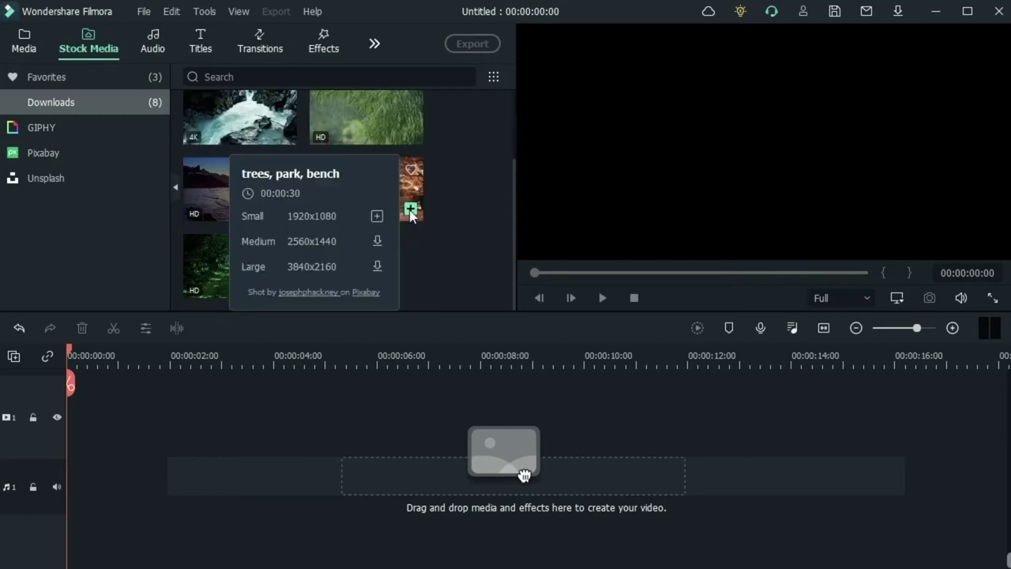
Examine the Pixabay videos' download resolutions, the GIPHY GIFs, and the downloaded stock items
left_click(92, 152)
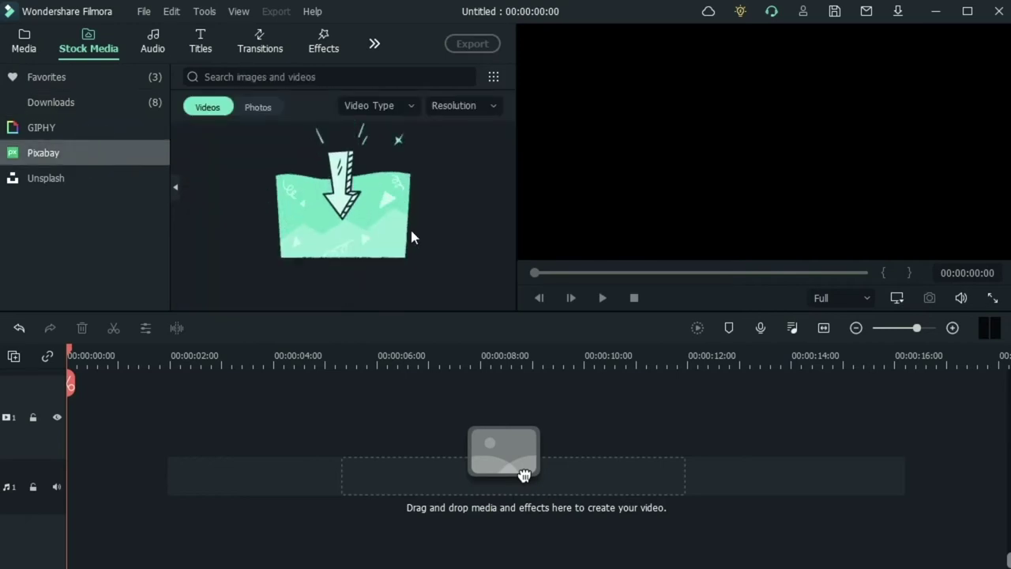
mouse_move(416, 281)
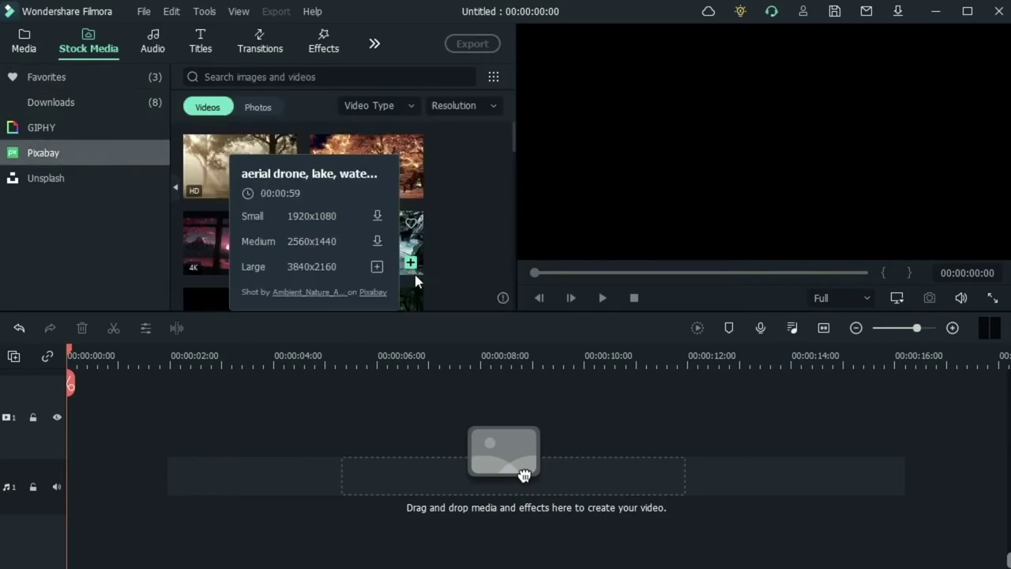
left_click(281, 265)
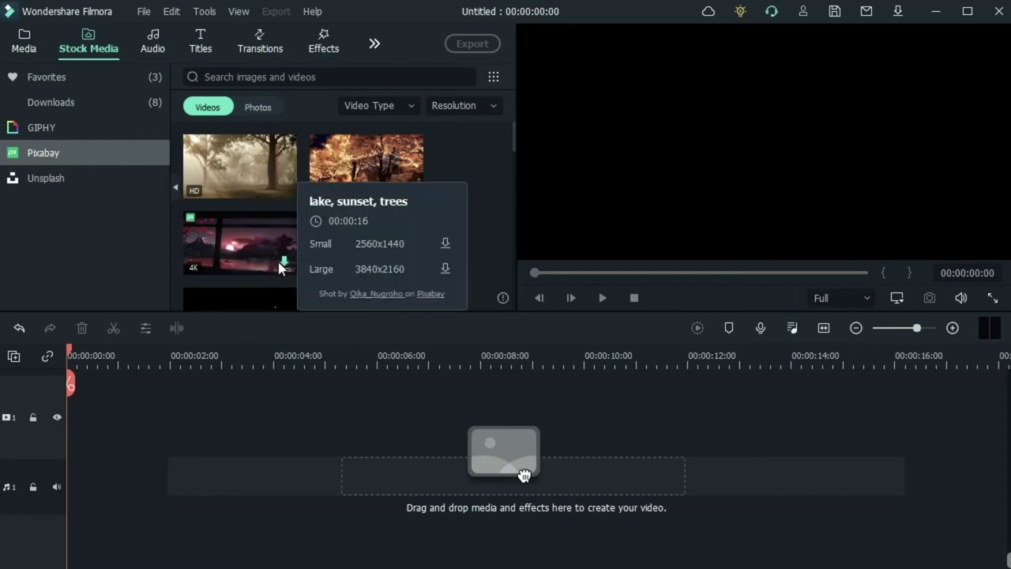
left_click(74, 129)
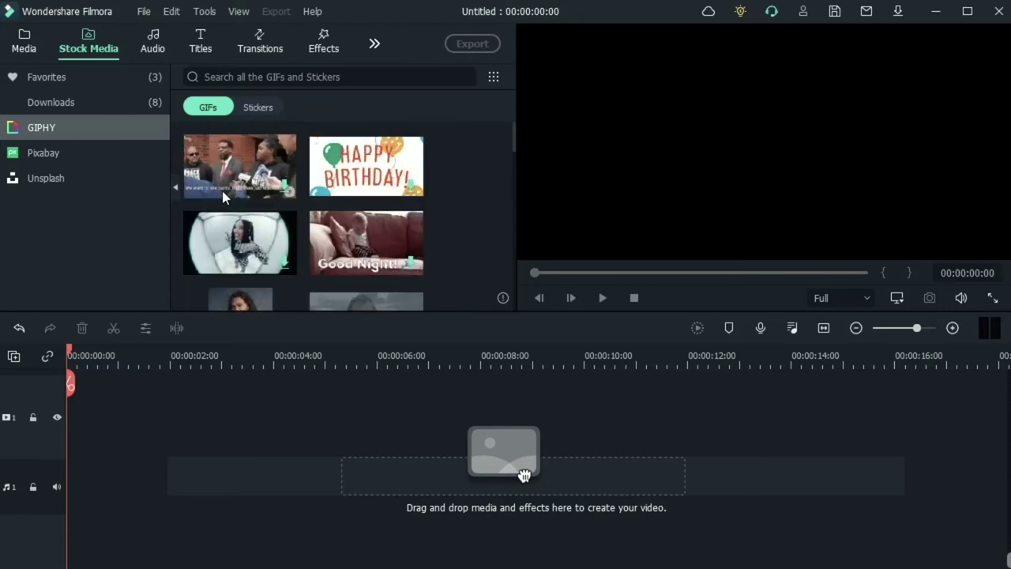
left_click(110, 103)
mouse_move(344, 147)
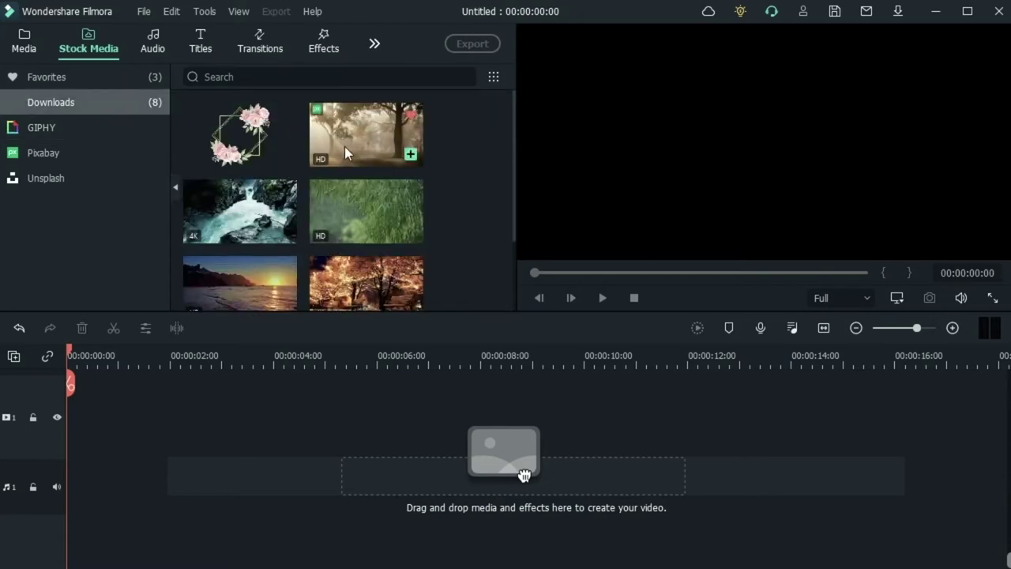
Place the Pixabay clip of sunlit misty trees at the start of video track 1 and fit it in the timeline view
left_click(83, 149)
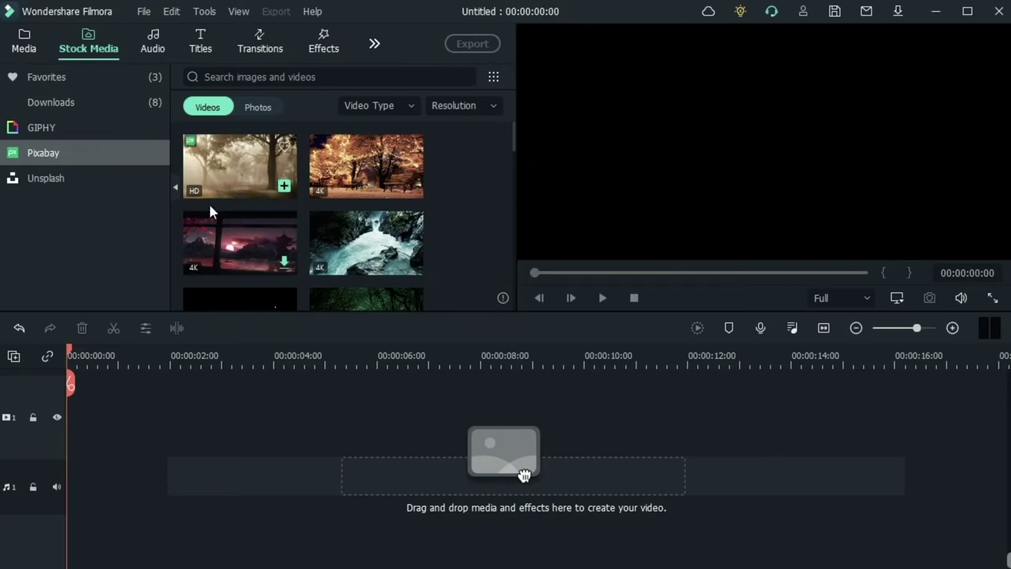
mouse_move(287, 192)
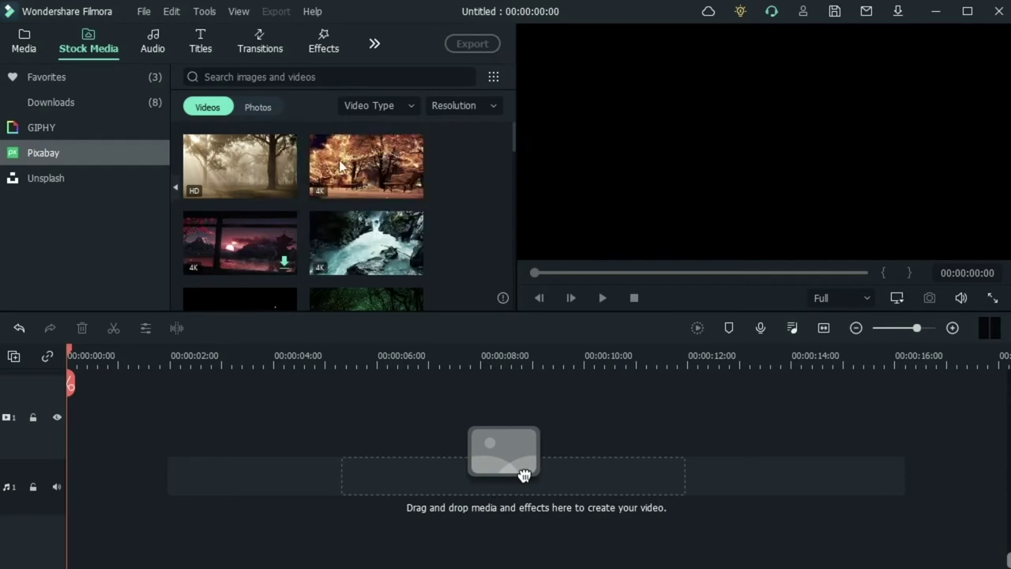
left_click_drag(523, 474, 78, 446)
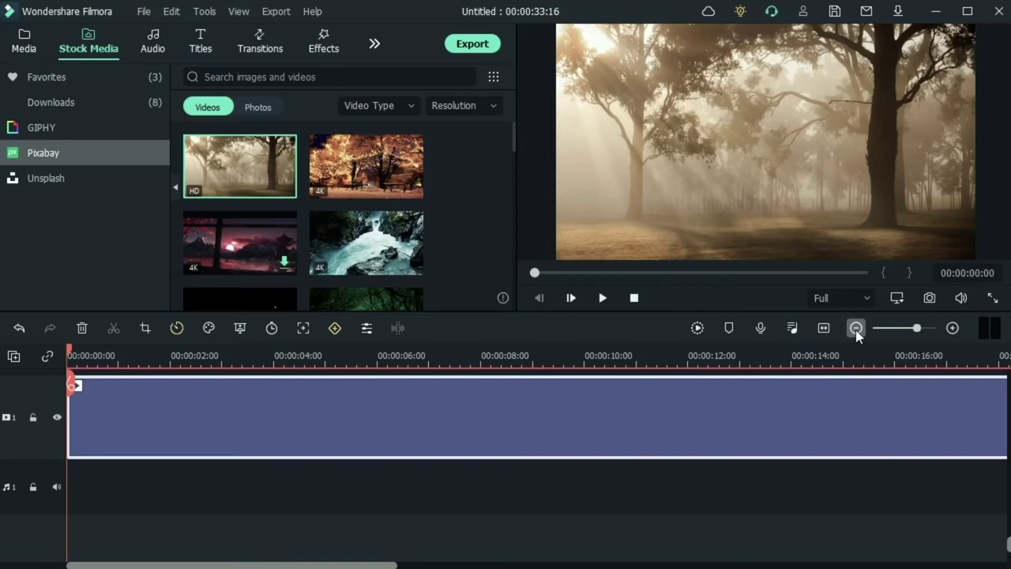
left_click(856, 328)
left_click(952, 328)
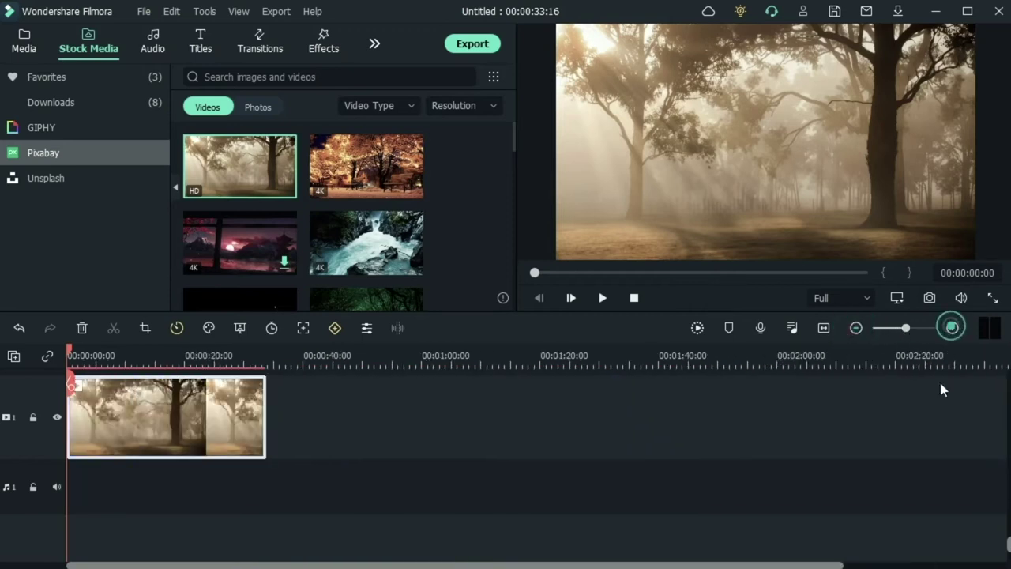
scroll(914, 436, "up", 2)
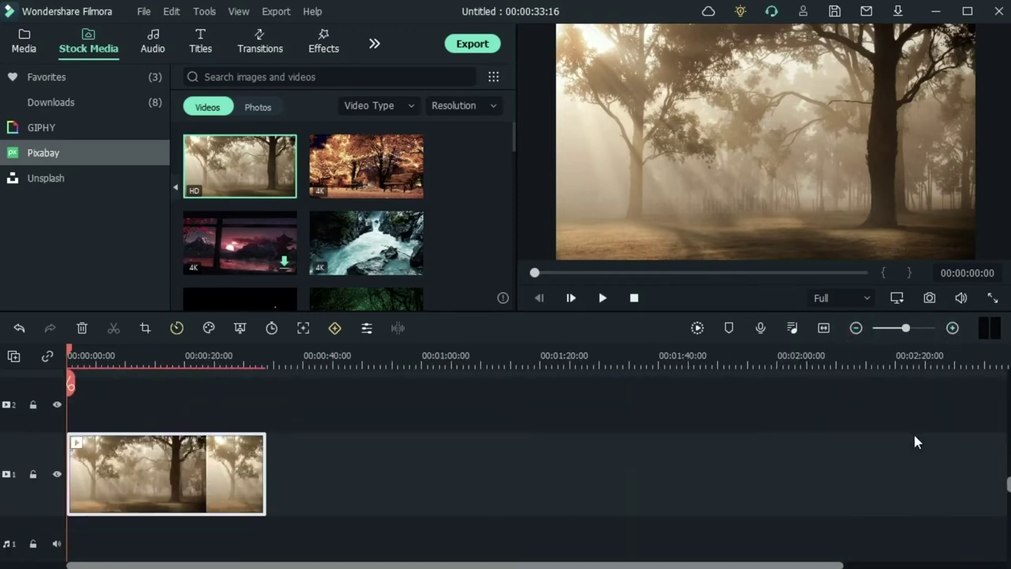
Overlay the GIPHY "Good Night!" GIF on video track 2 at the start and shrink it into the lower-right area of the picture
left_click(111, 130)
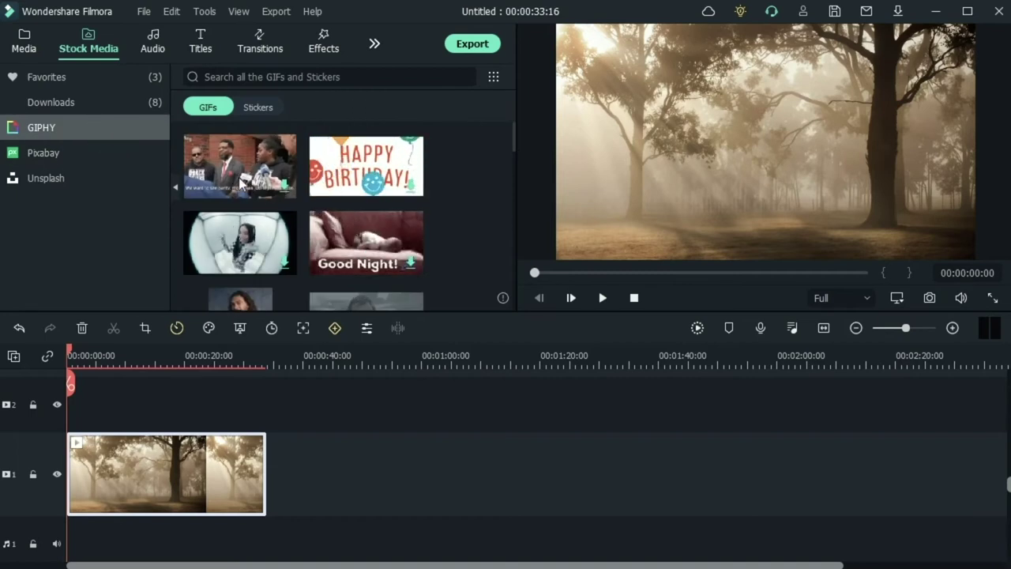
left_click_drag(323, 252, 78, 428)
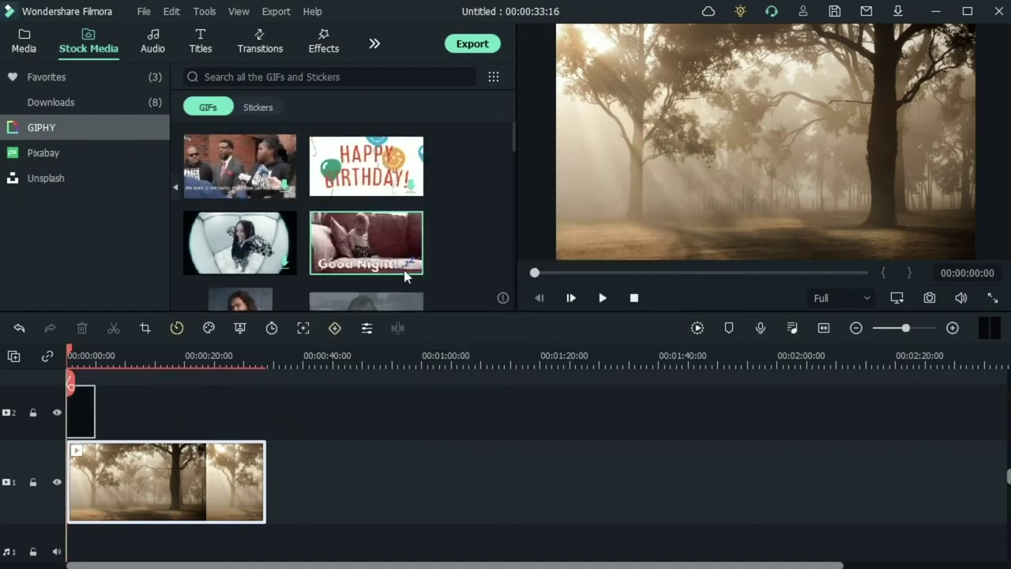
left_click(700, 170)
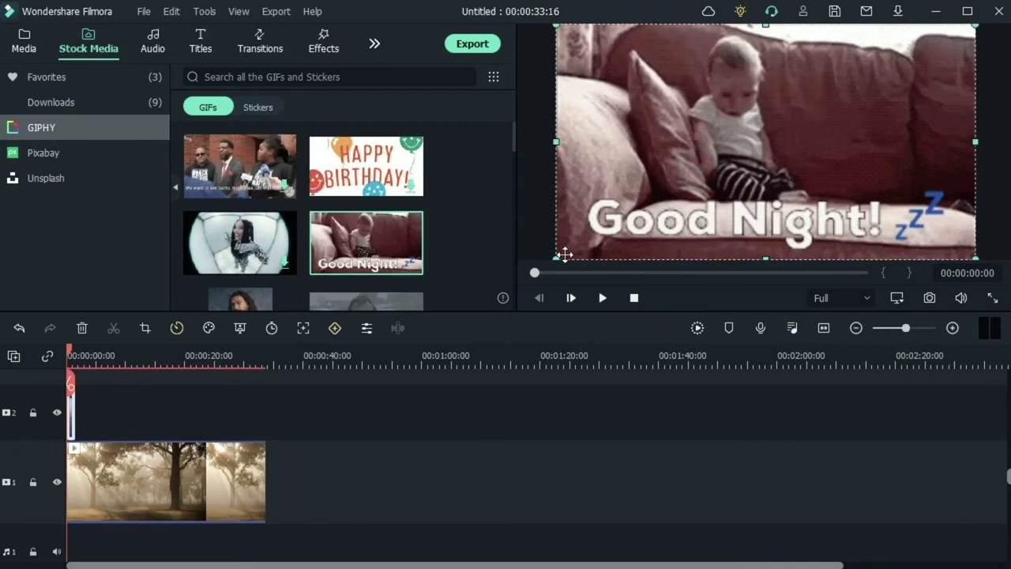
left_click_drag(556, 258, 840, 99)
left_click_drag(920, 93, 907, 206)
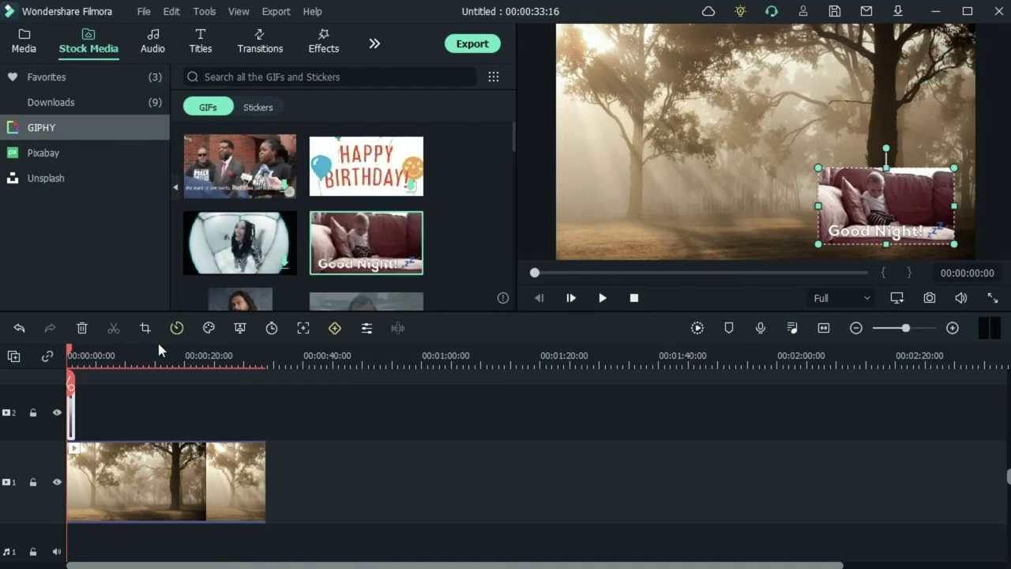
Play back the overlay and shift the "Good Night!" GIF clip on track 2 to start at about 2 seconds
key("space")
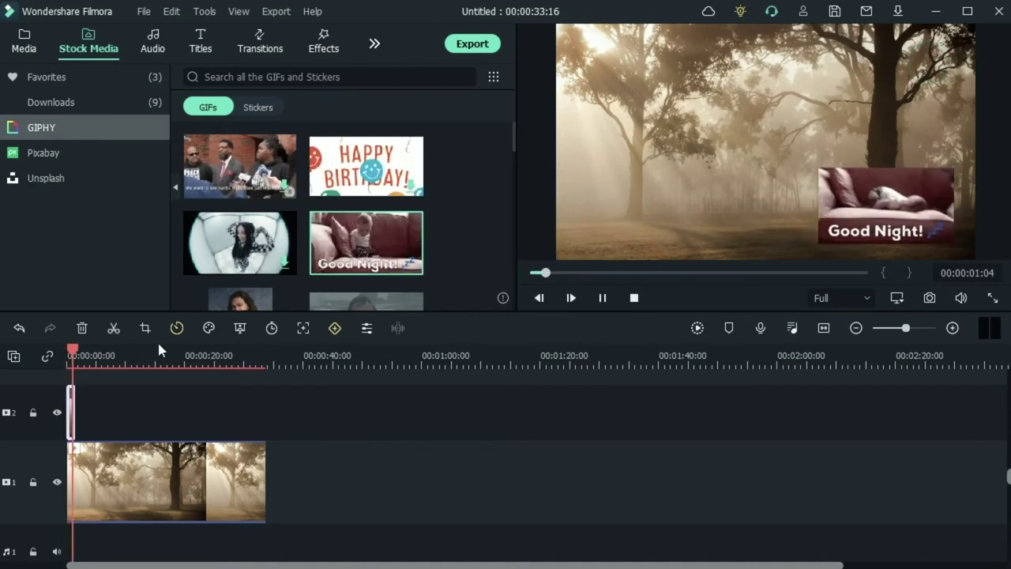
left_click_drag(72, 410, 88, 413)
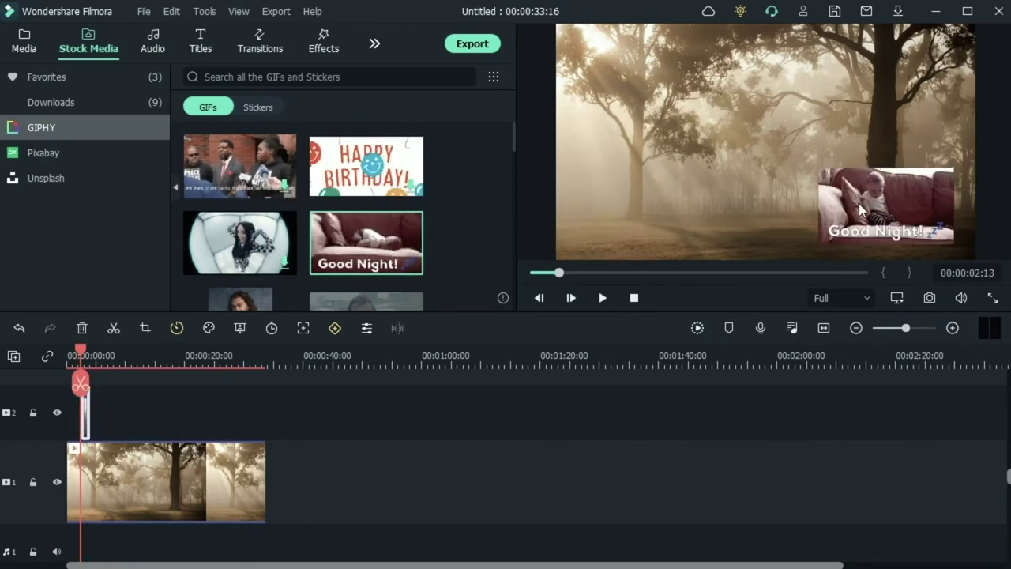
Browse the GIPHY stickers and download the animated "Happy Birthday" cake sticker
mouse_move(340, 273)
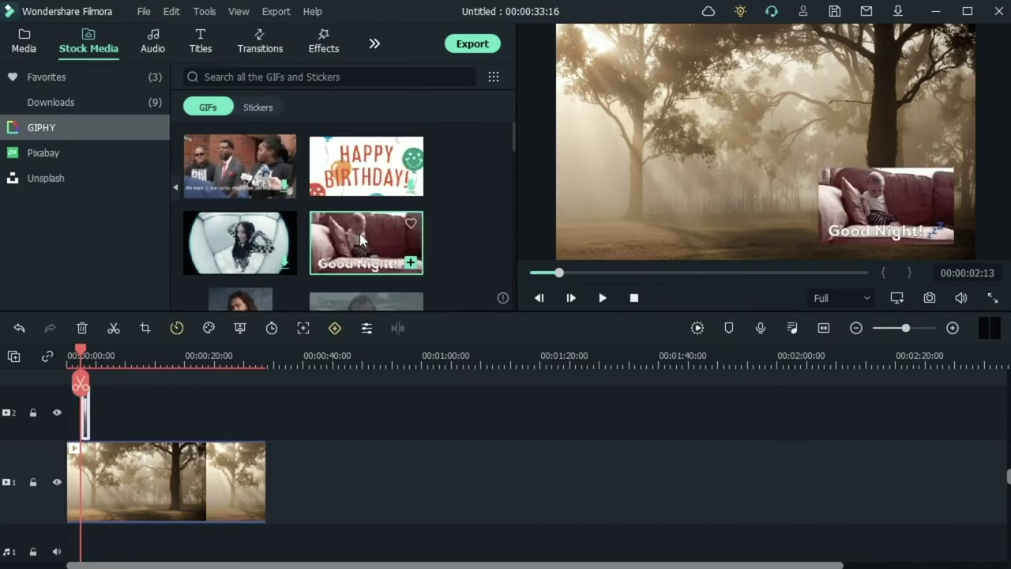
left_click(268, 109)
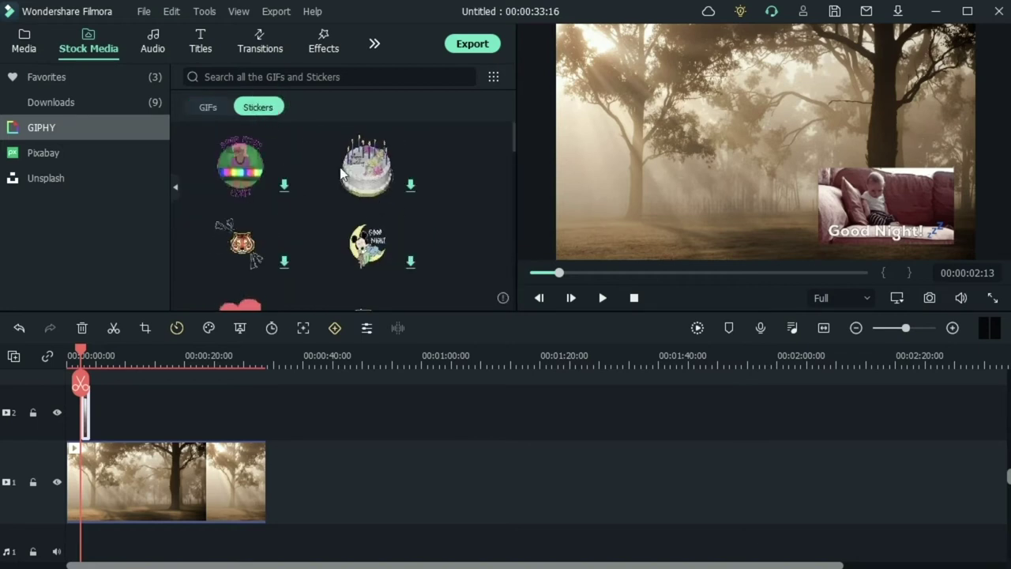
scroll(350, 264, "down", 3)
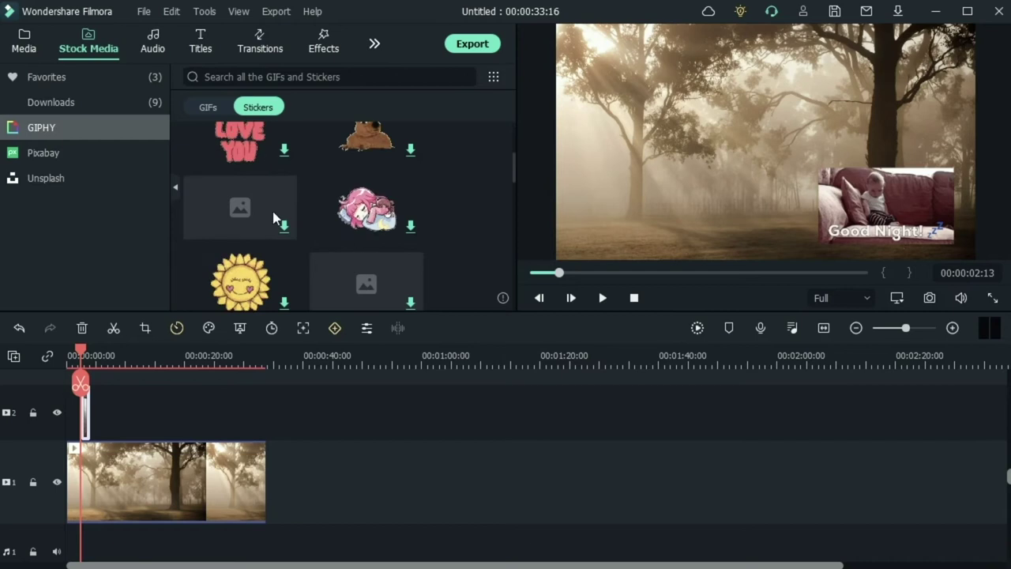
scroll(277, 219, "up", 3)
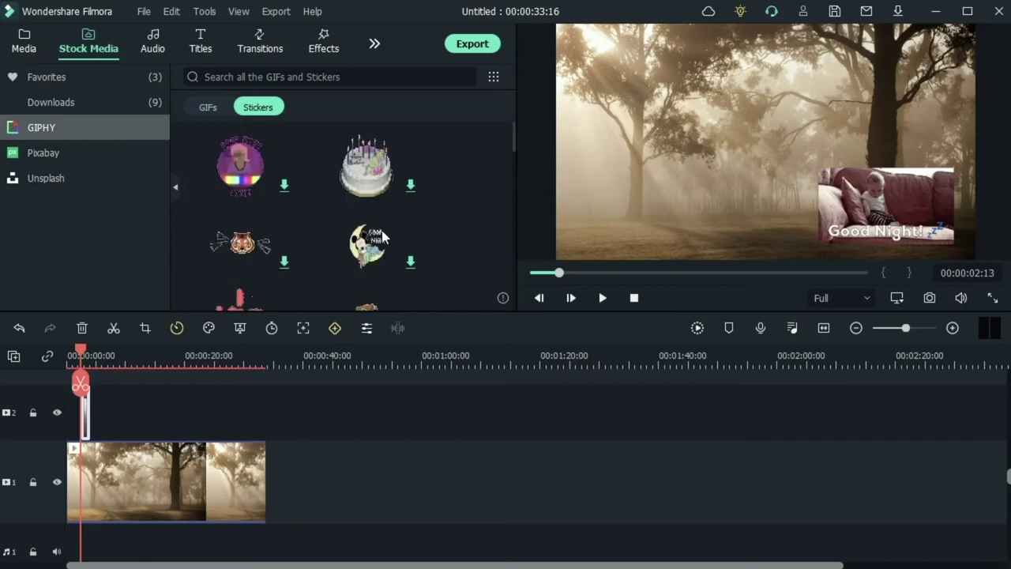
left_click(410, 185)
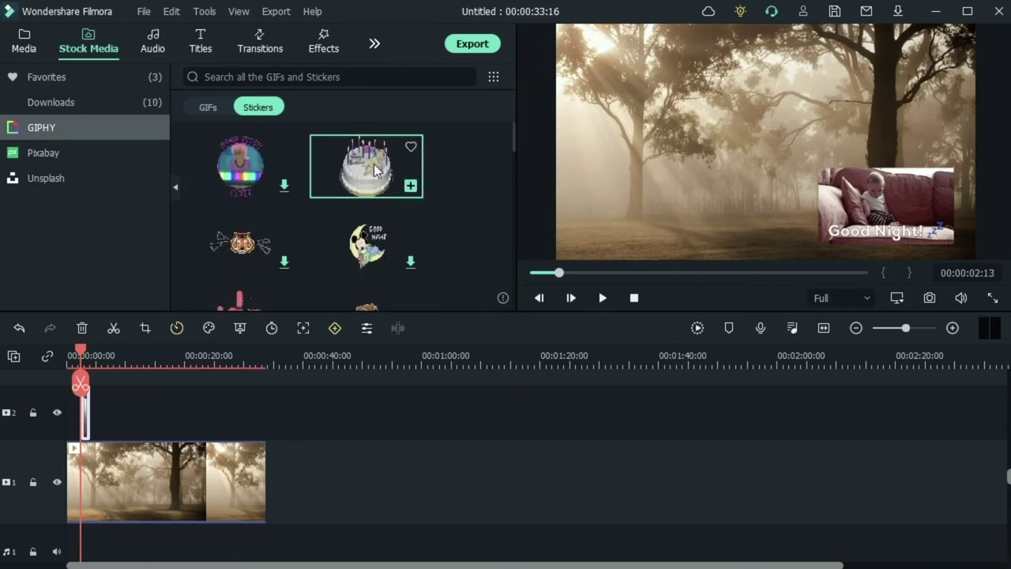
Place the cake sticker on video track 2 at about 20 seconds and shrink it into the lower-left area of the picture
mouse_move(366, 166)
left_mouse_down()
mouse_move(264, 380)
mouse_move(192, 426)
mouse_move(198, 419)
left_mouse_up()
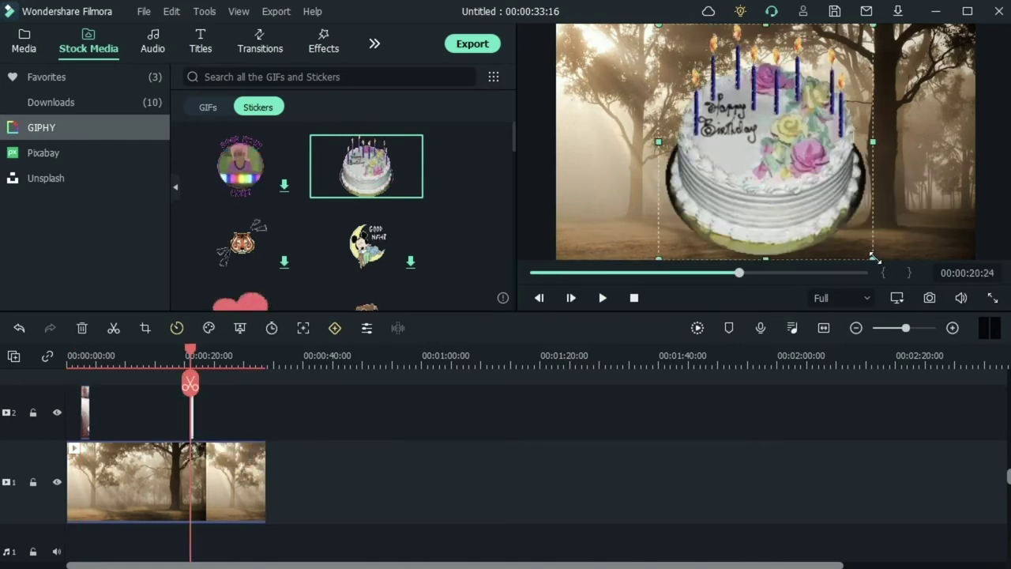
left_click_drag(872, 253, 740, 110)
left_click_drag(720, 68, 645, 193)
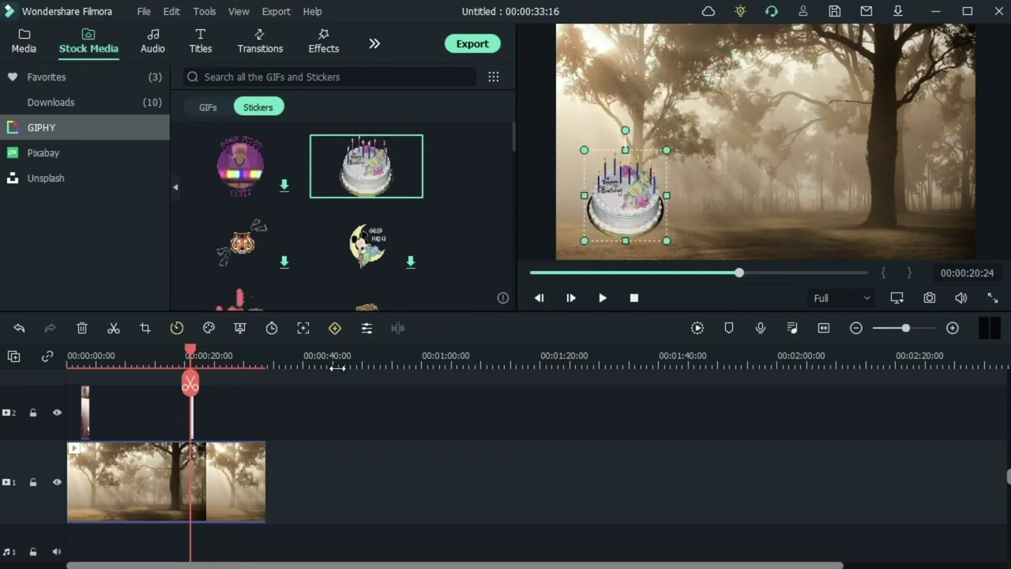
Move the "Good Night!" GIF to video track 3 directly above the cake sticker and scrub across both overlays
left_click(196, 413)
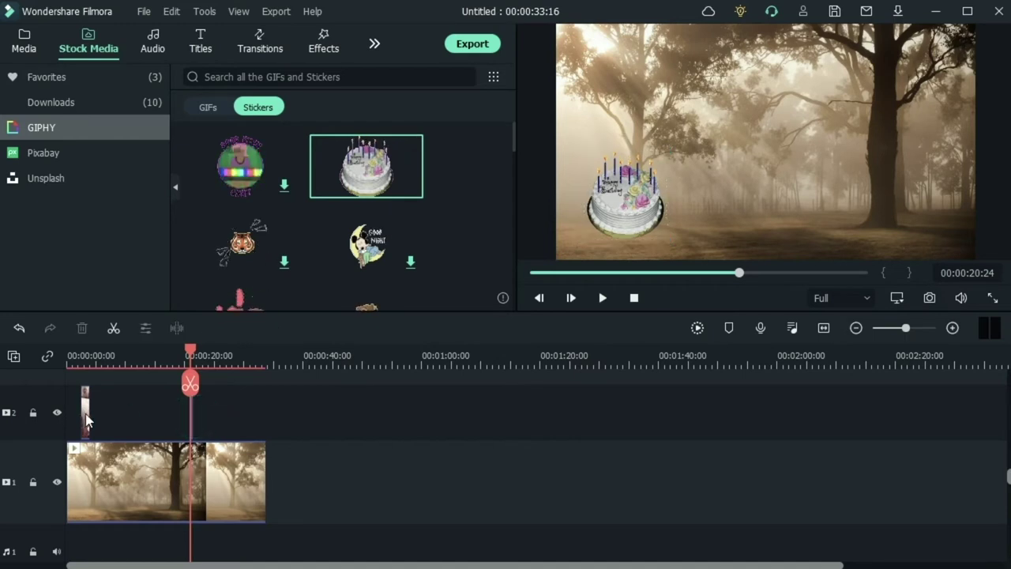
left_click_drag(85, 421, 199, 411)
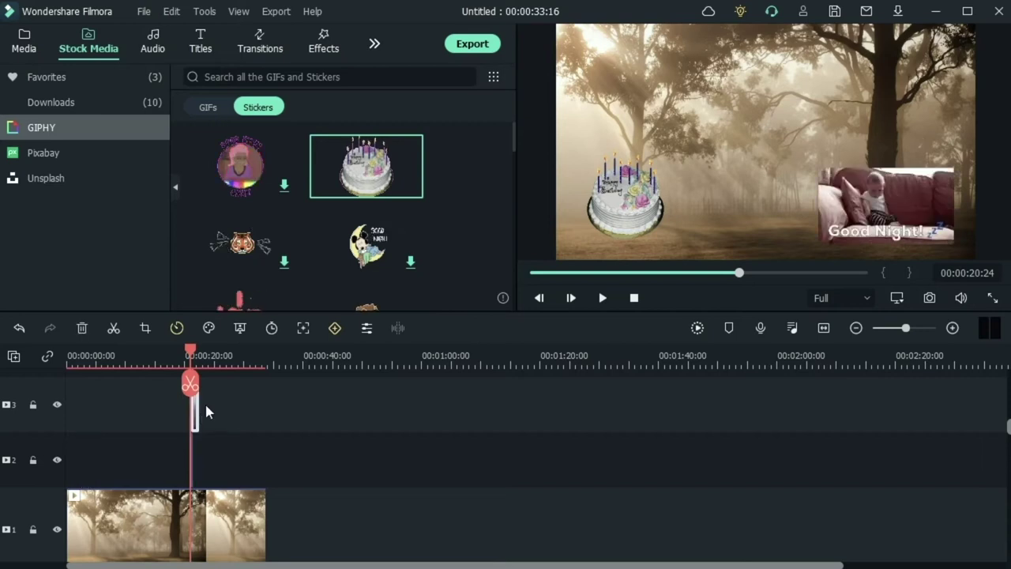
left_click(187, 356)
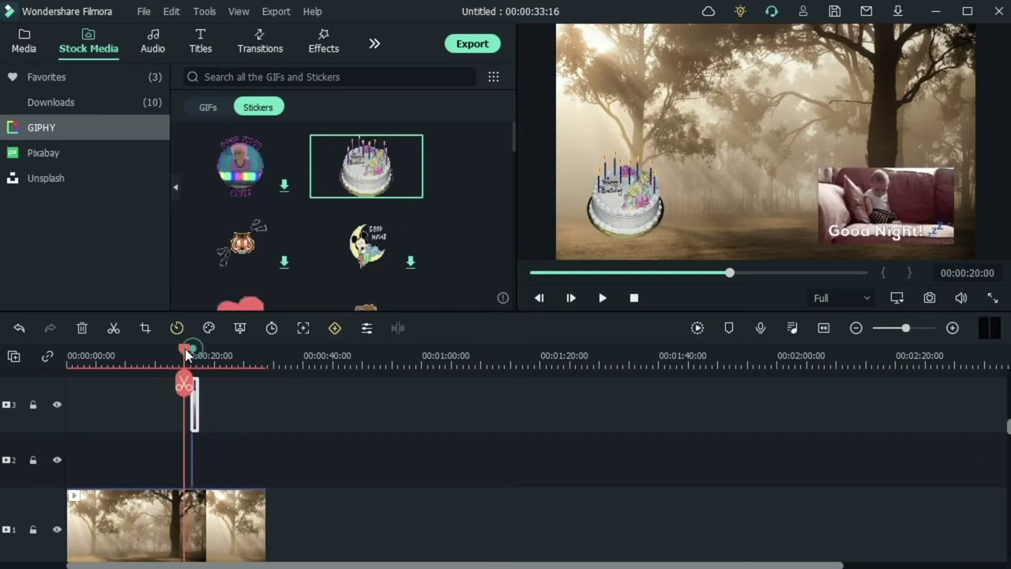
left_click_drag(199, 357, 207, 357)
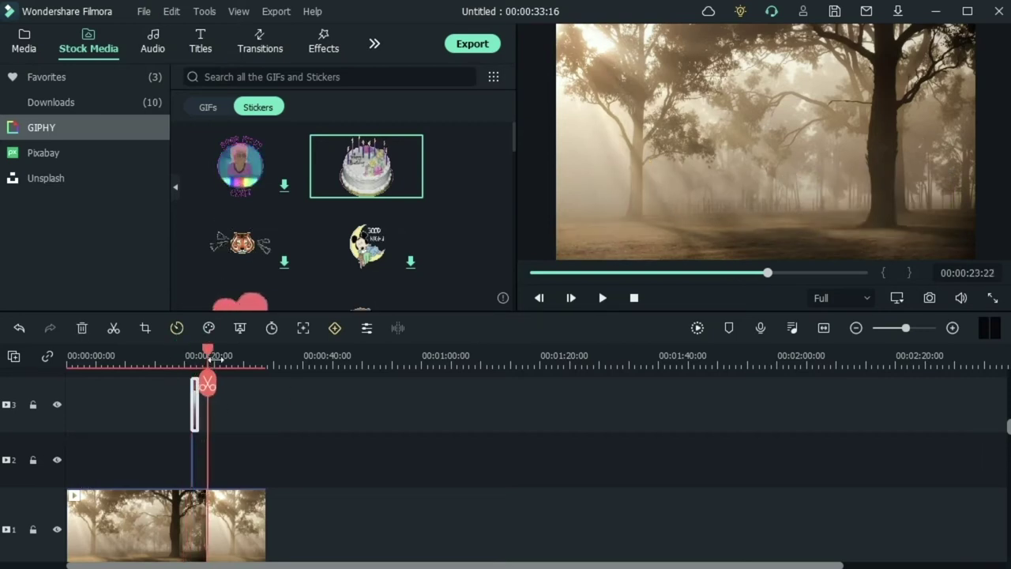
Try out rotation on the "Good Night!" GIF, scale it to 35.42 %, and look over its other basic video settings
double_click(196, 422)
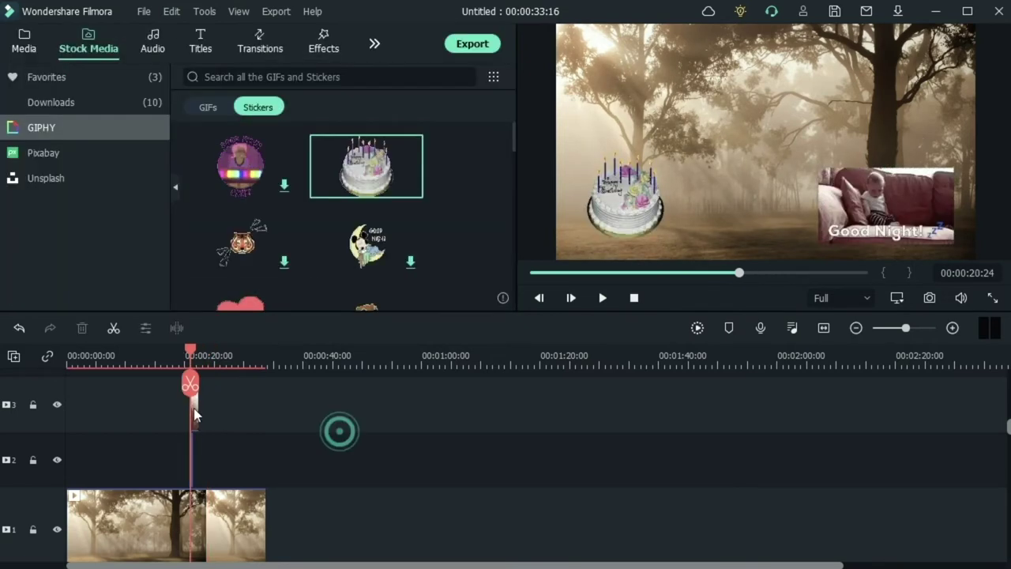
left_click(196, 412)
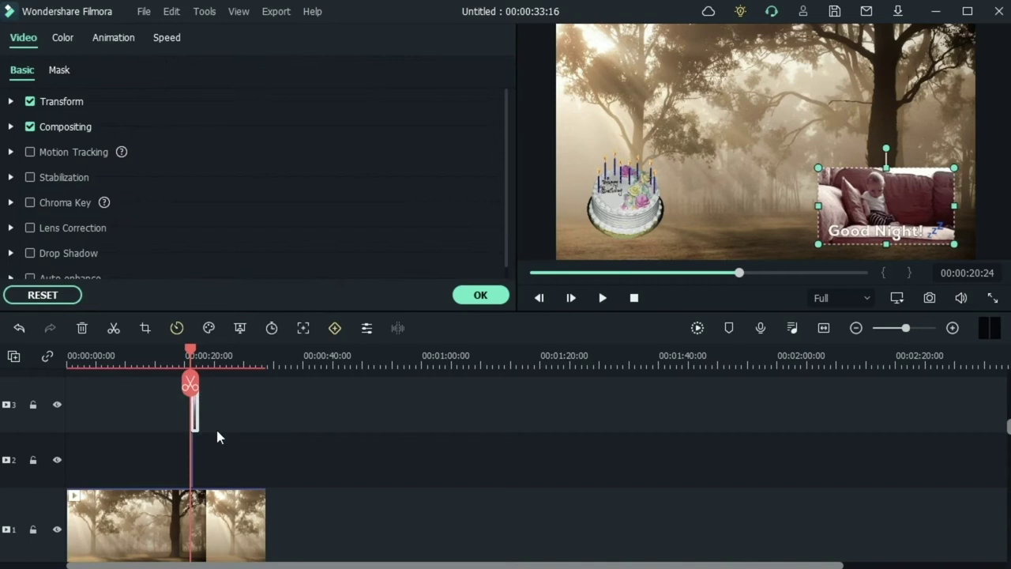
left_click(11, 102)
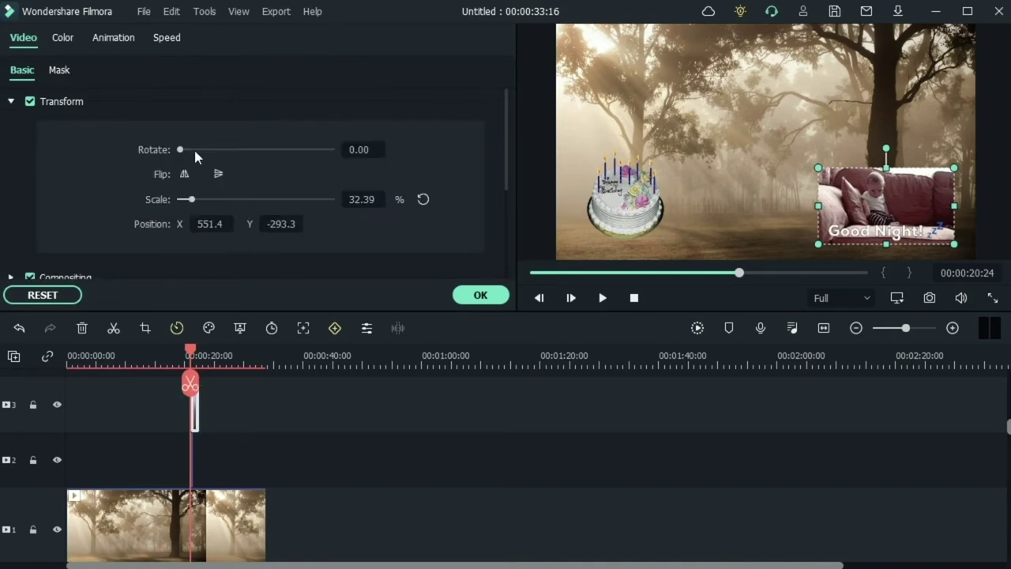
left_click_drag(184, 155, 225, 154)
left_click_drag(160, 186, 193, 204)
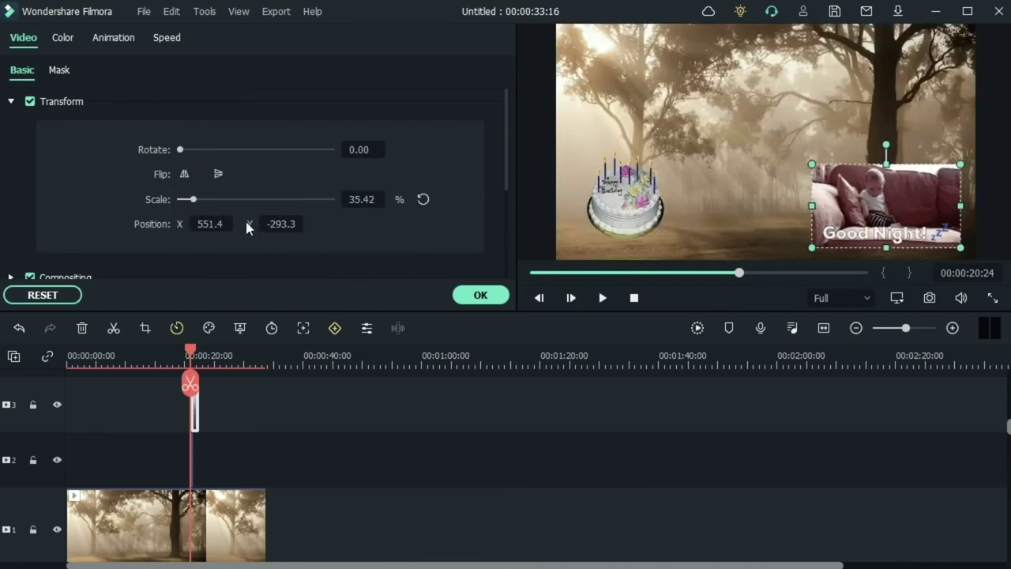
scroll(253, 237, "down", 3)
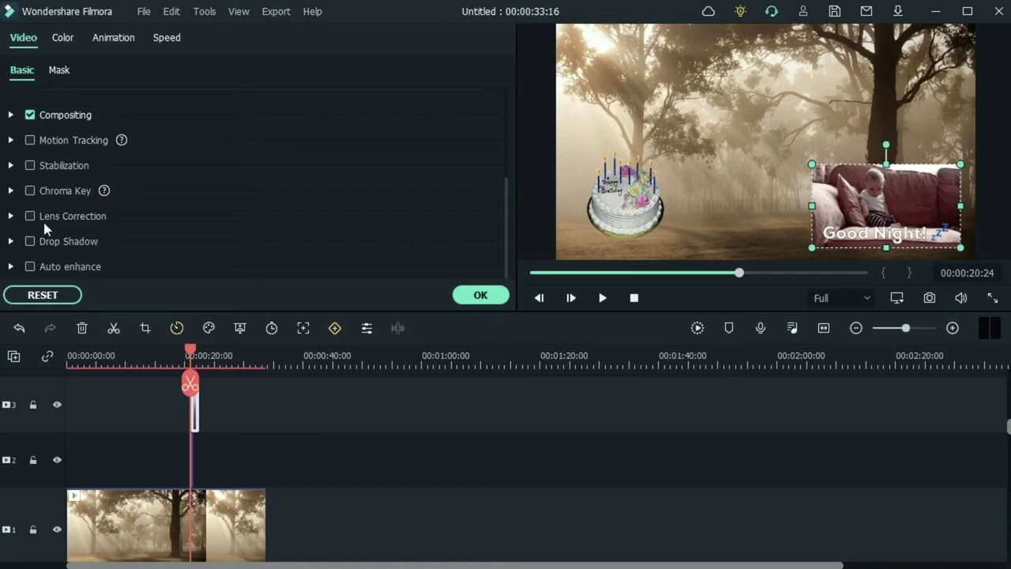
scroll(55, 213, "up", 3)
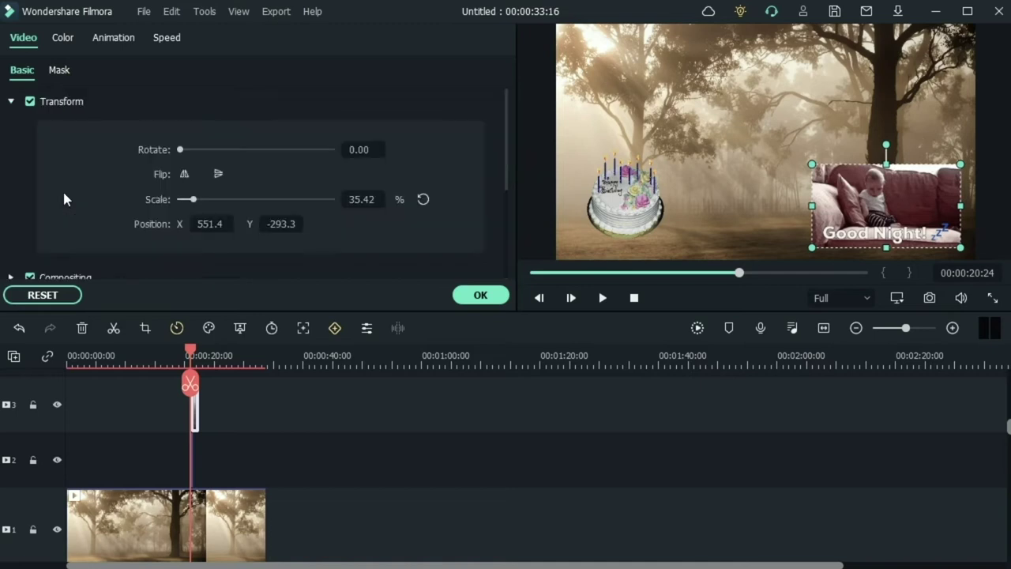
left_click(10, 102)
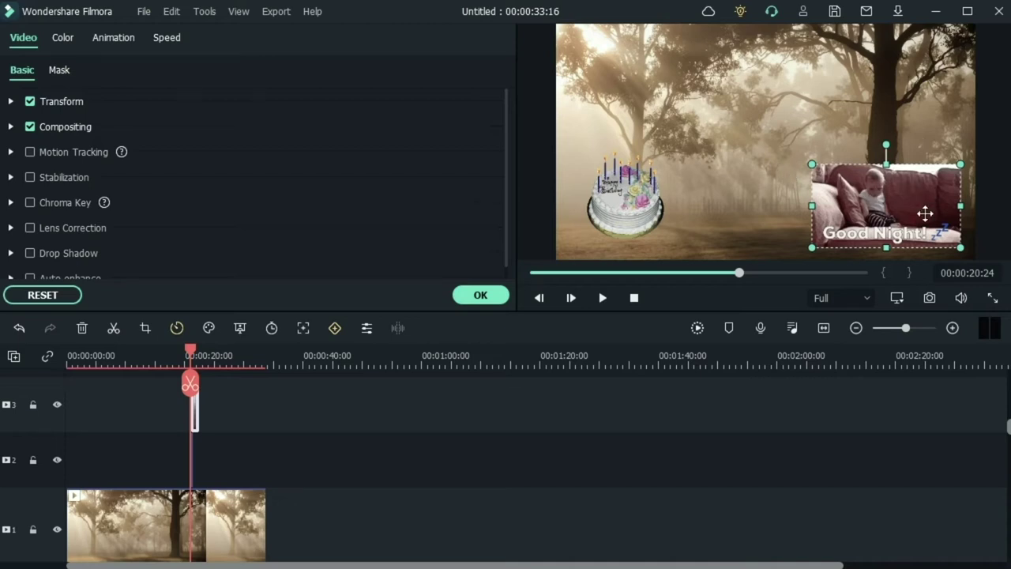
Try Darken and Color Burn blending and a lower opacity on the "Good Night!" GIF, restoring Normal mode and 100 % opacity
left_click(11, 127)
left_click(207, 177)
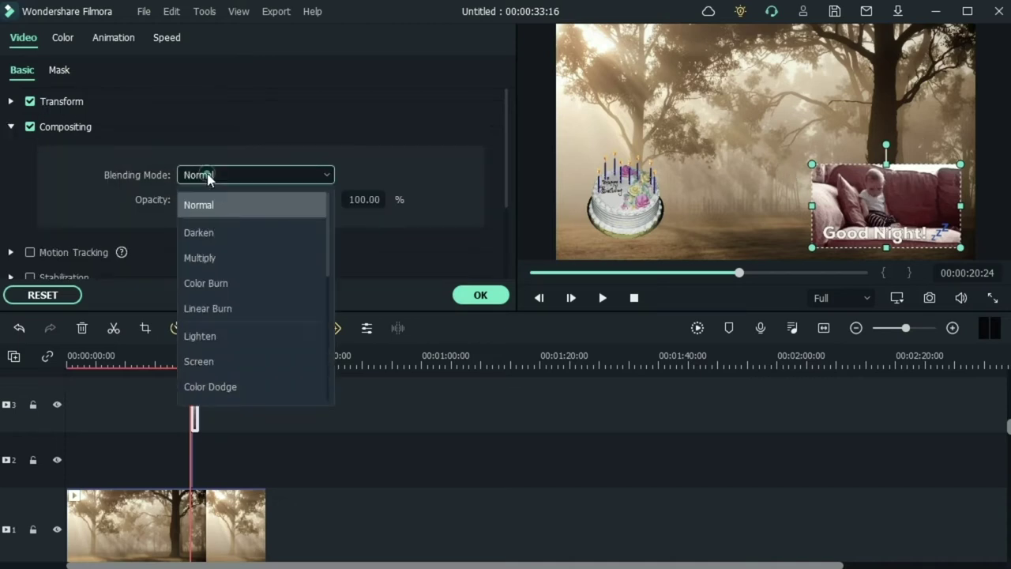
left_click(237, 234)
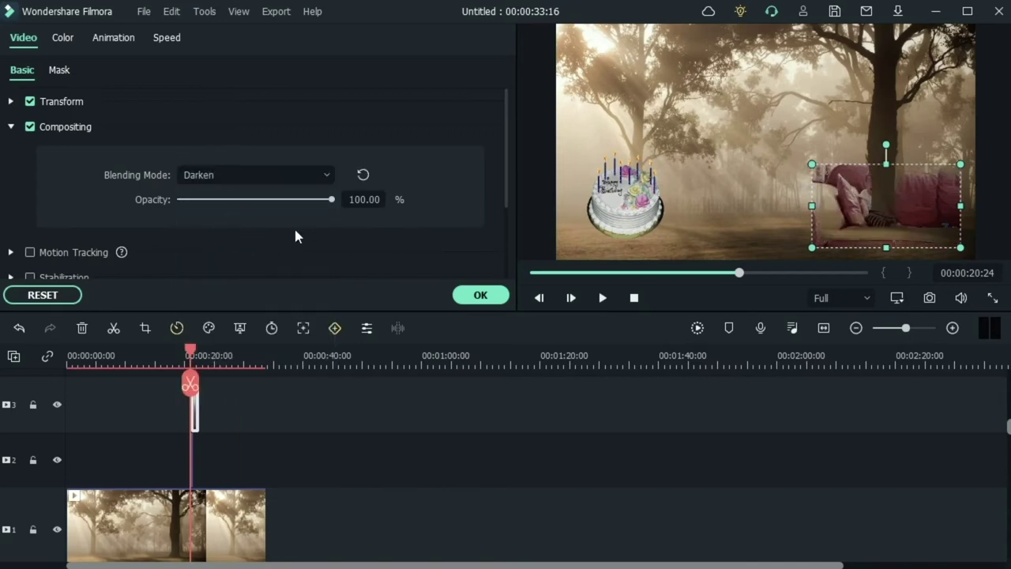
left_click(305, 181)
left_click(273, 282)
left_click(282, 175)
left_click(282, 204)
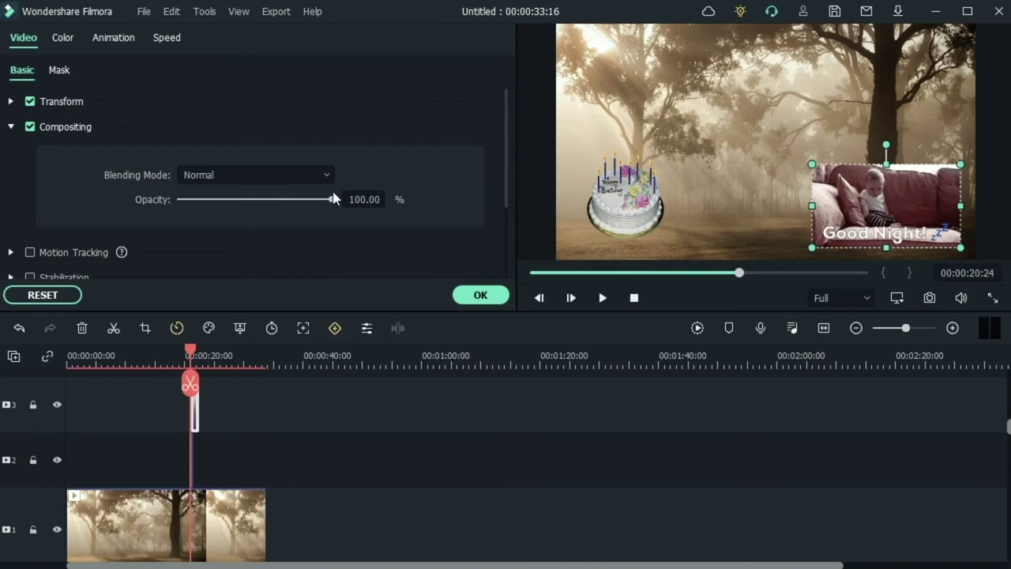
left_click_drag(284, 200, 203, 201)
left_click(422, 199)
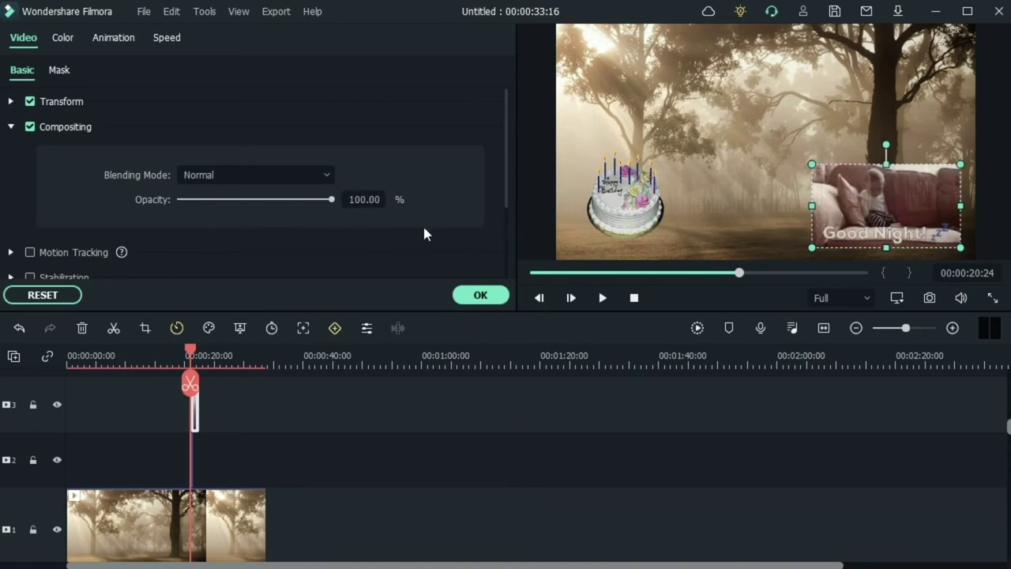
left_click(479, 294)
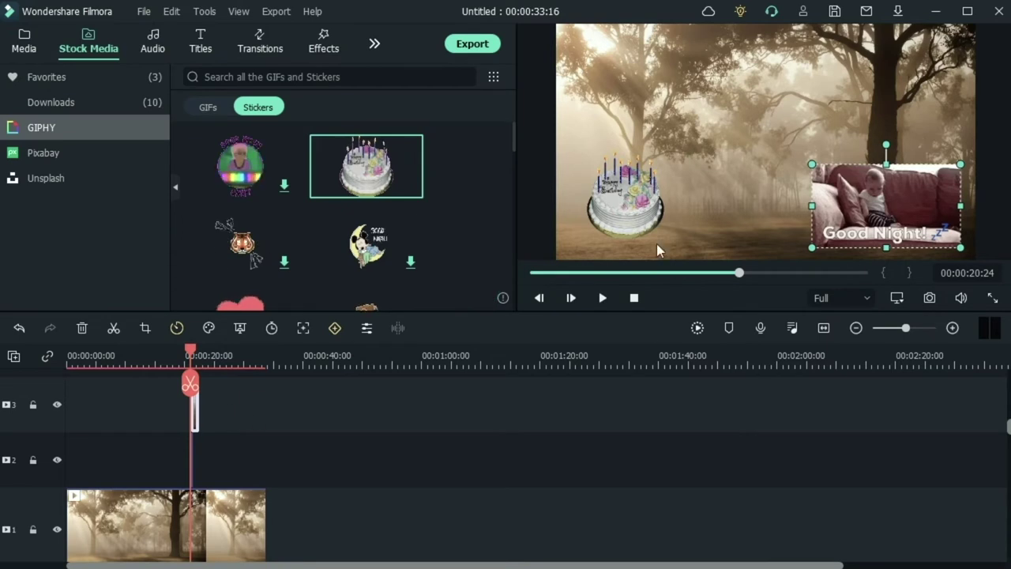
Raise the cake sticker slightly in the picture and look through its basic video settings
double_click(632, 220)
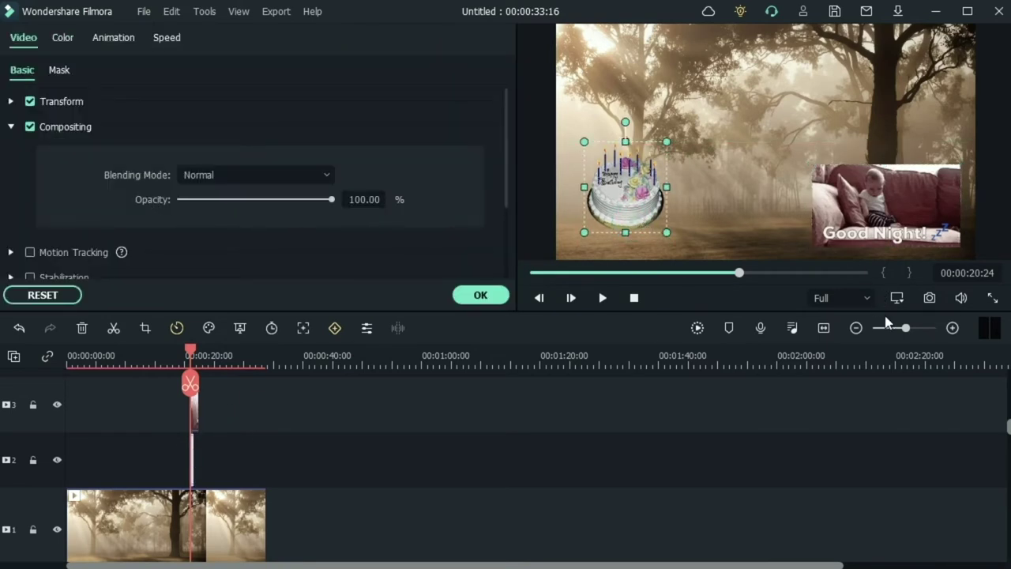
mouse_move(907, 329)
left_mouse_down()
mouse_move(924, 330)
mouse_move(904, 335)
left_mouse_up()
scroll(158, 205, "down", 3)
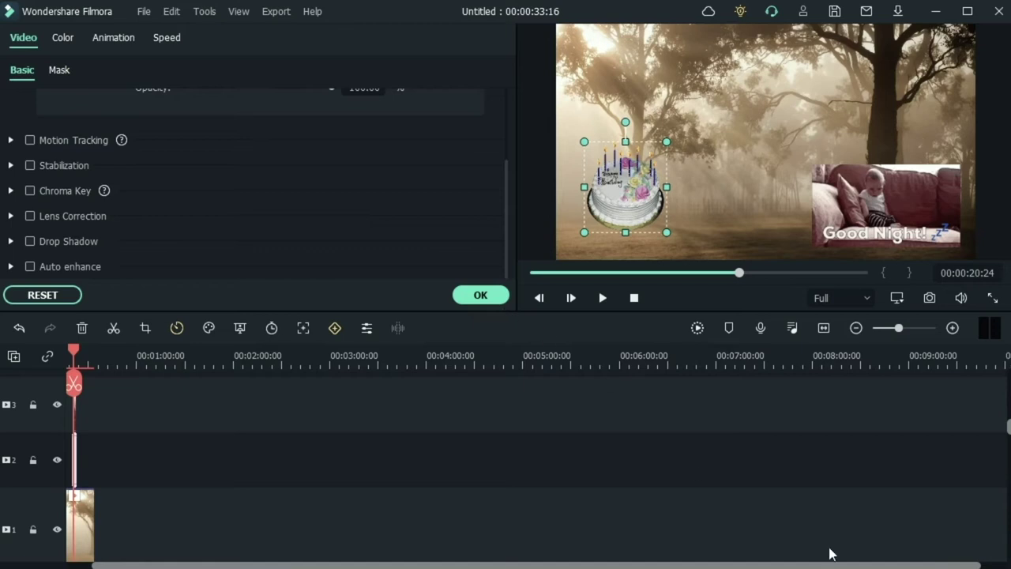
Delete the "Good Night!" GIF and the cake sticker from video tracks 3 and 2
left_click(858, 327)
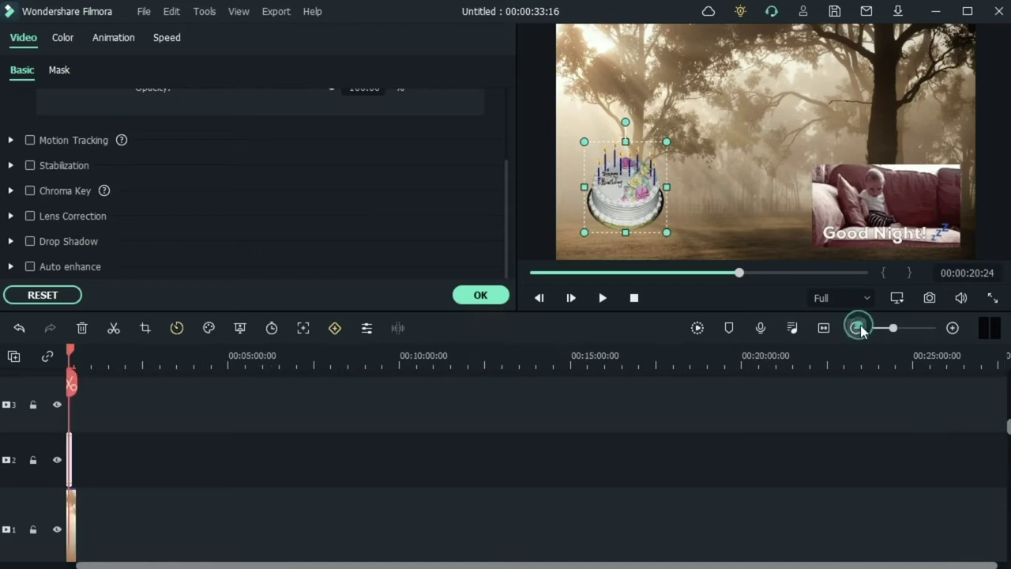
left_click(952, 329)
left_click(952, 330)
left_click(952, 329)
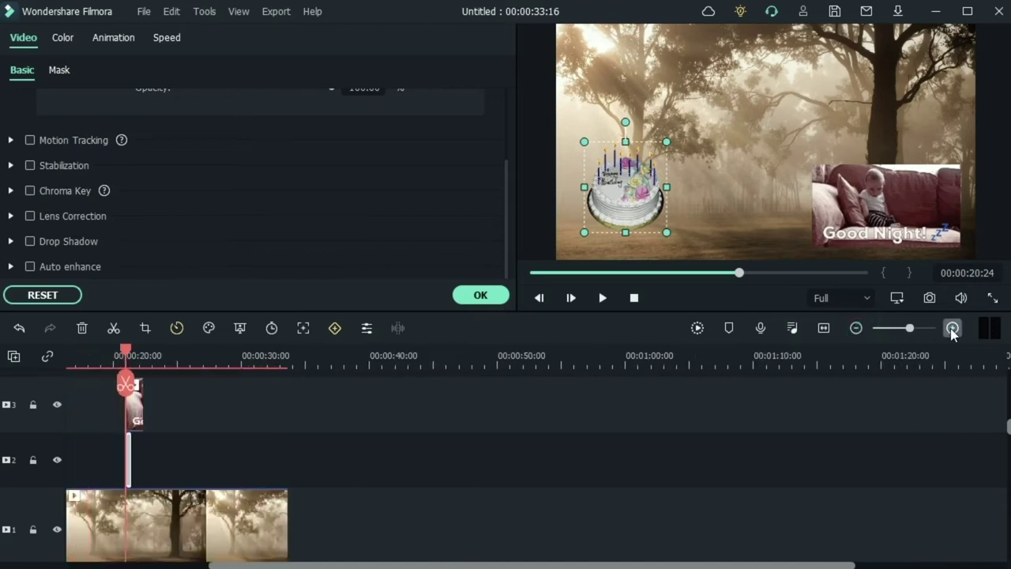
left_click(951, 329)
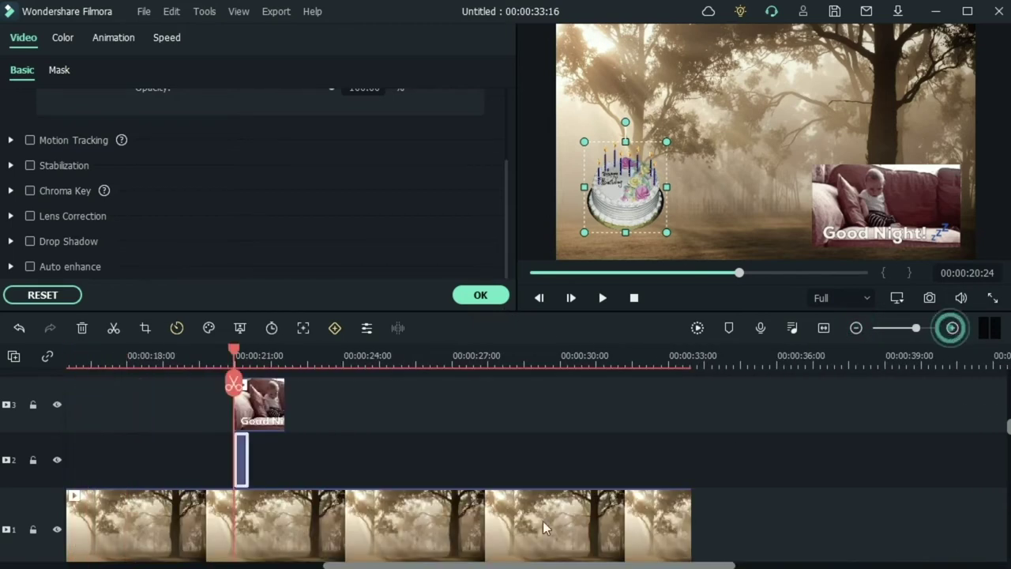
left_click(358, 472)
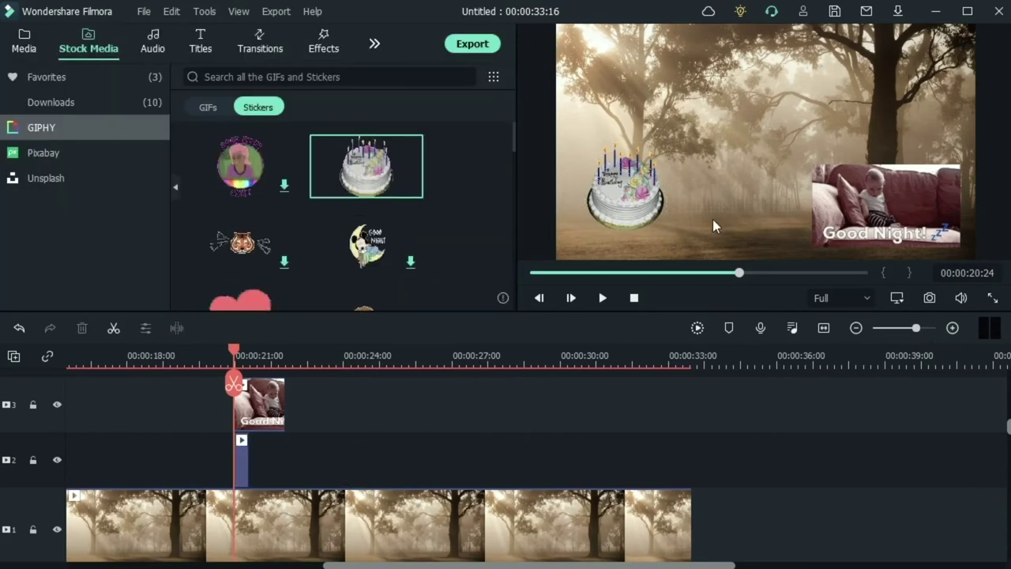
left_click_drag(395, 458, 242, 409)
key("Delete")
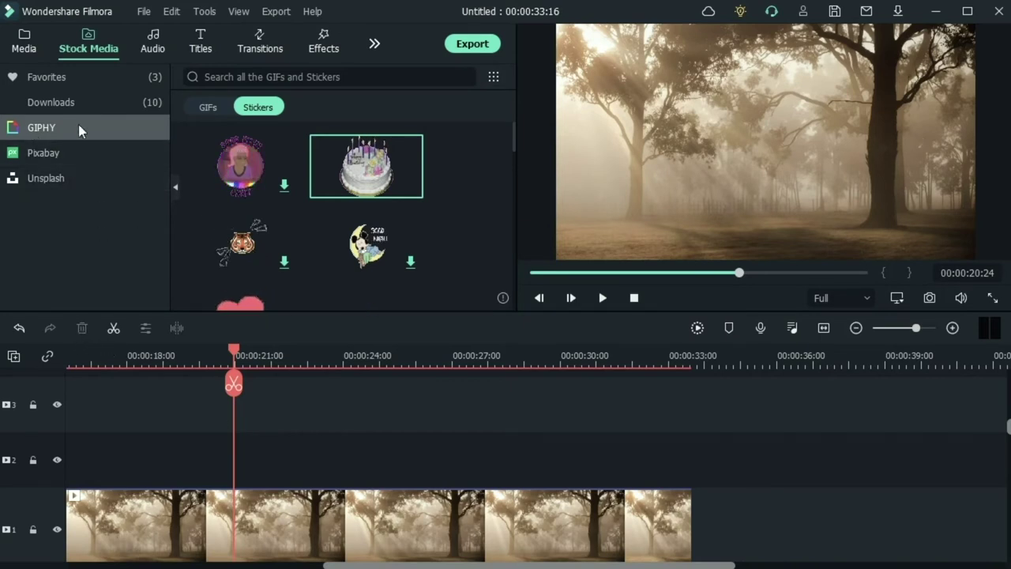
Search GIPHY for "cake" and browse the matching stickers and GIFs
left_click(352, 77)
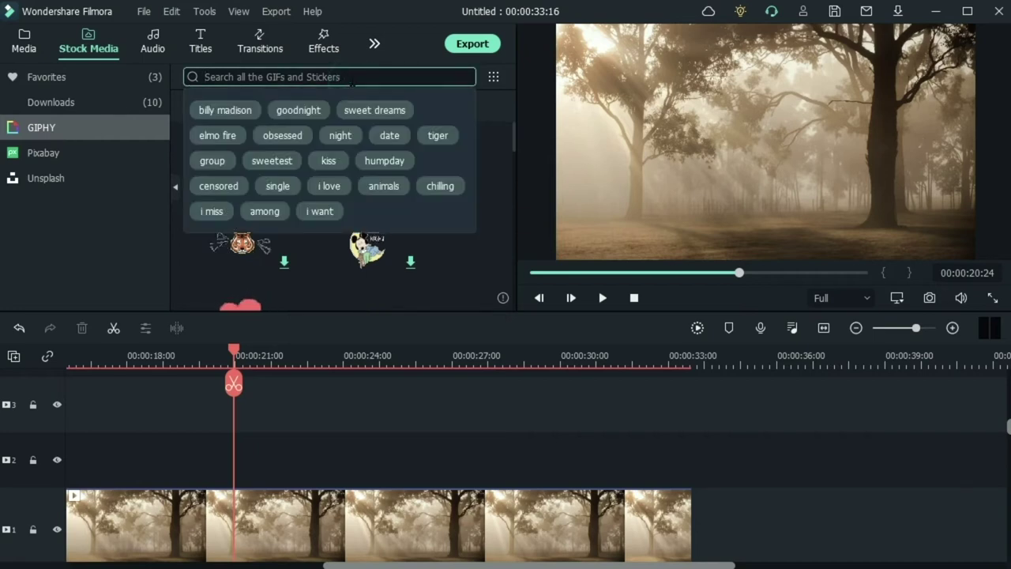
type("cake")
key("Return")
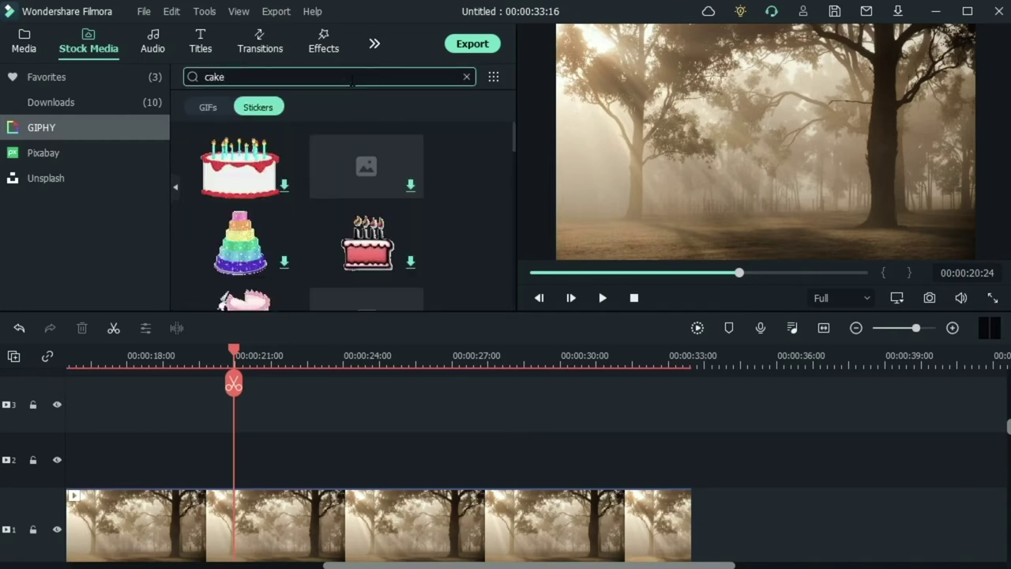
scroll(252, 237, "down", 3)
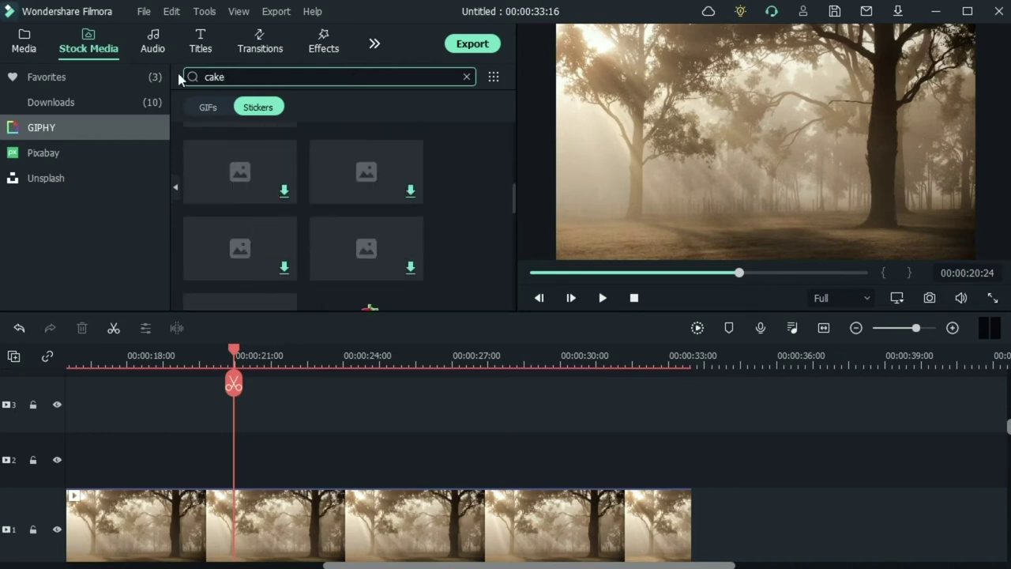
left_click(212, 109)
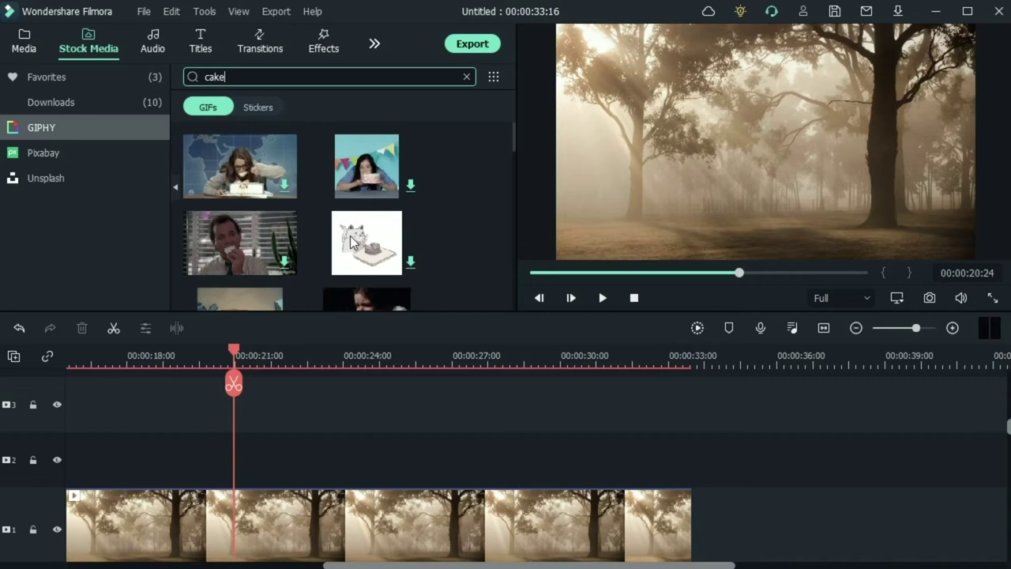
Try Small Thumbnail View on the cake GIFs and restore Large Thumbnail View
left_click(494, 79)
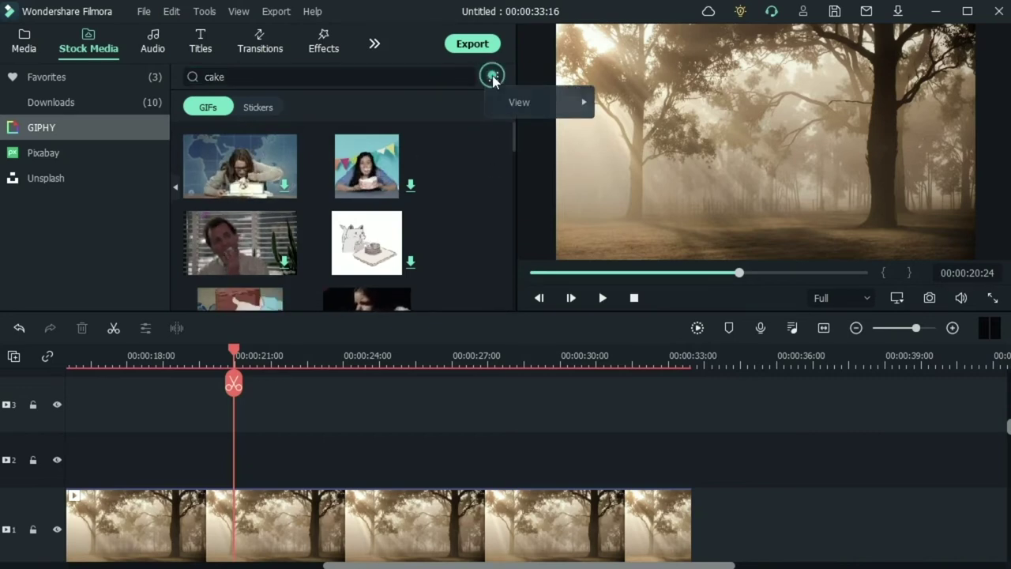
mouse_move(515, 100)
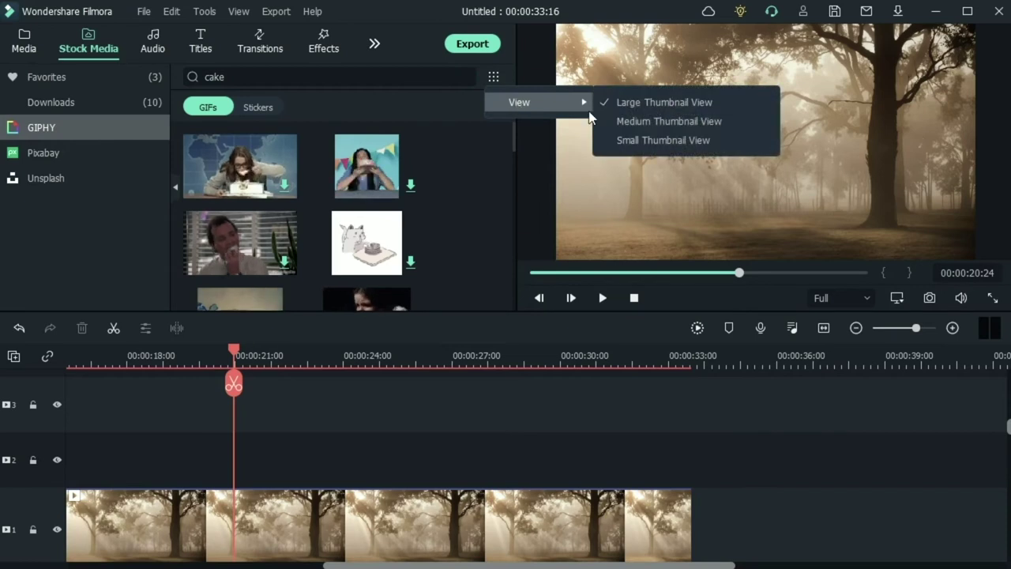
left_click(646, 140)
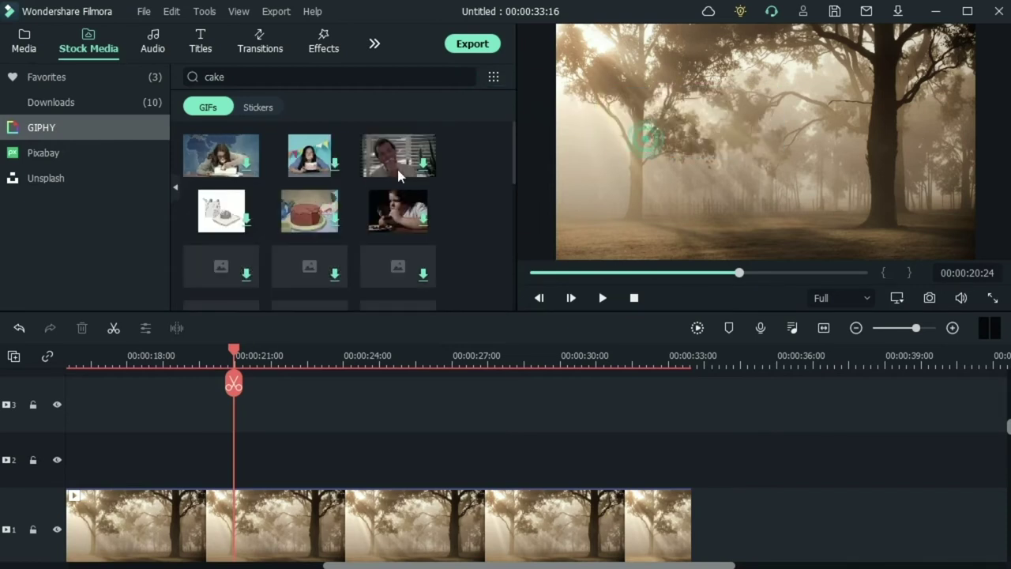
left_click(494, 77)
mouse_move(581, 116)
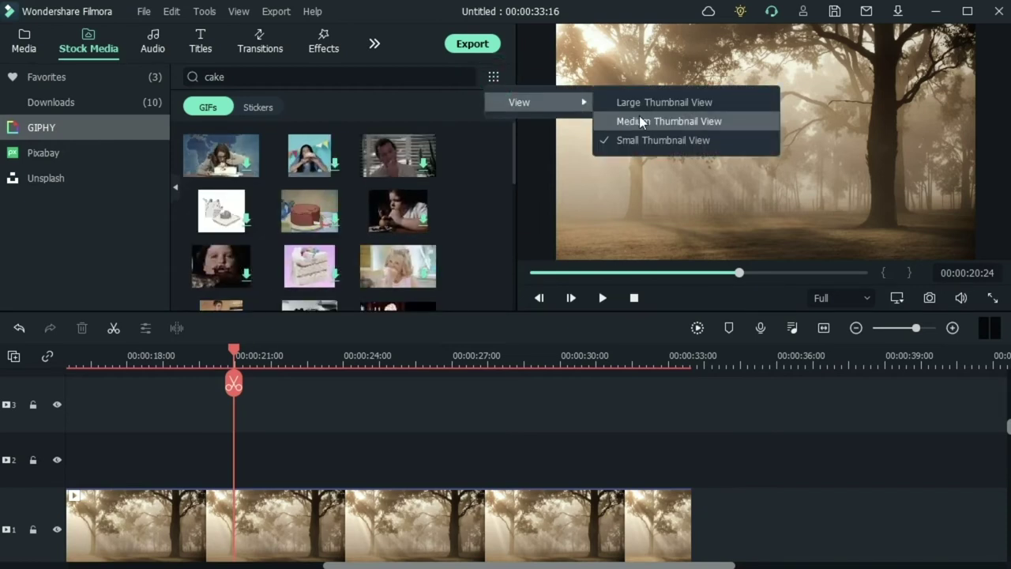
left_click(650, 100)
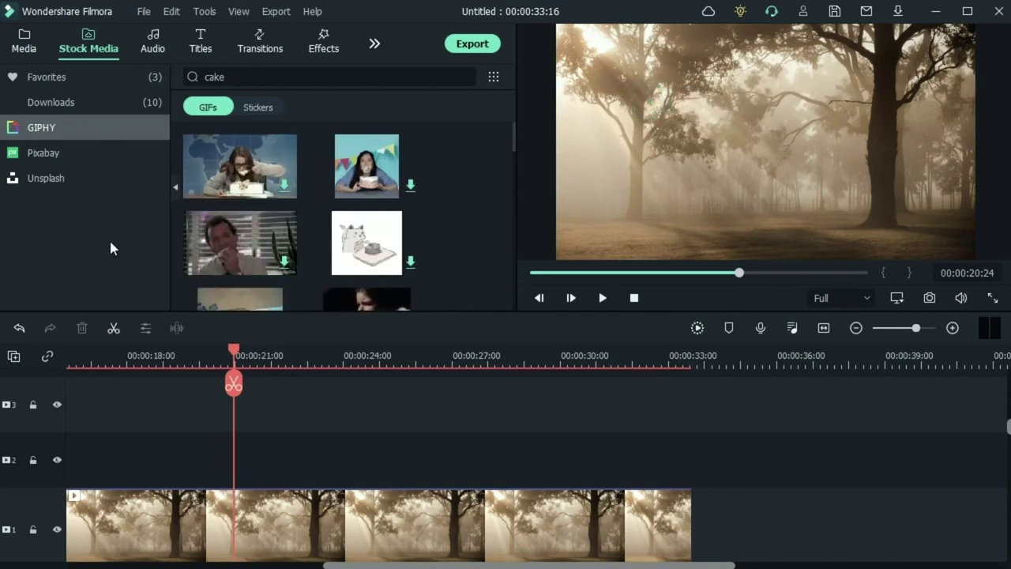
Filter the Pixabay videos to HD(1080P) resolution and check the download sizes offered for the "trees, park, bench" clip
left_click(67, 155)
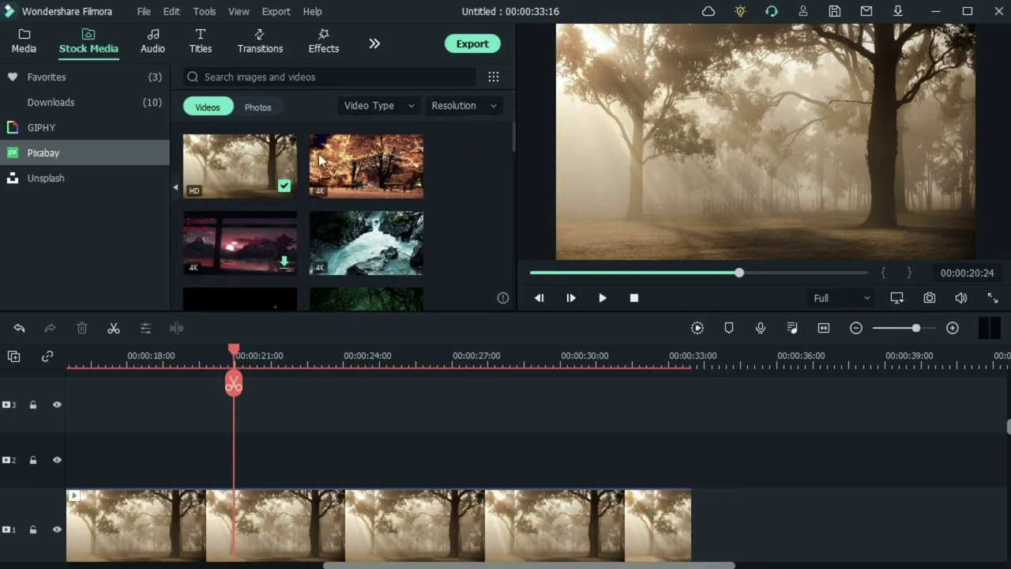
left_click(455, 111)
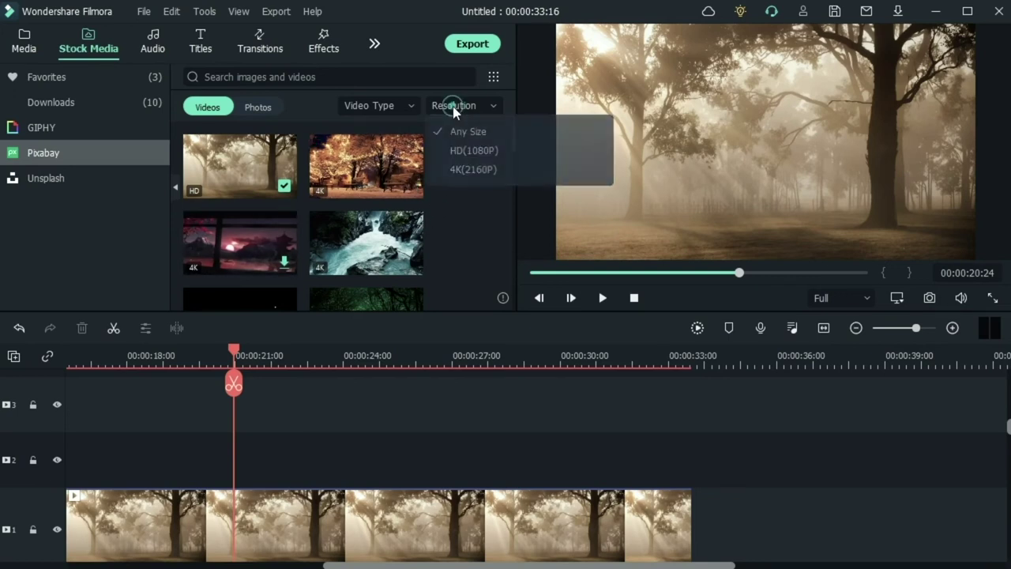
left_click(474, 152)
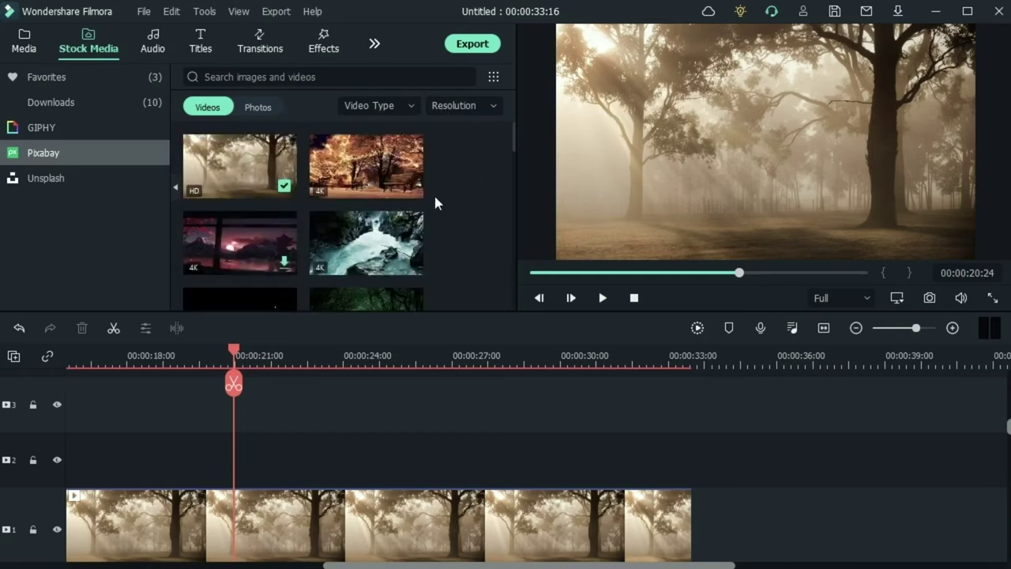
mouse_move(321, 197)
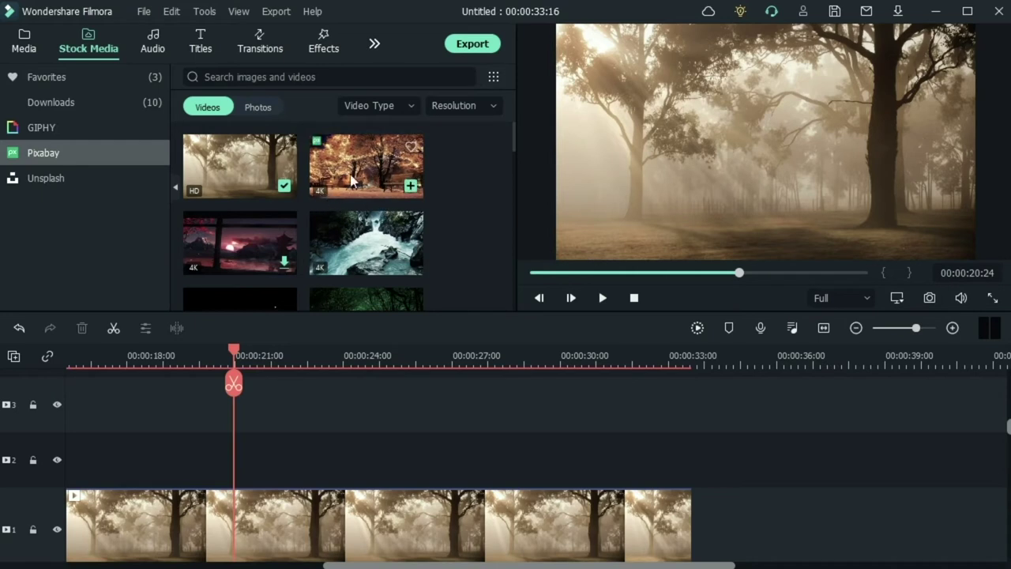
left_click(410, 186)
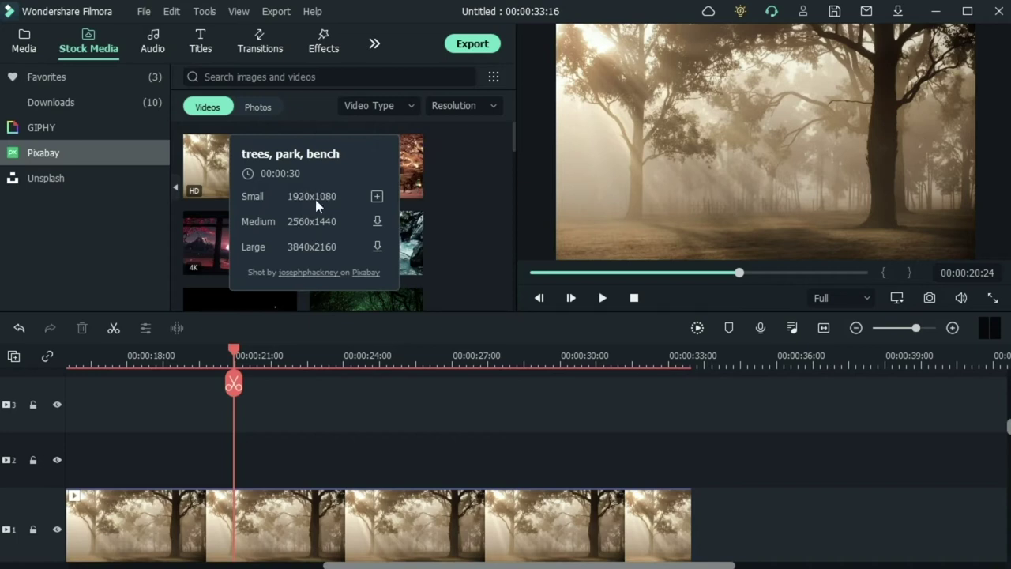
left_click(474, 163)
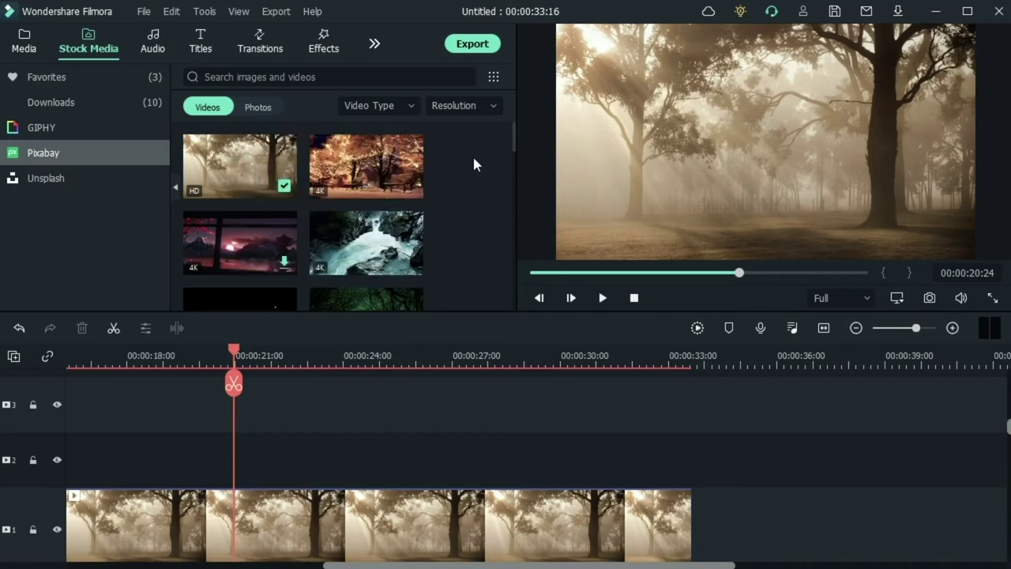
Filter the Pixabay videos to 4K(2160P) resolution and browse the clips, checking the sizes offered for the "sunset, ocean, waves" clip
left_click(479, 102)
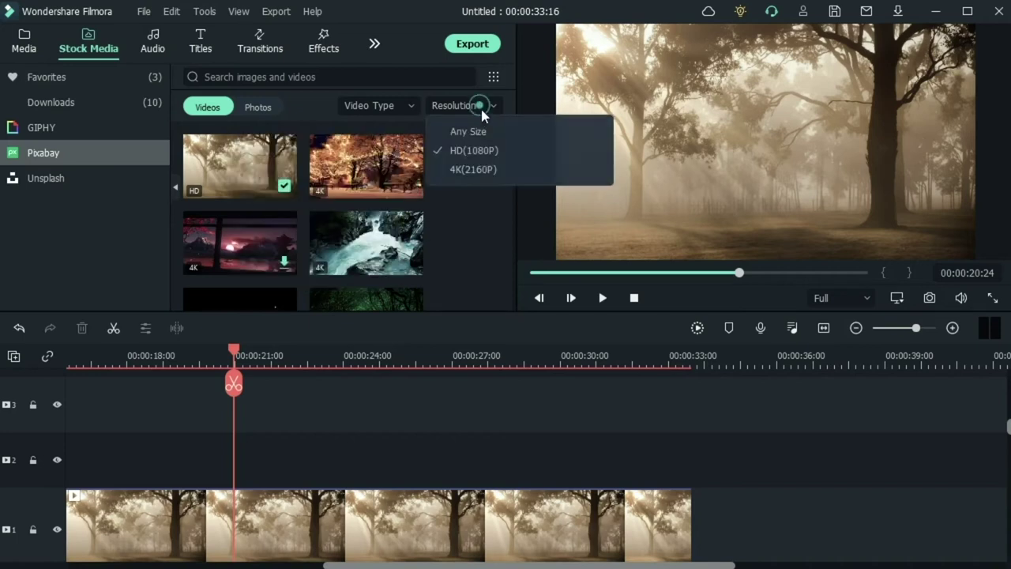
left_click(488, 169)
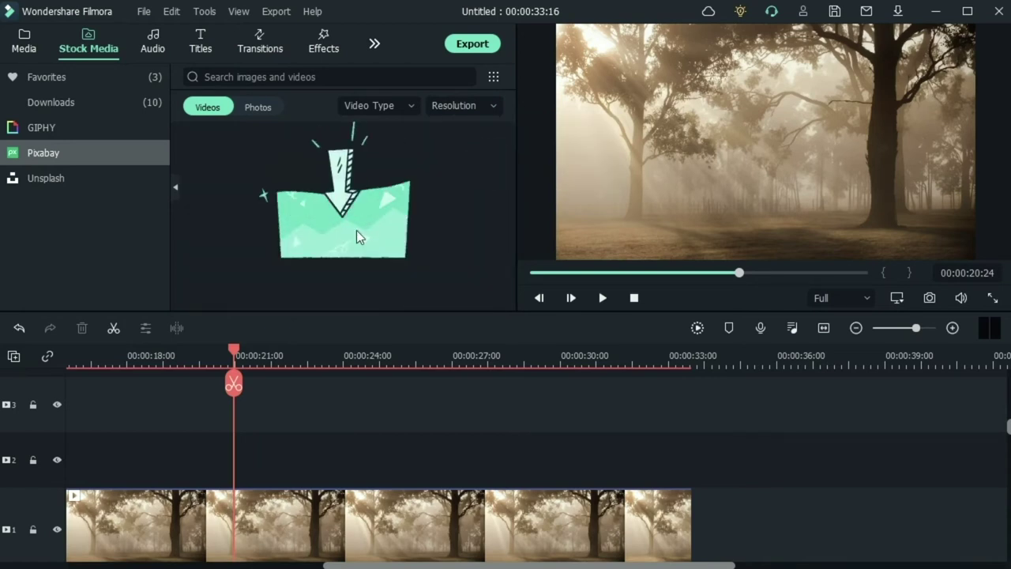
scroll(237, 221, "down", 5)
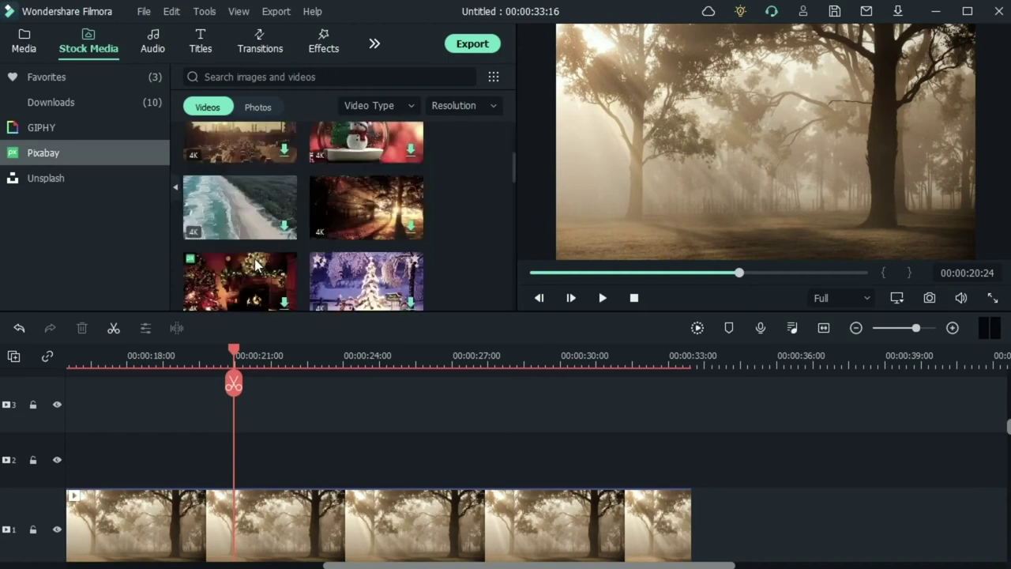
scroll(235, 218, "down", 3)
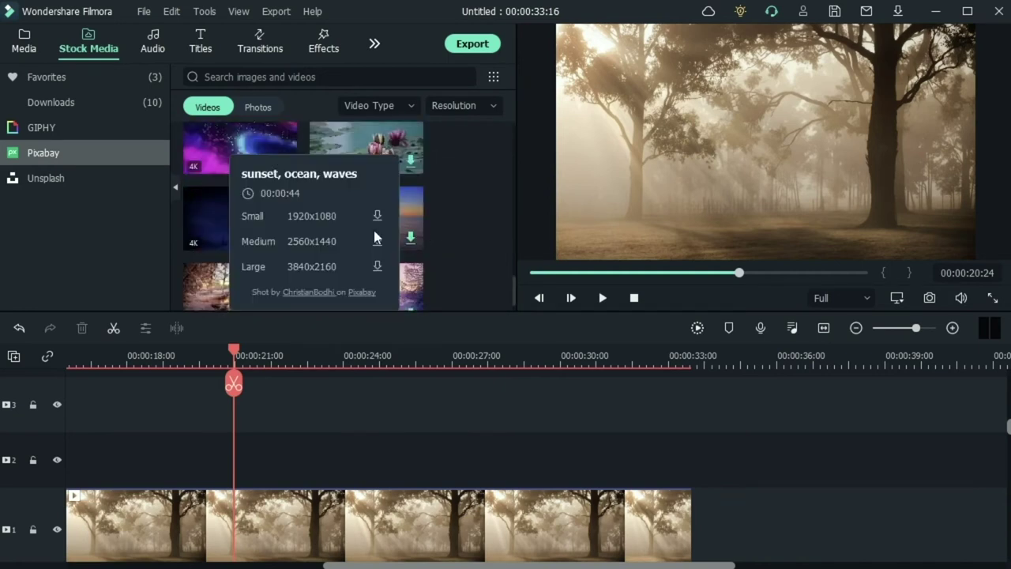
Filter the Pixabay videos by the Animation type and by the Film type, browsing the clips
left_click(407, 103)
left_click(425, 169)
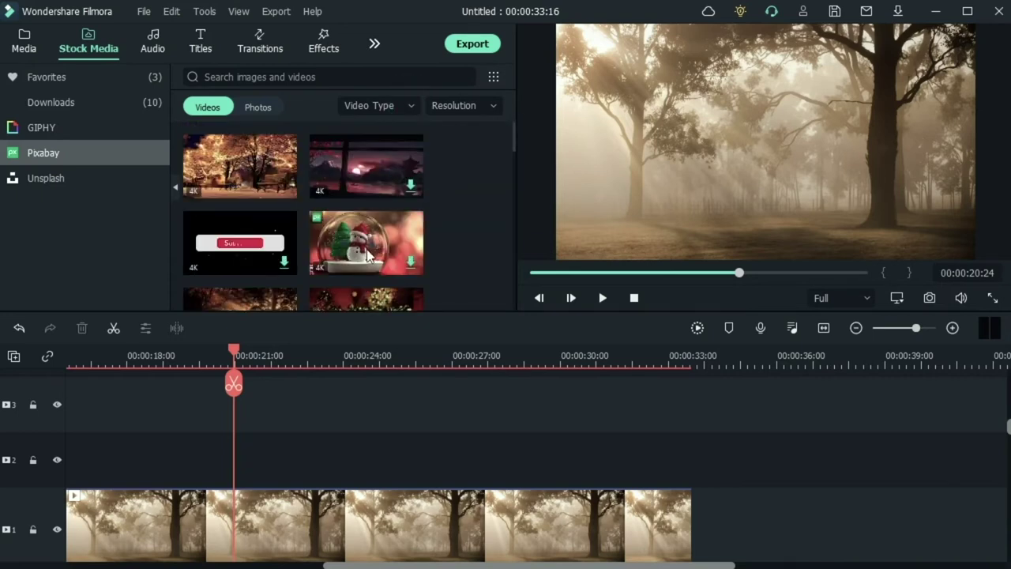
left_click(381, 105)
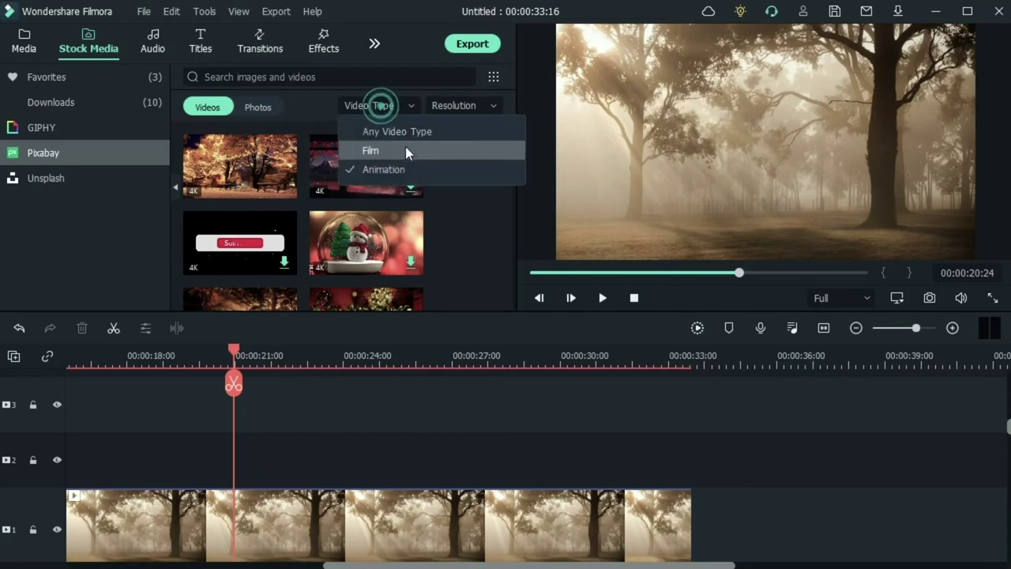
left_click(406, 148)
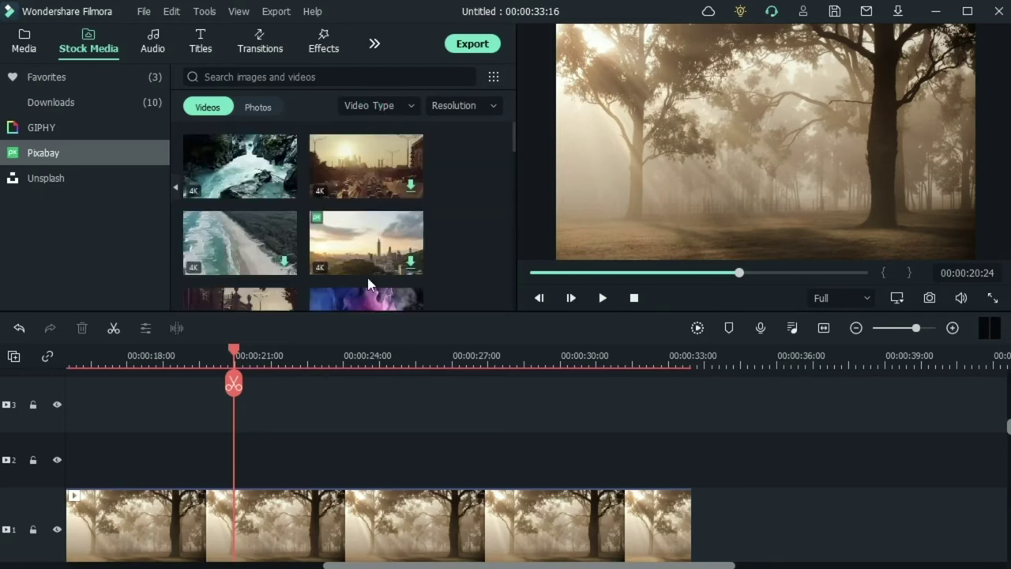
scroll(374, 260, "down", 3)
scroll(372, 245, "up", 3)
Filter the Pixabay photos to Vertical orientation and check the download sizes offered for the Christmas background photo
left_click(266, 112)
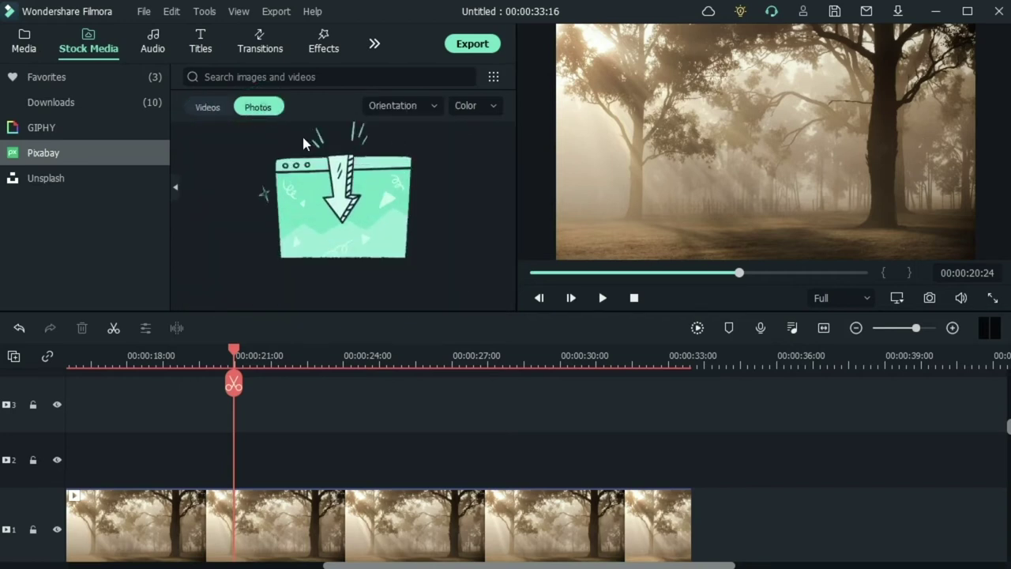
left_click(421, 109)
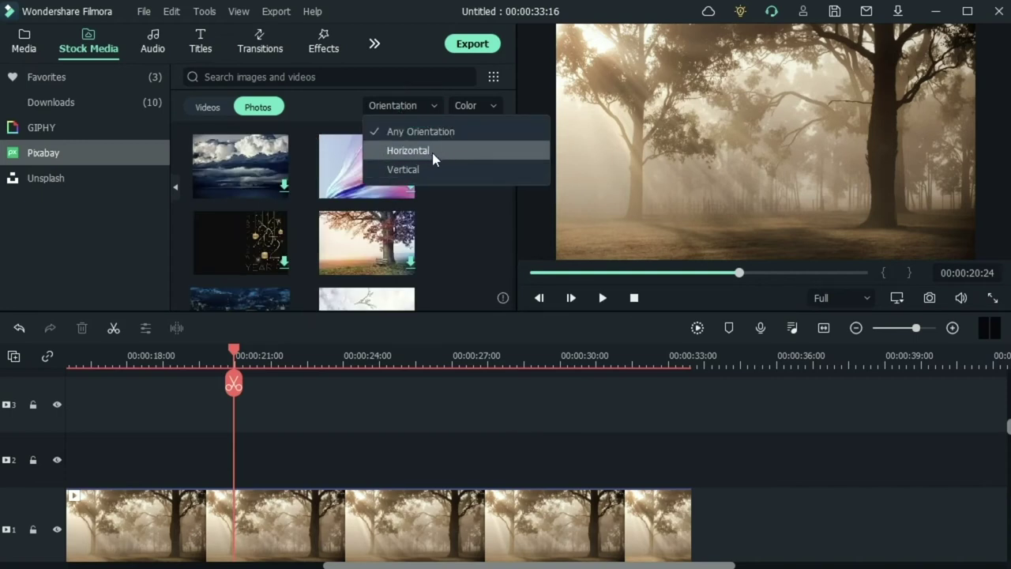
left_click(404, 167)
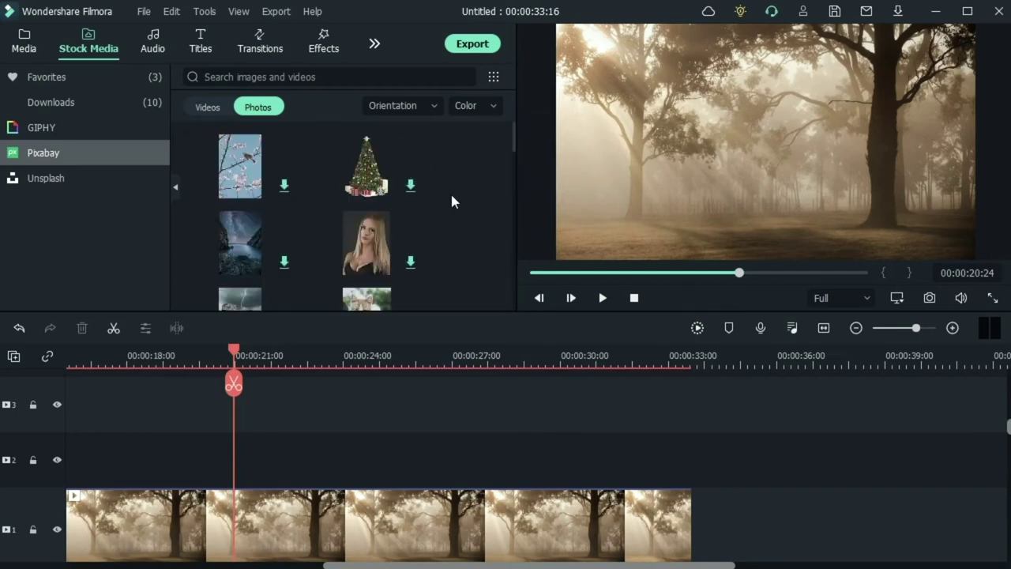
mouse_move(412, 187)
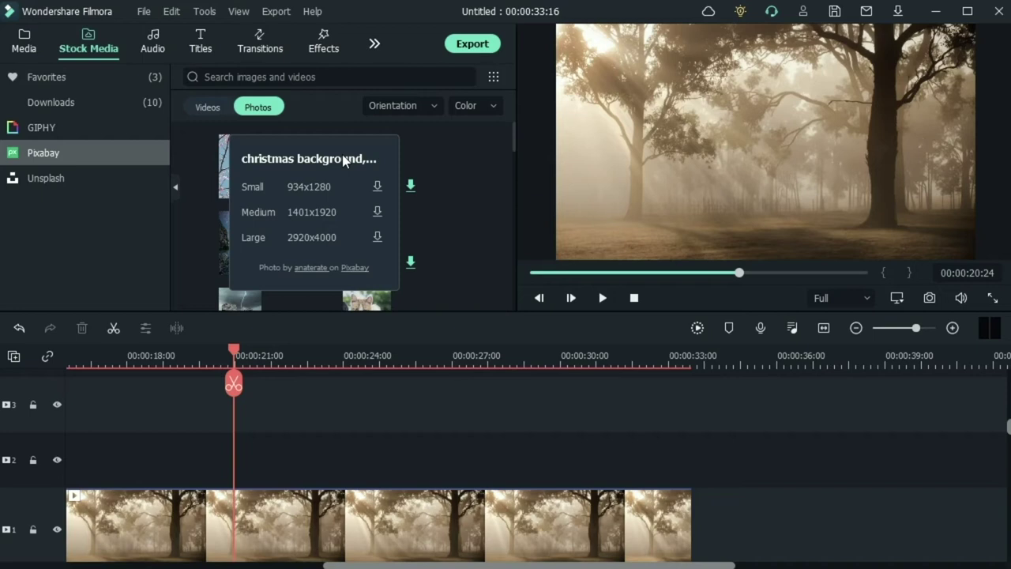
Try the Black And White and Transparent color filters on the vertical Pixabay photos, browsing the images
left_click(468, 111)
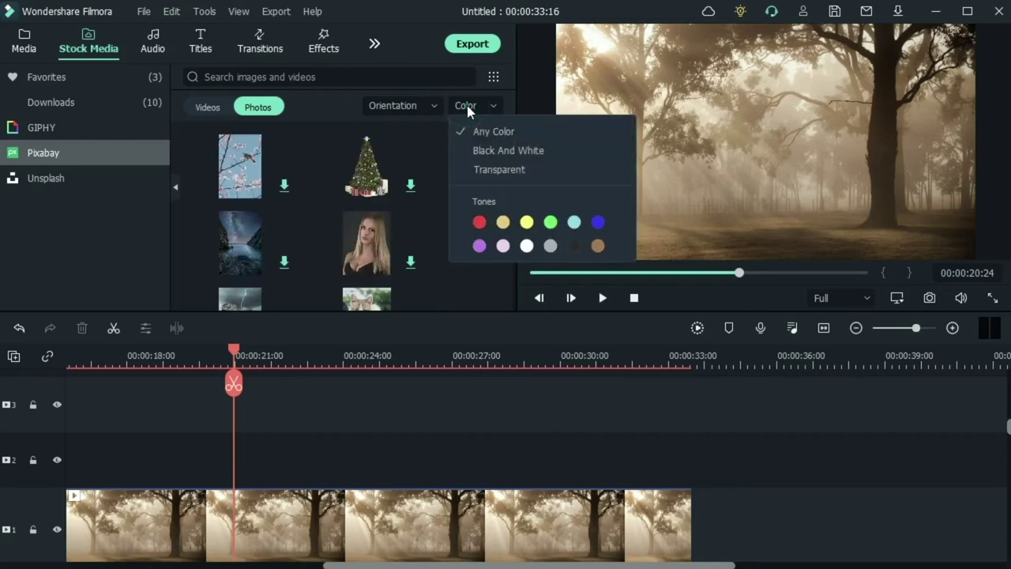
left_click(499, 149)
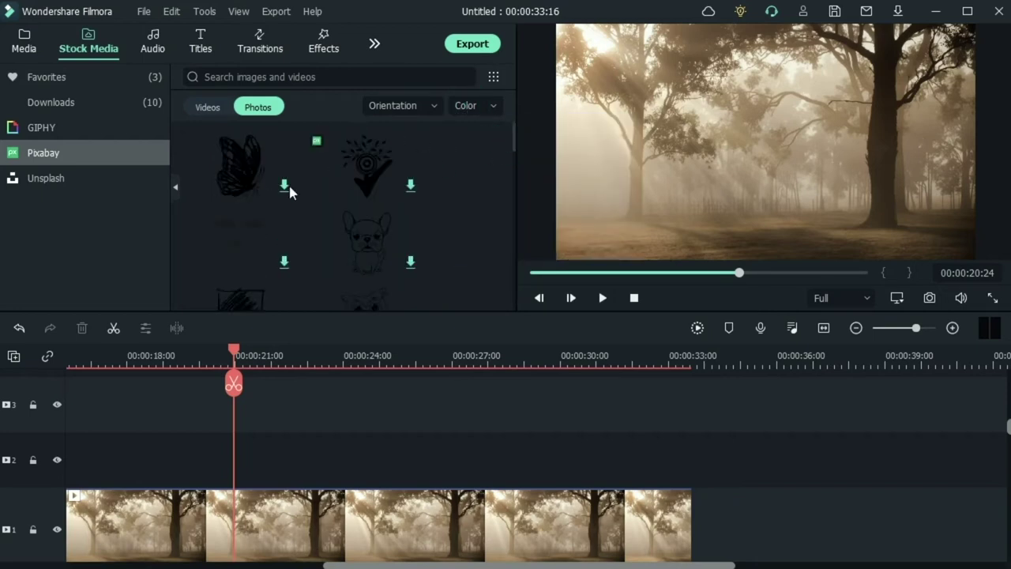
scroll(251, 199, "down", 2)
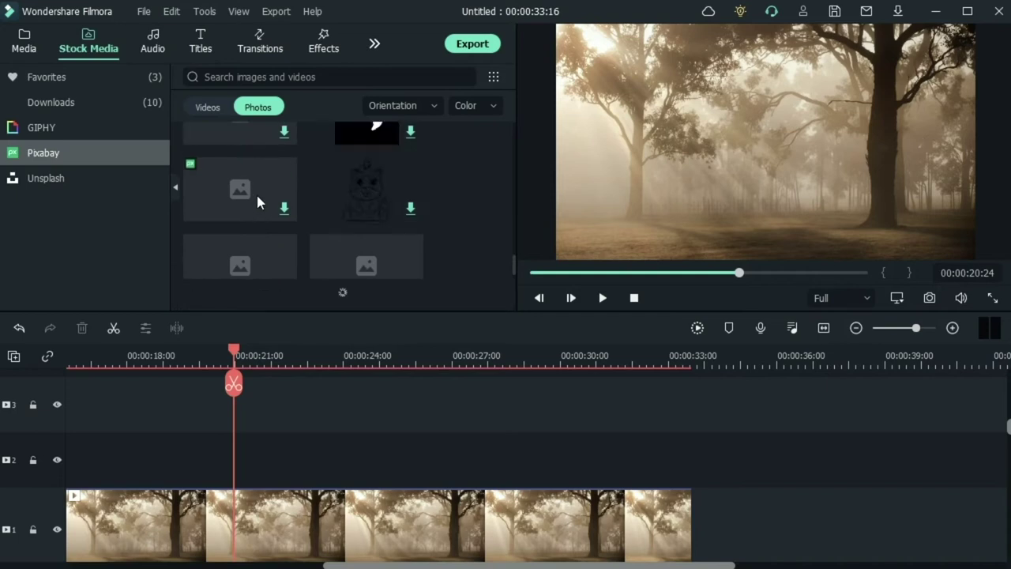
scroll(313, 204, "down", 1)
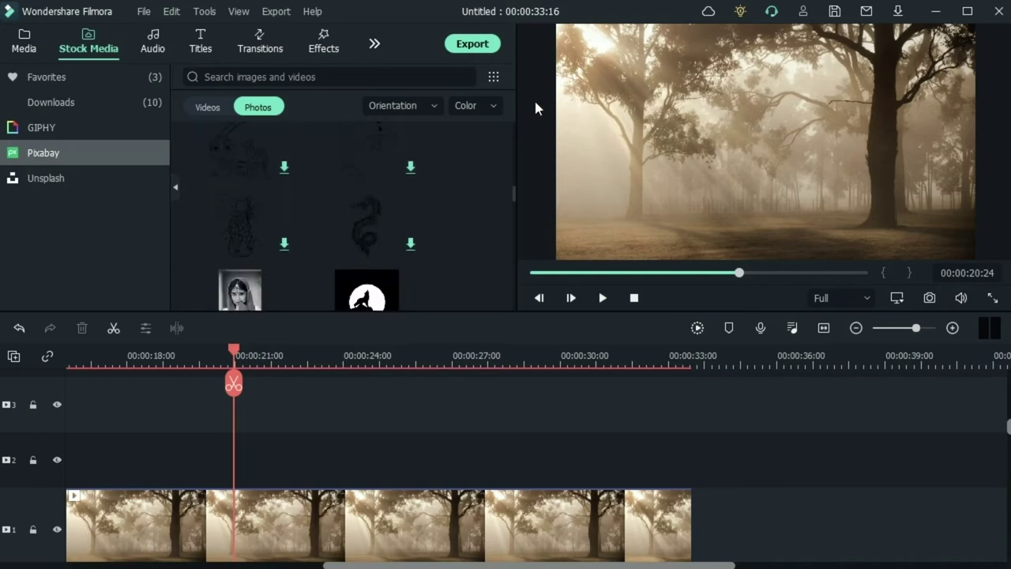
left_click(480, 104)
left_click(512, 170)
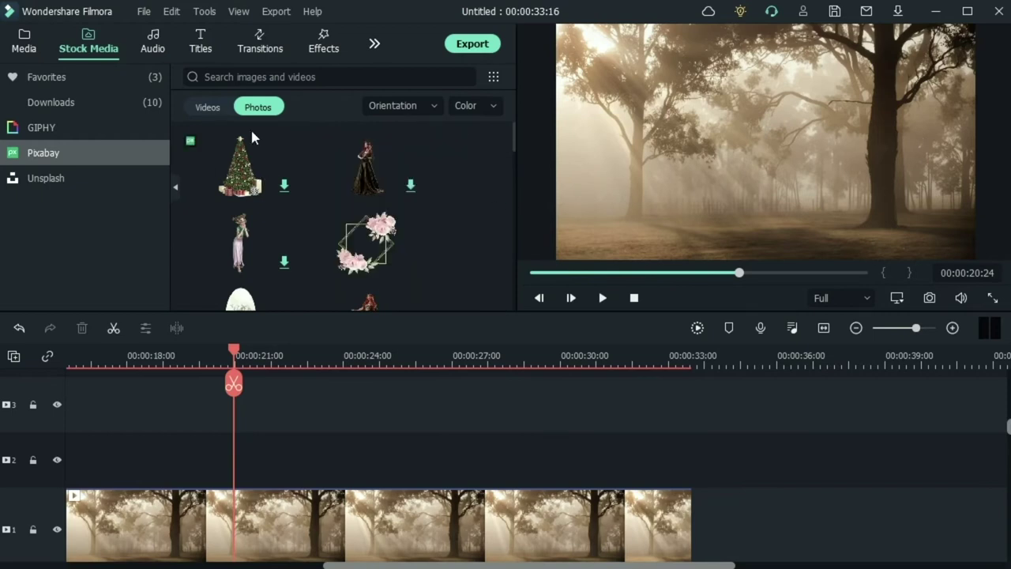
Filter the vertical Pixabay photos by the dark blue tone and browse the images
left_click(468, 103)
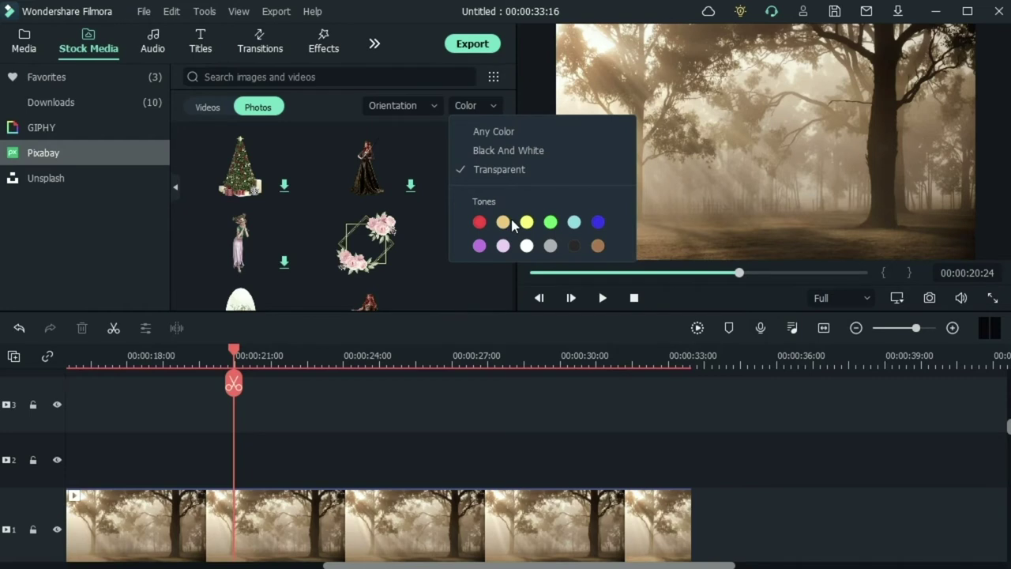
left_click(598, 222)
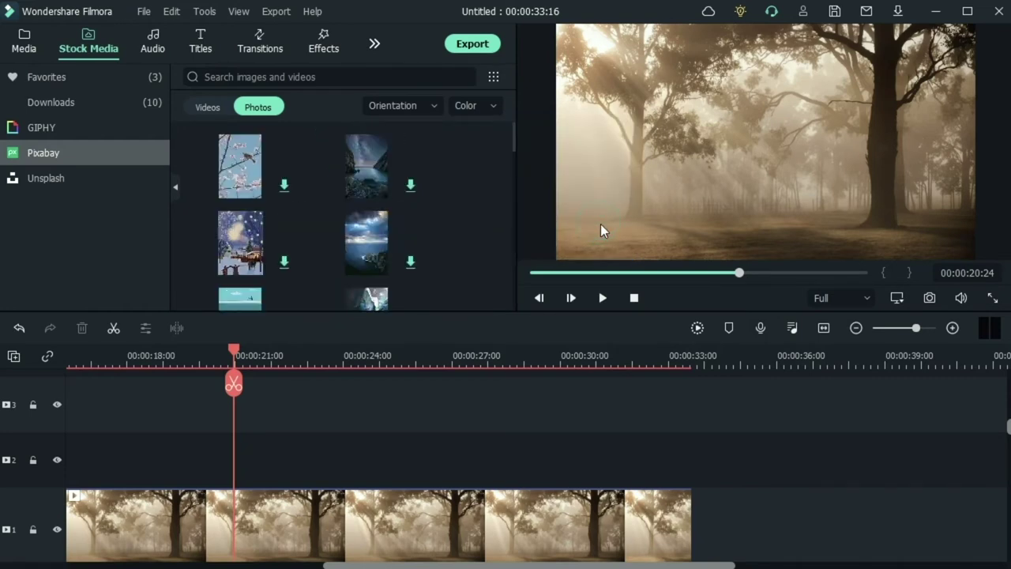
scroll(226, 204, "down", 3)
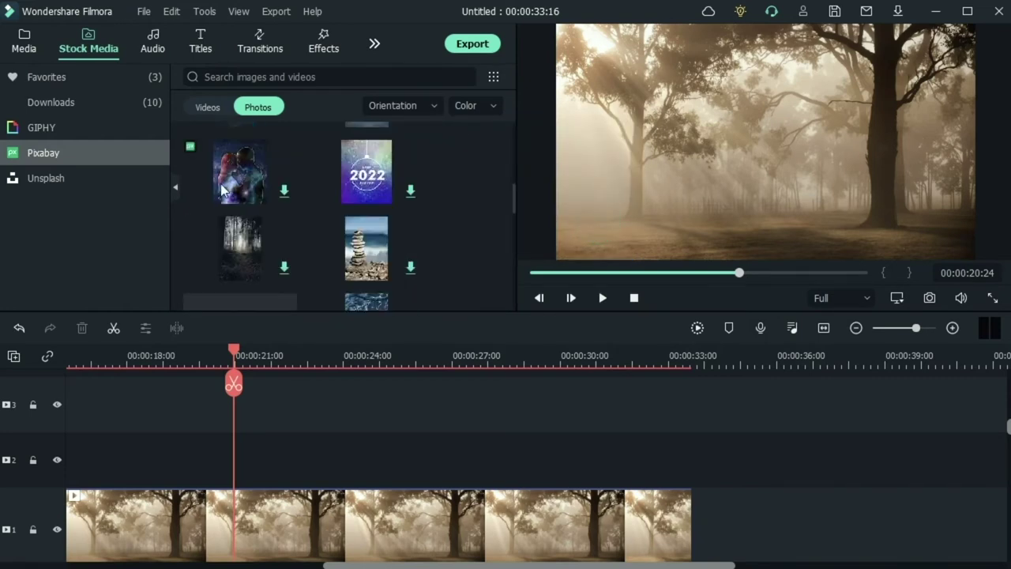
mouse_move(226, 190)
scroll(316, 237, "down", 3)
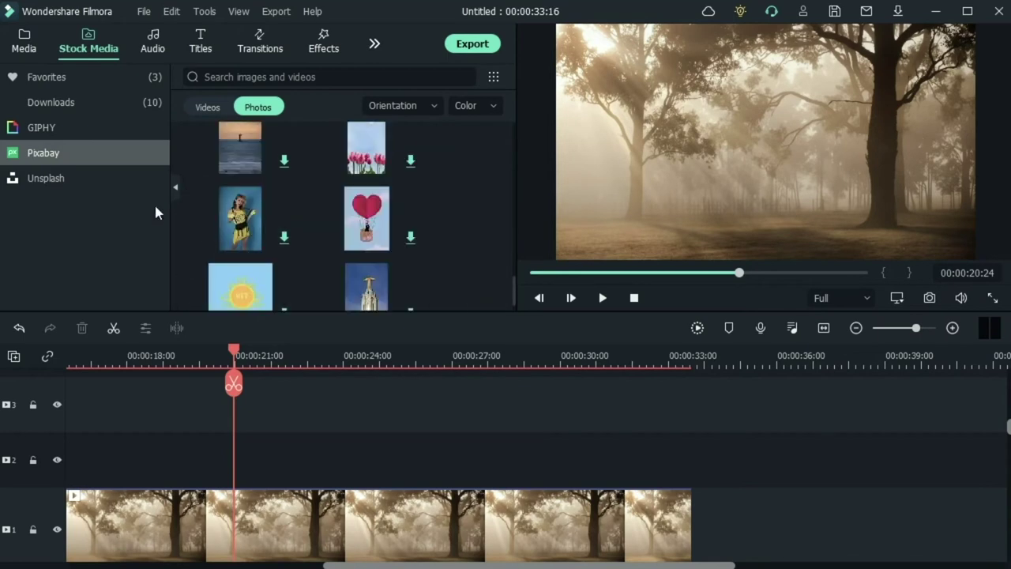
Search the Pixabay videos for "sun" and browse the clips and their download sizes
left_click(208, 107)
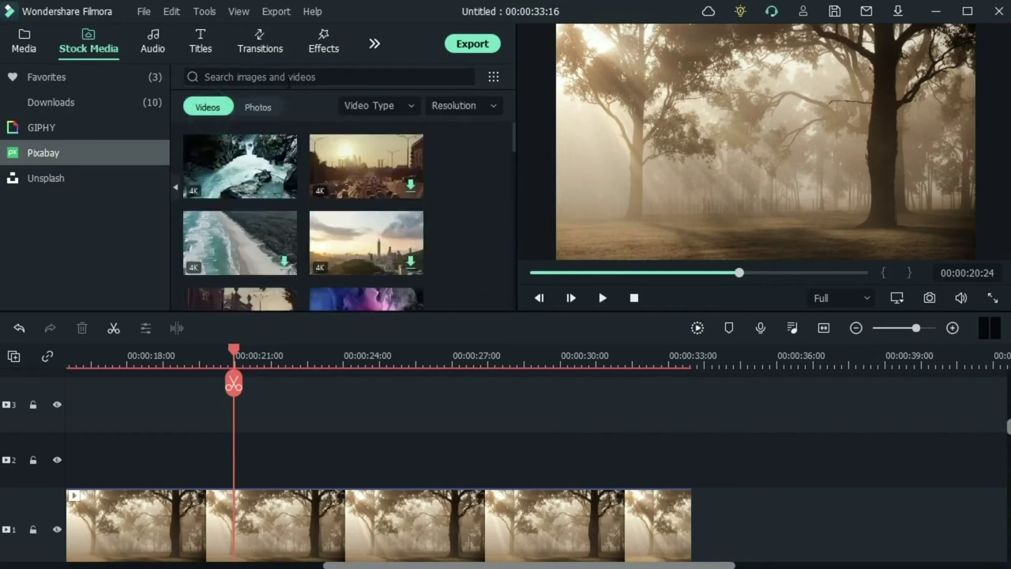
left_click(286, 79)
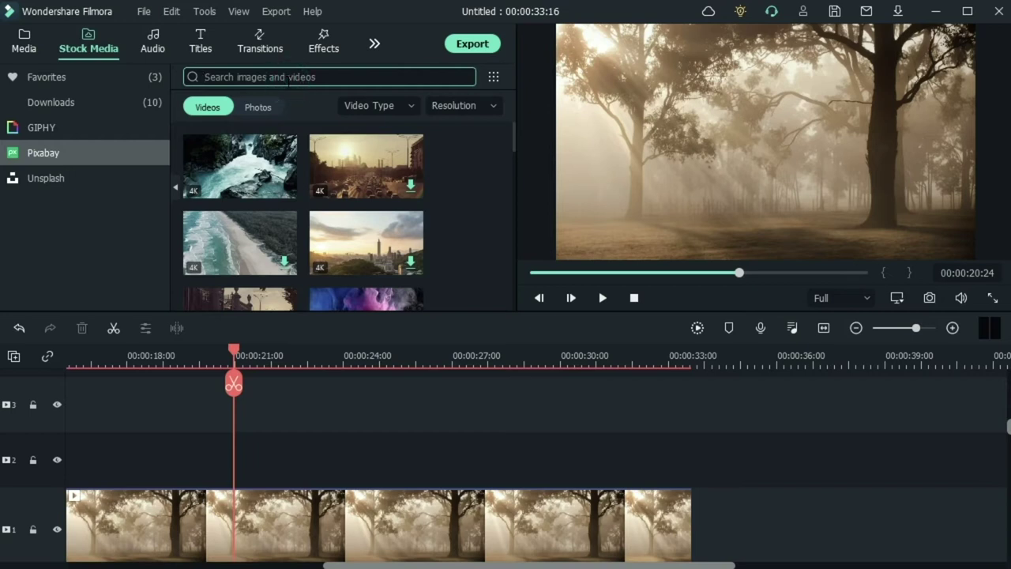
type("sun")
key("Return")
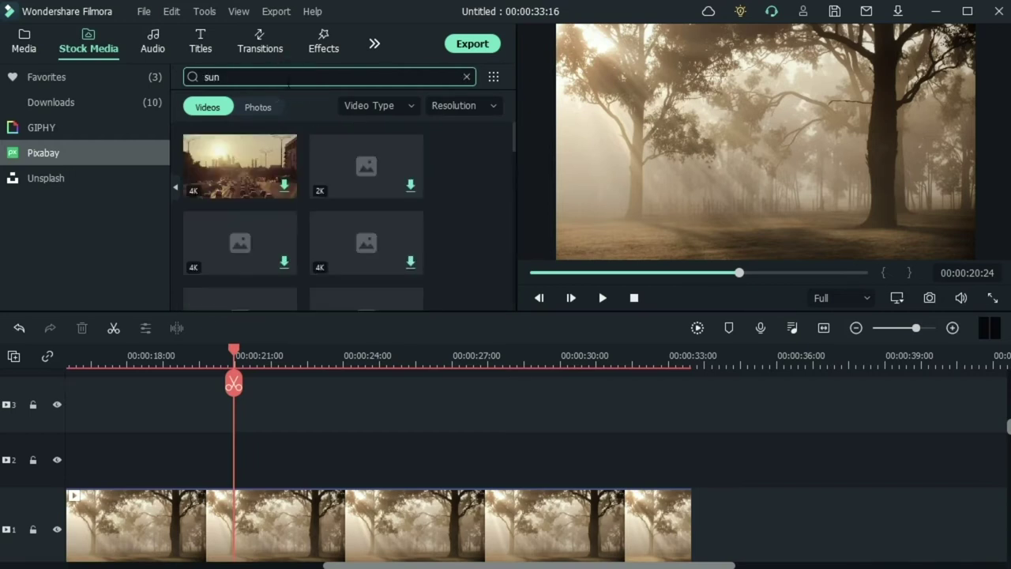
mouse_move(237, 241)
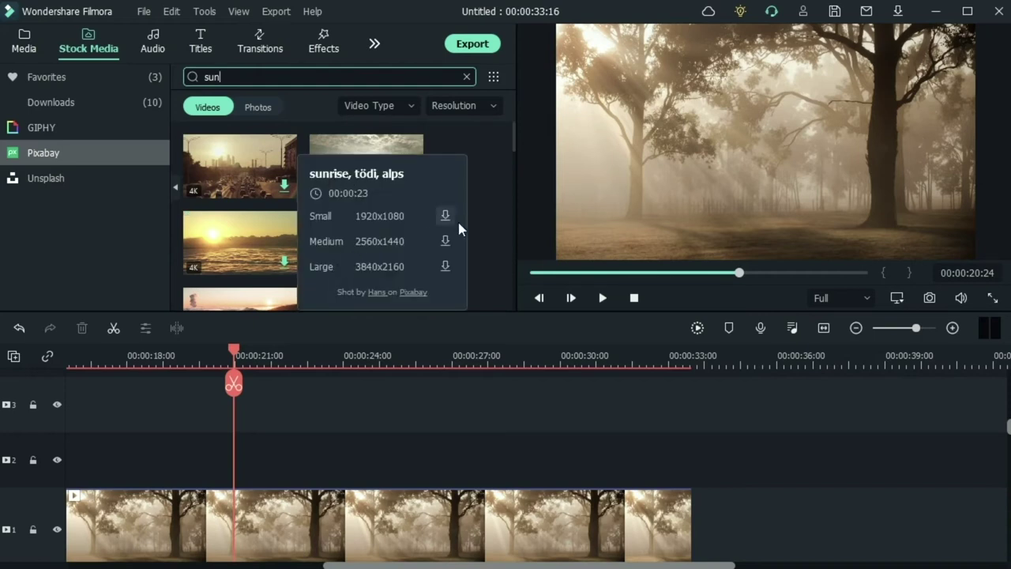
scroll(489, 221, "down", 5)
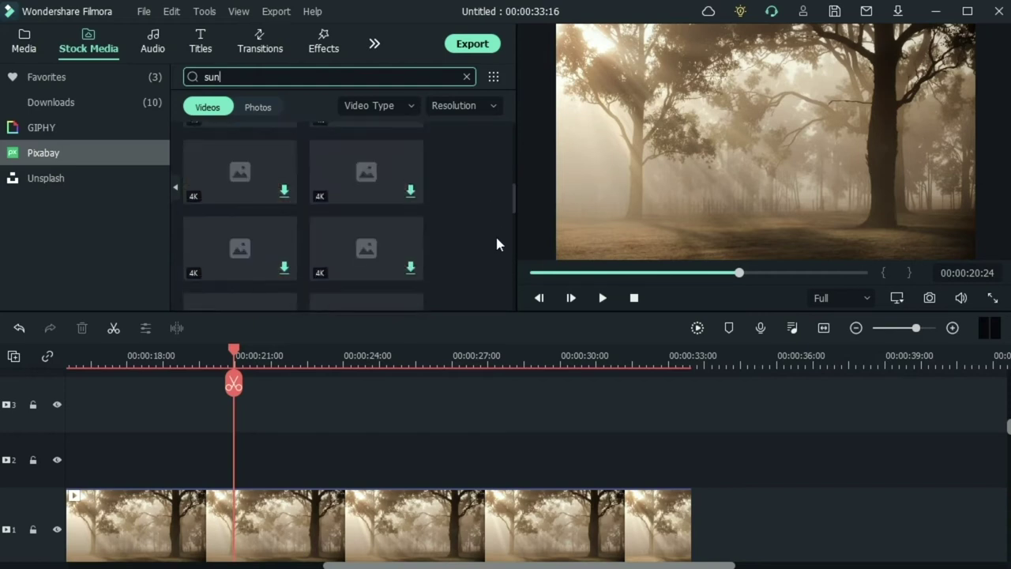
Browse the Unsplash stock photos and check the download size offered for individual images
left_click(75, 180)
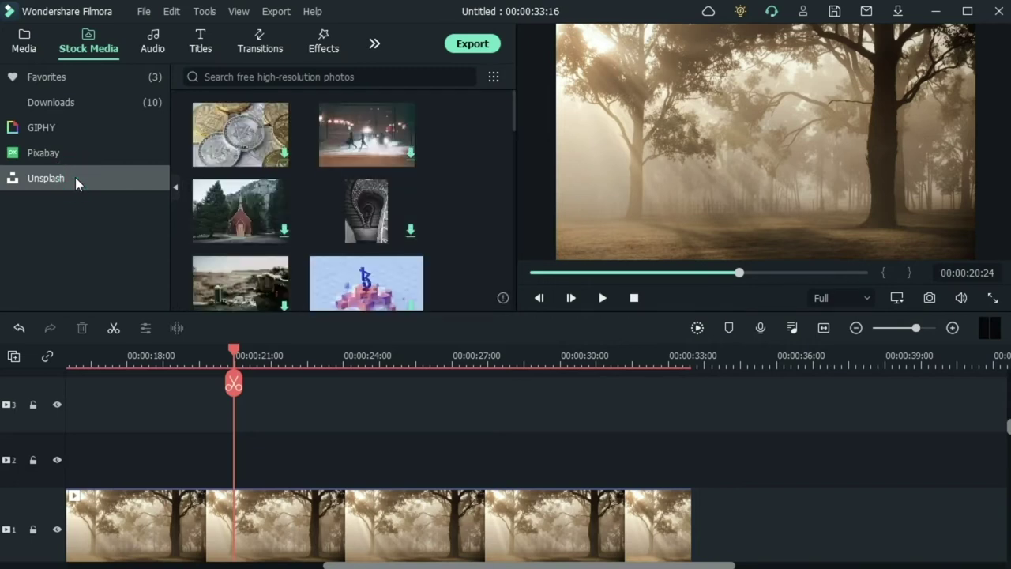
mouse_move(267, 210)
mouse_move(371, 212)
mouse_move(286, 158)
mouse_move(406, 155)
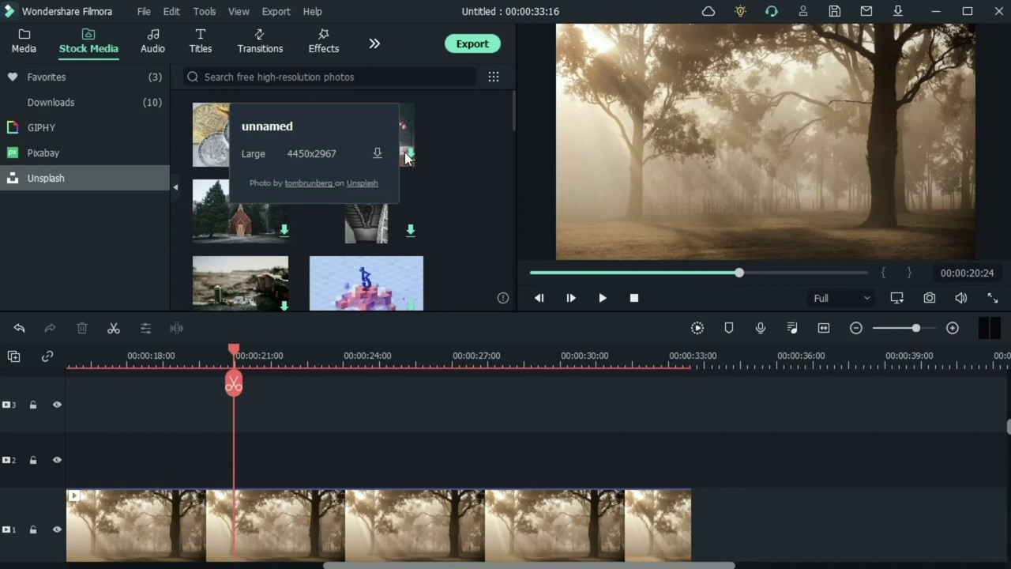
left_click(122, 151)
left_click(113, 173)
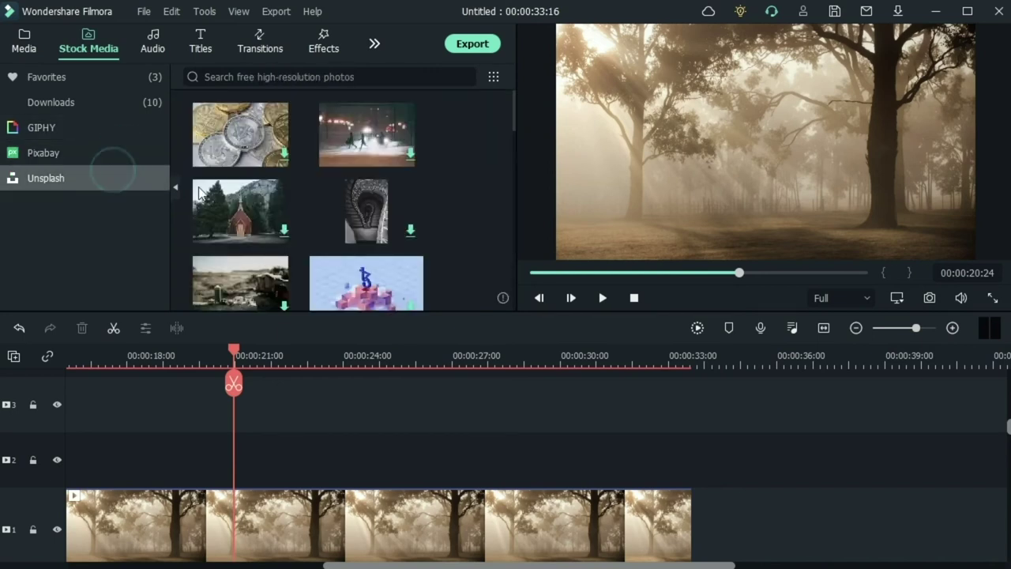
scroll(385, 207, "down", 5)
scroll(385, 208, "up", 5)
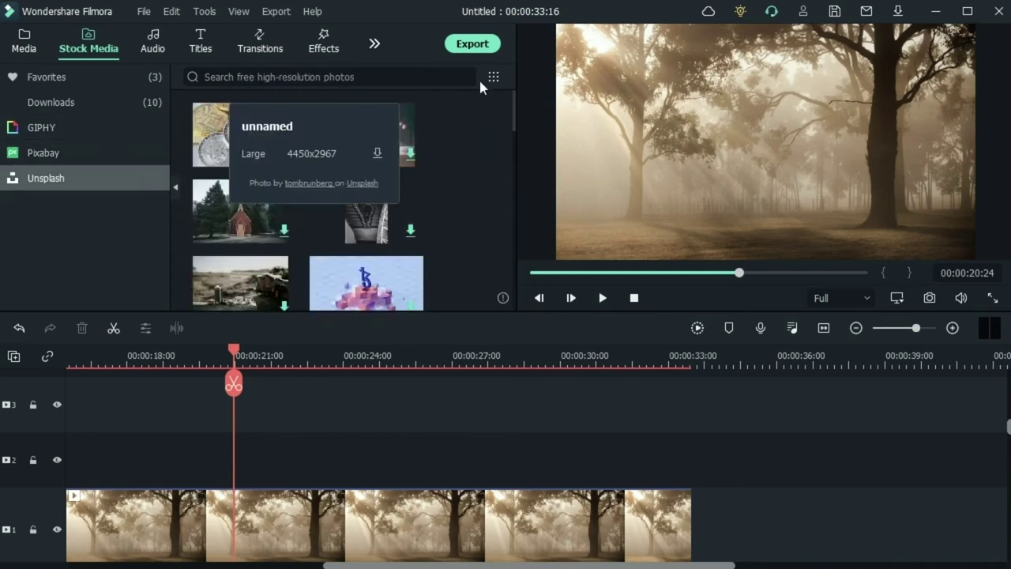
Search the Unsplash photos for "coin" and browse the images
left_click(494, 77)
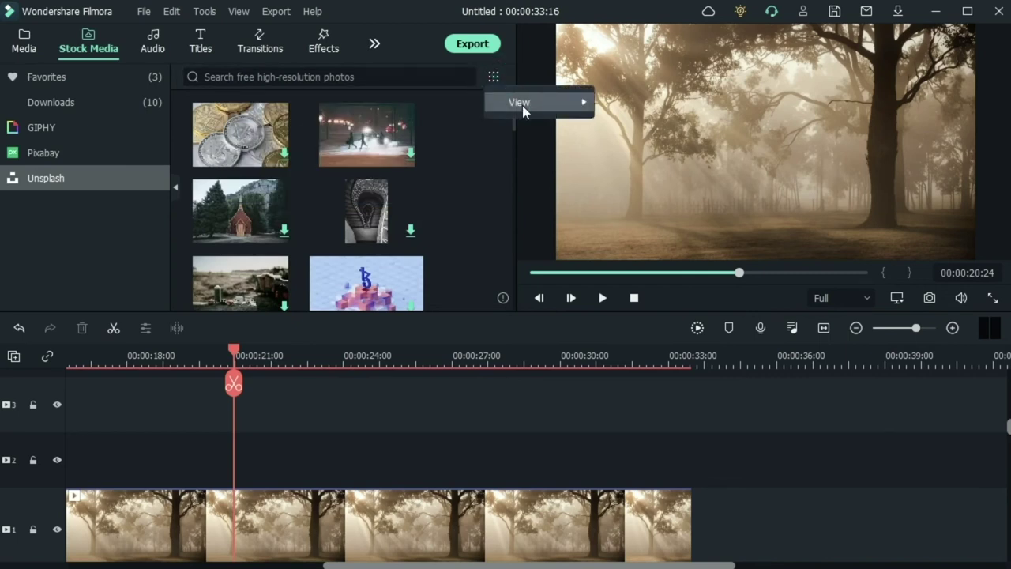
left_click(459, 165)
left_click(369, 77)
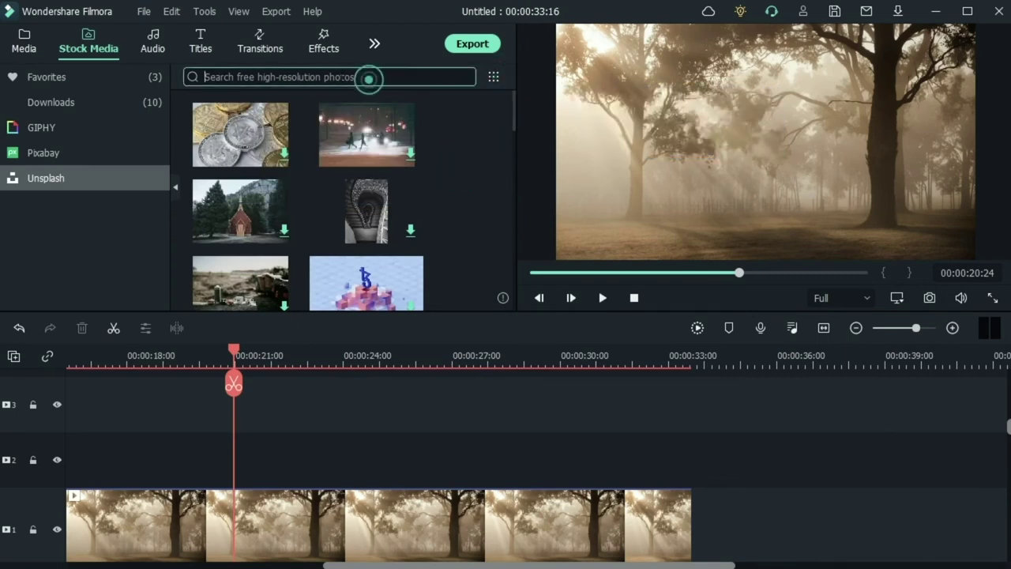
type("co")
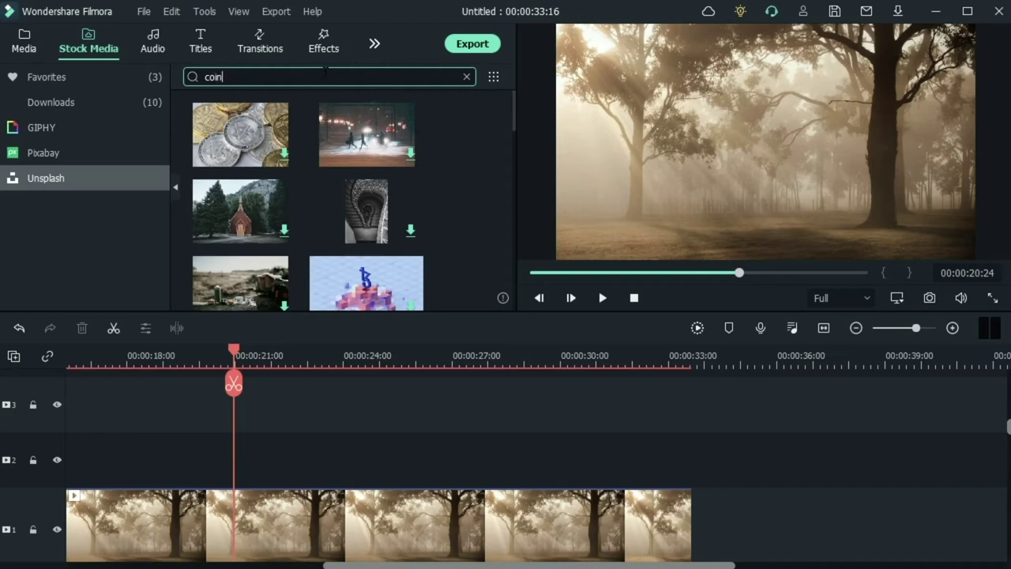
type("in")
key("Return")
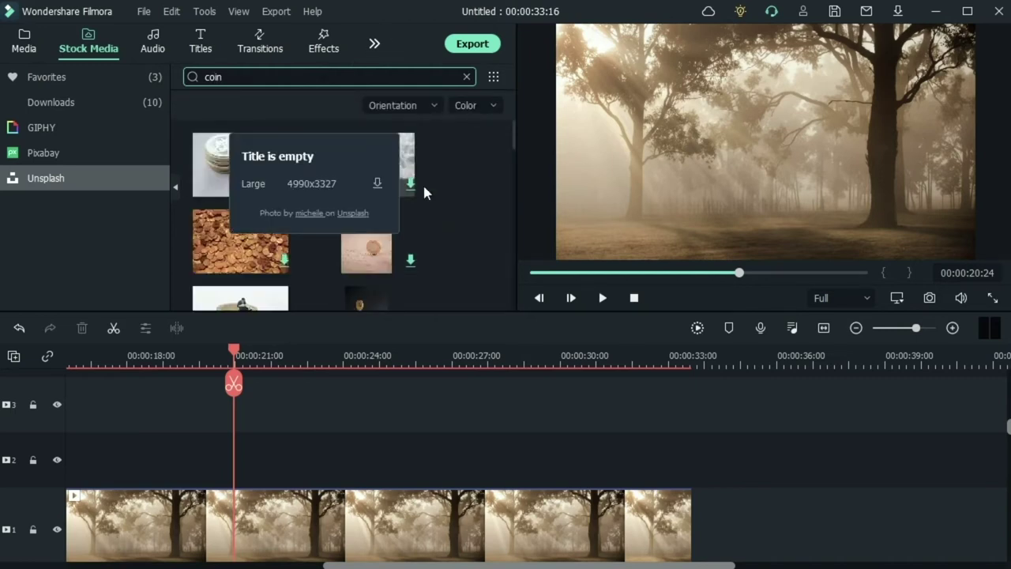
scroll(351, 240, "down", 3)
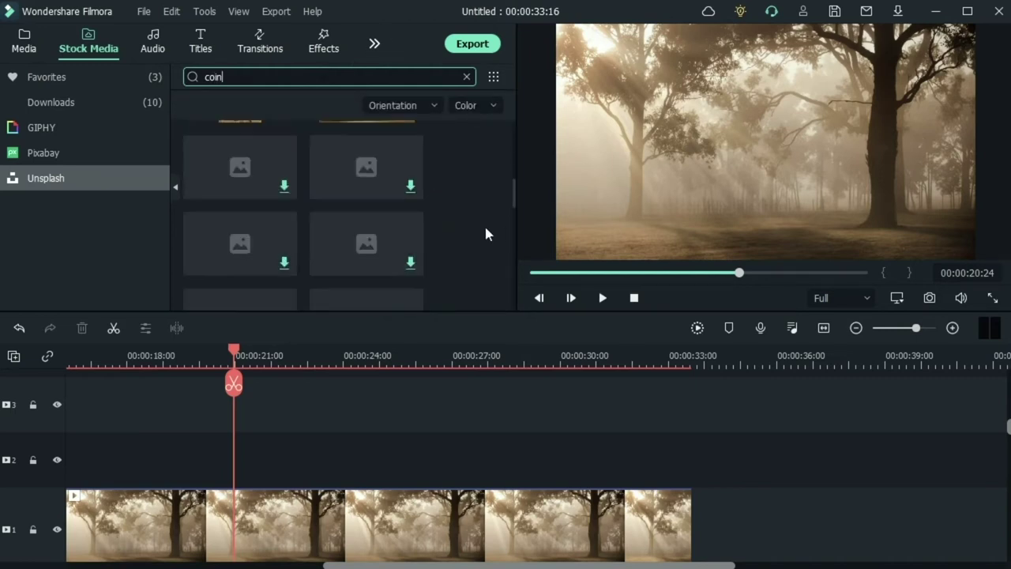
scroll(477, 230, "up", 3)
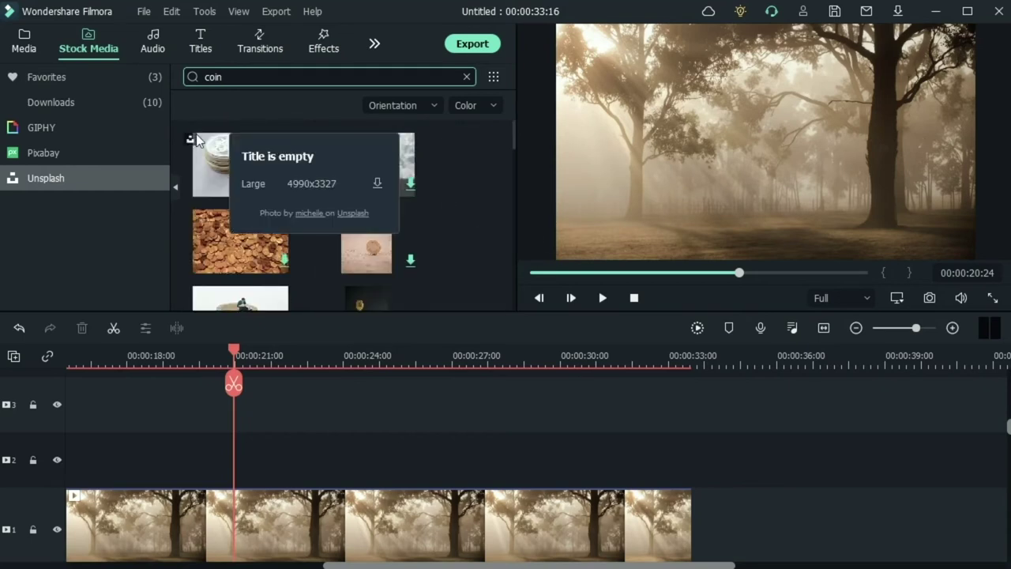
Review the stock media saved under Favorites and Downloads
left_click(99, 78)
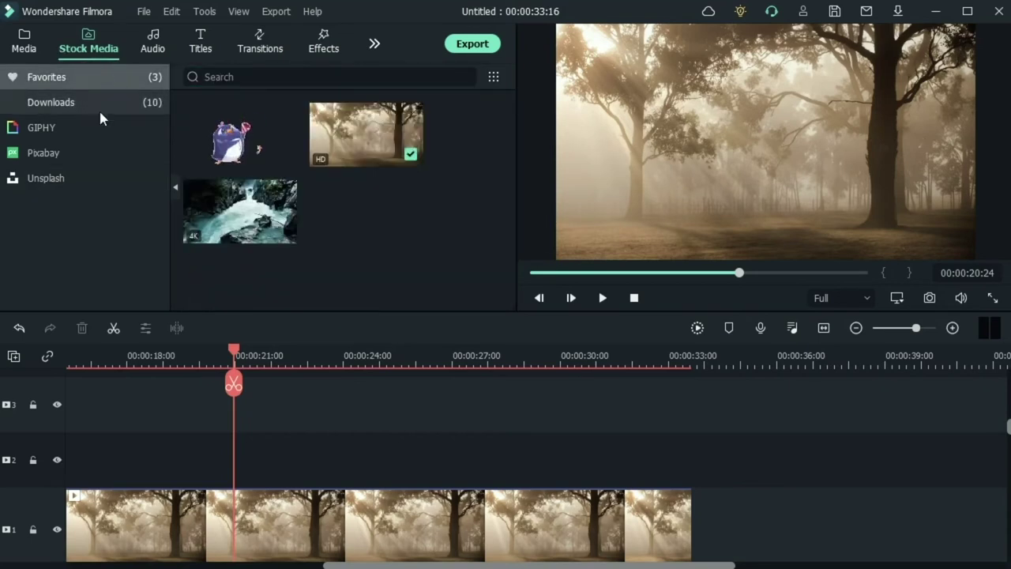
left_click(102, 104)
scroll(331, 183, "down", 3)
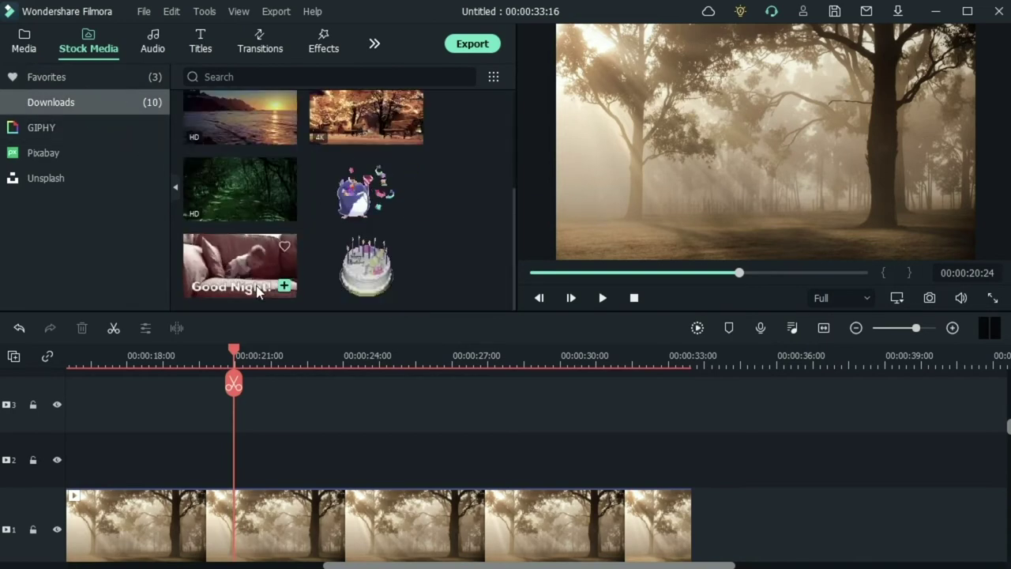
left_click(76, 79)
mouse_move(288, 194)
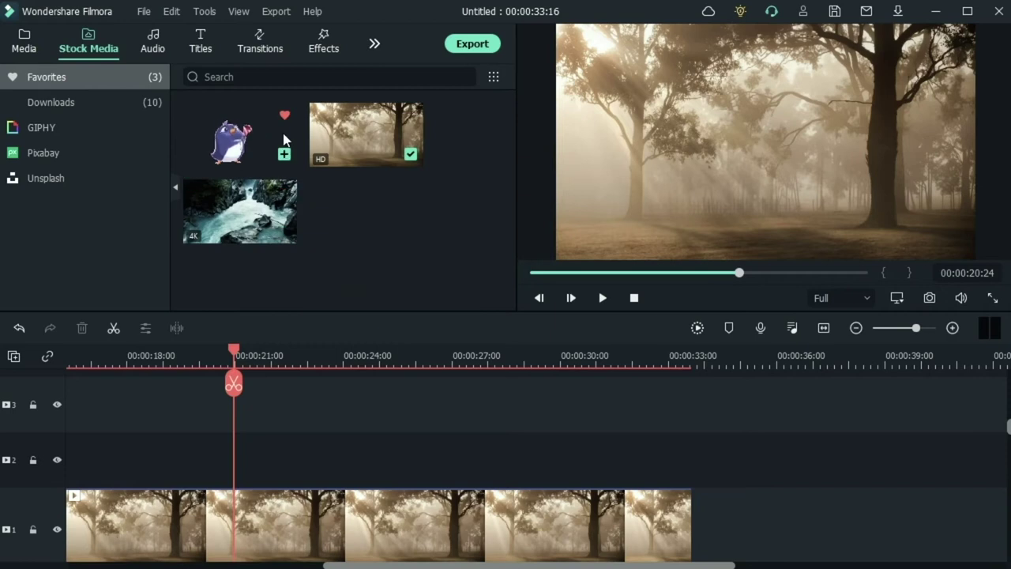
Open the audio library's Recommended list and locate the audio track in the timeline
left_click(154, 52)
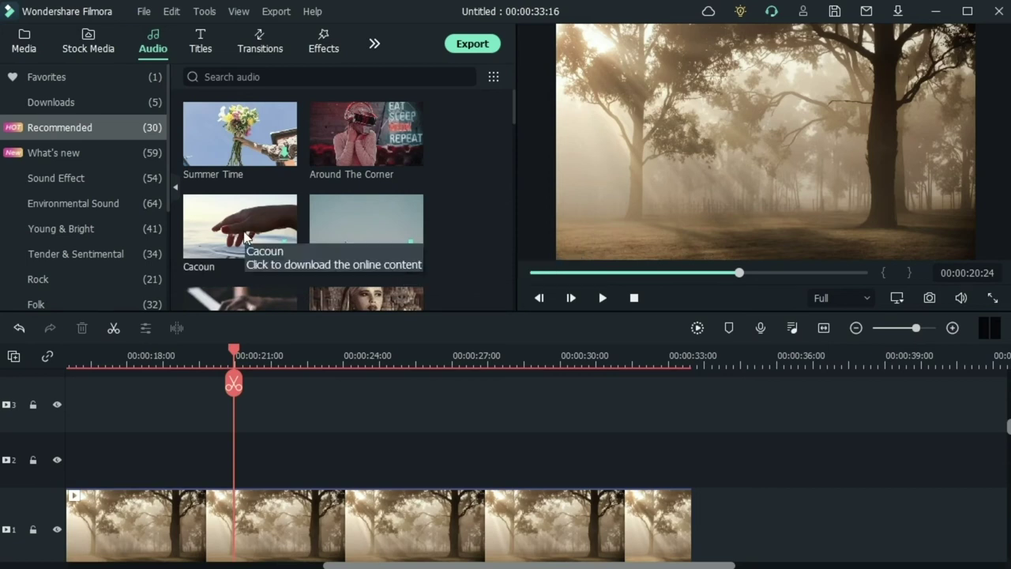
scroll(241, 241, "down", 5)
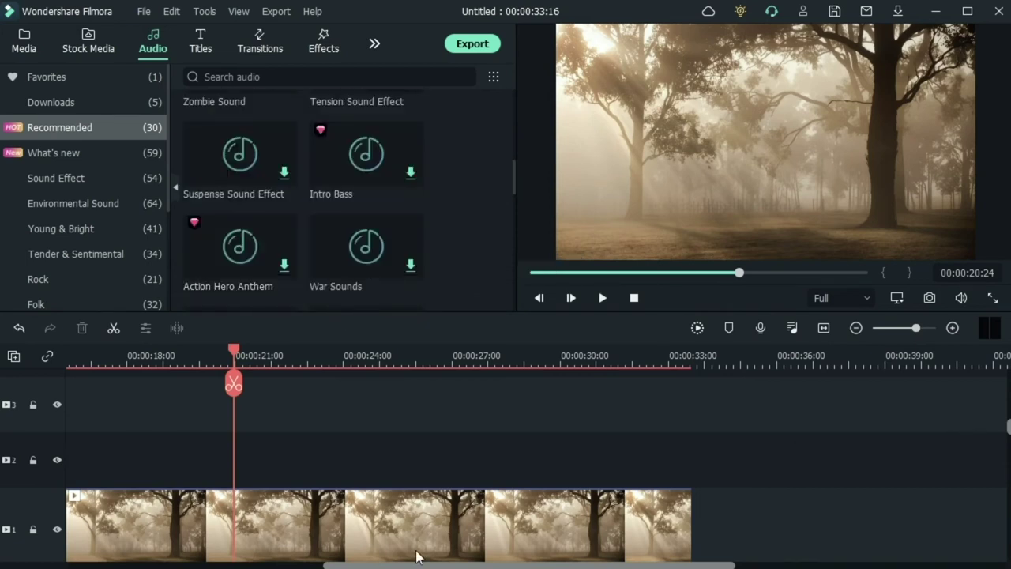
scroll(481, 509, "down", 3)
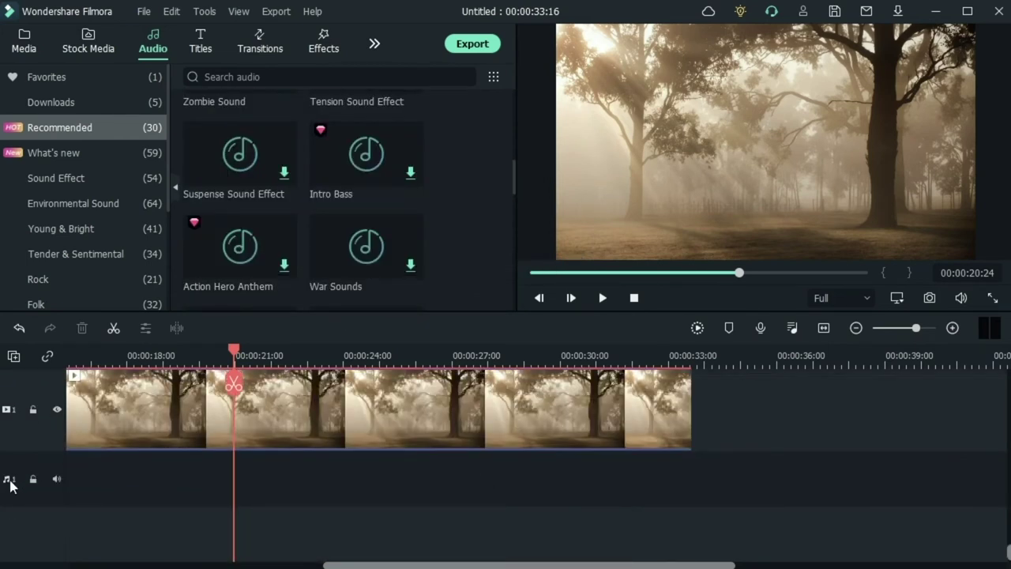
scroll(260, 176, "up", 5)
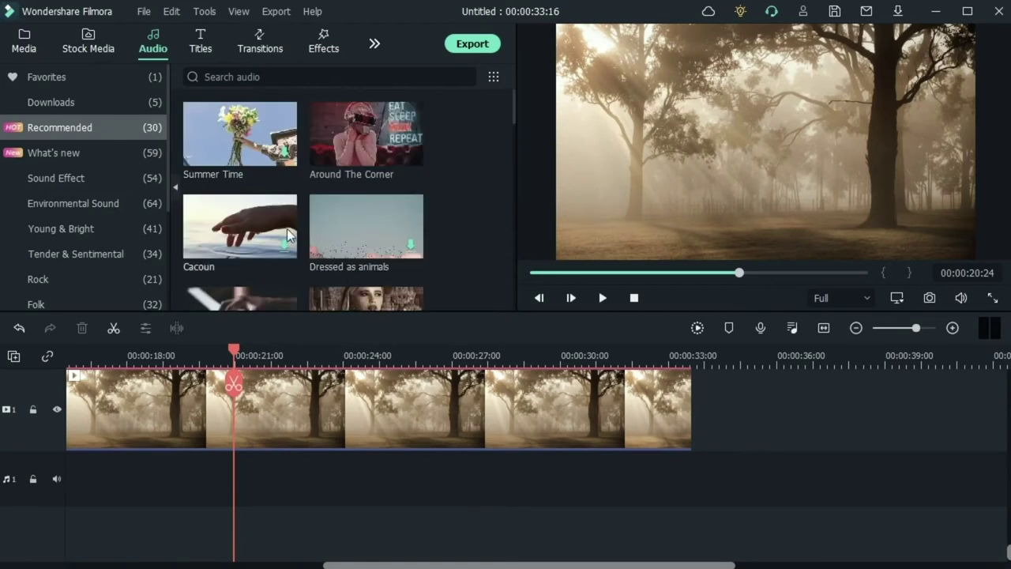
Try out the Around The Corner music on audio track 1 beneath the forest clip and remove it
left_click_drag(60, 563, 113, 478)
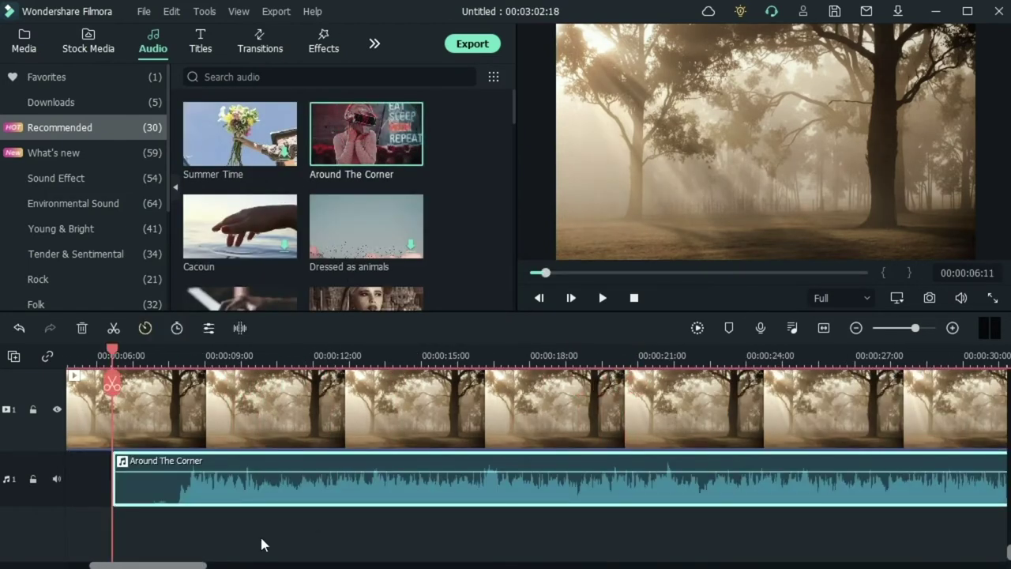
left_click_drag(113, 352, 327, 357)
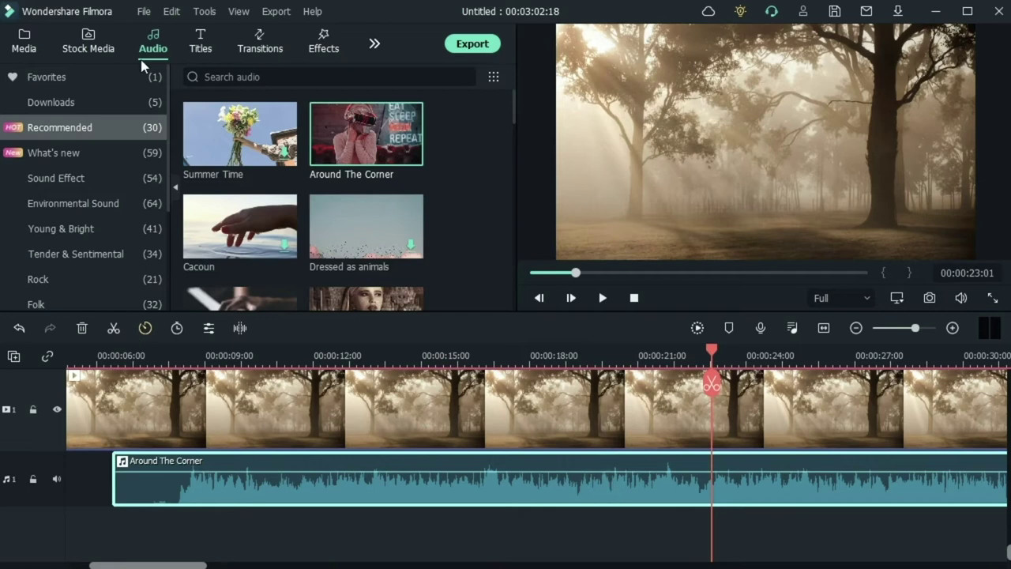
left_click(81, 328)
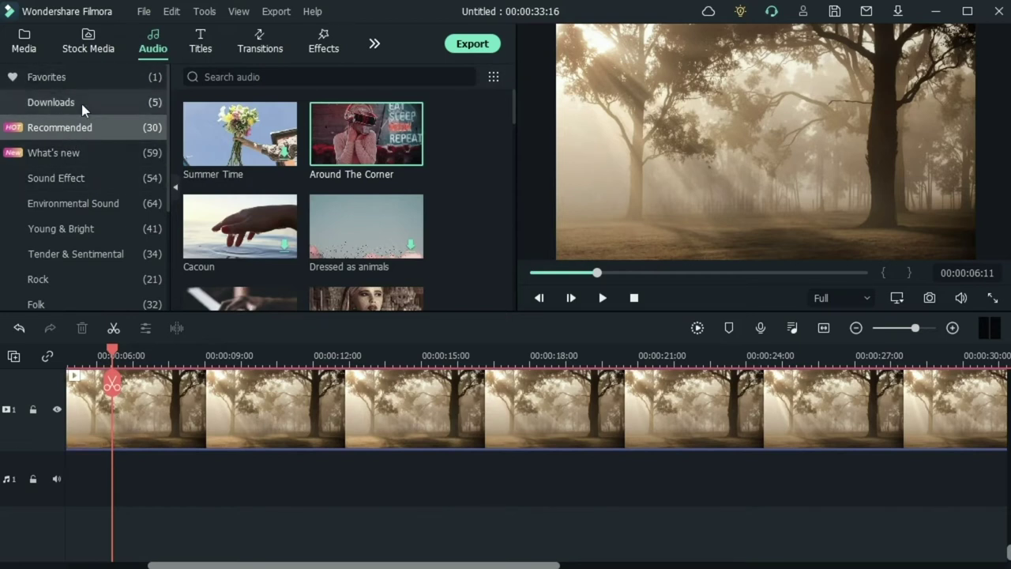
Look through the songs and sound effects in the Recommended audio category, checking track details and download availability
left_click(100, 126)
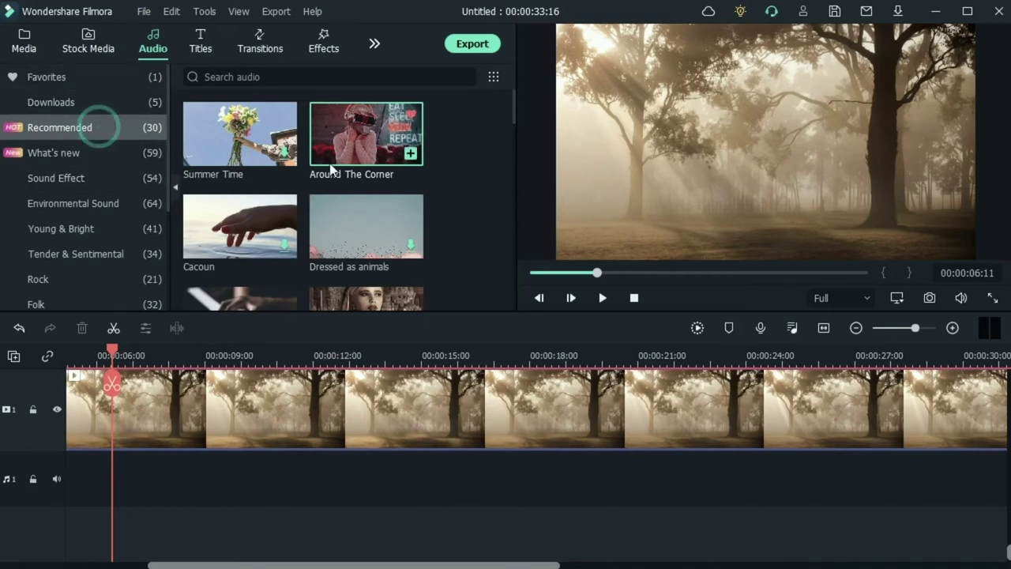
scroll(349, 159, "down", 5)
scroll(335, 231, "down", 3)
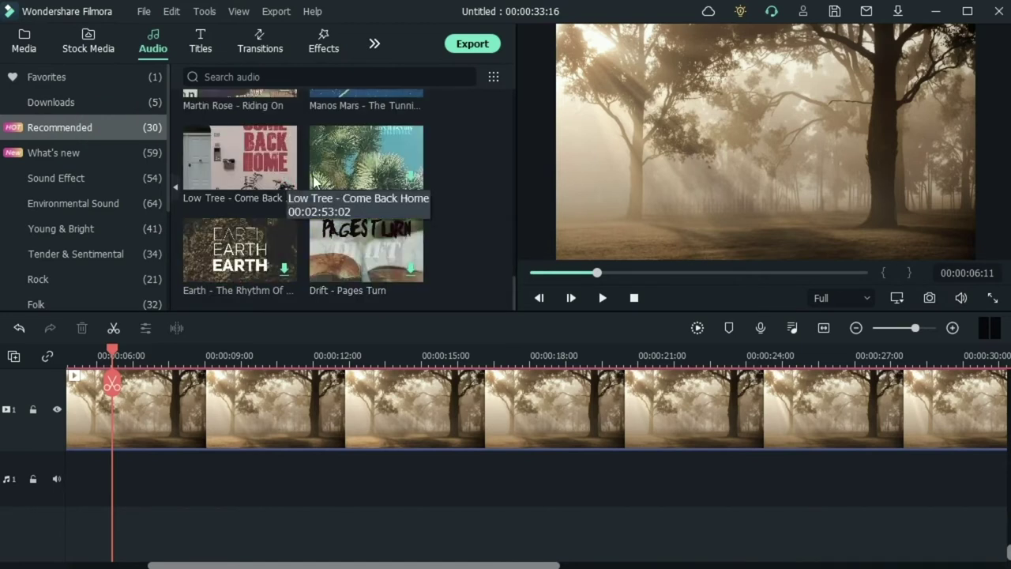
scroll(287, 178, "up", 3)
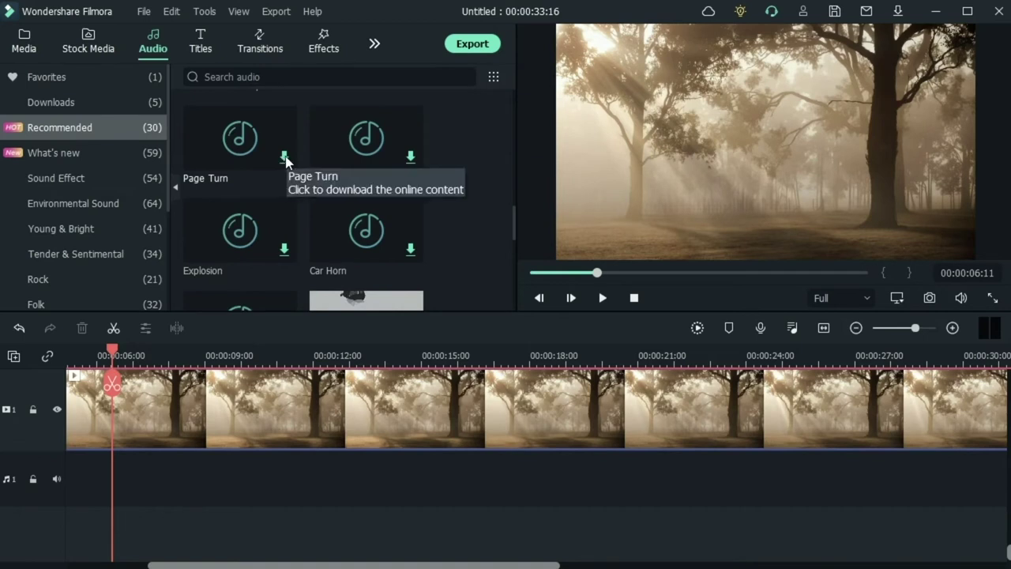
View the What's new audio category and search the audio for "happy"
left_click(60, 152)
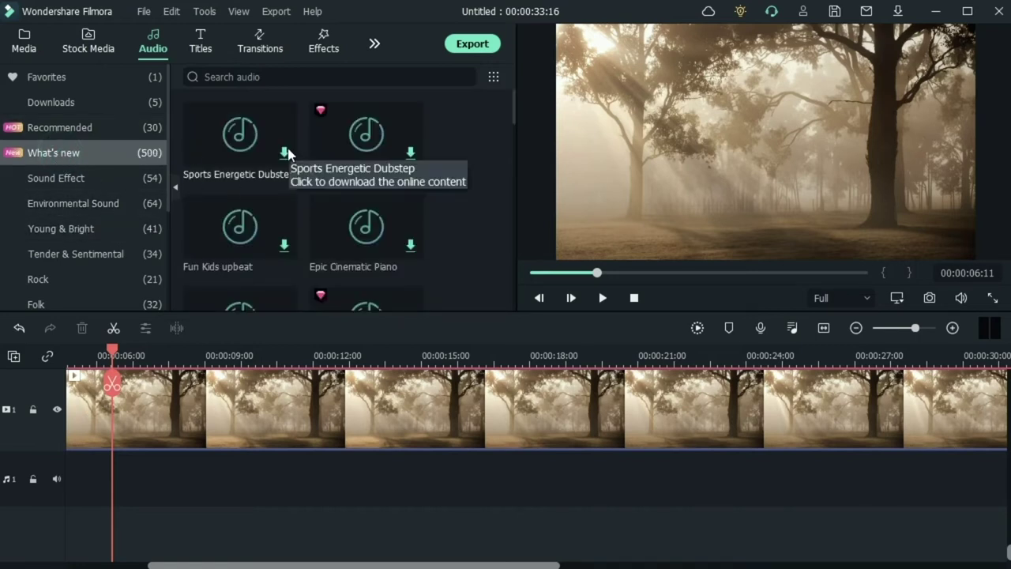
left_click(367, 79)
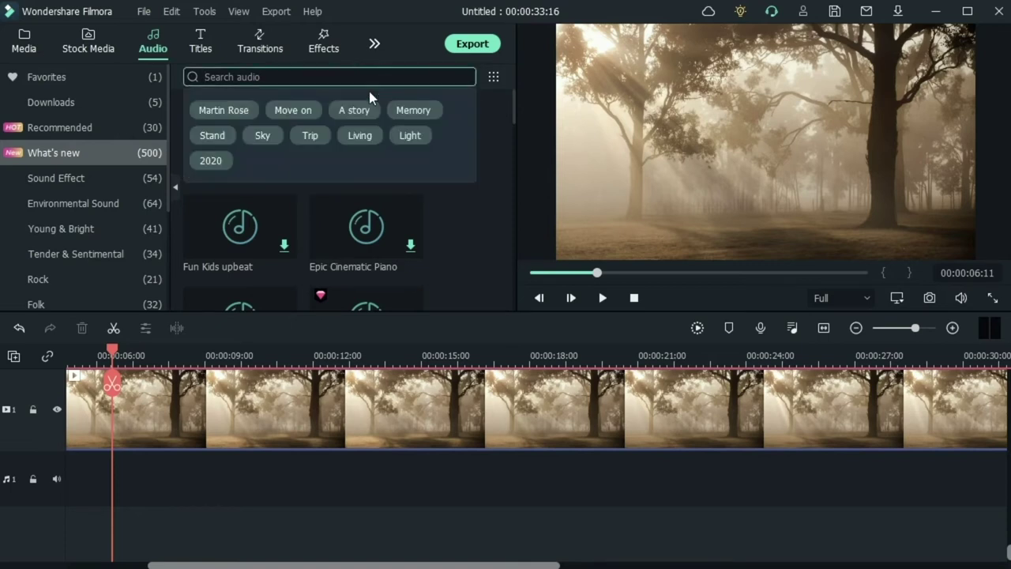
type("happy")
key("Return")
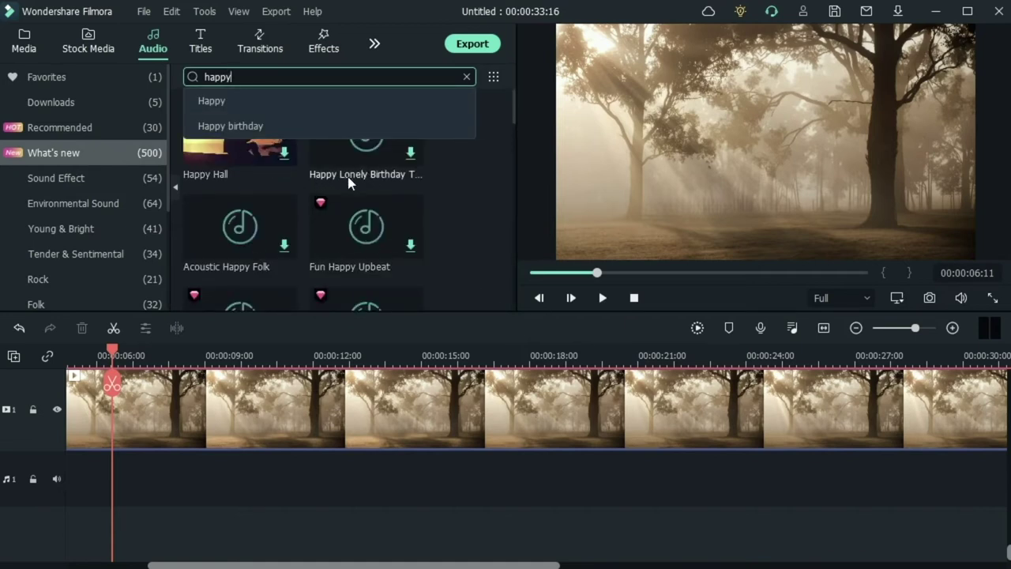
View the Sound Effect audio category, search it for "footstep", and clear the search
left_click(98, 185)
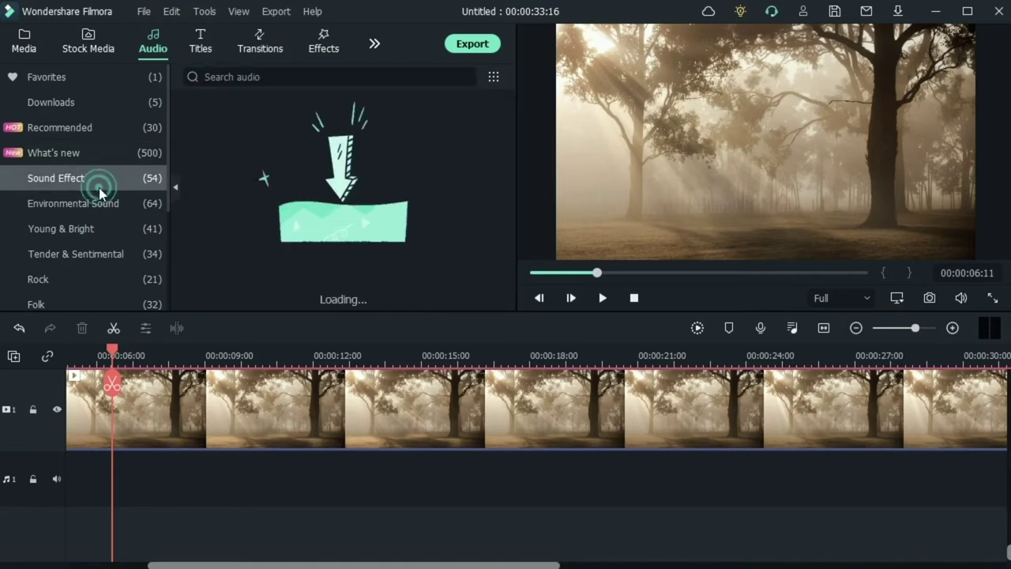
scroll(327, 254, "down", 5)
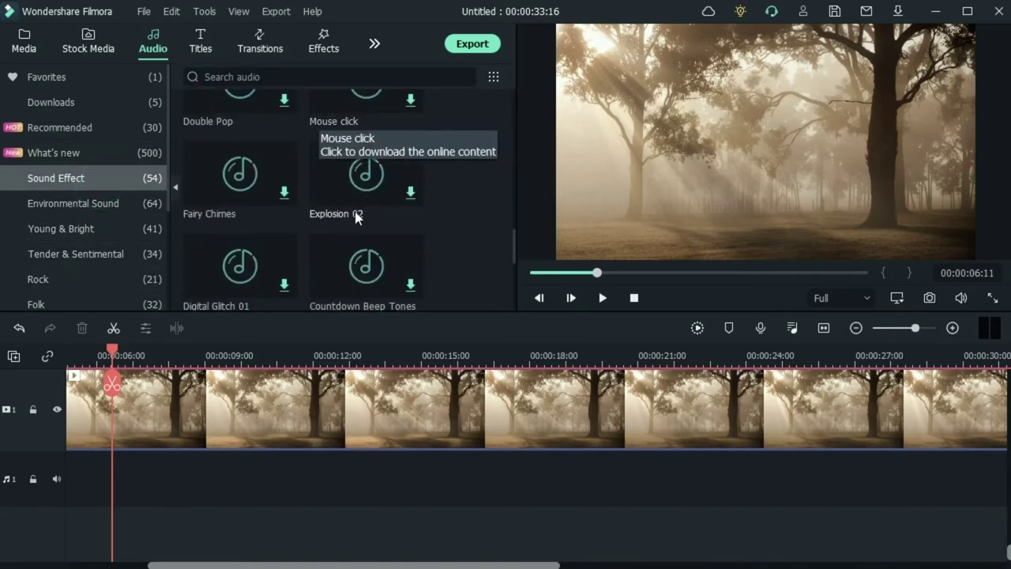
scroll(353, 236, "down", 5)
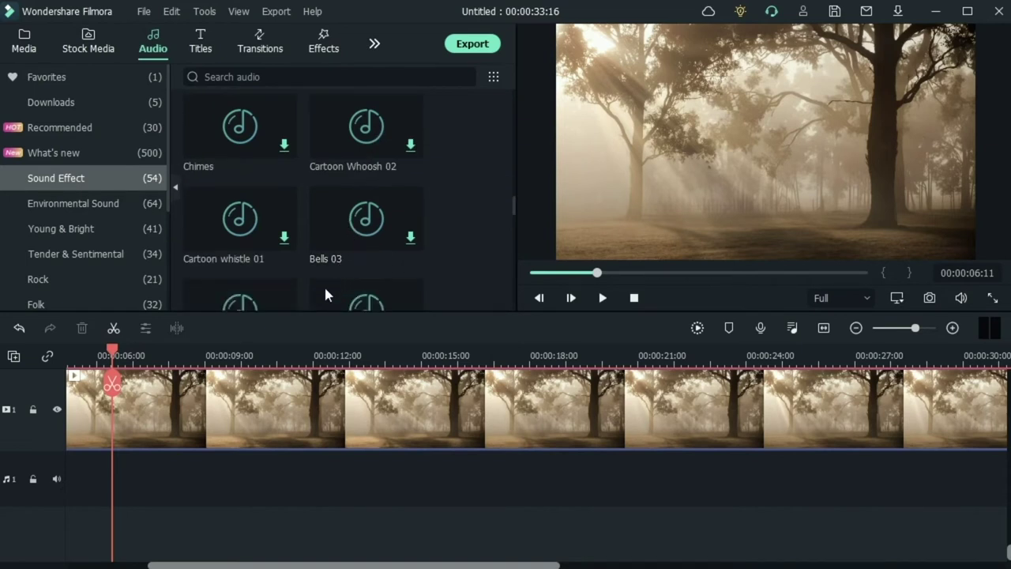
left_click(339, 71)
type("foo")
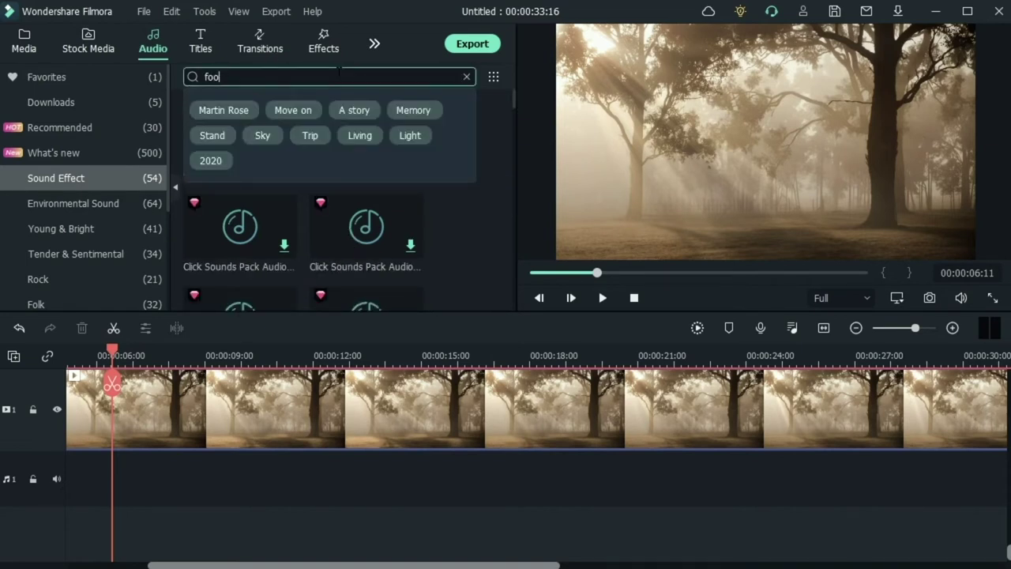
type("tstep")
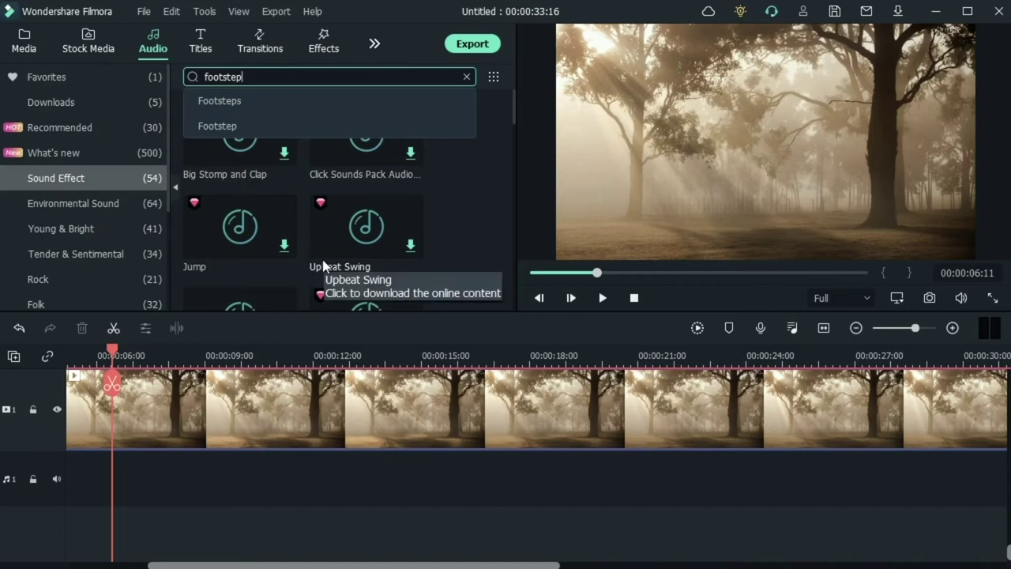
left_click(467, 77)
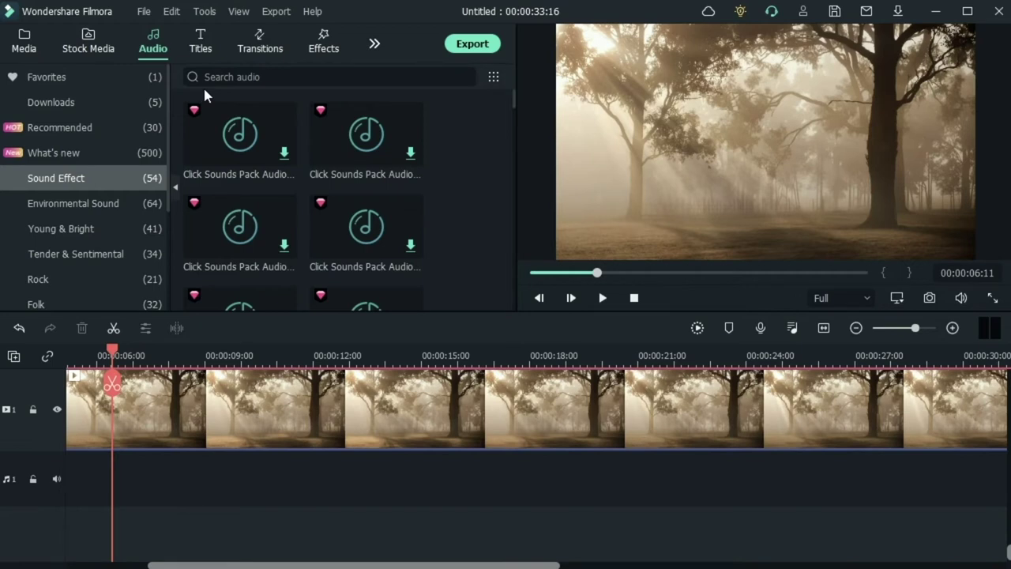
Try out the first Click Sounds Pack effect on audio track 1 beneath the forest clip and remove it
scroll(241, 452, "up", 3)
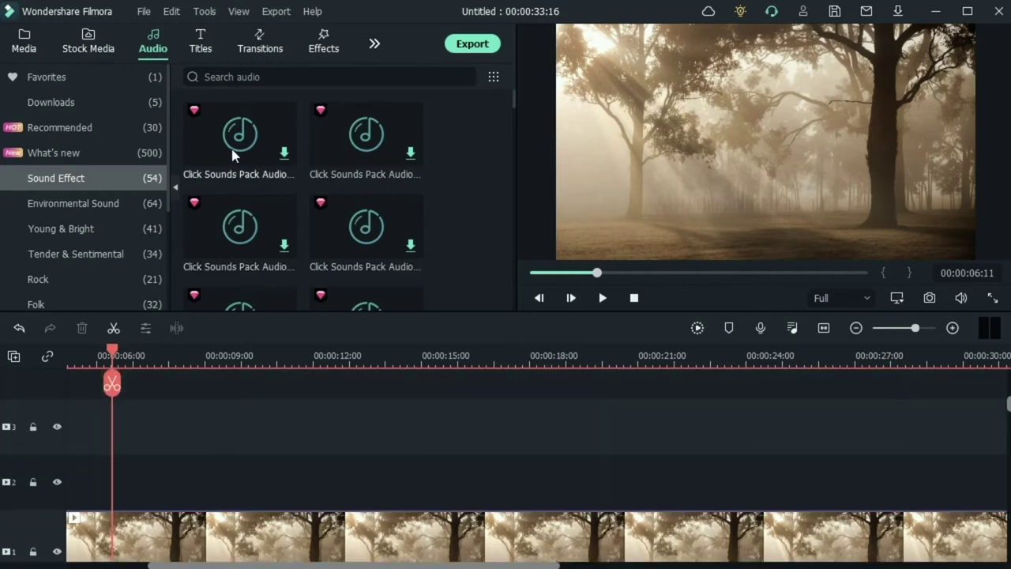
scroll(235, 488, "down", 3)
left_click_drag(237, 142, 126, 499)
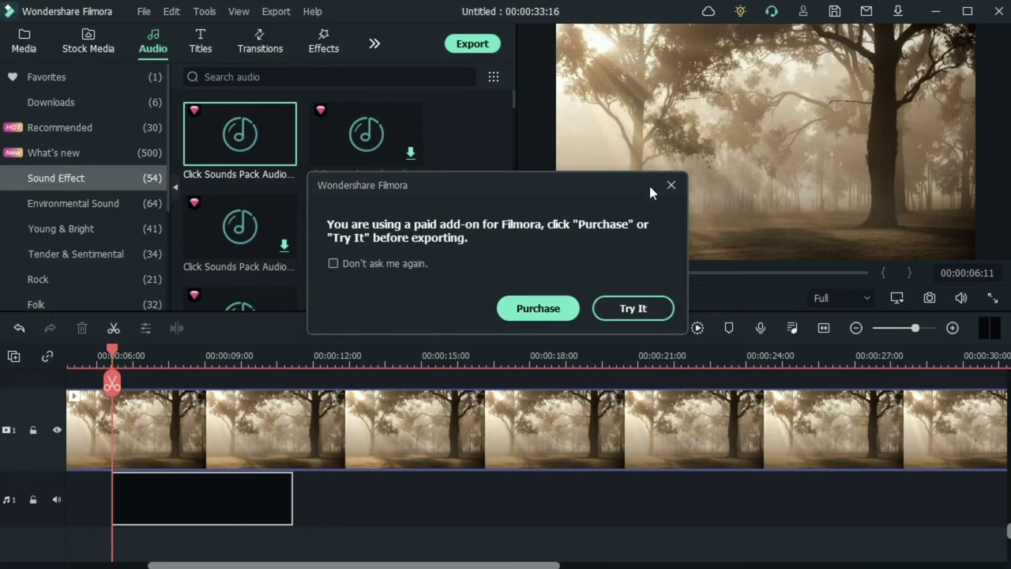
left_click(670, 185)
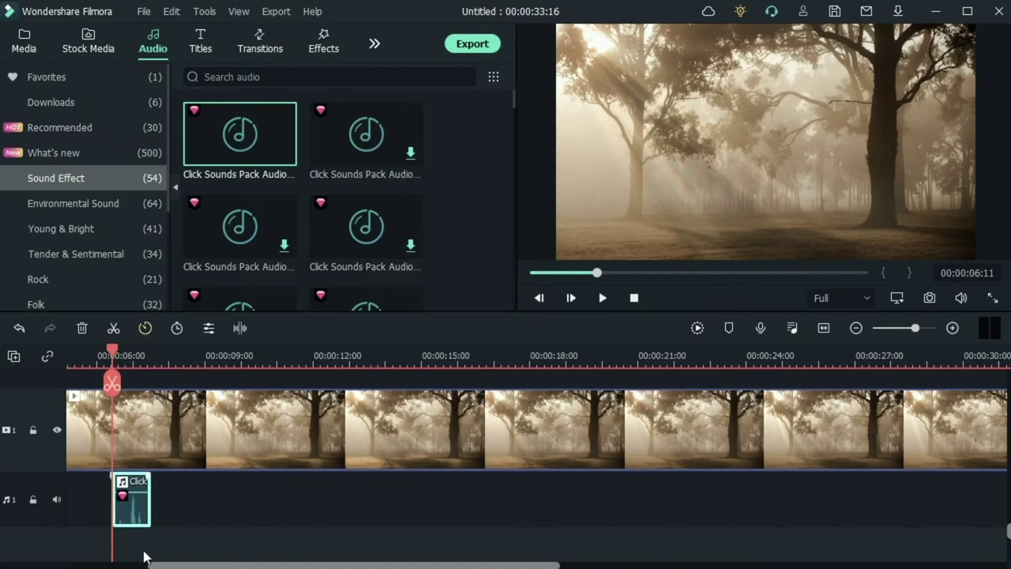
key("Delete")
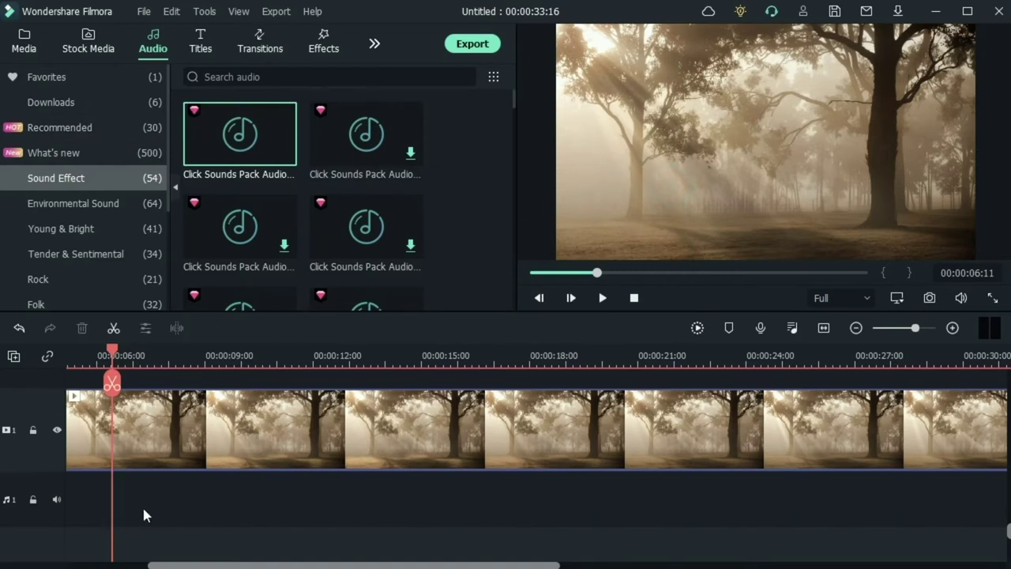
Look through the audio categories, viewing Environmental Sound, Folk, Rock, My music and Filmstock
left_click(92, 206)
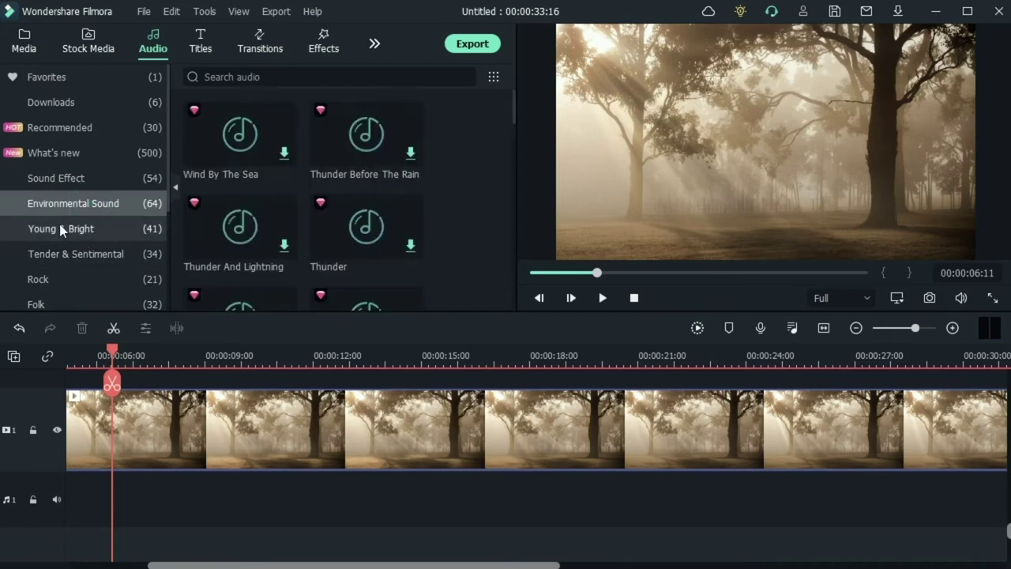
scroll(71, 233, "down", 3)
left_click(66, 154)
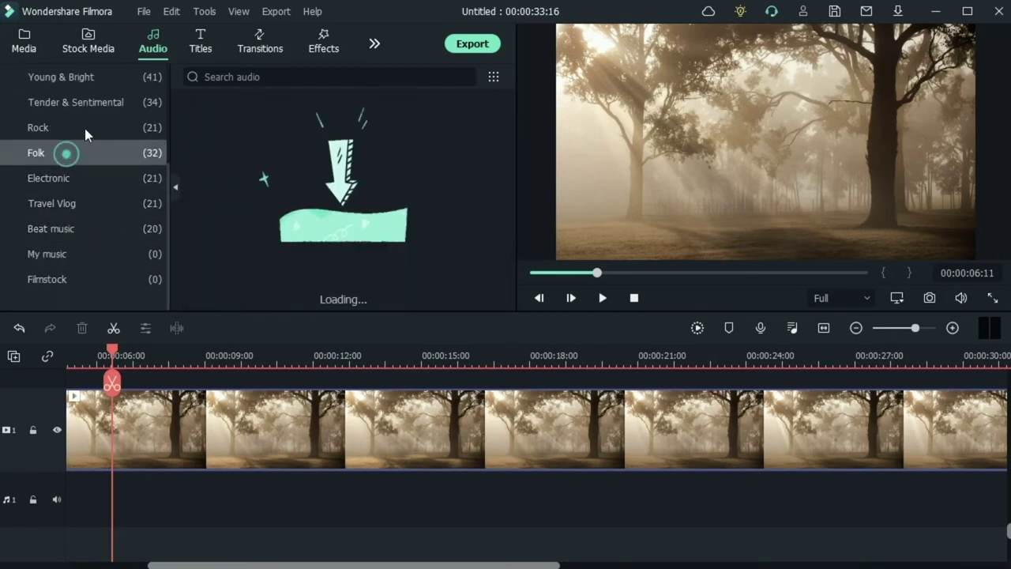
left_click(86, 125)
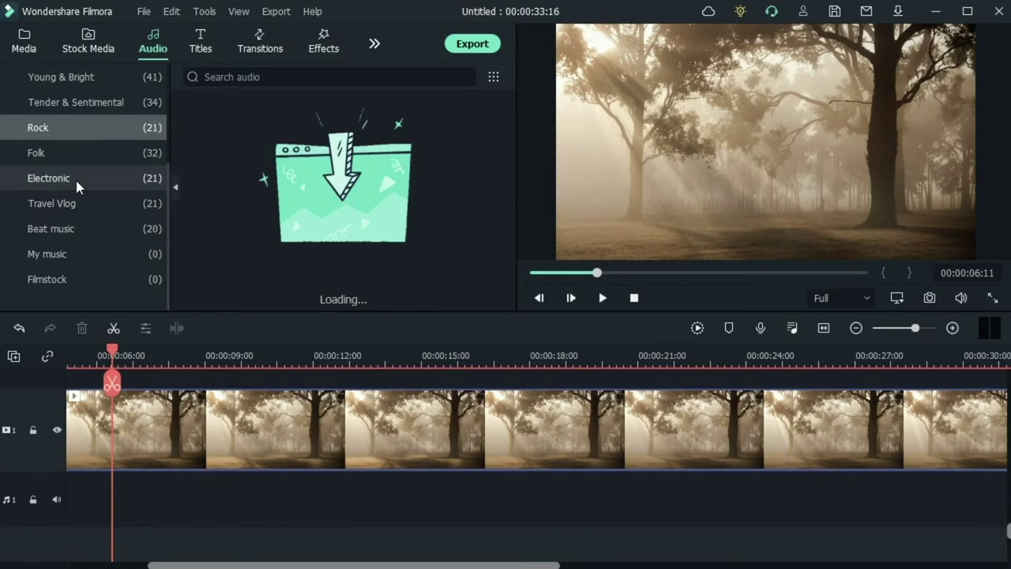
left_click(89, 256)
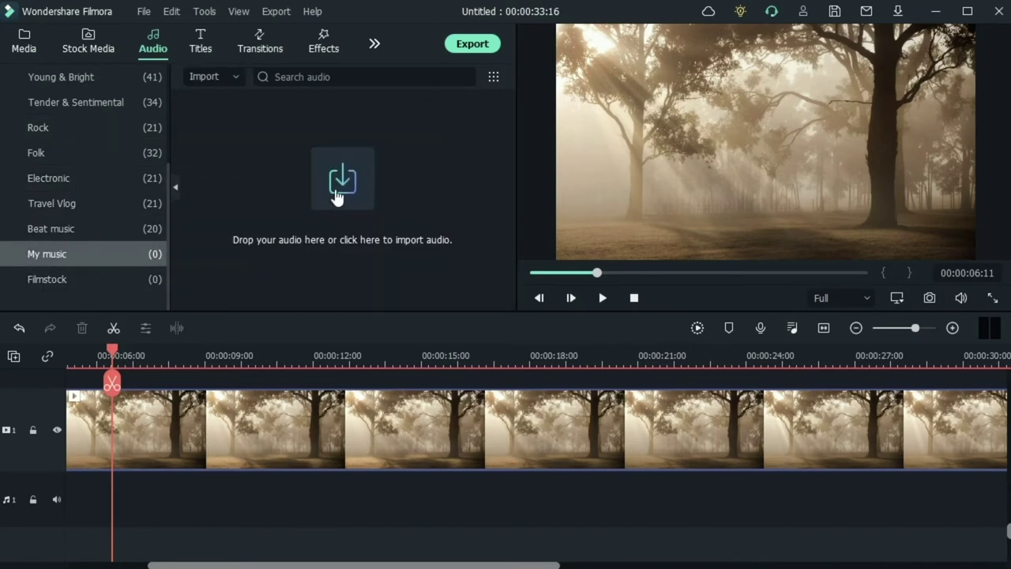
left_click(80, 279)
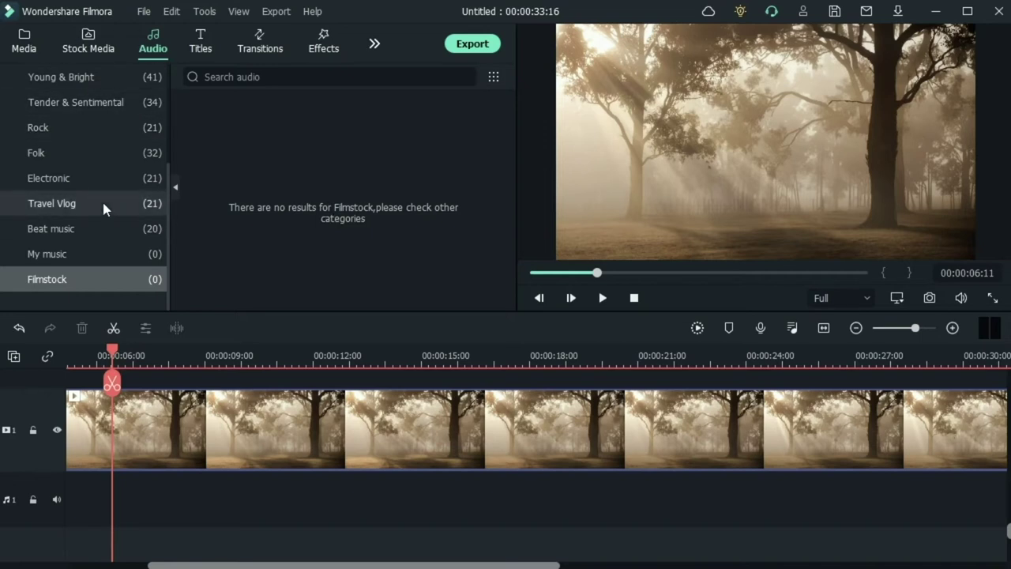
scroll(111, 209, "up", 3)
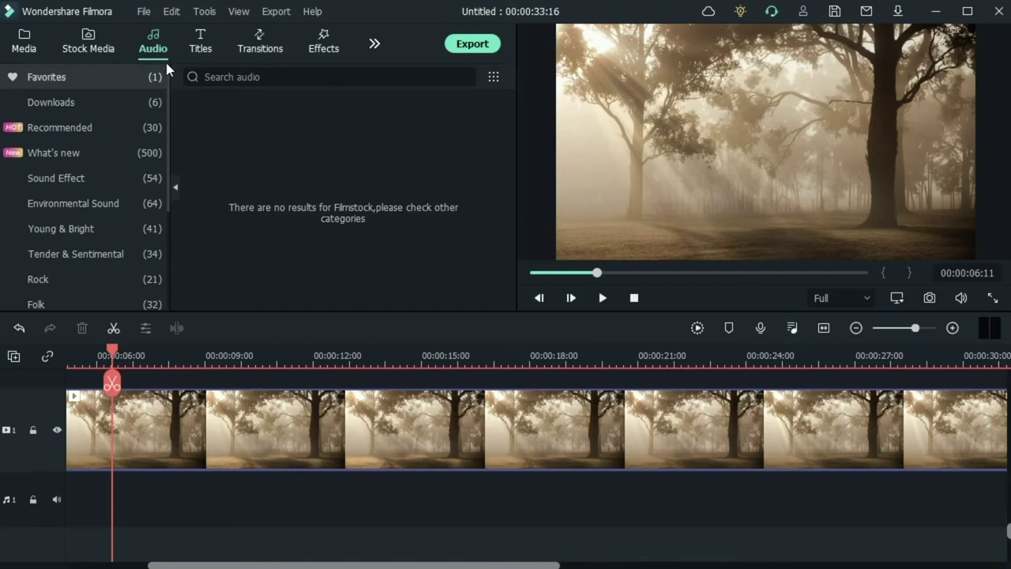
Add the Lowerthird_14 title from the titles library to video track 2 above the forest clip and play it
left_click(209, 36)
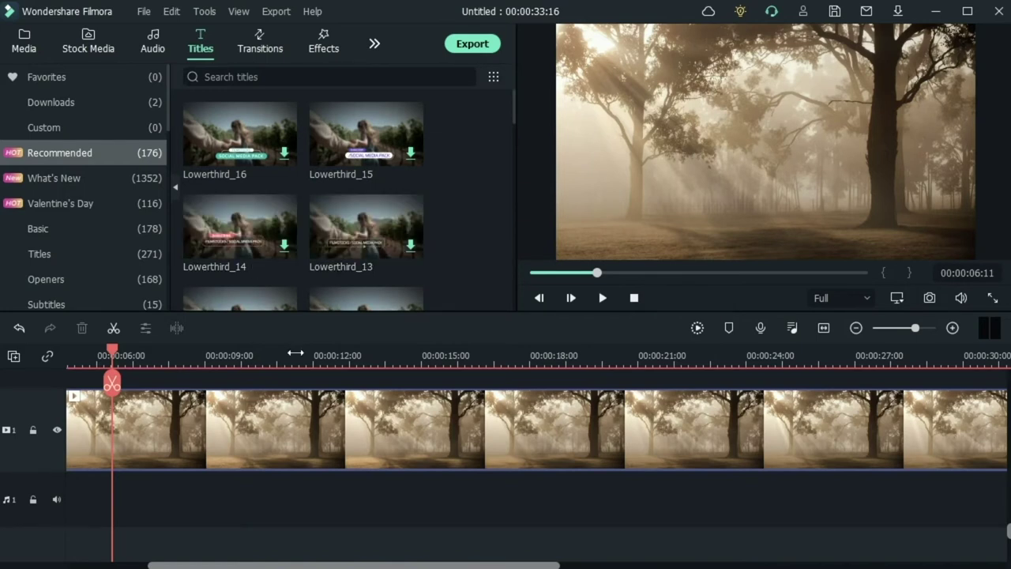
left_click_drag(236, 226, 146, 385)
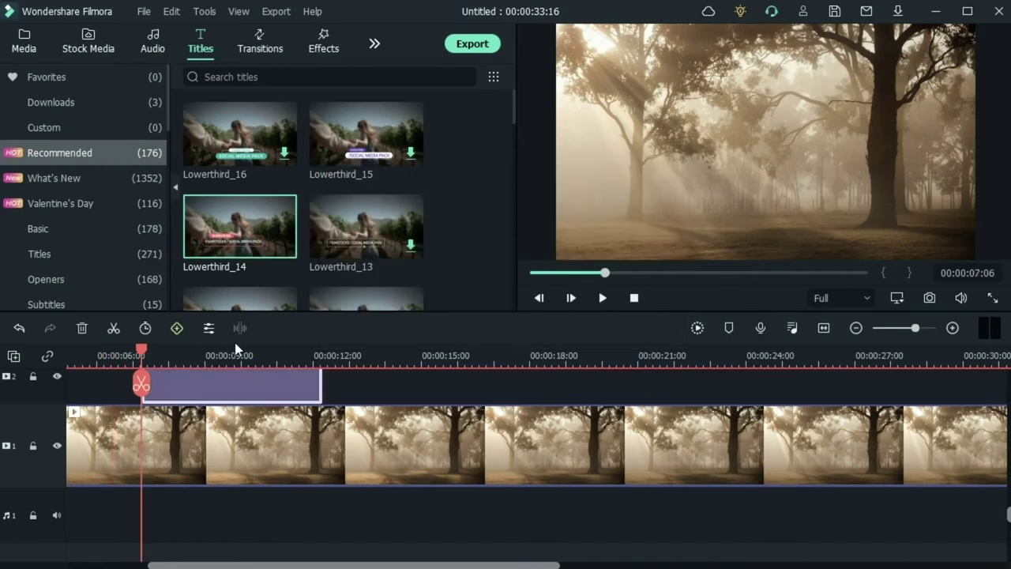
key("space")
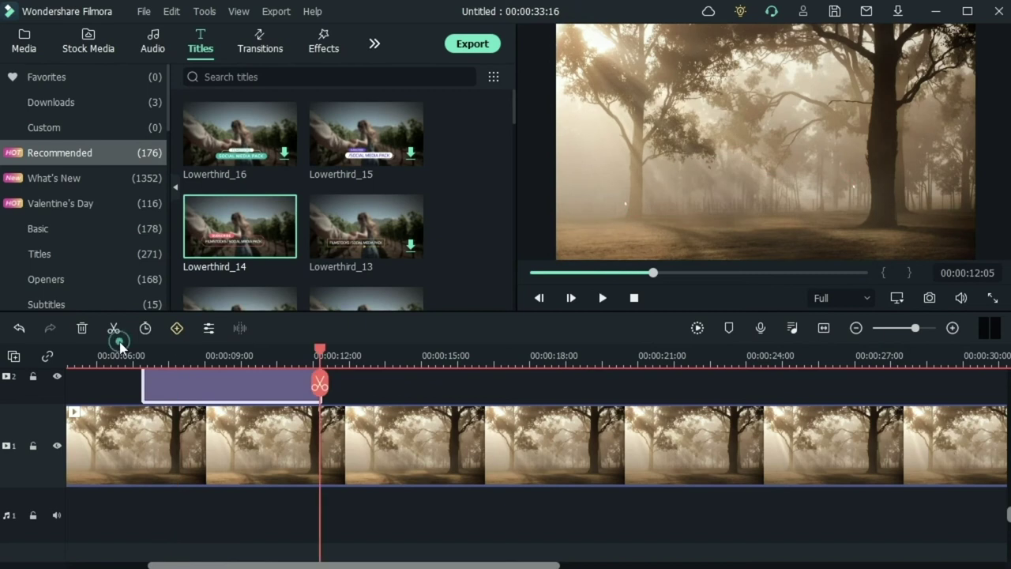
Replay the lower-third title over the forest clip, pause while its text shows, and inspect its Title Group Controller
left_click(119, 341)
left_click(129, 344)
key("space")
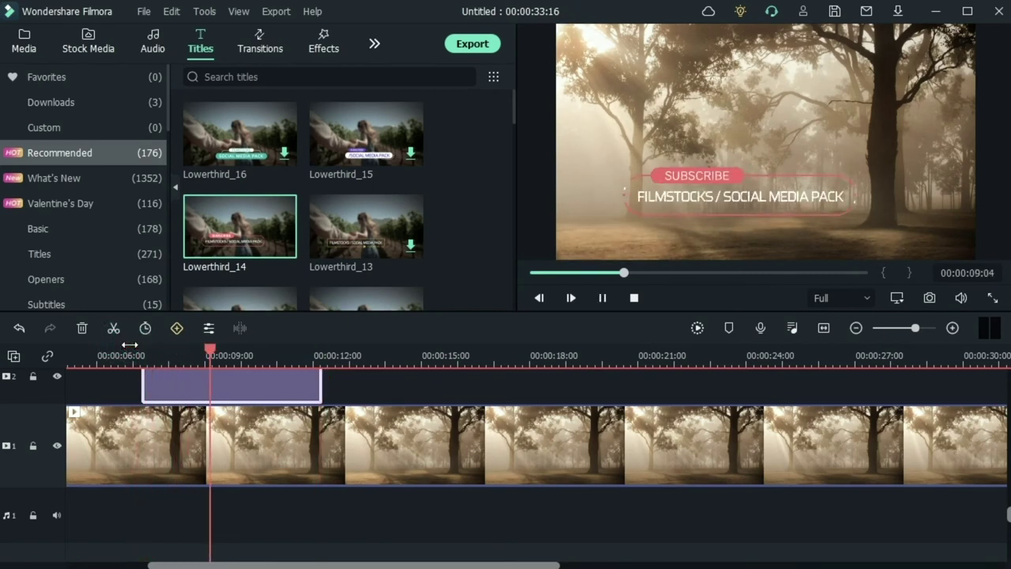
key("space")
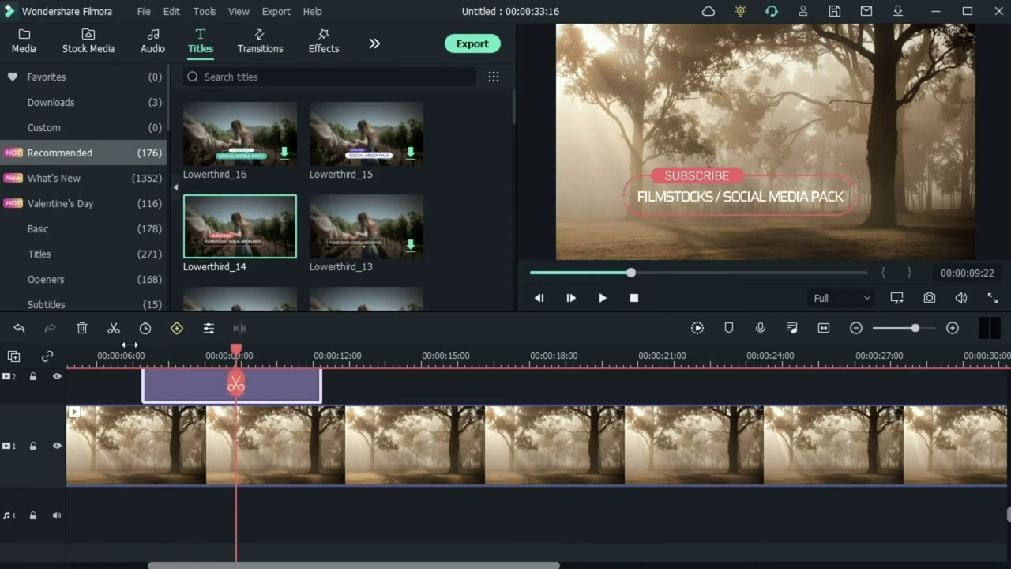
left_click(781, 194)
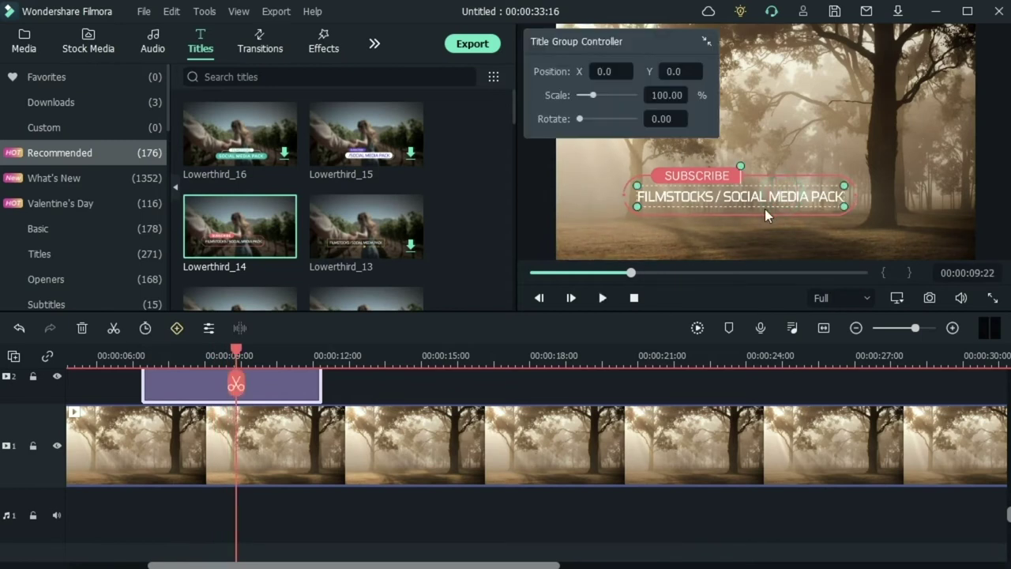
left_click(364, 378)
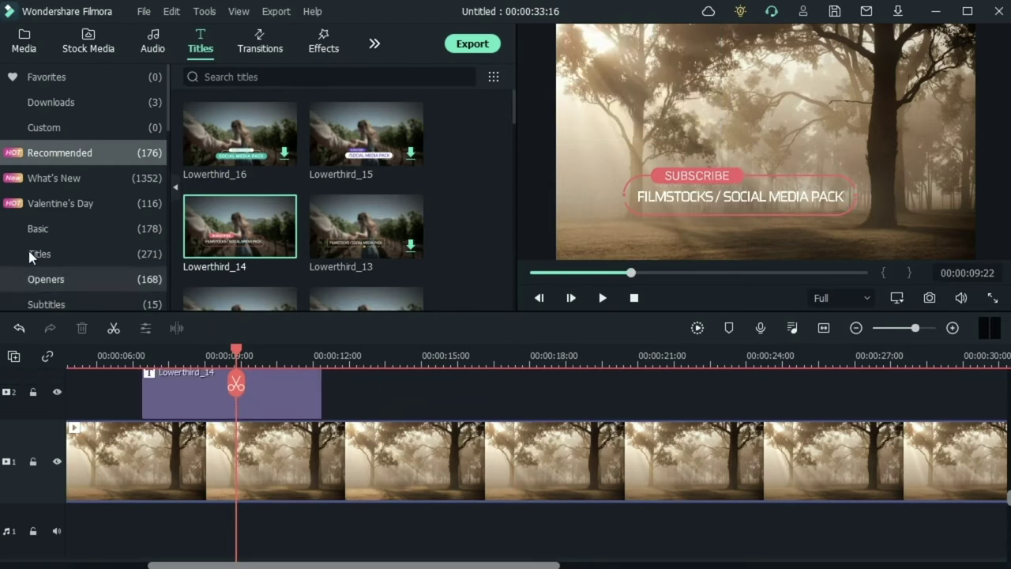
Browse the title categories, viewing What's New, Valentine's Day, Subtitles, End Credits and "Gaming" Theme
left_click(94, 181)
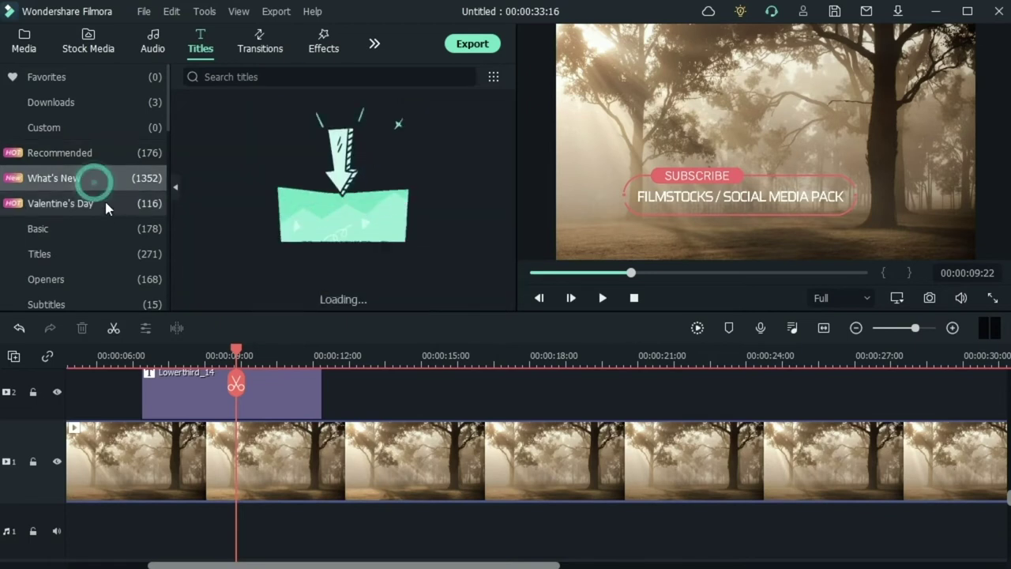
left_click(104, 203)
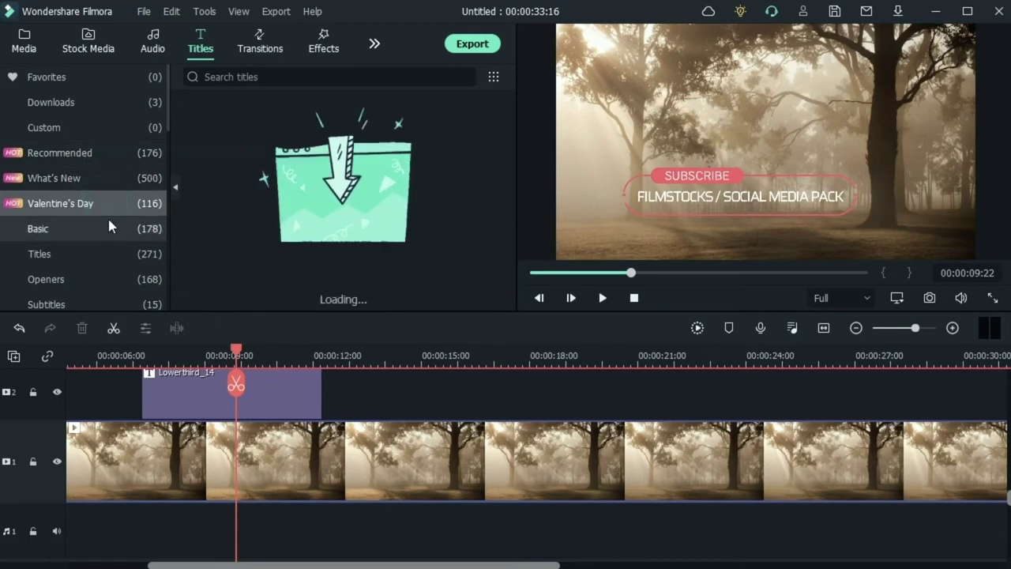
scroll(110, 225, "down", 3)
left_click(70, 156)
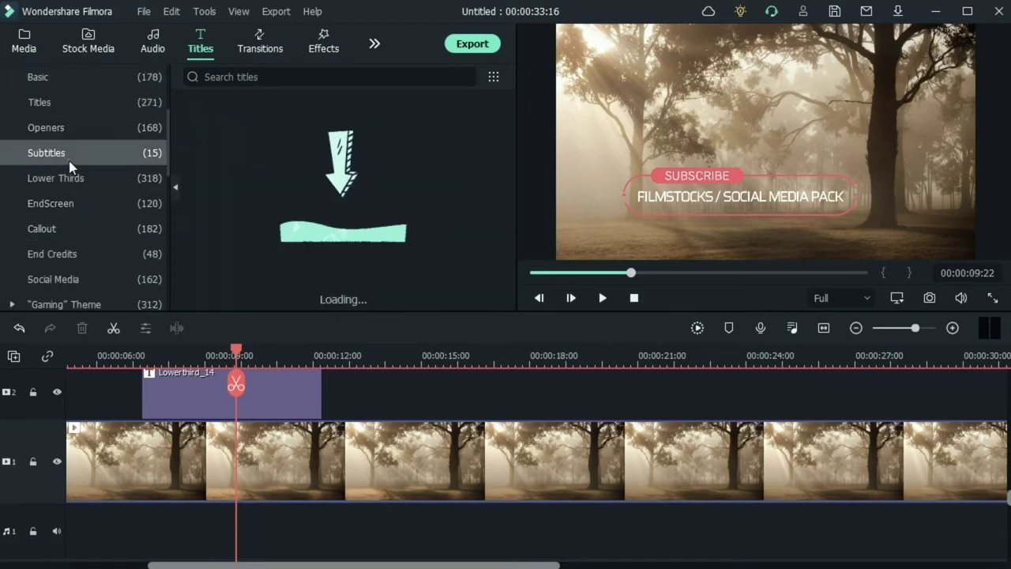
left_click(68, 254)
scroll(81, 279, "down", 3)
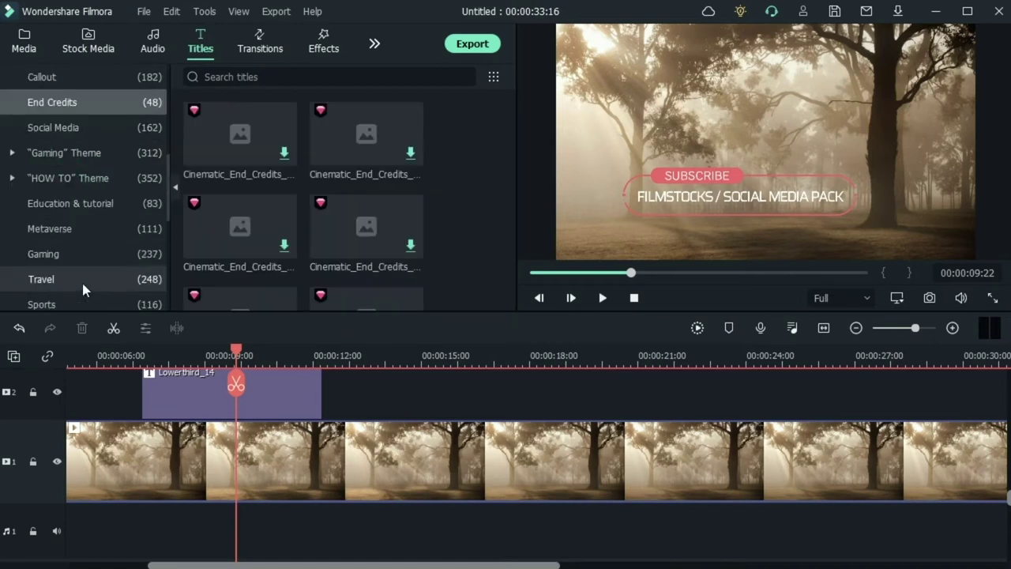
left_click(90, 154)
scroll(55, 237, "down", 6)
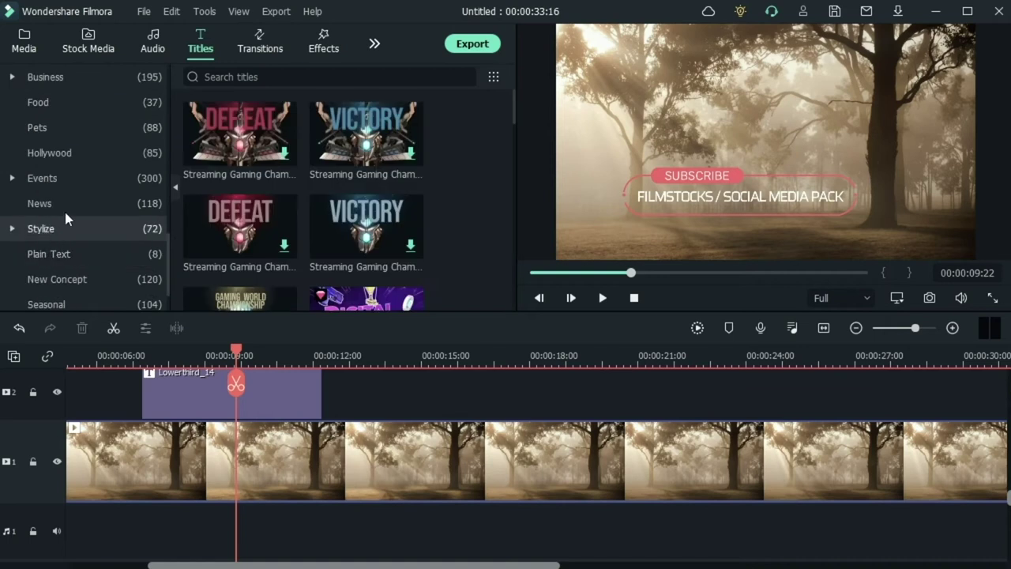
scroll(73, 173, "down", 2)
scroll(73, 164, "up", 10)
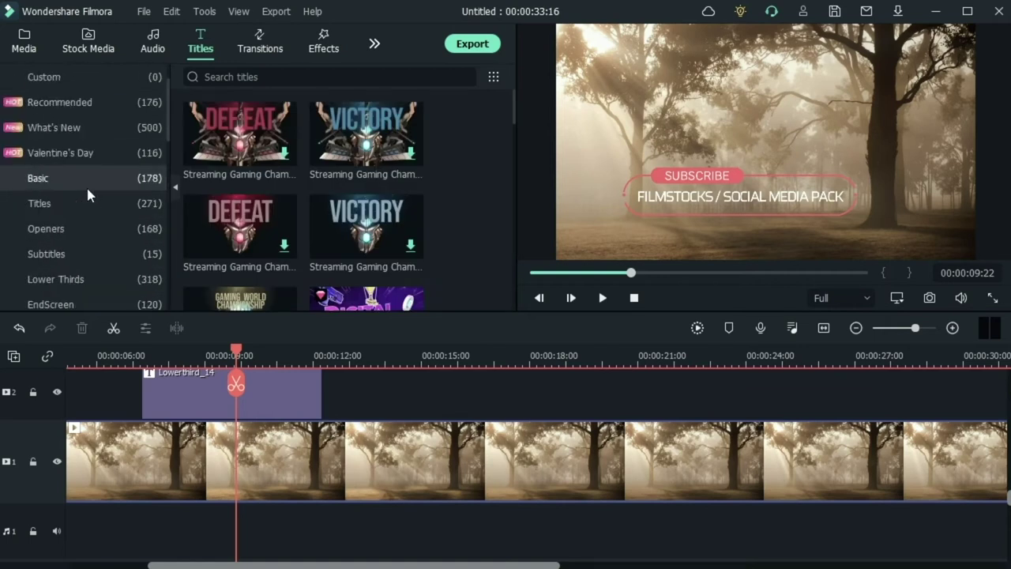
Open the transitions library and undo the addition of the Lowerthird_14 title
left_click(260, 39)
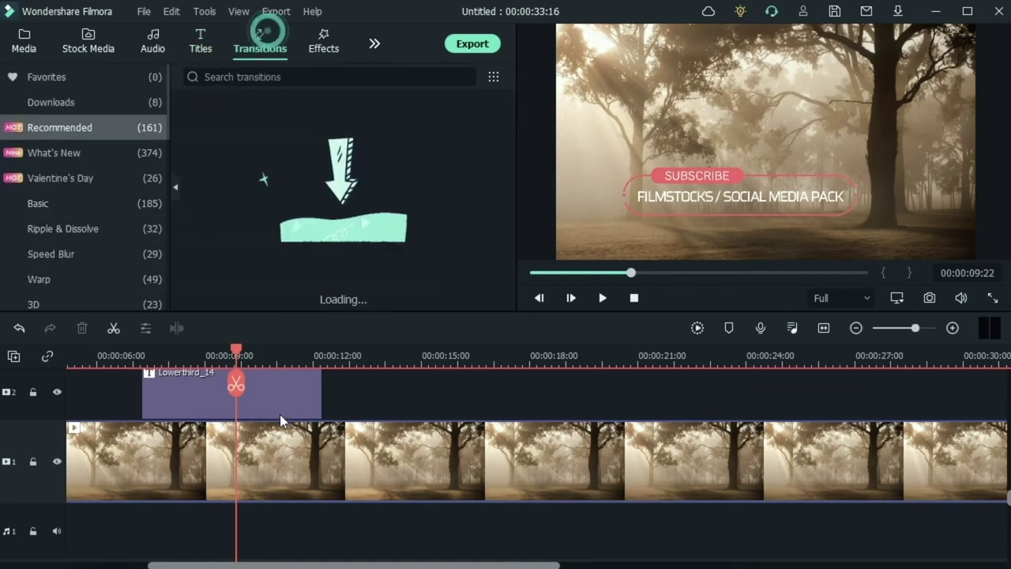
key("ctrl+z")
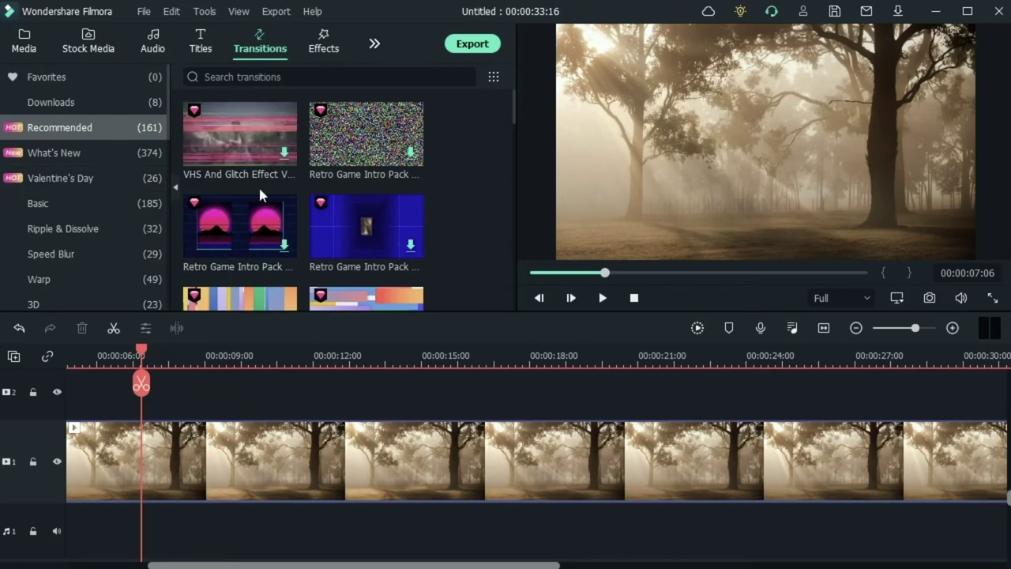
View the Basic transitions, look through the list of transition categories, and open the effects library
left_click(49, 205)
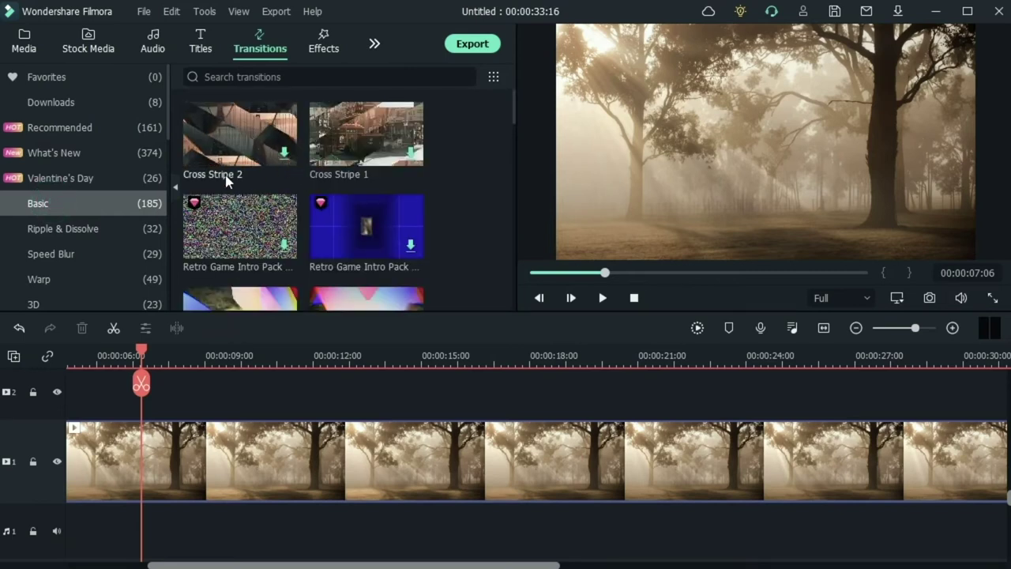
scroll(16, 268, "down", 7)
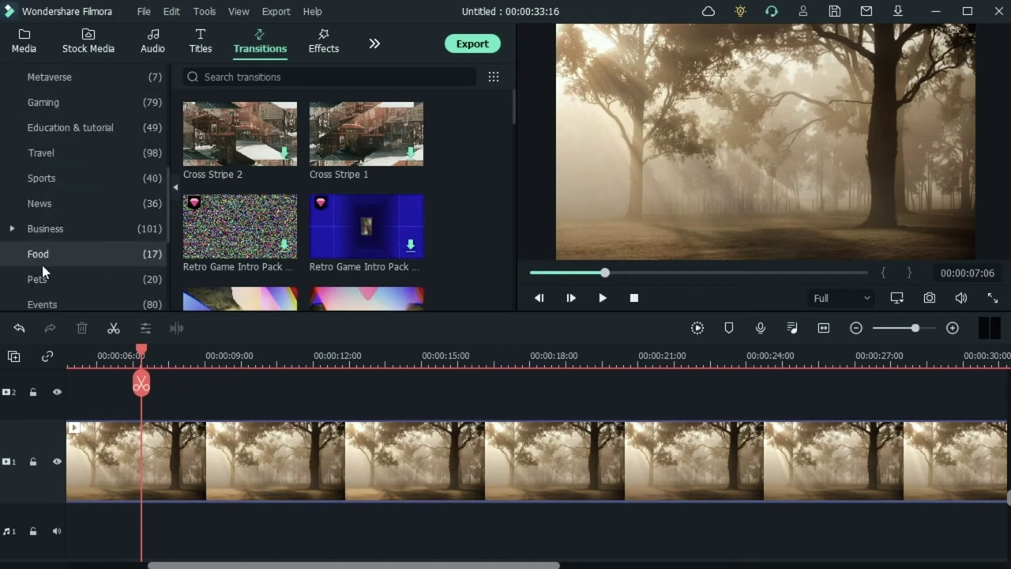
scroll(79, 253, "up", 4)
scroll(82, 258, "up", 3)
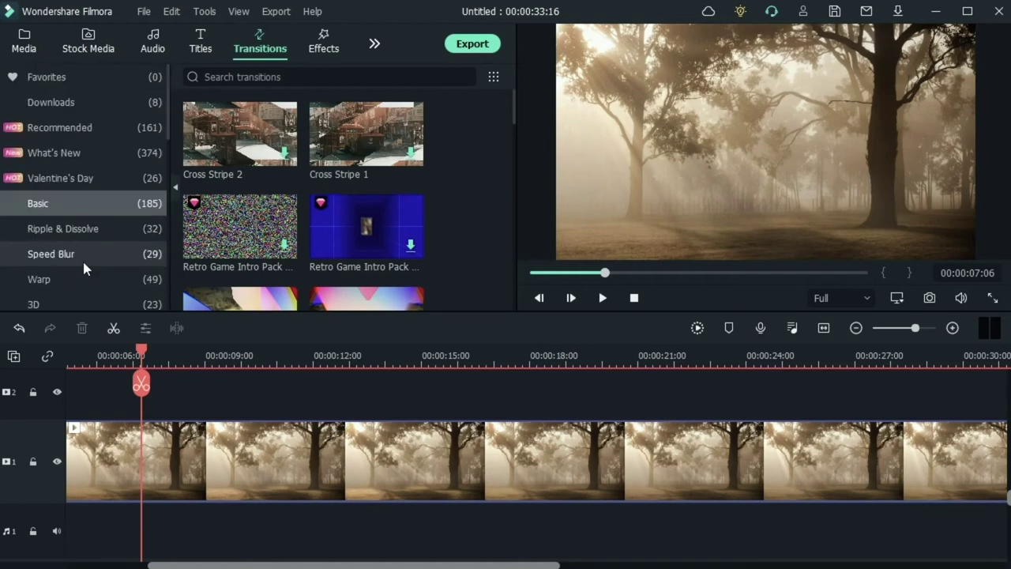
scroll(79, 258, "down", 7)
left_click(330, 44)
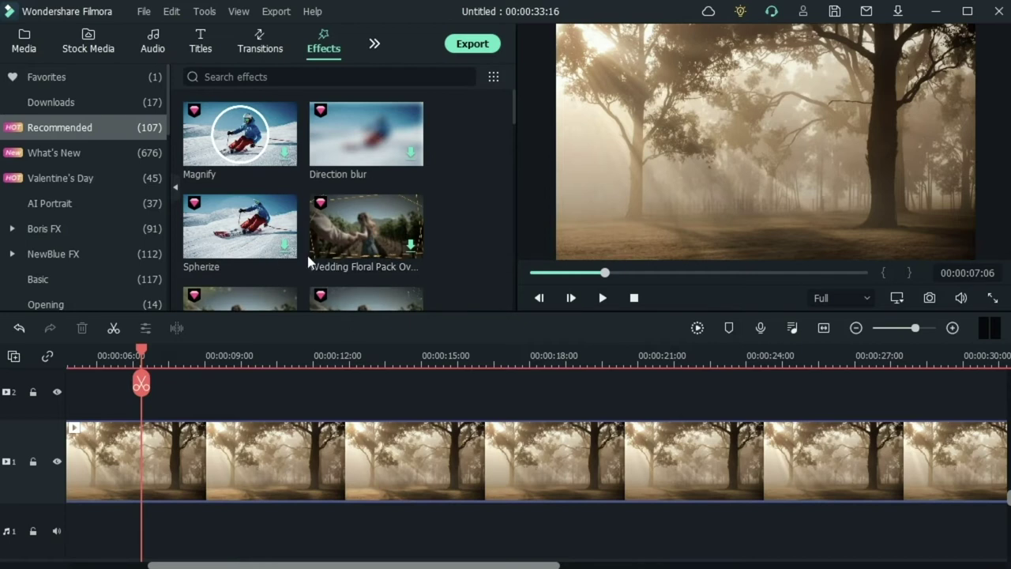
Browse the Recommended effects, the AI Portrait category and the Boris FX subcategories
scroll(322, 266, "down", 5)
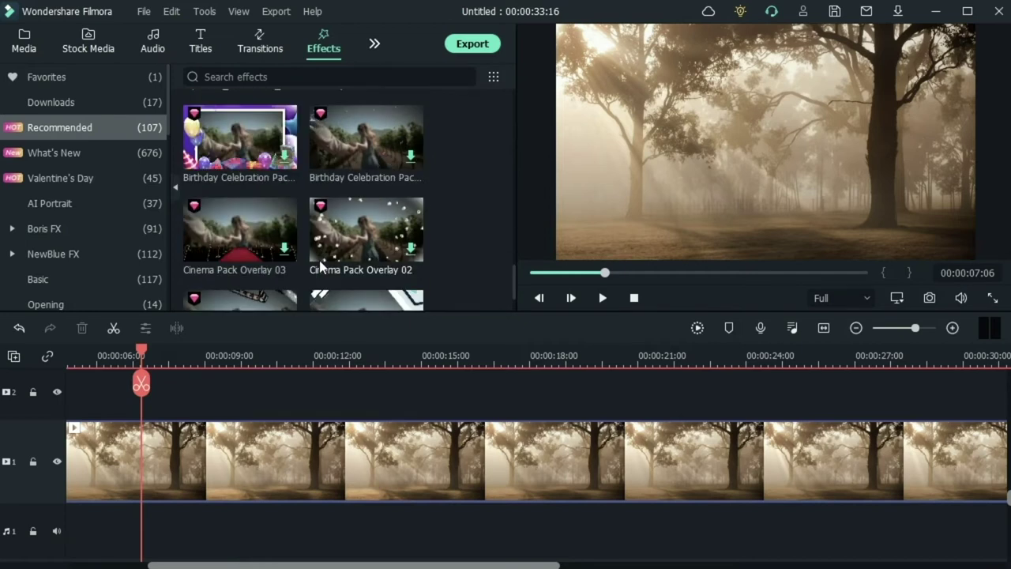
left_click(83, 203)
left_click(79, 229)
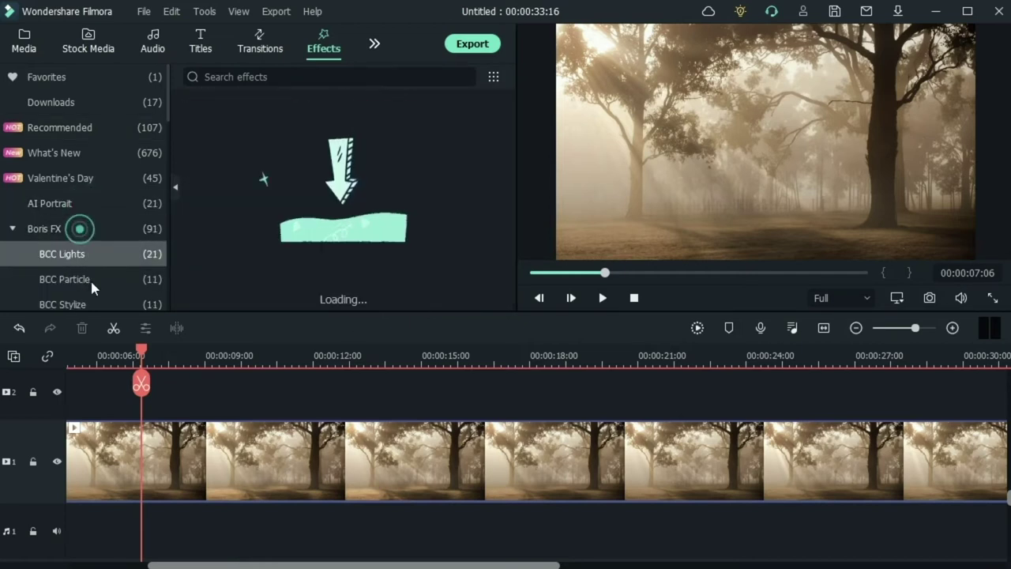
scroll(101, 269, "down", 3)
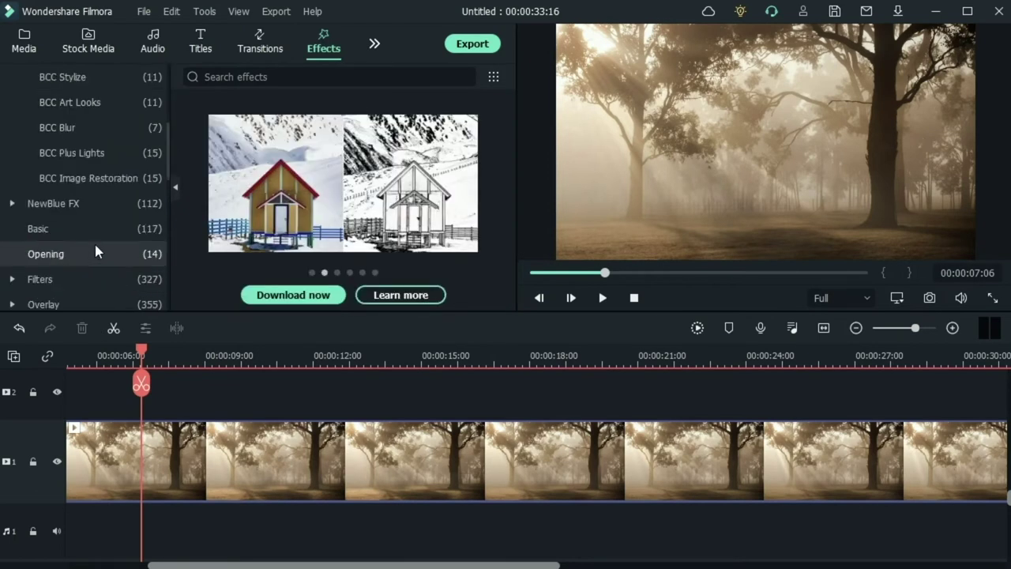
scroll(69, 138, "up", 3)
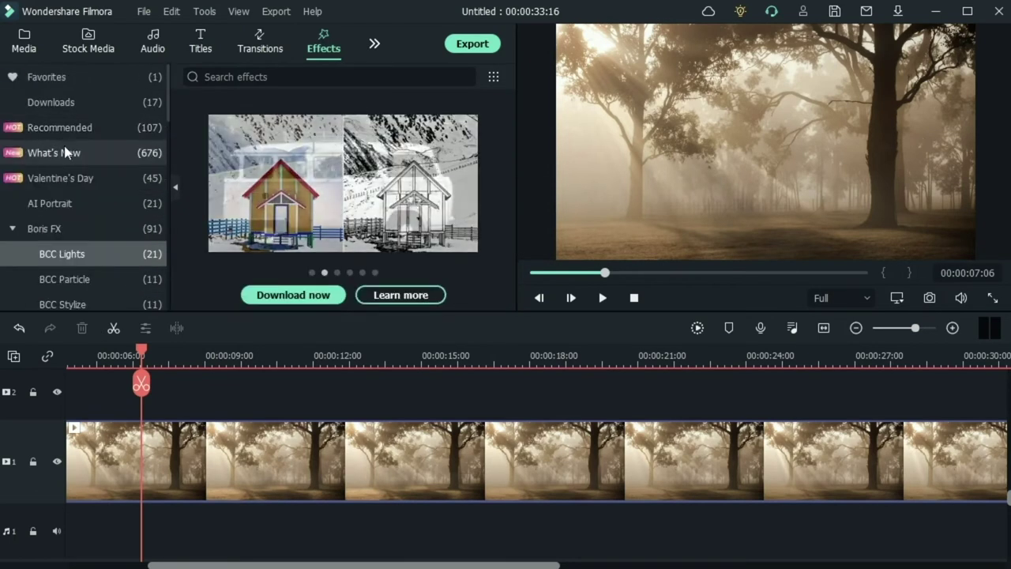
Add the Glitch Screen Rolling effect from What's New above the forest clip at the playhead and preview it
left_click(80, 155)
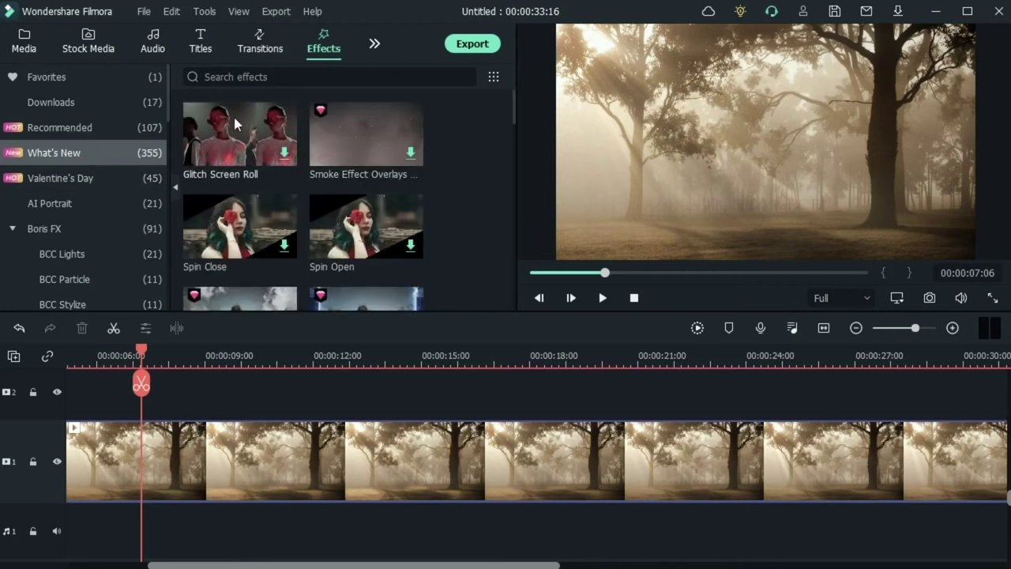
left_click_drag(233, 115, 145, 408)
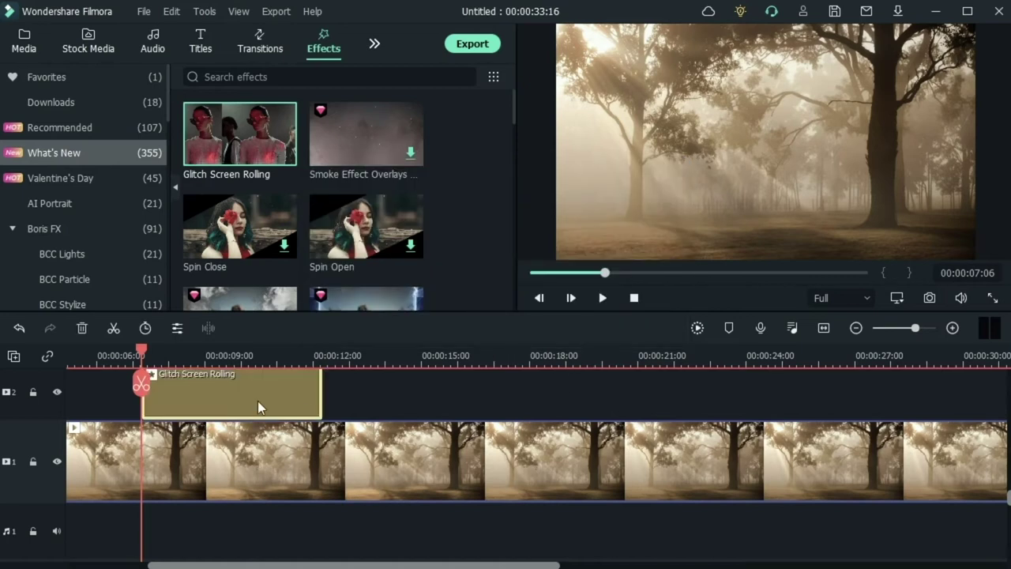
key("space")
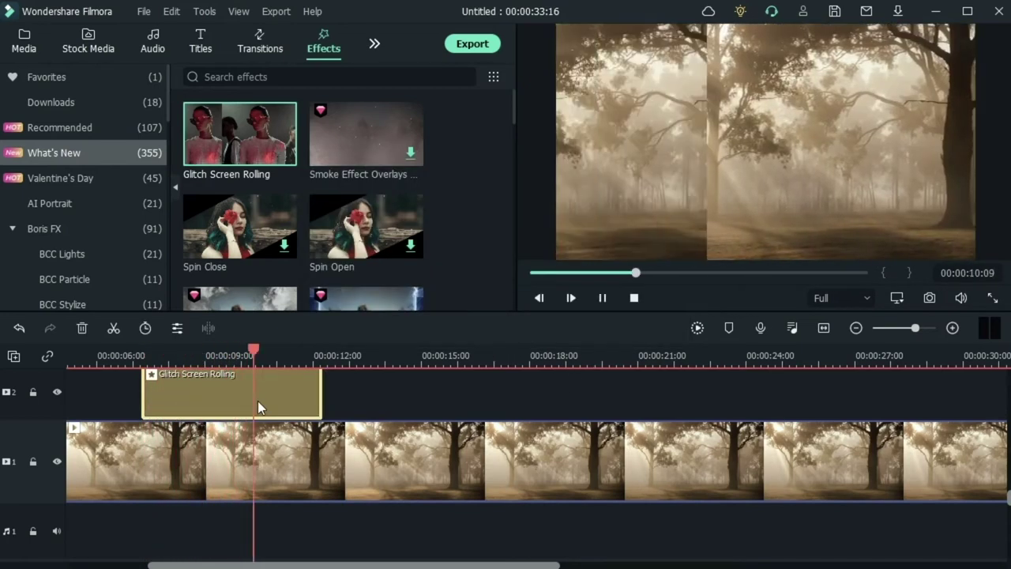
key("space")
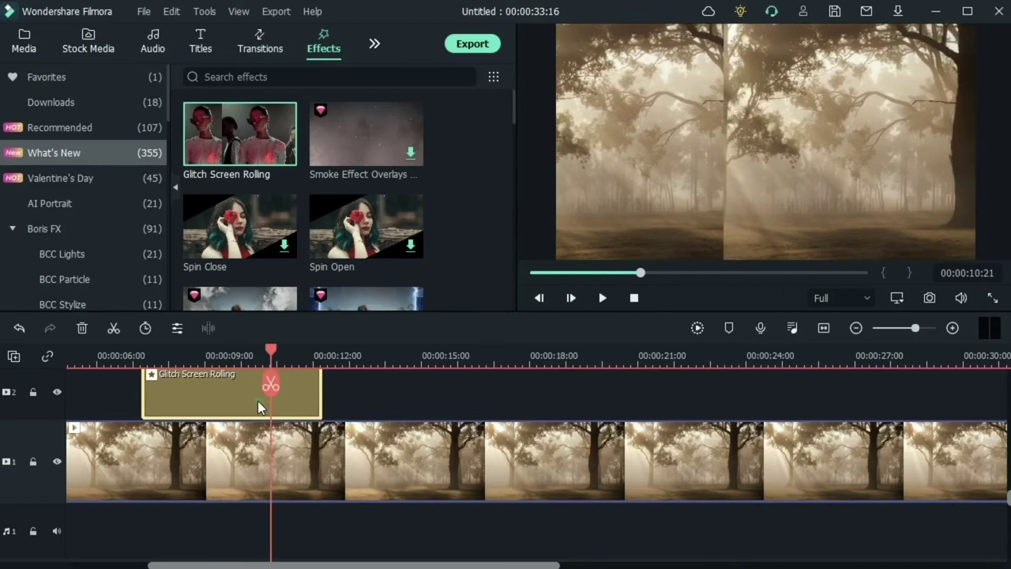
Set the Glitch Screen Rolling effect's Frequency to 0.06, Strength to -0.95 and Opacity to 60
double_click(236, 413)
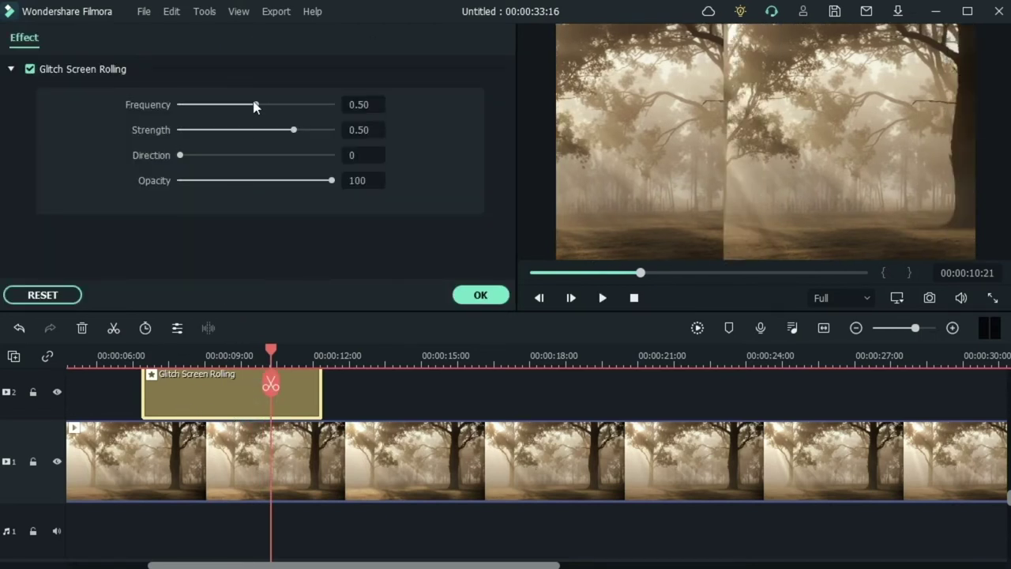
mouse_move(255, 105)
left_mouse_down()
mouse_move(335, 103)
mouse_move(265, 105)
left_mouse_up()
left_click_drag(211, 133, 190, 135)
left_click_drag(295, 130, 184, 135)
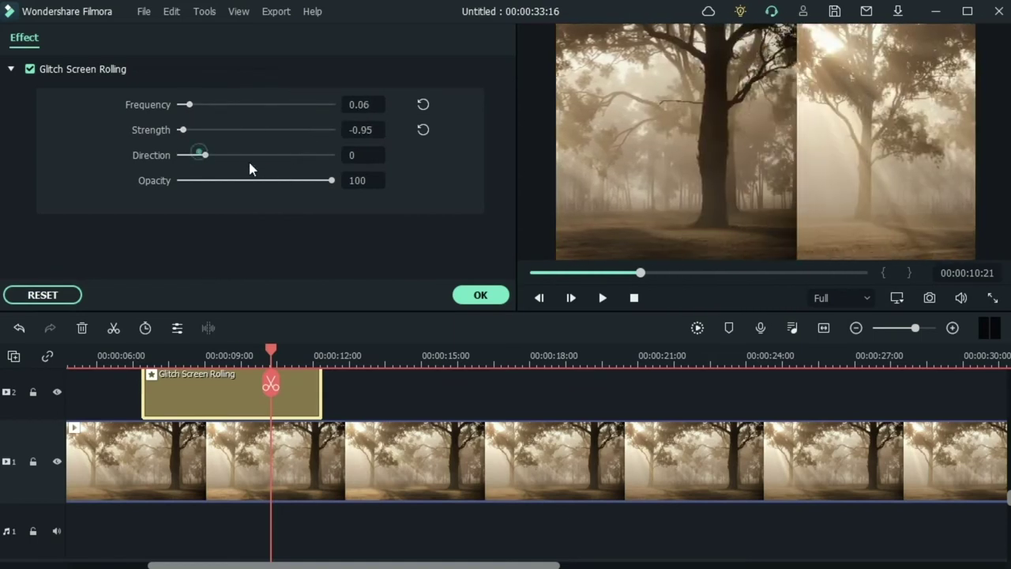
left_click(197, 154)
left_click(320, 184)
left_click_drag(304, 184, 266, 189)
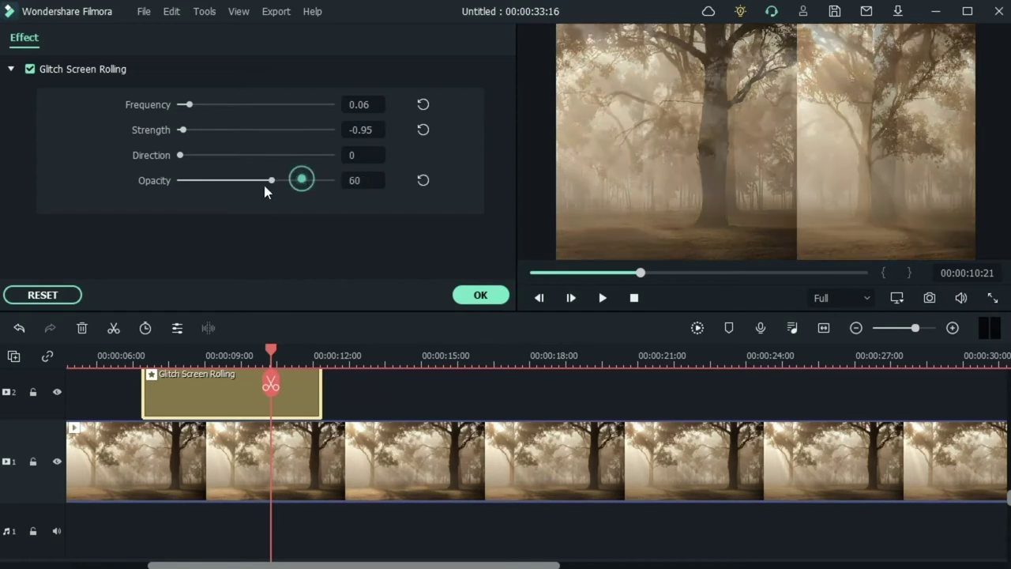
Reset the Glitch Screen Rolling settings and delete the effect from the timeline
left_click(34, 292)
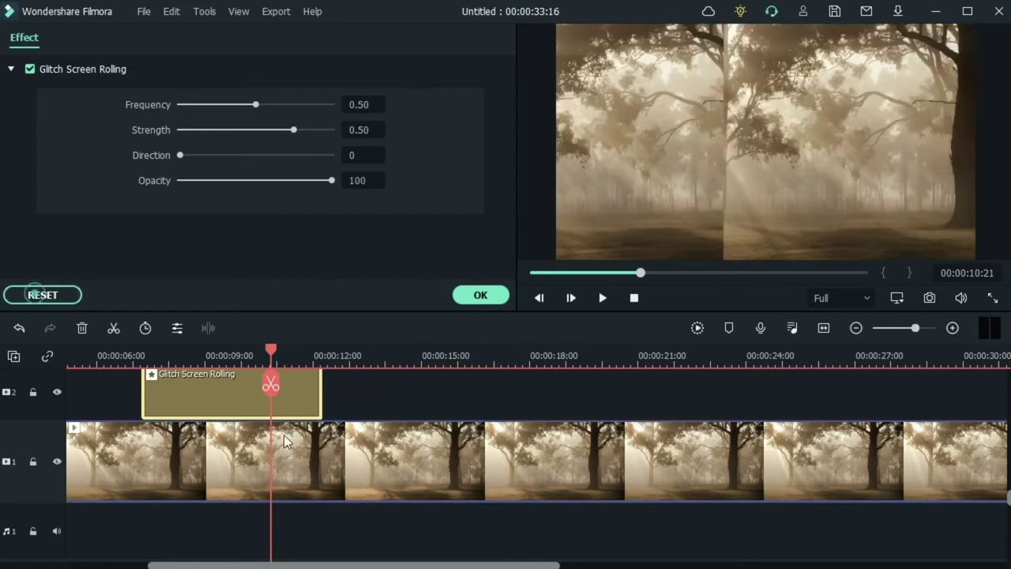
left_click(480, 295)
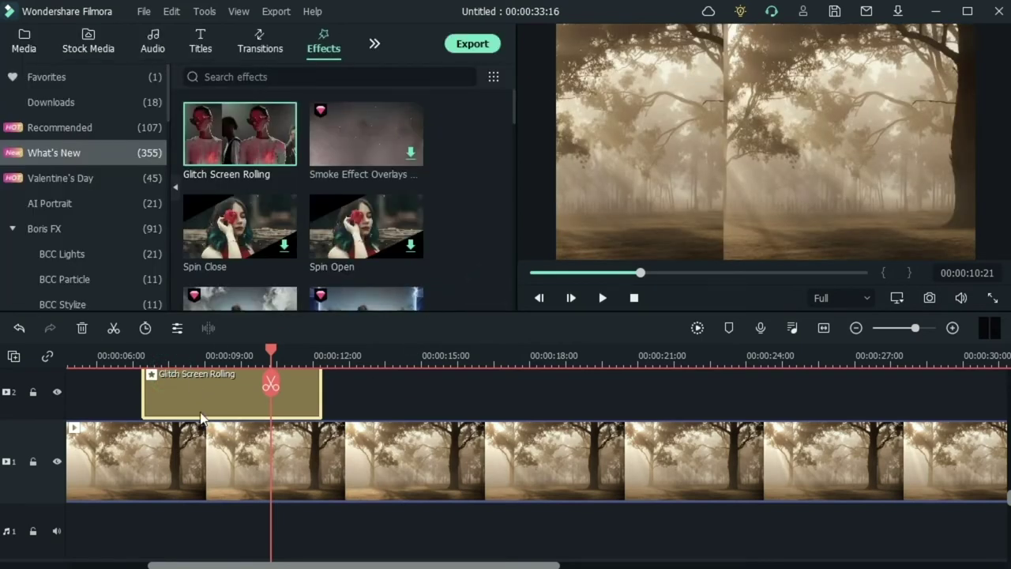
key("Delete")
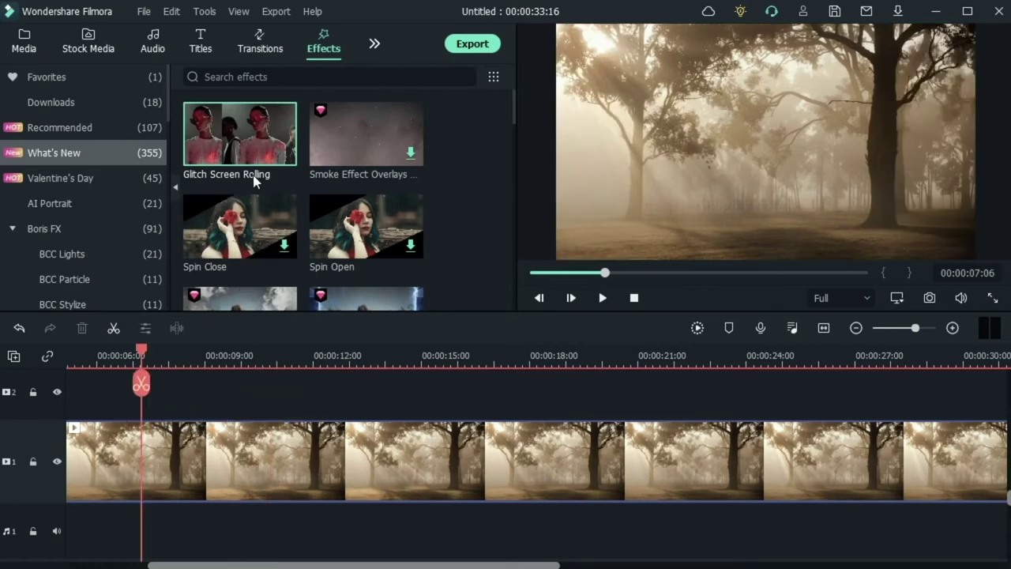
View the Favorites, Downloads and Recommended effects categories
left_click(73, 80)
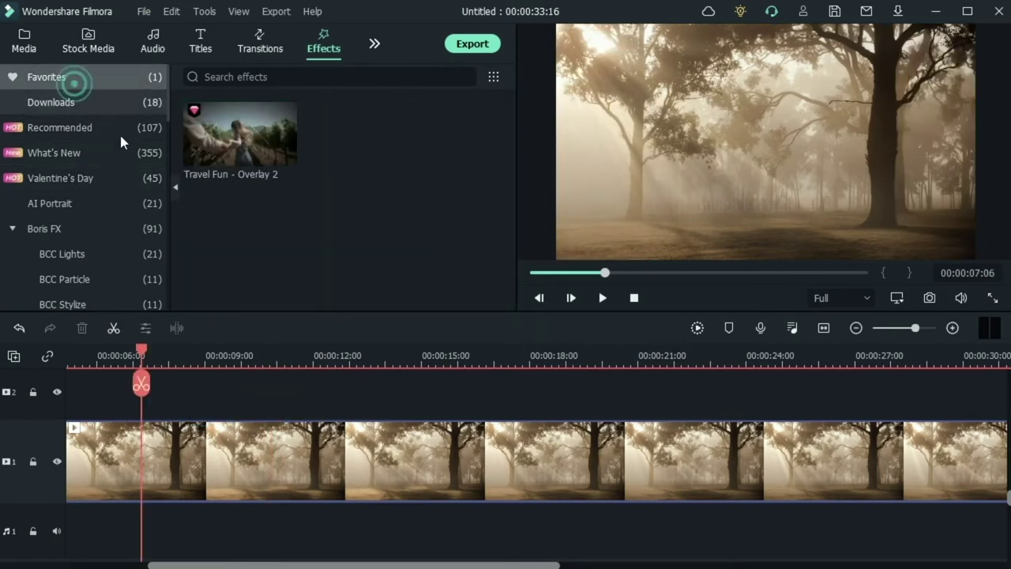
left_click(82, 101)
left_click(79, 127)
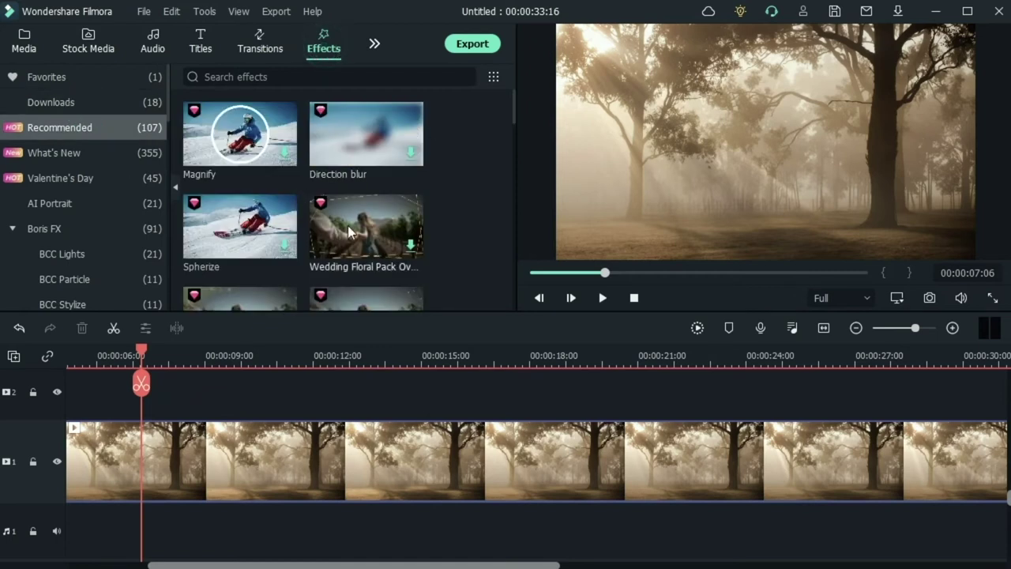
Add Lily of the Valley Pack Overlay 01 from the Recommended effects above the forest clip at the playhead
scroll(348, 225, "down", 5)
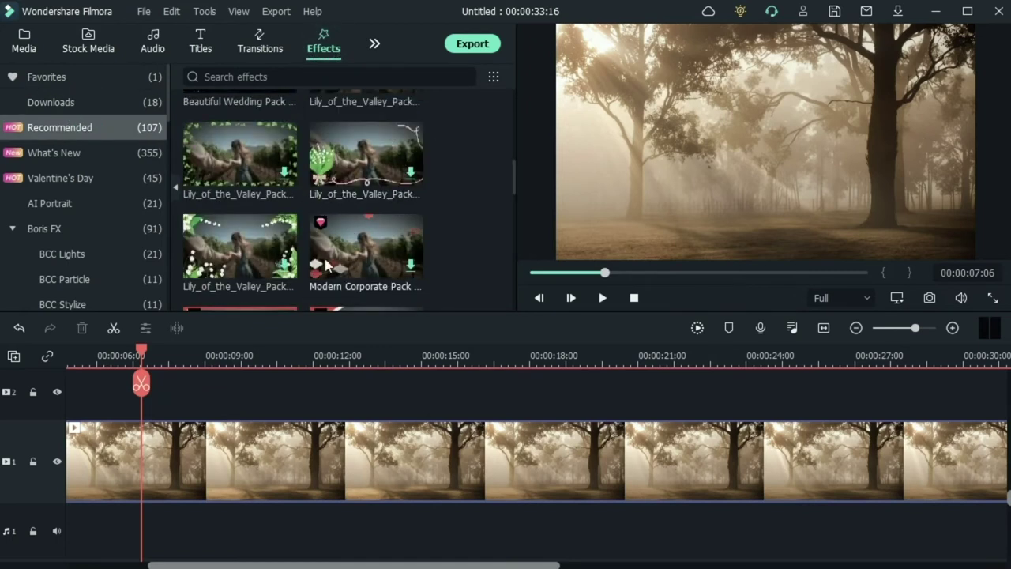
left_click_drag(232, 222, 142, 405)
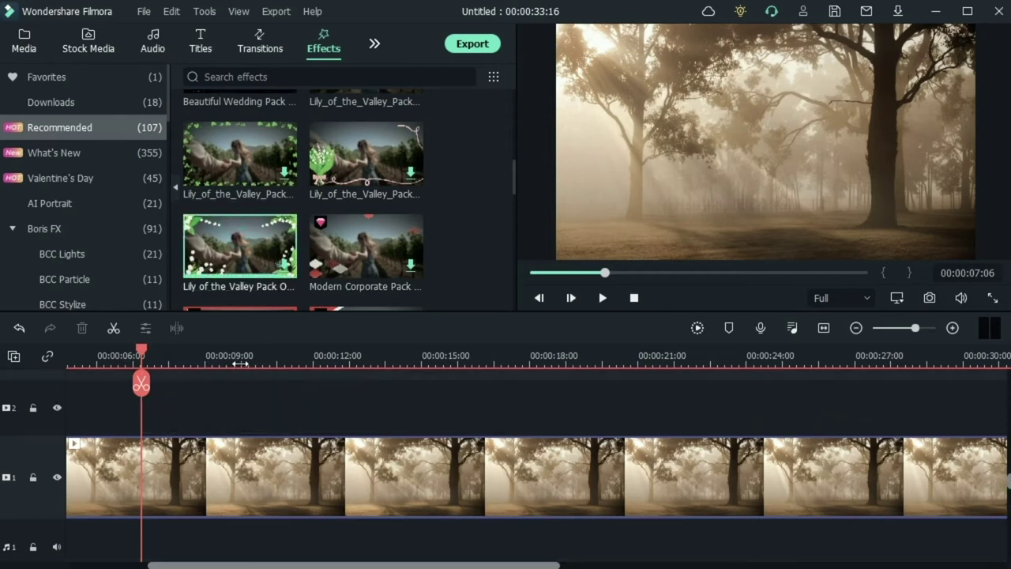
left_click_drag(237, 245, 146, 410)
left_click(687, 175)
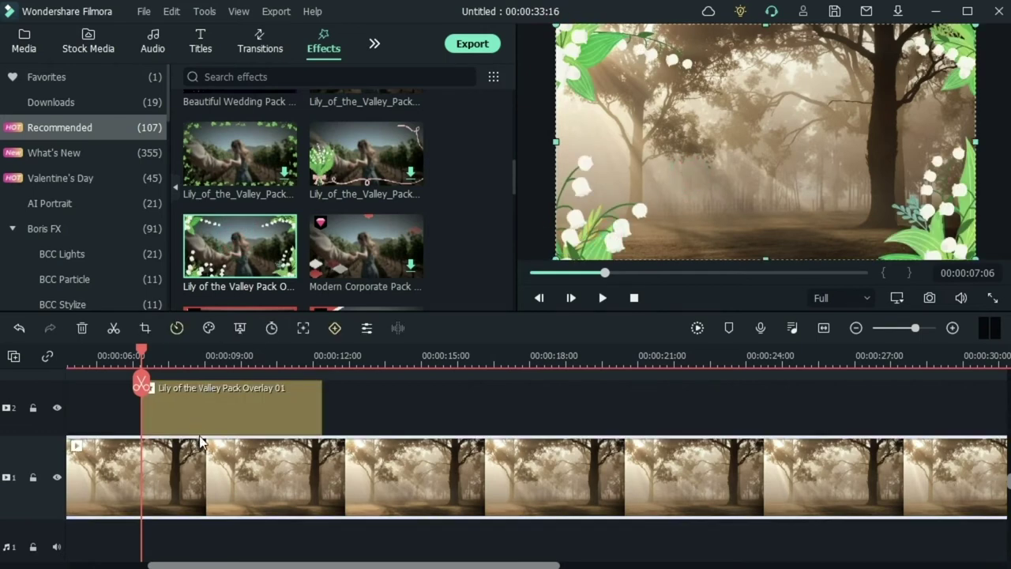
Try out the lily overlay's Opacity setting, then delete the overlay from the timeline
double_click(213, 415)
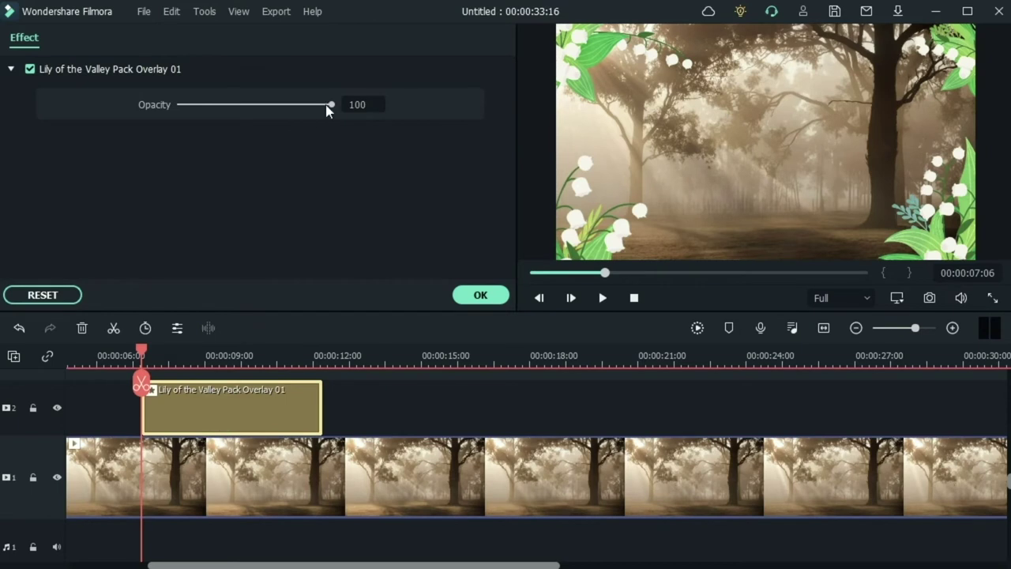
left_click_drag(328, 110, 387, 131)
left_click(480, 300)
left_click(268, 398)
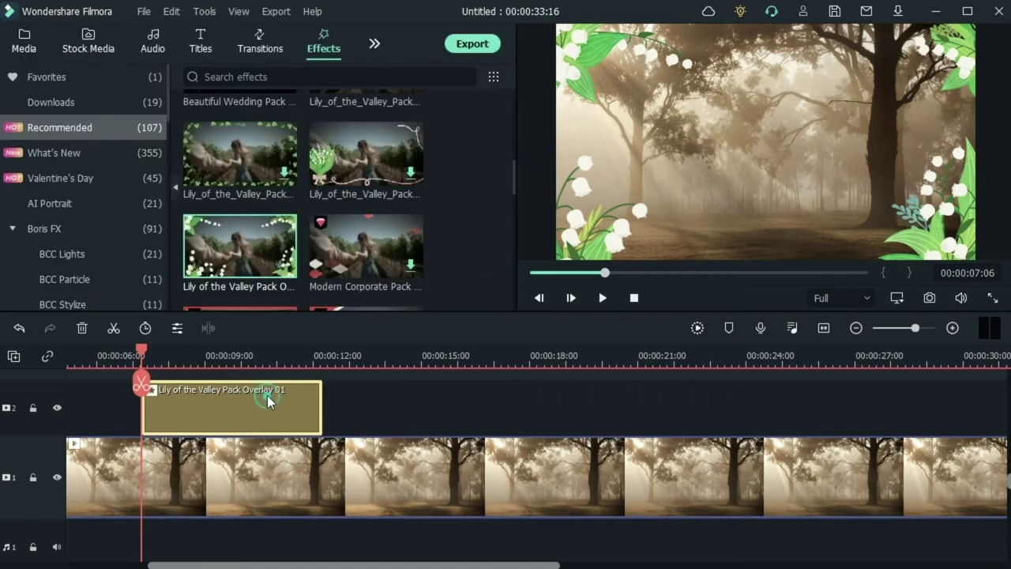
left_click(81, 328)
Open the elements library and browse its Recommended, Basic and Social Media categories
left_click(375, 44)
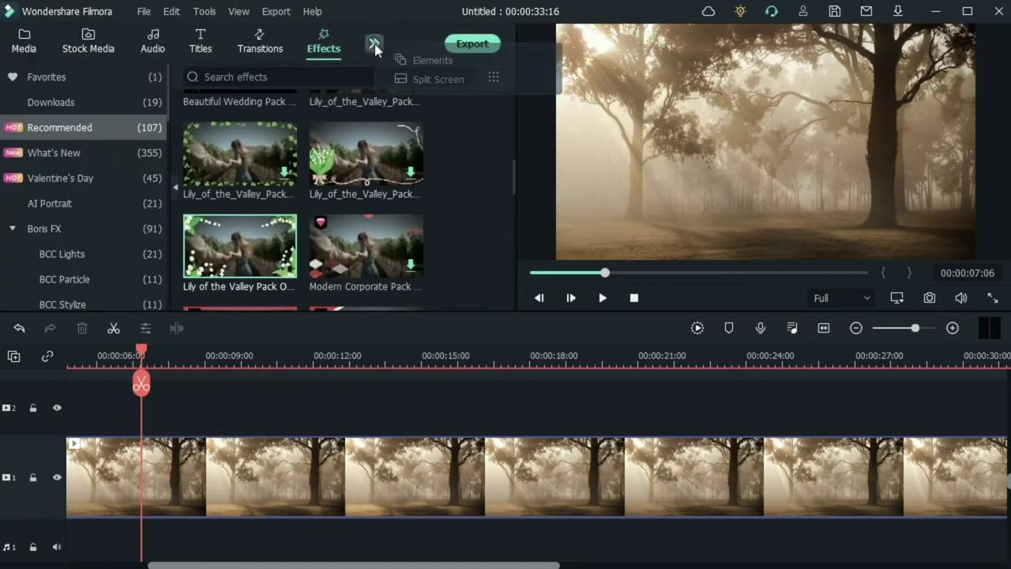
left_click(428, 60)
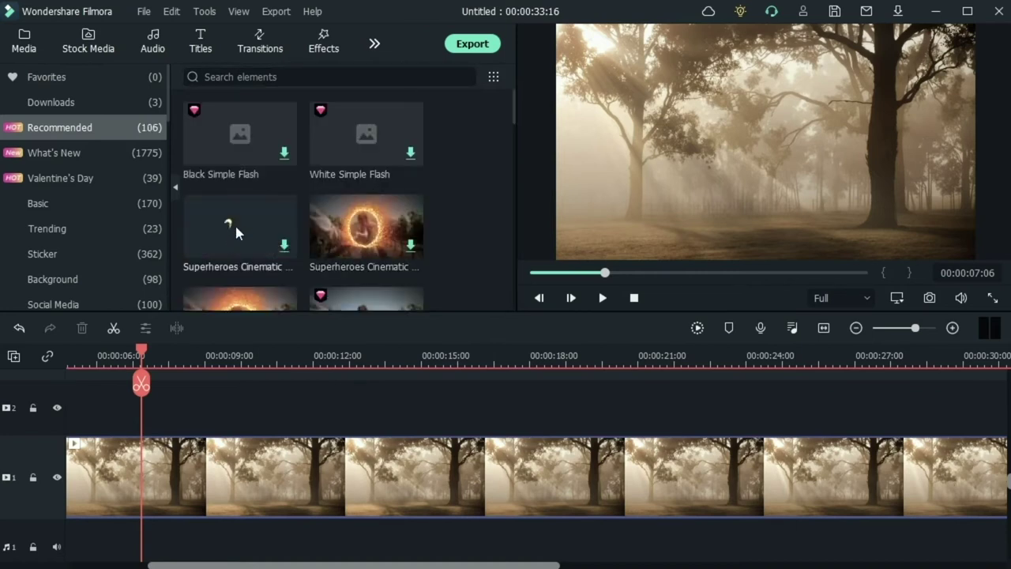
scroll(237, 213, "down", 5)
scroll(326, 233, "down", 5)
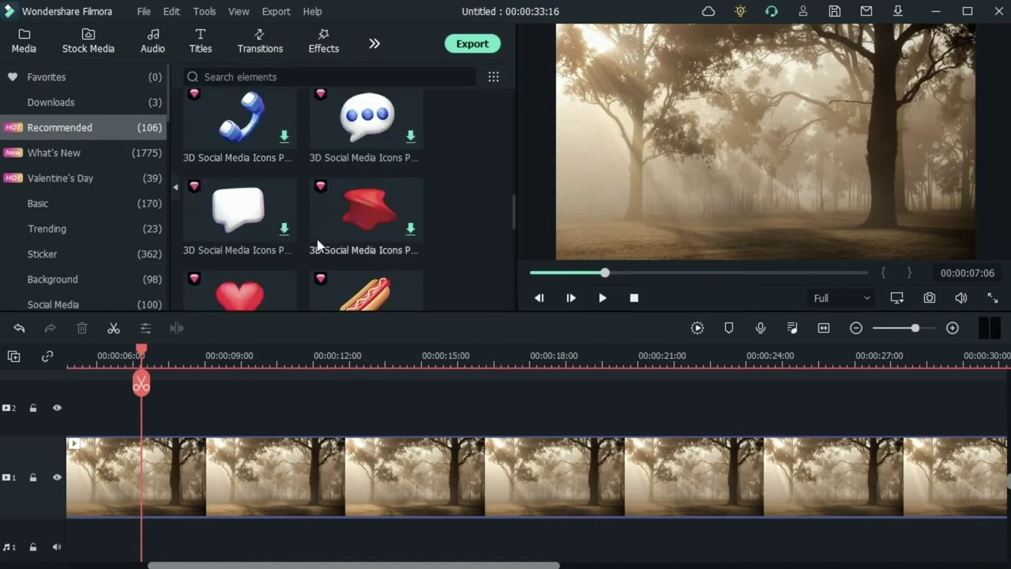
left_click(80, 204)
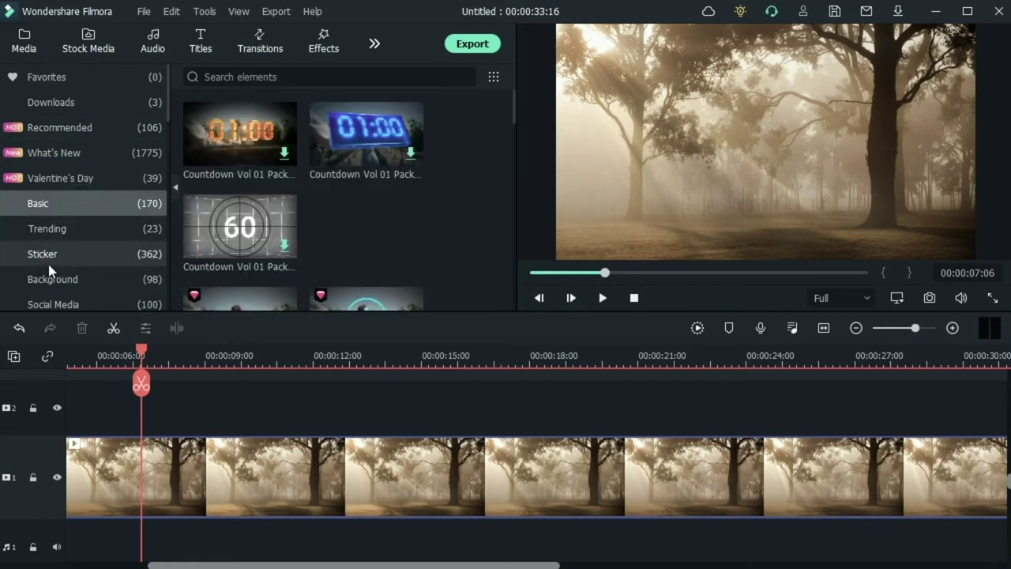
scroll(70, 253, "down", 2)
left_click(70, 163)
left_click(70, 168)
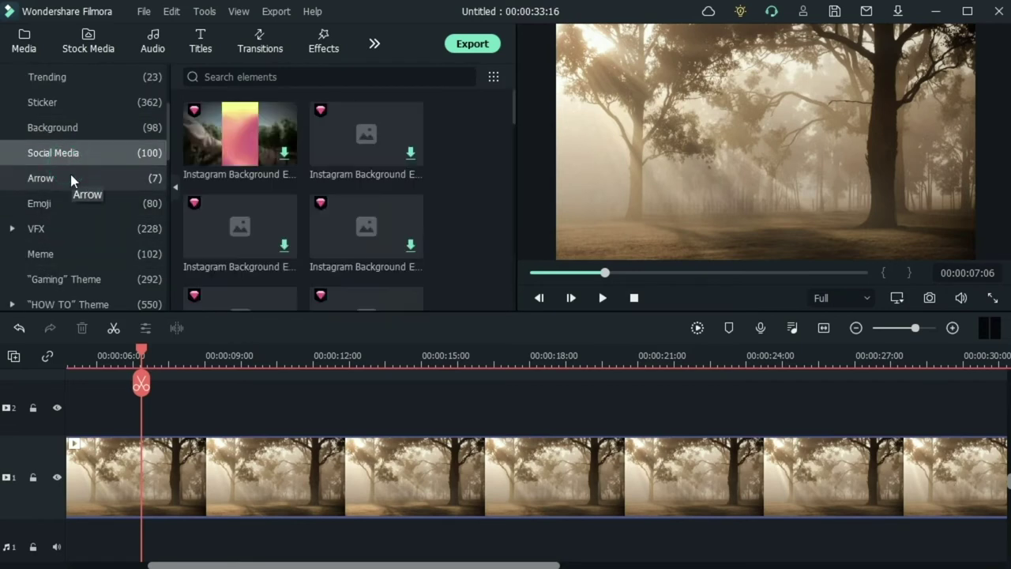
Add the Emoji element Cartoon Eyes Element 25 above the forest clip at the playhead, accepting the paid add-on as a trial without further reminders
left_click(90, 200)
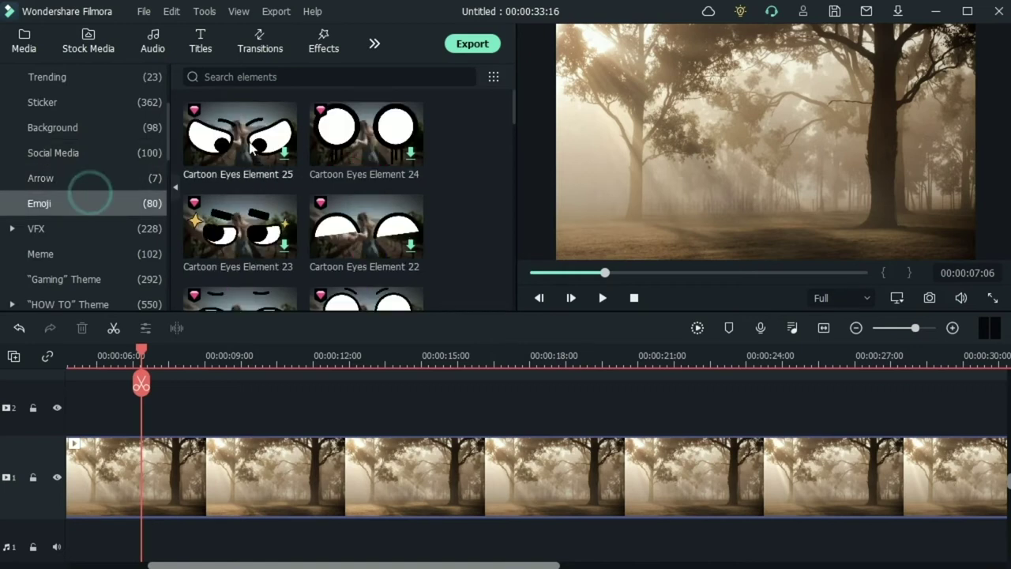
left_click_drag(251, 142, 143, 425)
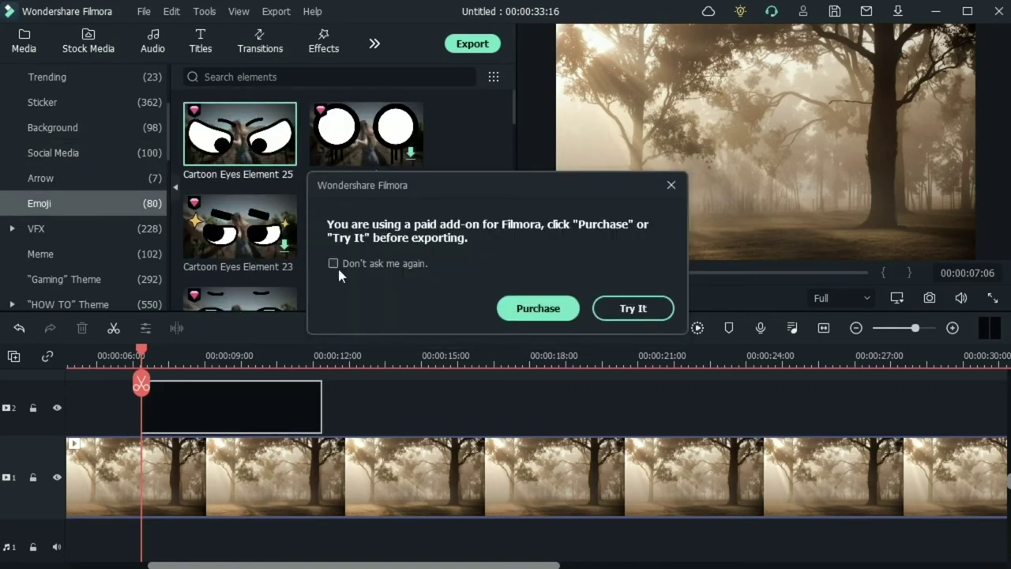
left_click(333, 263)
left_click(631, 308)
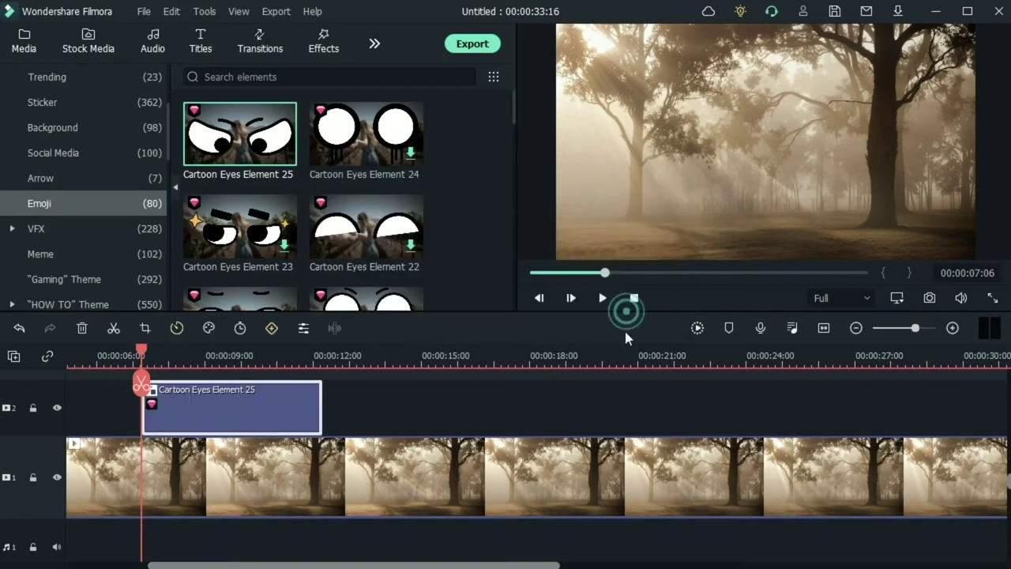
Shrink the cartoon eyes to about 16% scale, place them on the large tree's trunk, and scrub through the element
left_click(251, 355)
left_click(708, 165)
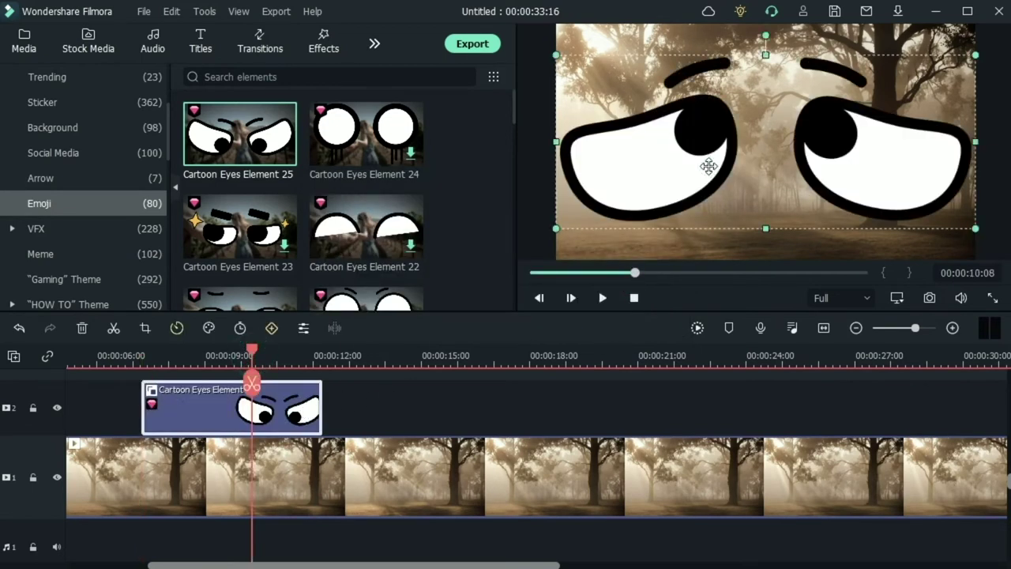
left_click_drag(557, 228, 872, 132)
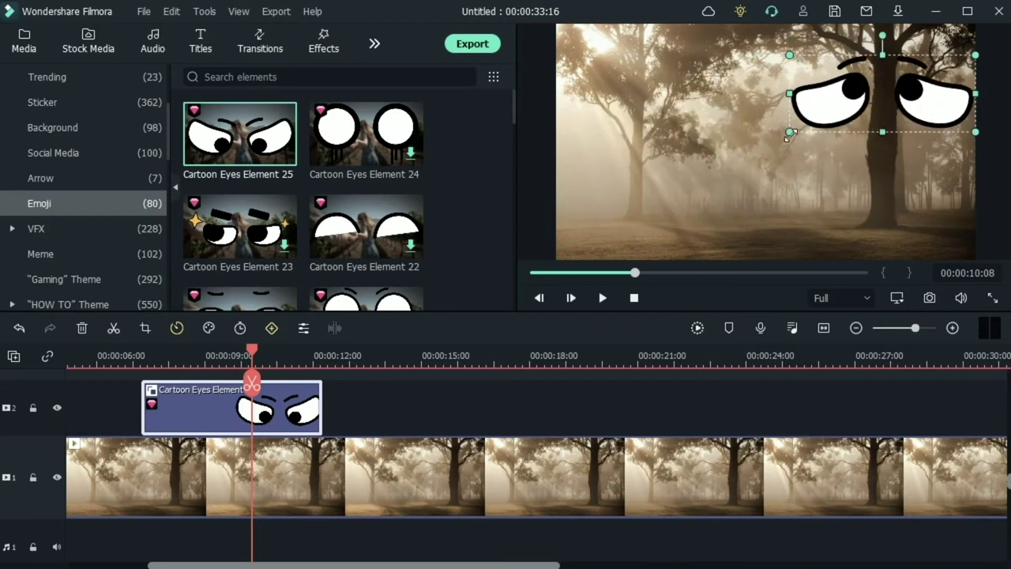
left_click_drag(789, 135, 900, 139)
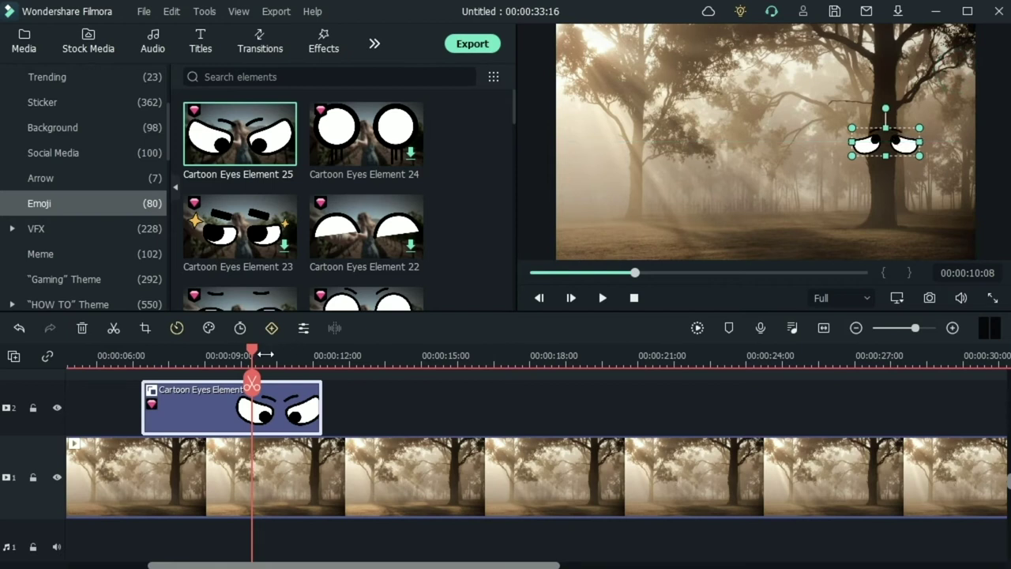
left_click_drag(135, 355, 259, 383)
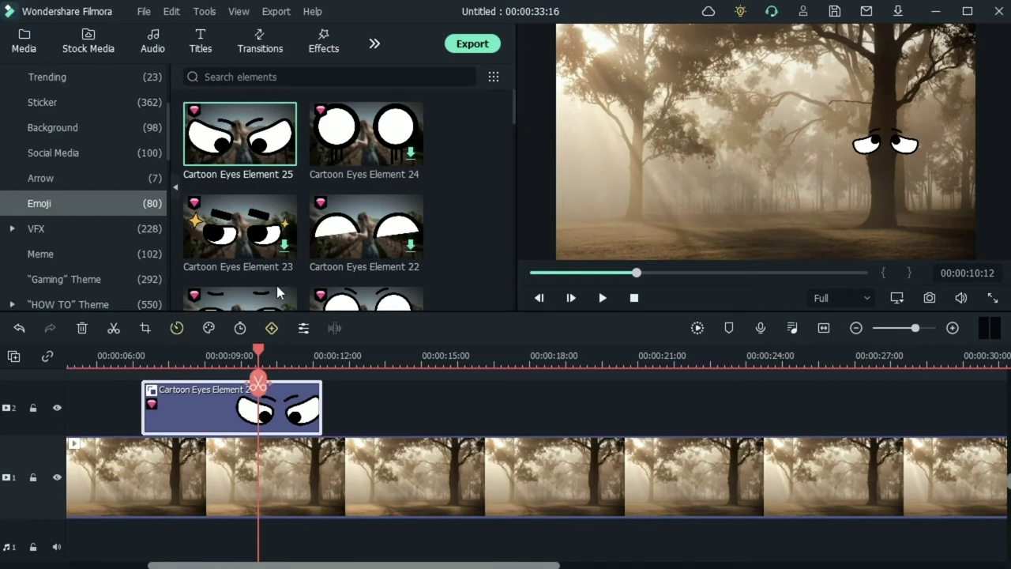
Try out the cartoon eyes' rotation, a larger scale and an opacity of about 84%, then reset the settings
double_click(192, 404)
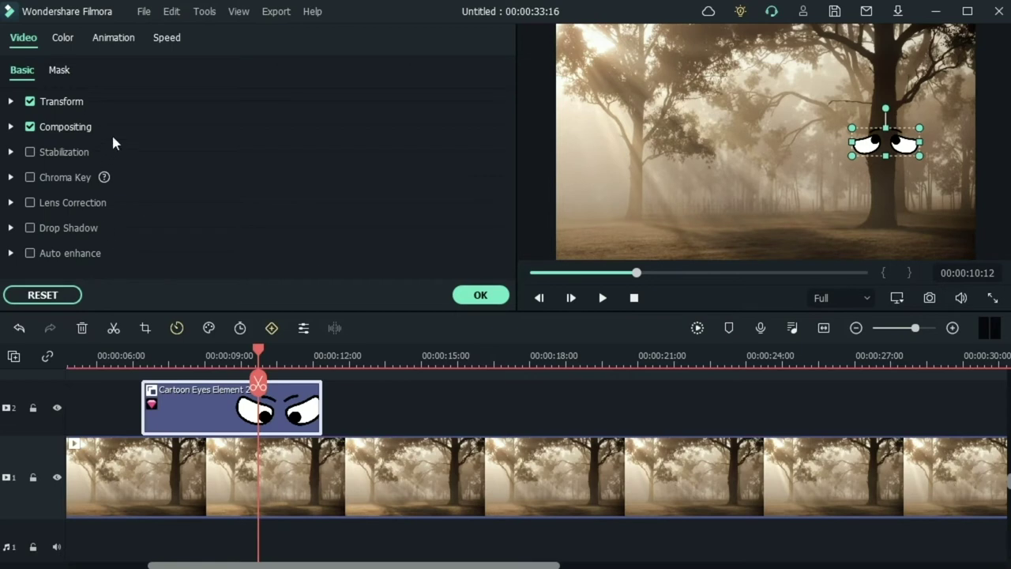
left_click(10, 101)
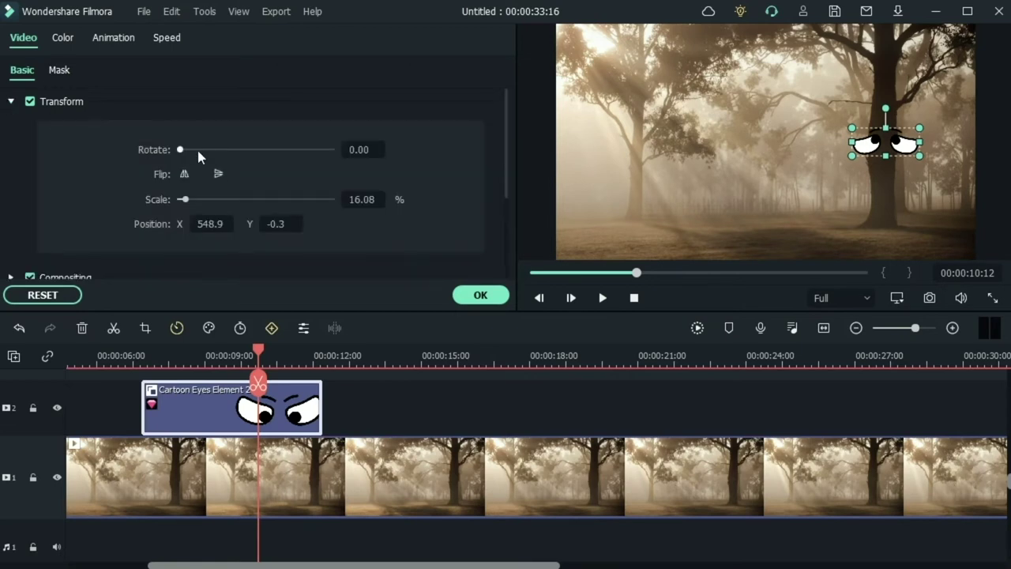
left_click_drag(197, 151, 444, 169)
left_click_drag(199, 203, 308, 215)
scroll(30, 234, "down", 3)
left_click(11, 140)
left_click(294, 187)
left_click(96, 188)
scroll(79, 218, "down", 2)
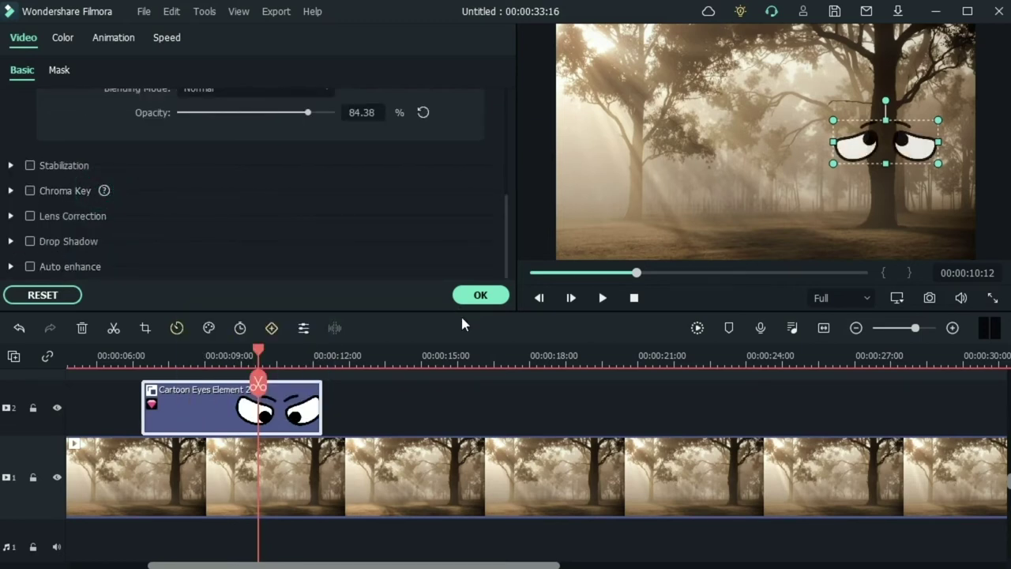
left_click(66, 295)
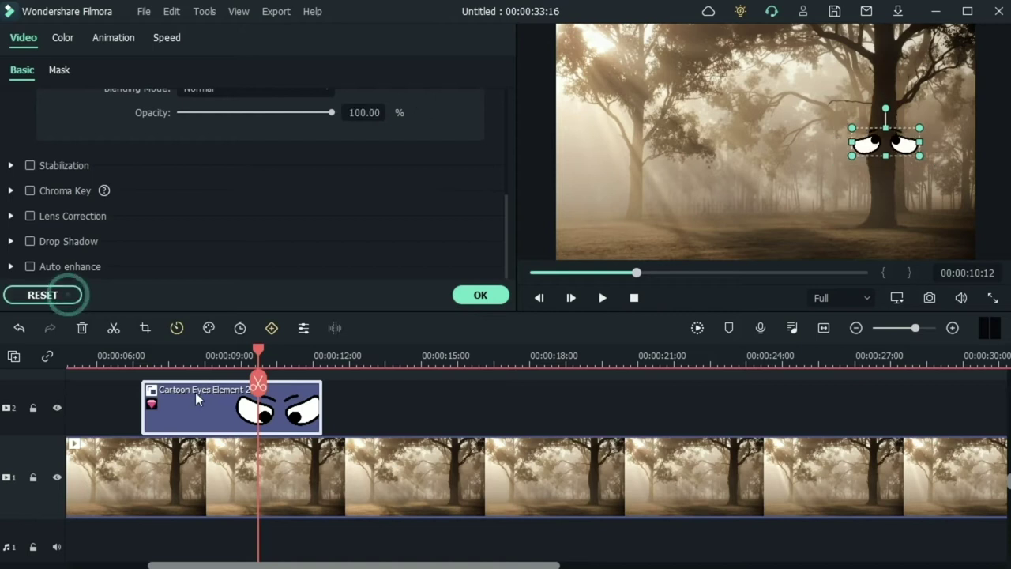
Delete the cartoon eyes from the timeline and look through the remaining element categories
left_click(81, 327)
scroll(75, 225, "down", 5)
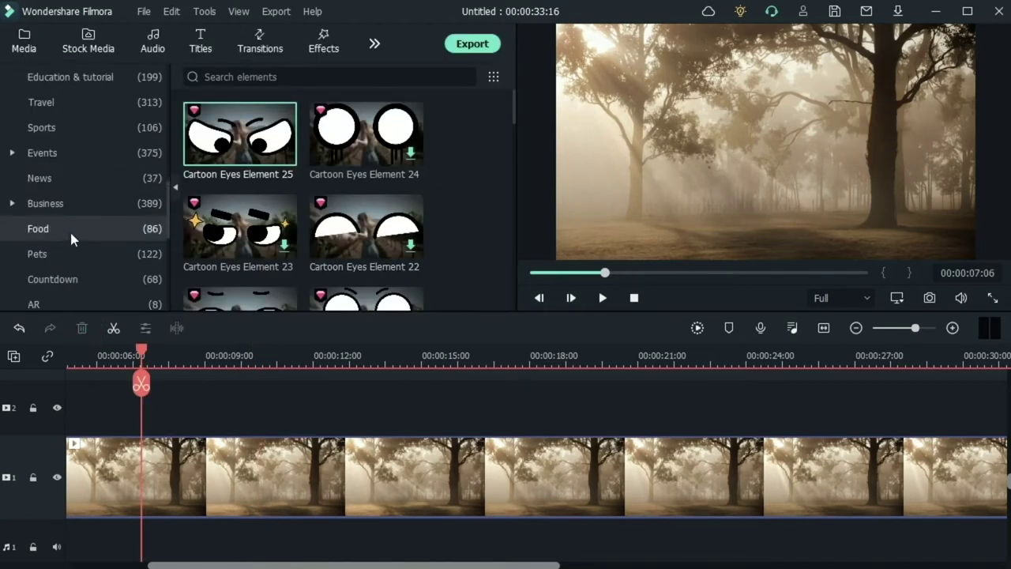
scroll(48, 181, "down", 5)
scroll(79, 237, "up", 10)
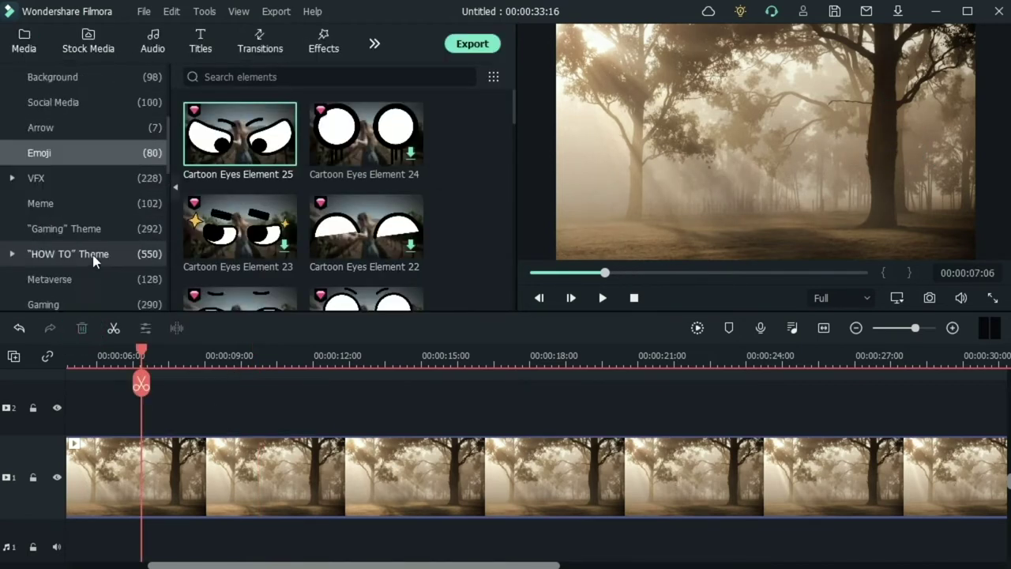
Open the split screen library and look through its Basic layouts
left_click(373, 44)
left_click(431, 81)
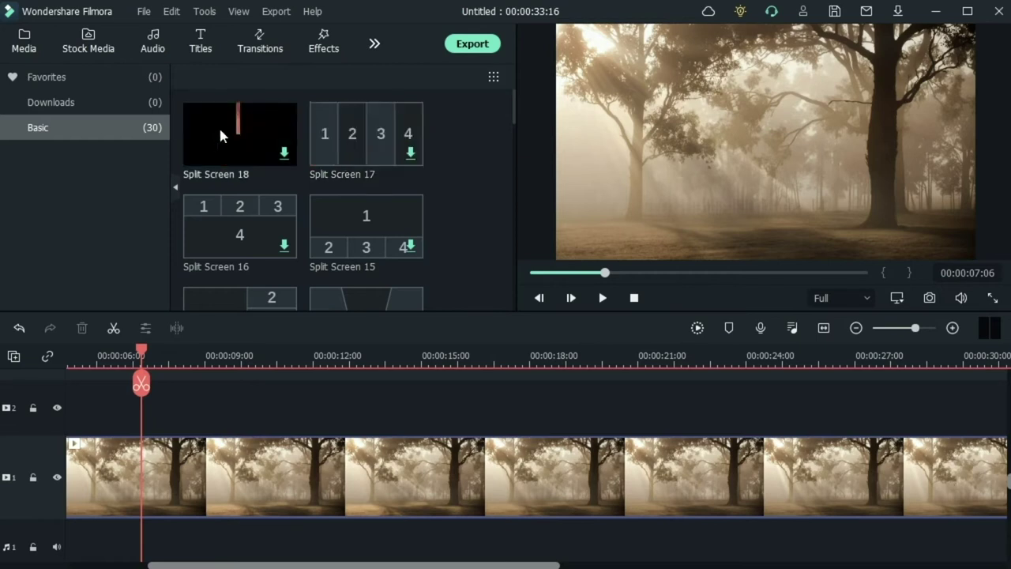
scroll(377, 212, "down", 6)
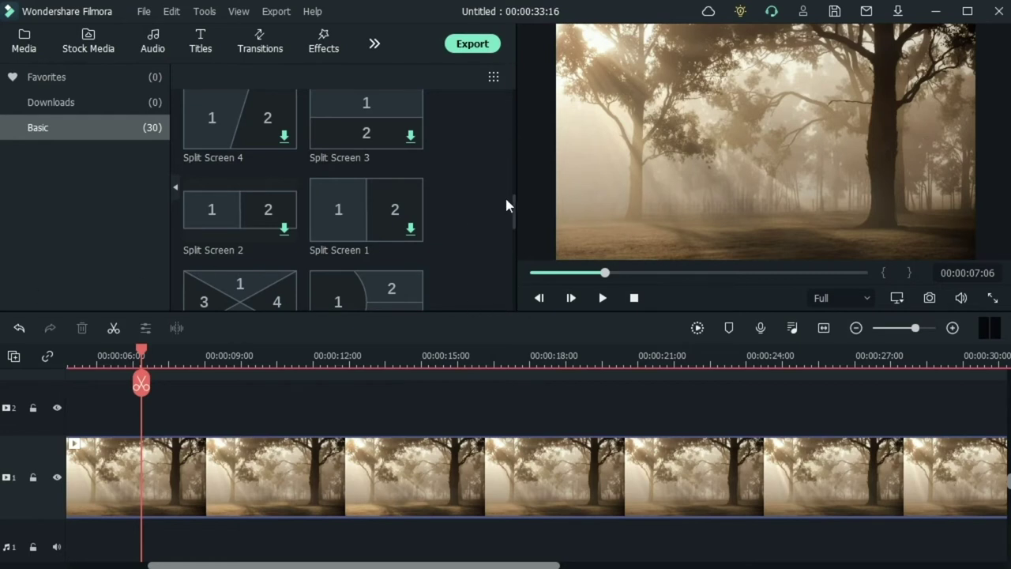
left_click_drag(514, 215, 552, 32)
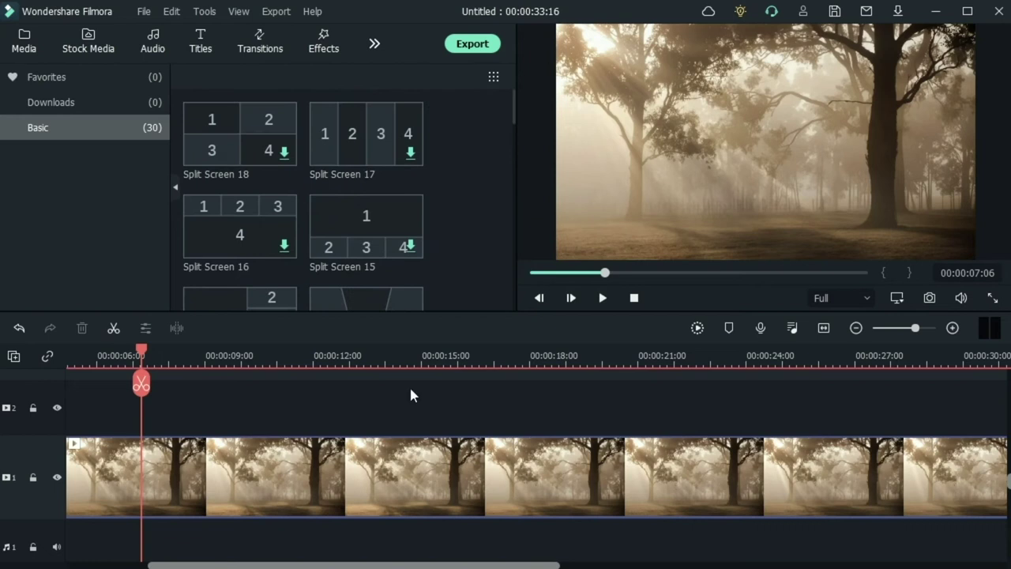
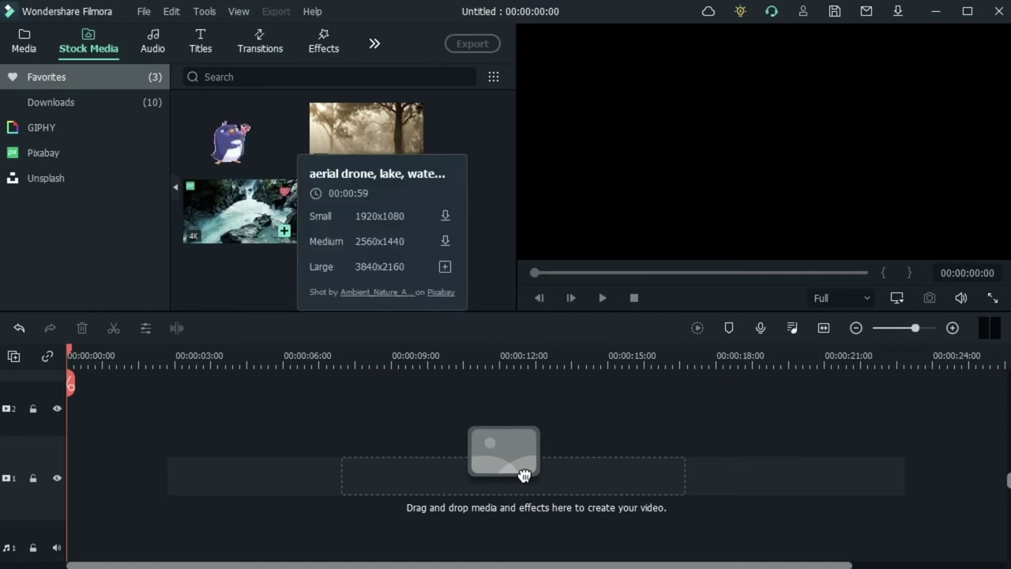
Place the favorite stock forest clip at the start of the first video track and trim it to about 15 seconds
mouse_move(386, 148)
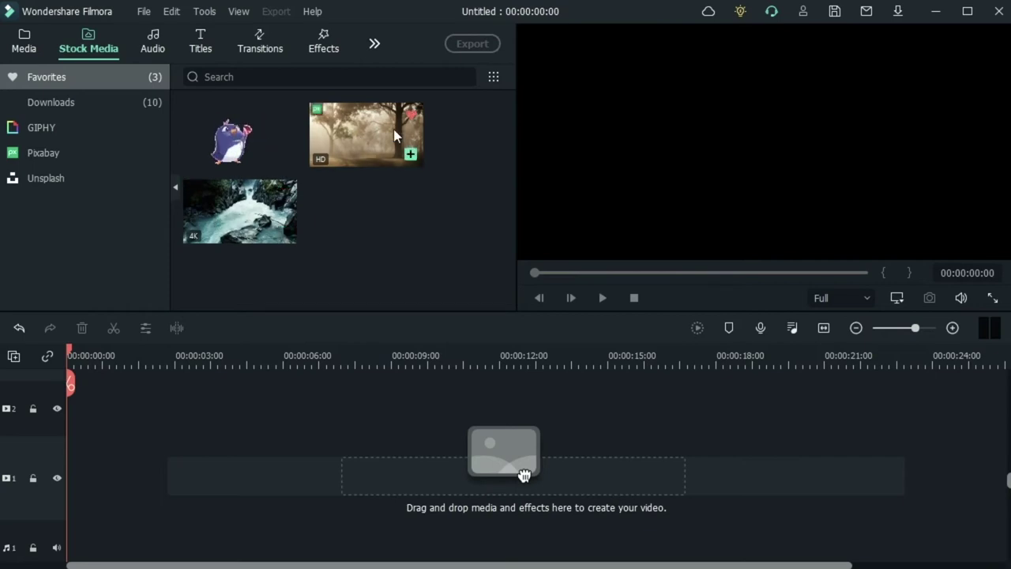
mouse_move(353, 124)
left_click_drag(347, 129, 71, 483)
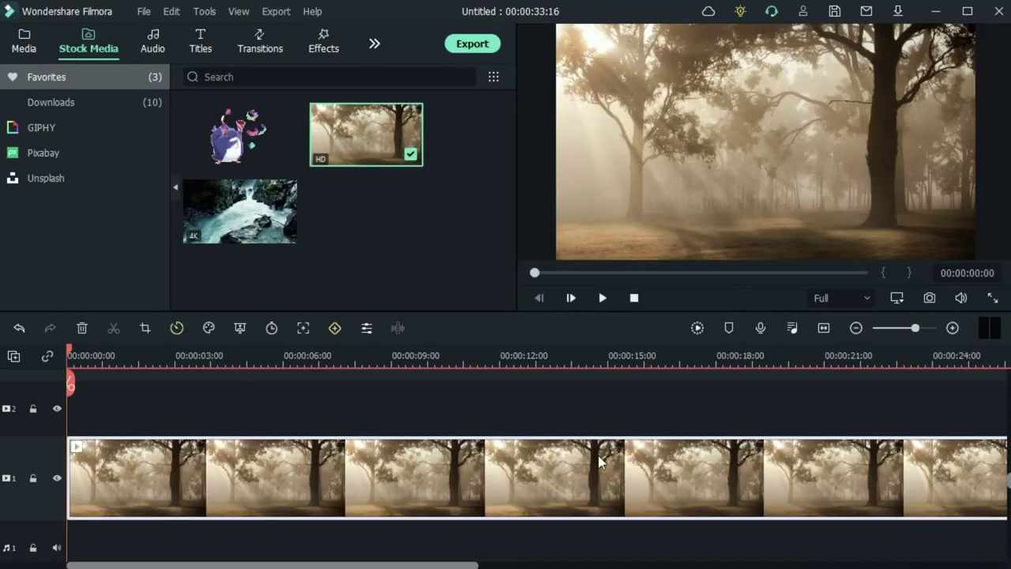
left_click(856, 328)
left_click(857, 327)
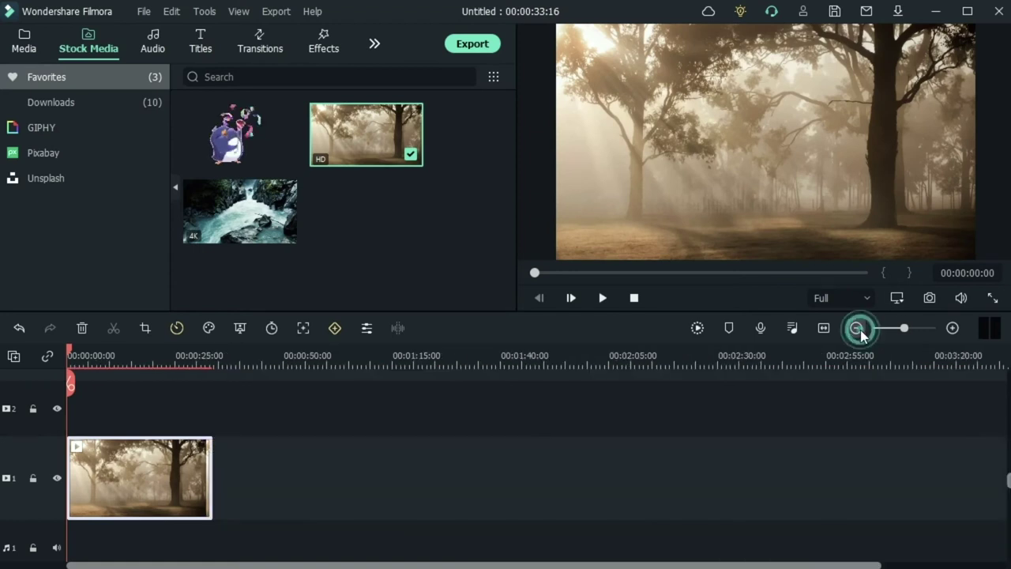
left_click_drag(212, 474, 132, 478)
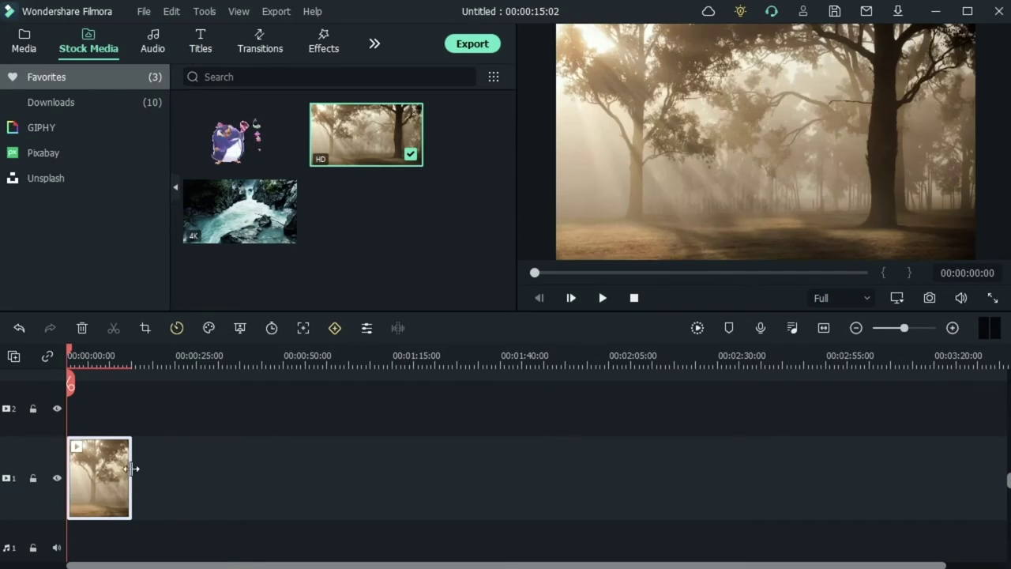
Append the favorite stock waterfall clip after the forest clip and cut away everything past 00:00:37:03
mouse_move(204, 208)
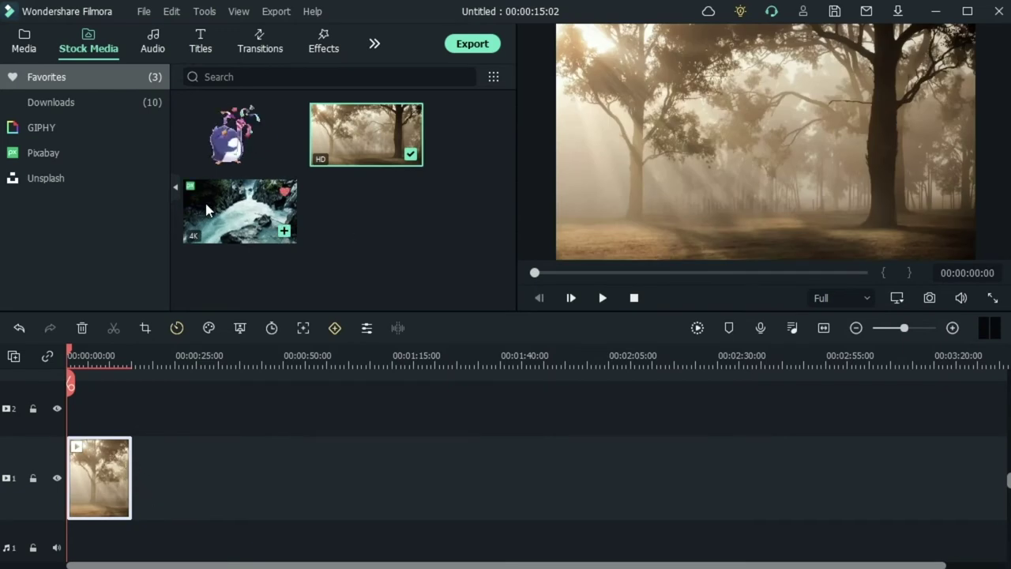
left_click_drag(204, 209, 128, 527)
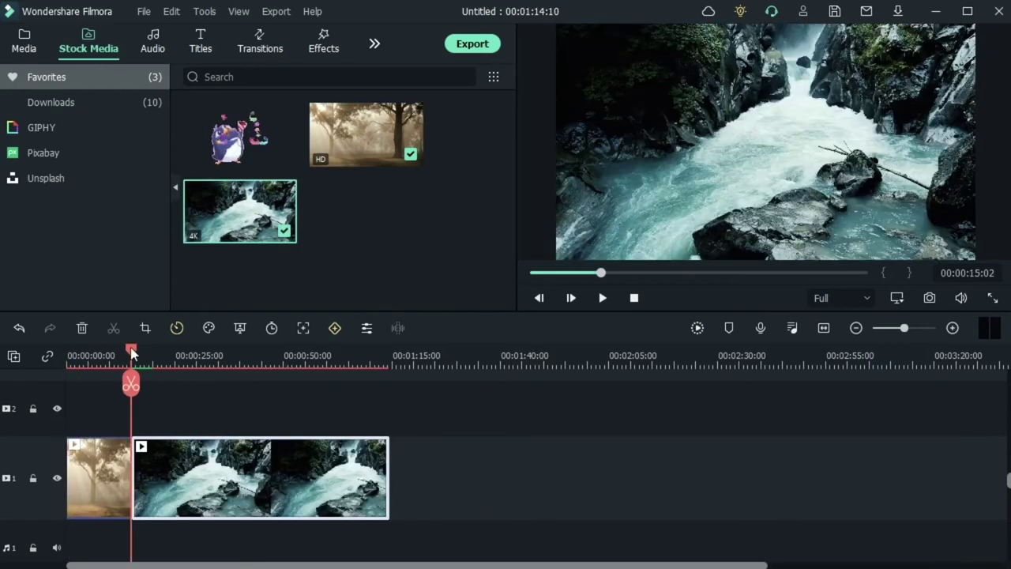
left_click_drag(132, 356, 229, 383)
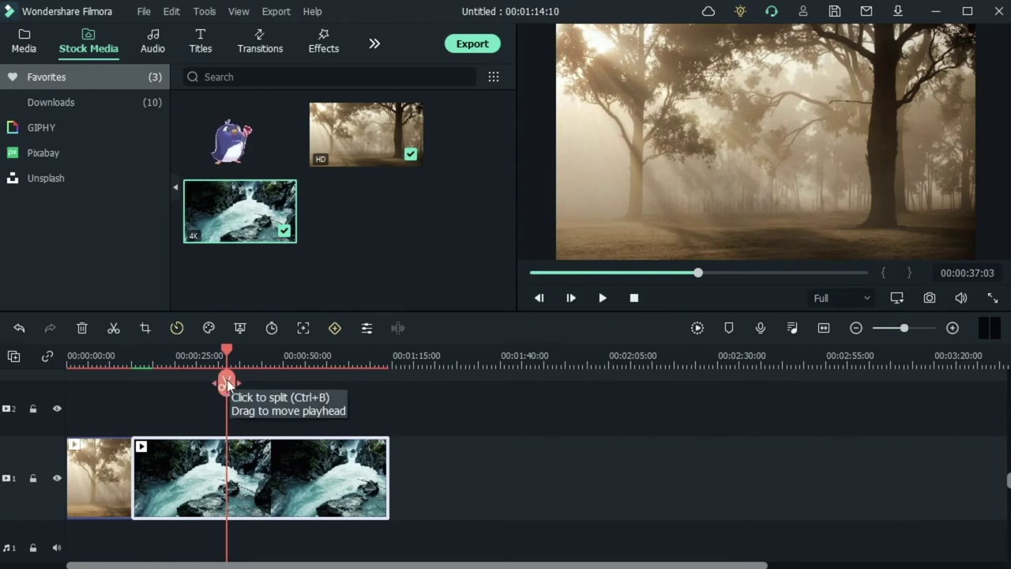
left_click(227, 383)
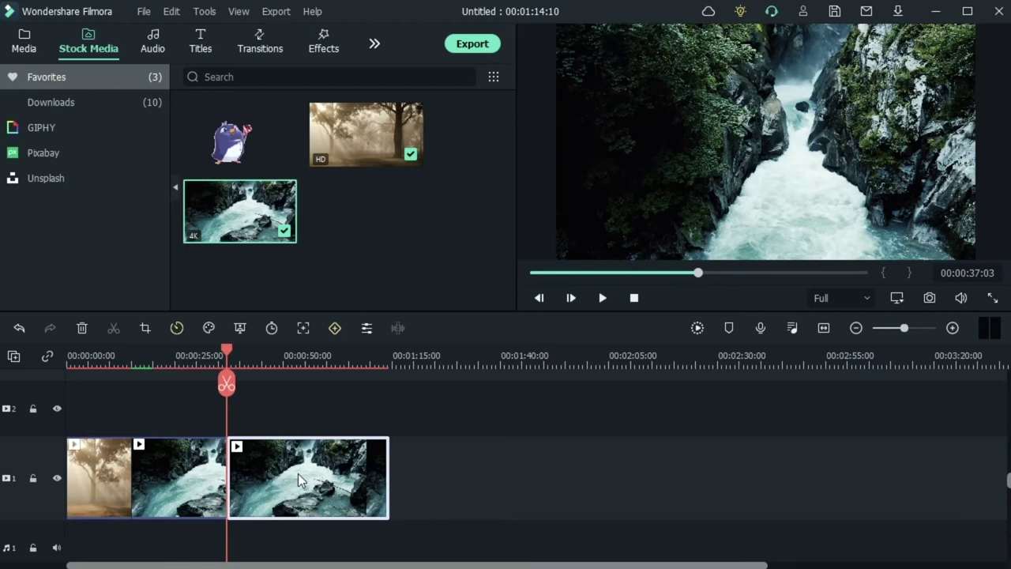
key("Delete")
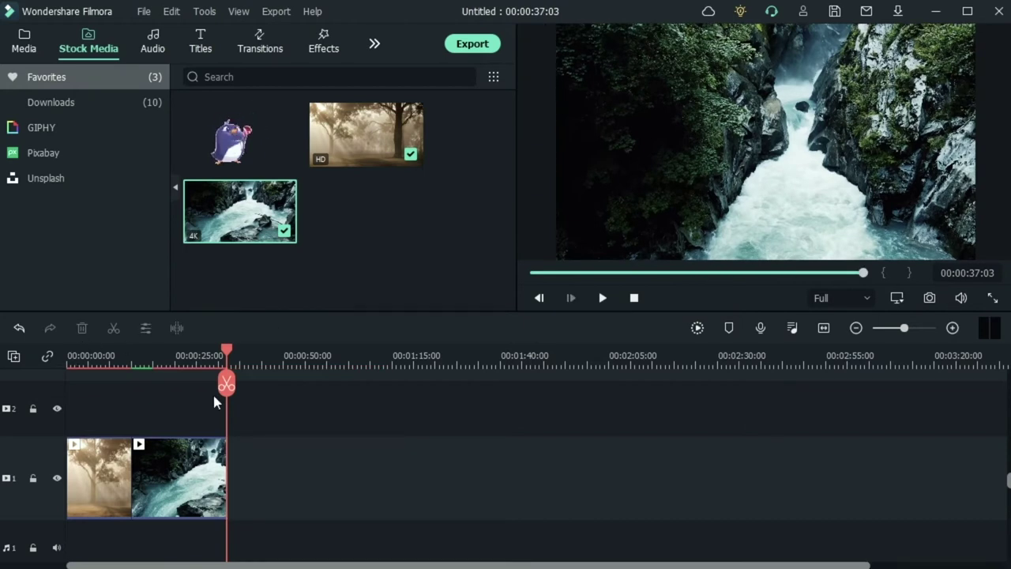
Scrub through both clips and play across the cut between the forest and the waterfall
left_click_drag(226, 349, 56, 410)
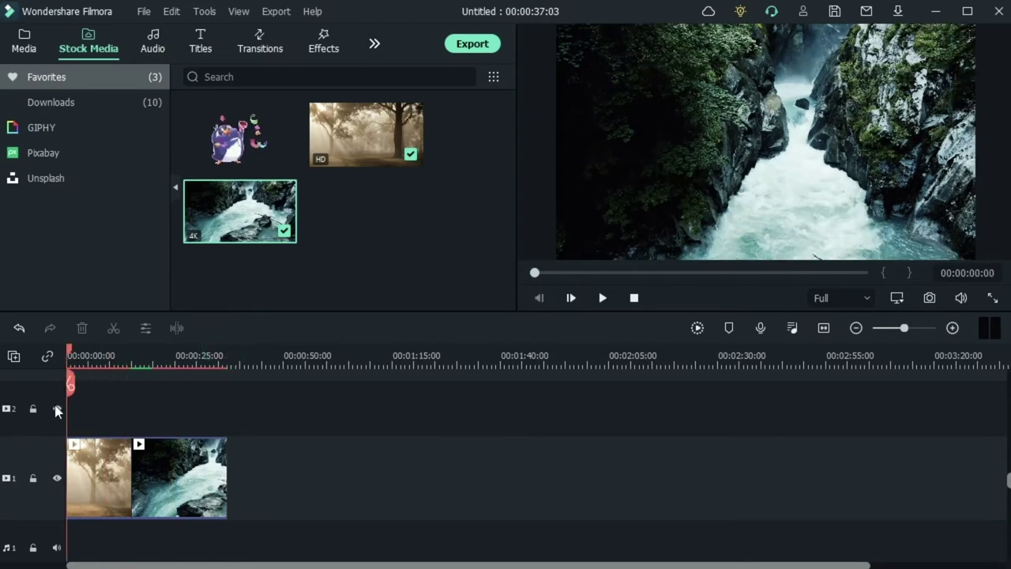
left_click(184, 353)
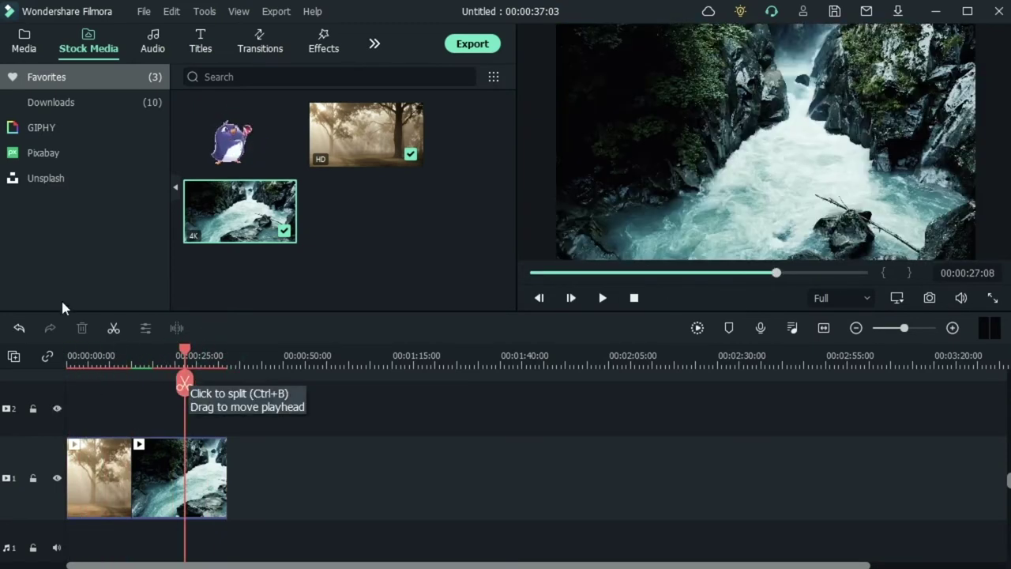
left_click_drag(184, 351, 127, 371)
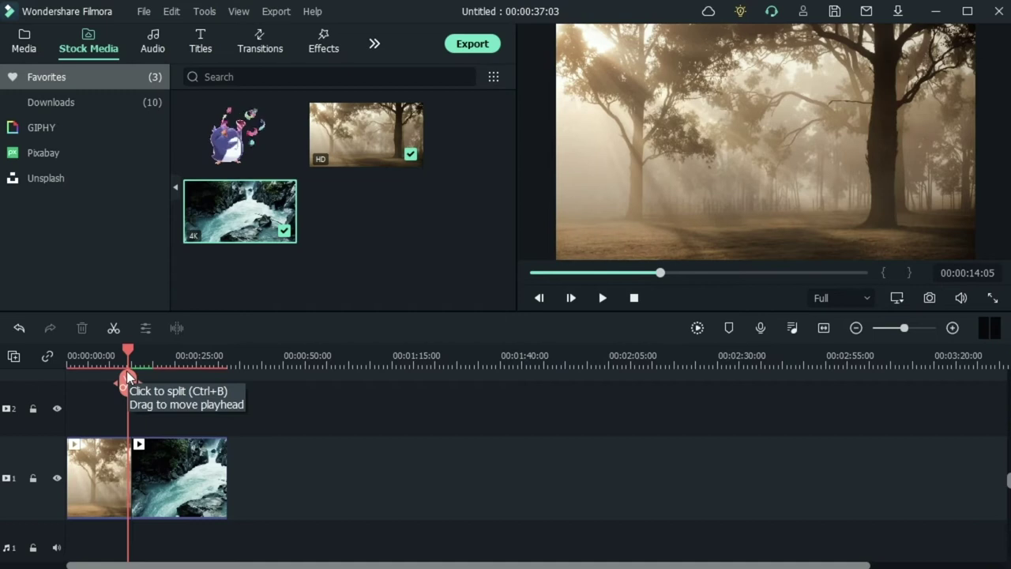
key("space")
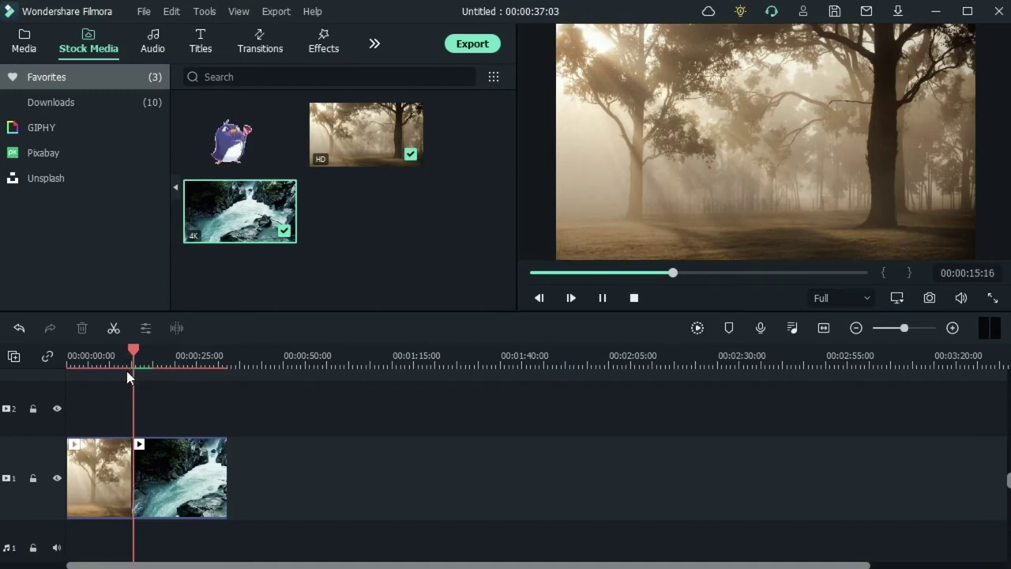
key("space")
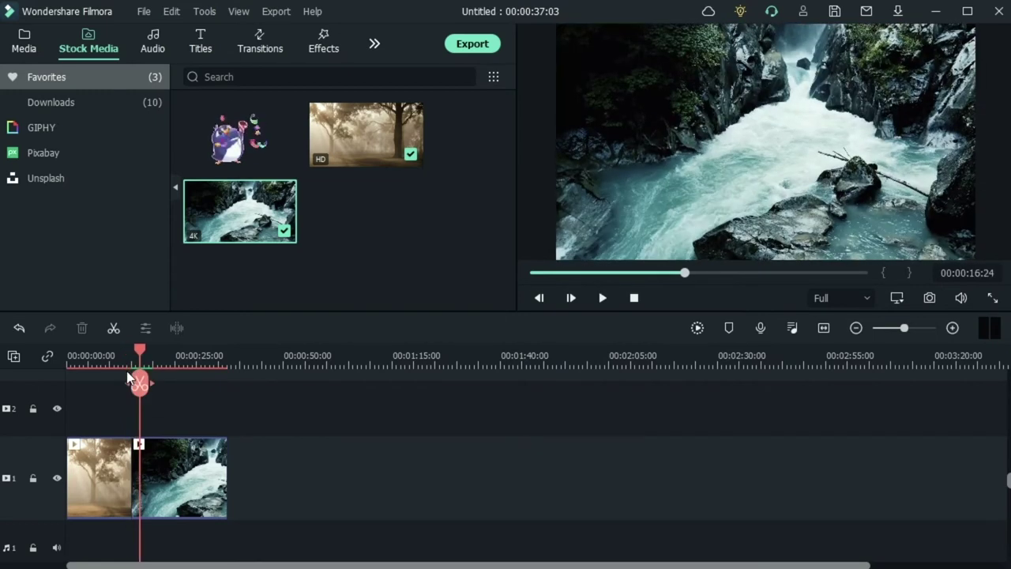
Add a Travel Memories transition from the Basic category between the forest and waterfall clips
left_click(269, 41)
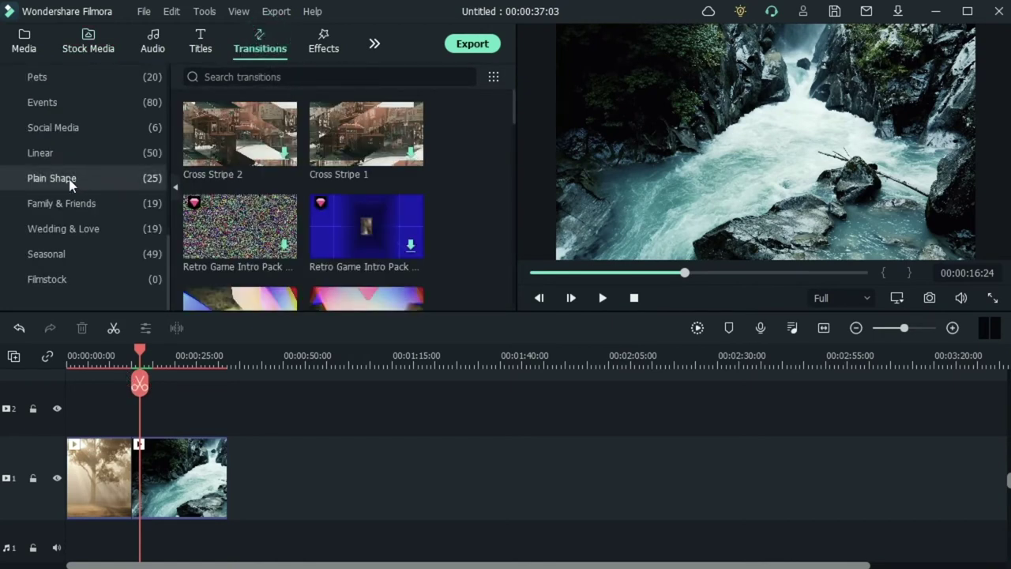
scroll(76, 132, "up", 10)
scroll(83, 140, "up", 2)
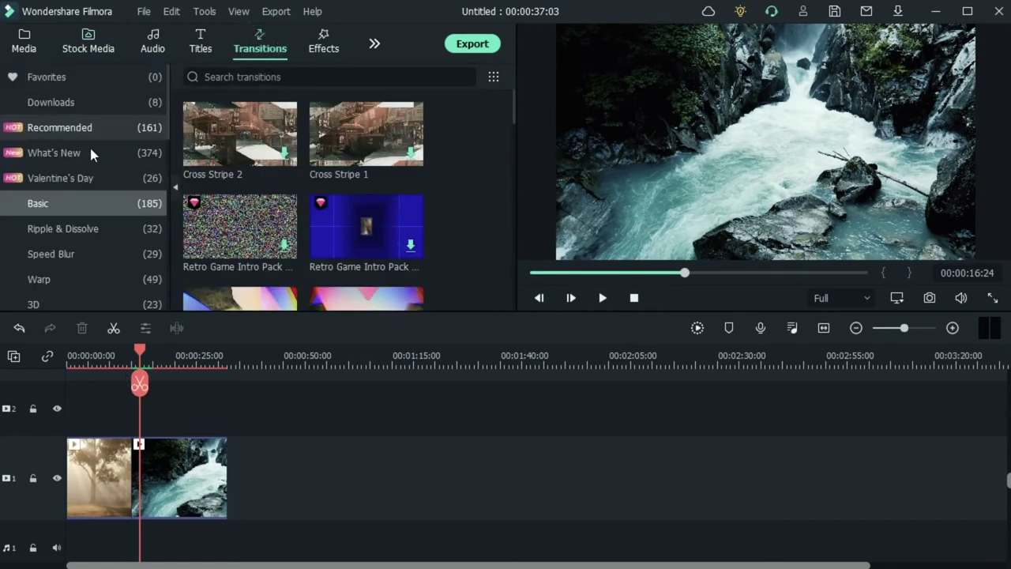
left_click(84, 212)
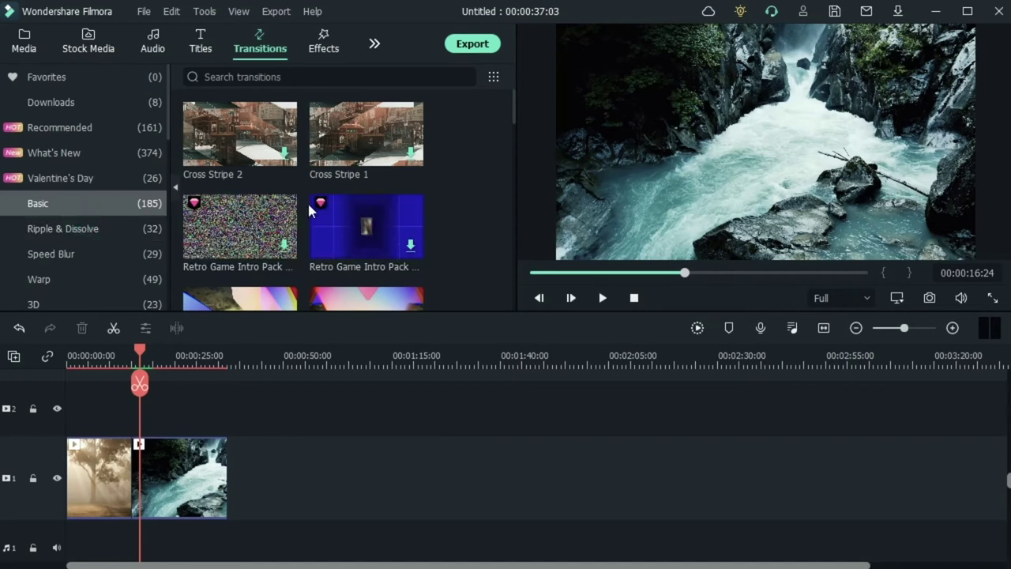
scroll(254, 136, "down", 15)
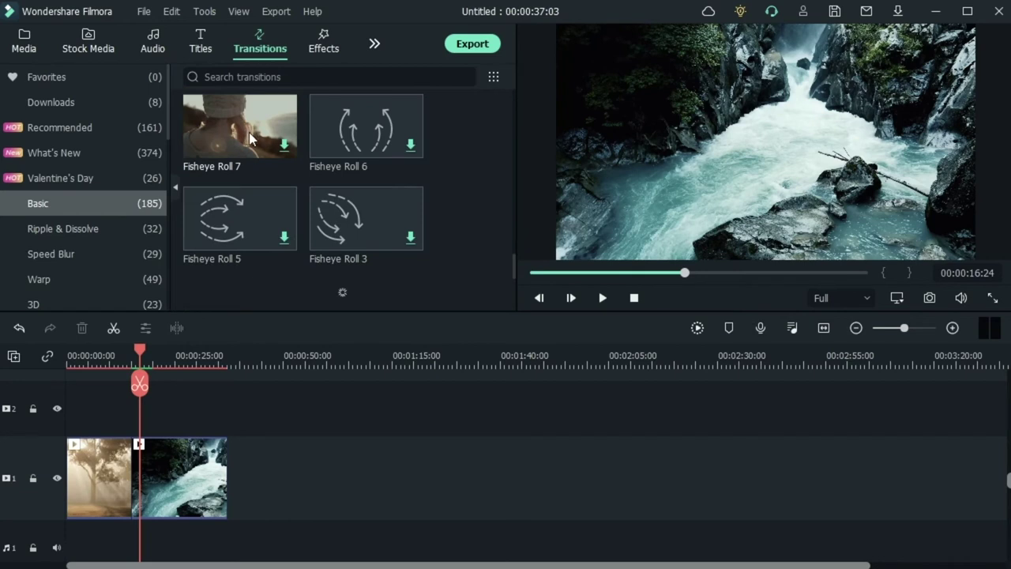
scroll(293, 235, "down", 3)
scroll(294, 231, "down", 6)
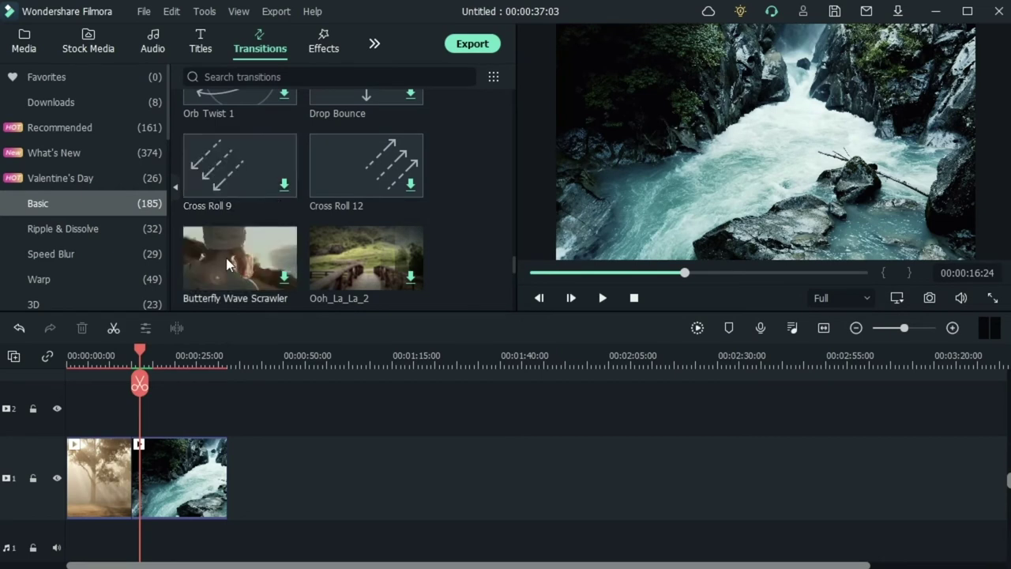
scroll(232, 248, "down", 3)
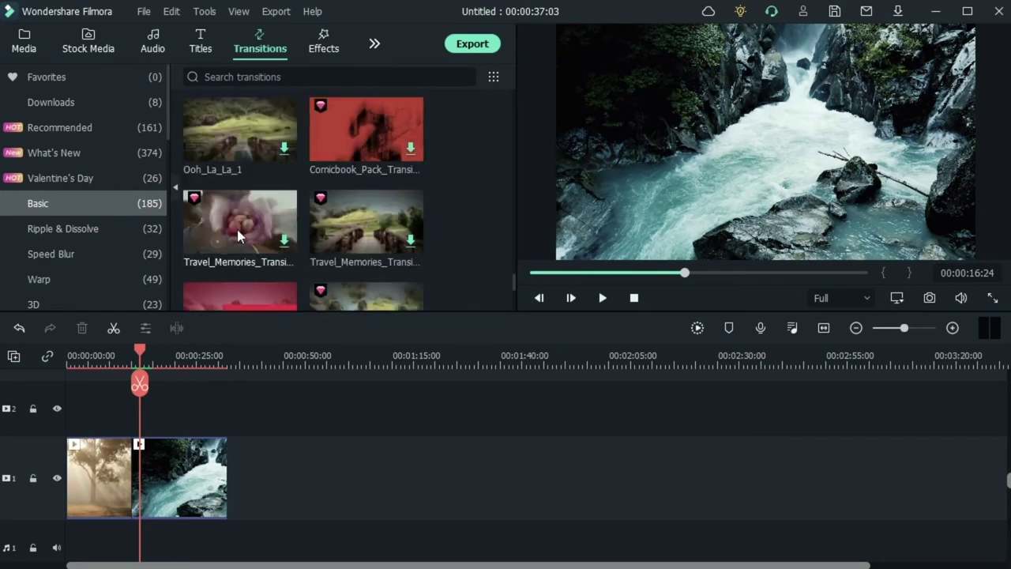
scroll(237, 229, "down", 2)
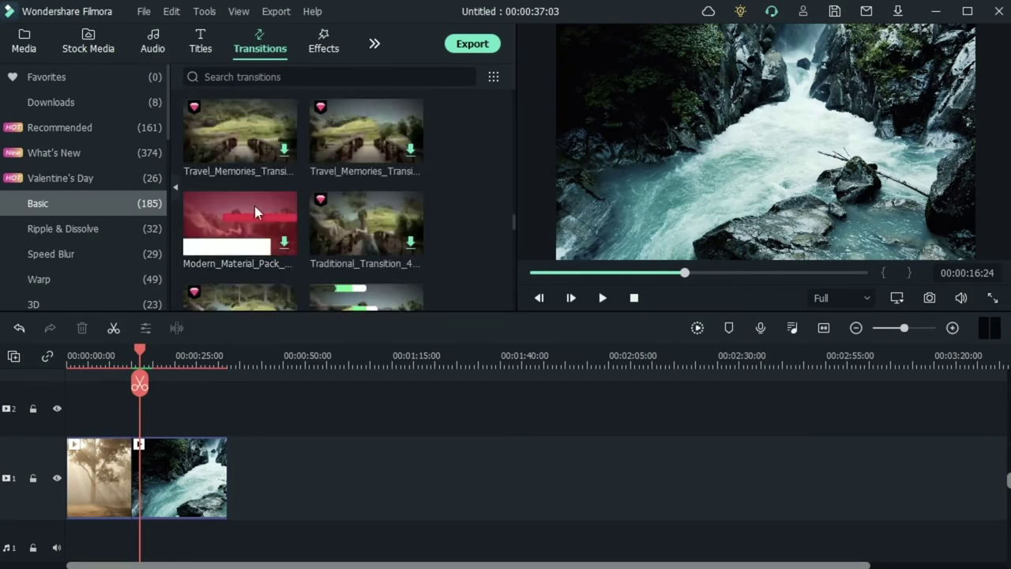
left_click_drag(244, 135, 135, 476)
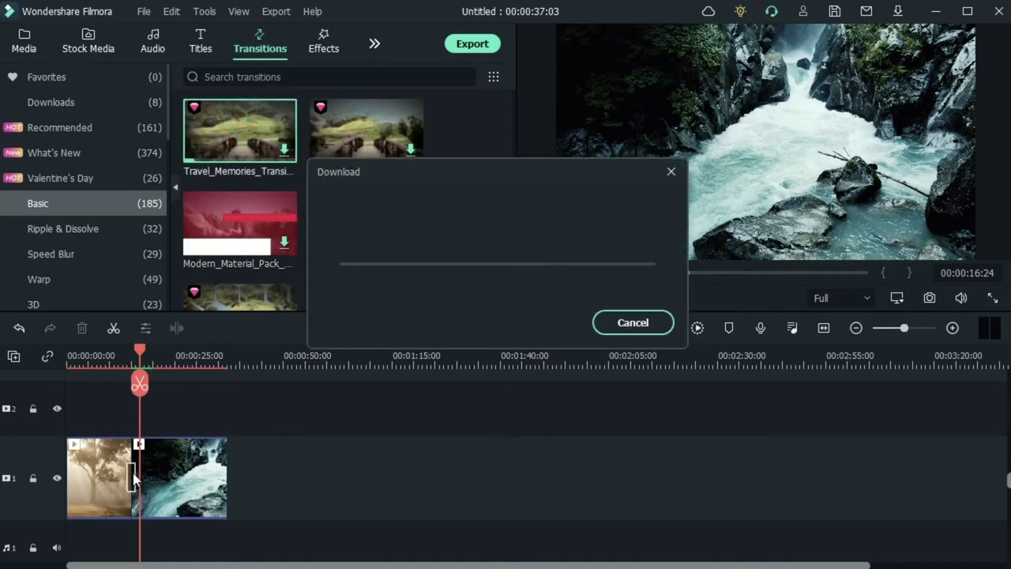
Scrub back over the new transition to the start of the timeline
scroll(215, 378, "up", 1)
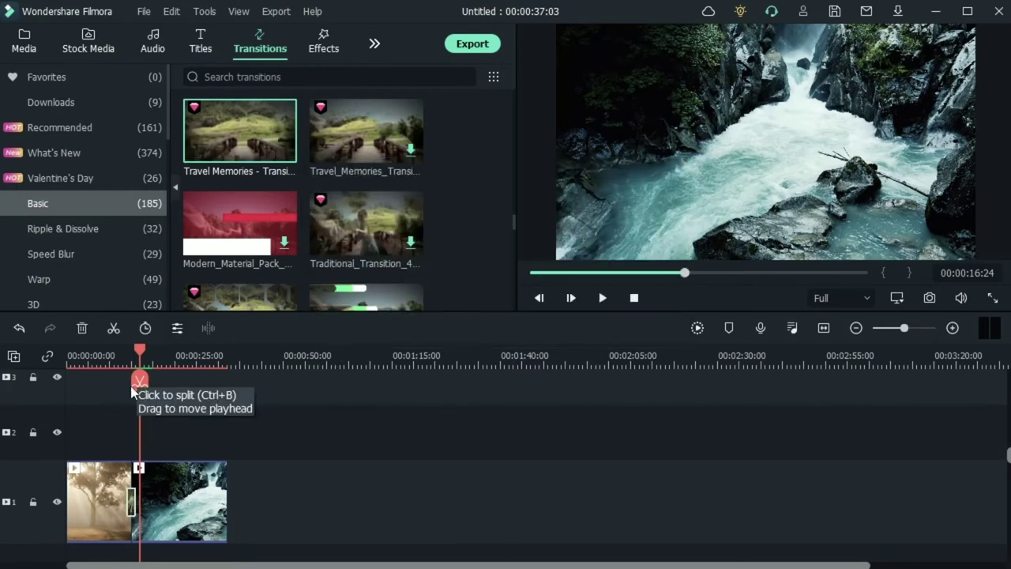
left_click_drag(139, 353, 50, 380)
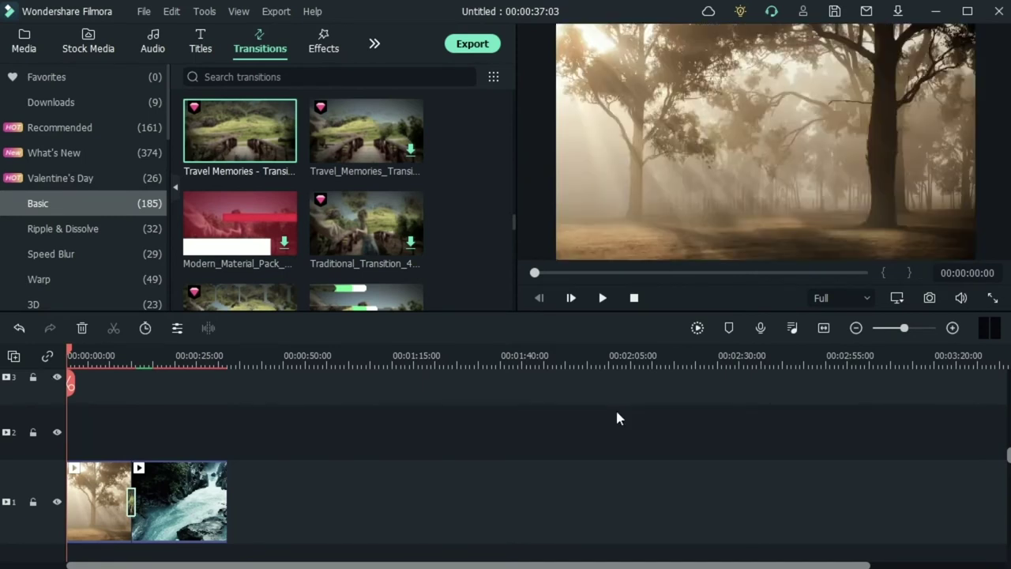
scroll(618, 417, "down", 1)
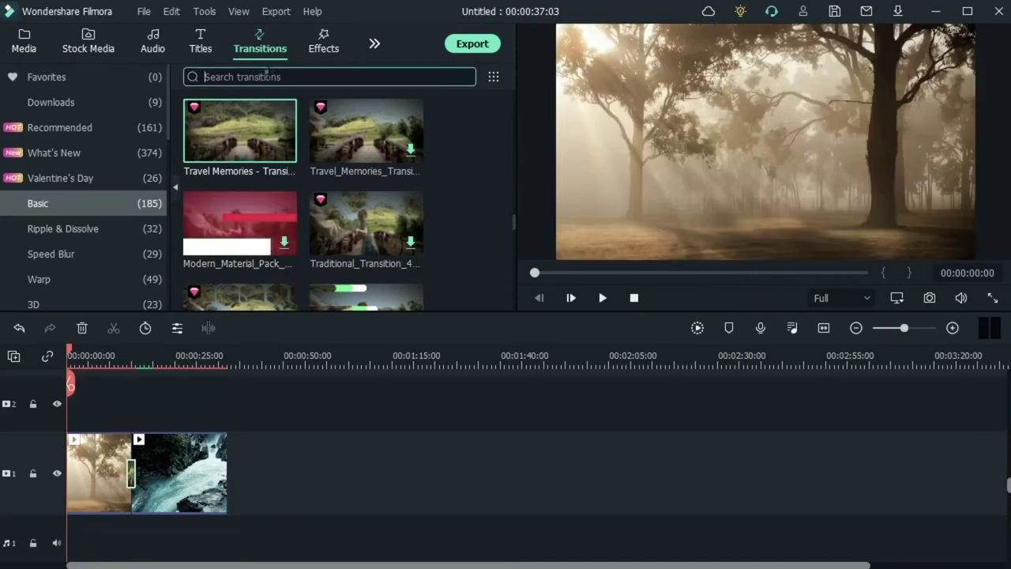
Search the transitions for "fade" and add the Fade transition at the forest clip's start and the waterfall clip's end
left_click(264, 75)
type("fade")
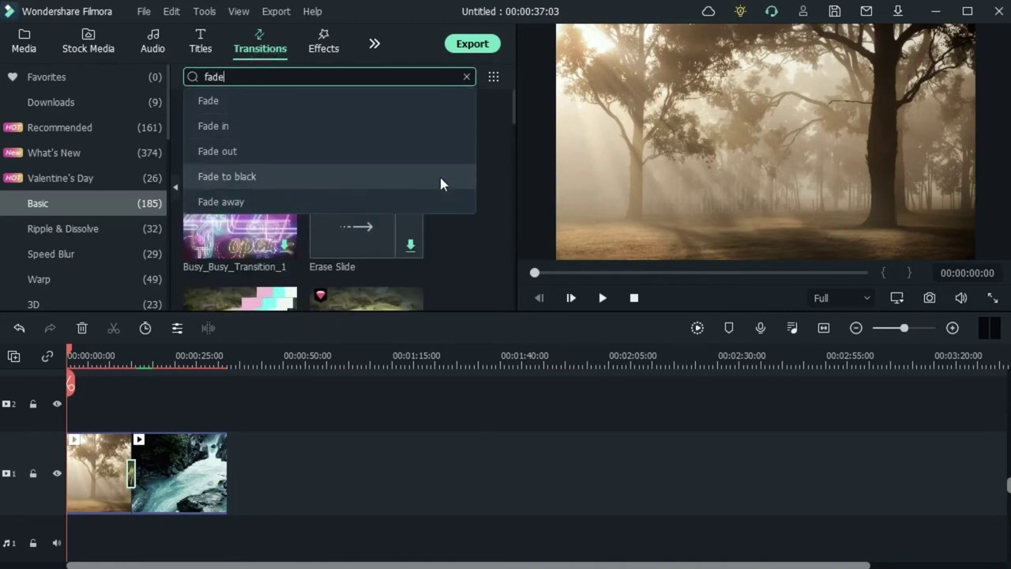
left_click(492, 237)
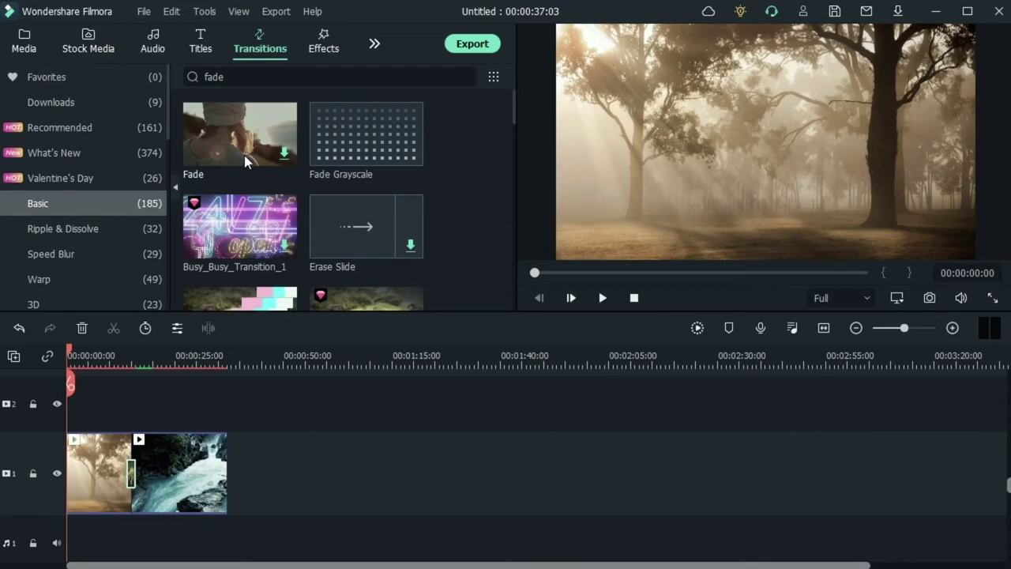
left_click_drag(241, 126, 66, 452)
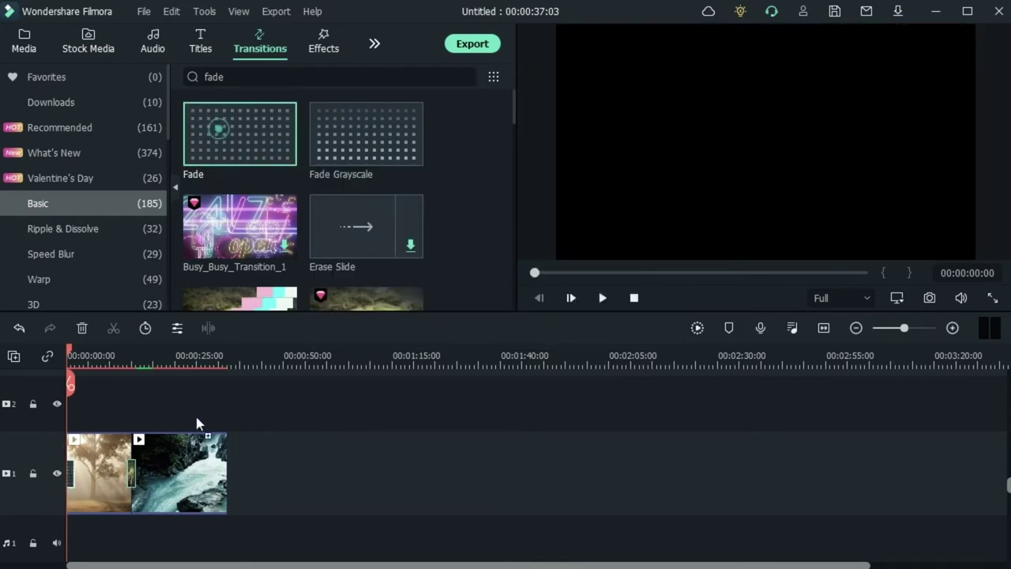
left_click(214, 455)
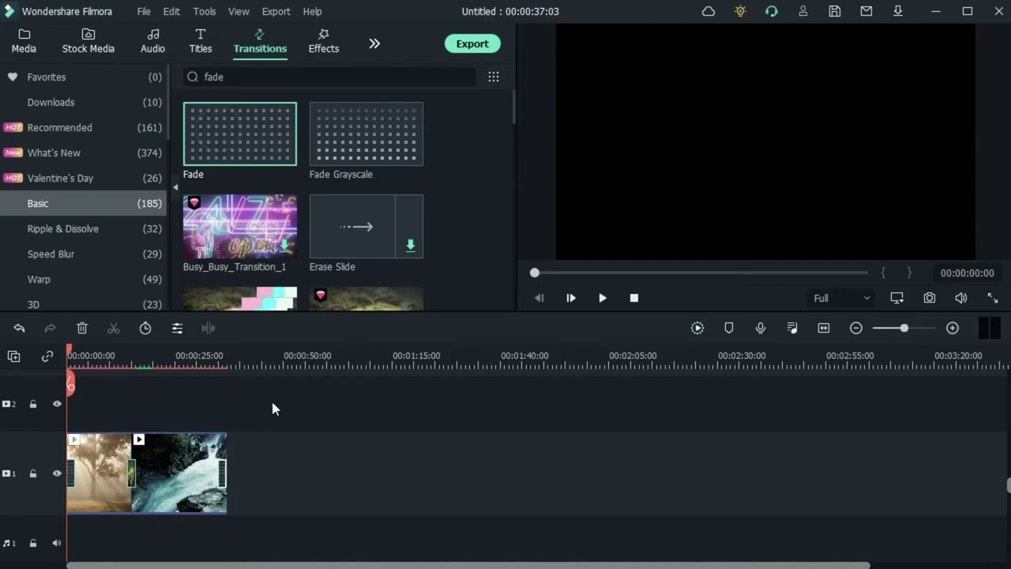
Set the duration of the transition between the two clips to 00:00:05:00 and apply it to all transitions
double_click(133, 474)
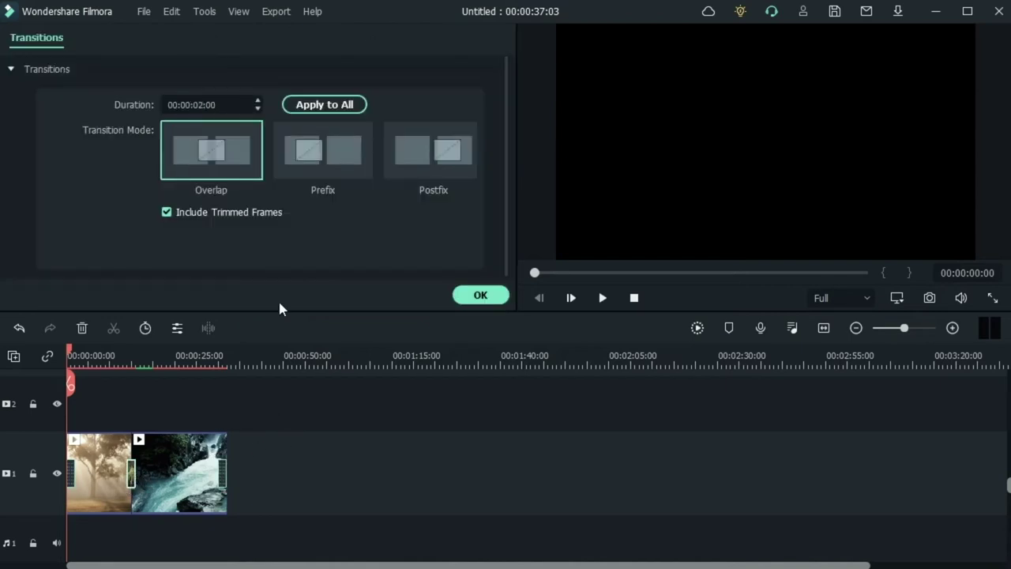
left_click(196, 101)
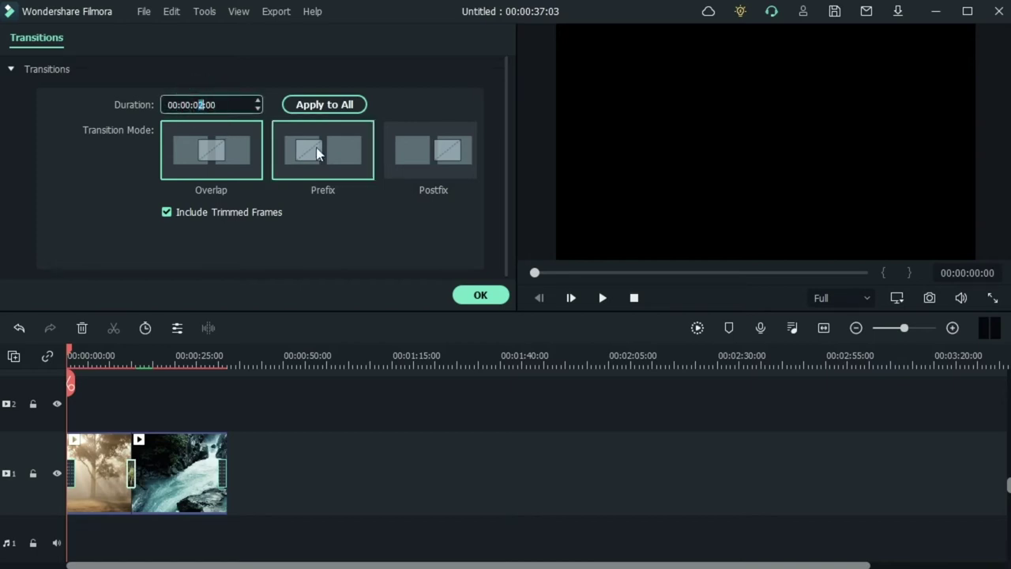
type("50")
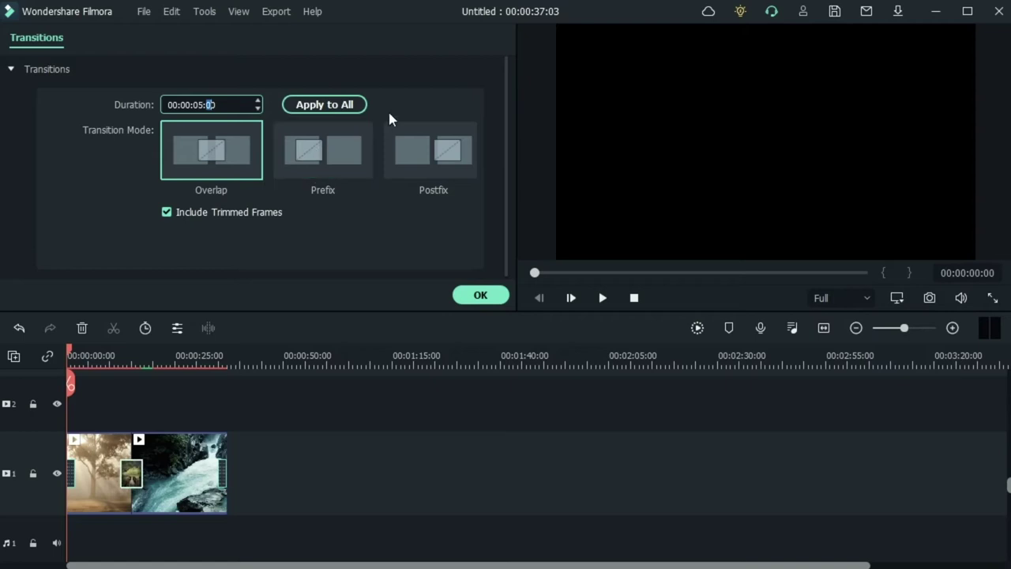
left_click(398, 102)
left_click(325, 106)
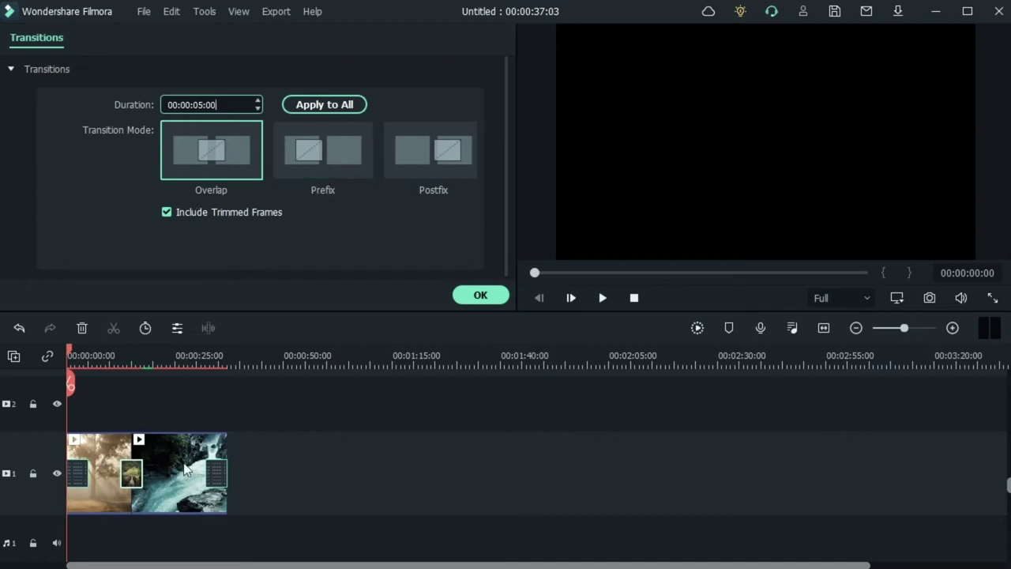
Try the Prefix and Postfix modes on the middle transition, set it back to Overlap and accept the settings
left_click(316, 148)
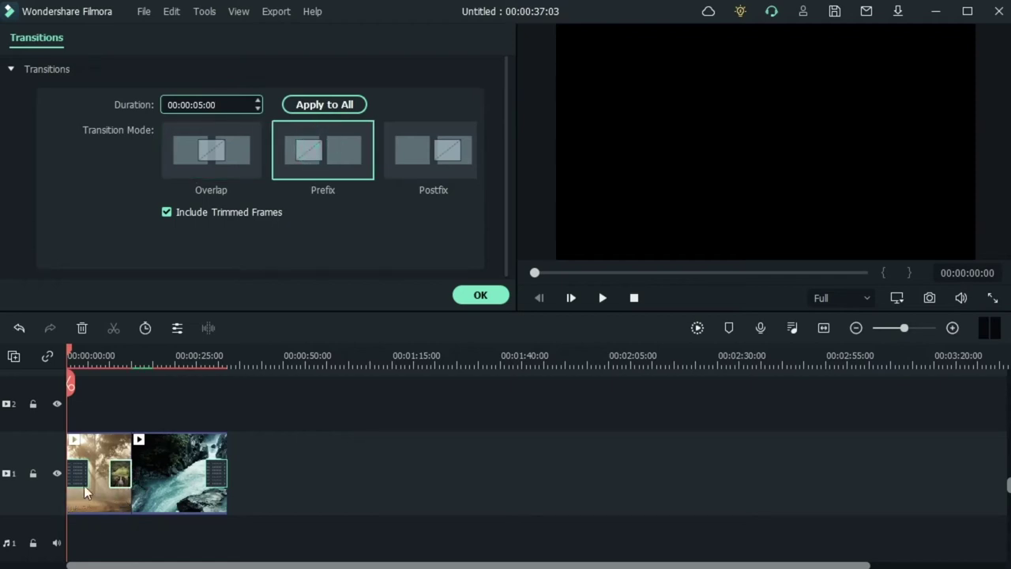
left_click(439, 172)
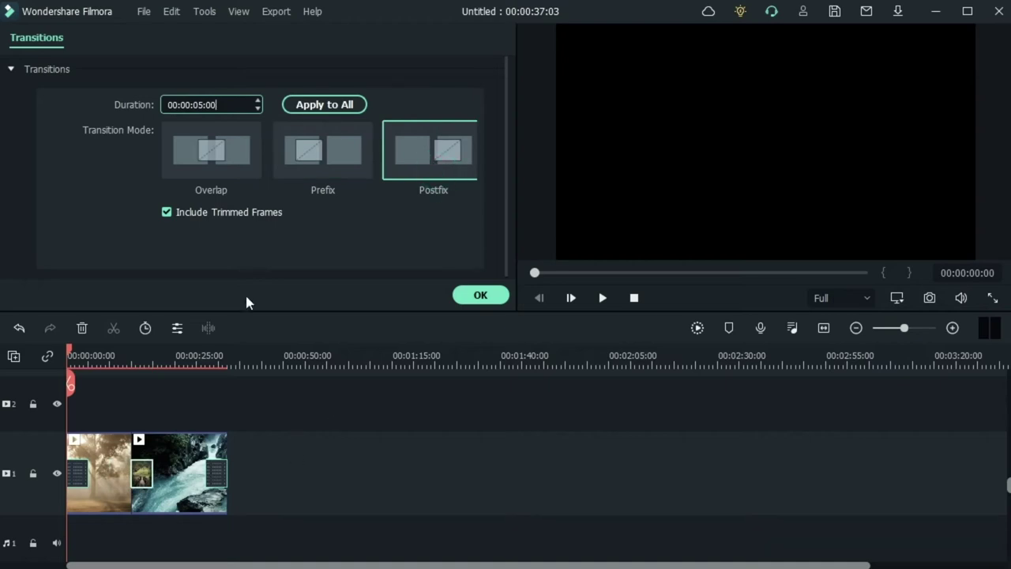
left_click(210, 149)
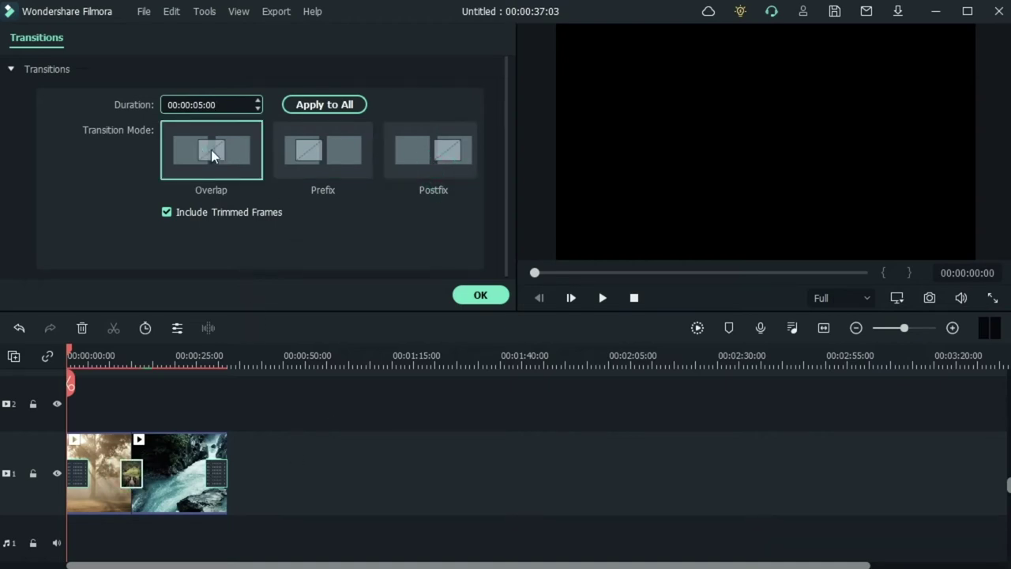
left_click(470, 295)
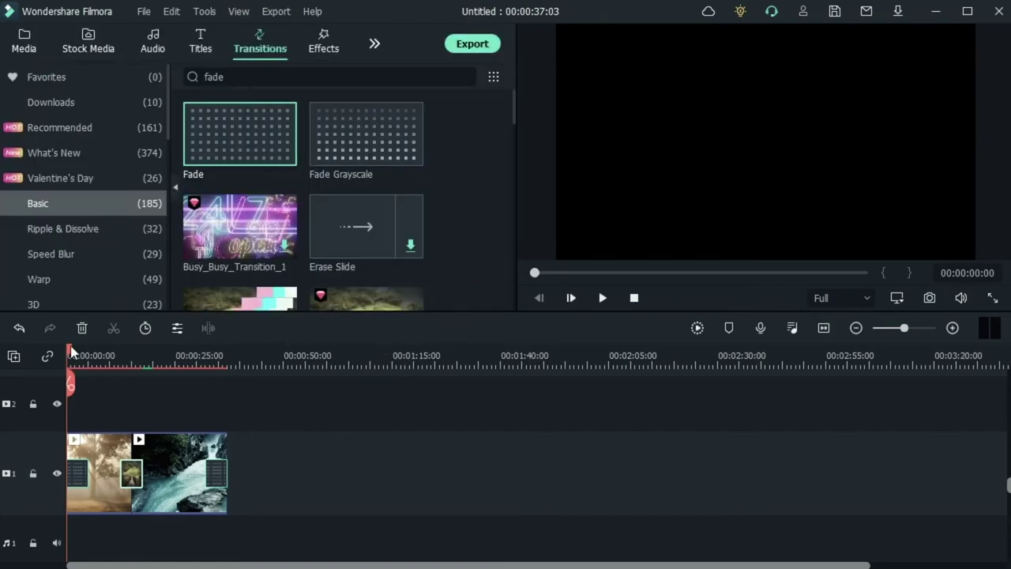
Lengthen the forest clip and the waterfall clip so the project ends at 00:01:01:07, and return the playhead to the start
left_click_drag(69, 351, 111, 380)
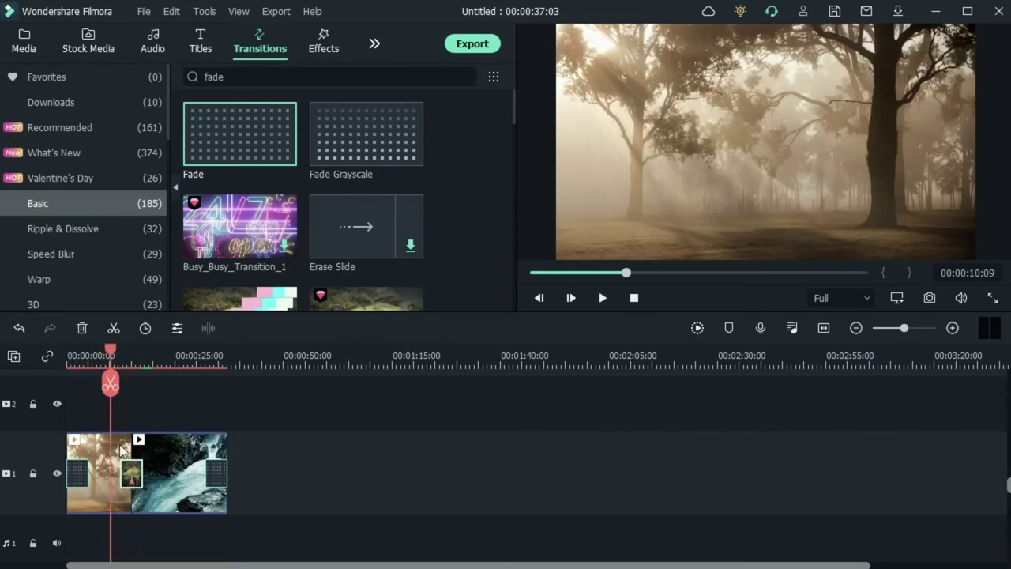
left_click(126, 449)
left_click_drag(132, 450, 185, 454)
left_click(211, 448)
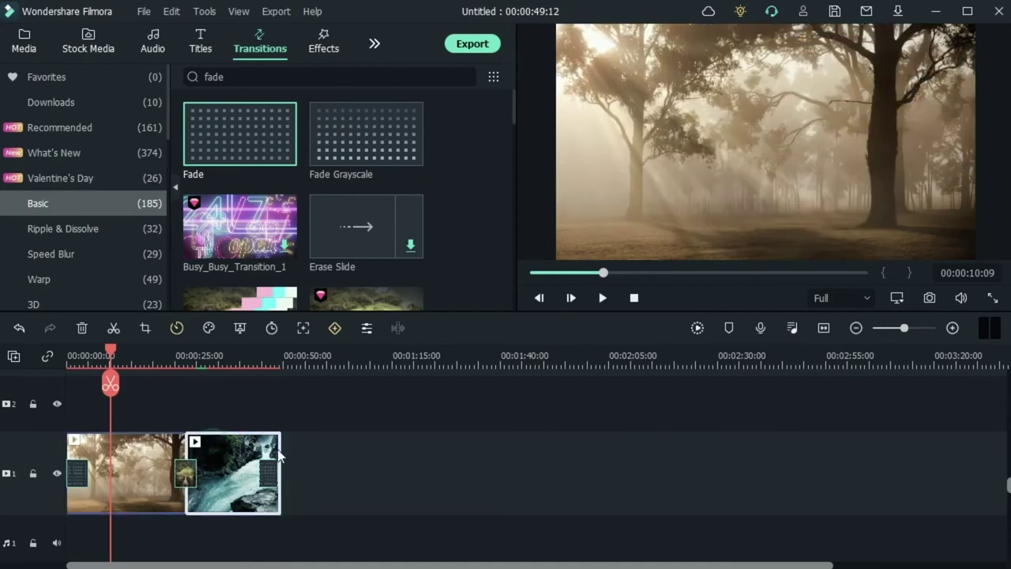
left_click_drag(282, 447, 332, 454)
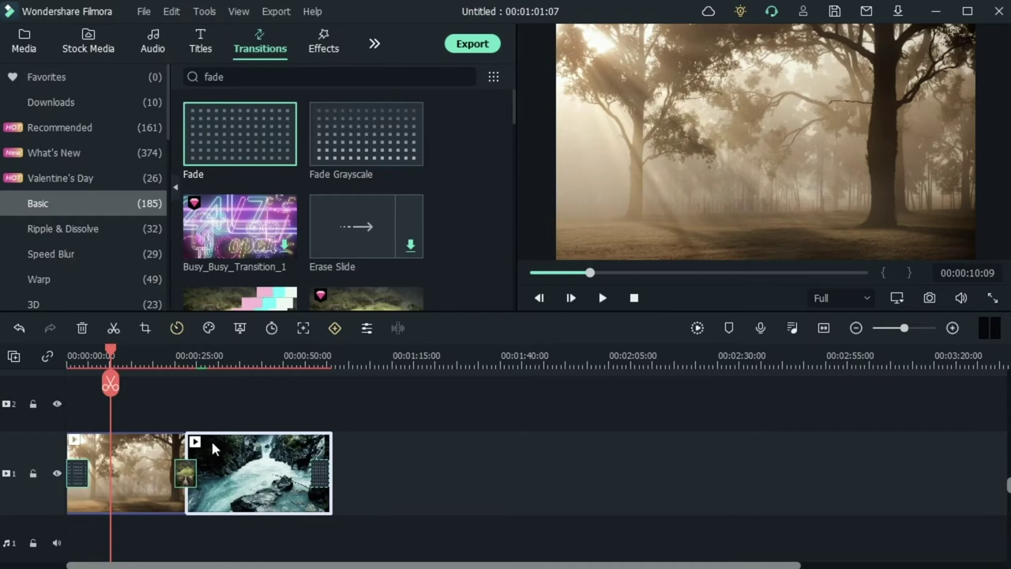
left_click(121, 360)
left_click_drag(122, 350, 45, 400)
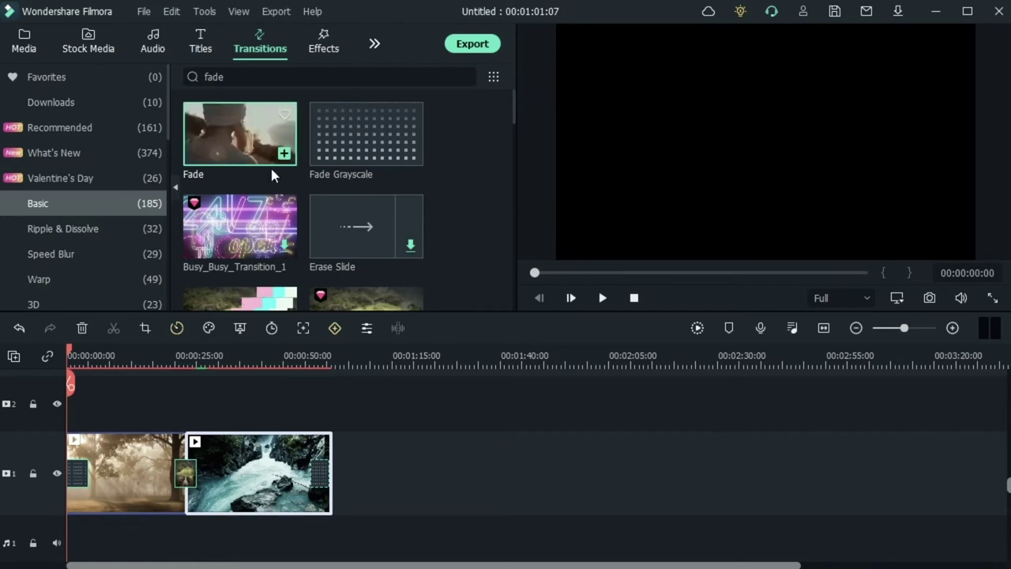
Add the Beautifu Memories LUT effect at the start of video track 2 and stretch it over both clips
left_click(323, 43)
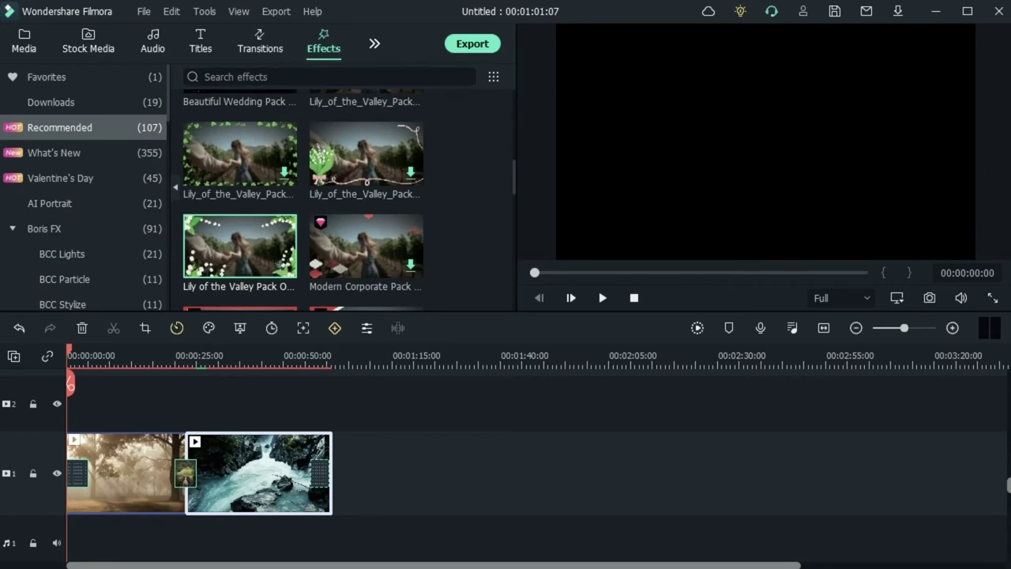
scroll(84, 249, "down", 6)
left_click(94, 233)
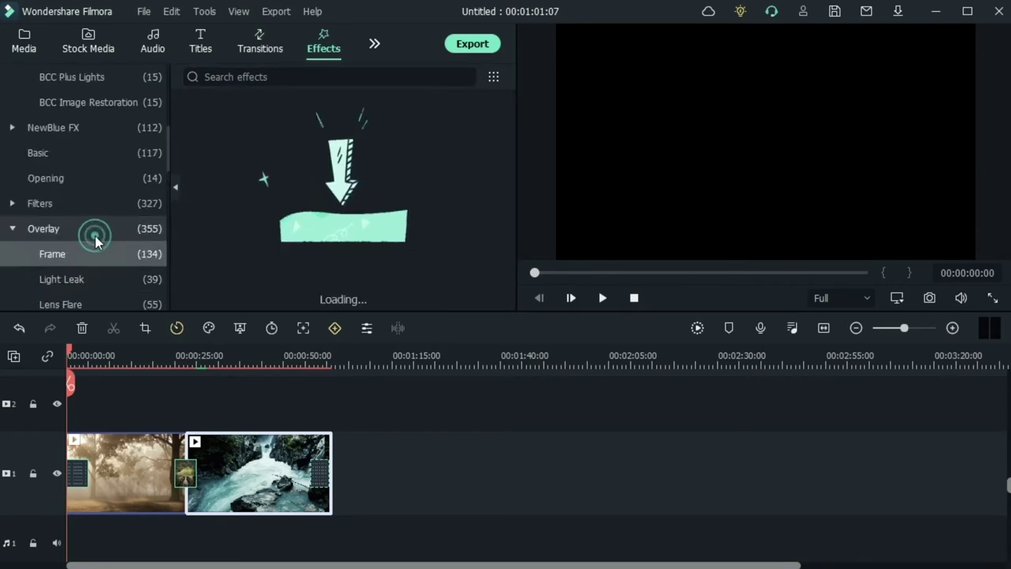
scroll(77, 280, "down", 5)
left_click(82, 203)
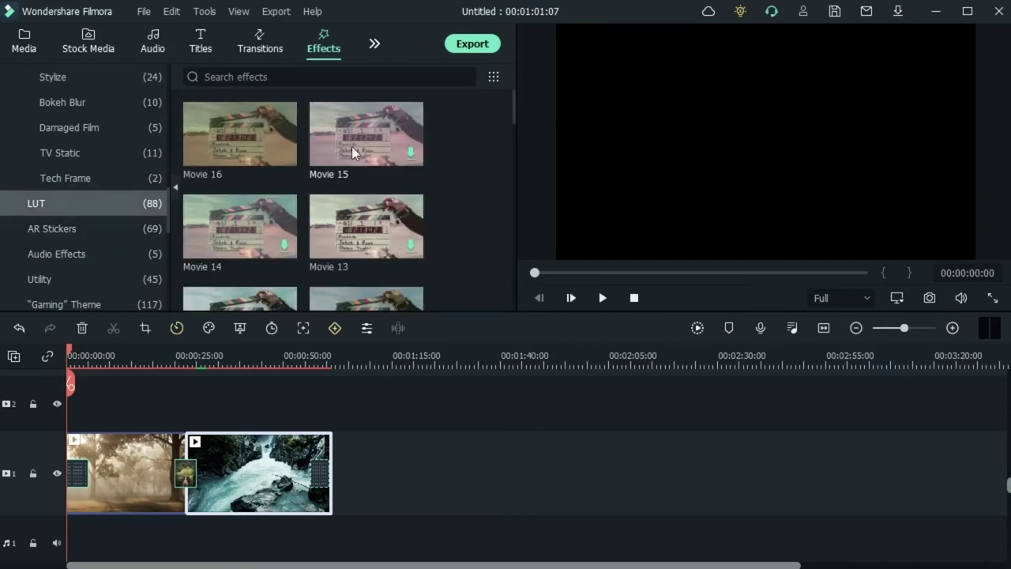
scroll(215, 246, "down", 3)
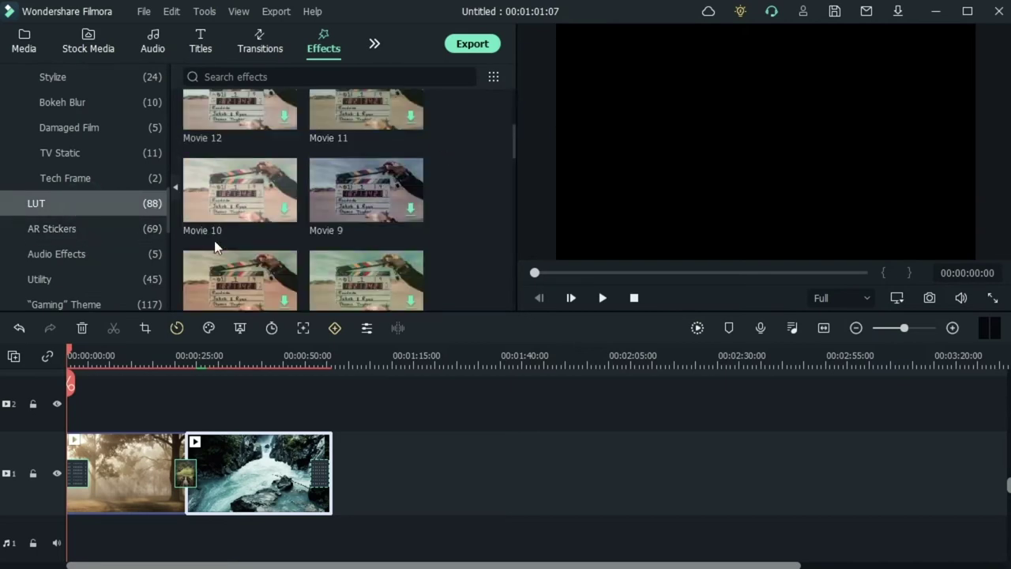
scroll(292, 243, "up", 3)
scroll(338, 181, "down", 12)
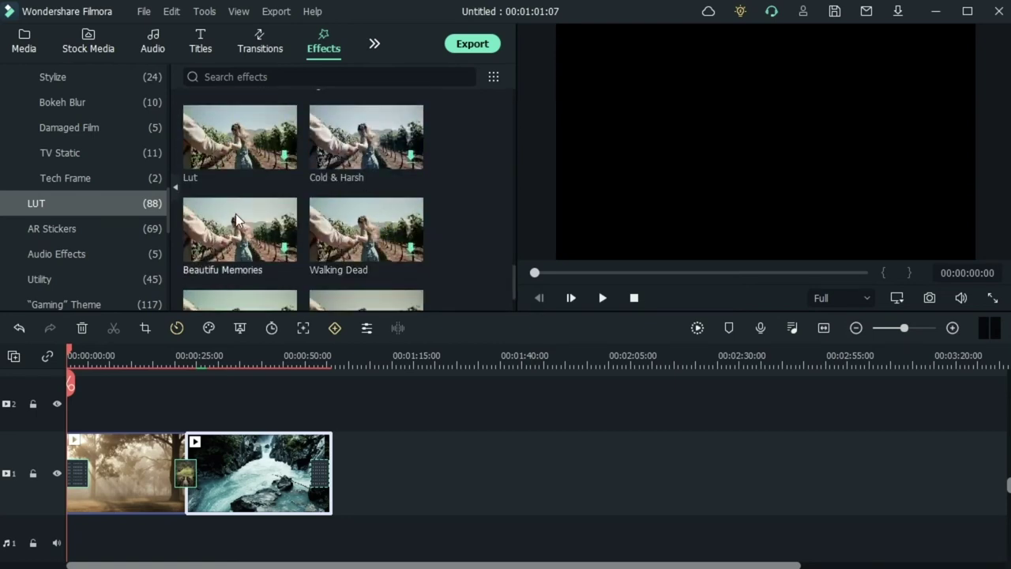
left_click_drag(235, 213, 72, 403)
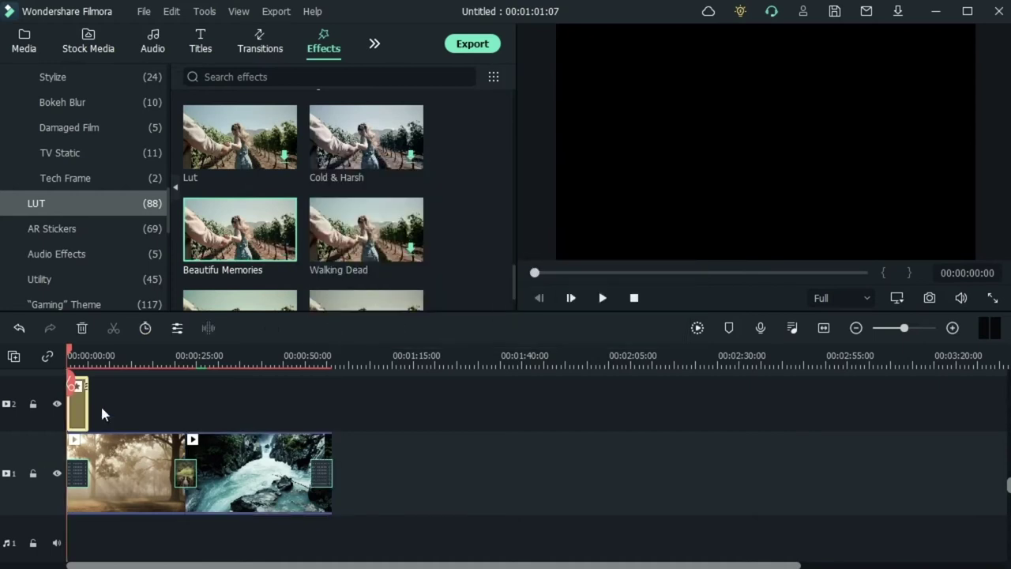
left_click_drag(87, 405, 328, 408)
left_click_drag(330, 409, 332, 409)
Compare the forest clip at 00:00:19:07 with and without the LUT by repeatedly hiding and showing video track 2
left_click_drag(103, 351, 149, 352)
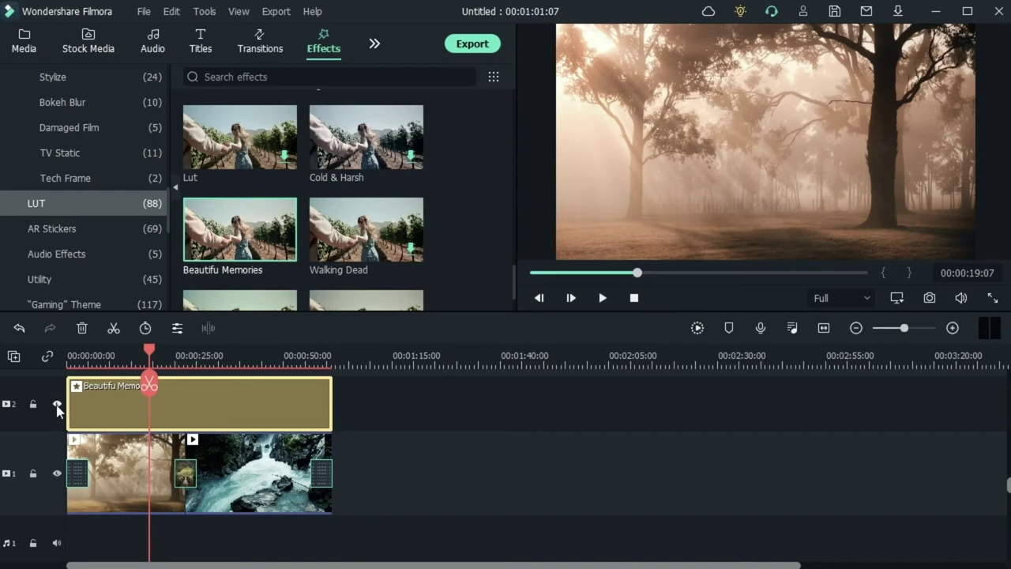
left_click(56, 405)
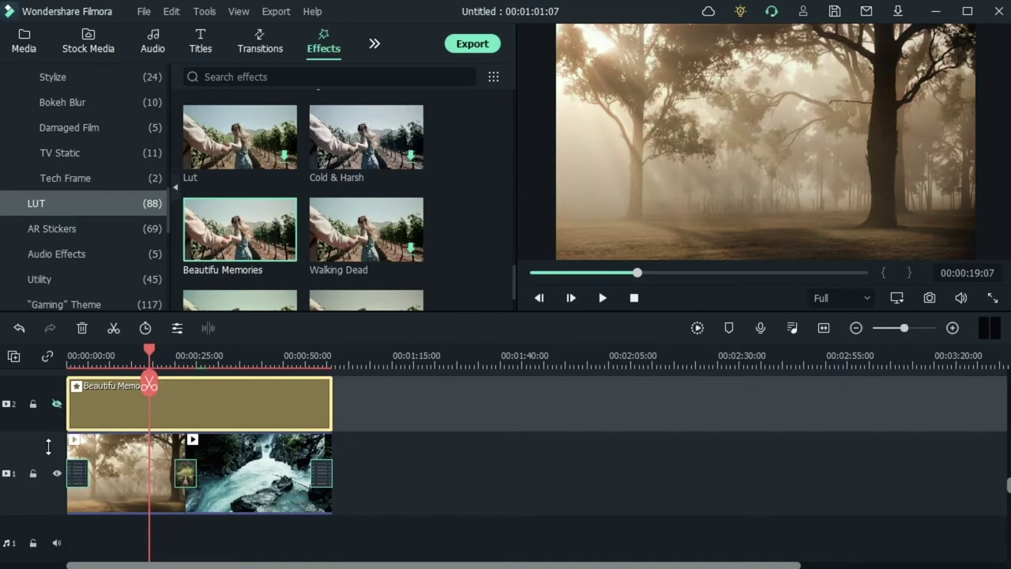
left_click(56, 403)
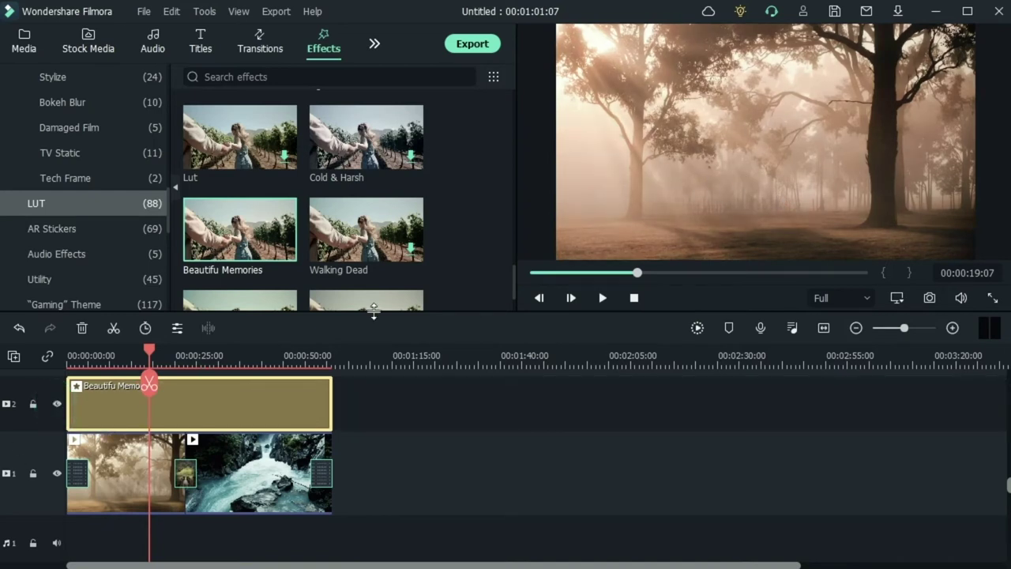
left_click(57, 404)
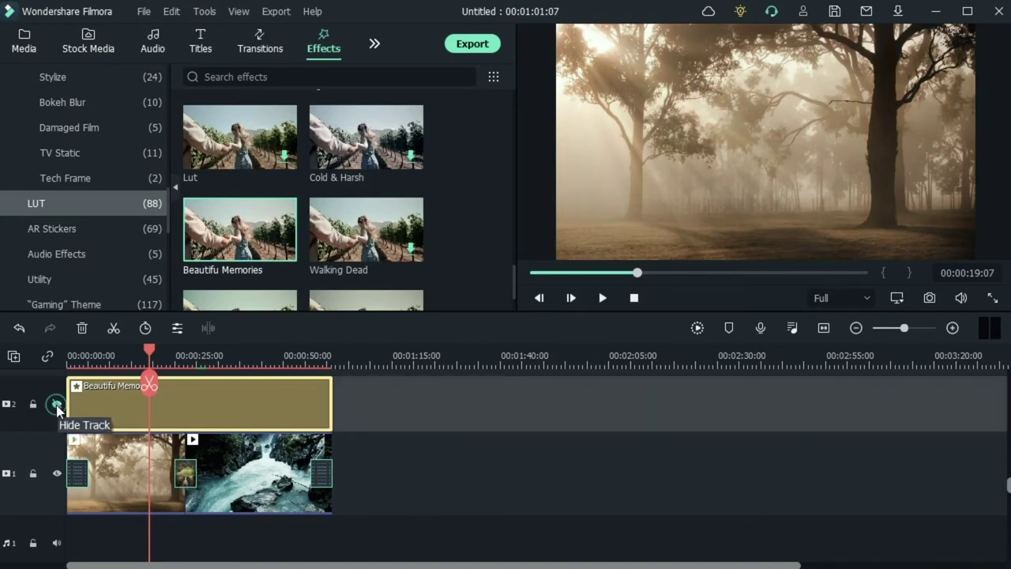
left_click(57, 404)
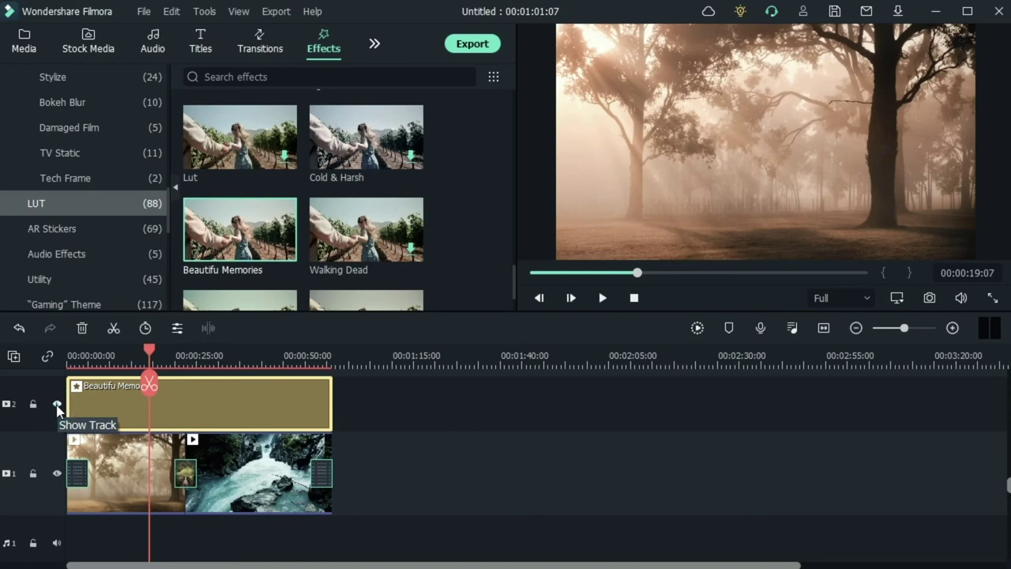
left_click(57, 404)
left_click(56, 405)
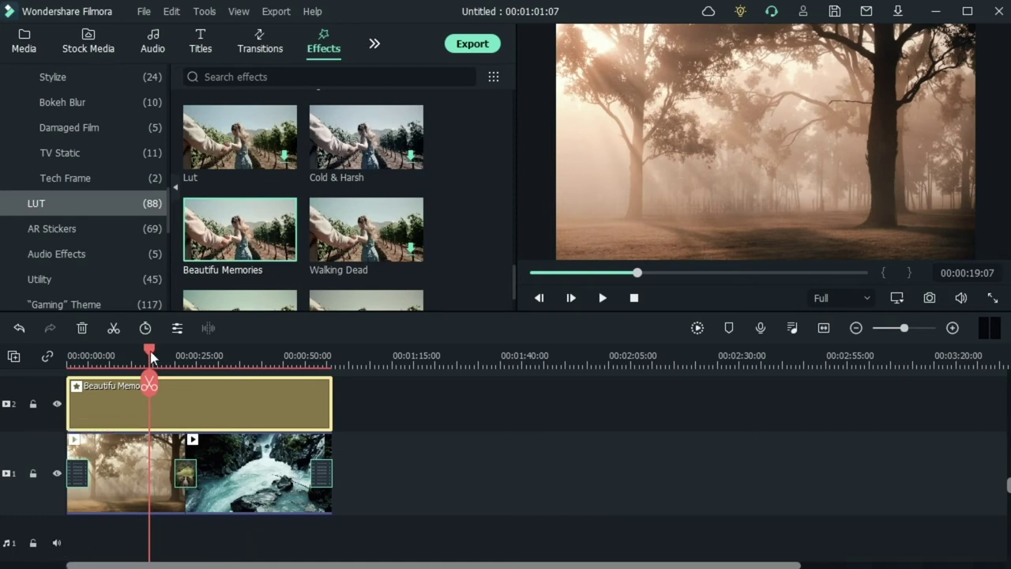
Preview the waterfall at 00:00:48:20 and lower the opacity of the Beautifu Memories effect
left_click_drag(151, 357, 278, 371)
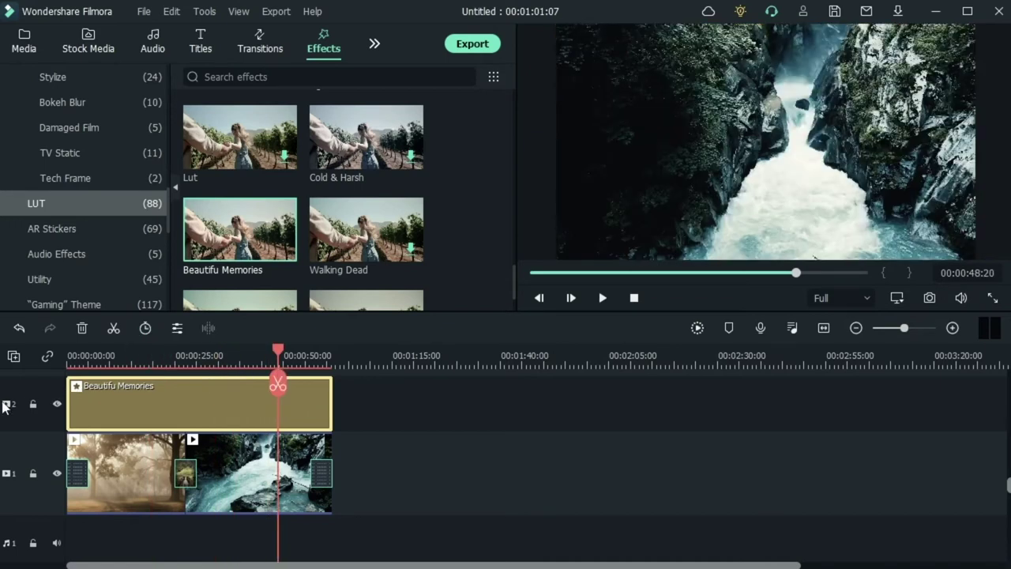
double_click(176, 412)
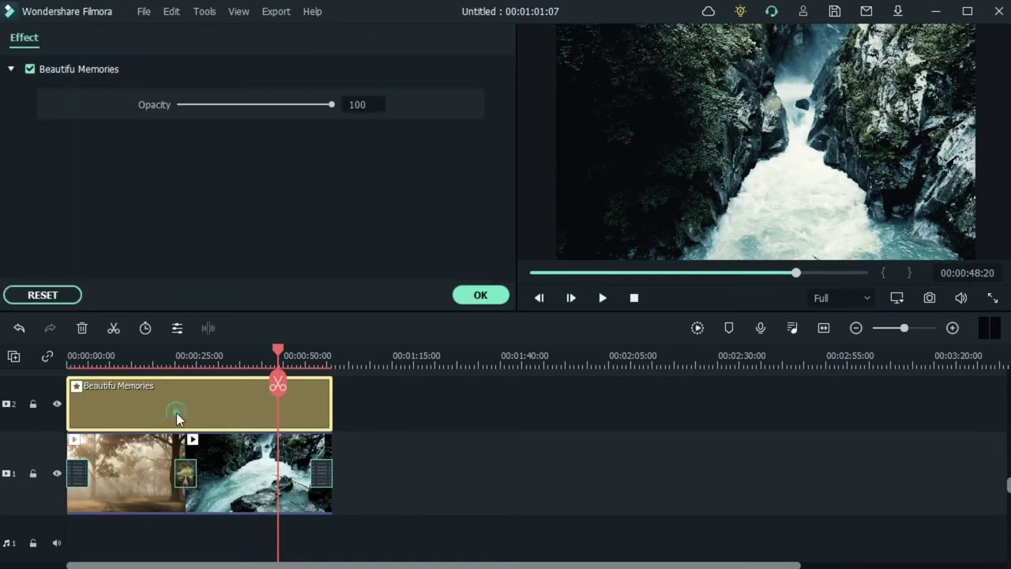
left_click_drag(331, 103, 260, 127)
left_click(477, 299)
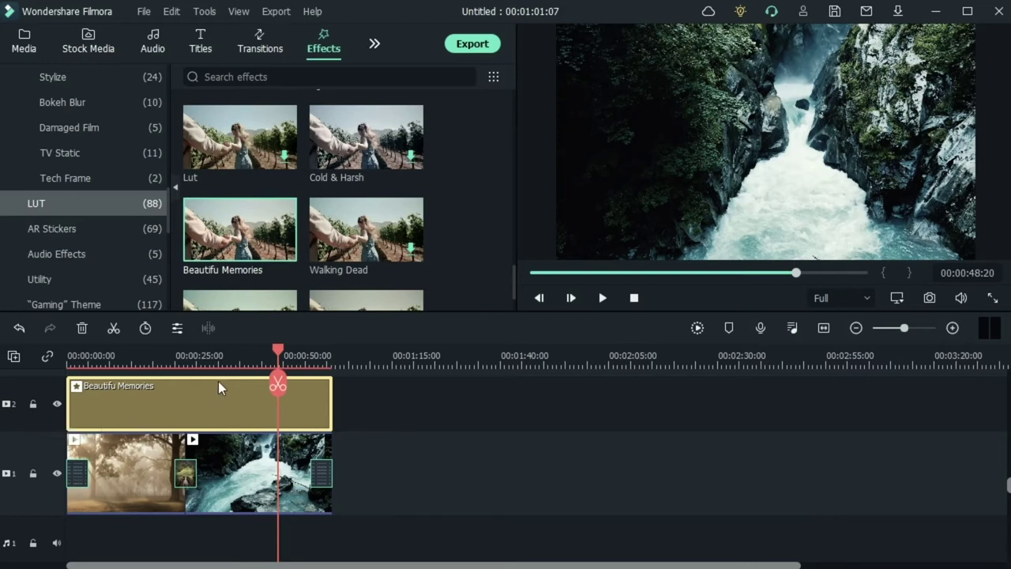
Lock video track 2 and try to select the Beautifu Memories effect on it and open its editing options
left_click(33, 404)
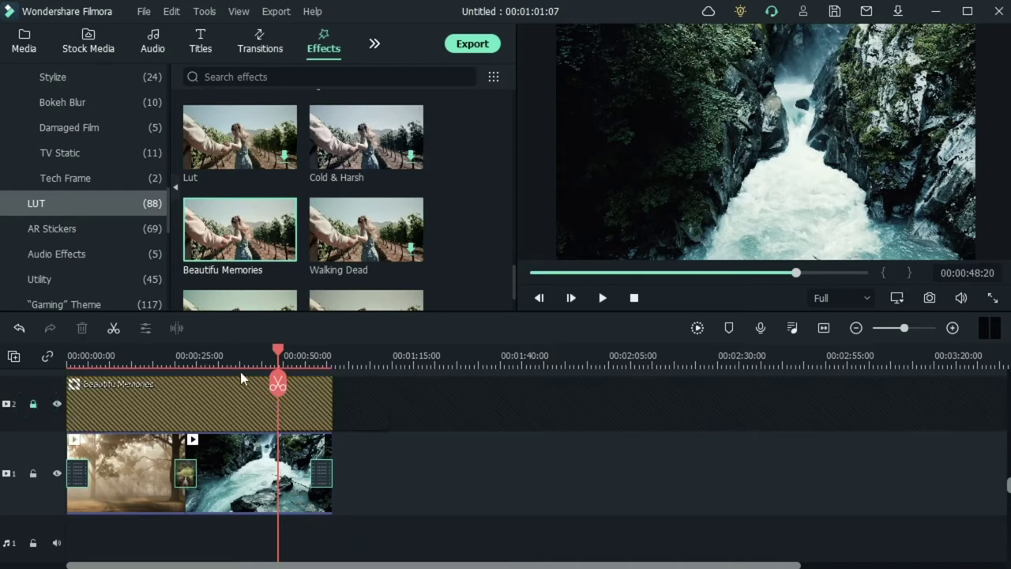
left_click_drag(280, 350, 250, 352)
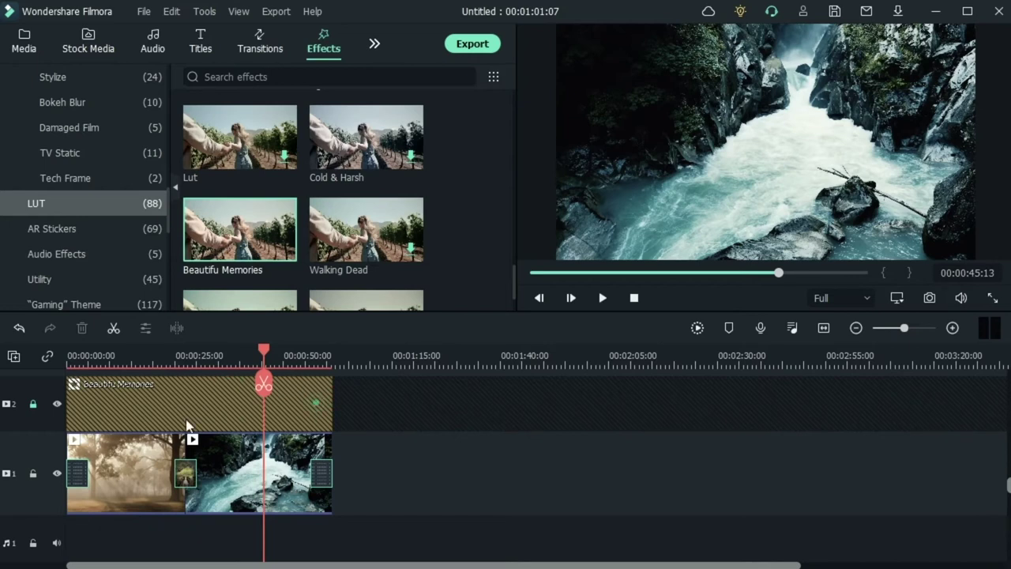
left_click(316, 402)
right_click(294, 395)
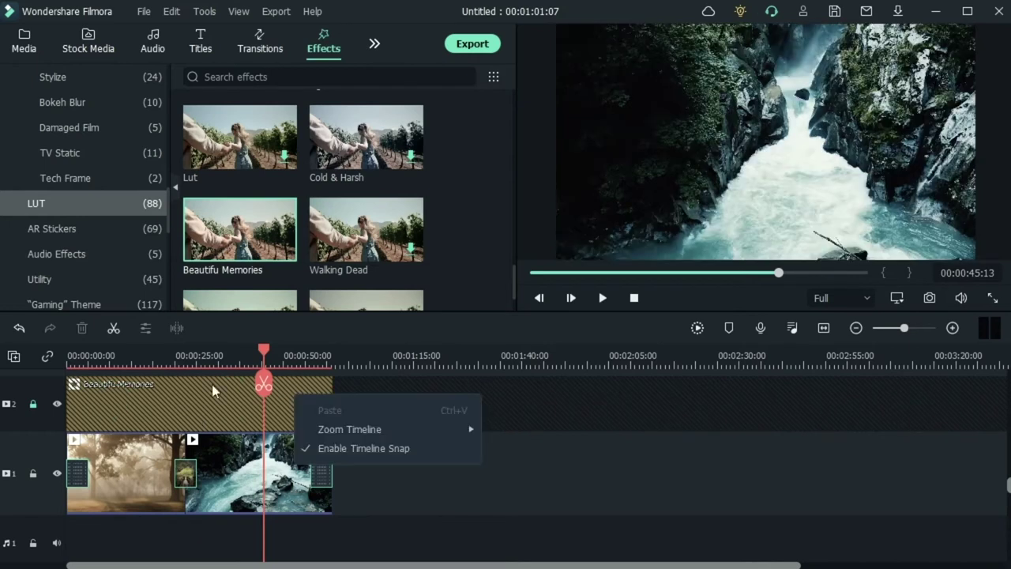
left_click(209, 389)
right_click(208, 390)
left_click(474, 439)
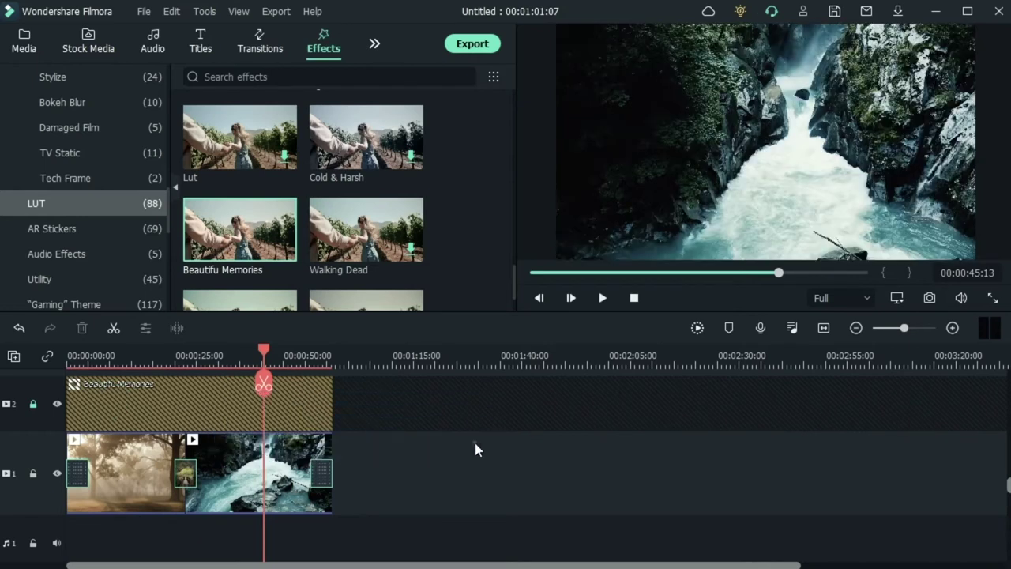
Add the Bokeh Blur 2 effect at the start of video track 3 and stretch it over both clips
left_click(135, 469)
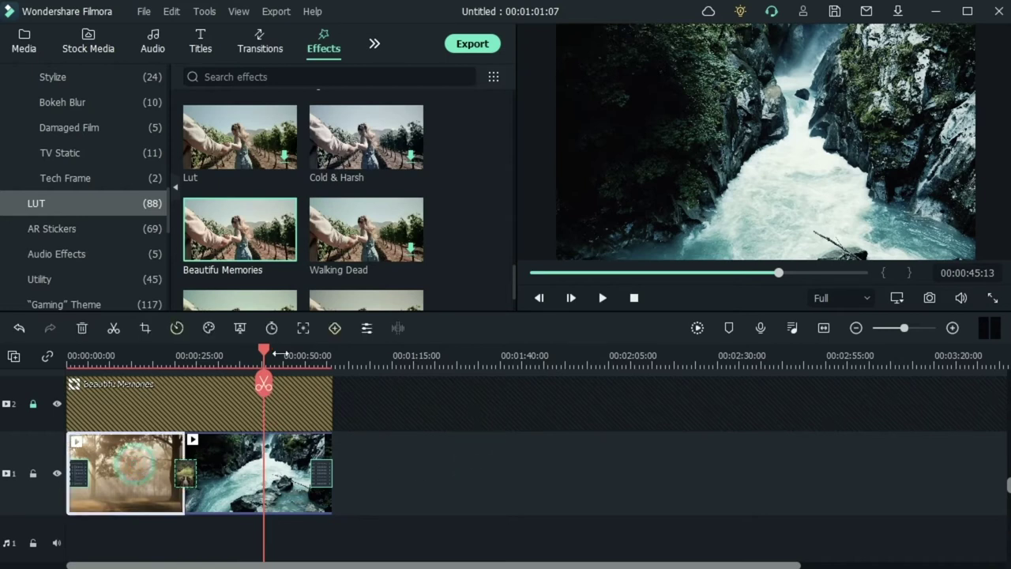
left_click_drag(267, 355, 68, 356)
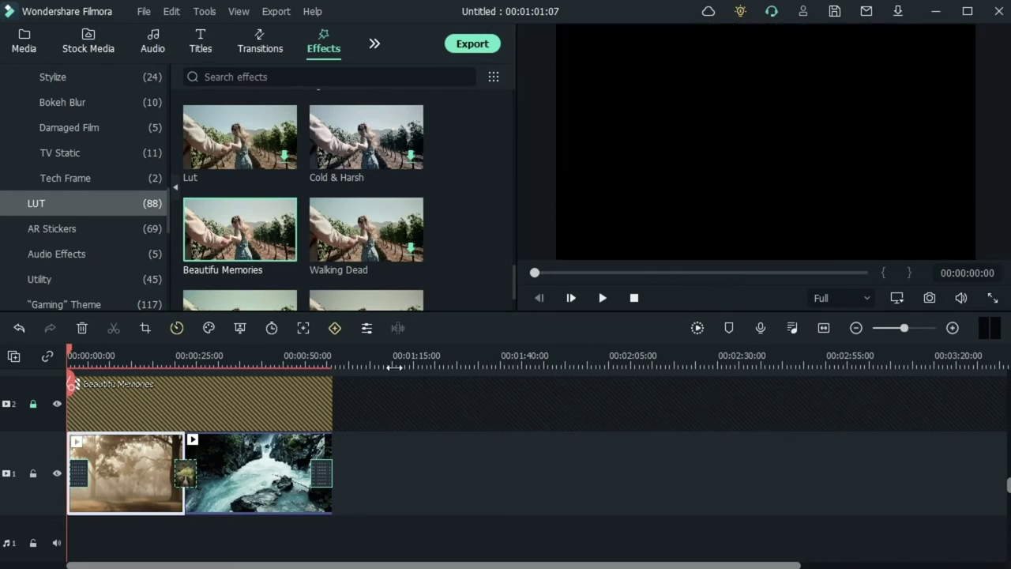
left_click_drag(68, 355, 68, 387)
left_click(197, 44)
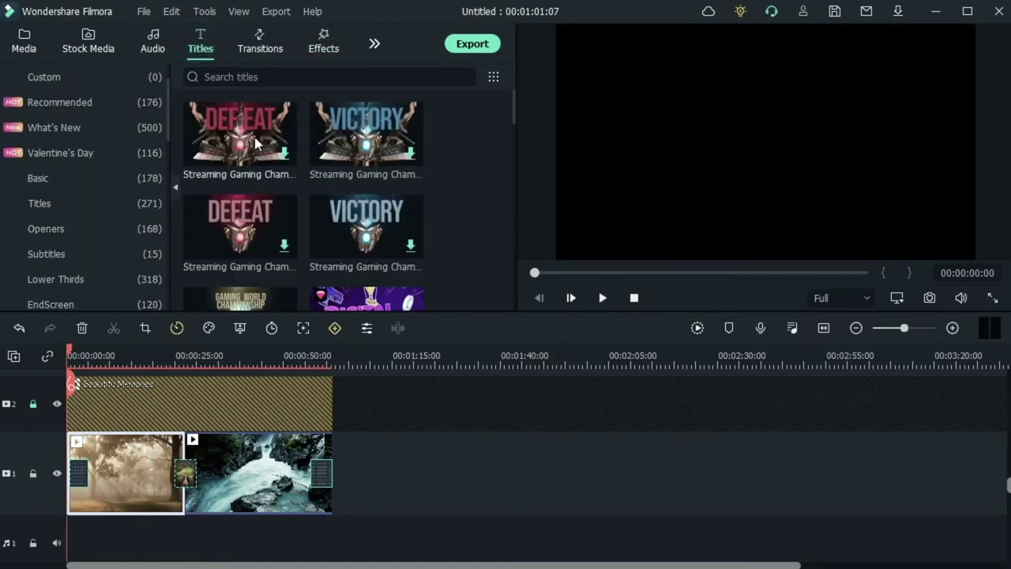
left_click(326, 41)
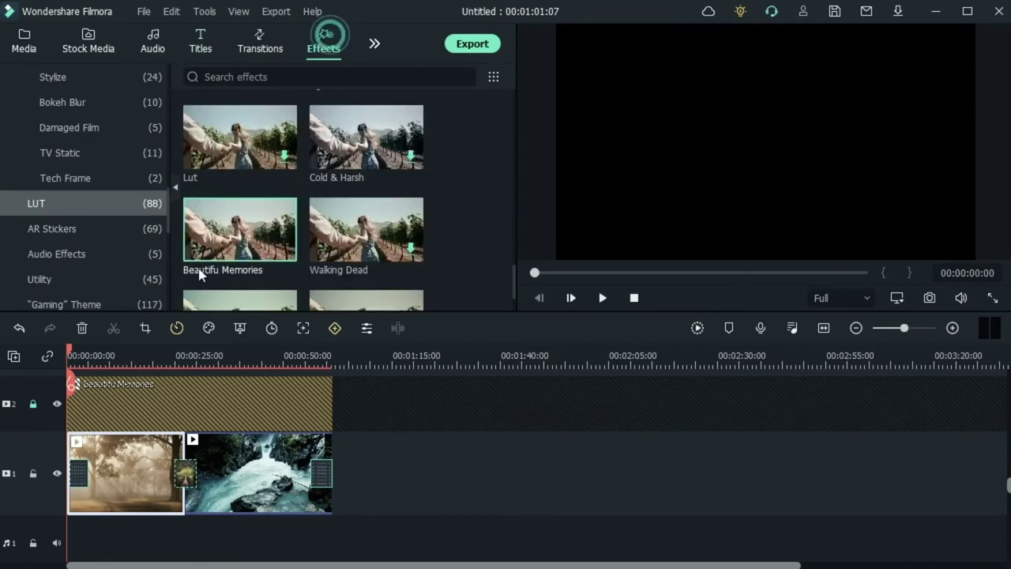
left_click(47, 103)
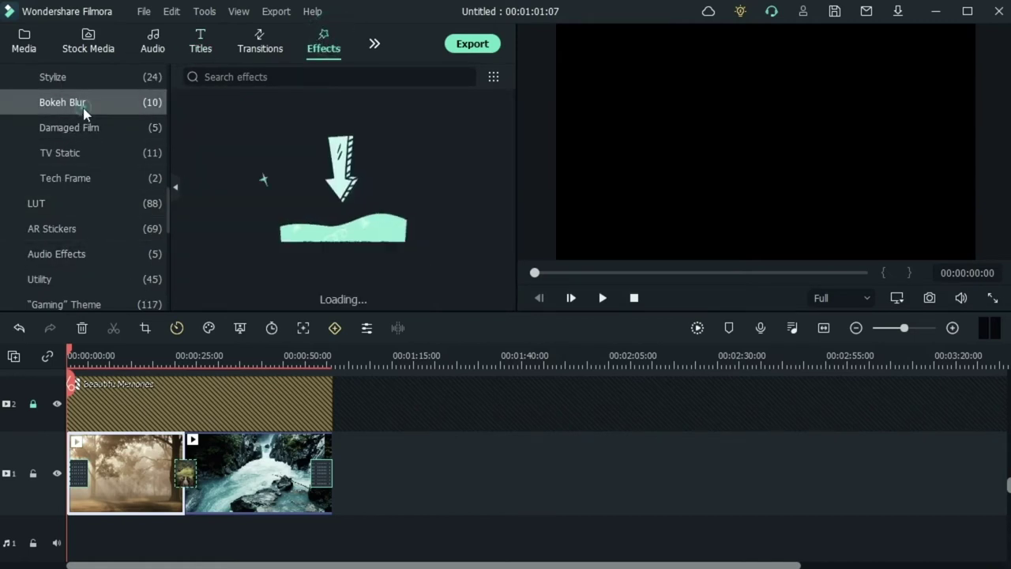
scroll(340, 158, "down", 3)
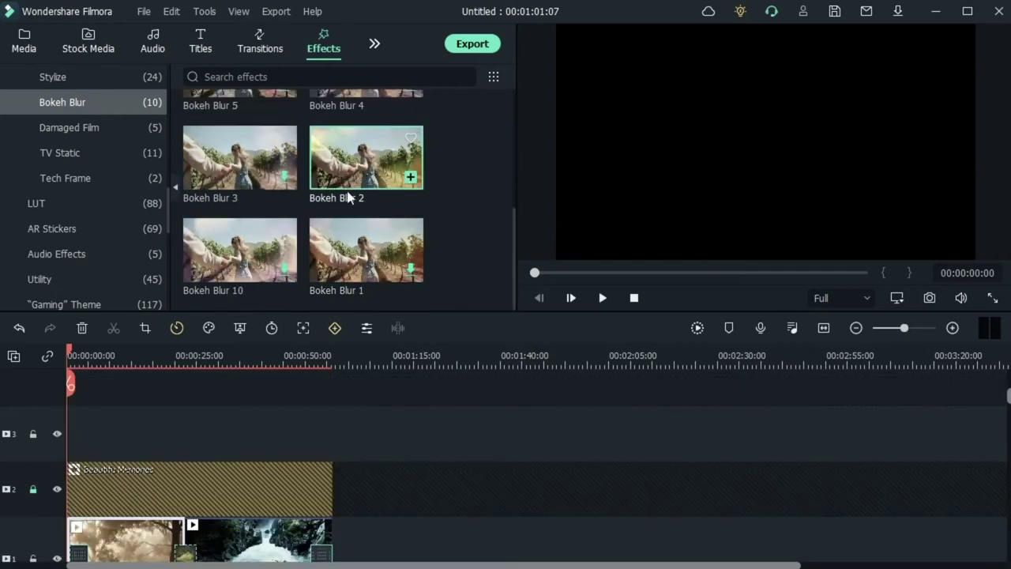
left_click_drag(339, 154, 333, 413)
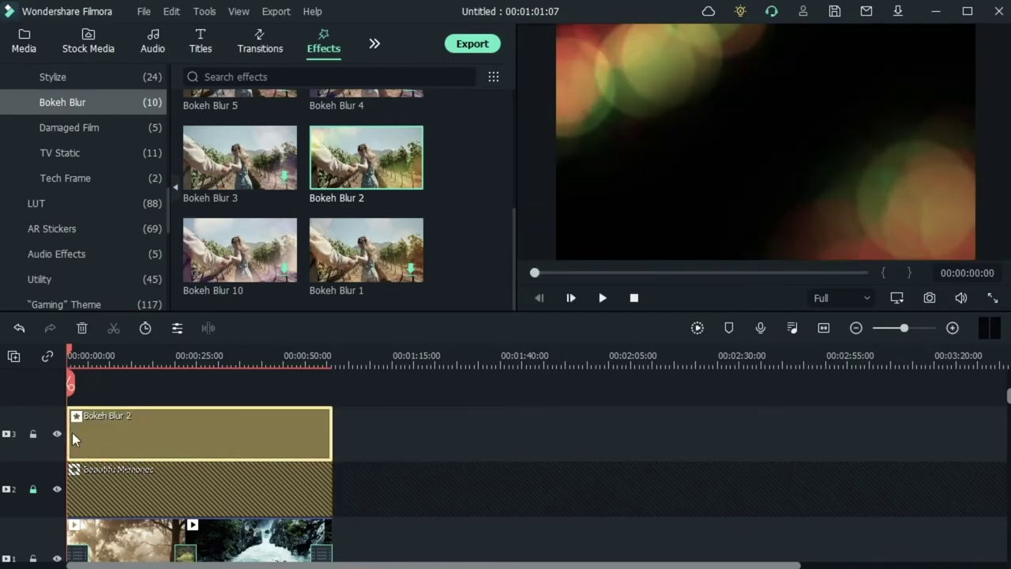
Move the opening and closing transitions from the clips on video track 1 to the two ends of the Bokeh Blur 2 effect
scroll(72, 432, "down", 3)
scroll(72, 432, "up", 2)
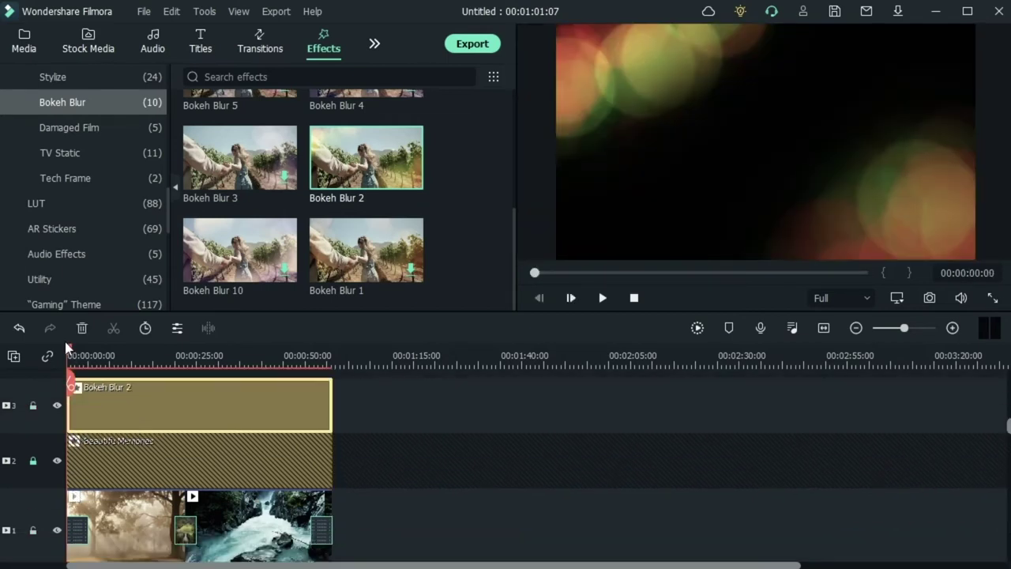
left_click(76, 535)
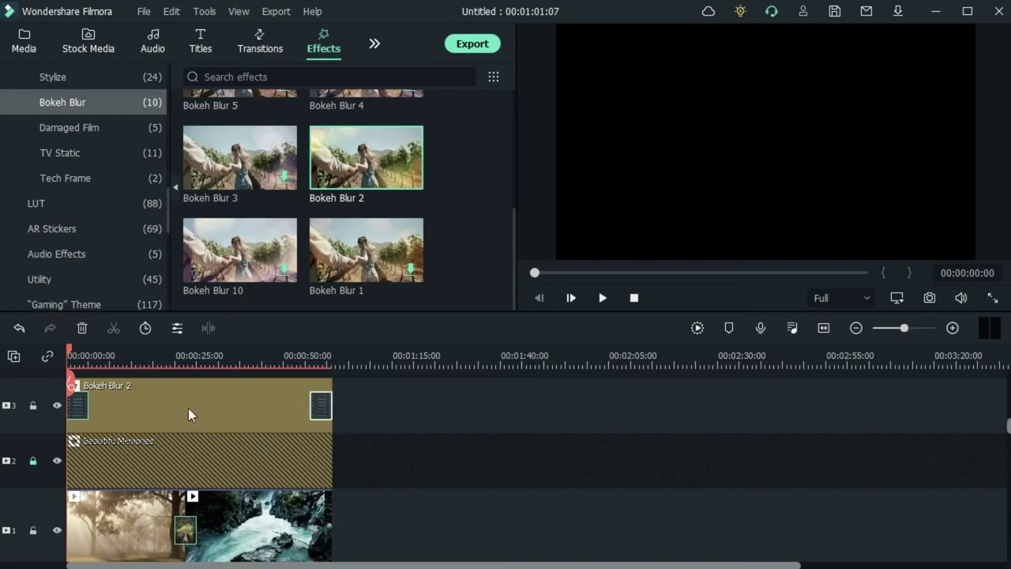
Play the timeline from the start to about 00:00:10:11 to preview the Bokeh Blur 2 effect with its opening transition
key("space")
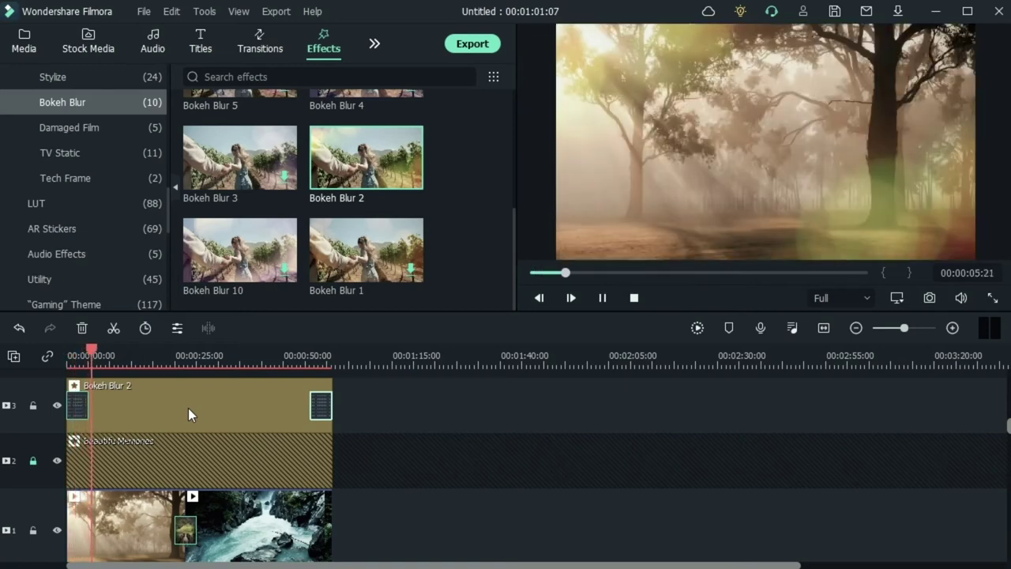
key("space")
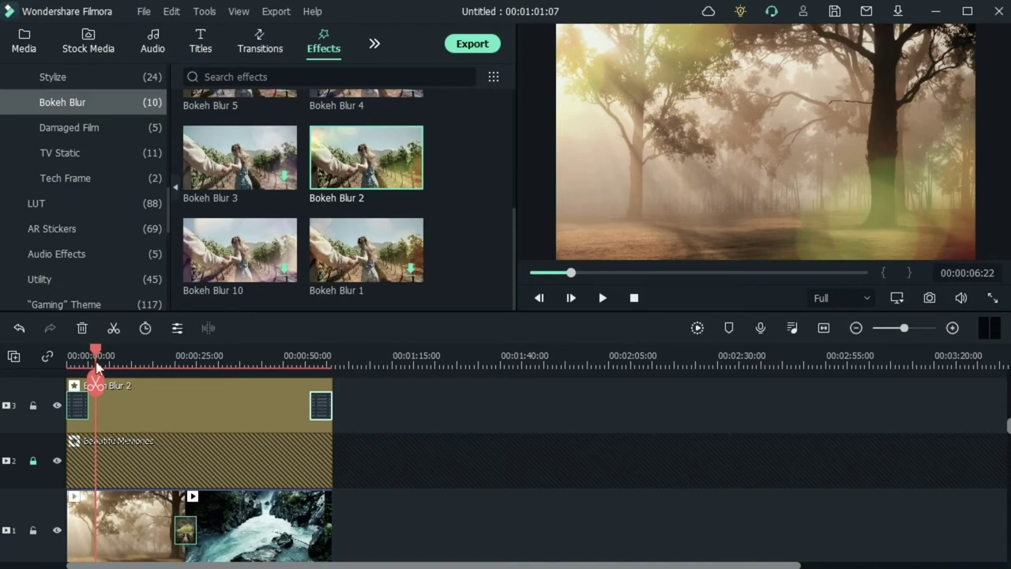
key("space")
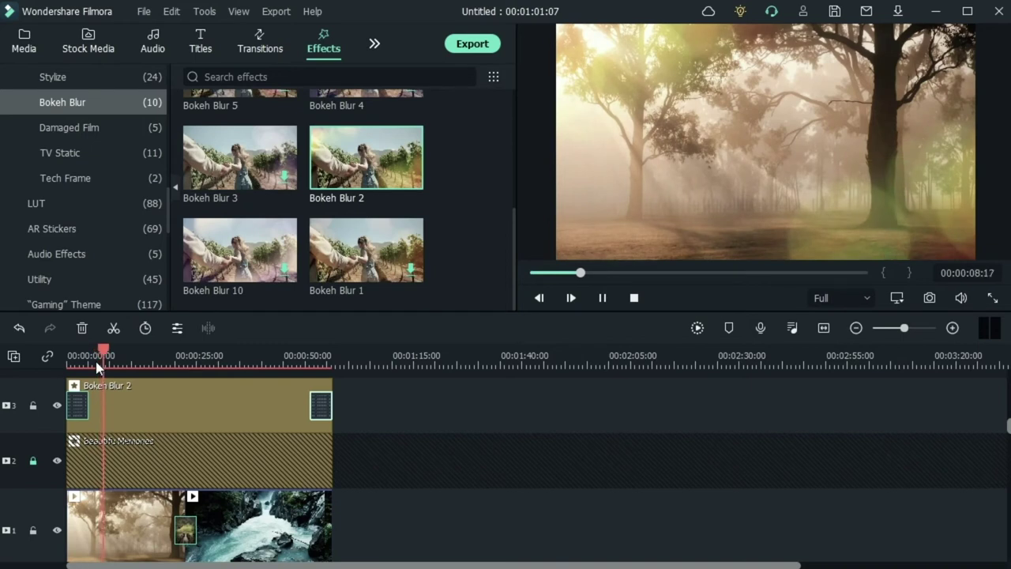
key("space")
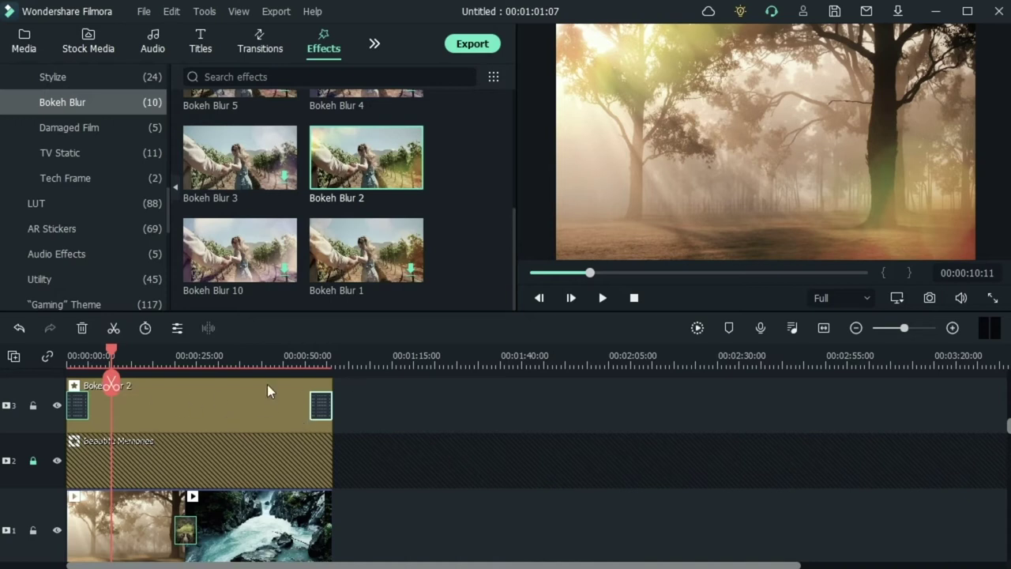
Set the Bokeh Blur 2 effect's opacity to 37 and lock video track 3
double_click(213, 409)
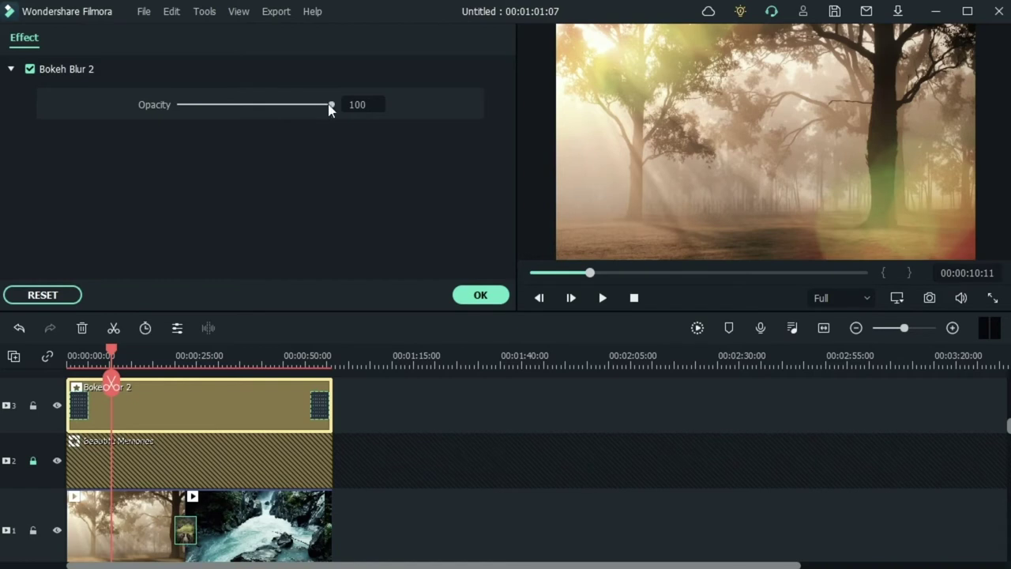
left_click_drag(331, 104, 236, 134)
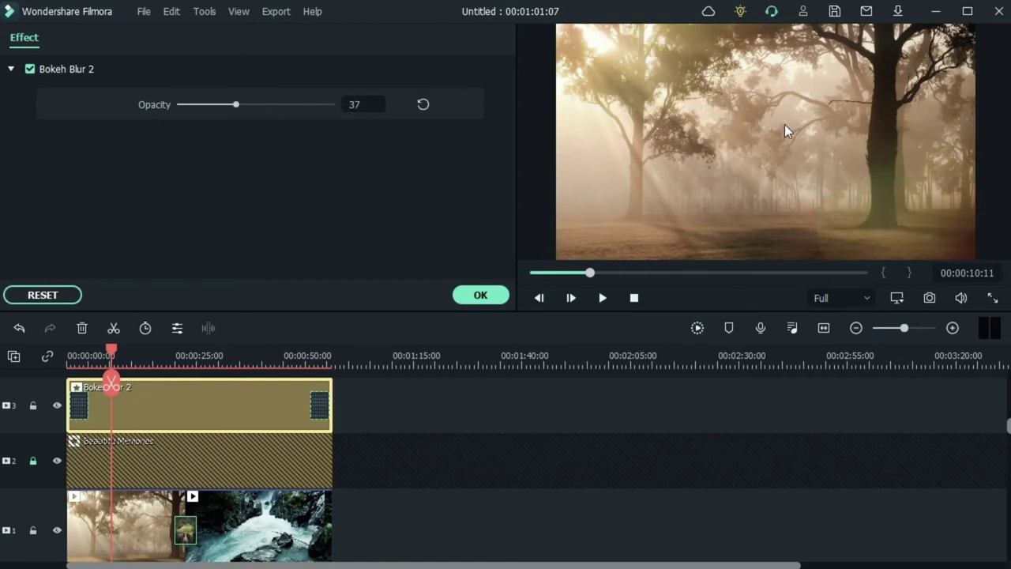
left_click(488, 293)
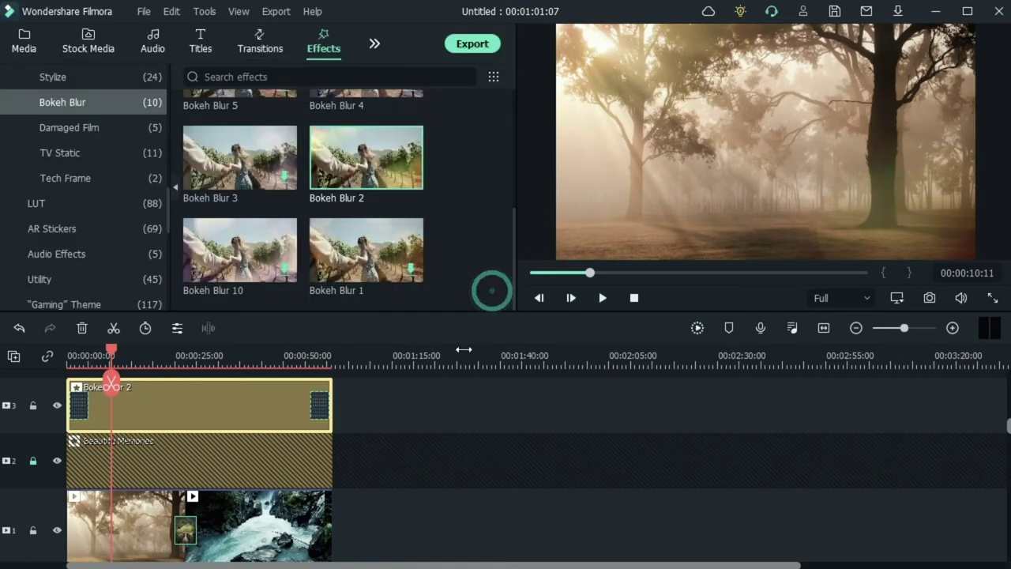
left_click(32, 405)
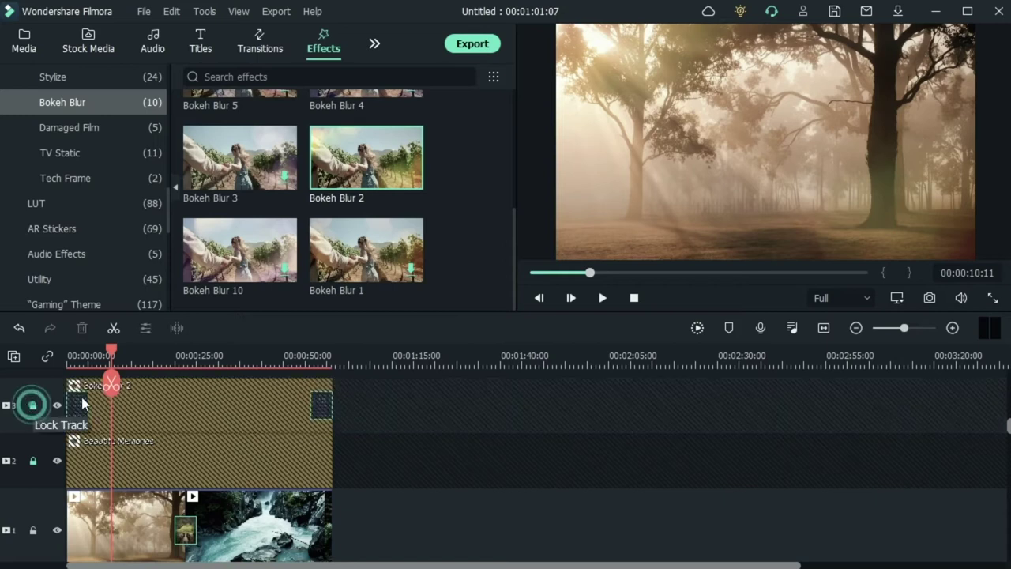
Preview the combined effects on the waterfall clip at 00:00:37:21
scroll(244, 453, "up", 1)
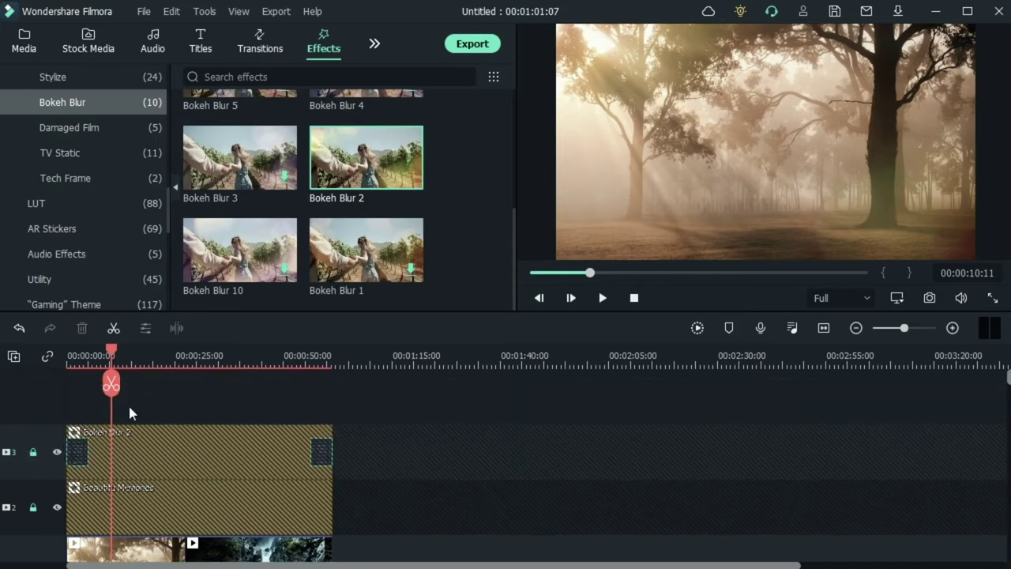
left_click_drag(112, 383, 229, 383)
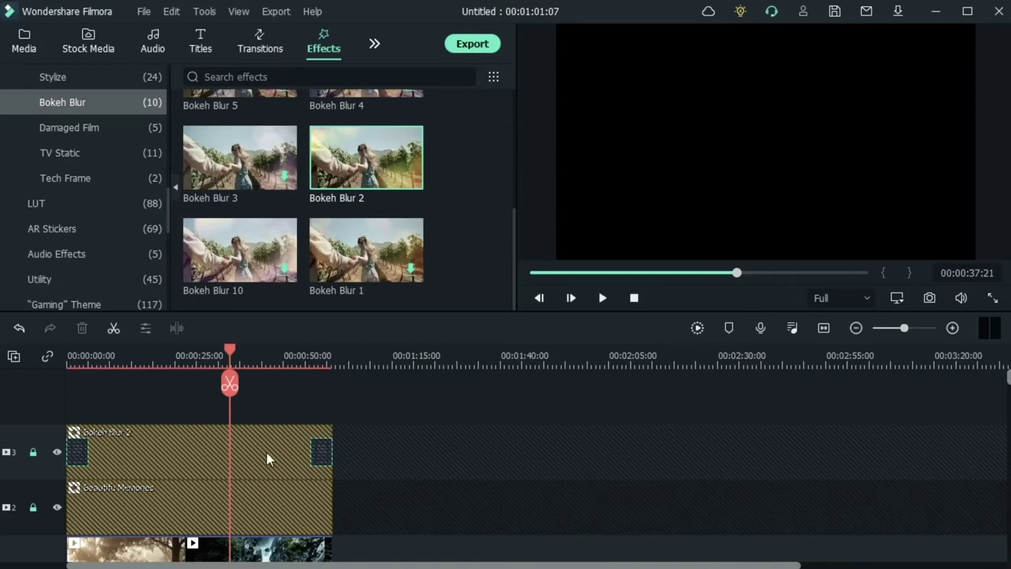
scroll(267, 452, "down", 1)
scroll(92, 466, "up", 1)
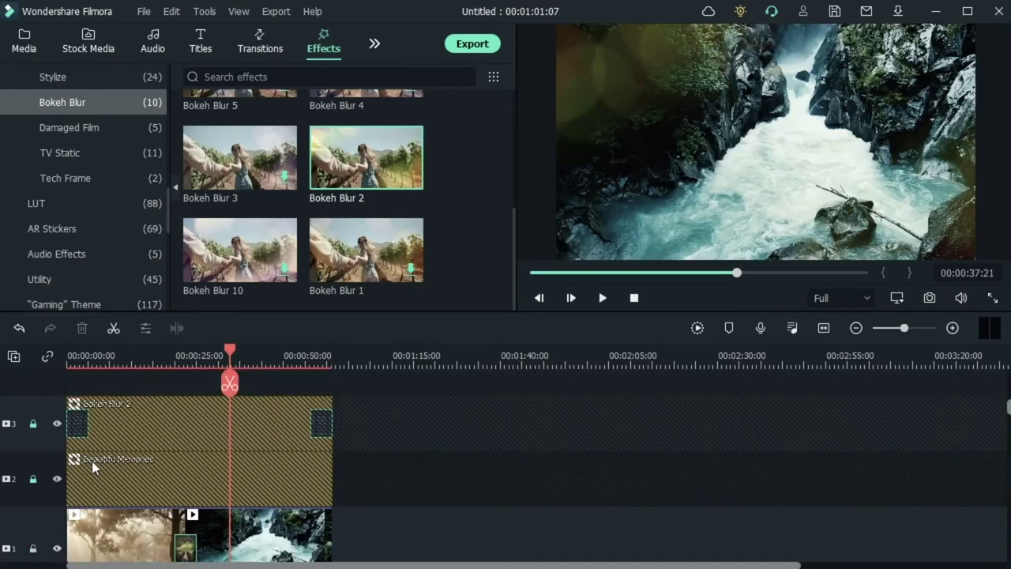
Add Retro Sample Title 06 on video track 4 at about 00:00:09:08 and extend it to the end of the forest clip
left_click(196, 44)
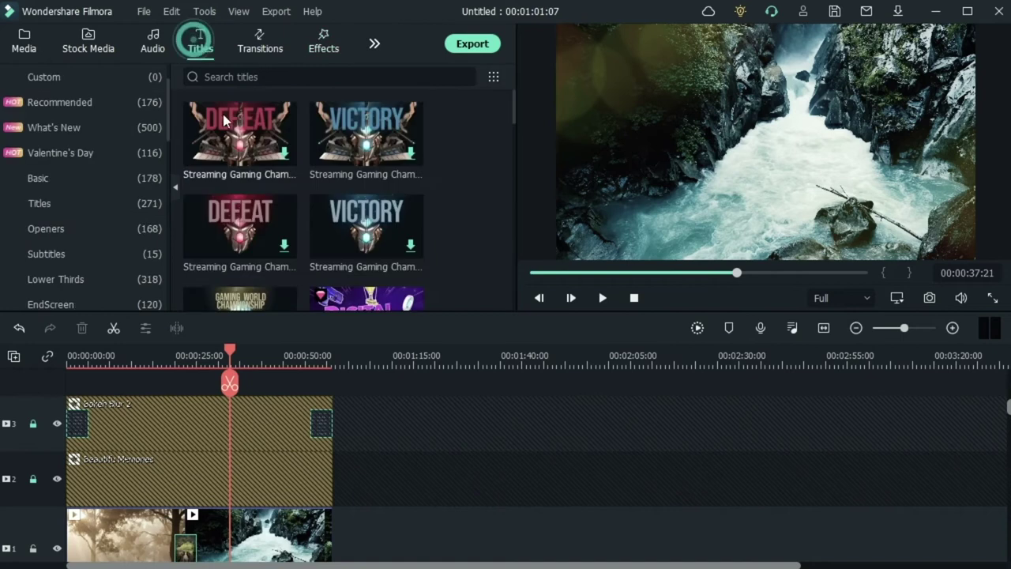
left_click(87, 224)
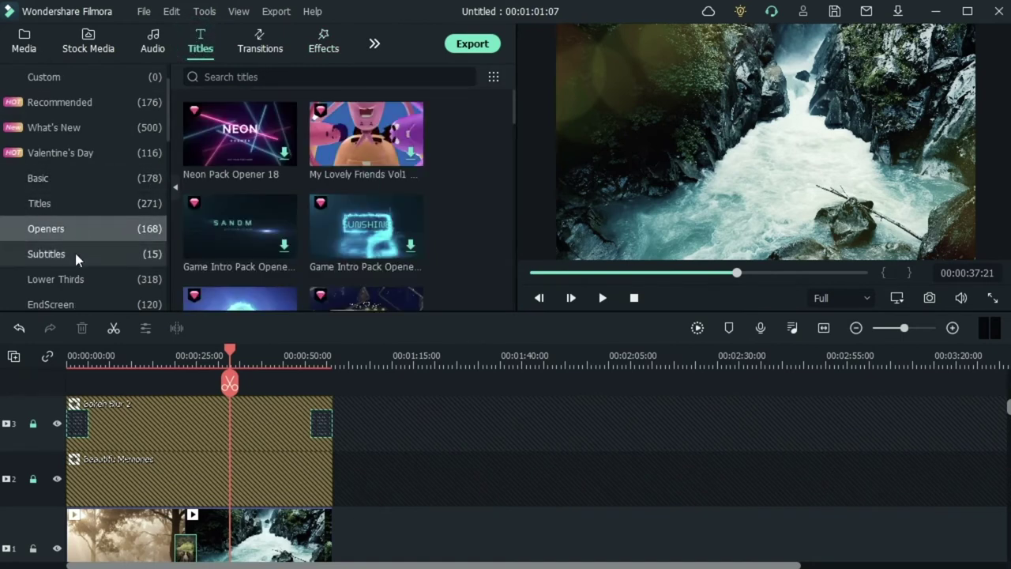
scroll(75, 249, "down", 2)
left_click(67, 136)
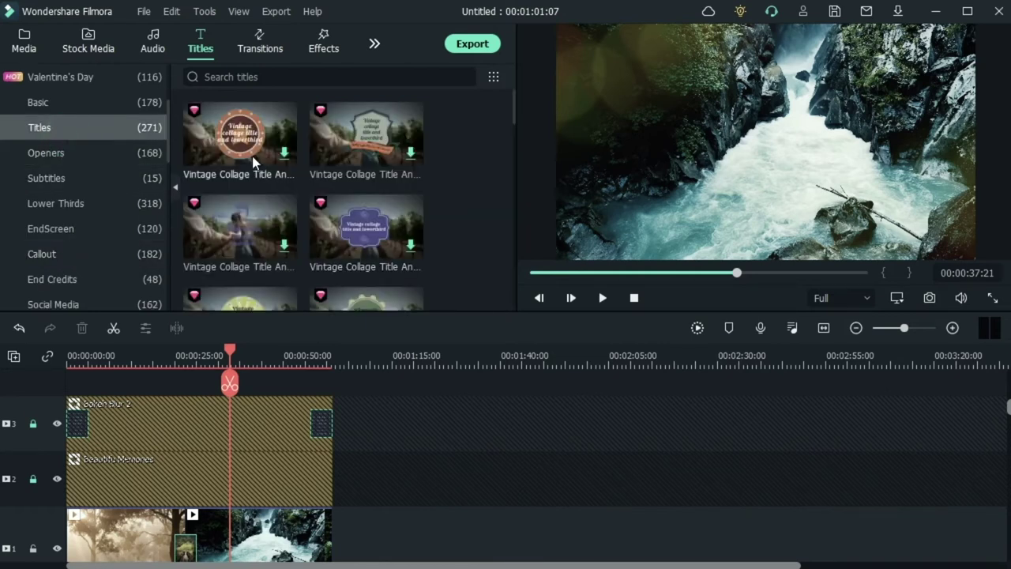
scroll(272, 212, "down", 2)
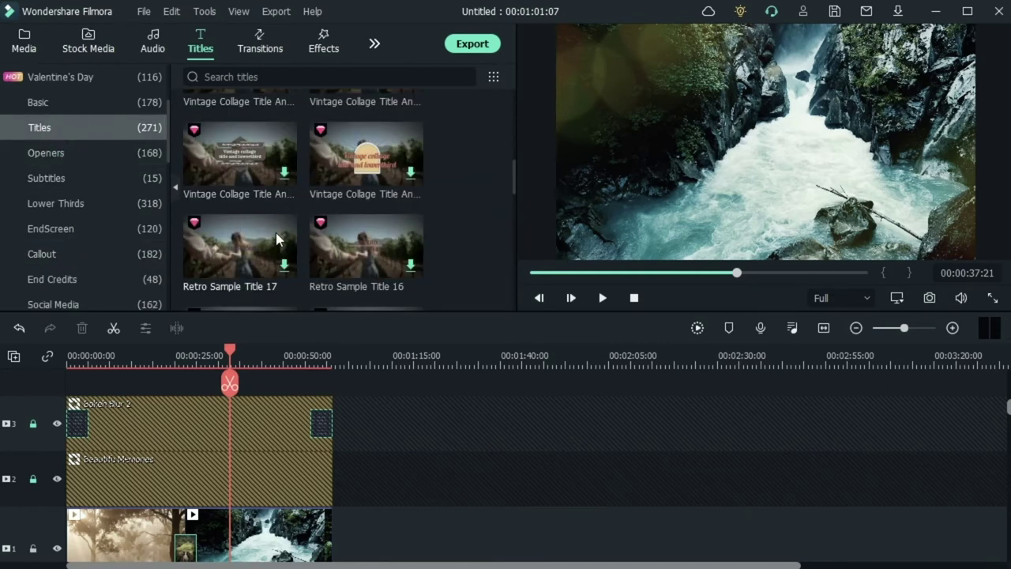
scroll(271, 217, "down", 5)
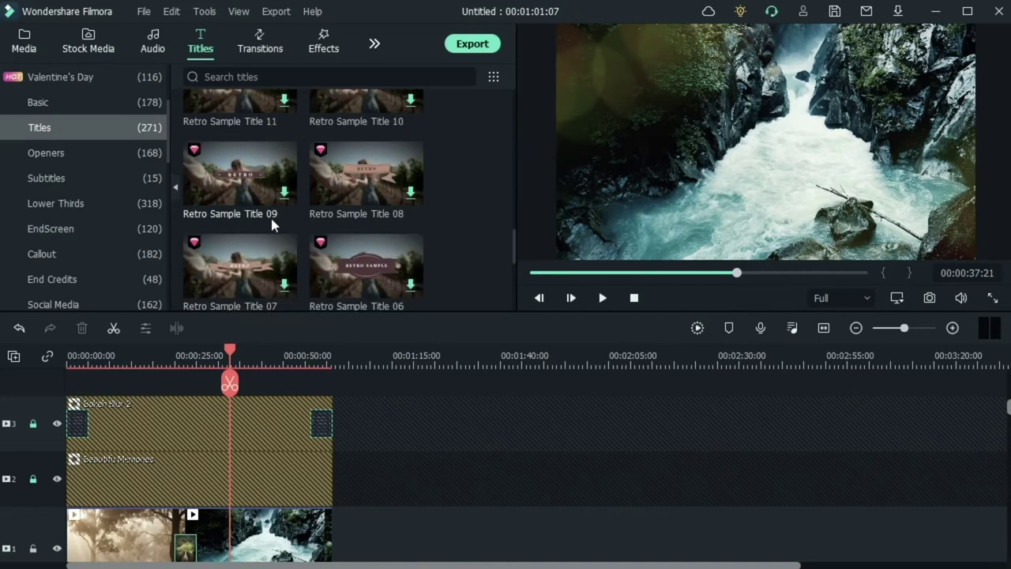
scroll(363, 271, "down", 3)
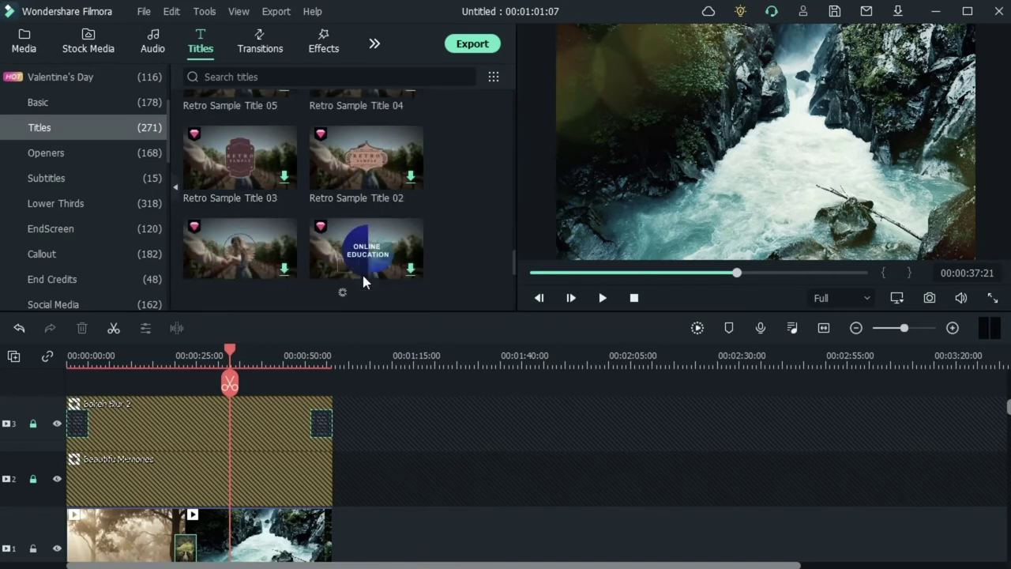
scroll(361, 272, "up", 2)
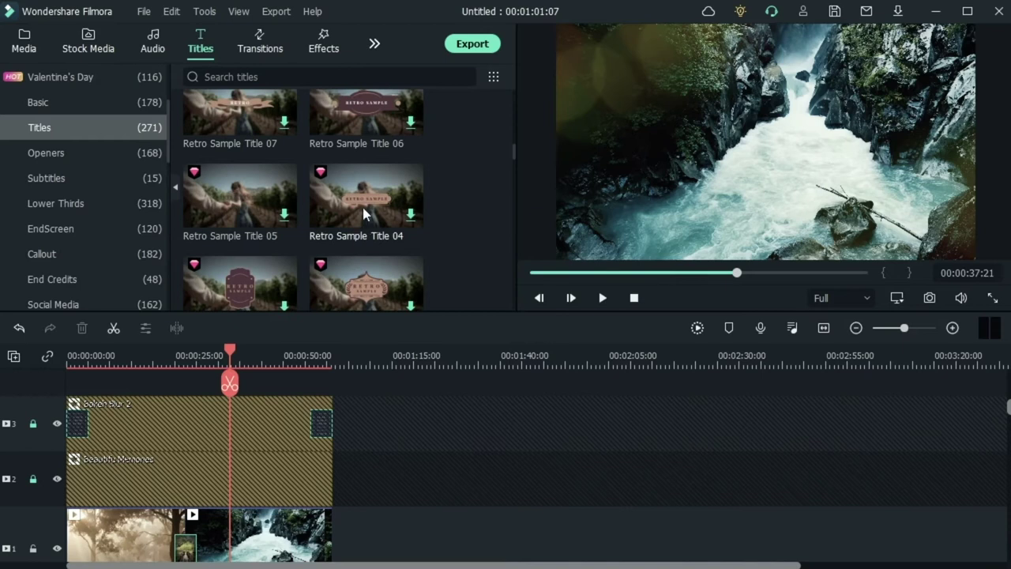
left_click_drag(370, 108, 109, 399)
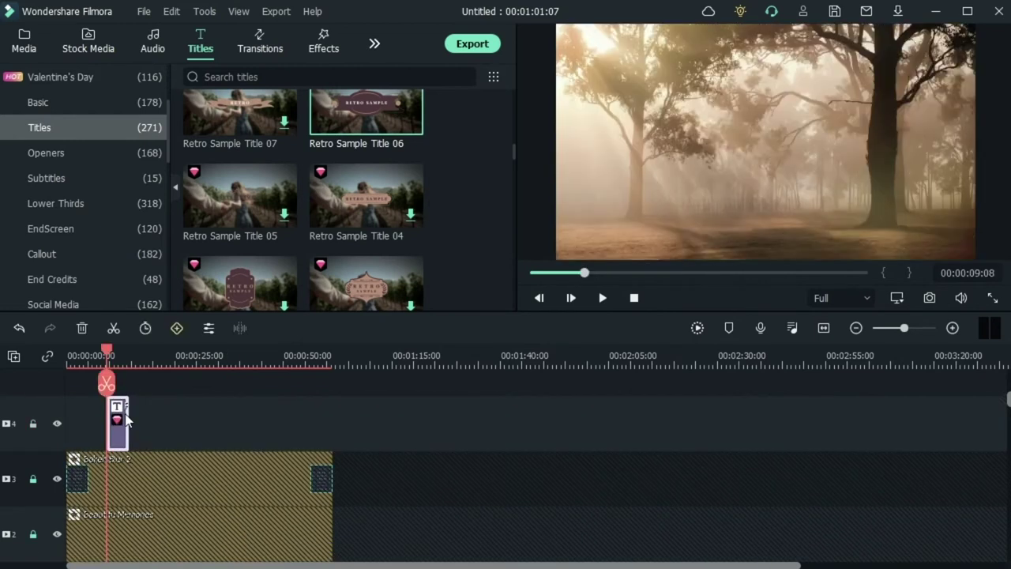
left_click_drag(129, 423, 182, 433)
Replace the retro title's text with "Travel" while previewing it at 00:00:16:23
left_click(142, 357)
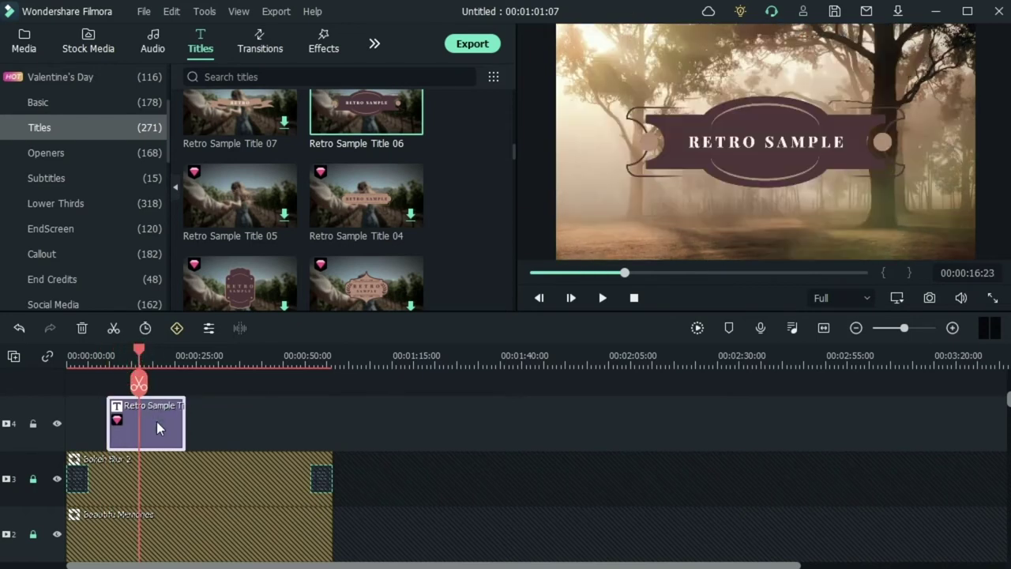
double_click(757, 140)
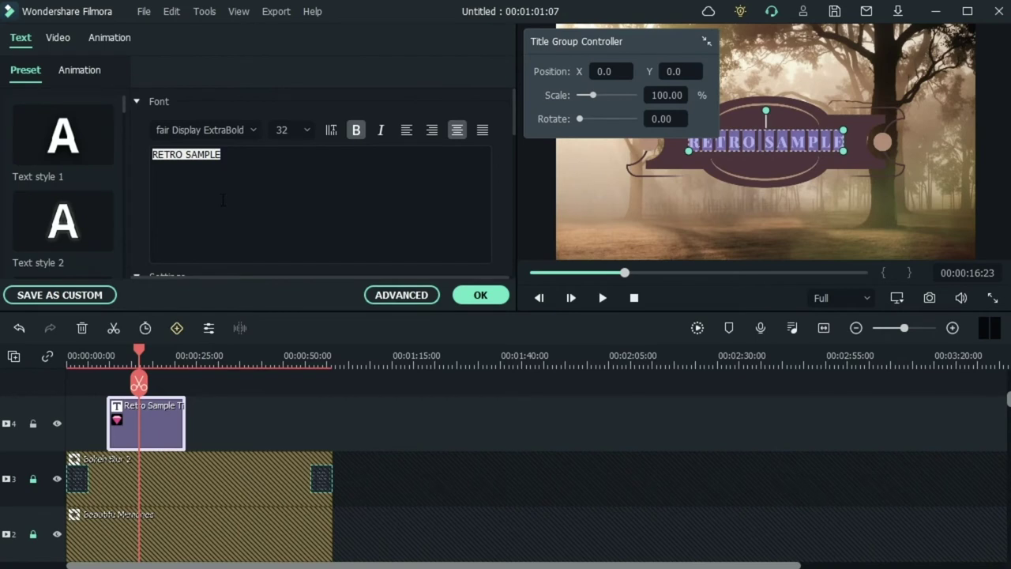
type("T")
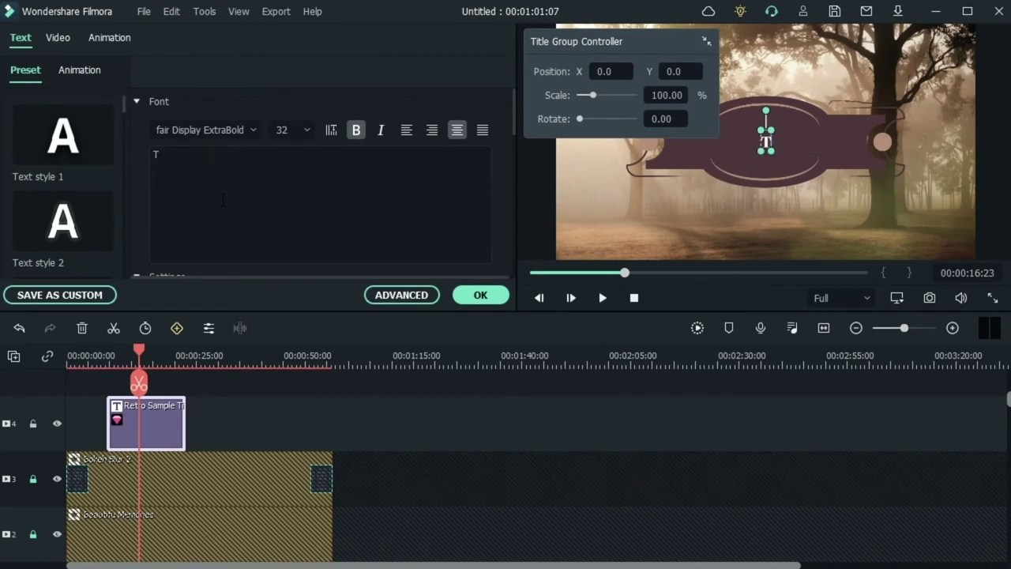
type("ravel")
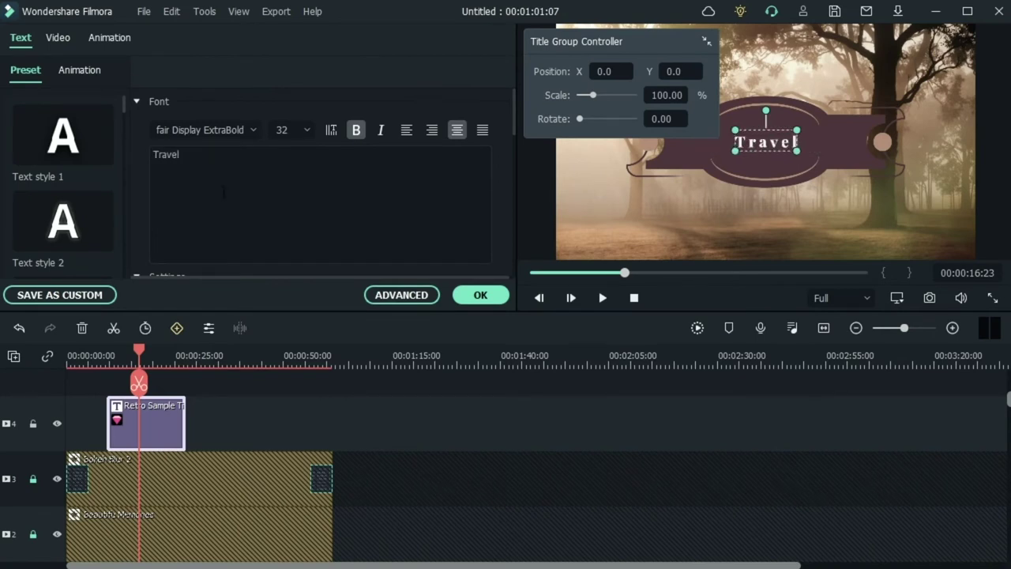
Set the retro title's "Travel" text to the Perpetua Negreta font at size 40 and apply the changes
double_click(232, 169)
left_click(253, 133)
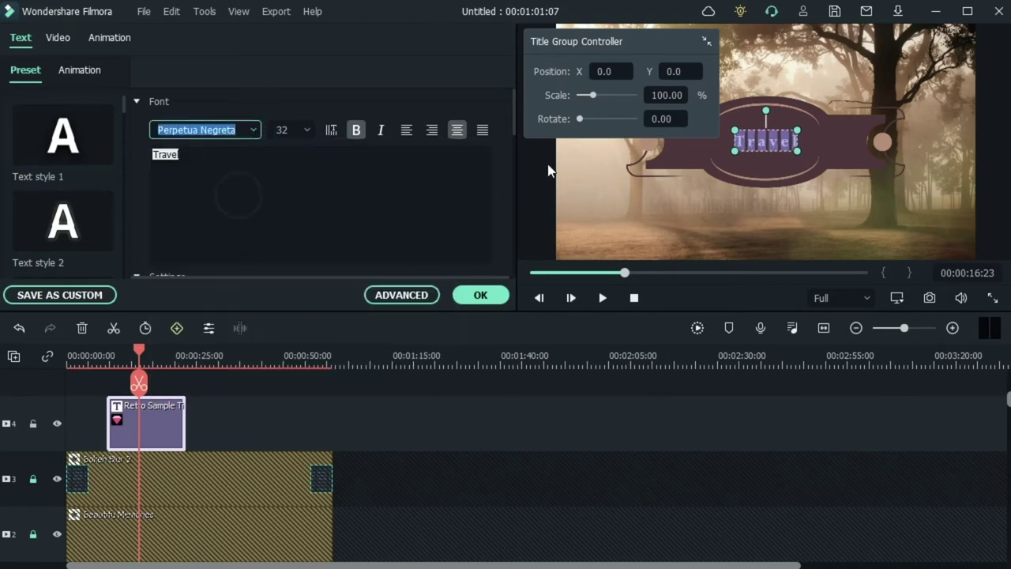
left_click(305, 129)
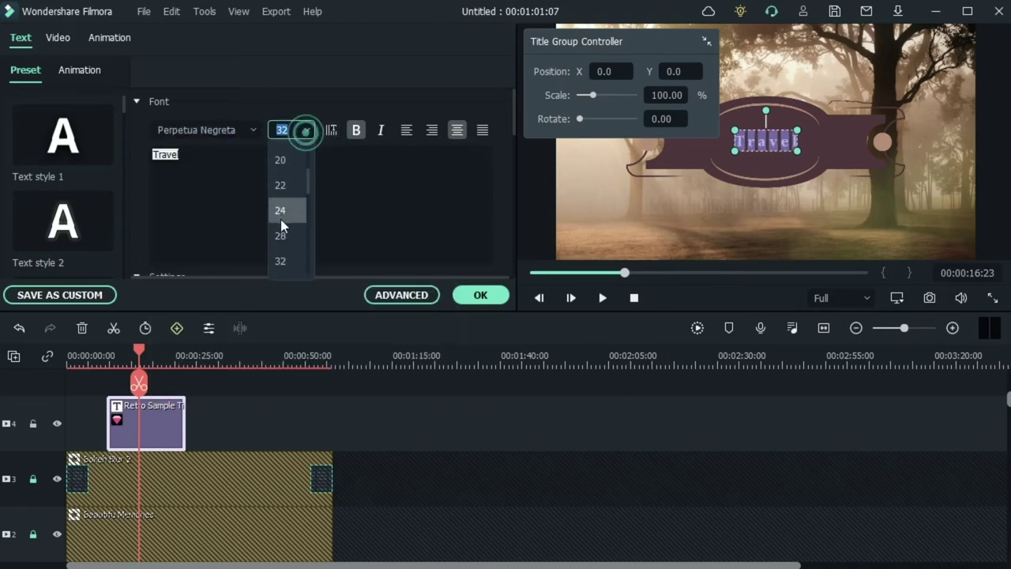
scroll(289, 256, "down", 2)
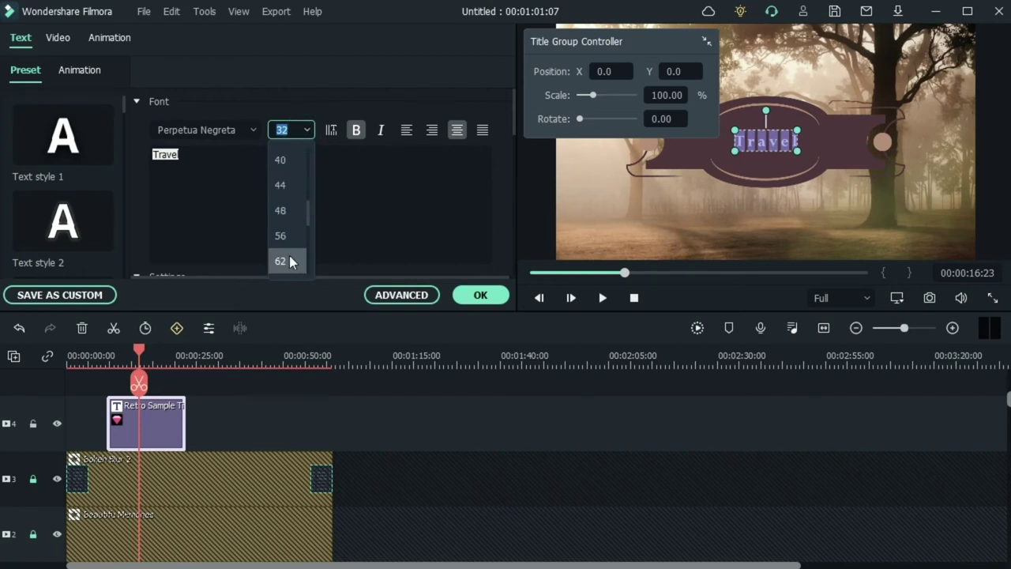
left_click(292, 162)
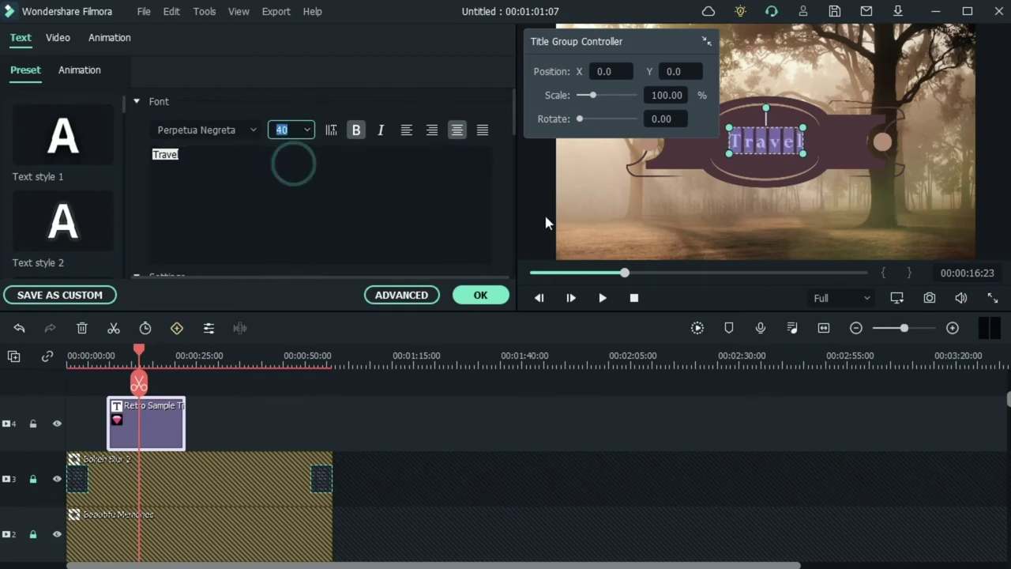
left_click(479, 296)
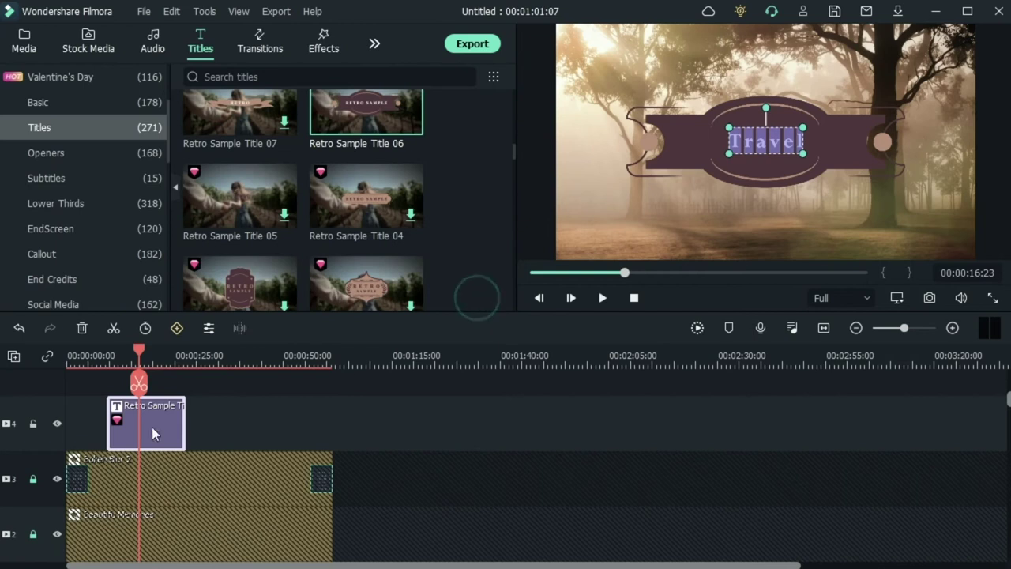
Extend the forest clip on video track 1 by about 6 seconds, shifting the waterfall clip past the retro title's end
left_click_drag(135, 353, 94, 353)
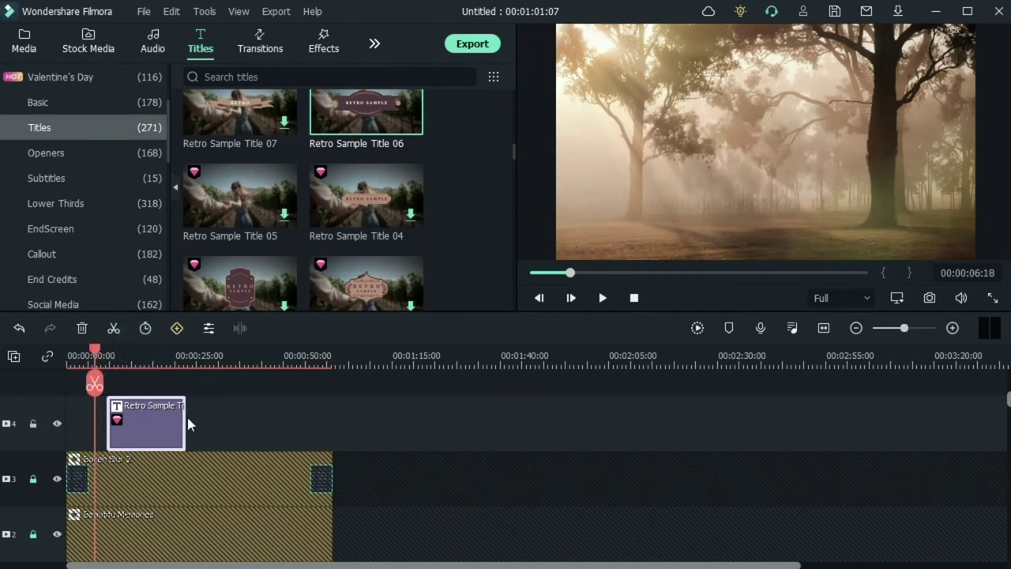
left_click(179, 360)
left_click(178, 352)
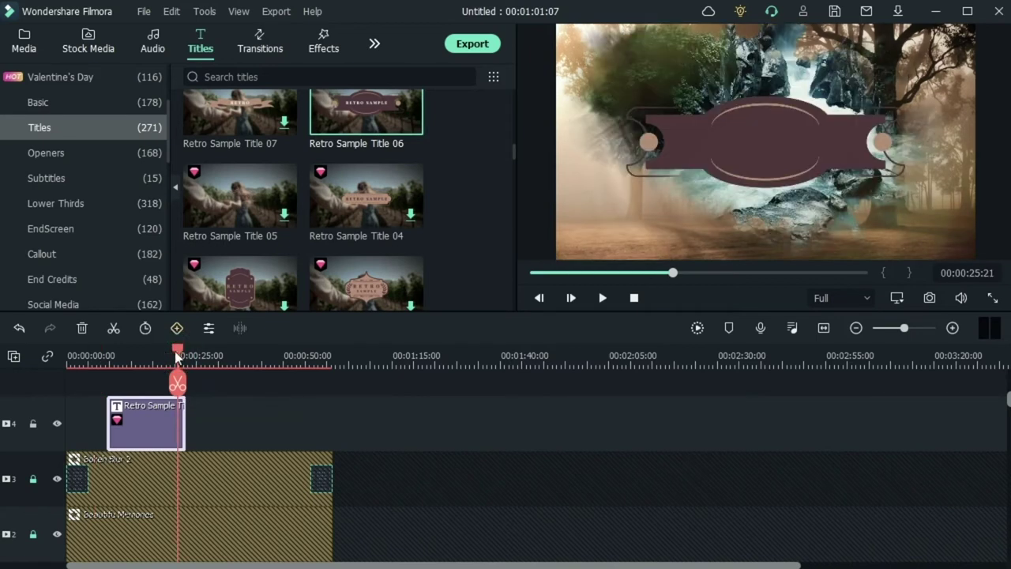
left_click_drag(177, 356, 188, 356)
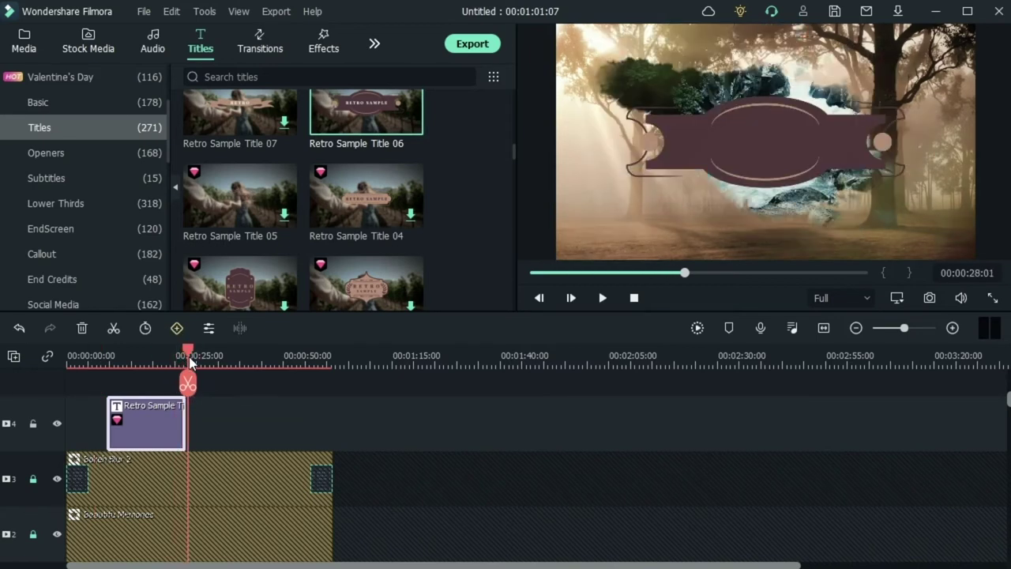
scroll(190, 450, "down", 1)
left_click(190, 518)
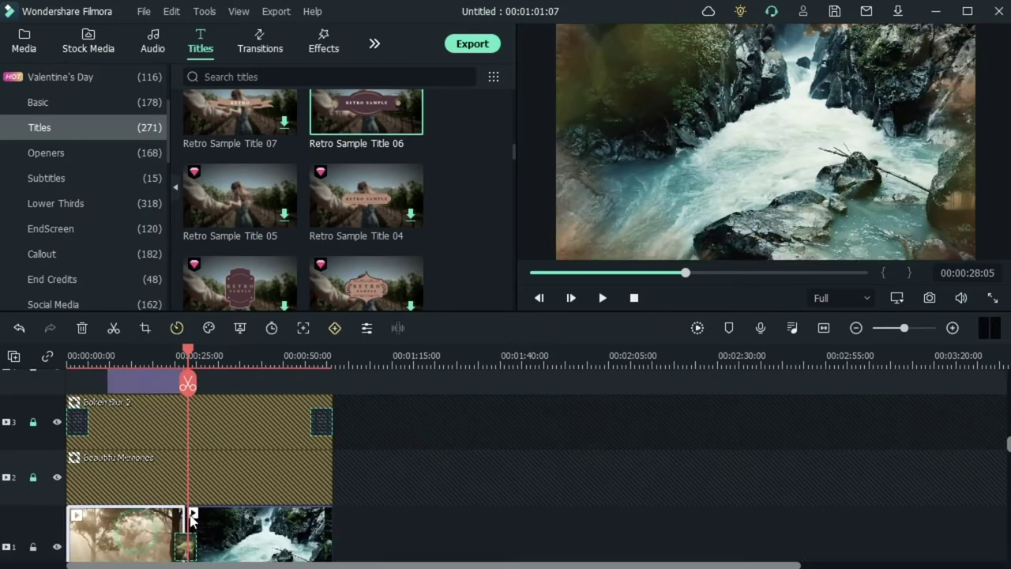
left_click_drag(192, 518, 214, 517)
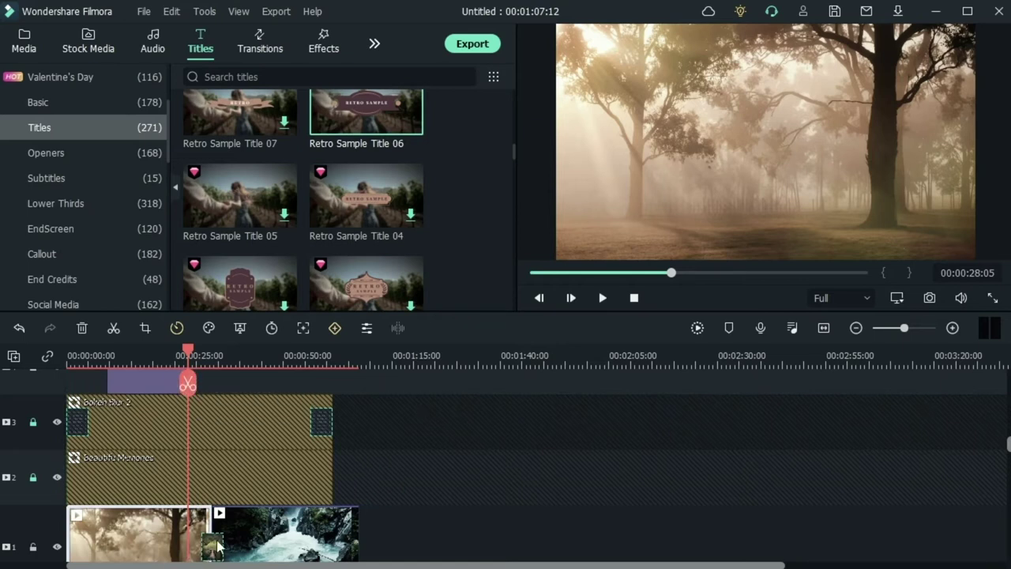
Unlock video tracks 3 and 2, extend both effects to the end of the waterfall clip, and lock both tracks again
left_click(33, 424)
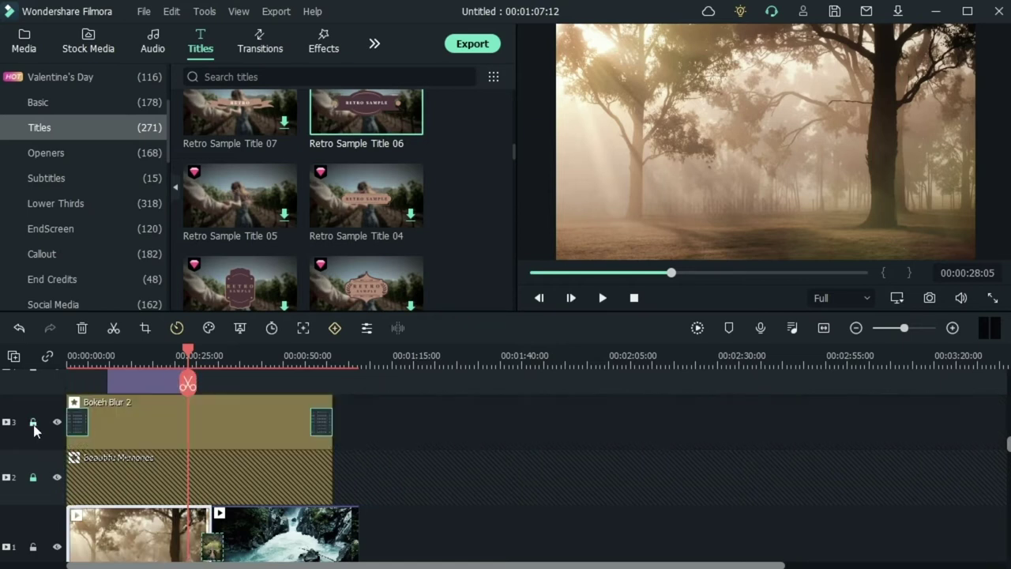
left_click(33, 477)
left_click(226, 426)
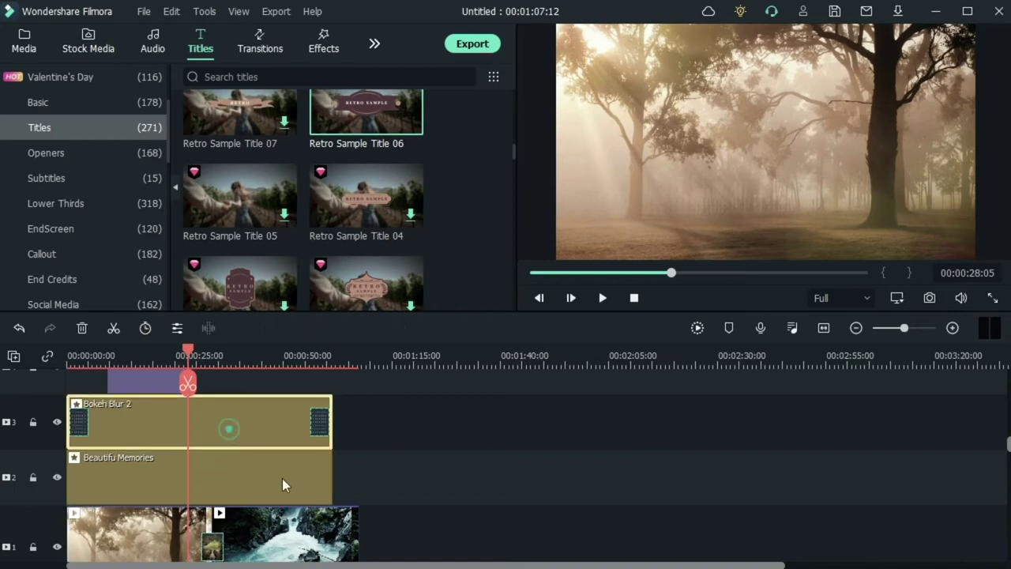
left_click(327, 438)
left_click_drag(331, 441, 359, 438)
left_click(330, 478)
left_click_drag(330, 480, 365, 478)
left_click(35, 477)
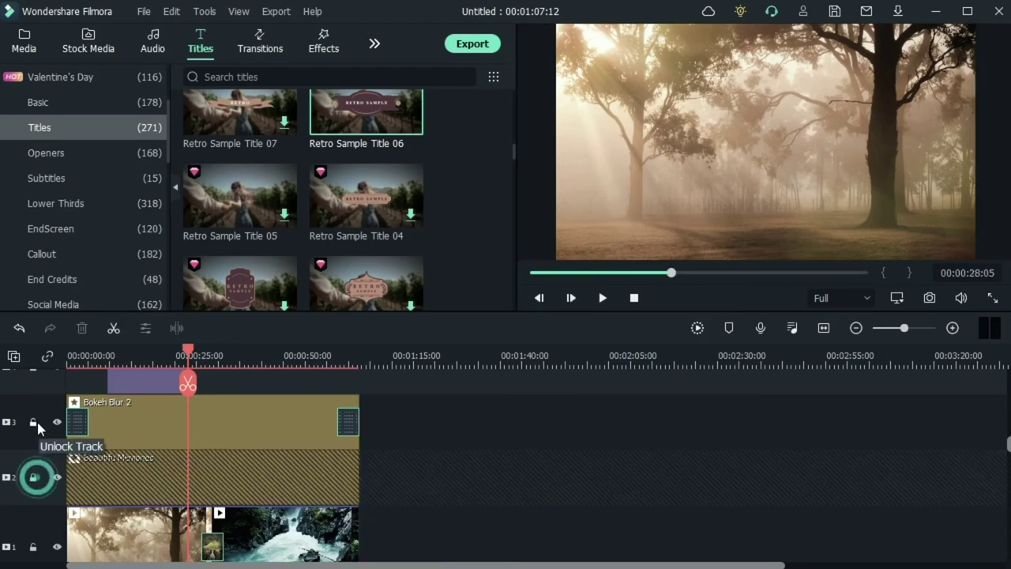
left_click(33, 422)
Add the downloaded music track Around The Corner at the start of audio track 1
left_click_drag(193, 357, 115, 361)
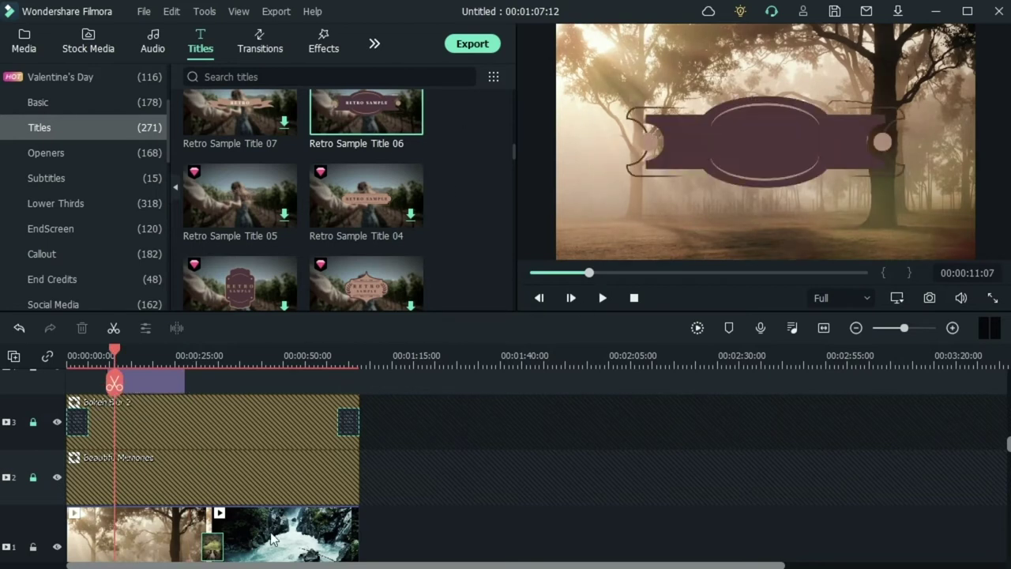
key("Delete")
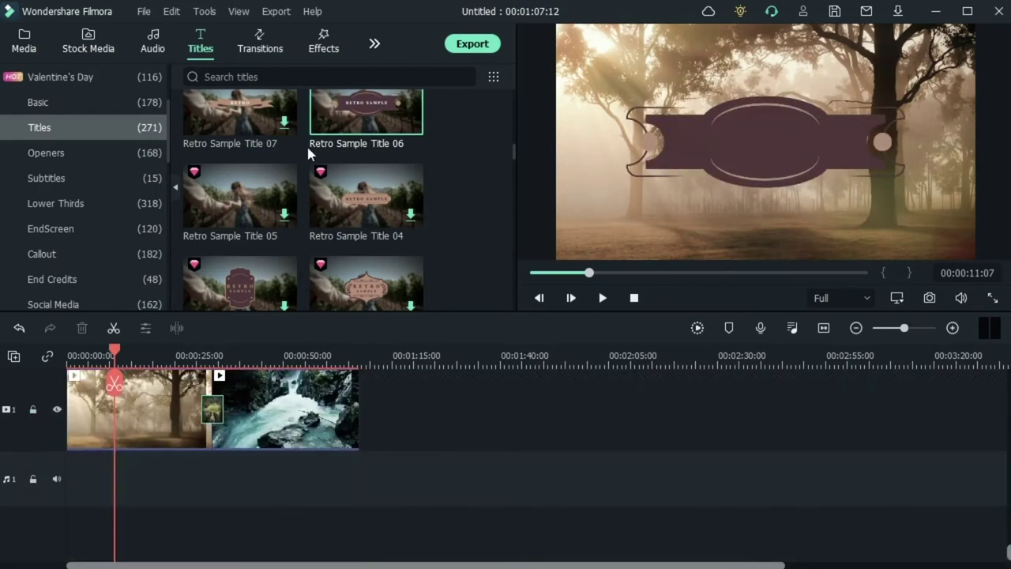
left_click(173, 46)
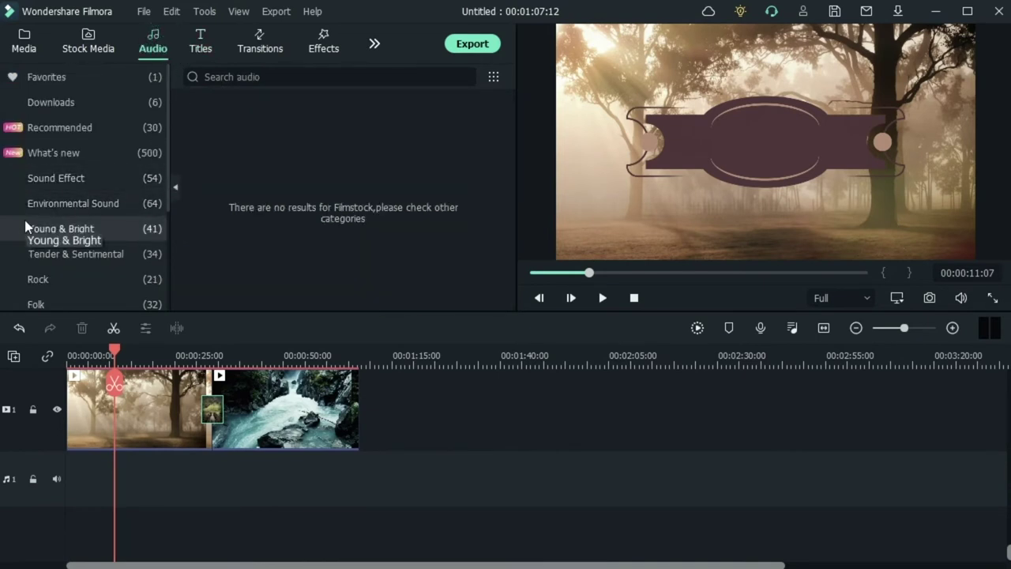
scroll(47, 225, "down", 3)
scroll(87, 226, "up", 3)
left_click(101, 228)
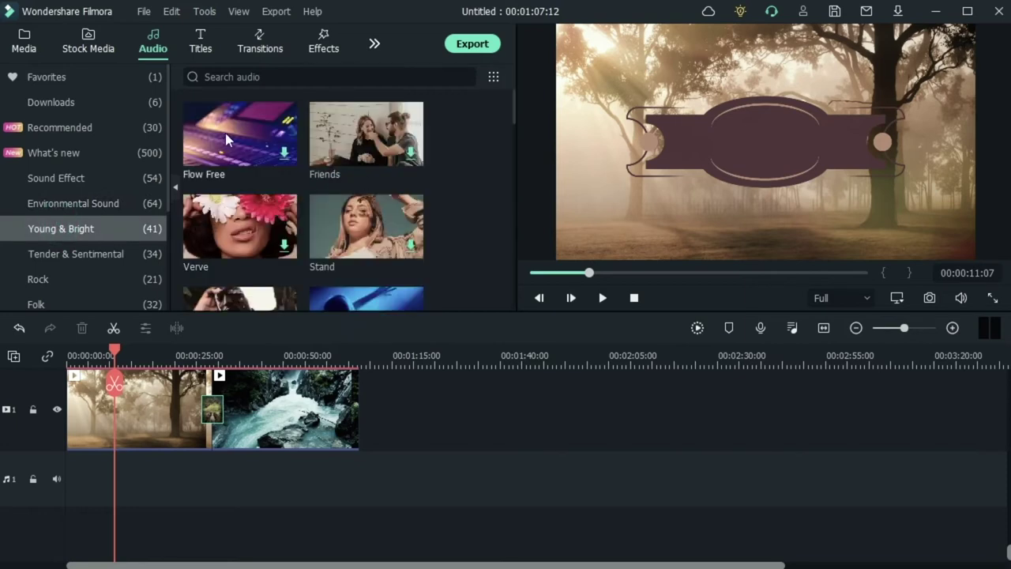
left_click(76, 97)
mouse_move(281, 261)
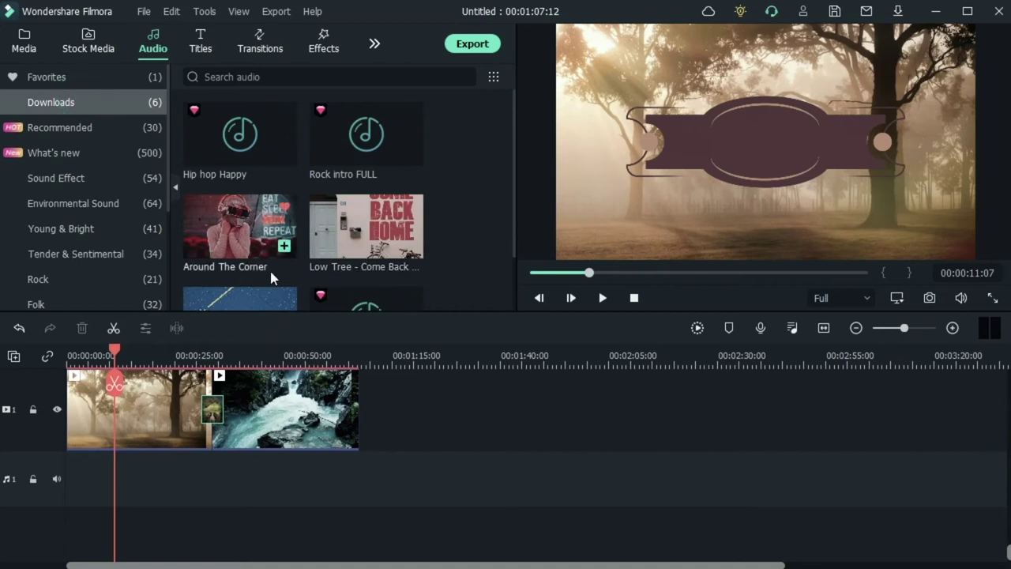
left_click_drag(231, 250, 85, 493)
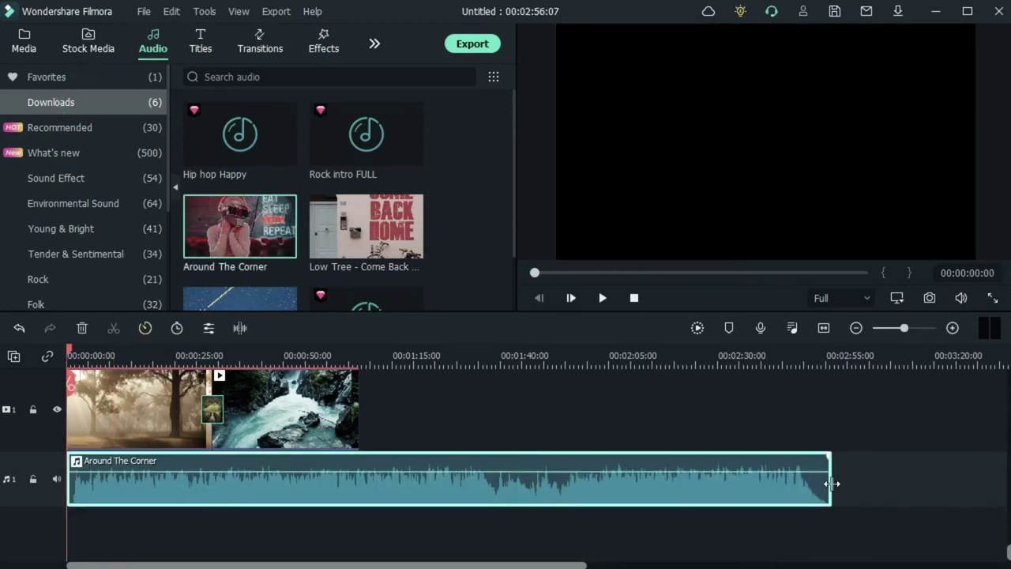
Trim the Around The Corner music to the end of the waterfall clip and give it a fade-out of about 7 seconds
left_click_drag(831, 482, 362, 478)
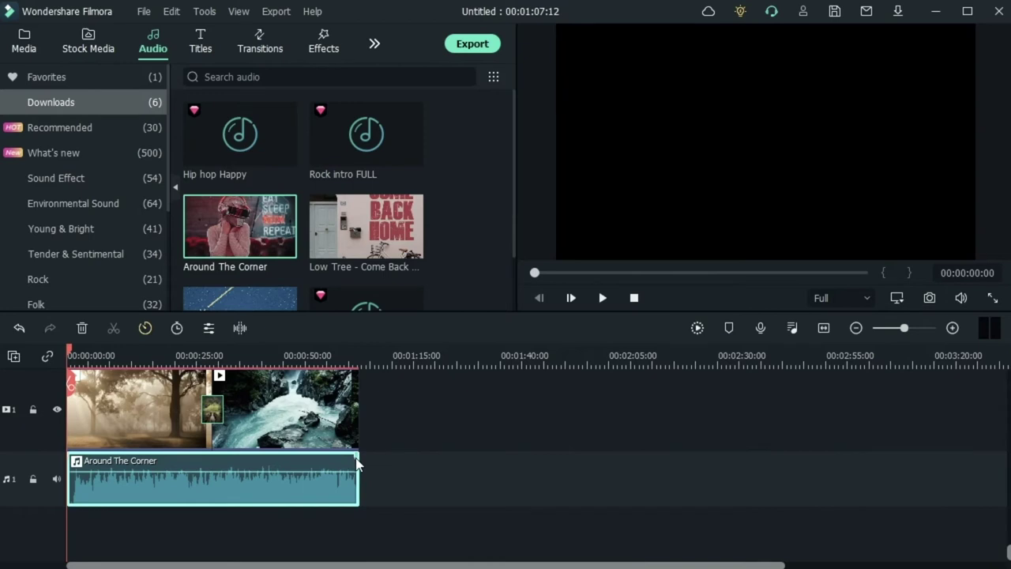
left_click_drag(357, 458, 328, 460)
Add the downloaded Subscribe1 element on video track 4 at about 00:00:52 and select it in the preview at 00:00:54:11
left_click(375, 43)
left_click(401, 60)
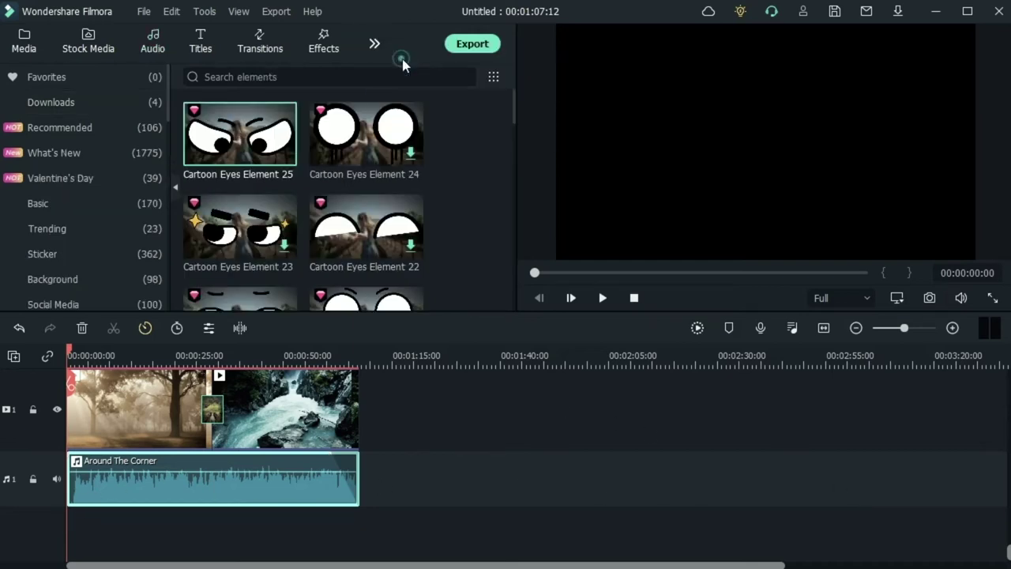
left_click(71, 103)
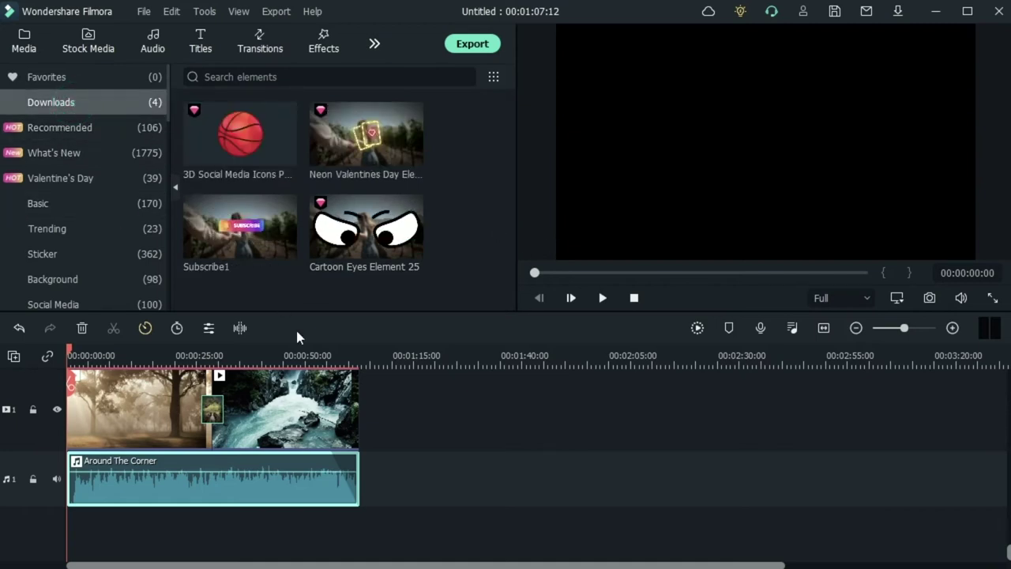
scroll(759, 477, "up", 5)
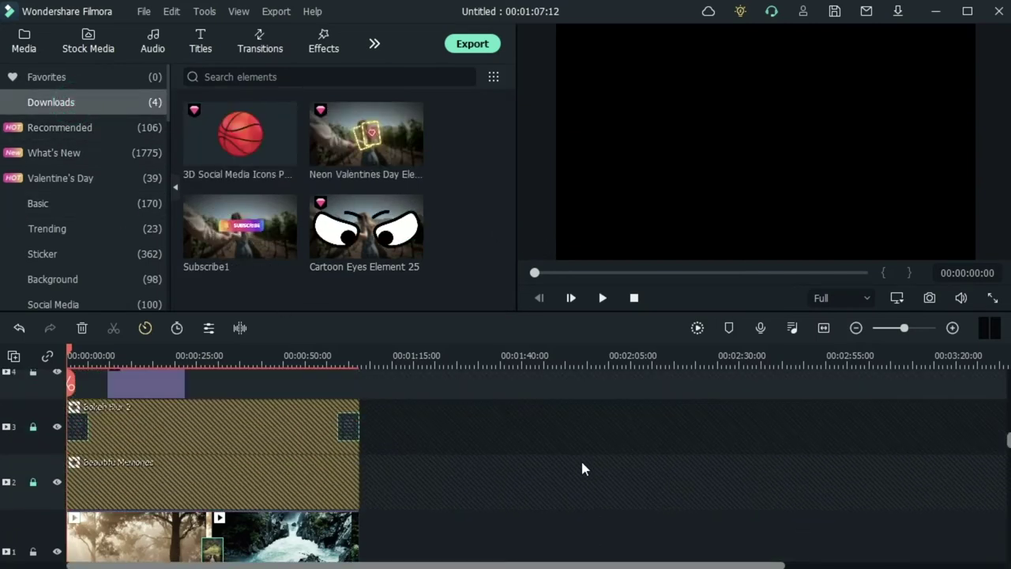
left_click_drag(267, 250, 299, 410)
left_click(296, 353)
mouse_move(290, 347)
left_mouse_down()
mouse_move(280, 345)
mouse_move(302, 352)
left_mouse_up()
left_click(807, 143)
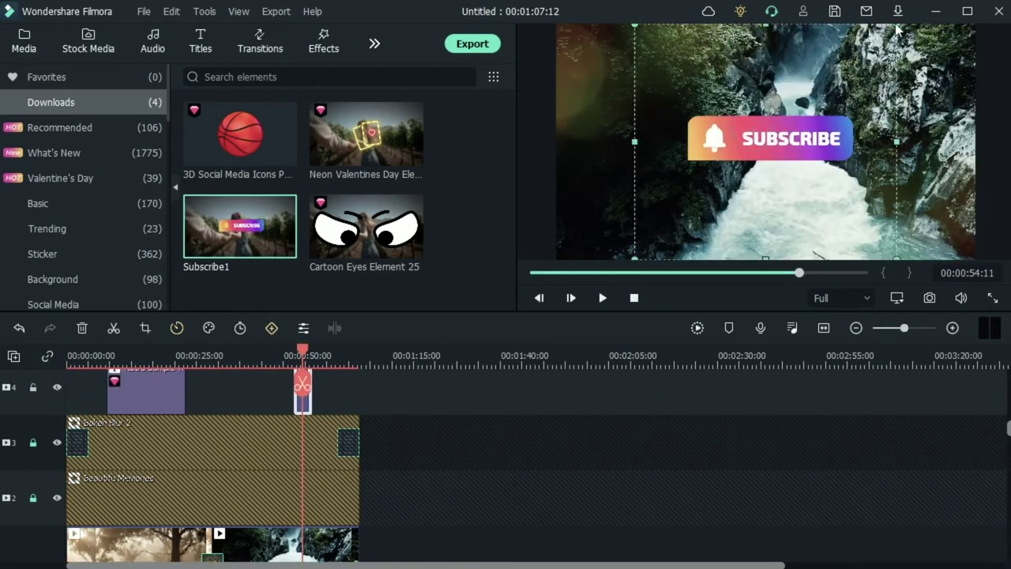
Shrink the Subscribe1 element into the lower-left corner of the video frame and set the playhead to 00:00:35:17
left_click_drag(897, 26, 607, 236)
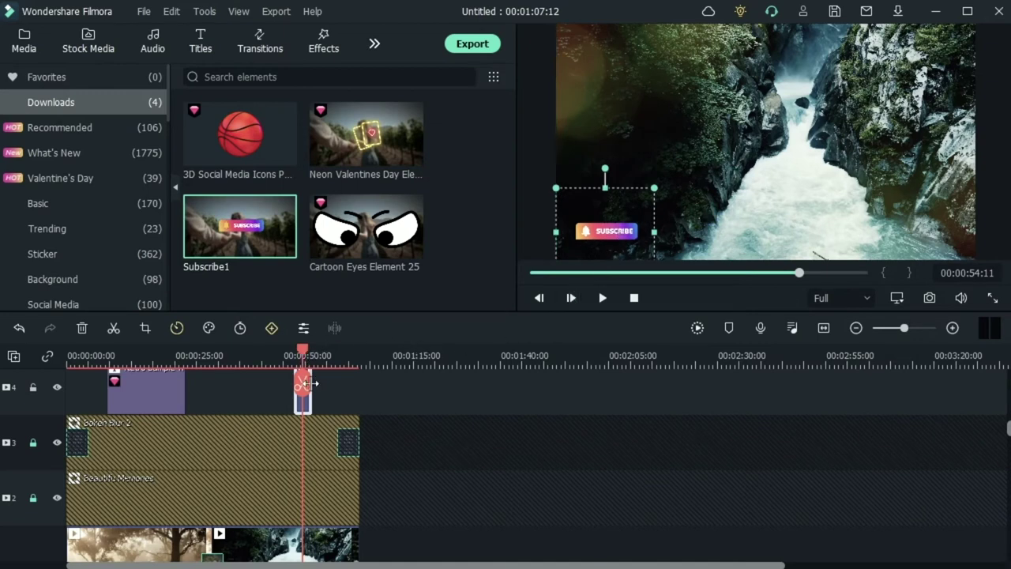
left_click_drag(305, 353, 68, 355)
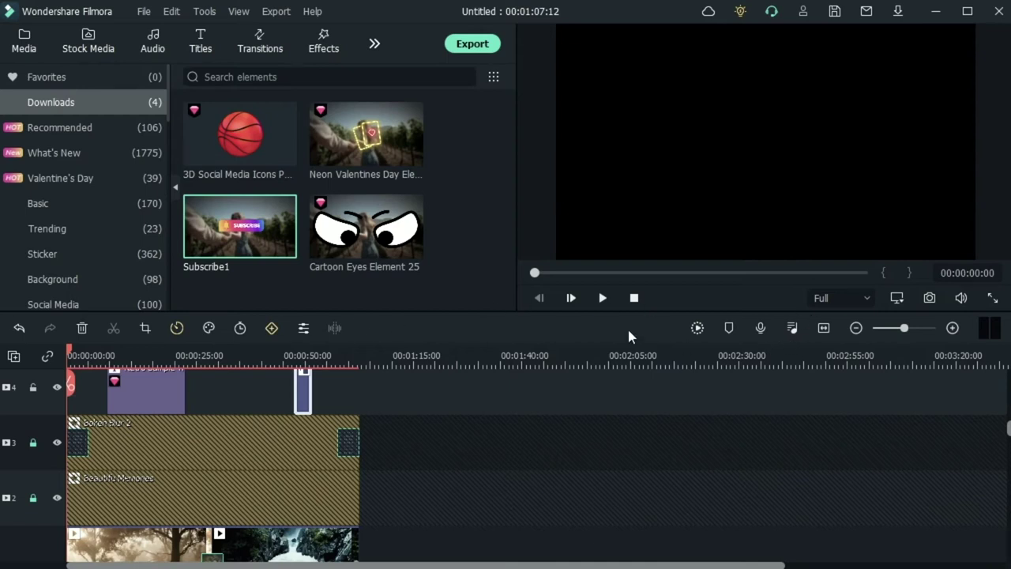
left_click(221, 355)
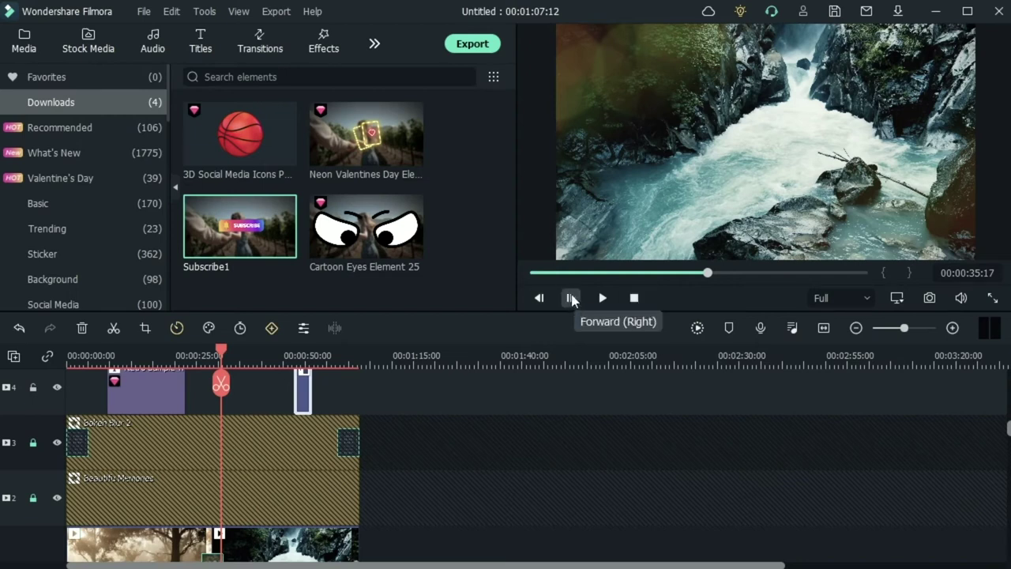
Examine the available playback quality levels and the preview display options, leaving both as they are
left_click(832, 305)
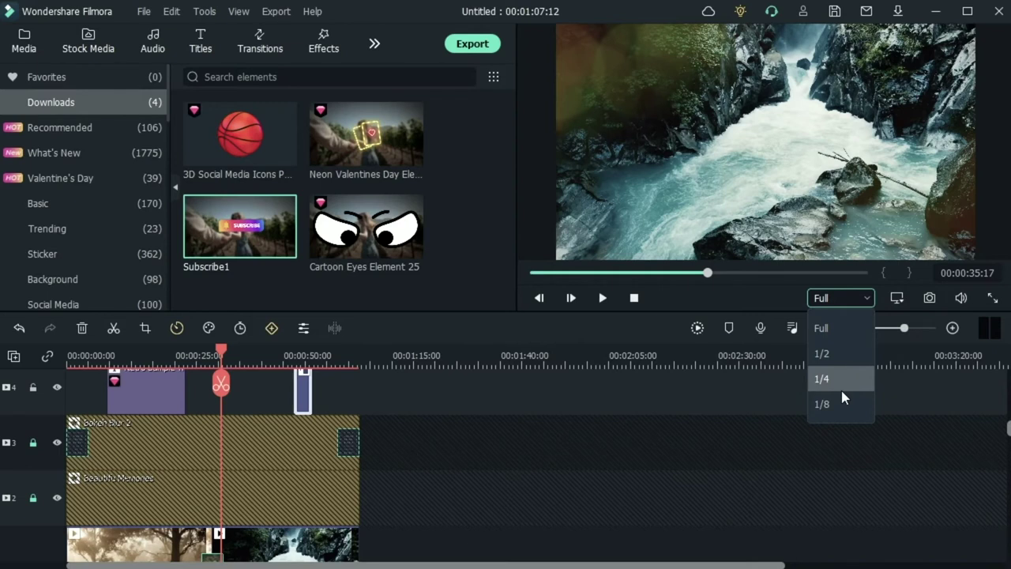
left_click(724, 293)
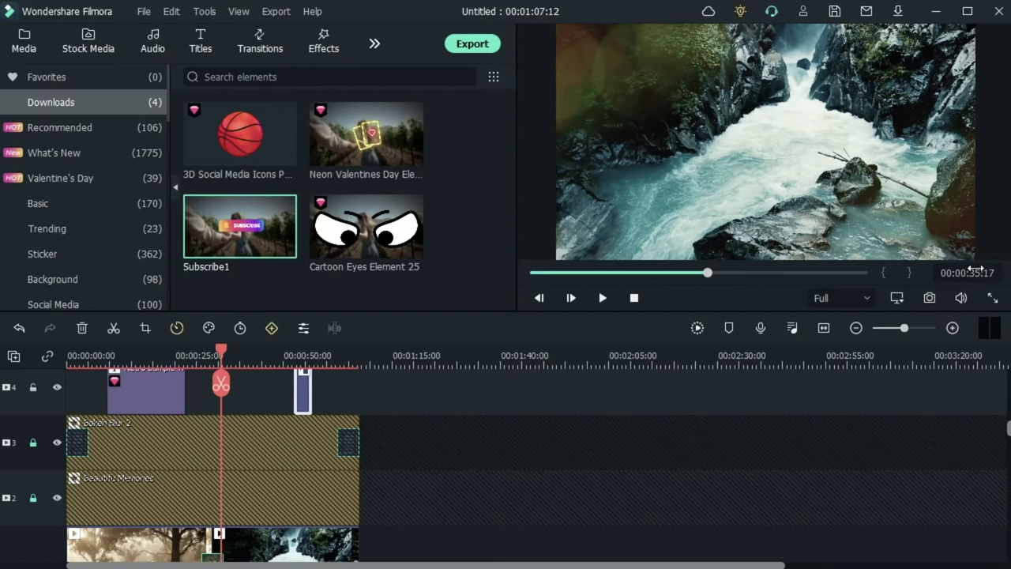
left_click(898, 300)
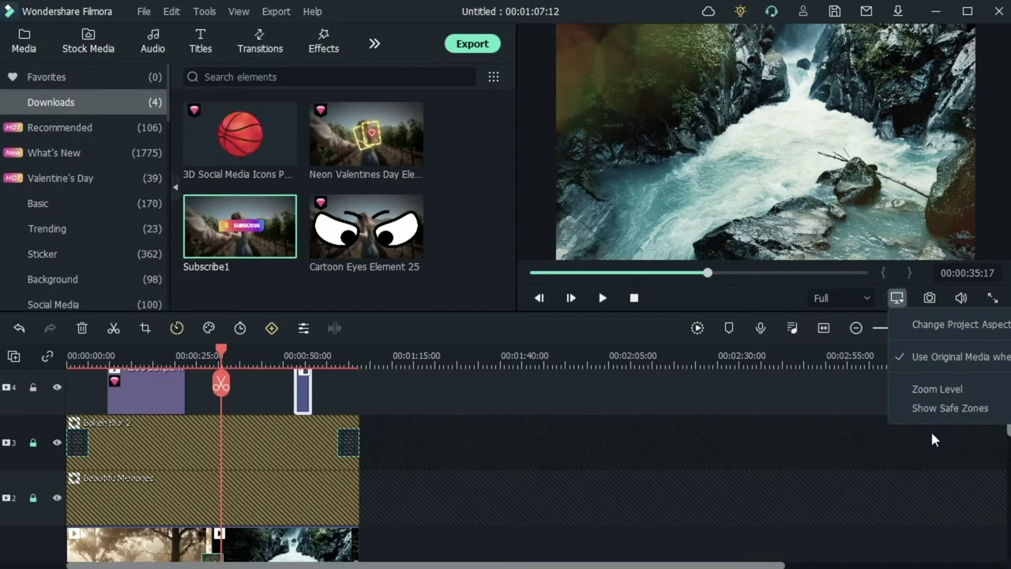
mouse_move(946, 392)
left_click(742, 294)
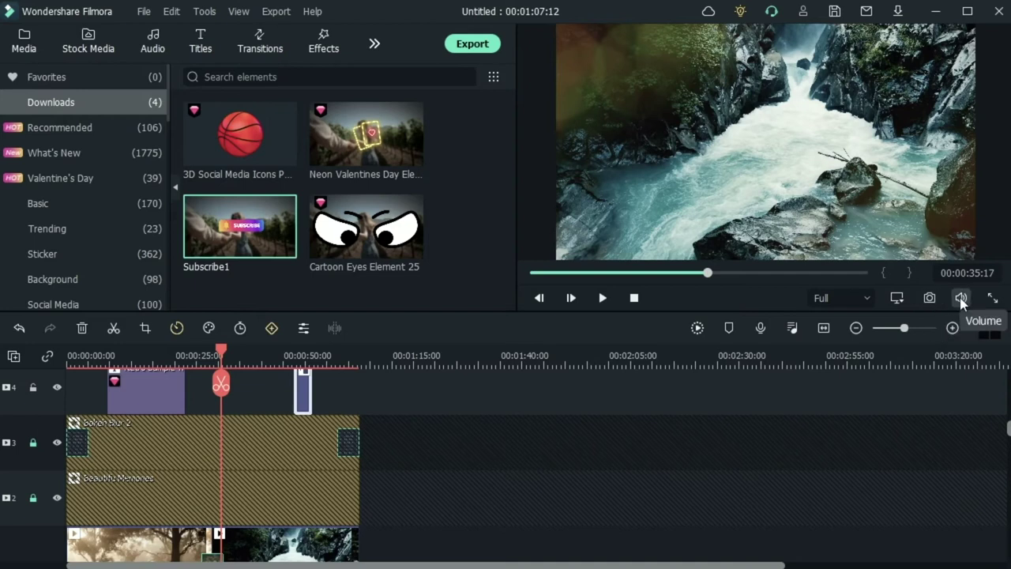
Lower the preview playback volume to its minimum
mouse_move(960, 297)
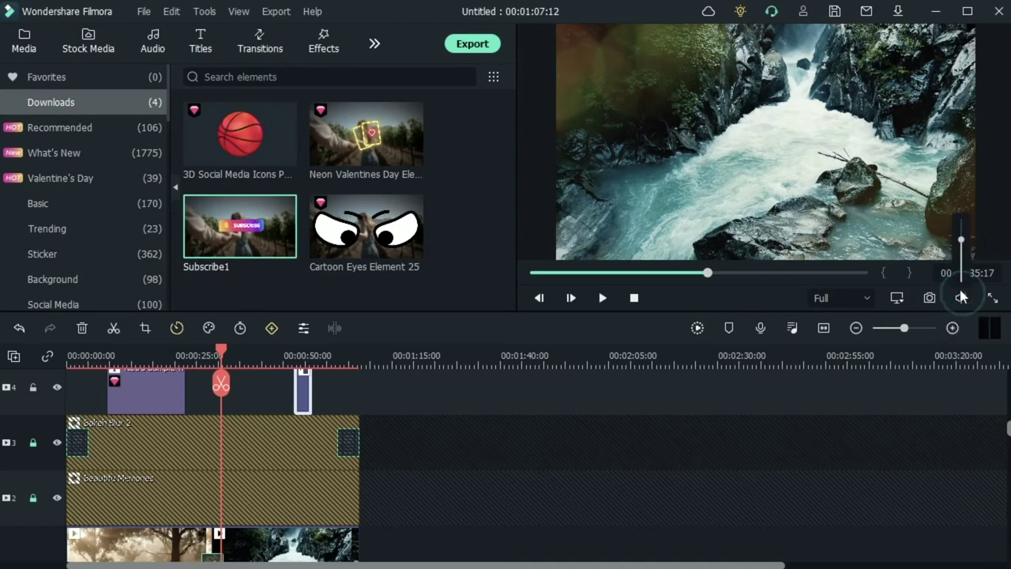
left_click_drag(961, 241, 960, 278)
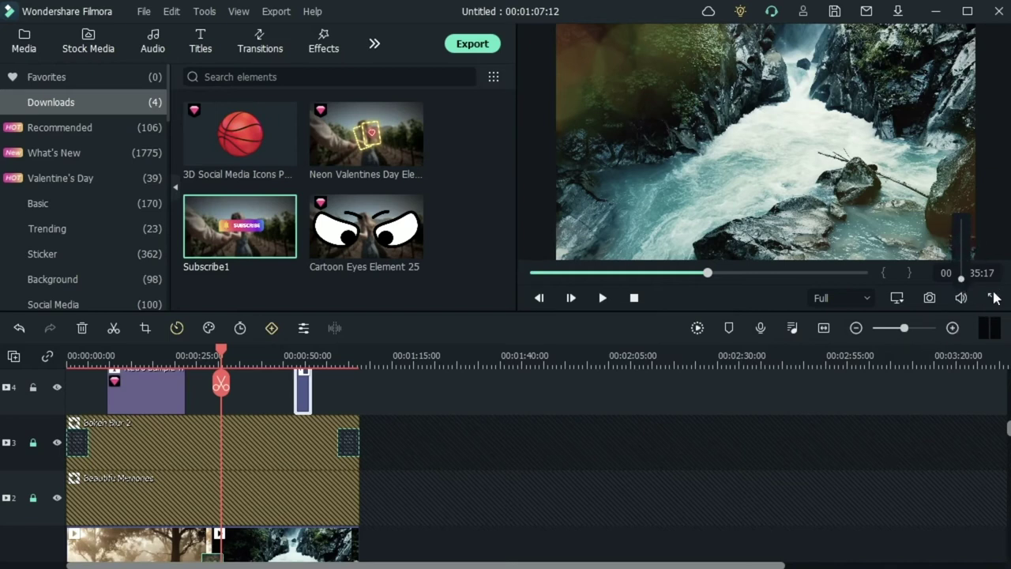
left_click(632, 337)
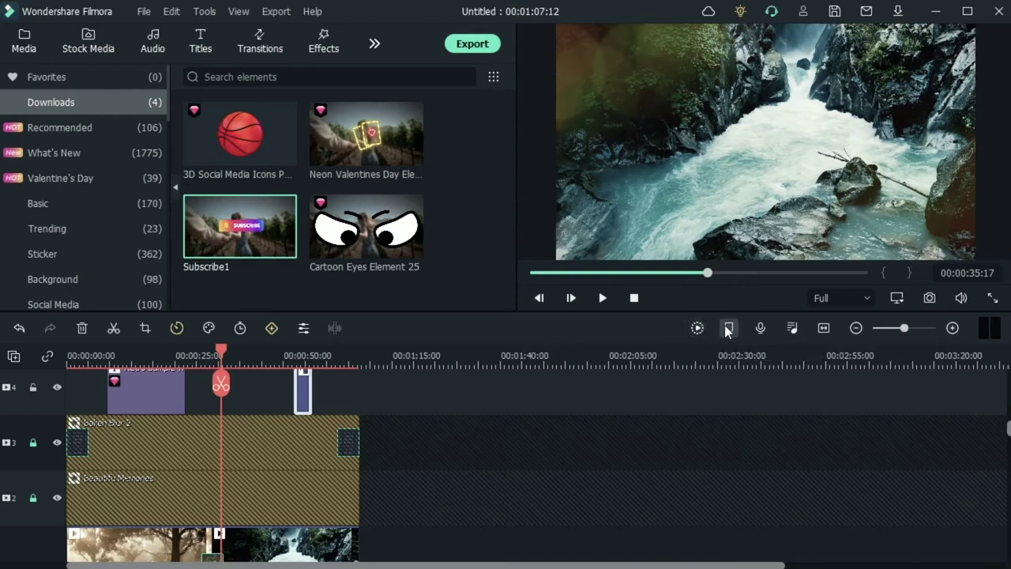
Add timeline markers at 00:00:28:10 and 00:01:03:13, and move the playhead between them
left_click(192, 353)
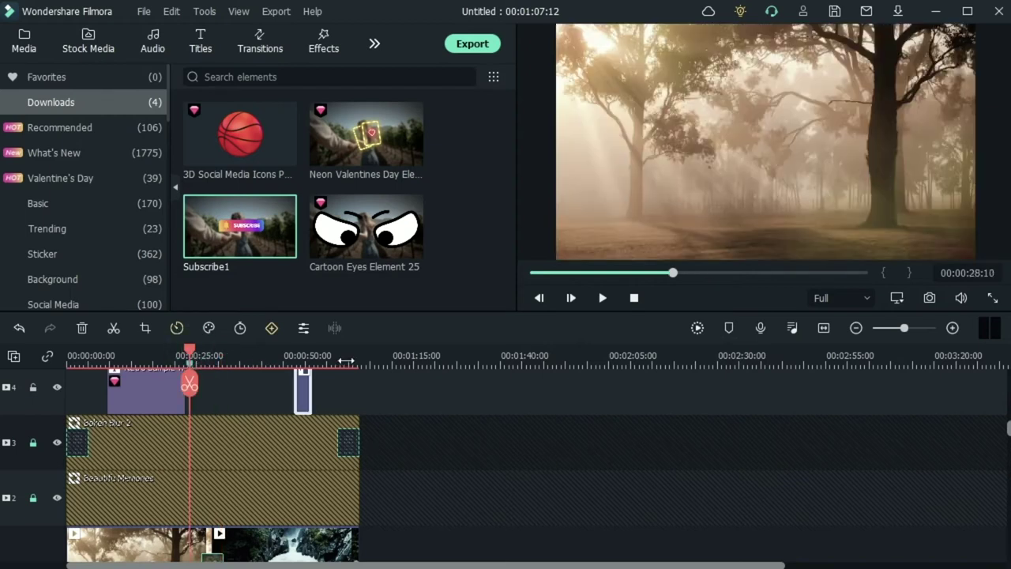
left_click(281, 349)
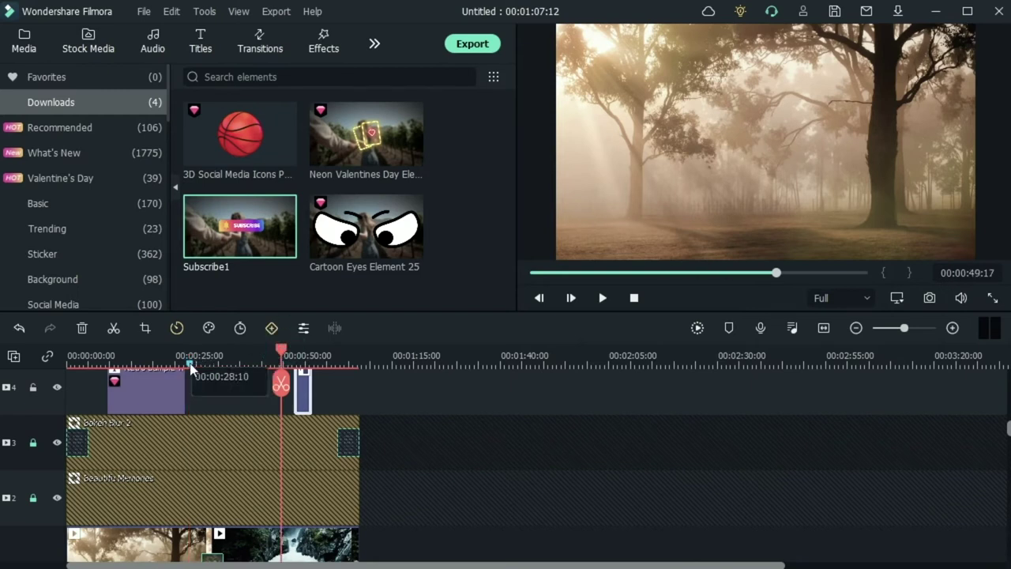
left_click(191, 365)
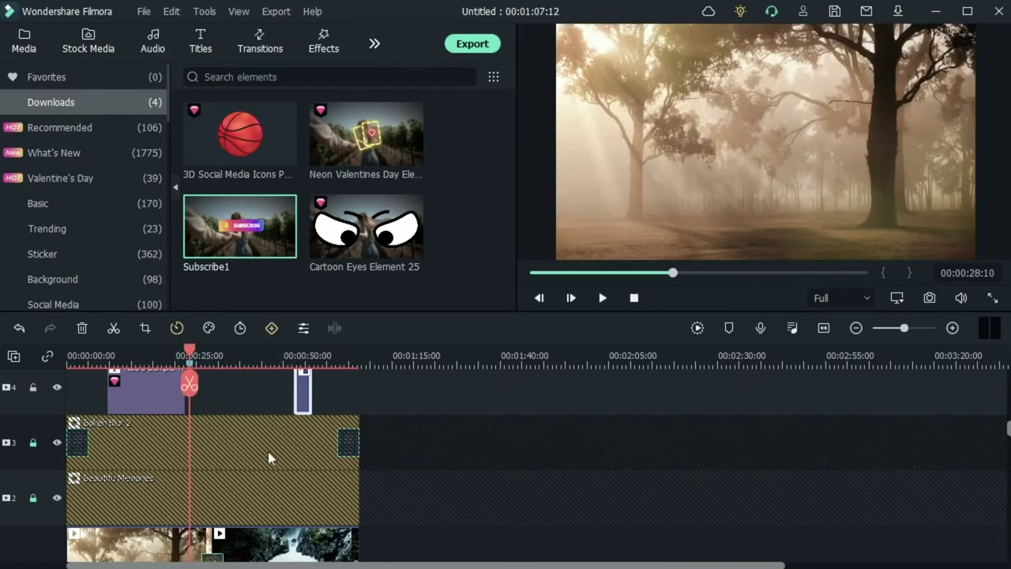
left_click(341, 350)
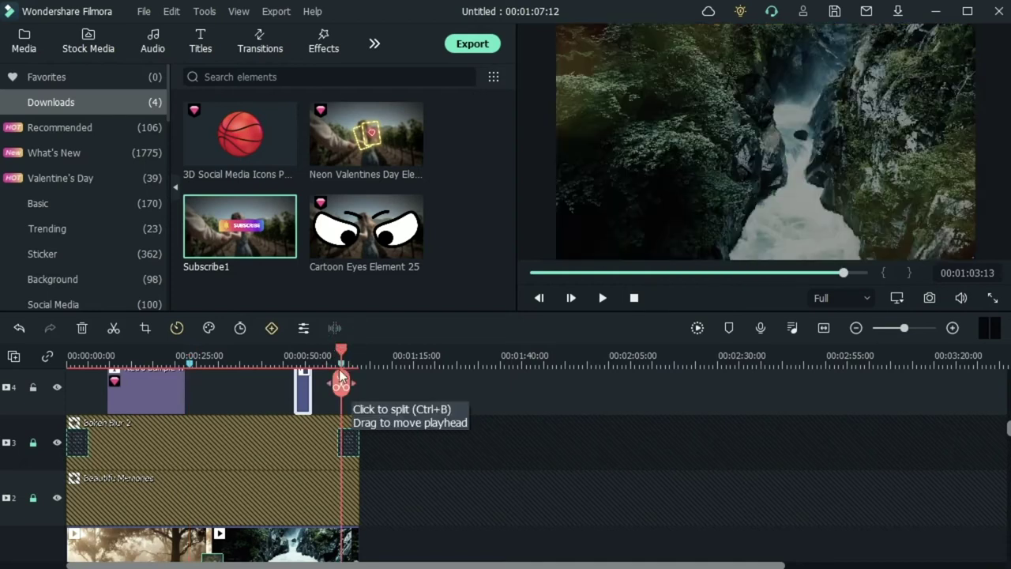
left_click(265, 356)
left_click(340, 362)
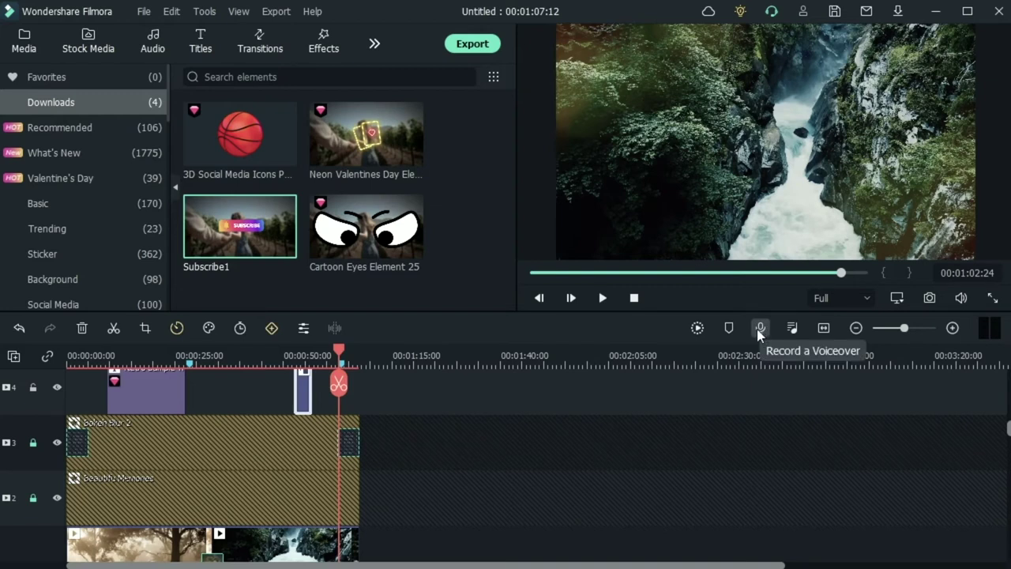
Inspect the audio track, fit the whole project into the timeline view, and try the timeline's zoom levels
scroll(121, 529, "down", 2)
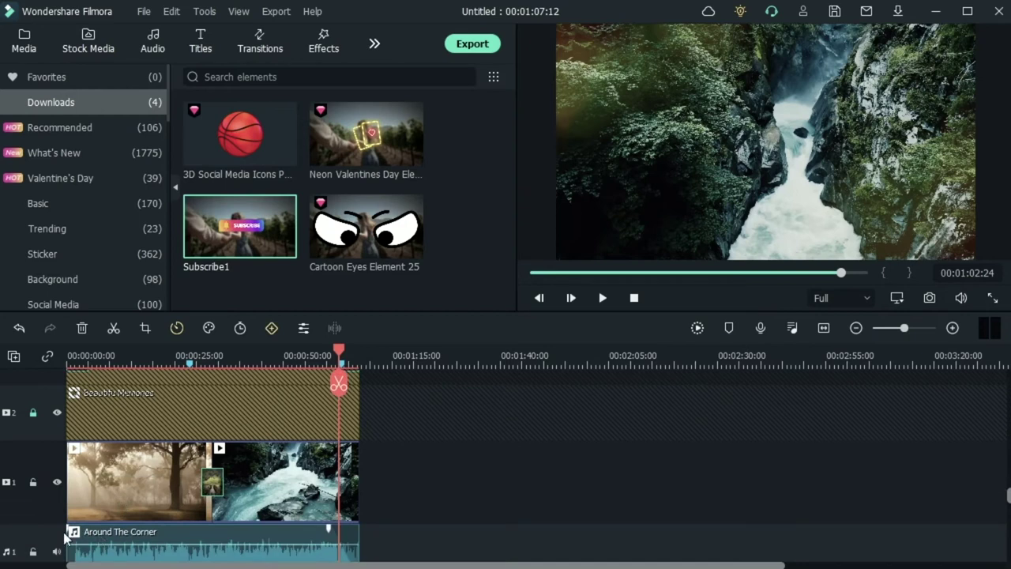
scroll(64, 537, "down", 1)
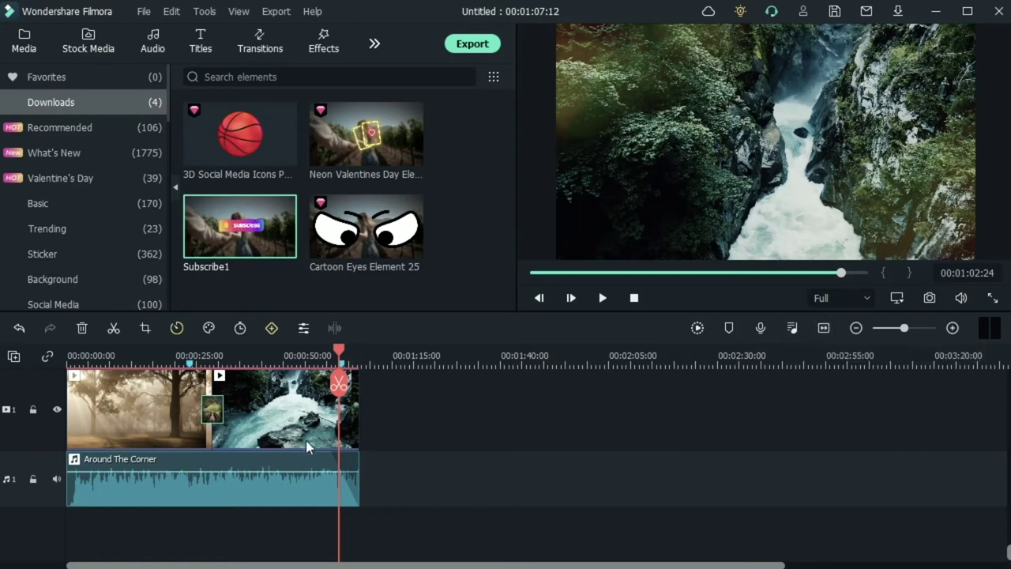
left_click(825, 329)
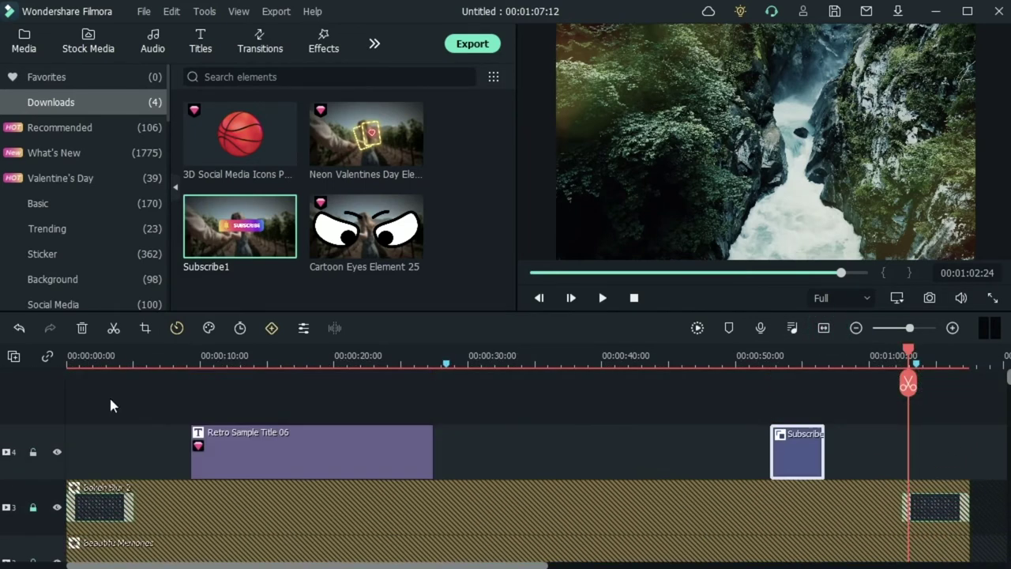
left_click(855, 328)
left_click(952, 328)
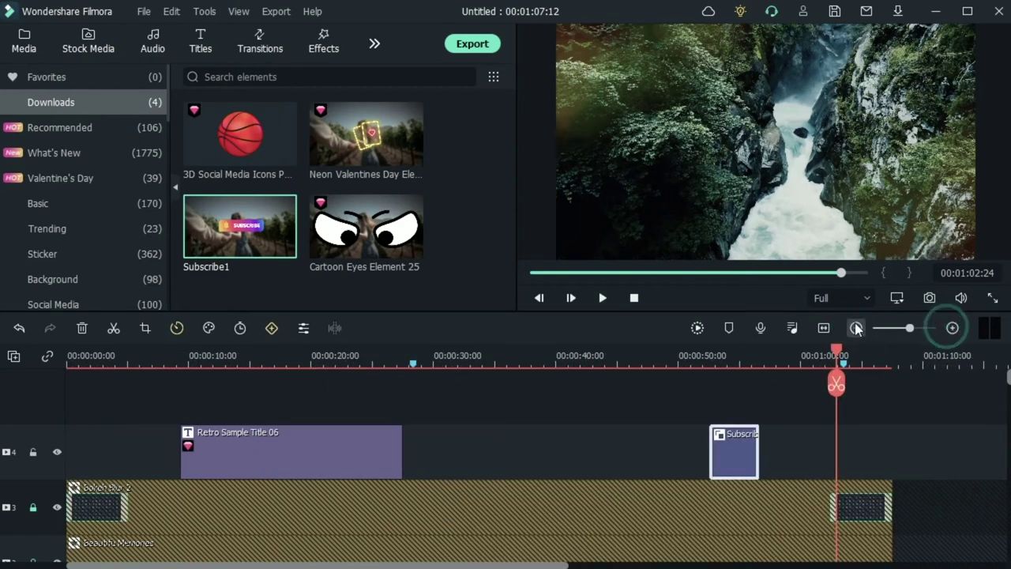
left_click(856, 328)
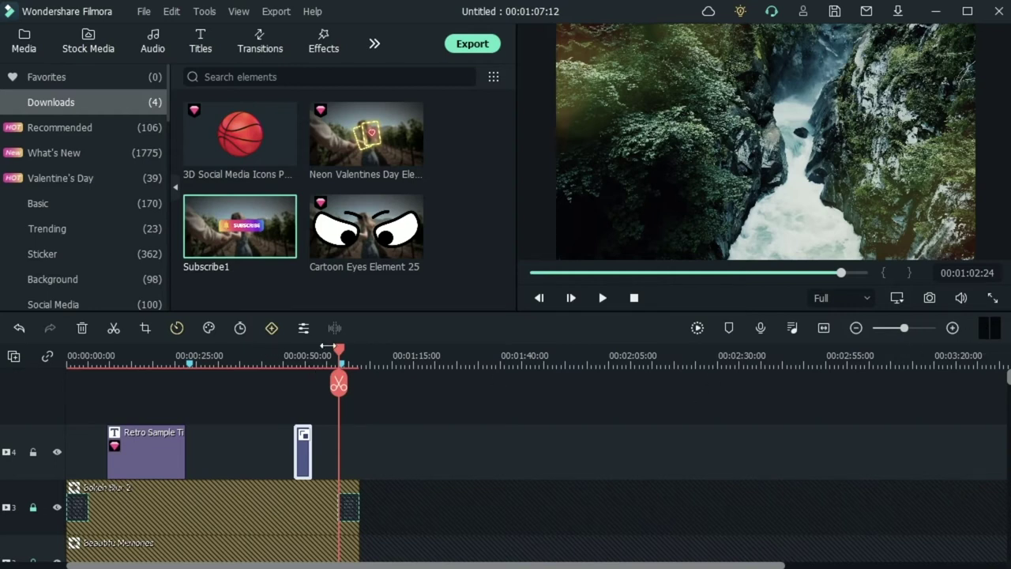
Scrub the timeline from the project start out to 00:02:19:11 and back to 00:01:12:20
left_click_drag(342, 350, 6, 386)
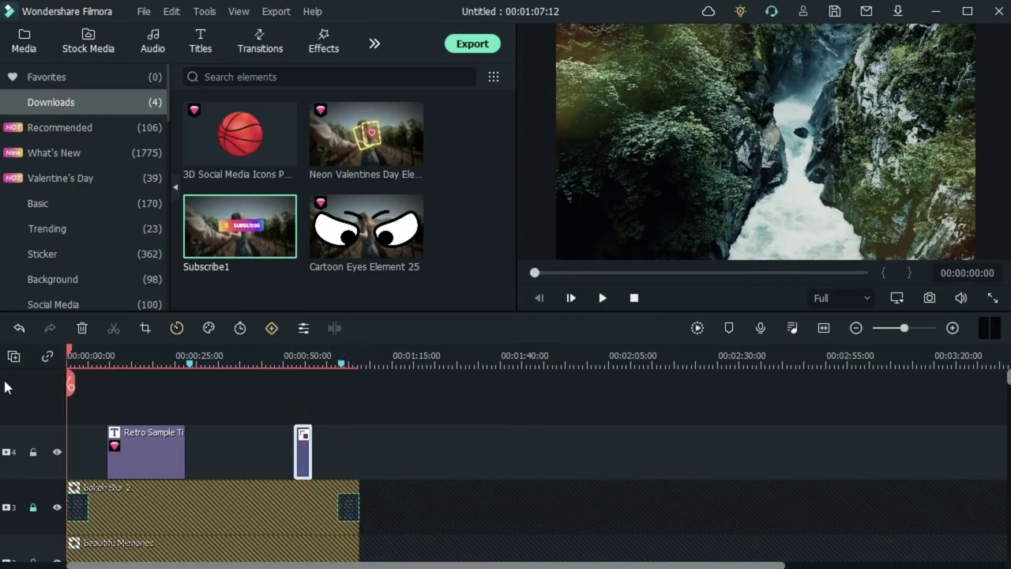
left_click(210, 355)
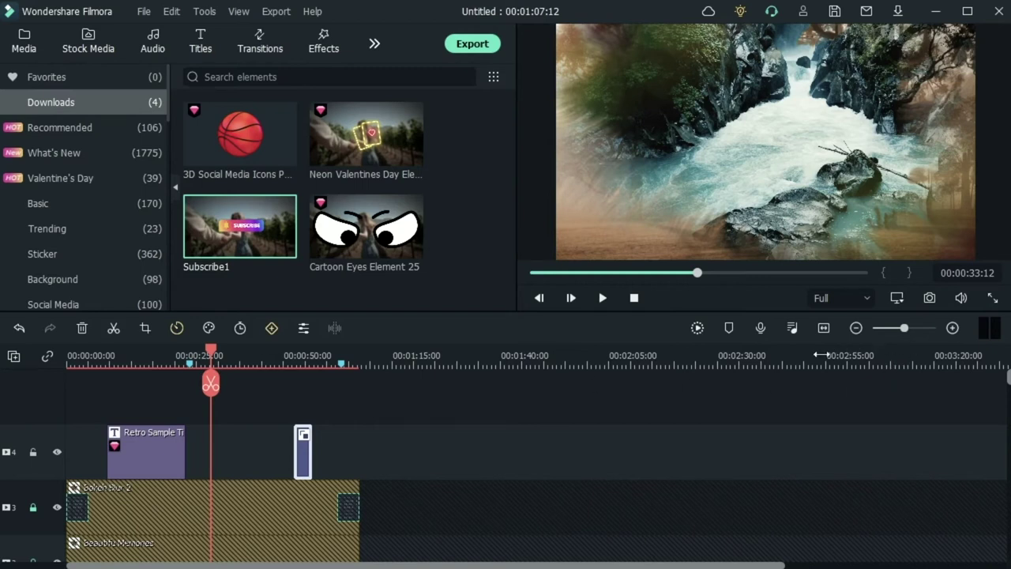
left_click(387, 355)
left_click(518, 355)
left_click(671, 368)
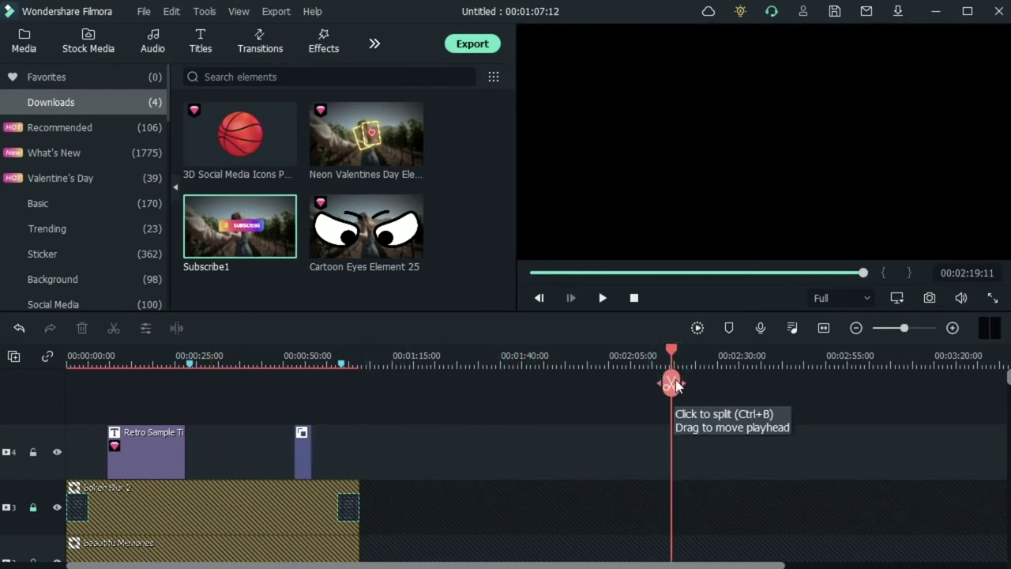
left_click(382, 360)
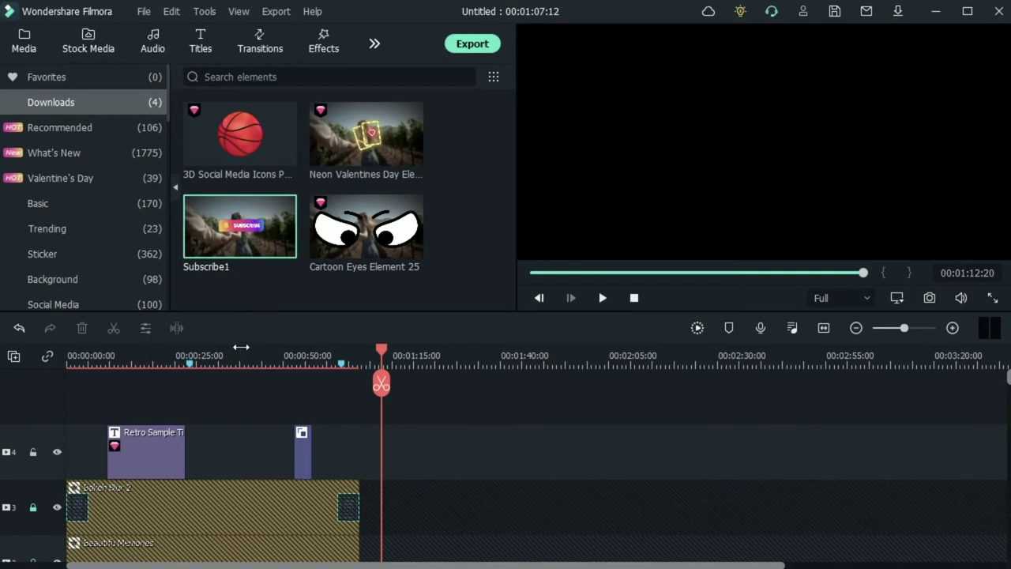
Look through the waterfall clip's basic video settings with the playhead at 00:00:40:06 and close them without changes
left_click(240, 349)
scroll(249, 506, "down", 3)
left_click(249, 526)
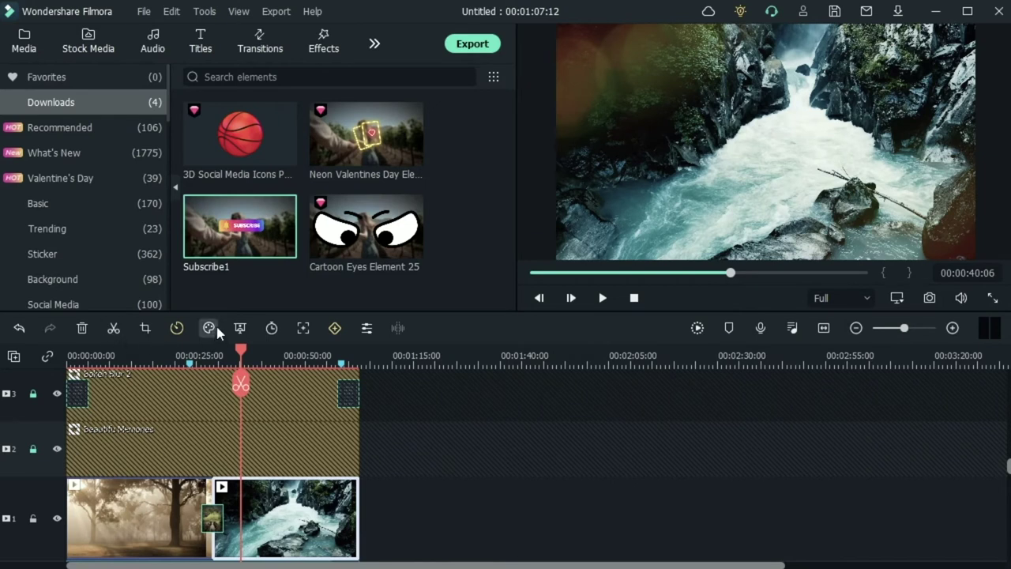
left_click(366, 329)
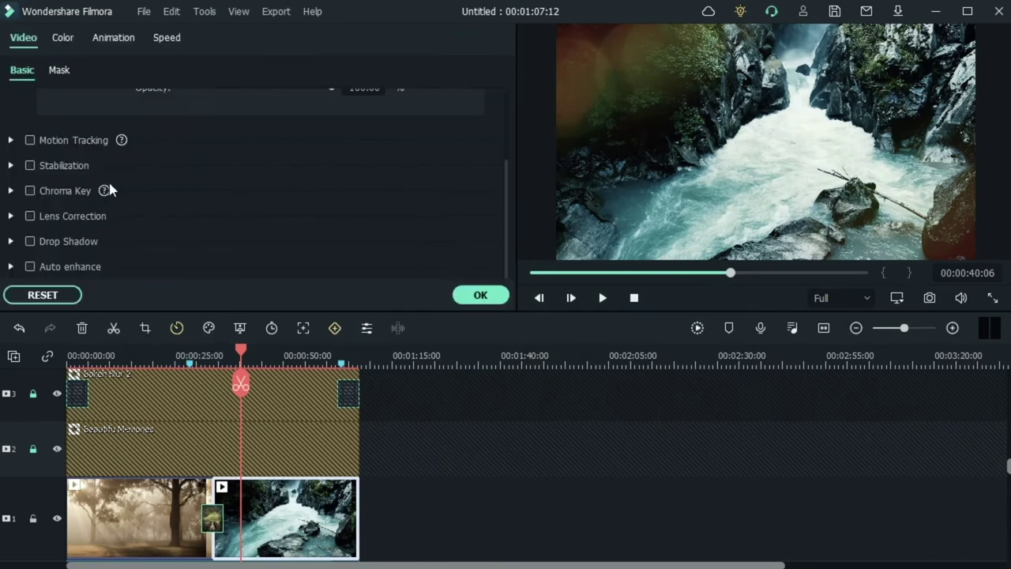
scroll(158, 197, "up", 2)
left_click(447, 484)
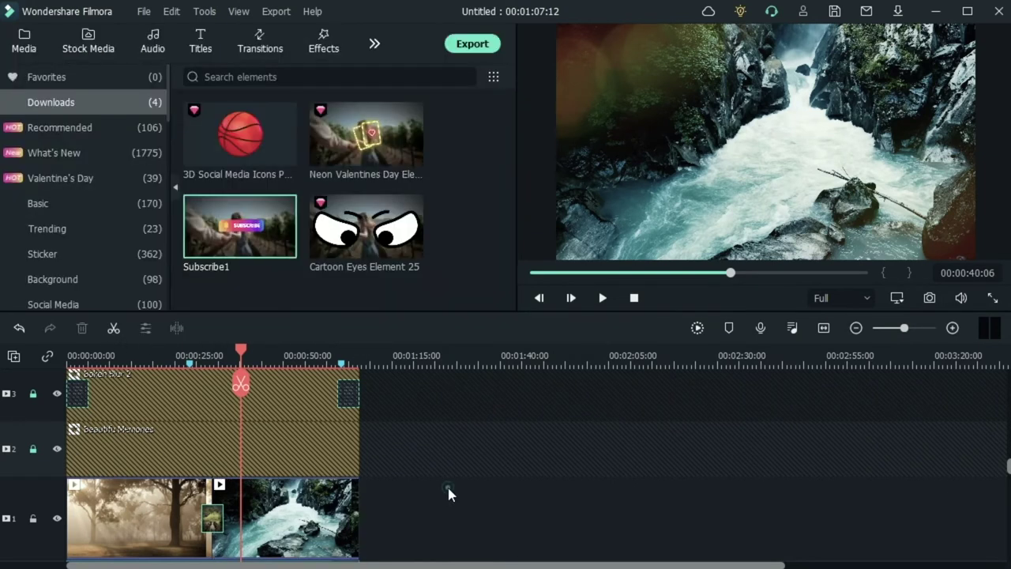
double_click(289, 503)
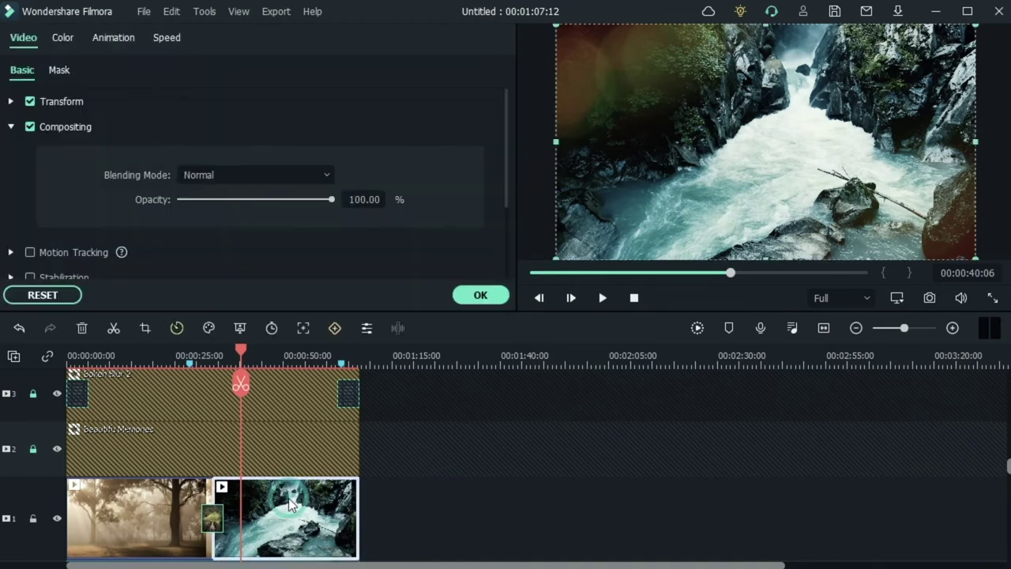
left_click(505, 430)
left_click(528, 463)
left_click(480, 294)
left_click(480, 432)
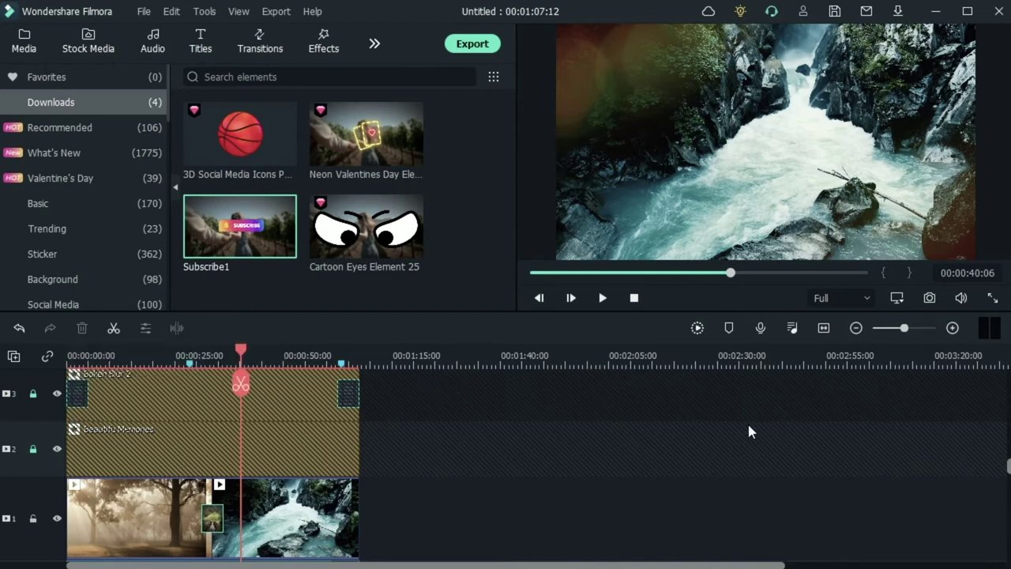
Return the playhead to the start of the project and render the whole timeline for smooth preview playback
left_click(691, 189)
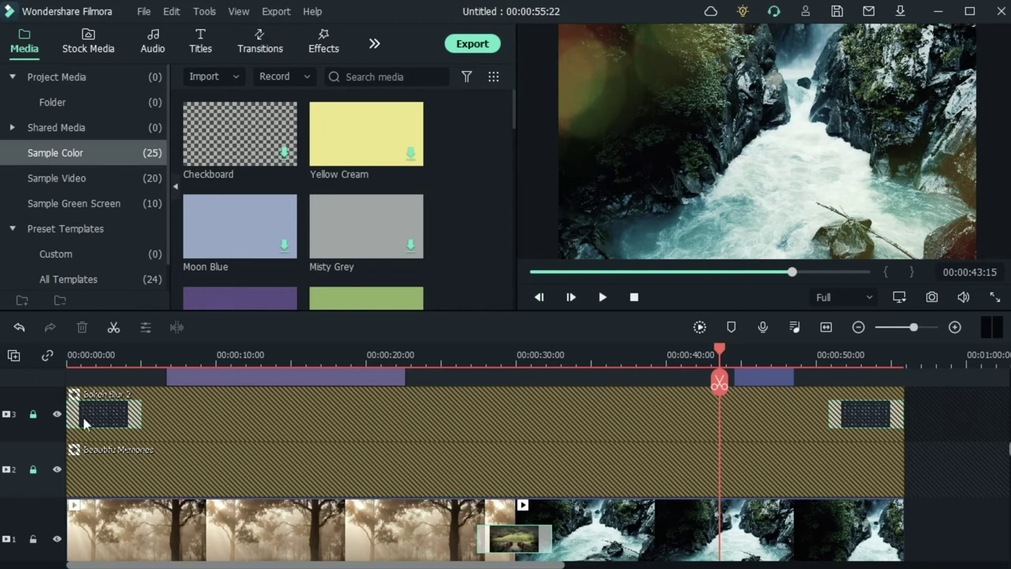
scroll(843, 435, "up", 2)
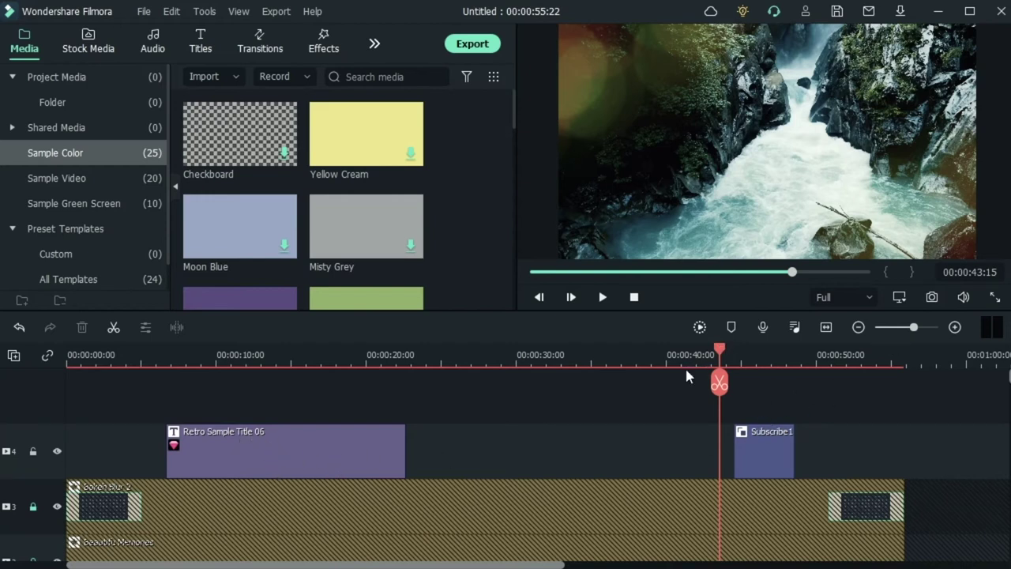
left_click_drag(720, 357, 1, 433)
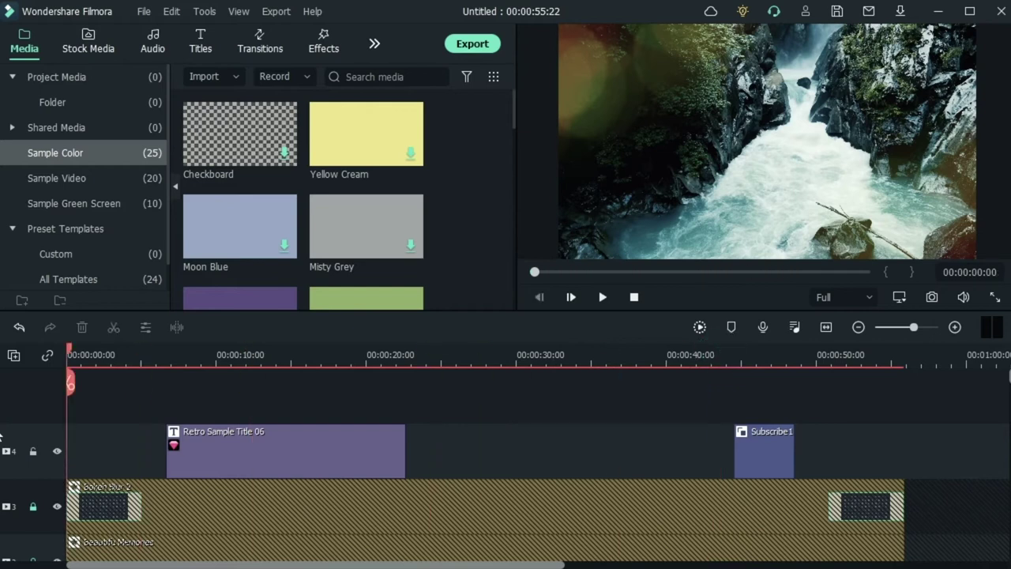
left_click(858, 327)
scroll(729, 489, "down", 5)
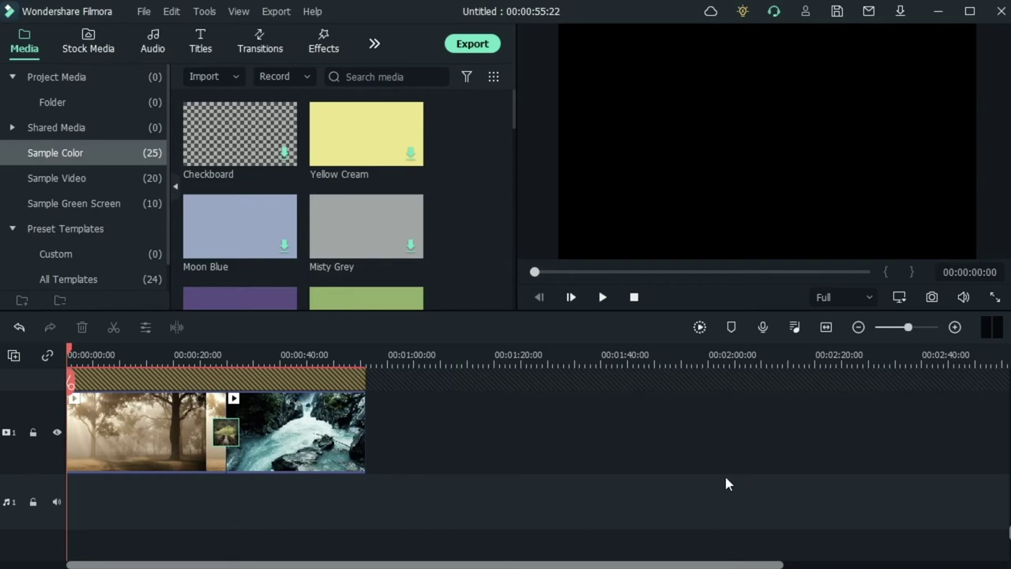
scroll(727, 482, "up", 2)
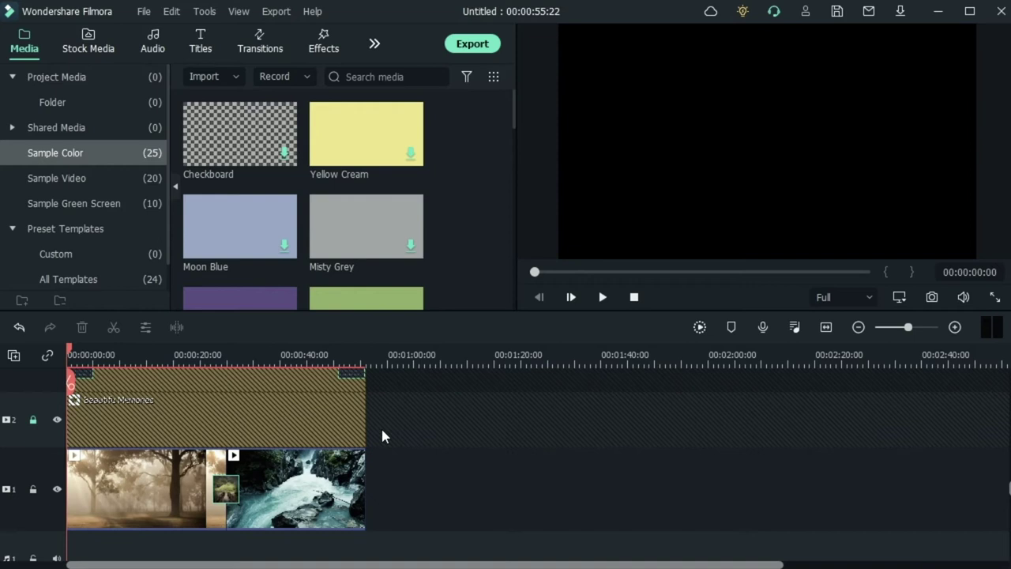
left_click(699, 327)
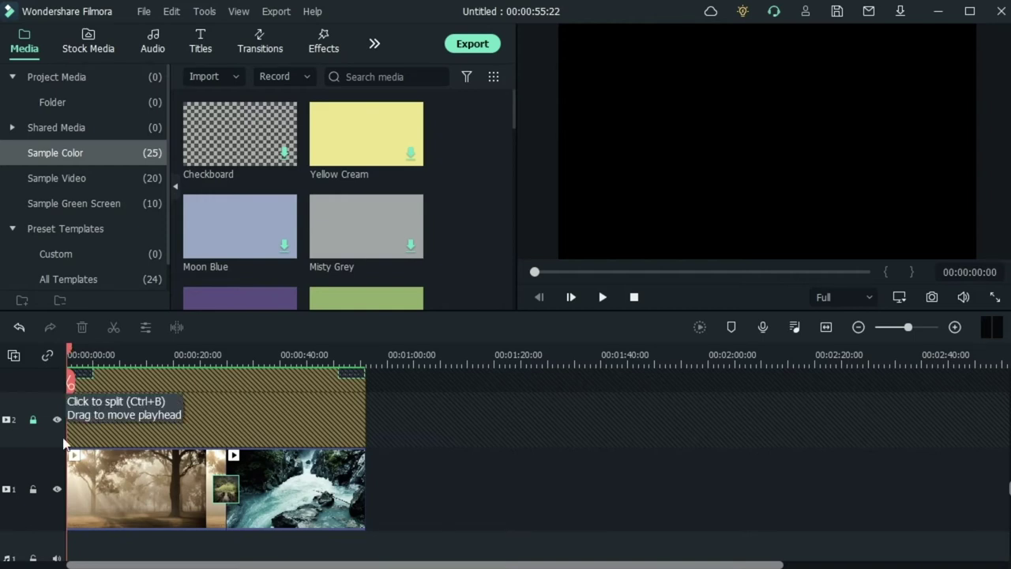
Play the rendered project from the start through the Travel title and the transition into the waterfall clip, checking the tracks
key("space")
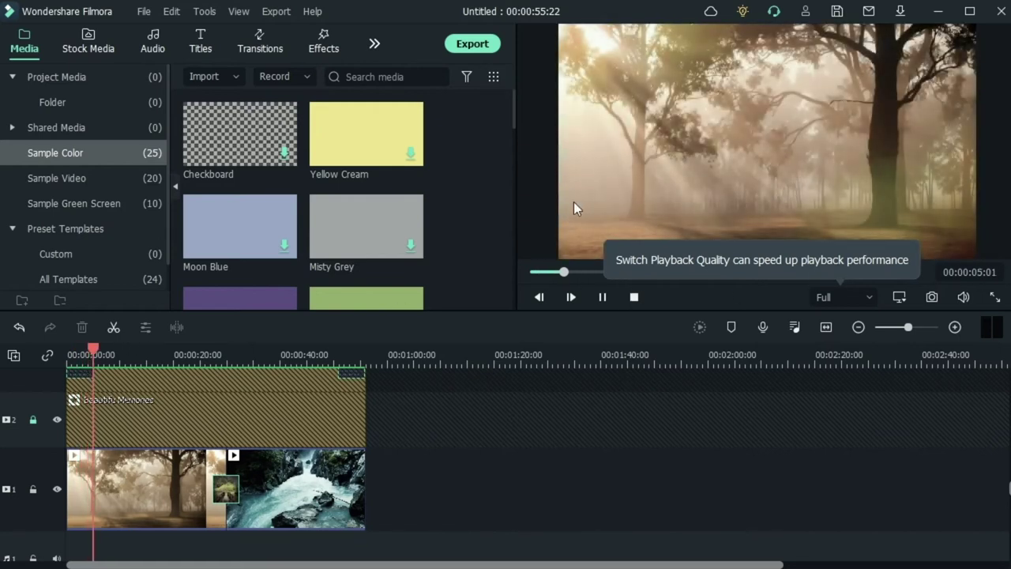
left_click(841, 298)
left_click(758, 292)
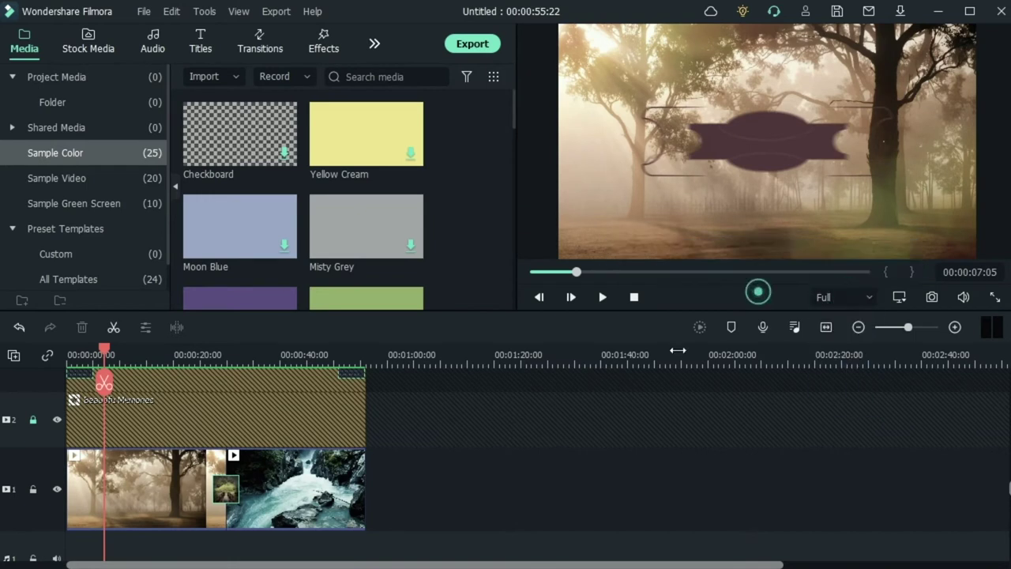
key("space")
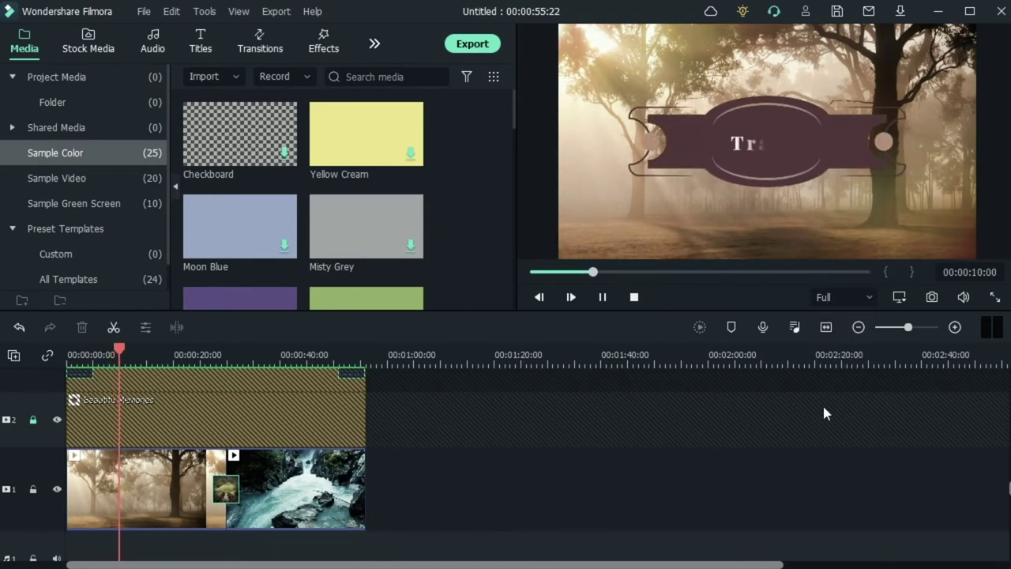
scroll(498, 469, "up", 2)
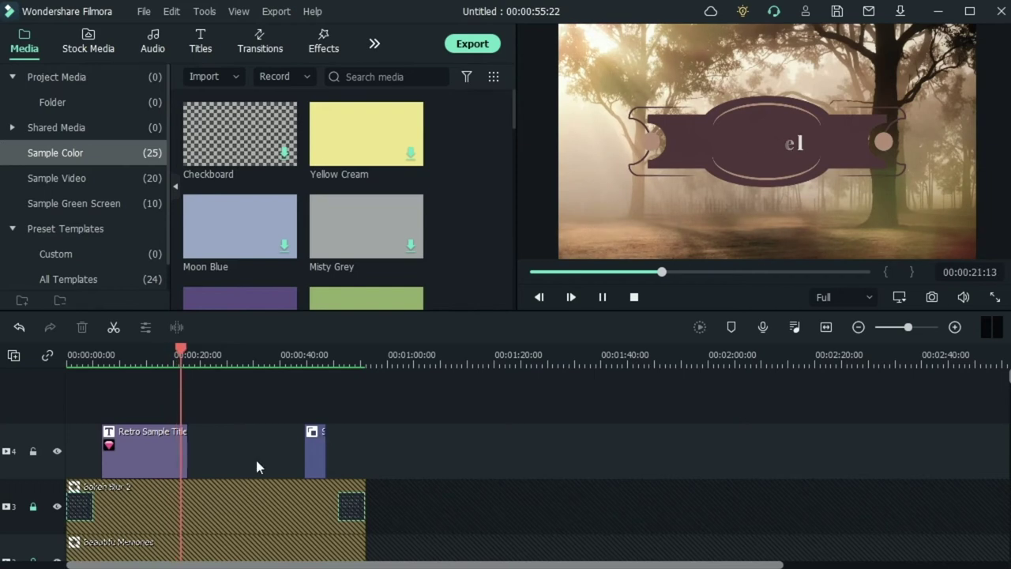
scroll(236, 478, "down", 3)
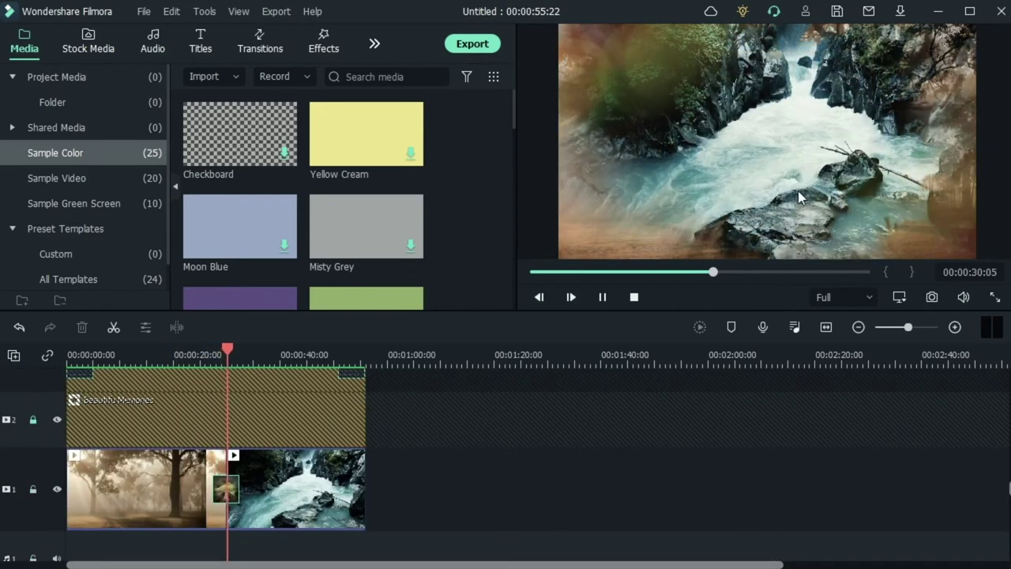
scroll(370, 435, "up", 3)
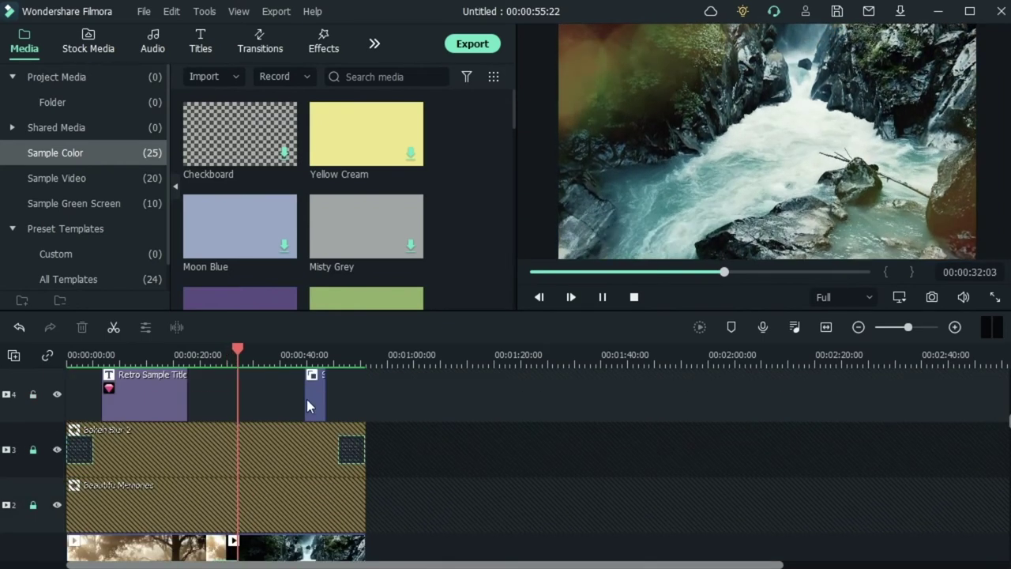
Jump to 00:00:41:22 and play the project through to its end
left_click(289, 354)
key("space")
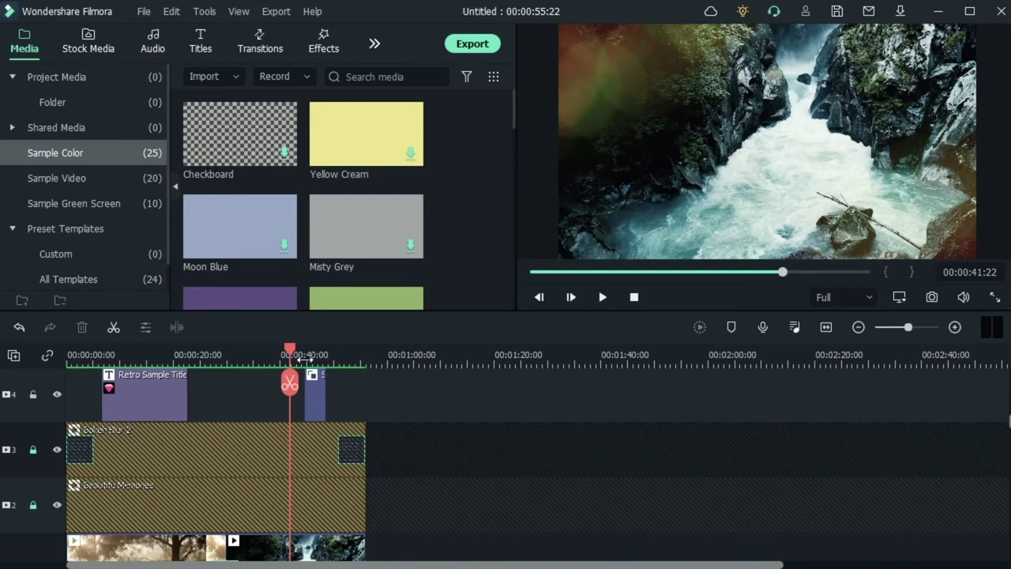
key("space")
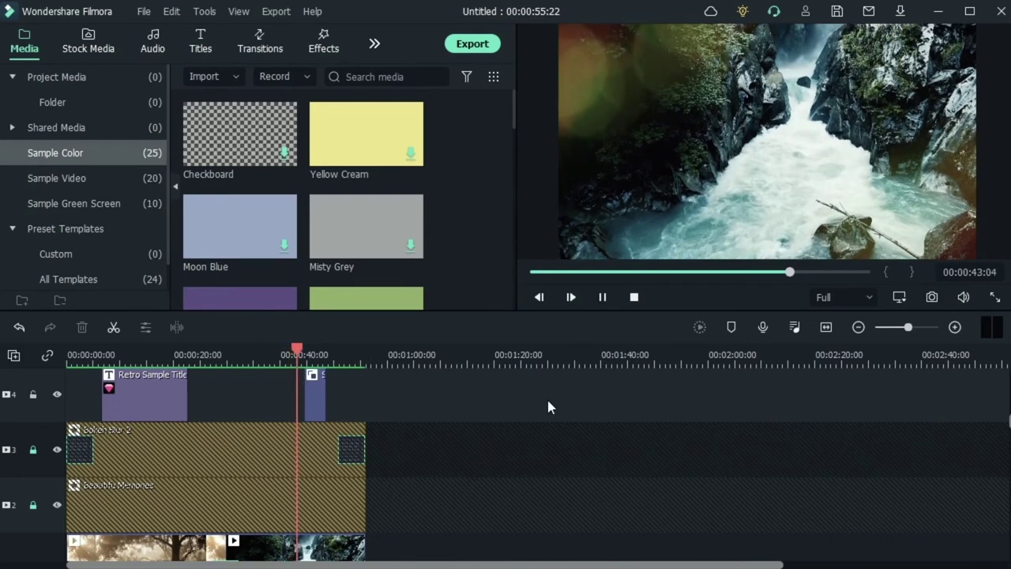
scroll(546, 397, "down", 1)
scroll(547, 404, "up", 1)
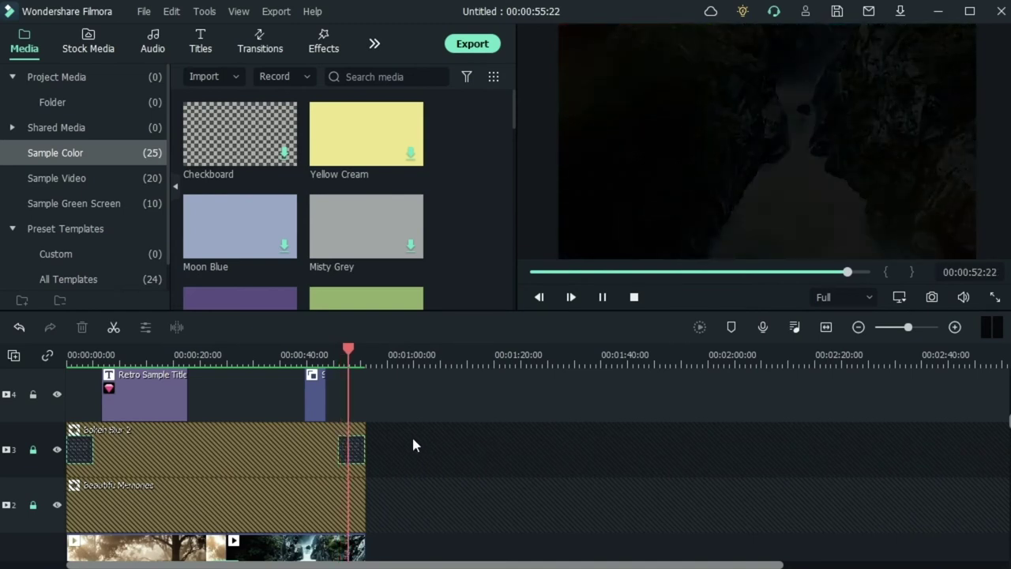
scroll(411, 434, "down", 3)
key("space")
scroll(421, 453, "up", 3)
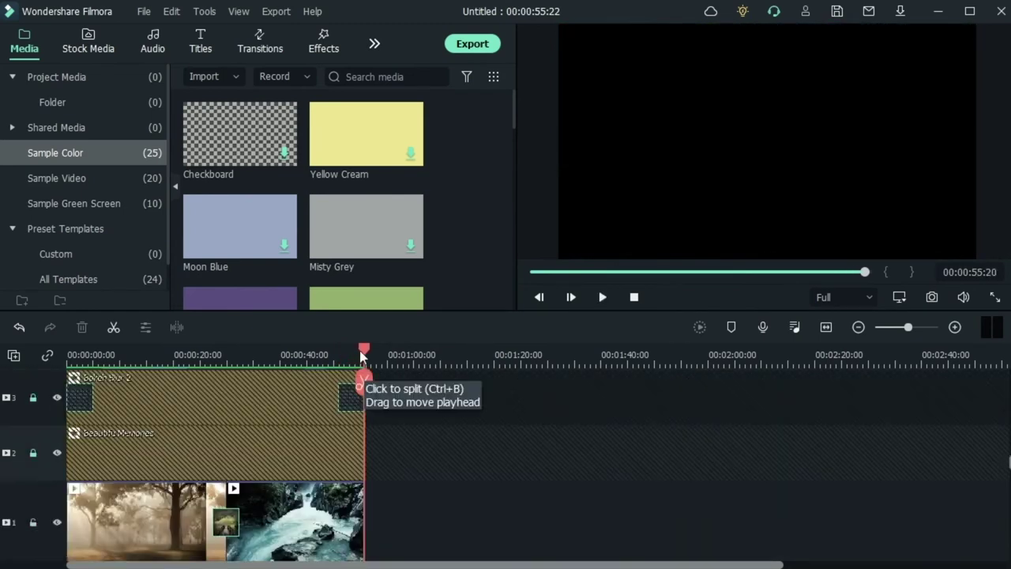
Replay the opening from the project start and check how the Travel title ends, starting again from 00:00:19:22
key("Home")
scroll(200, 470, "up", 2)
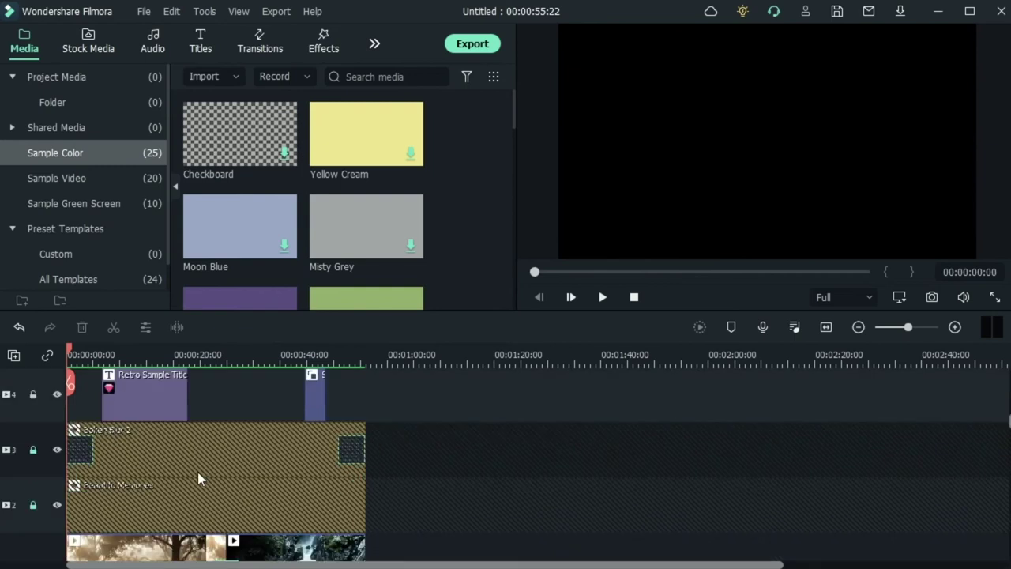
key("space")
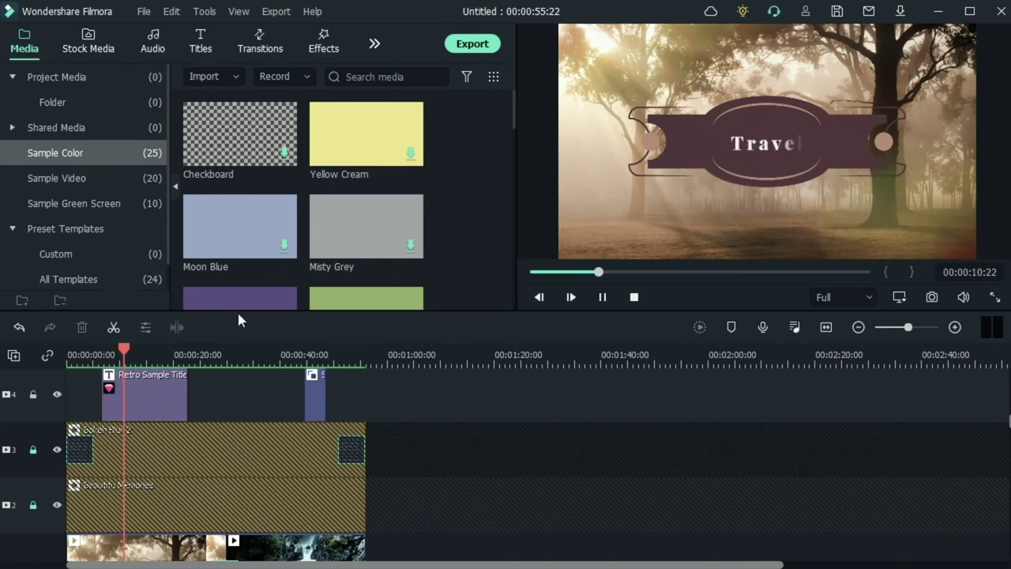
left_click(173, 347)
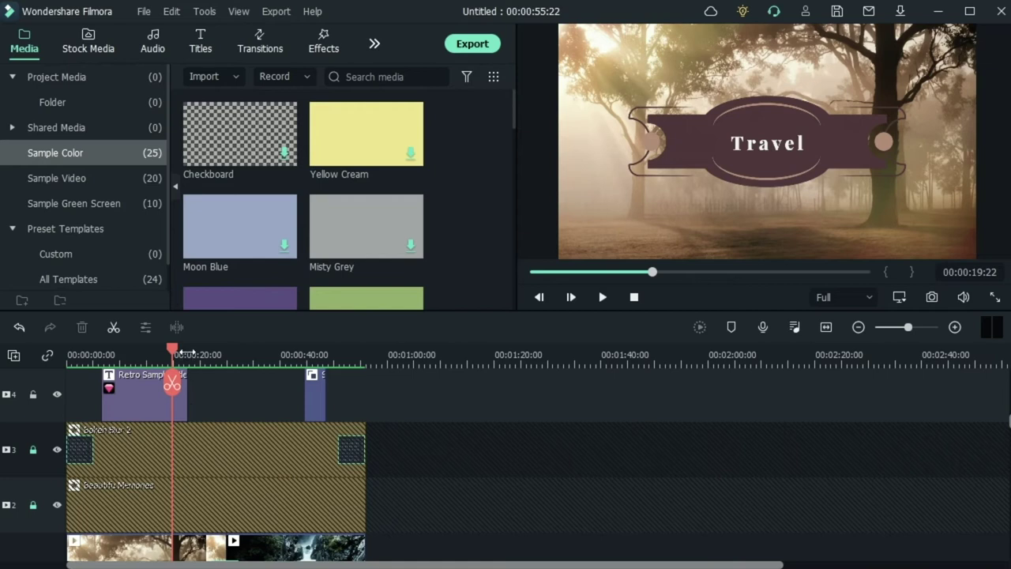
key("space")
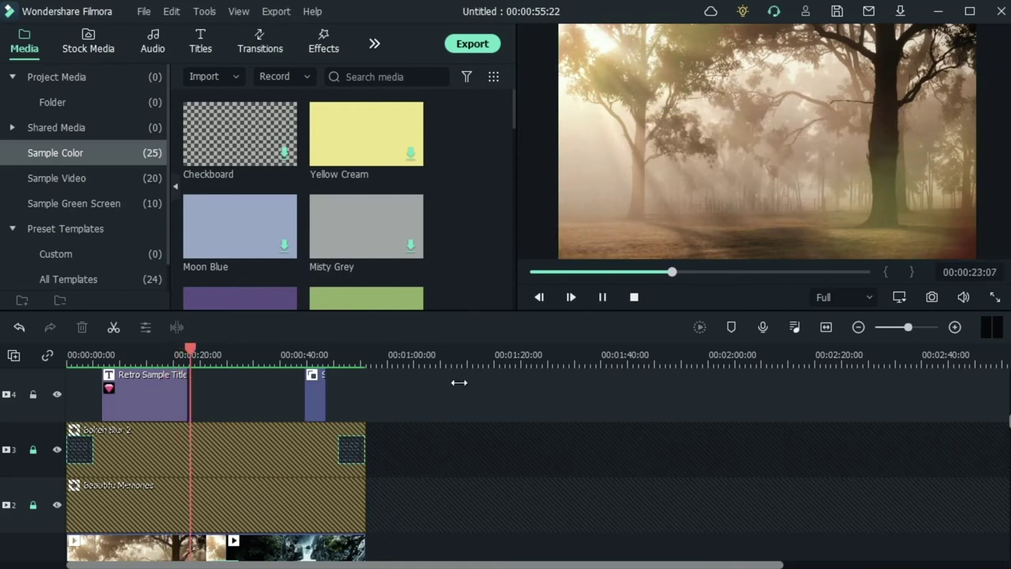
key("space")
Replay the transition between the forest clip and the waterfall clip on the first video track
scroll(286, 415, "down", 1)
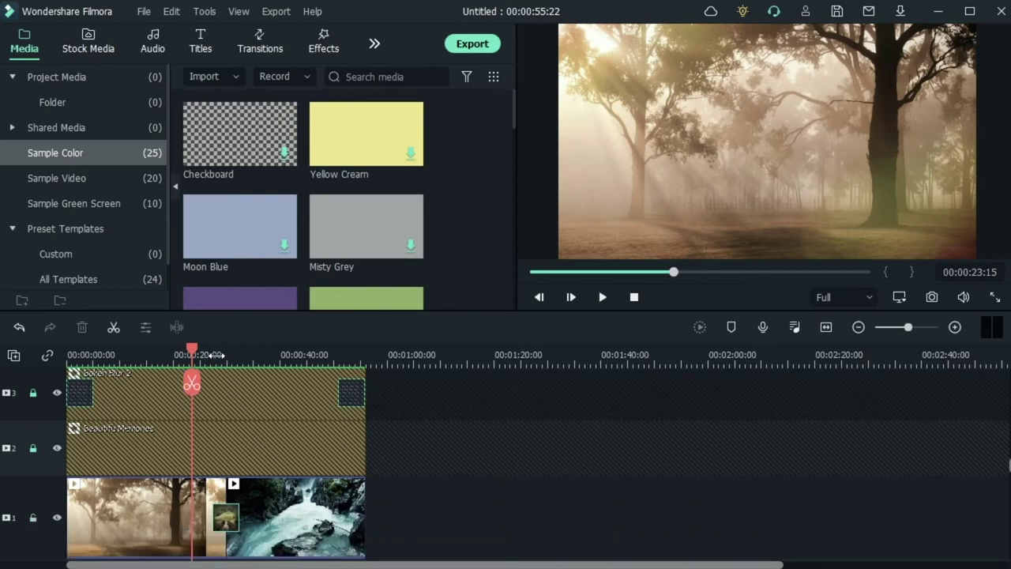
left_click_drag(218, 355, 209, 350)
key("space")
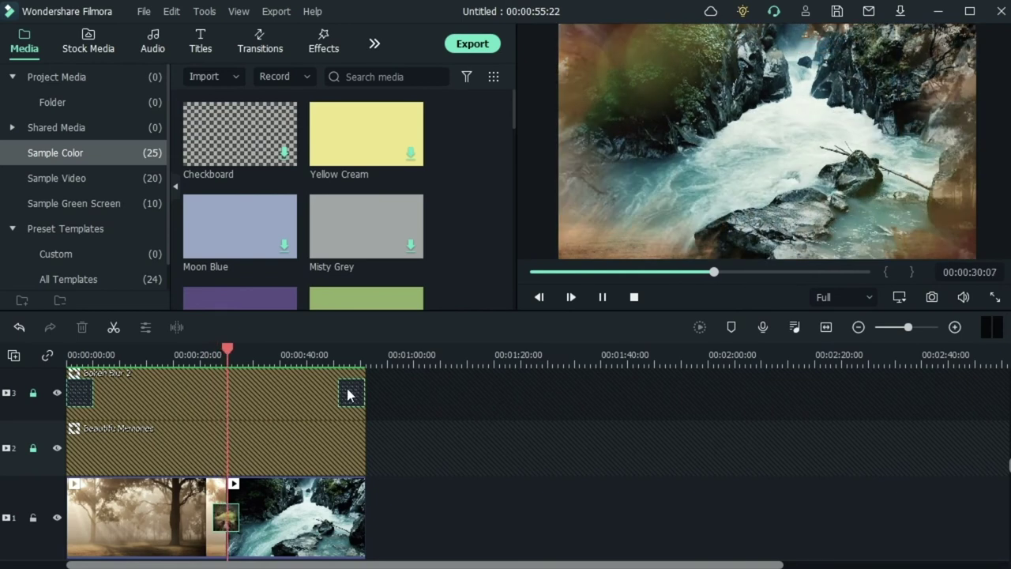
Replay the Subscribe element from 00:00:44:16 to the project's end, and return the playhead to the start
scroll(339, 410, "up", 2)
left_click(334, 350)
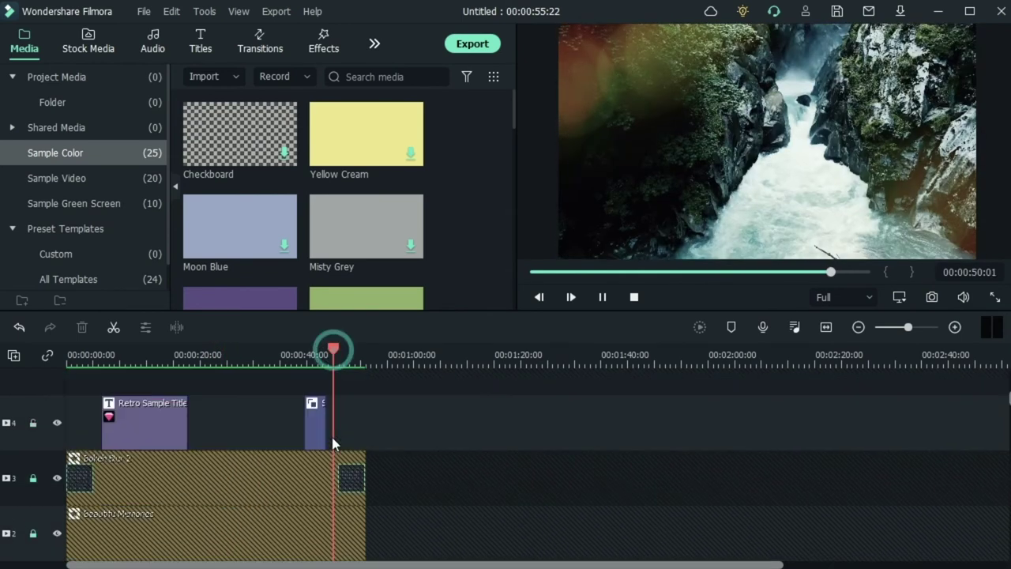
left_click(304, 350)
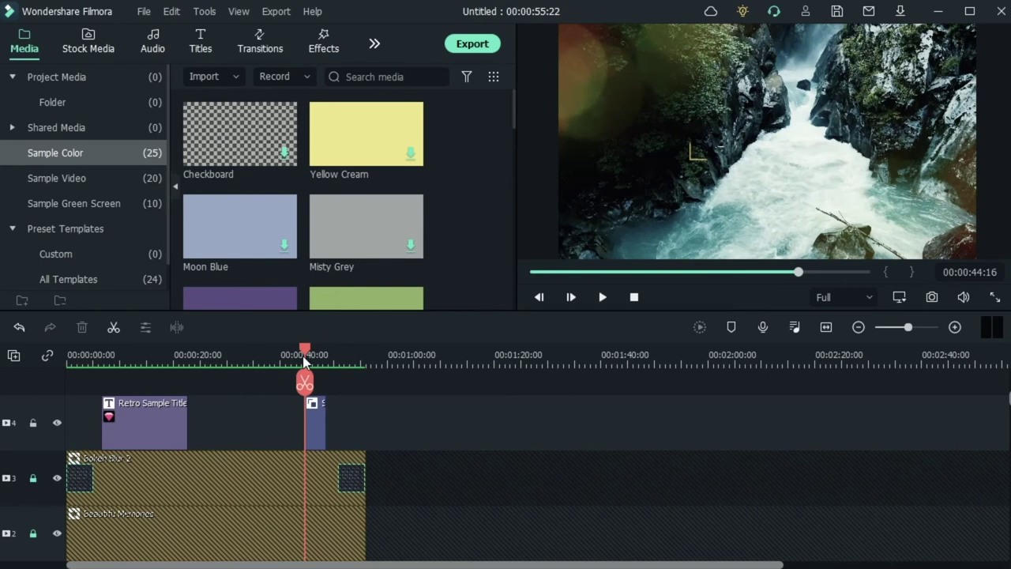
key("space")
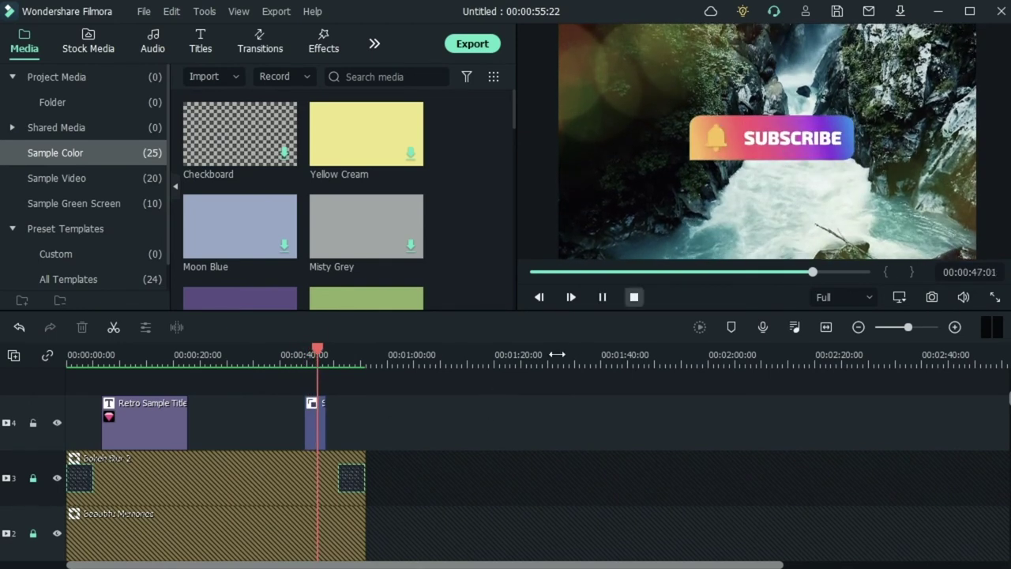
scroll(344, 450, "down", 3)
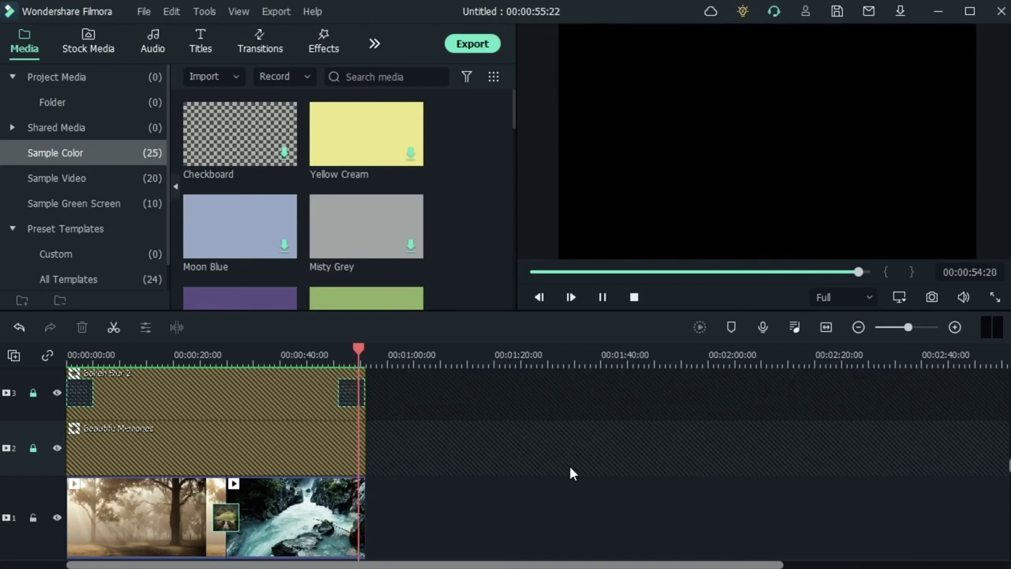
scroll(568, 470, "down", 2)
scroll(564, 469, "down", 1)
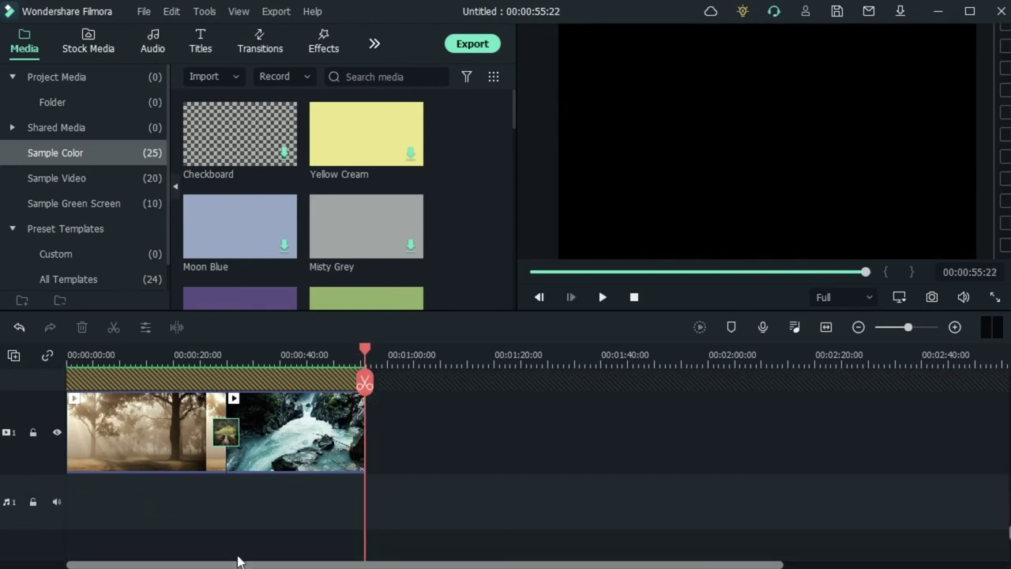
scroll(456, 497, "up", 4)
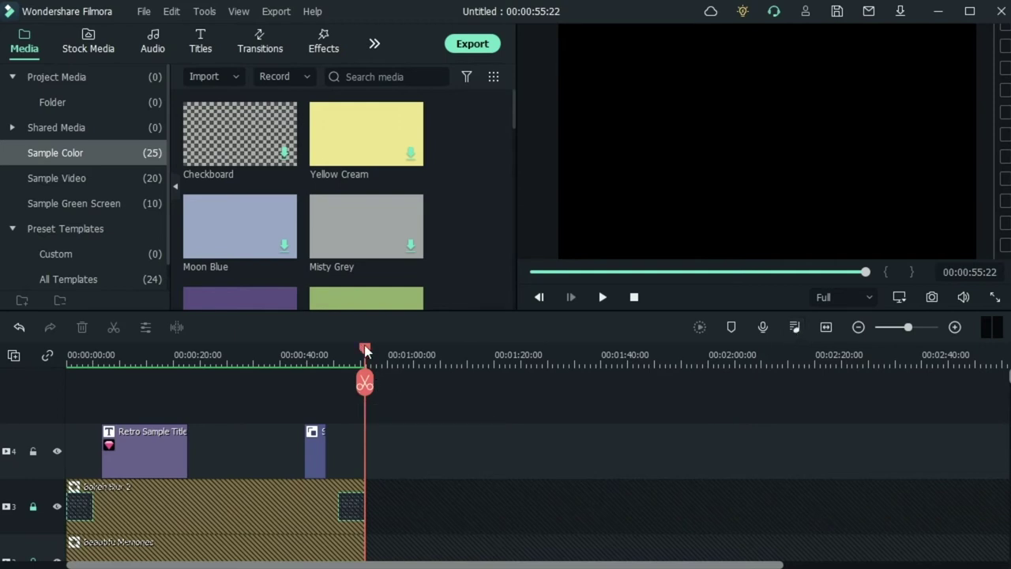
left_click_drag(365, 383, 335, 387)
key("Home")
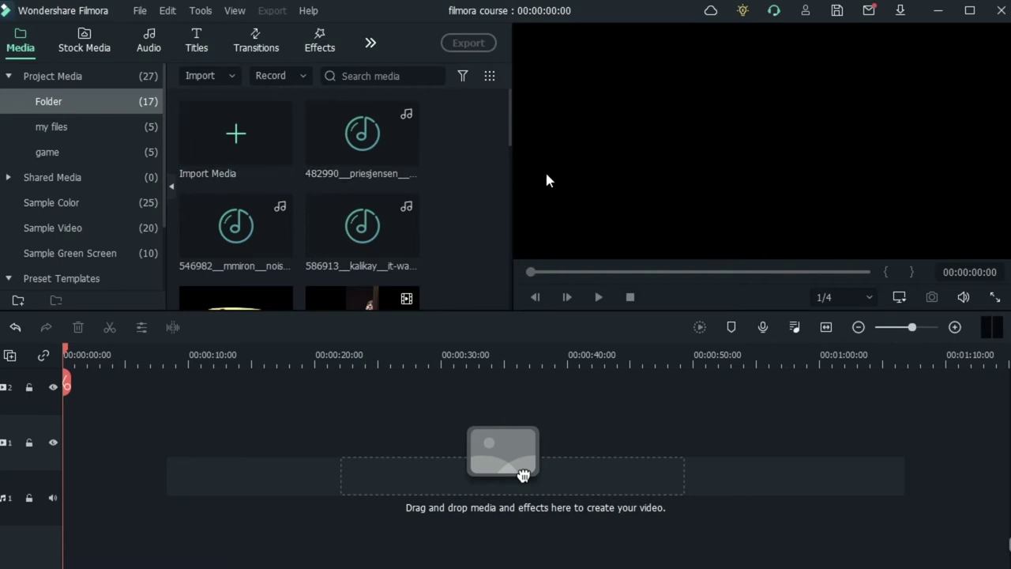
Create a new project with the 16:9 (Widescreen) aspect ratio
left_click(142, 12)
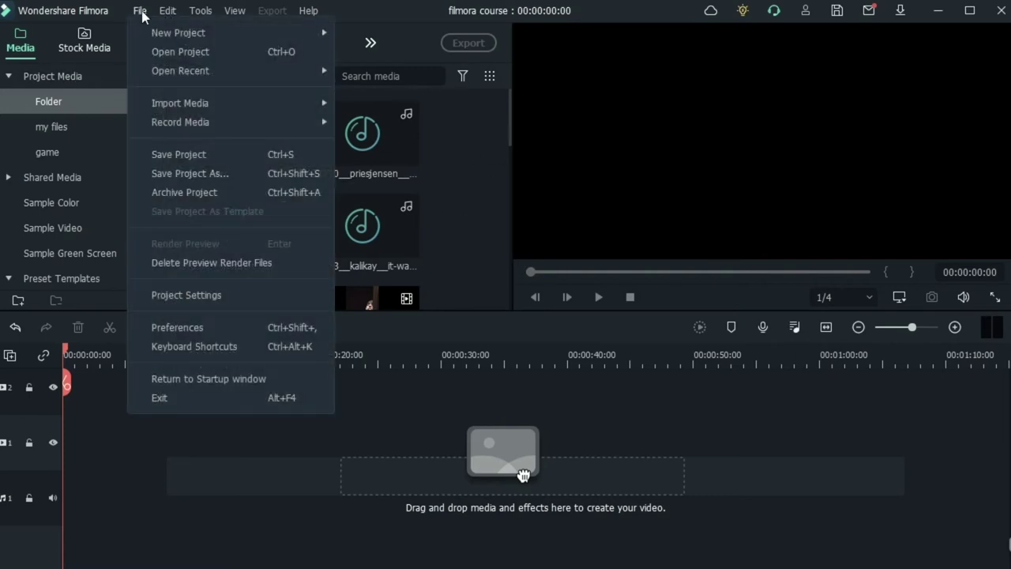
mouse_move(166, 33)
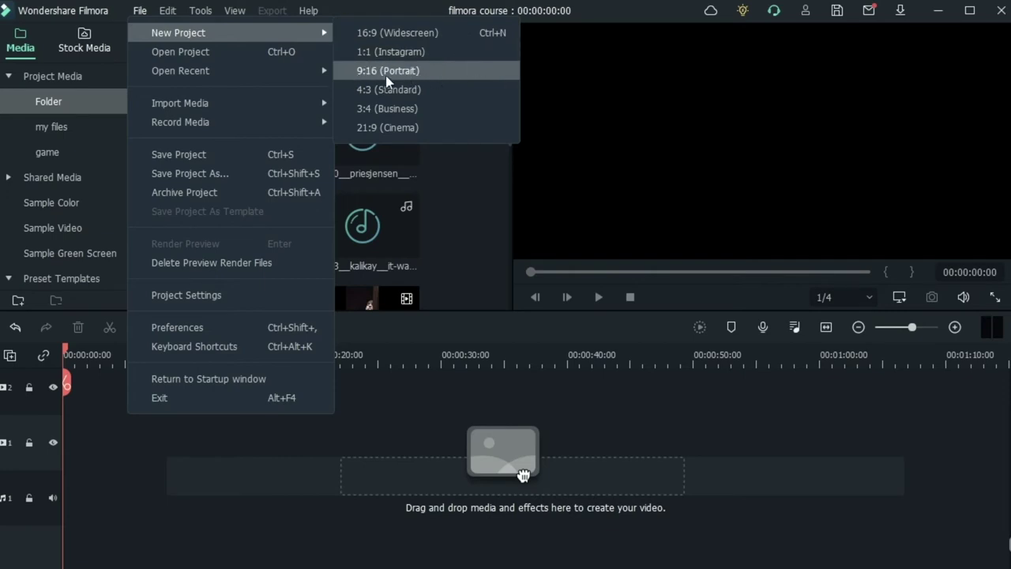
left_click(410, 38)
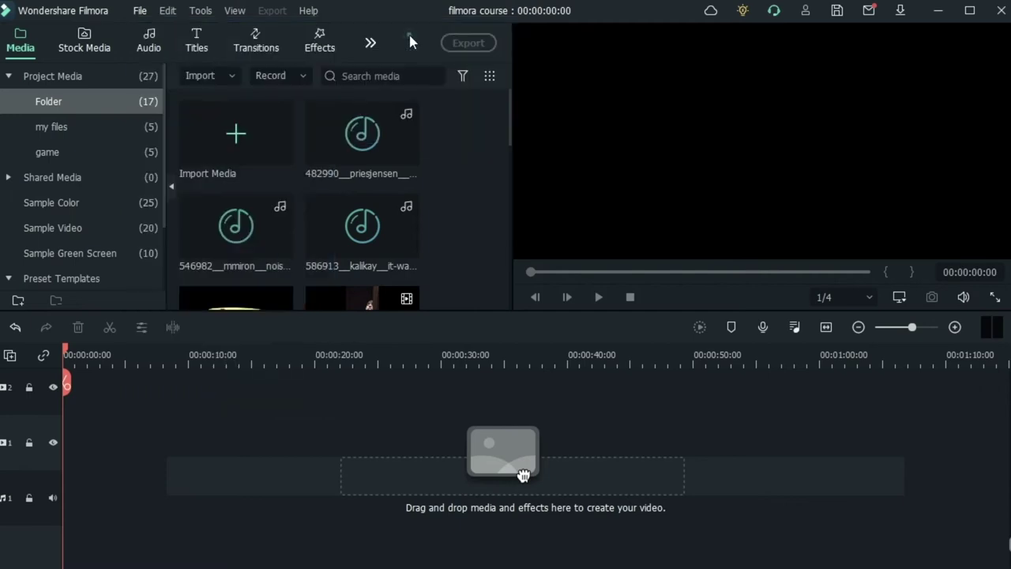
left_click(570, 299)
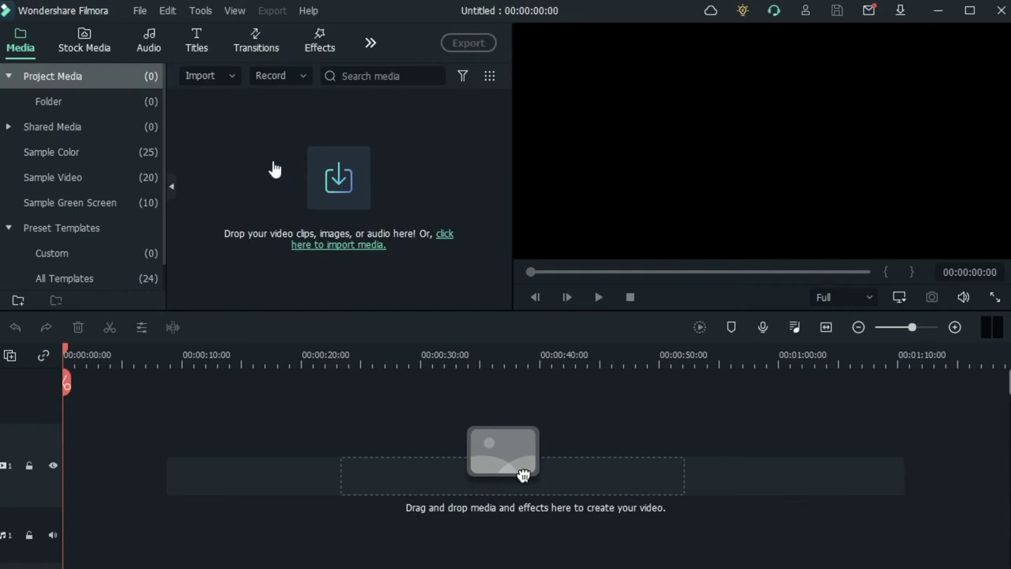
Add the Yellow Cream sample color to the start of the first video track
left_click(140, 12)
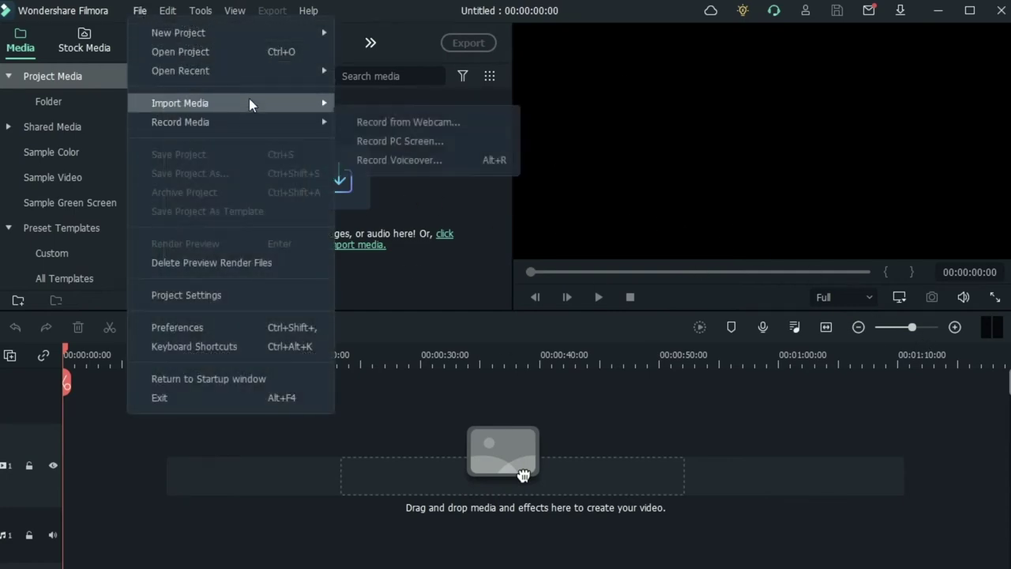
left_click(362, 477)
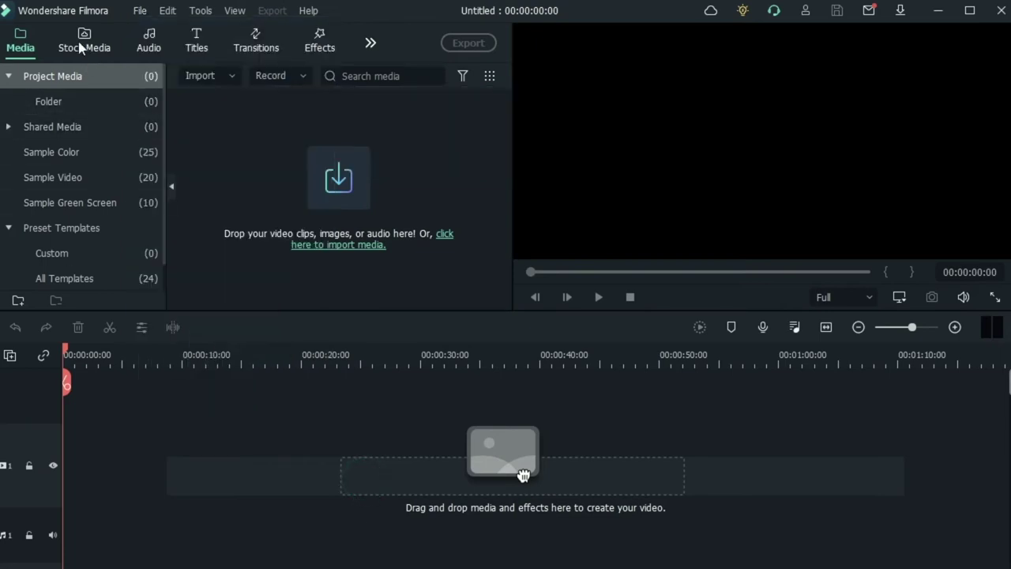
left_click(52, 152)
left_click(406, 151)
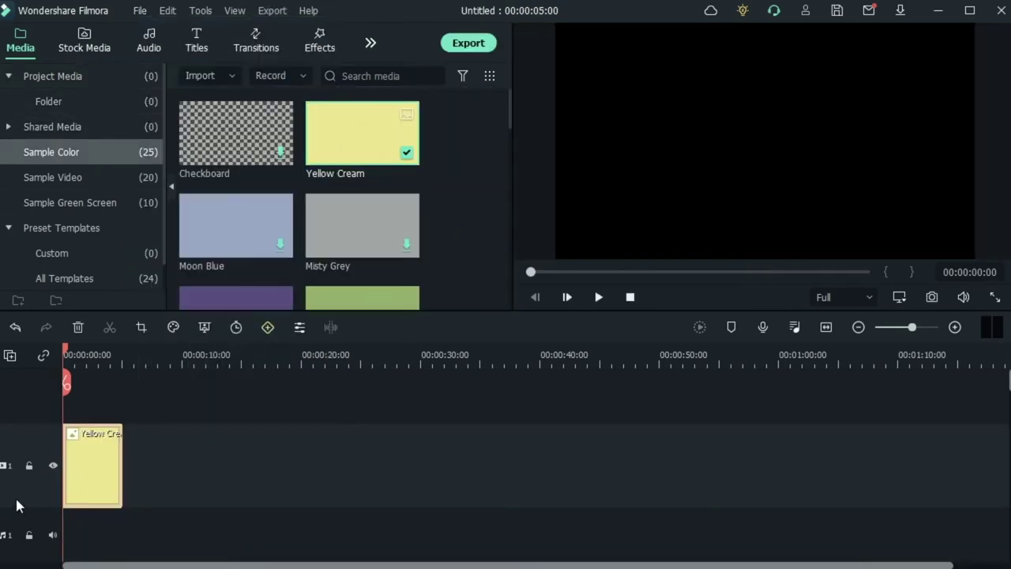
Review the project's aspect ratio, resolution and frame rate settings and accept them unchanged
left_click(139, 11)
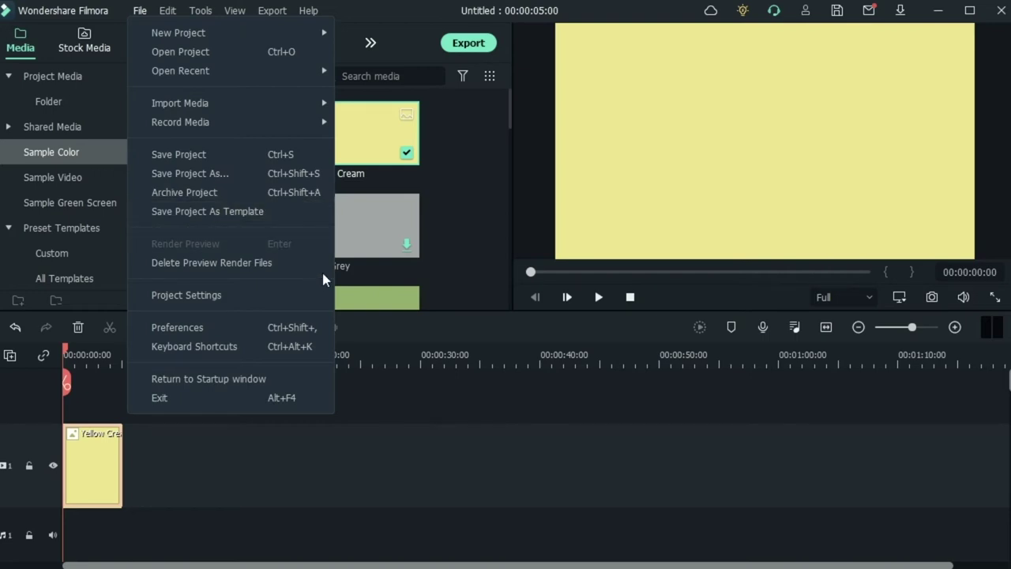
left_click(206, 293)
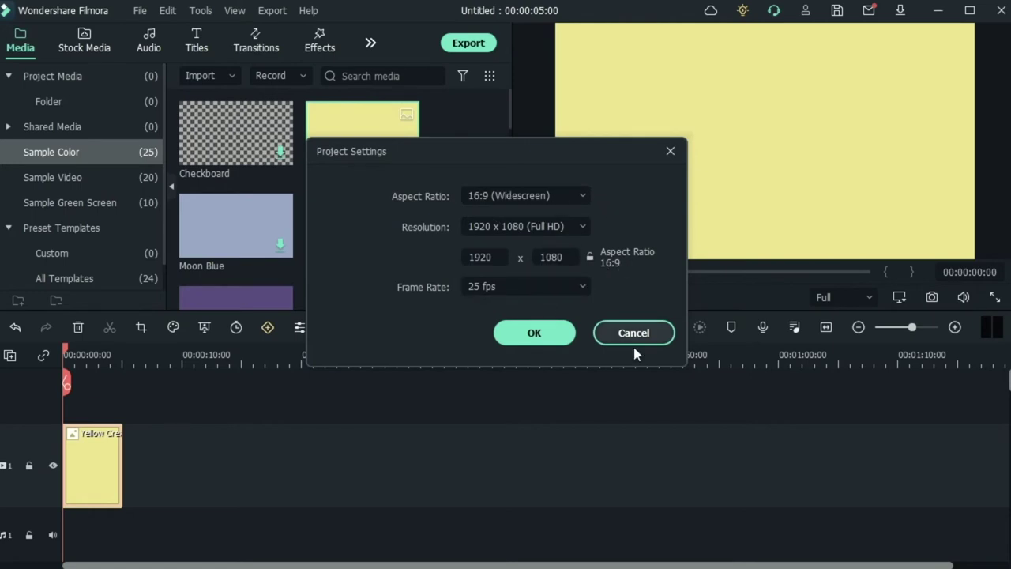
left_click(567, 338)
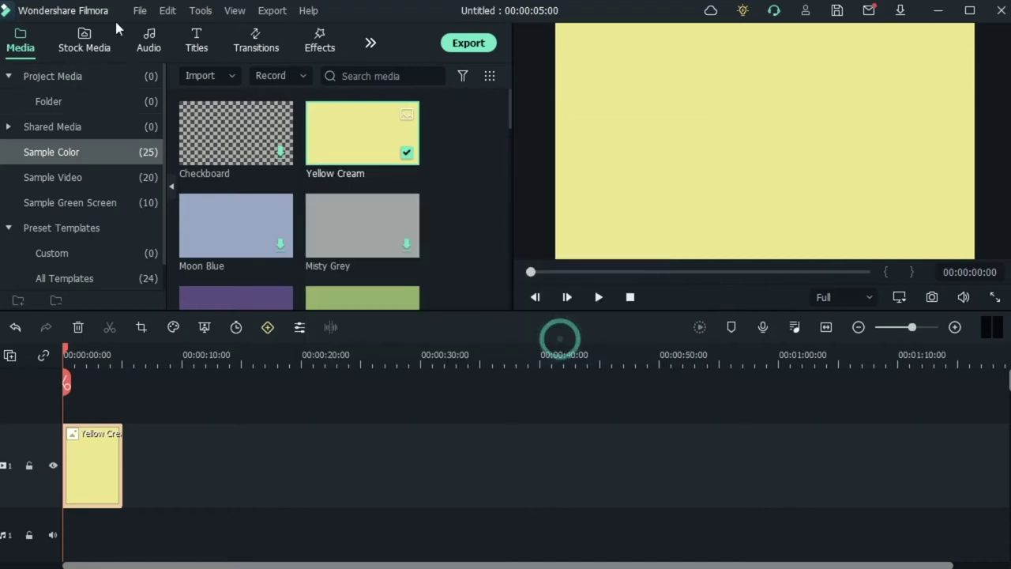
left_click(139, 10)
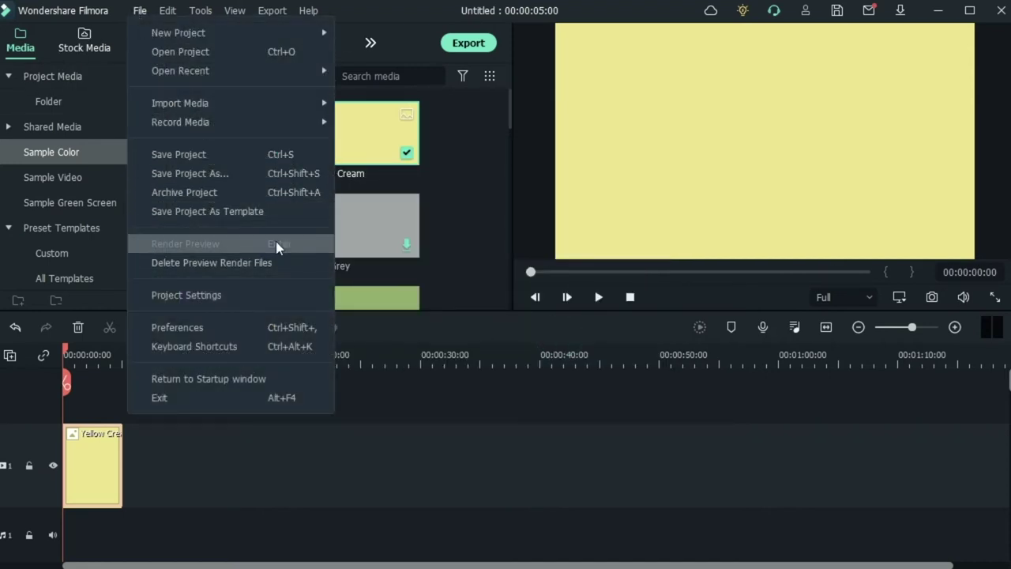
left_click(424, 441)
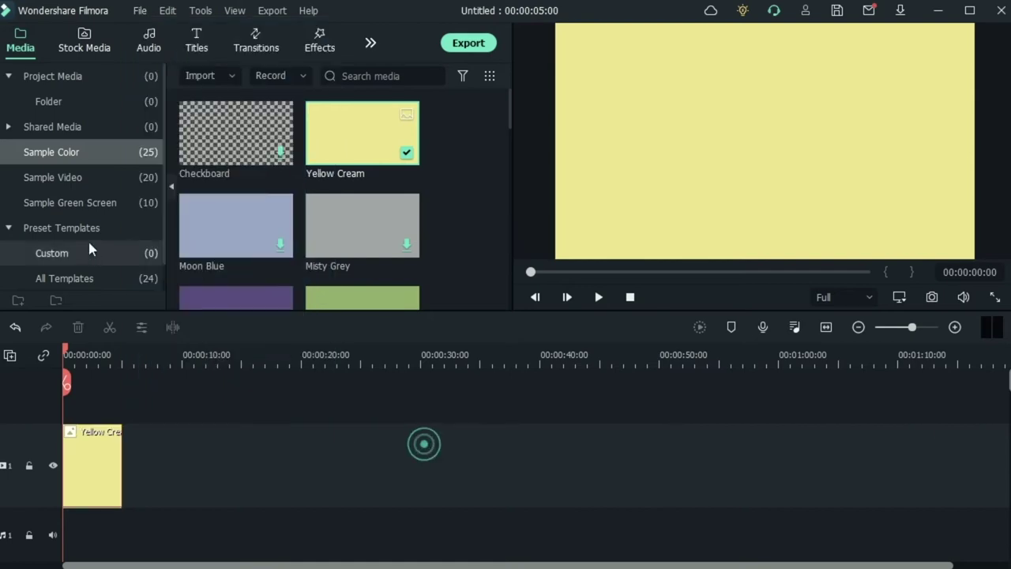
Insert the Travel Endscreen preset template at the start of the first video track and delete the Yellow Cream clip
left_click(74, 280)
scroll(74, 275, "down", 1)
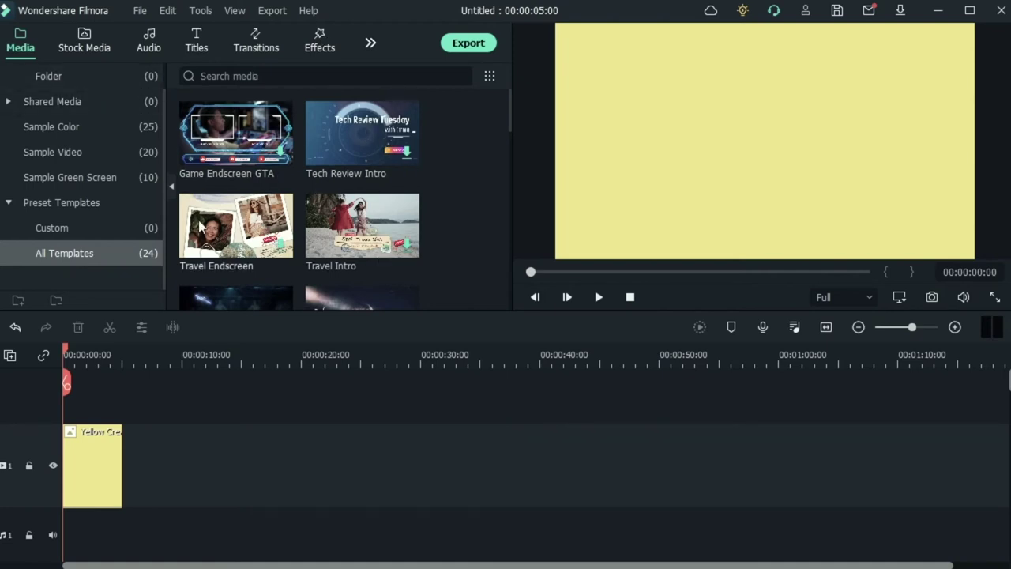
left_click(229, 229)
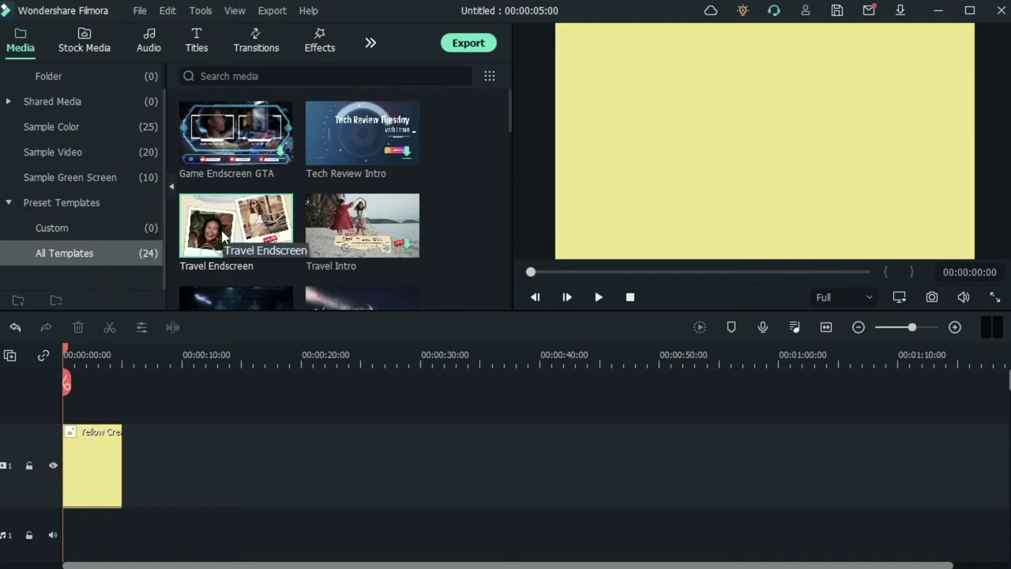
left_click_drag(213, 251, 192, 461)
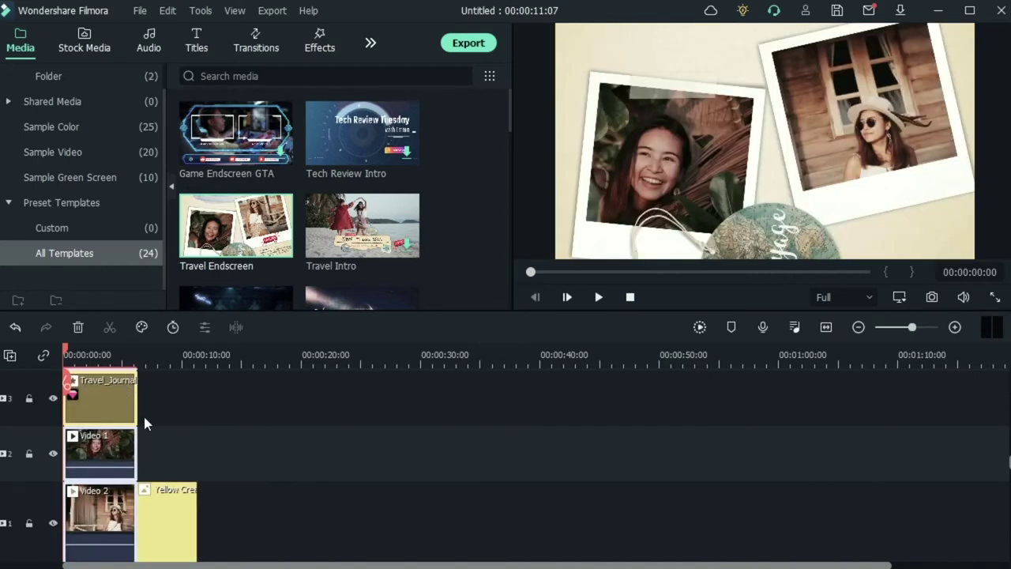
left_click(162, 508)
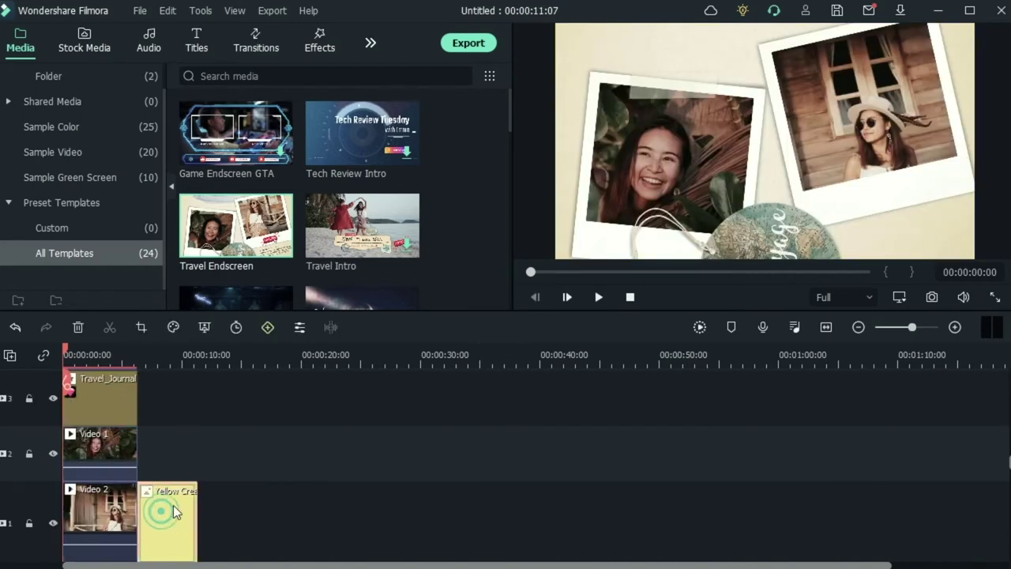
left_click(77, 326)
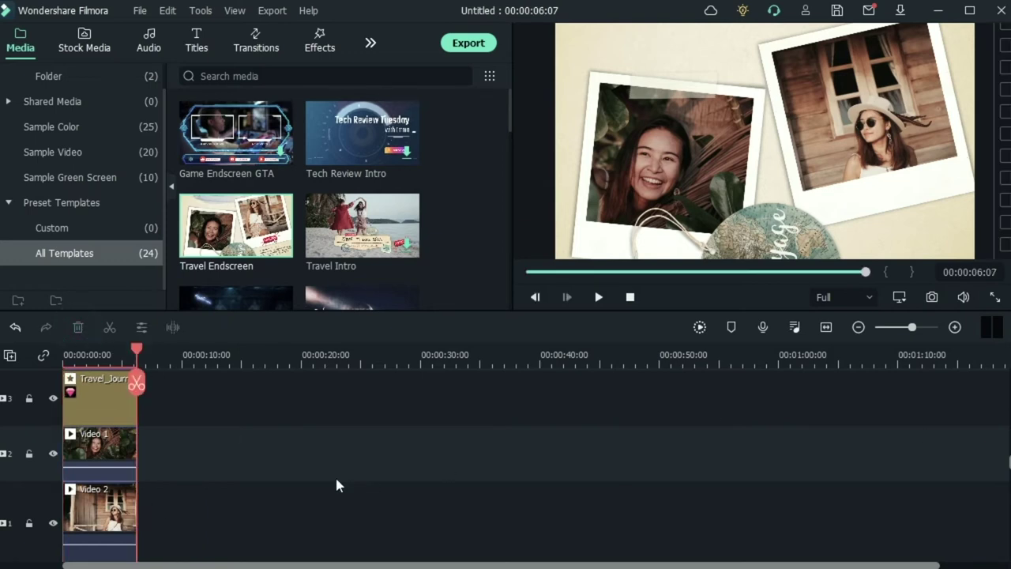
Move the playhead to 00:00:03:03 and check the Travel_Journal layer's contribution by hiding its track and showing it again
scroll(212, 465, "up", 2)
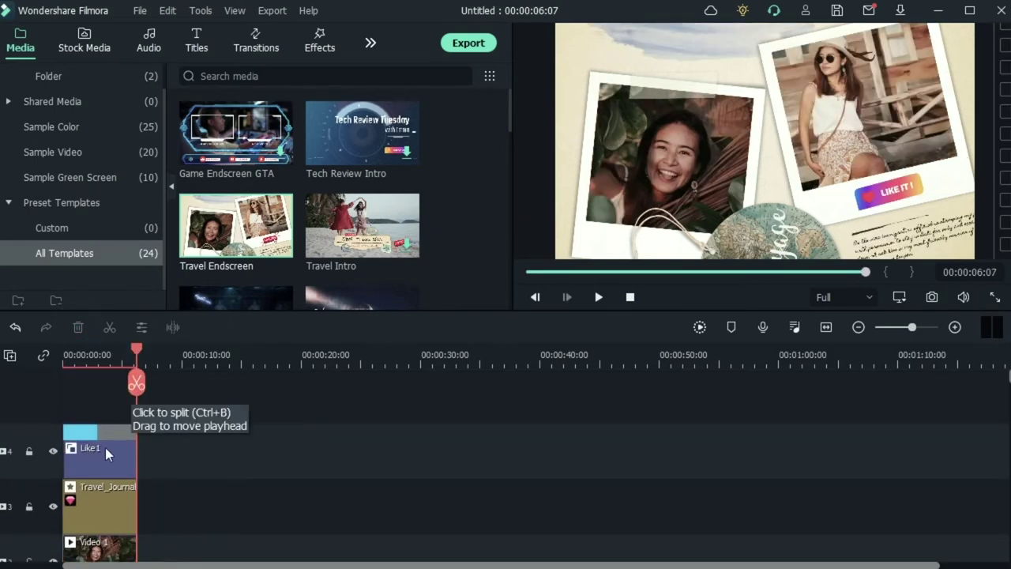
left_click(90, 465)
left_click_drag(135, 345, 98, 371)
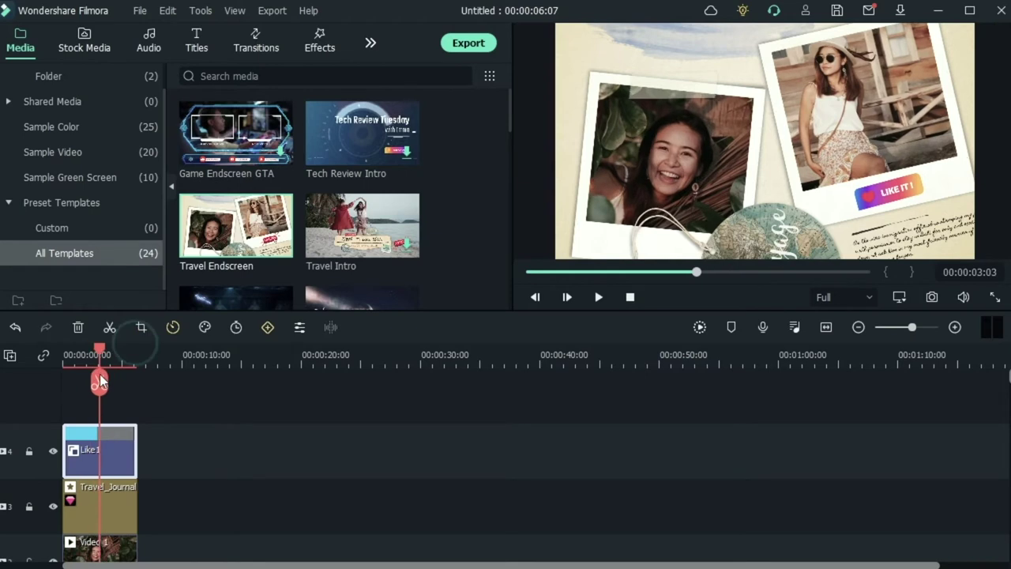
left_click(74, 504)
left_click(52, 506)
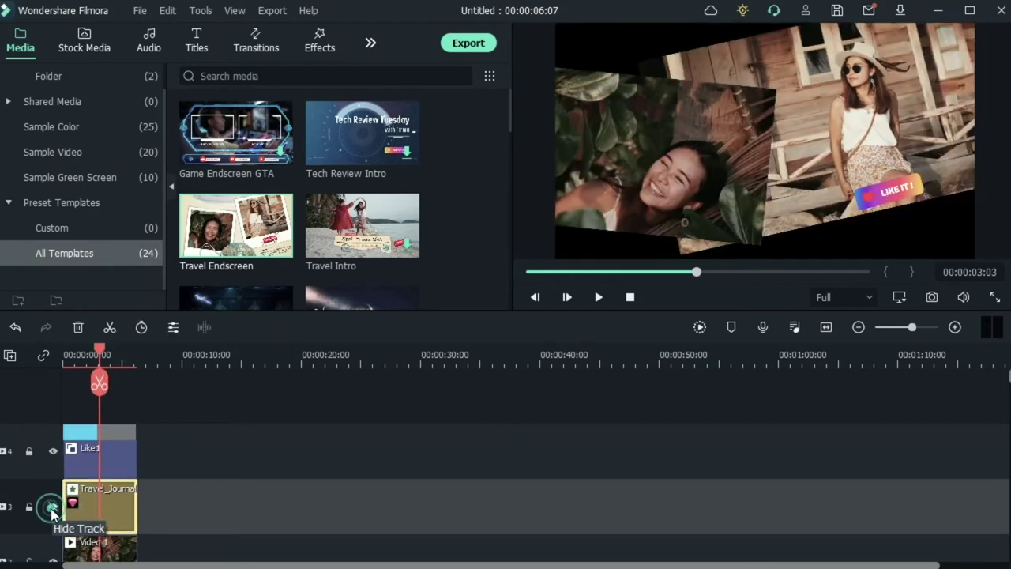
left_click(52, 506)
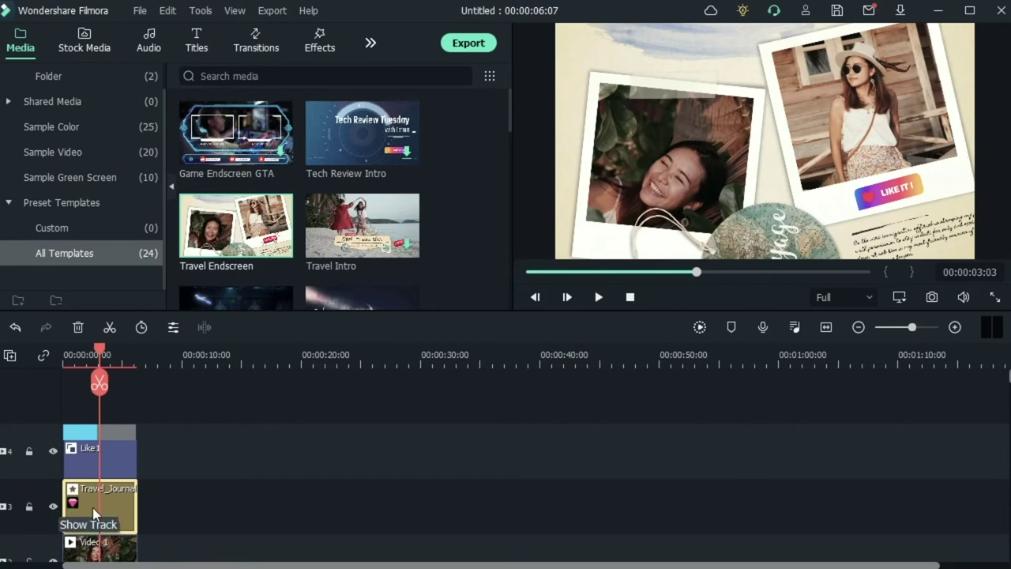
Examine the template's lower video and audio tracks, and browse the full list of preset templates
scroll(93, 507, "down", 2)
left_click(98, 484)
scroll(98, 483, "down", 1)
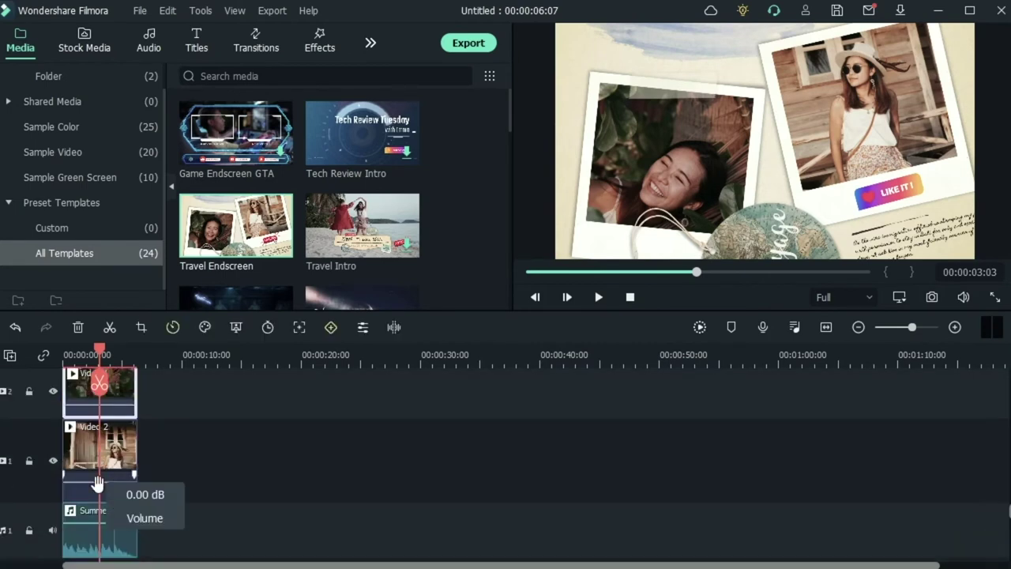
scroll(103, 474, "down", 2)
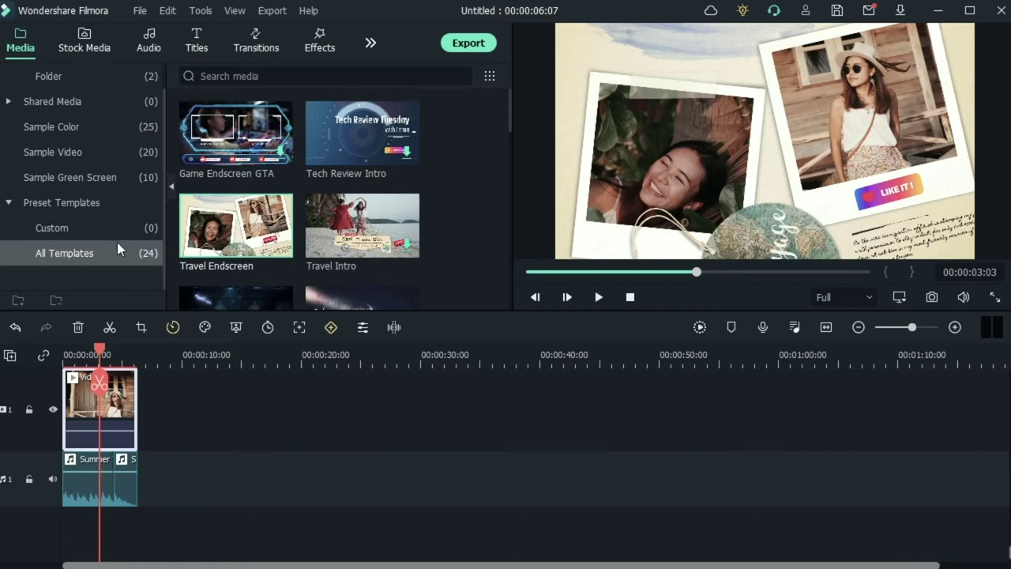
scroll(364, 154, "down", 3)
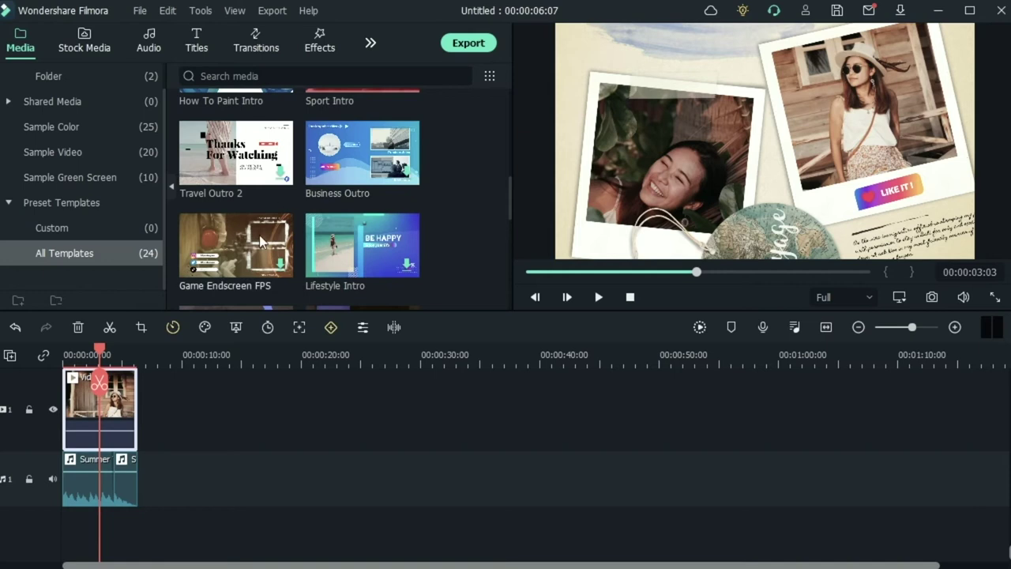
scroll(313, 248, "down", 3)
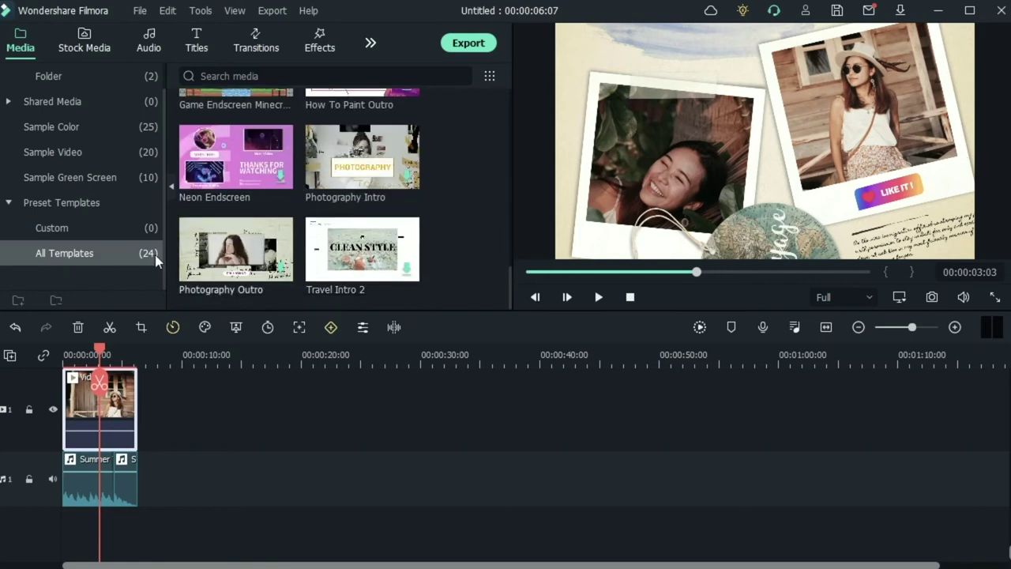
scroll(261, 292, "up", 5)
Delete the Like1 clip from the fourth video track
left_click_drag(177, 517, 81, 277)
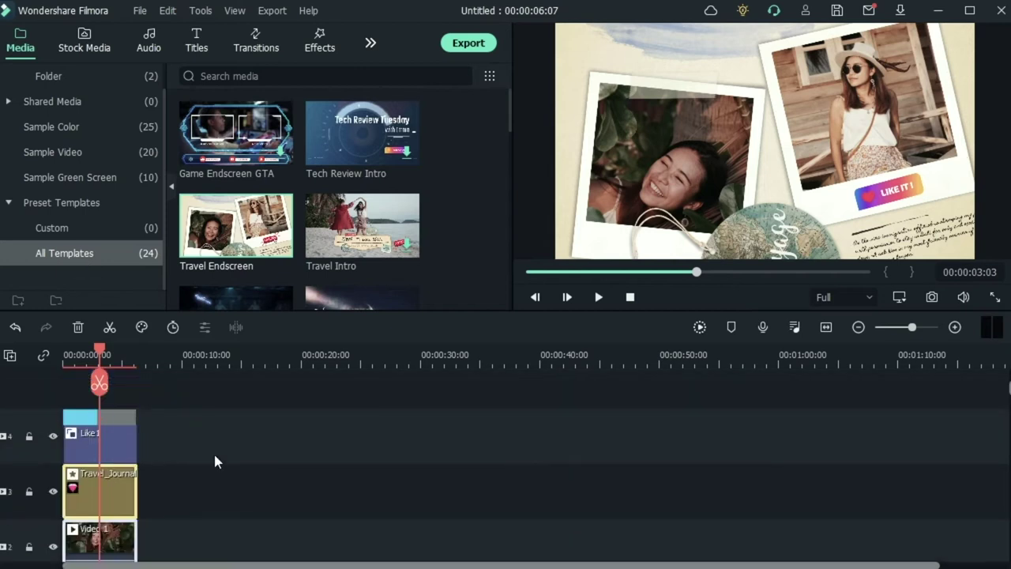
left_click_drag(178, 448, 69, 407)
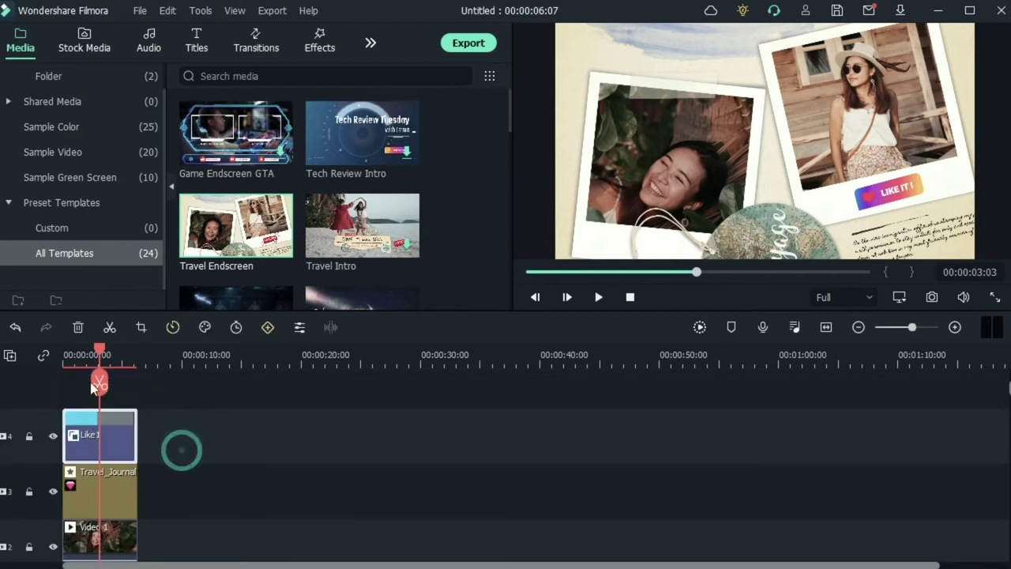
left_click(77, 326)
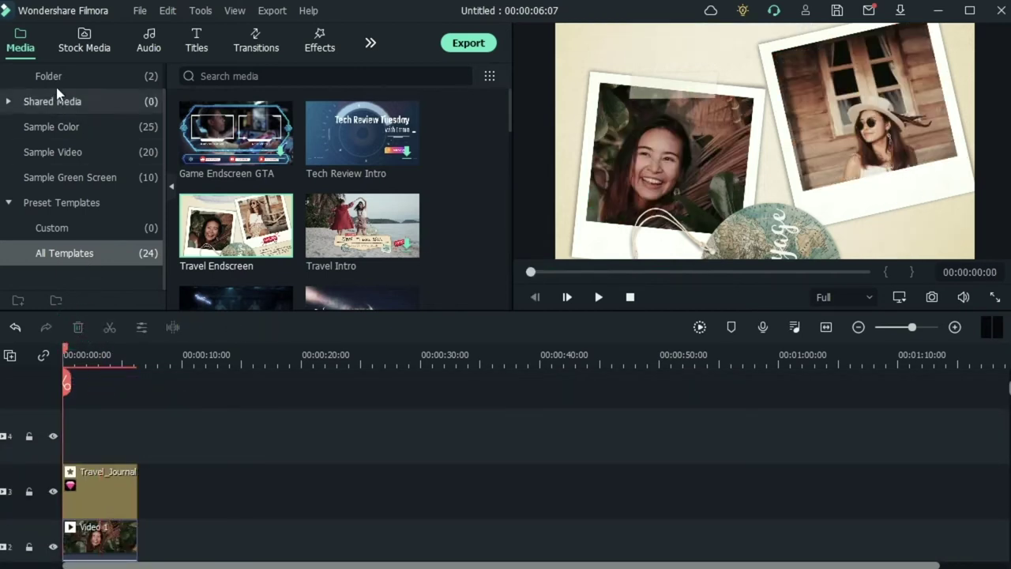
Save the project as a template and view it in the Custom category of the preset templates
left_click(138, 11)
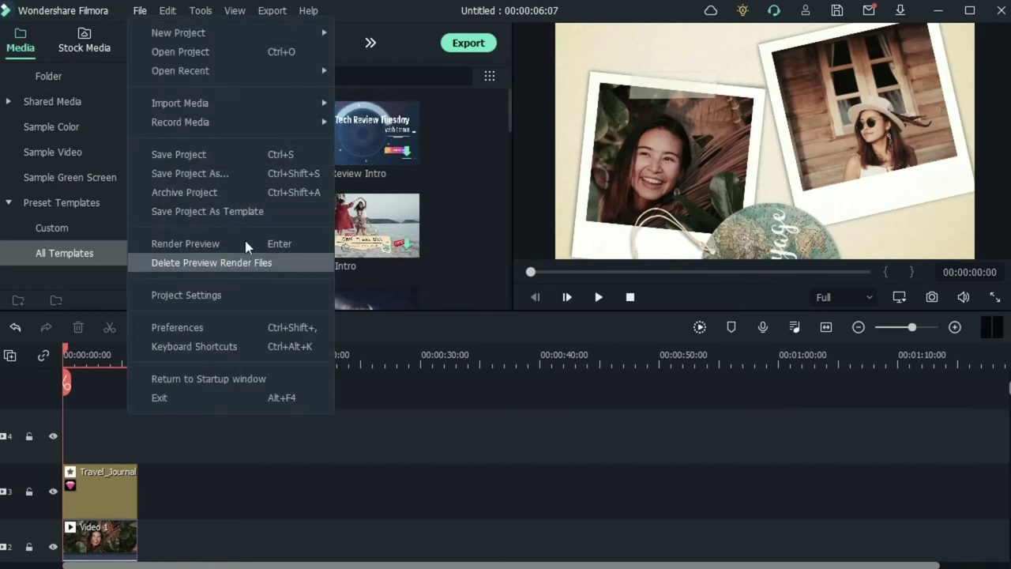
left_click(265, 211)
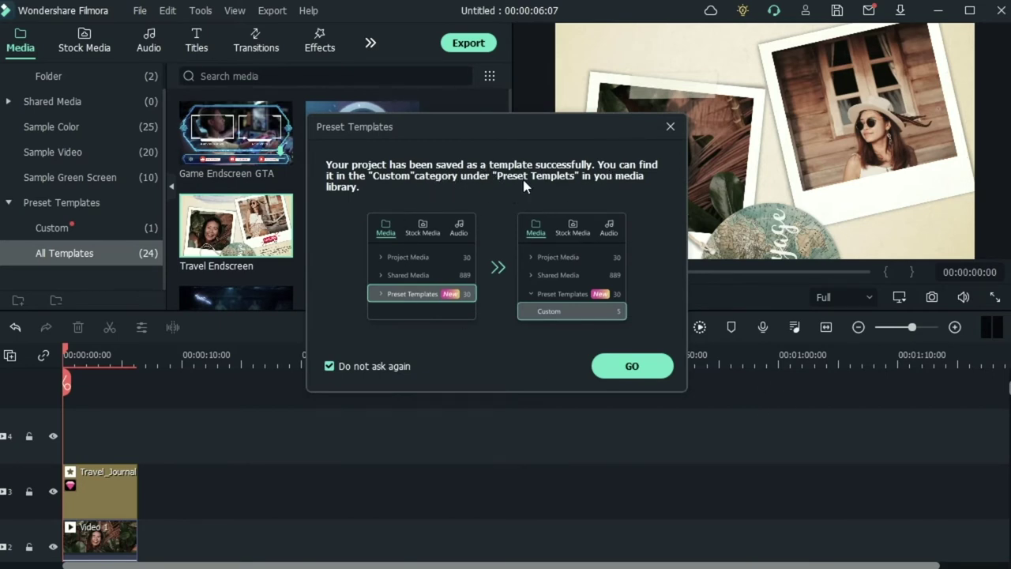
left_click(638, 367)
left_click(118, 222)
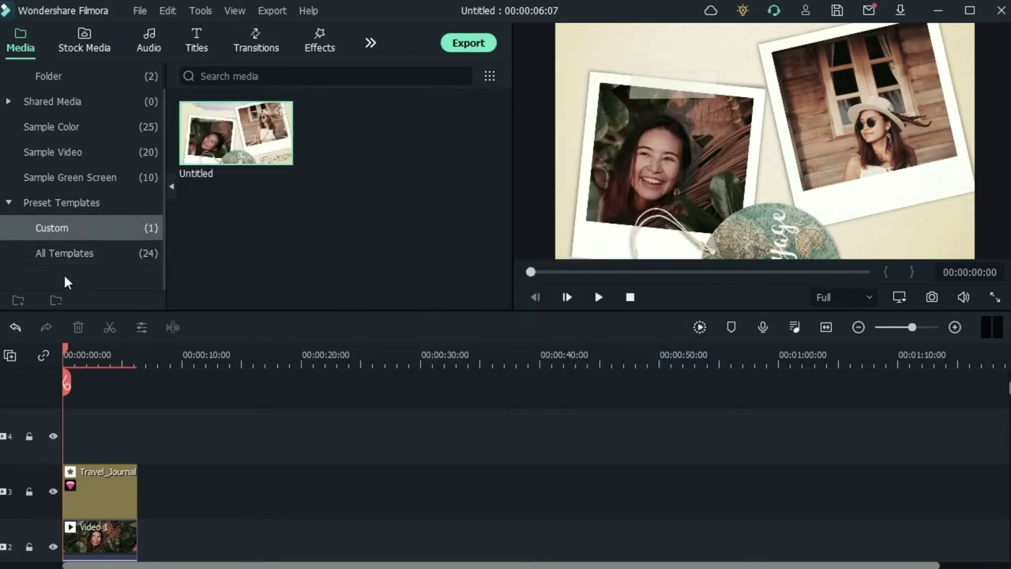
left_click(94, 254)
left_click(80, 228)
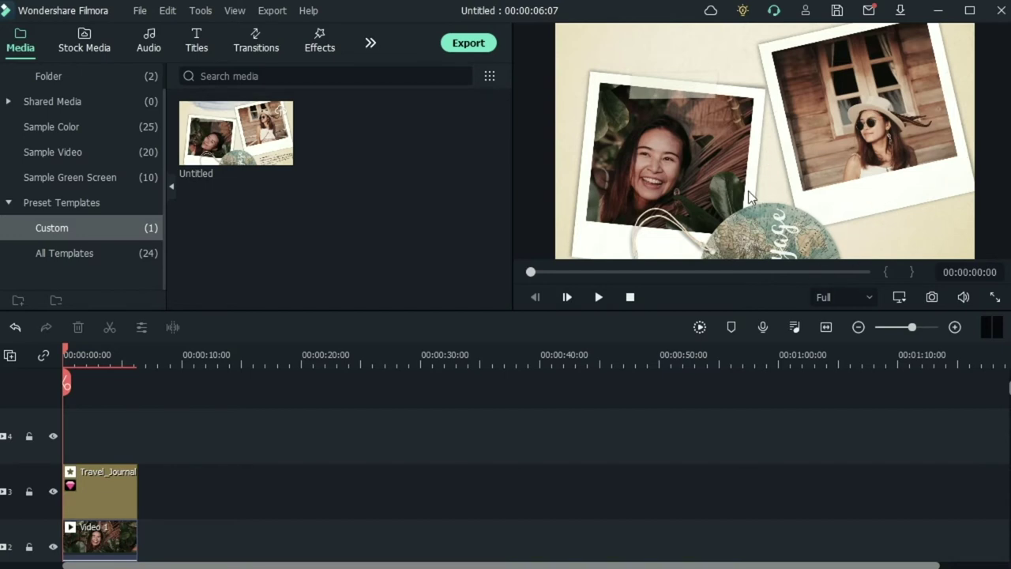
Open the keyboard shortcuts settings, look through the listed commands, and assign Ctrl+N to New Project
left_click(142, 12)
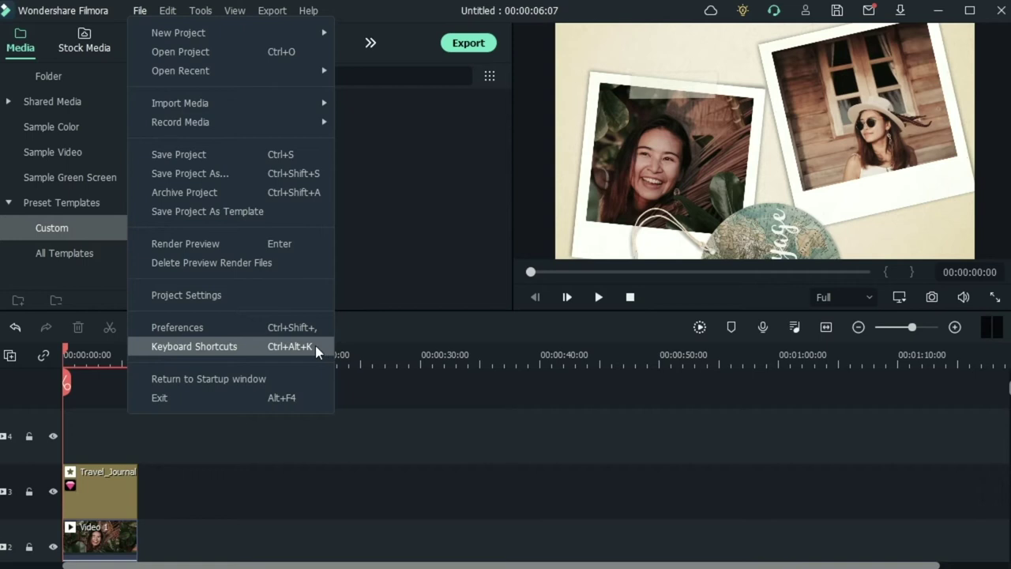
left_click(268, 345)
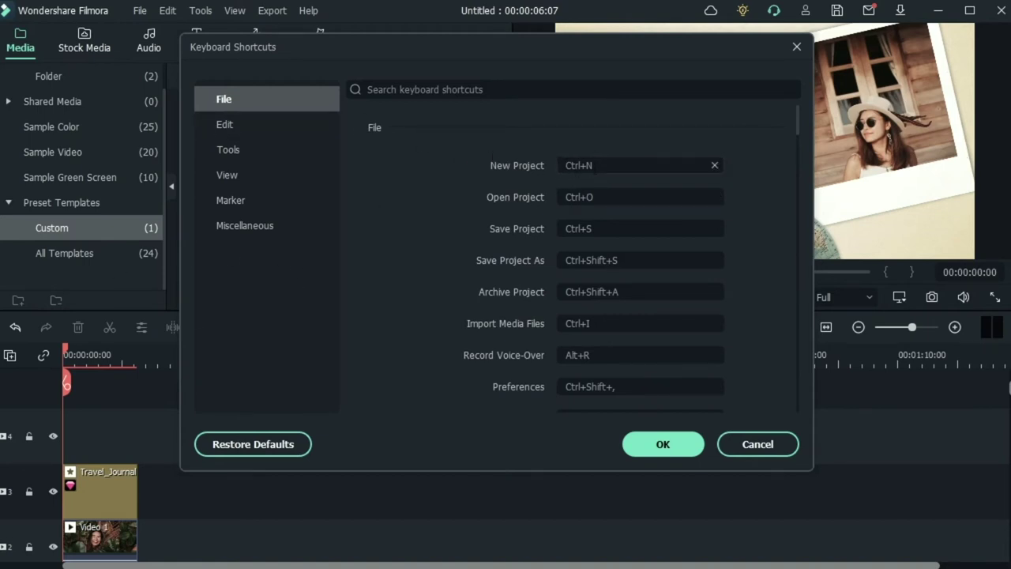
scroll(474, 185, "down", 3)
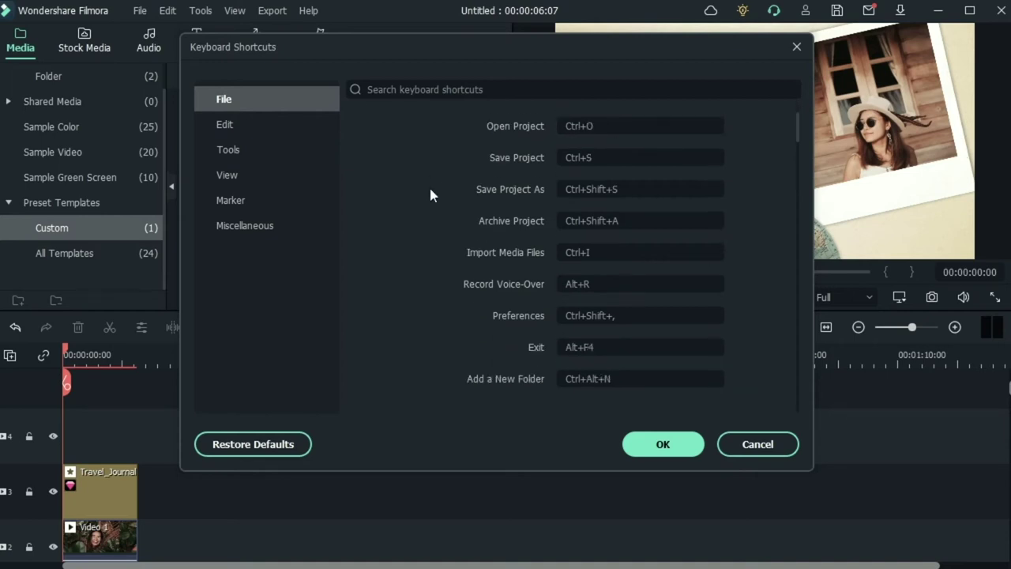
scroll(530, 261, "up", 3)
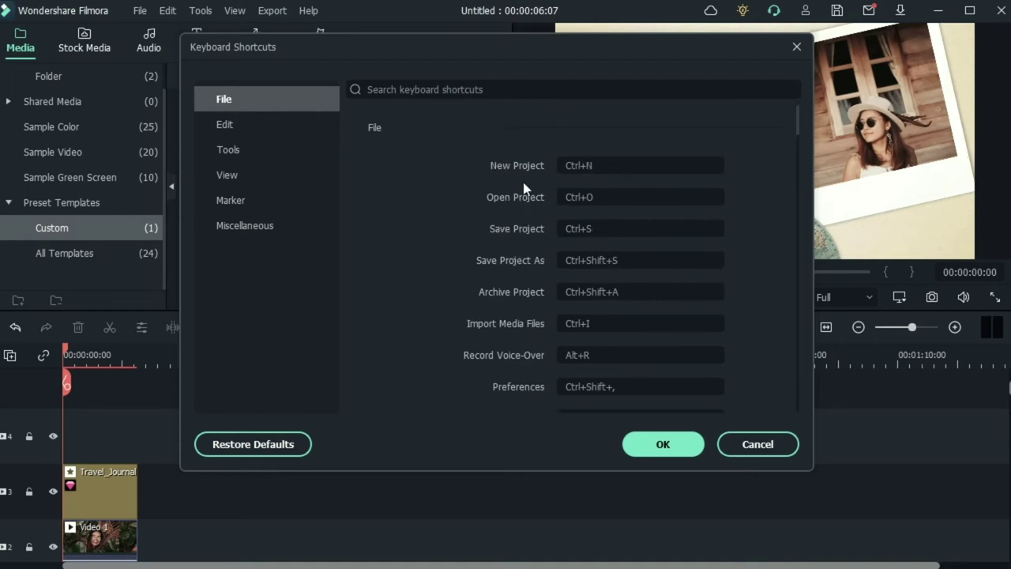
scroll(488, 235, "down", 5)
scroll(490, 238, "up", 5)
left_click(592, 160)
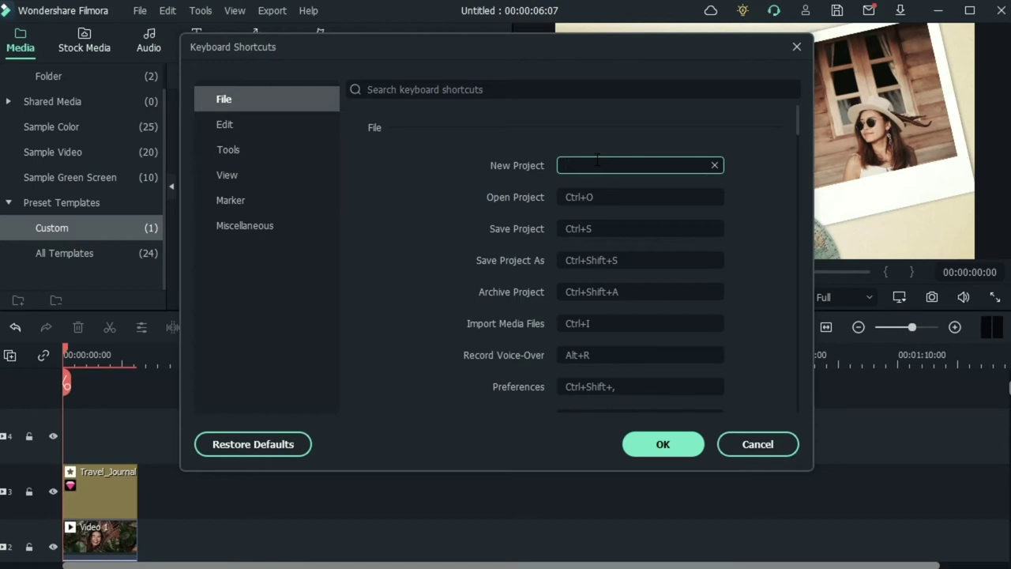
key("ctrl+n")
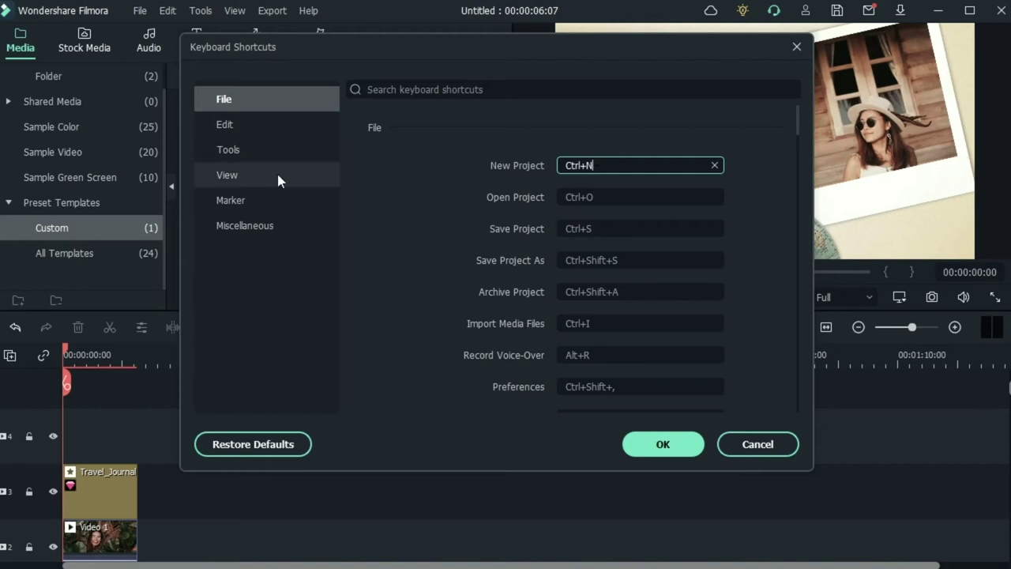
Review the keyboard shortcuts listed for the Tools commands
left_click(251, 148)
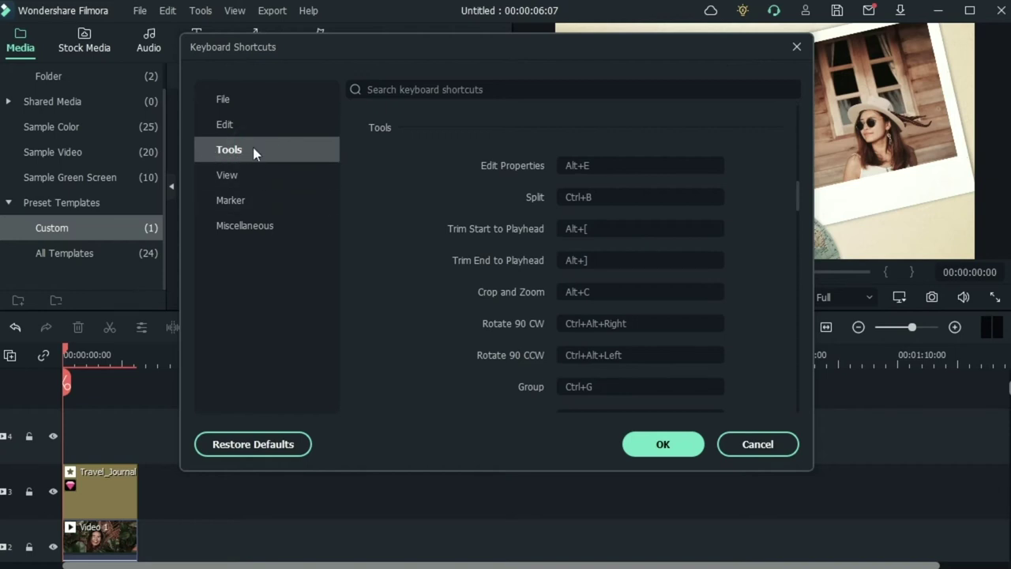
scroll(493, 217, "down", 6)
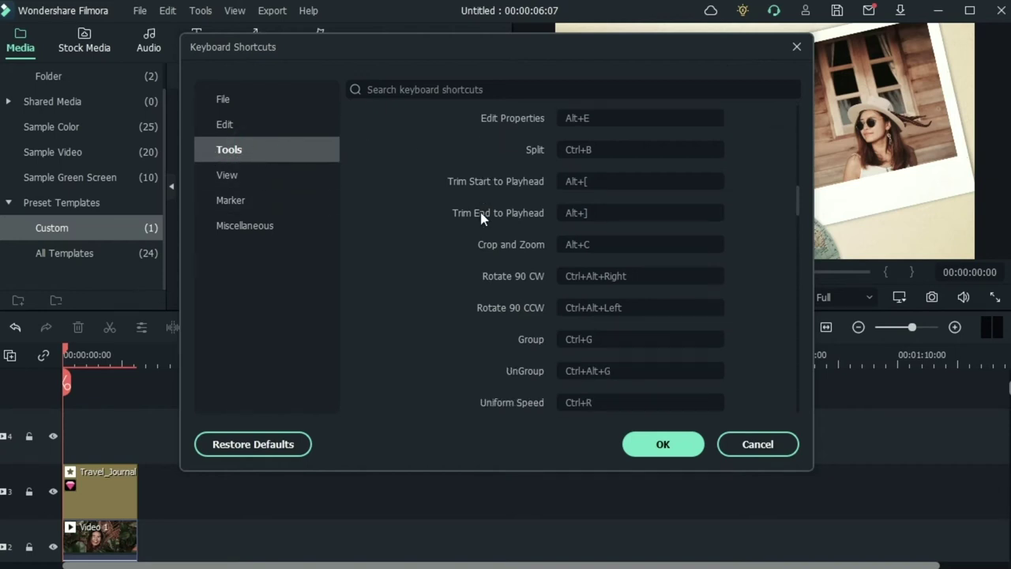
scroll(473, 221, "down", 2)
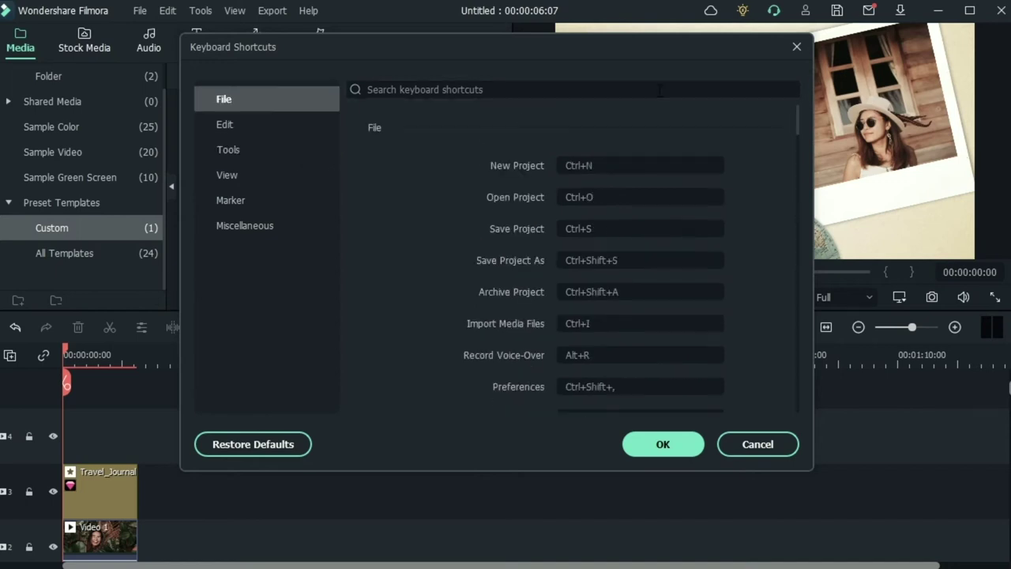
Search the keyboard shortcuts for "de", check the shortcut assigned to Delete, and accept the shortcut settings
left_click(657, 89)
type("de")
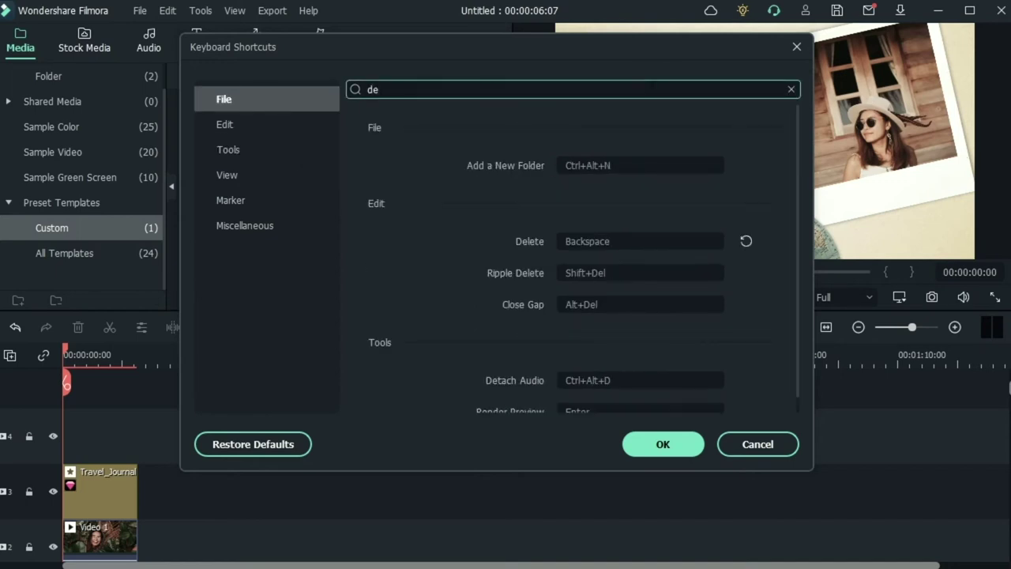
mouse_move(628, 244)
left_click(639, 246)
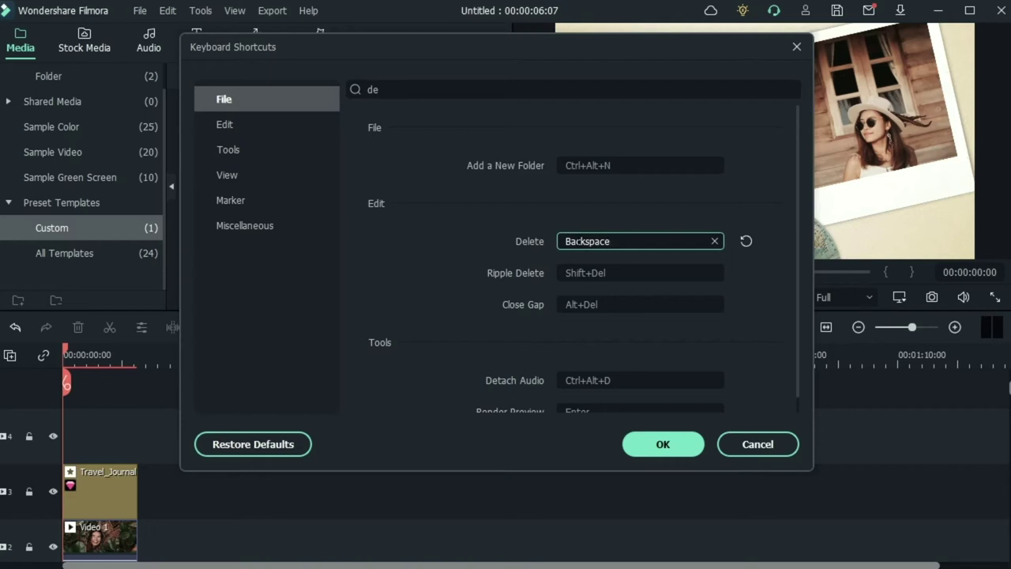
left_click(224, 202)
left_click(224, 202)
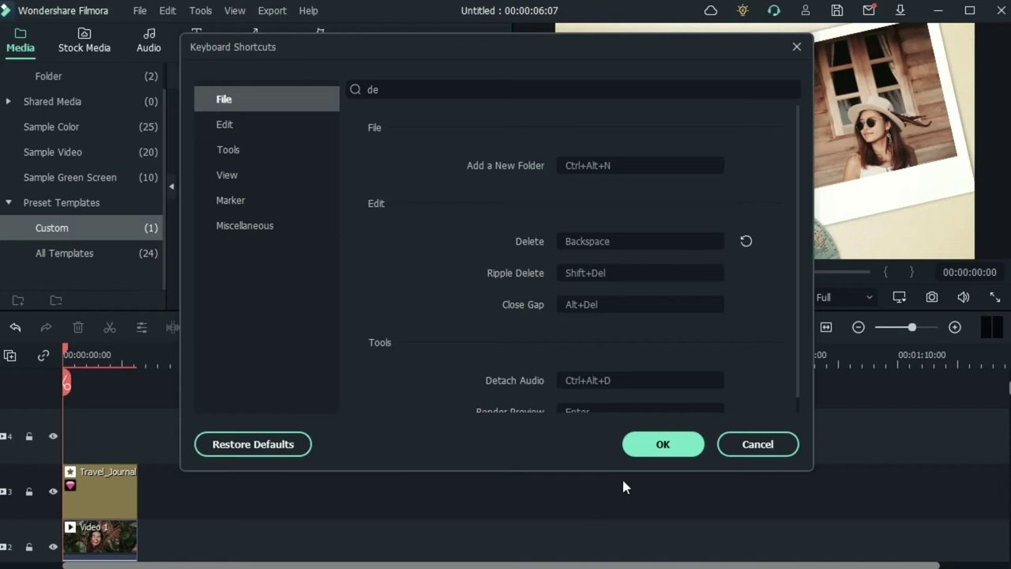
left_click(655, 447)
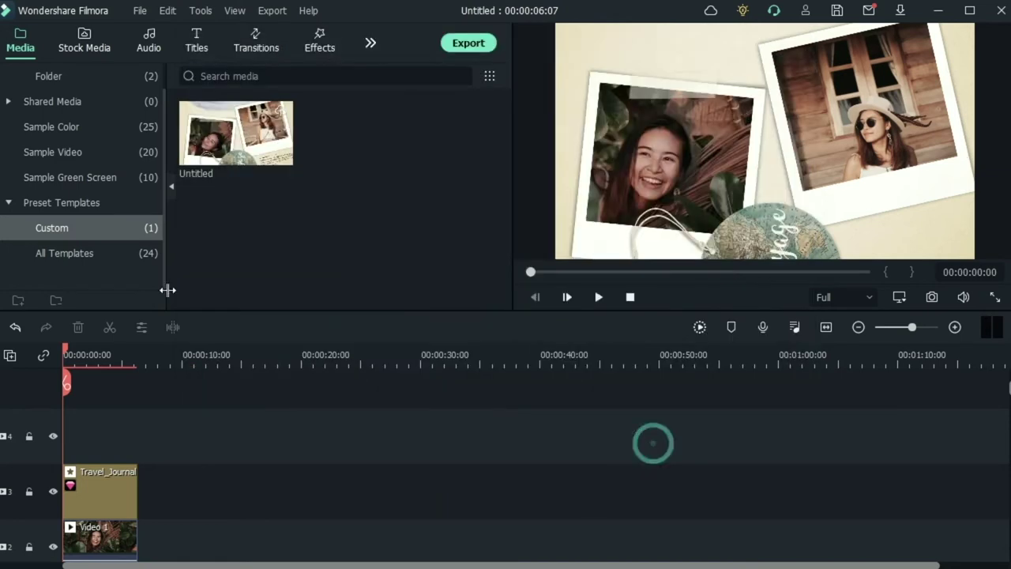
Open the preferences and review the General settings with the Appearance modes, the Folders locations, the Editing defaults and the Save options
left_click(139, 11)
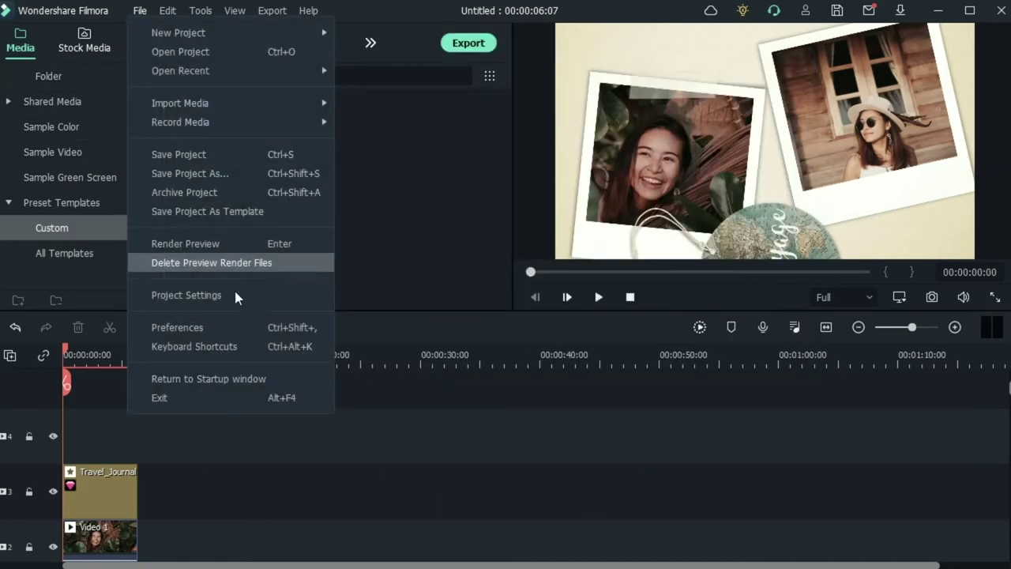
left_click(238, 330)
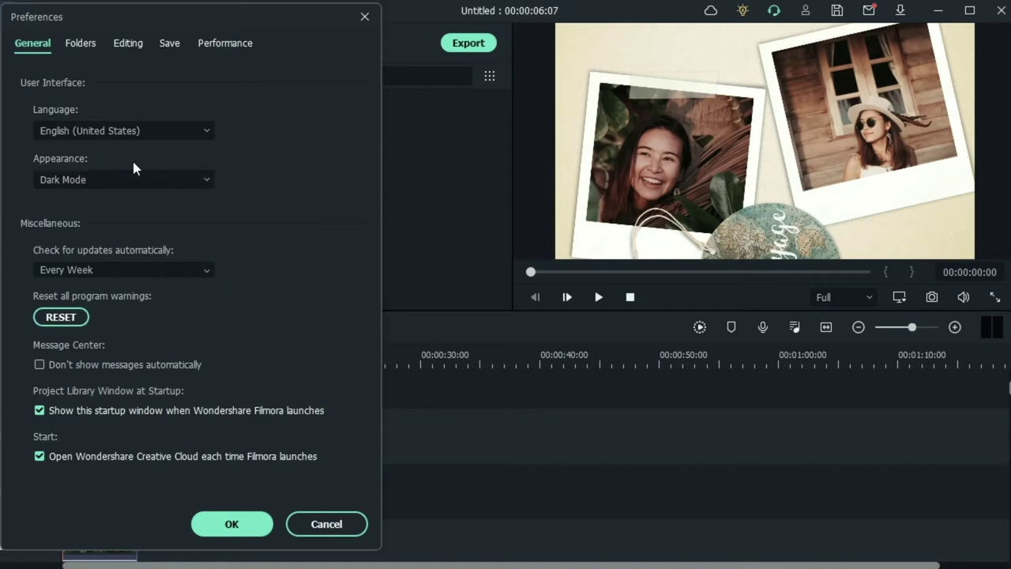
left_click(167, 179)
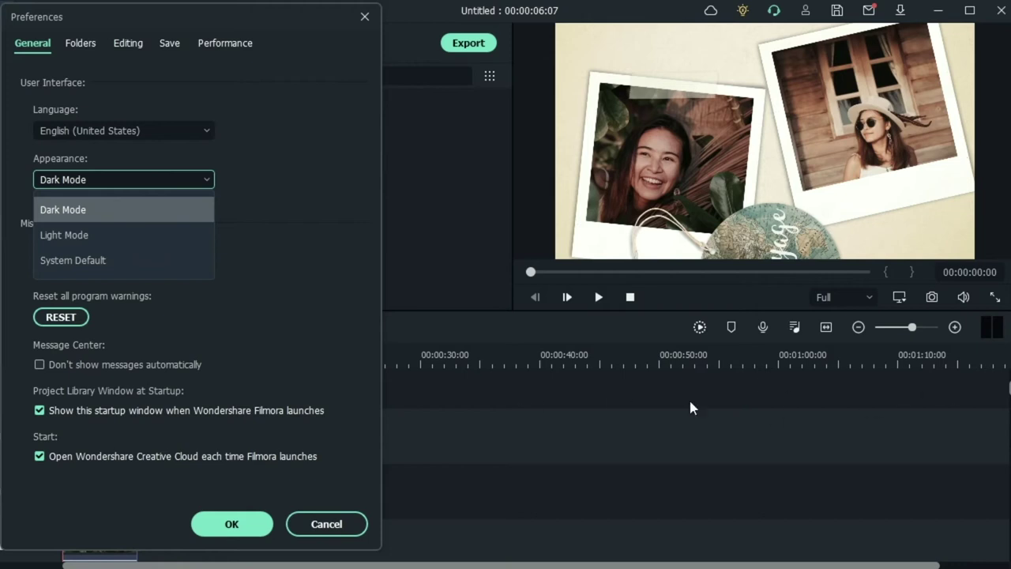
left_click(352, 214)
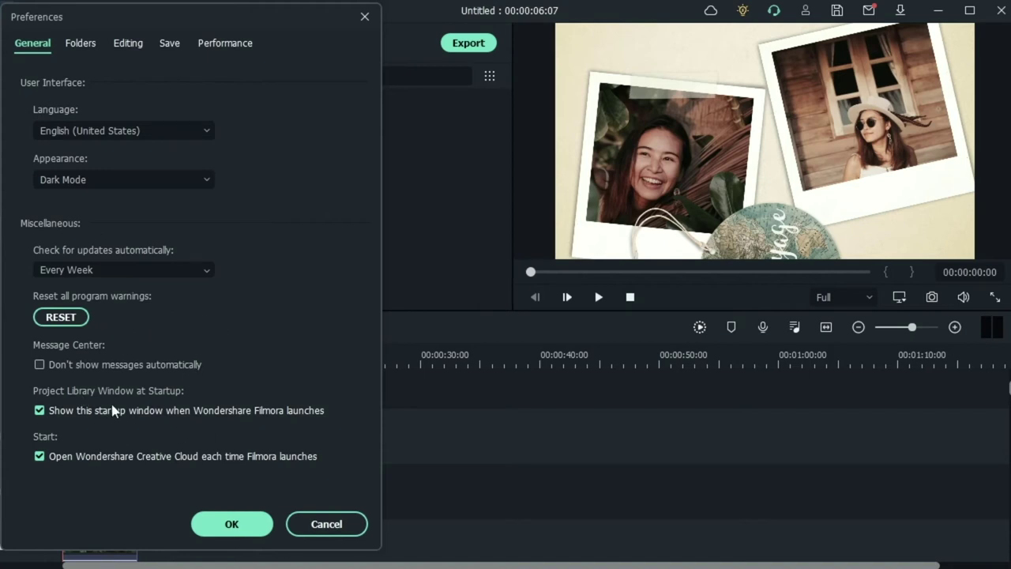
left_click(82, 44)
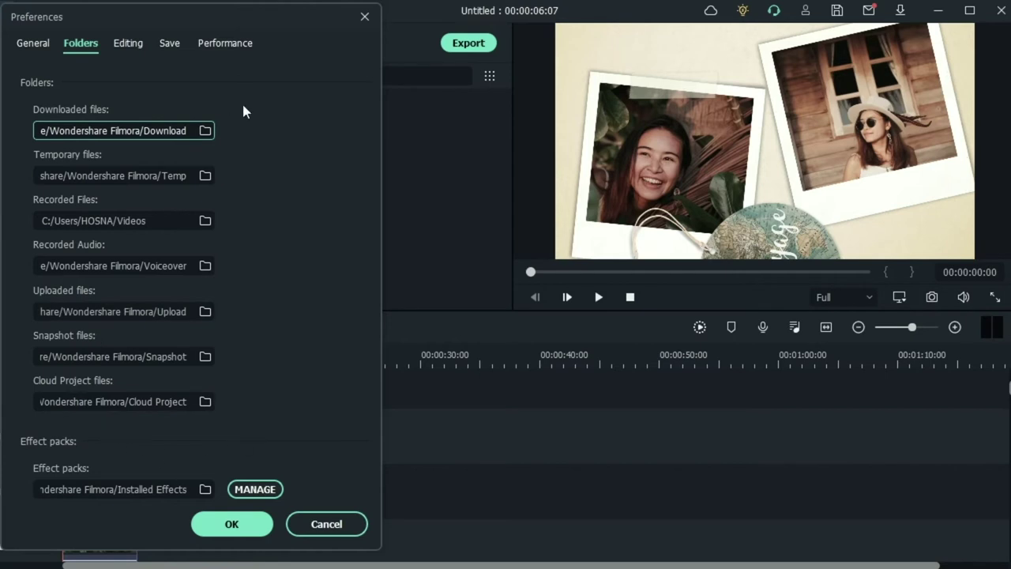
left_click(124, 43)
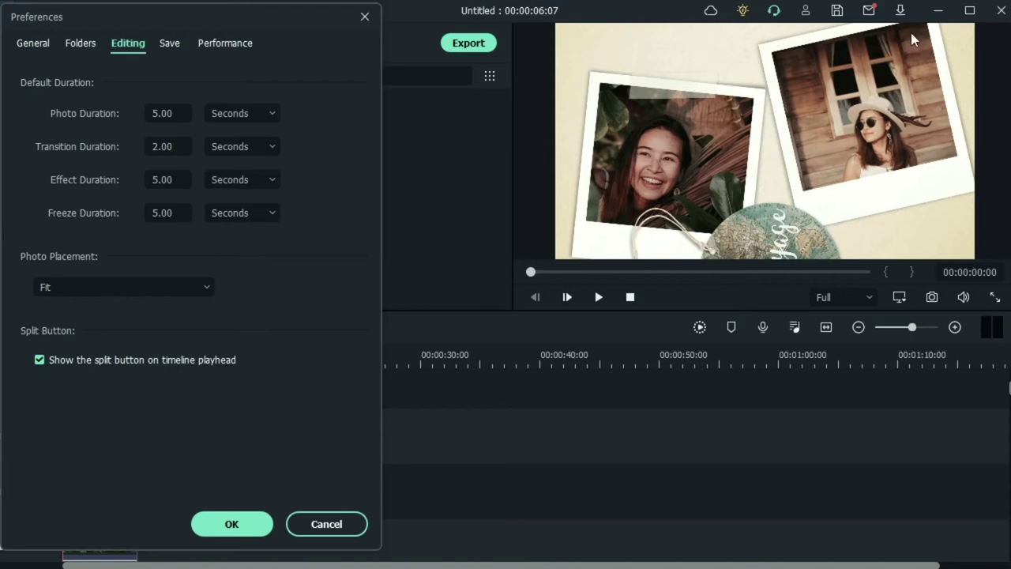
left_click(168, 45)
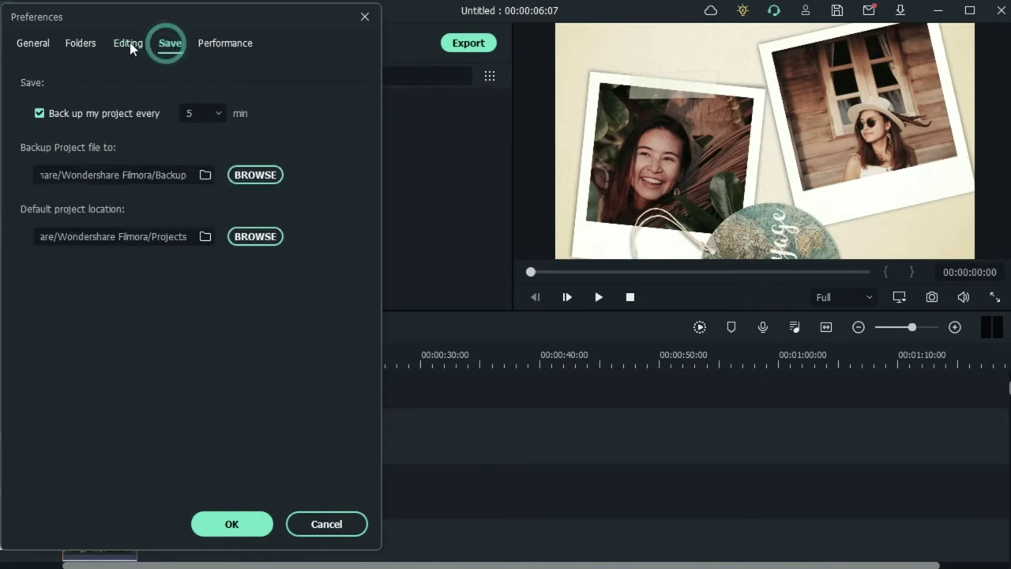
Turn the split button on the timeline playhead off and back on in the Editing preferences
left_click(129, 43)
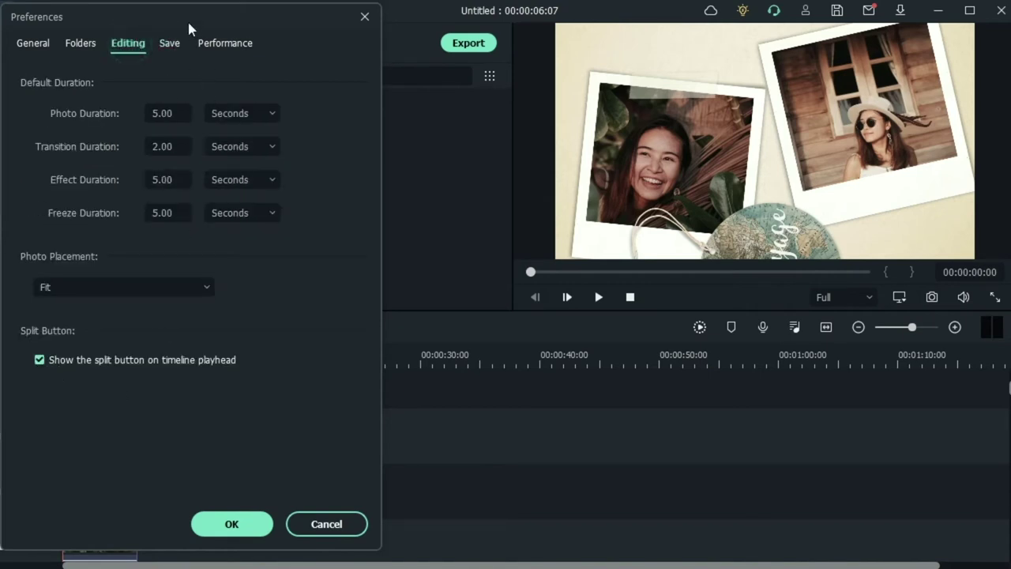
left_click_drag(626, 23, 626, 22)
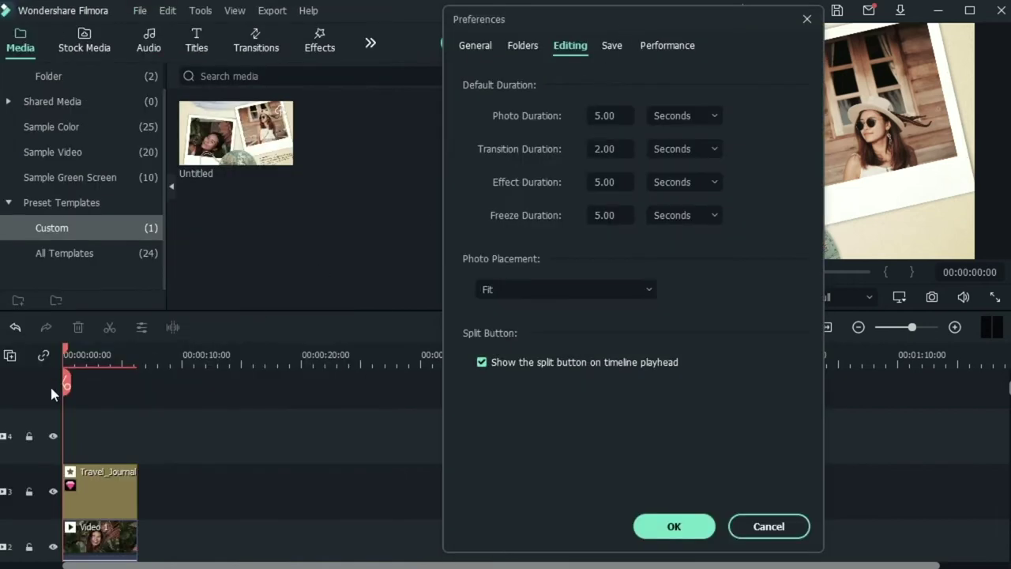
left_click(482, 361)
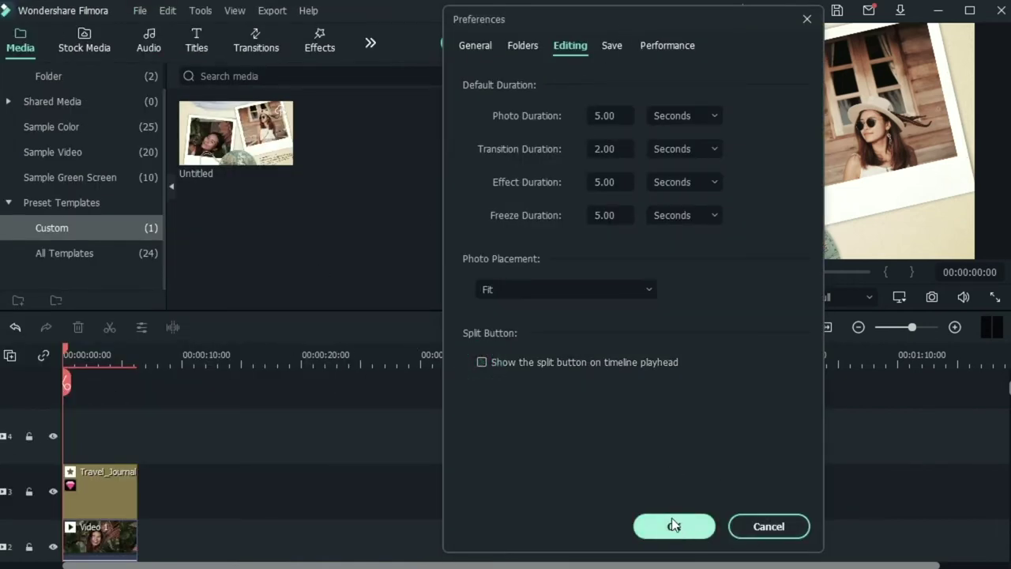
left_click(481, 361)
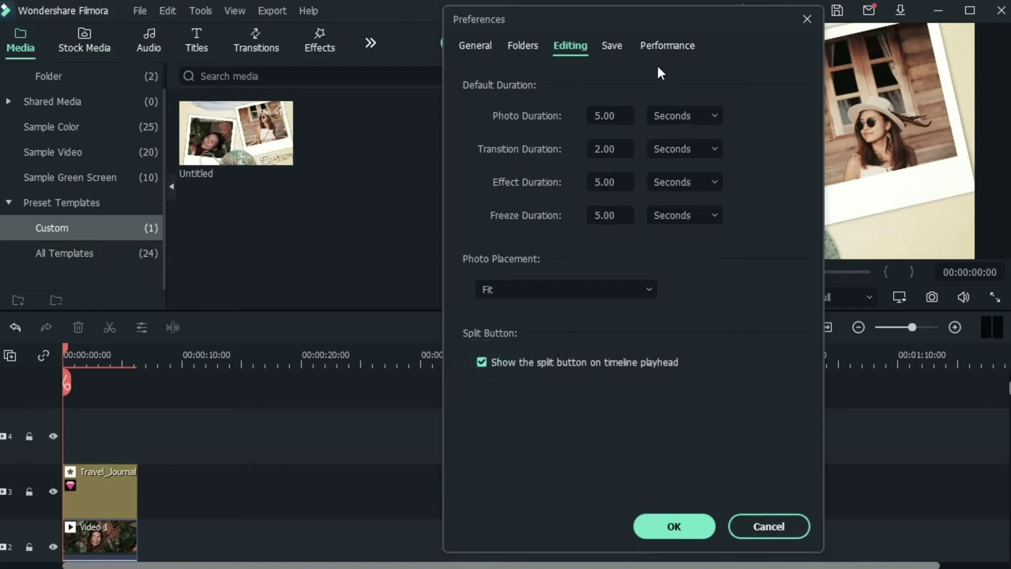
Review the project backup settings and the Performance preferences for GPU, preview render and proxies, and accept the preferences
left_click(612, 46)
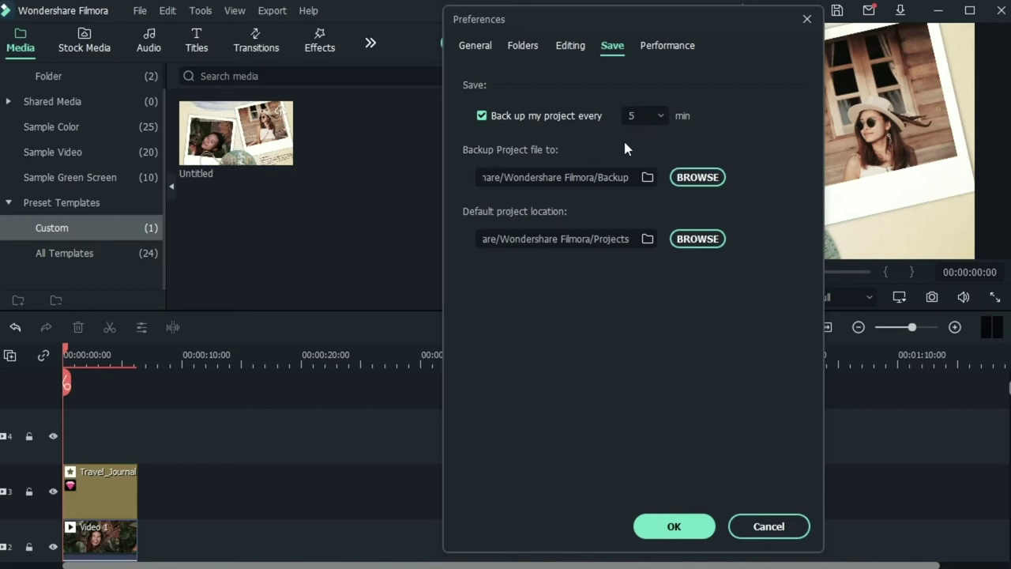
left_click(667, 45)
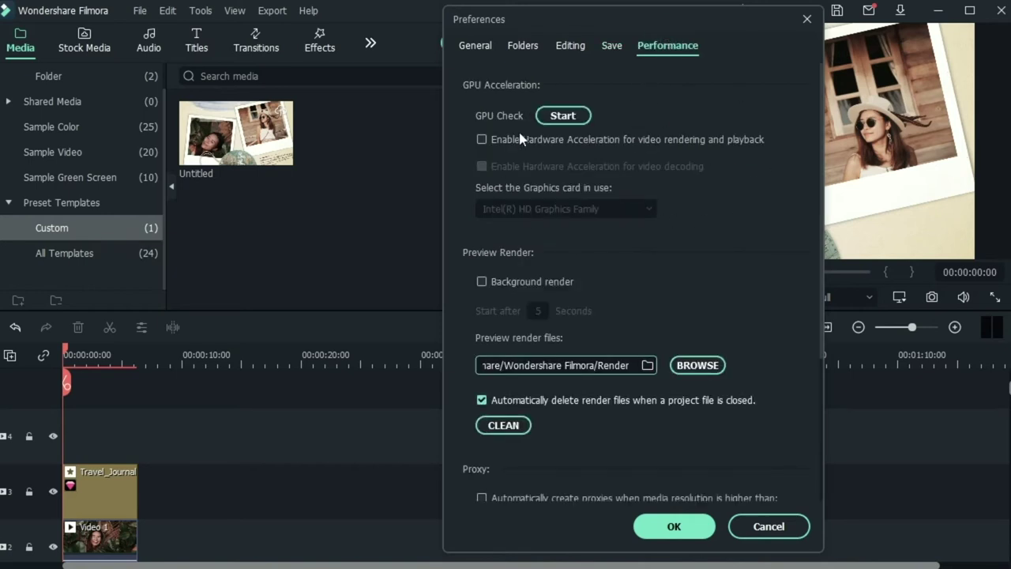
scroll(692, 253, "down", 1)
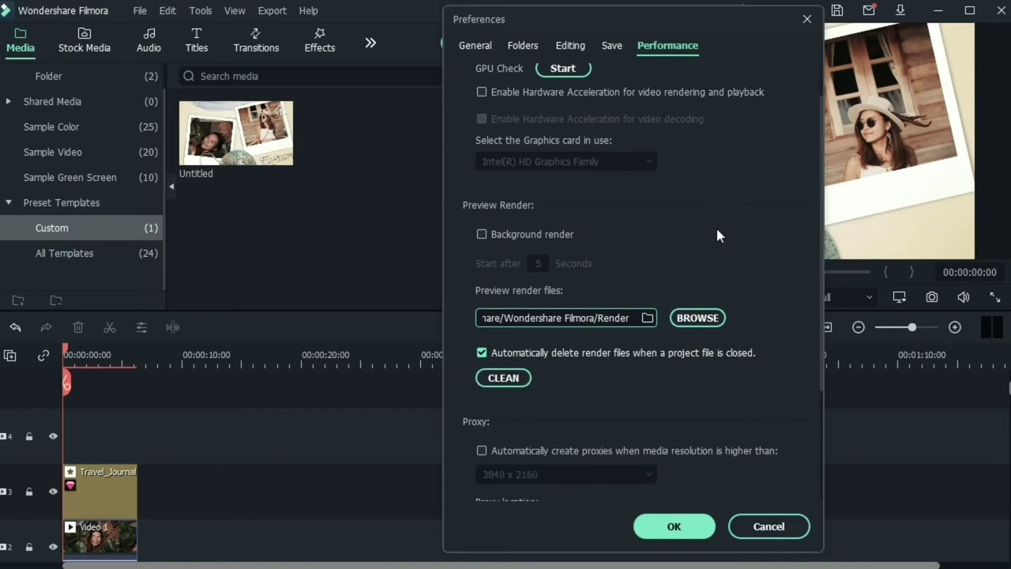
scroll(725, 208, "down", 2)
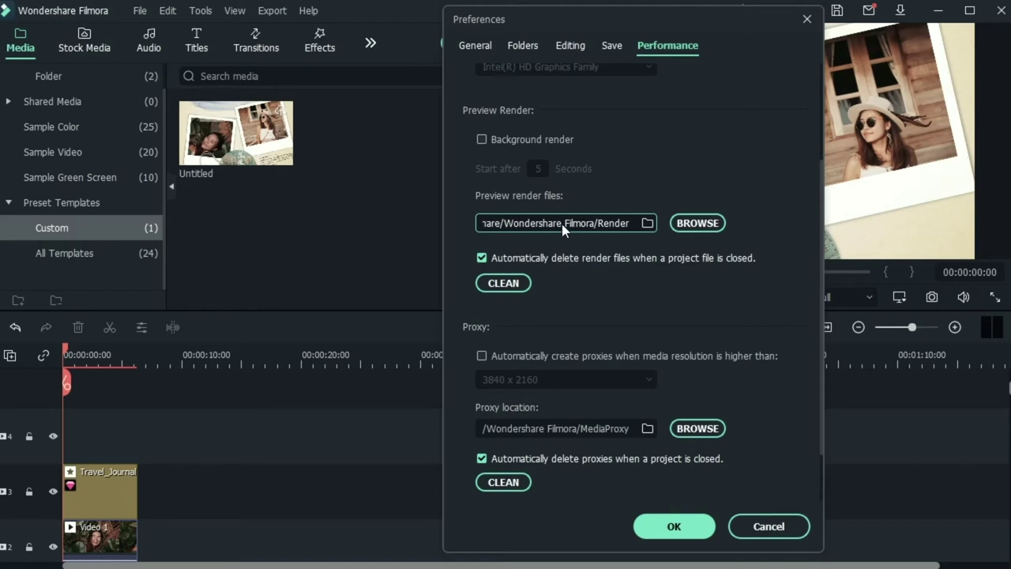
scroll(607, 305, "down", 2)
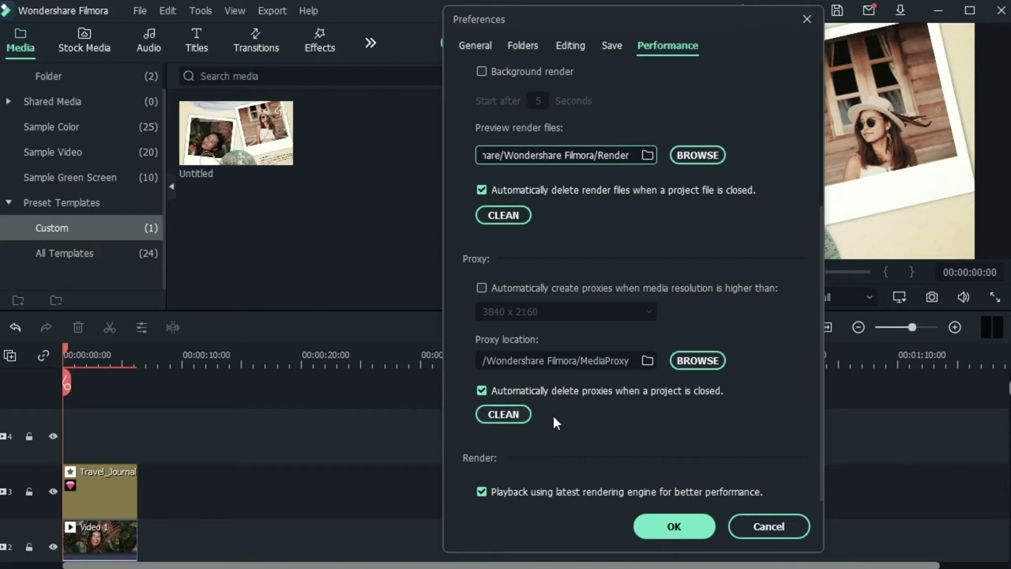
left_click(679, 525)
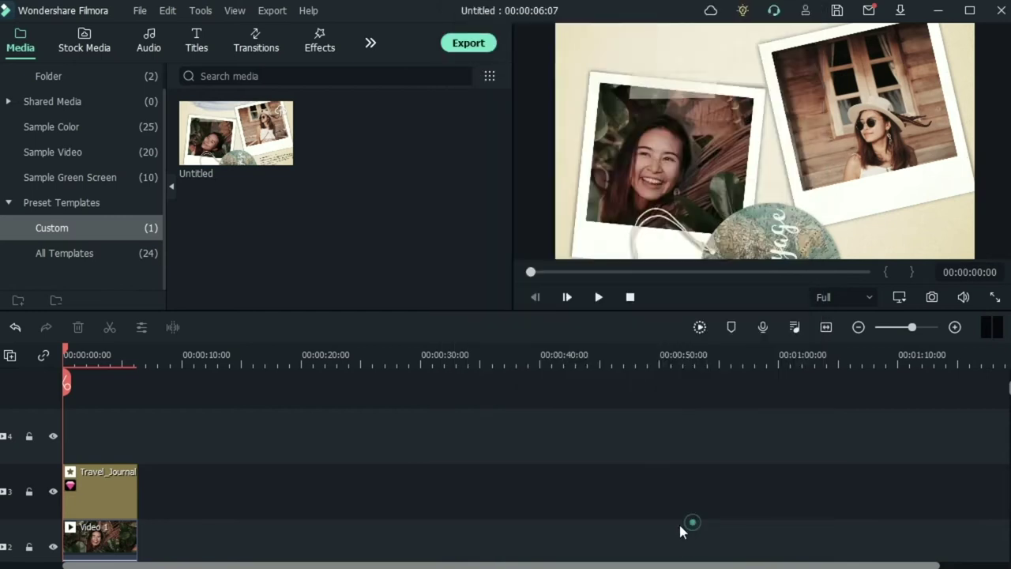
Select the Video 1 clip and look through the available tools, view, export and help commands
left_click(172, 12)
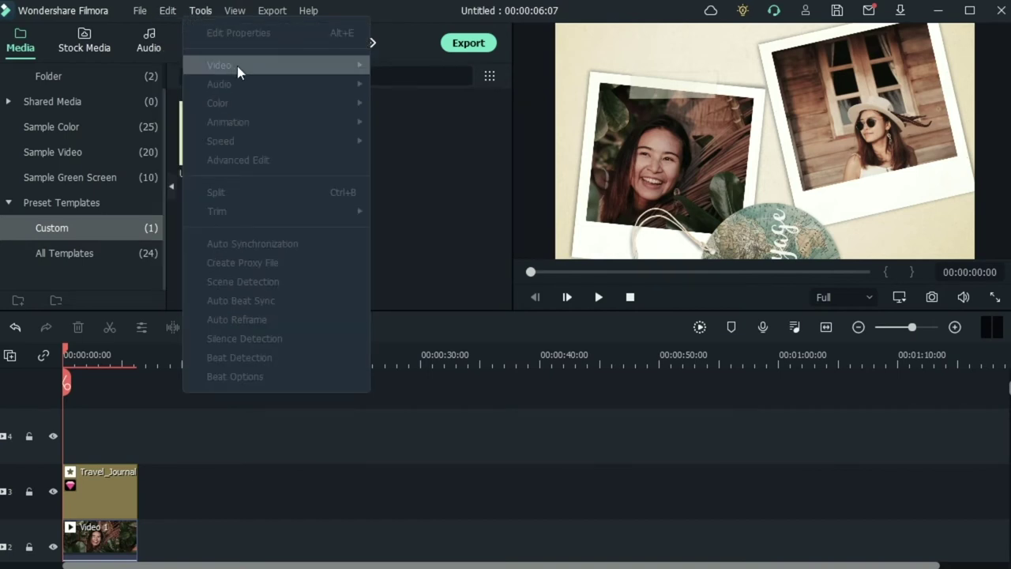
left_click(98, 542)
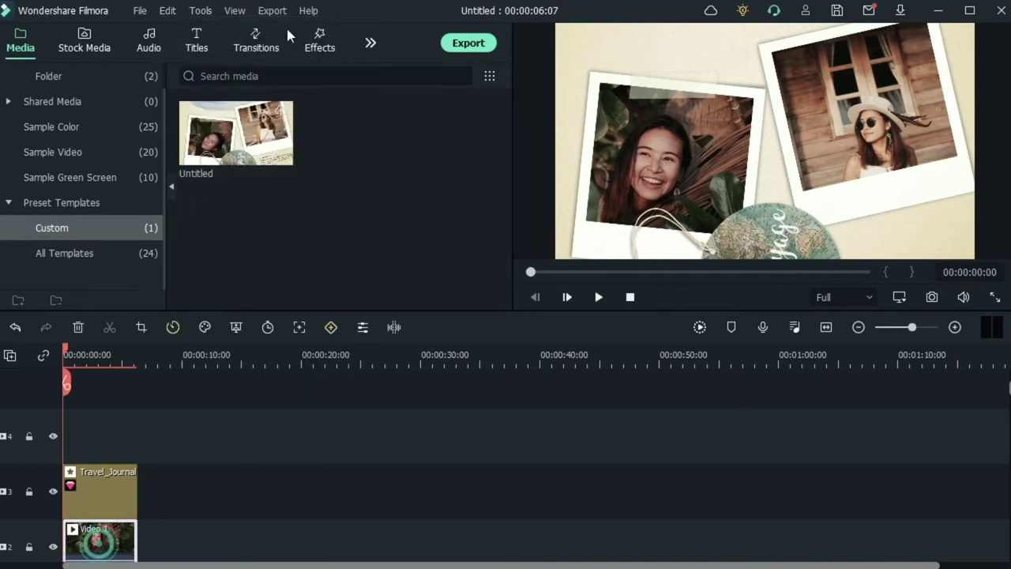
left_click(200, 10)
mouse_move(250, 65)
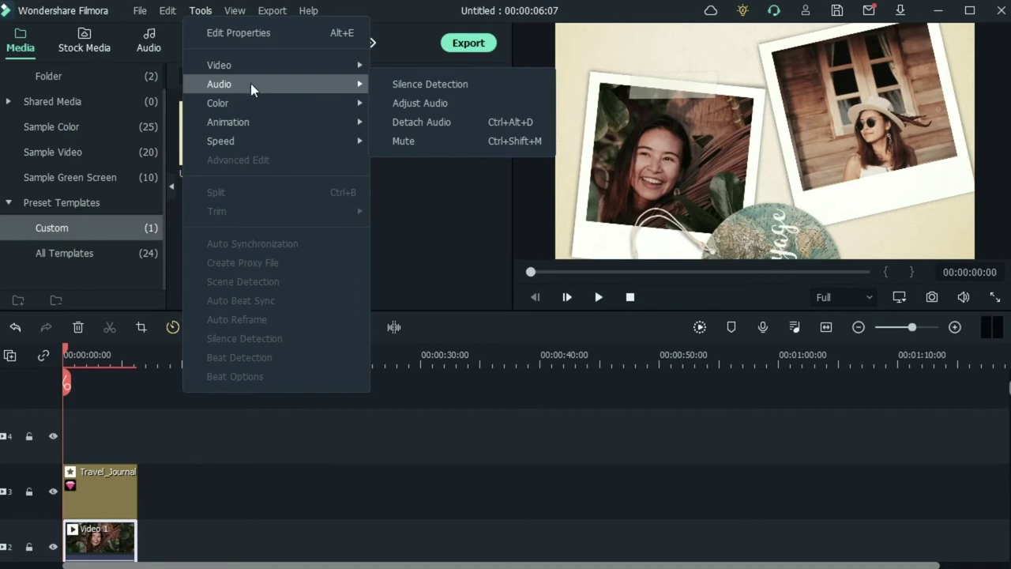
mouse_move(250, 112)
mouse_move(246, 16)
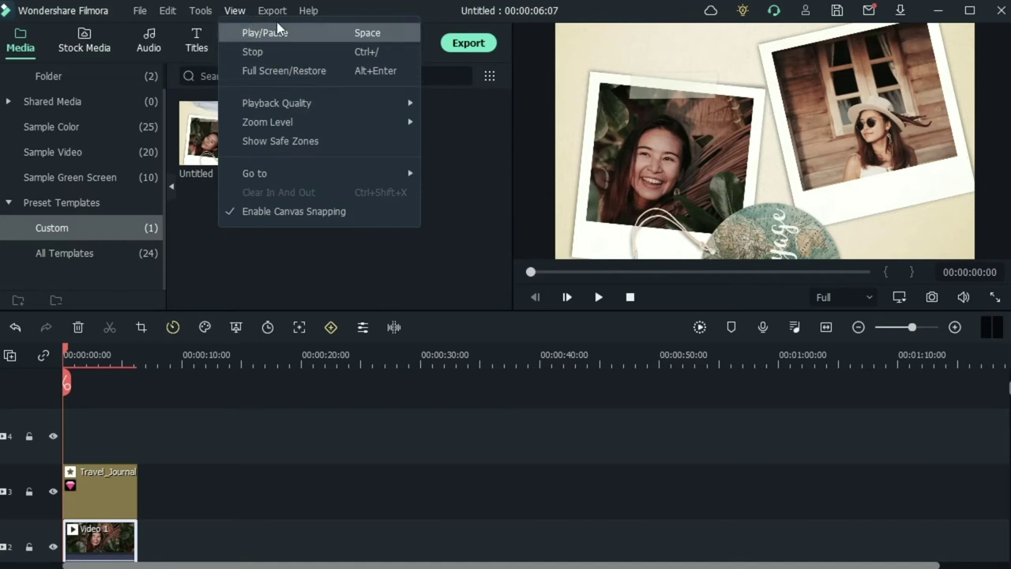
mouse_move(284, 8)
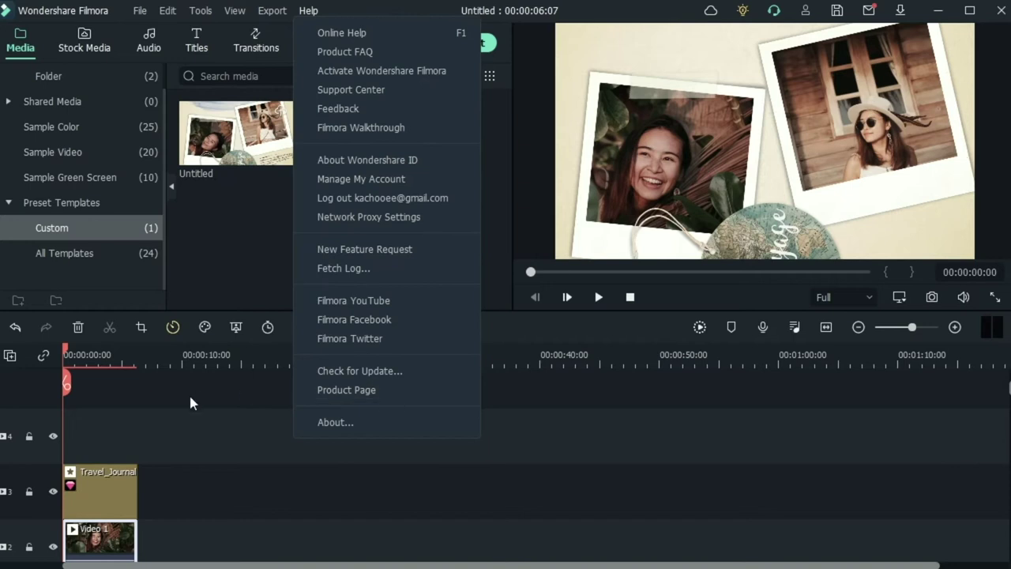
left_click(143, 406)
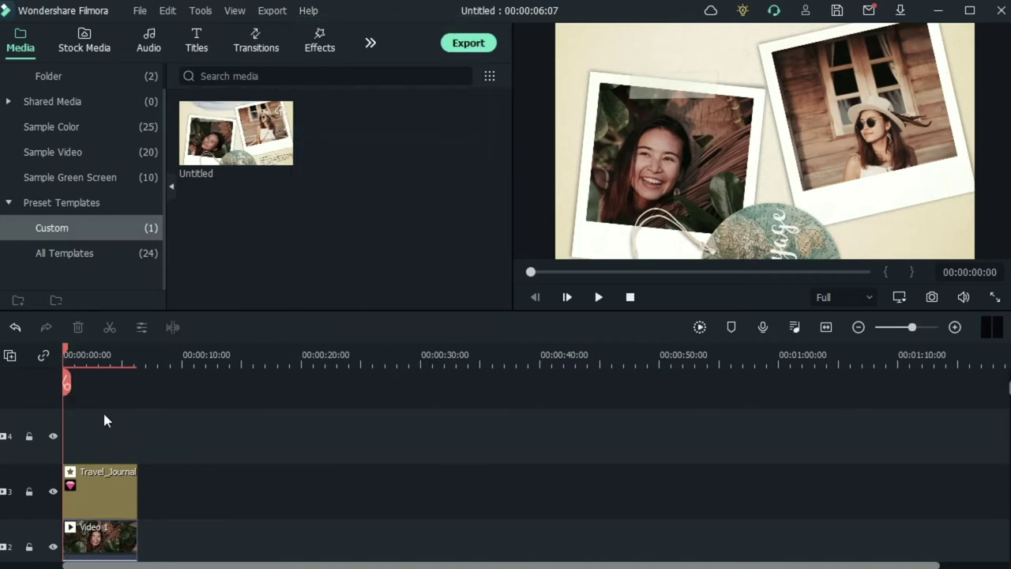
Delete all the template's clips, including the effect, both videos and the audio, so the timeline is empty
left_click_drag(106, 419, 81, 479)
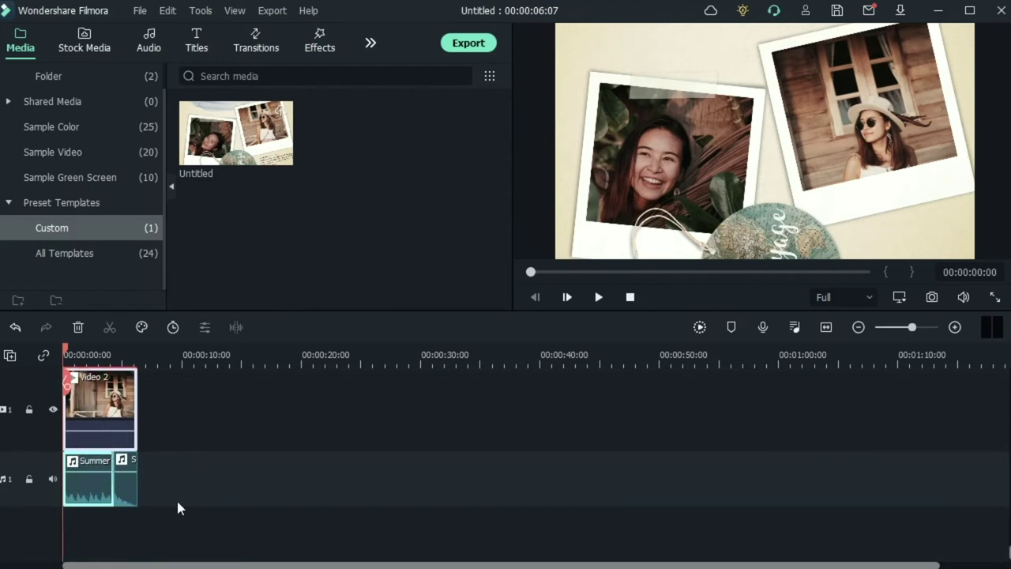
left_click(178, 504)
scroll(182, 505, "up", 3)
left_click_drag(188, 508, 95, 432)
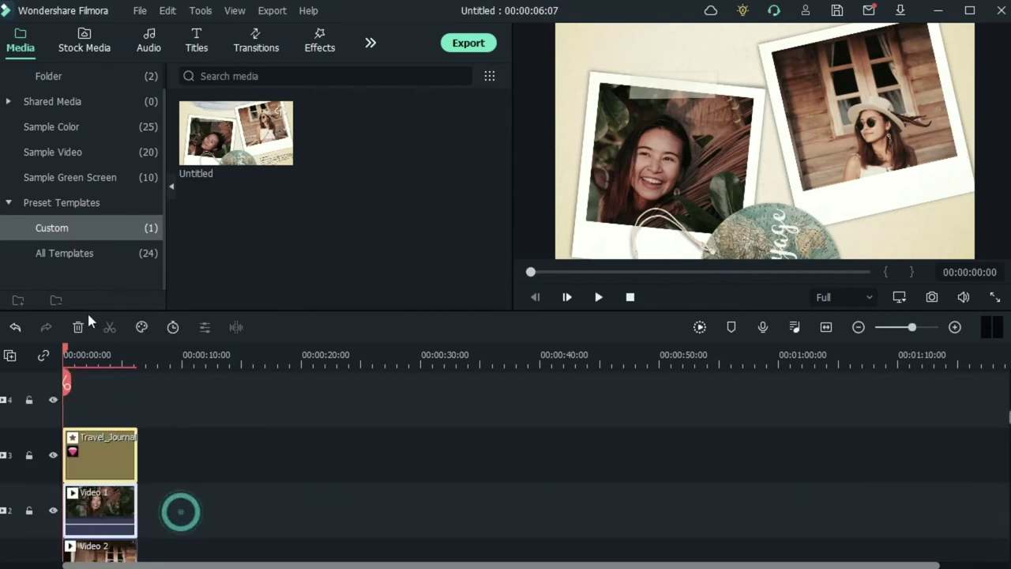
left_click(78, 327)
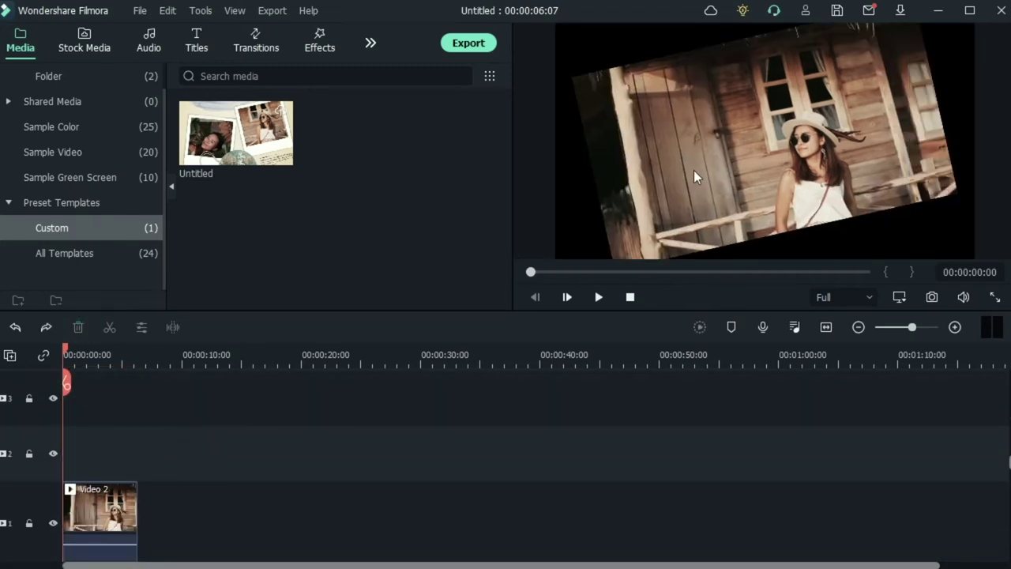
left_click(694, 174)
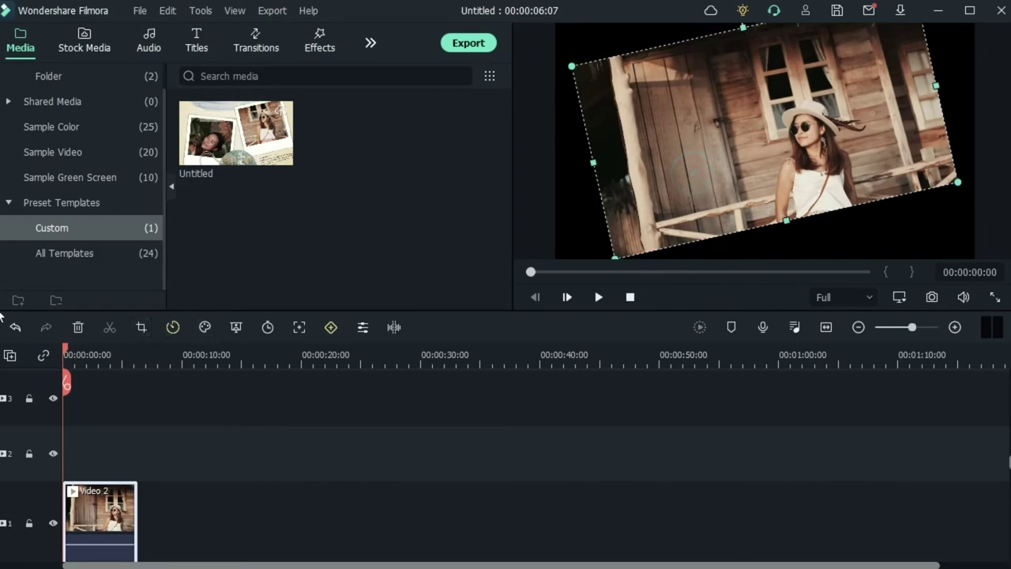
left_click(78, 327)
Add the Travel 05 sample video to the start of video track 1 and enlarge the timeline scale
left_click(80, 106)
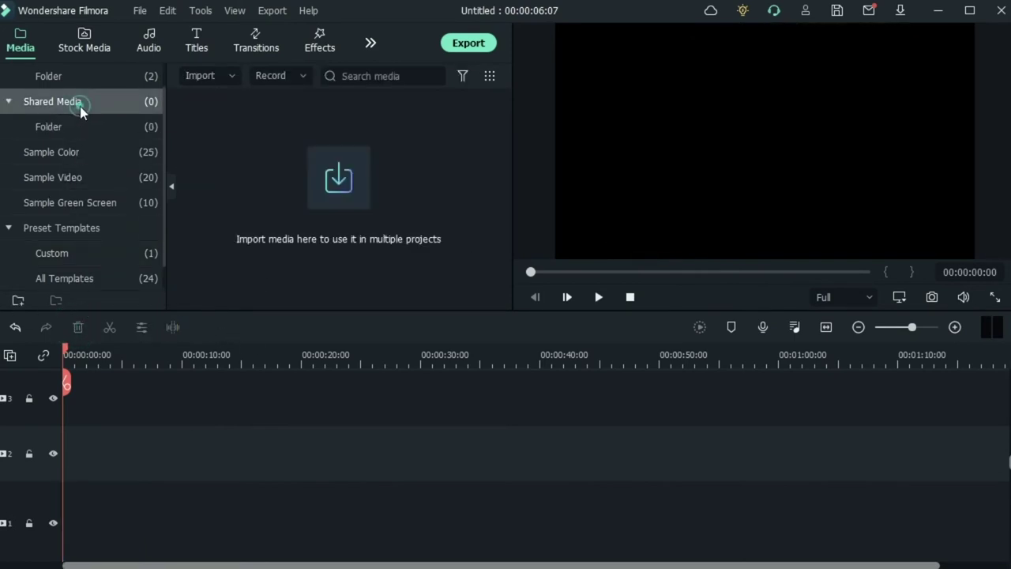
left_click(98, 177)
left_click(98, 175)
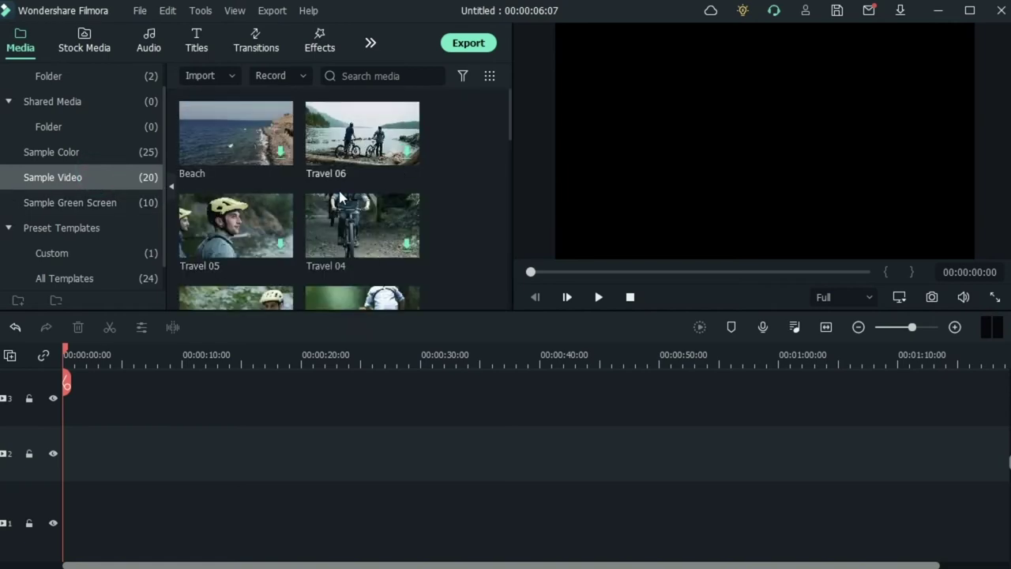
left_click(265, 251)
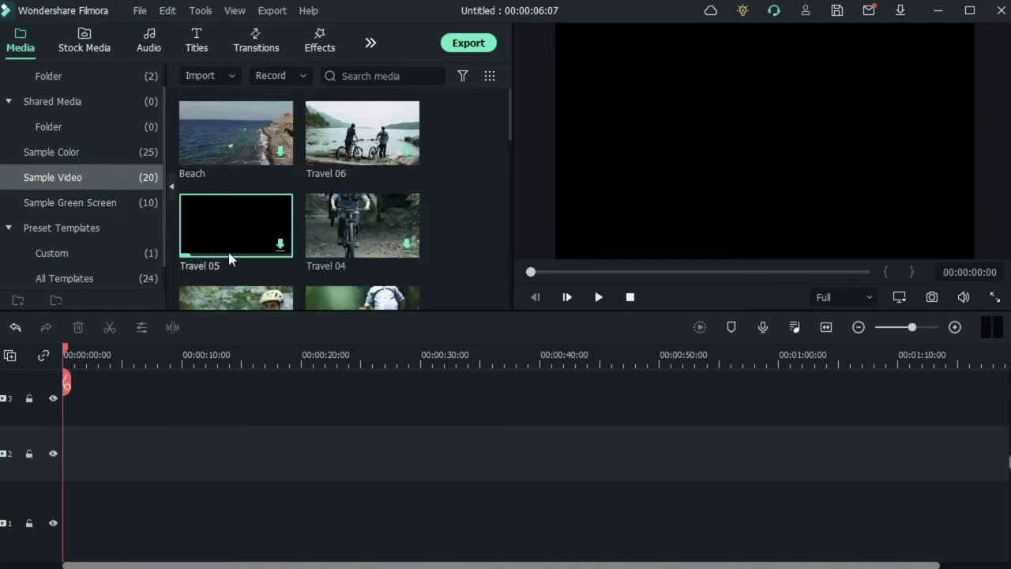
left_click_drag(226, 241, 54, 484)
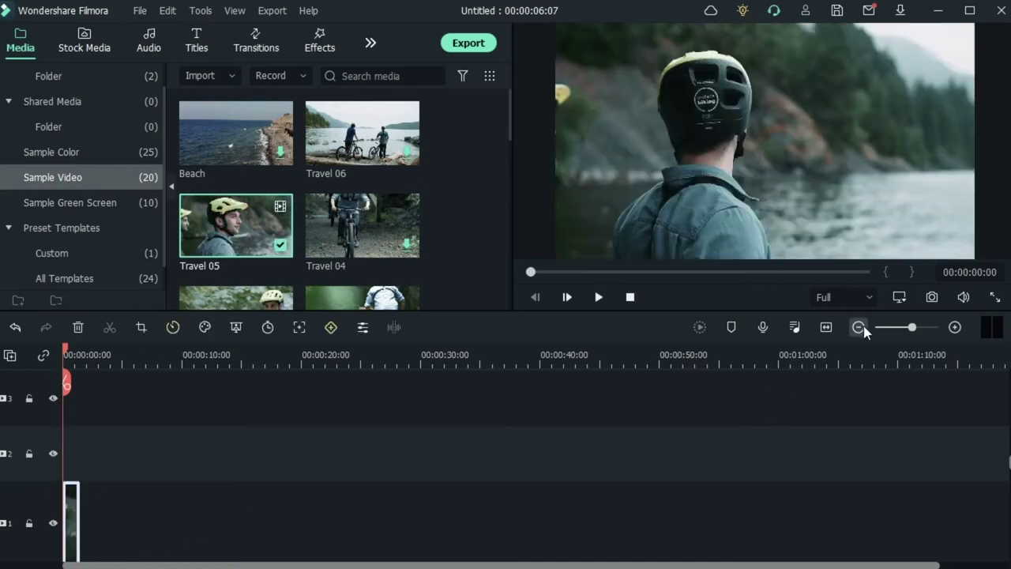
left_click(954, 327)
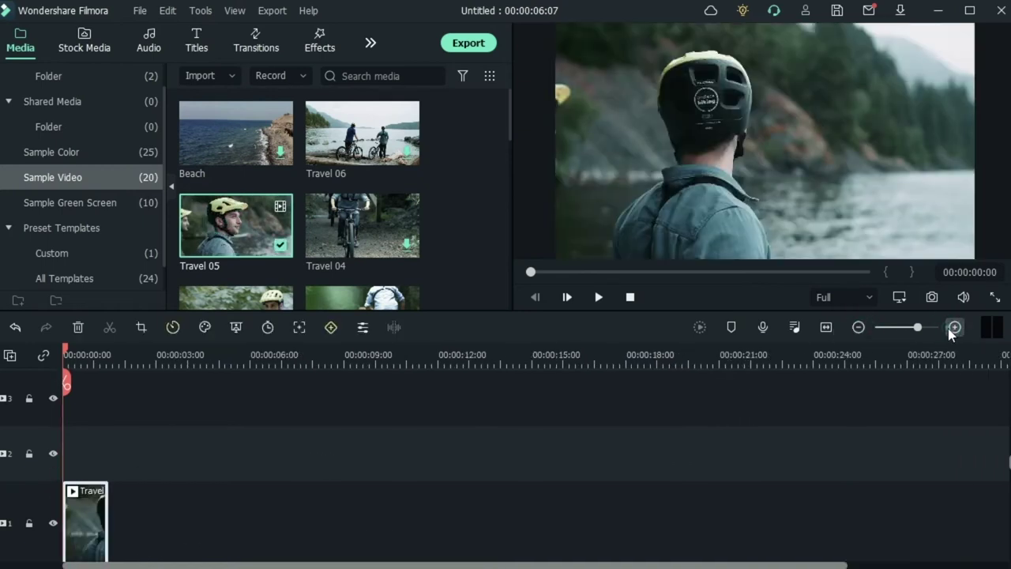
left_click(953, 327)
left_click(953, 328)
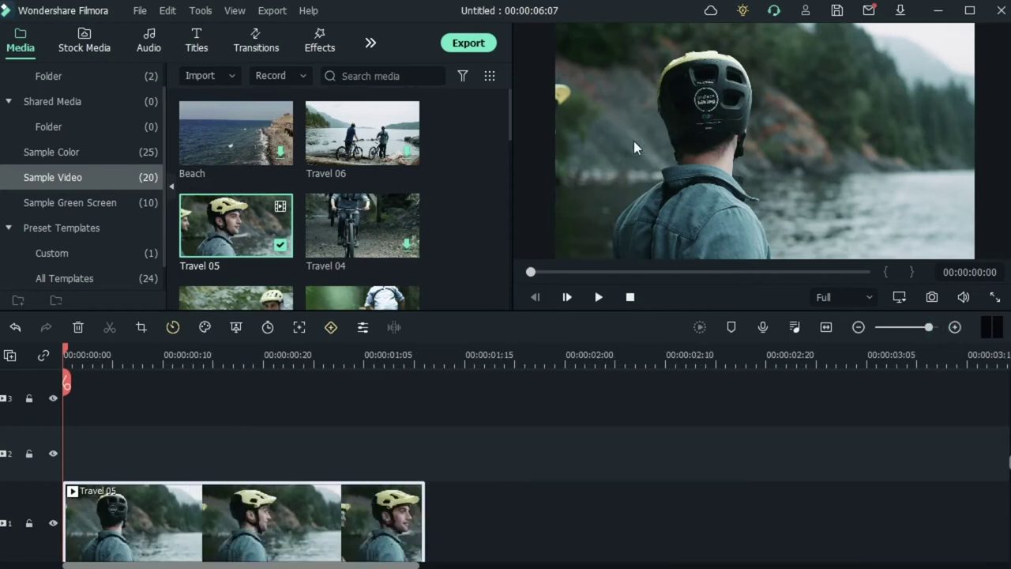
Open the export settings, check the Auto Highlight duration choices and enable Auto Highlight for the local MP4 export
left_click(486, 43)
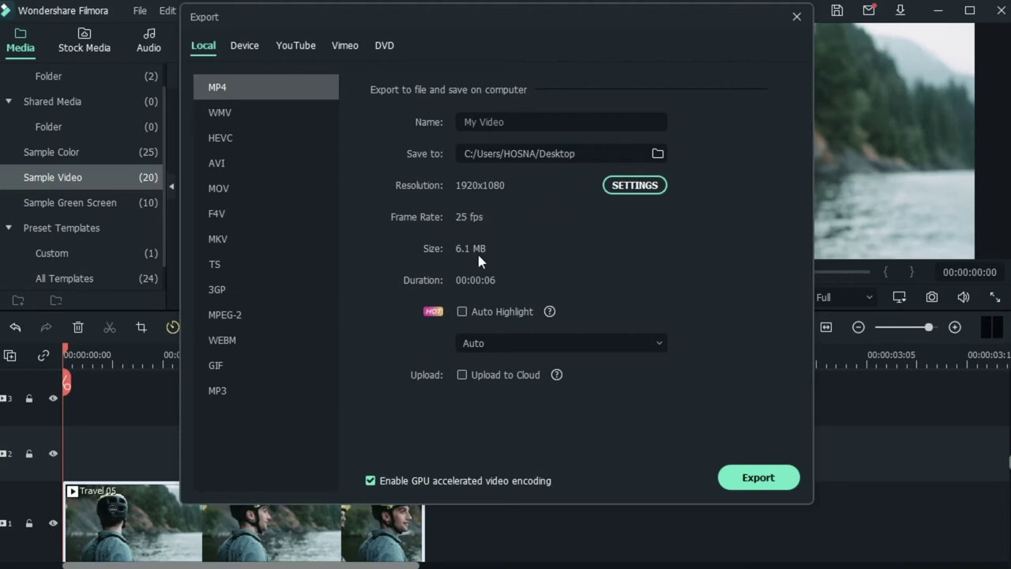
mouse_move(546, 319)
left_click(612, 347)
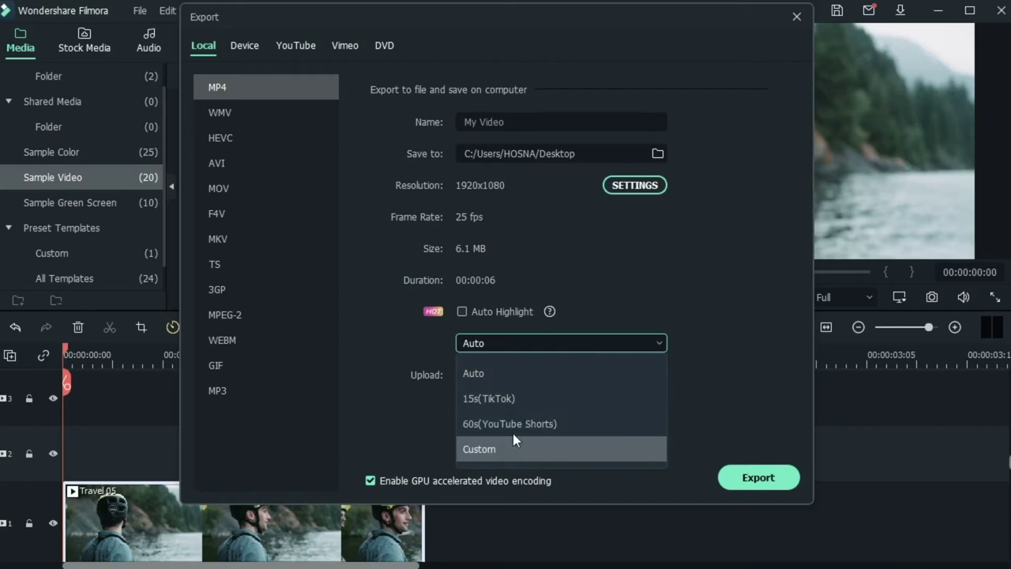
left_click(417, 339)
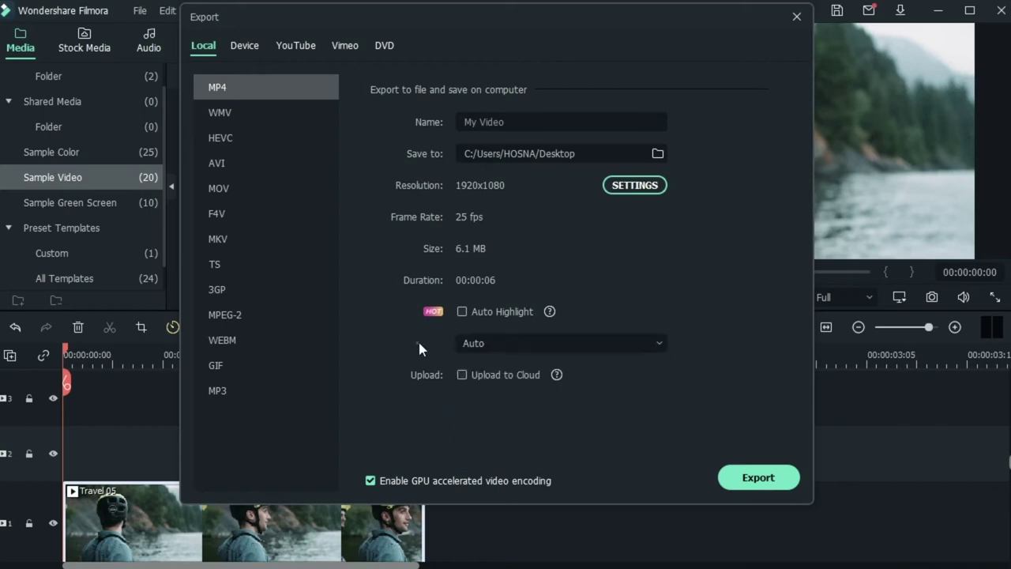
left_click(462, 312)
Review the device export presets for iPhone, iPod, Smart TV, Xbox one and Smart Phone, comparing them with the local export
left_click(243, 46)
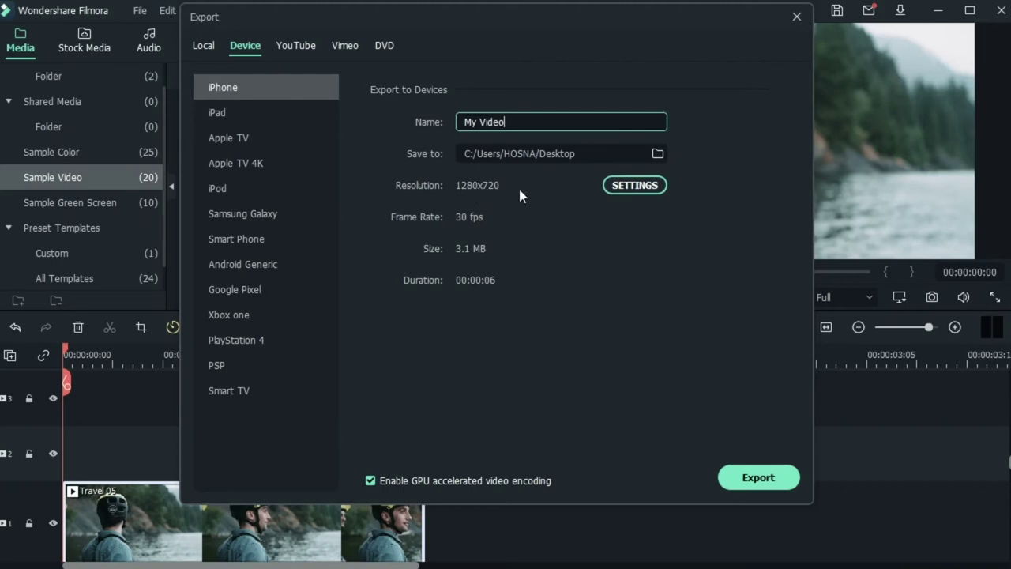
left_click(207, 46)
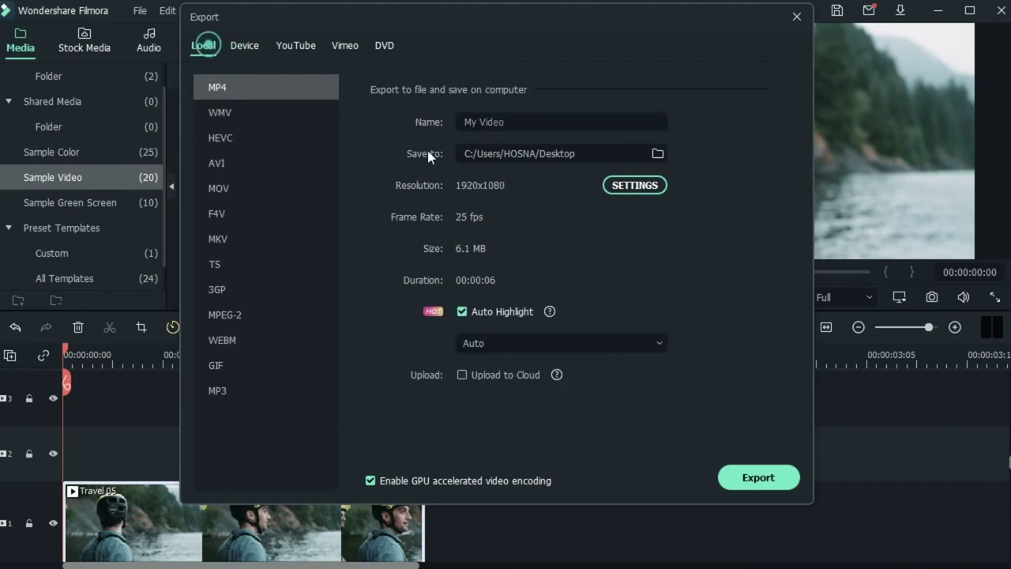
left_click(254, 47)
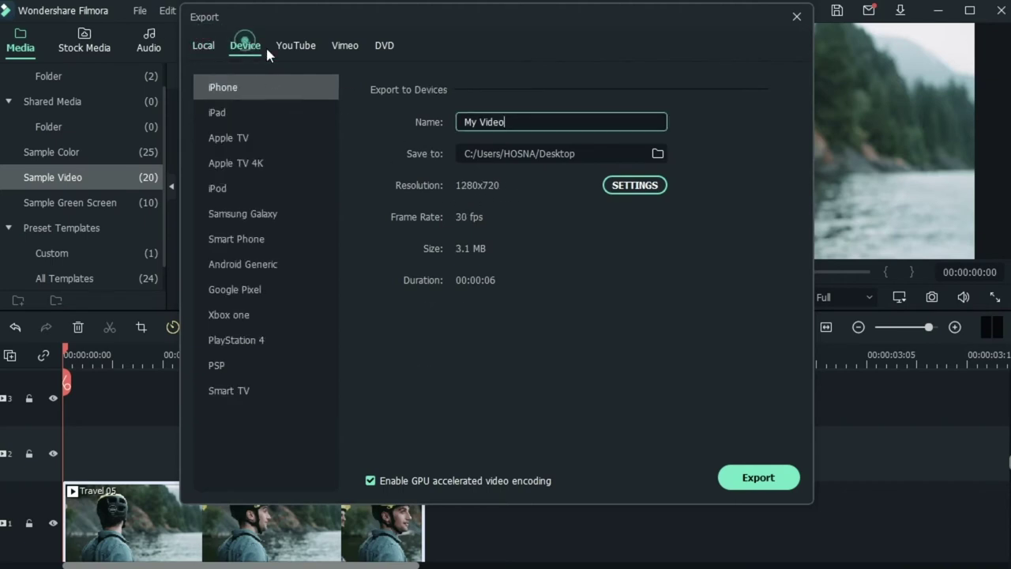
left_click(239, 186)
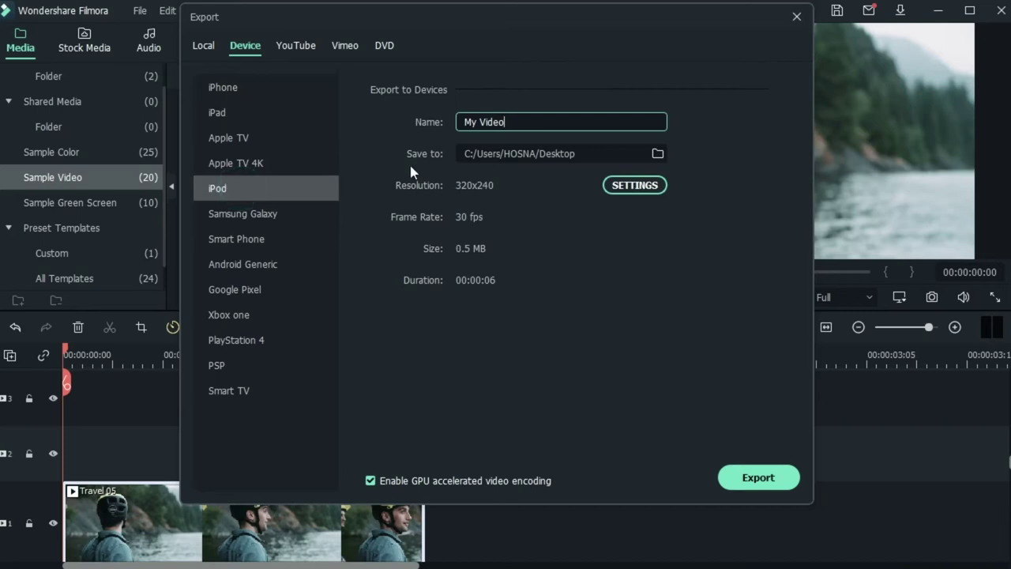
left_click(237, 395)
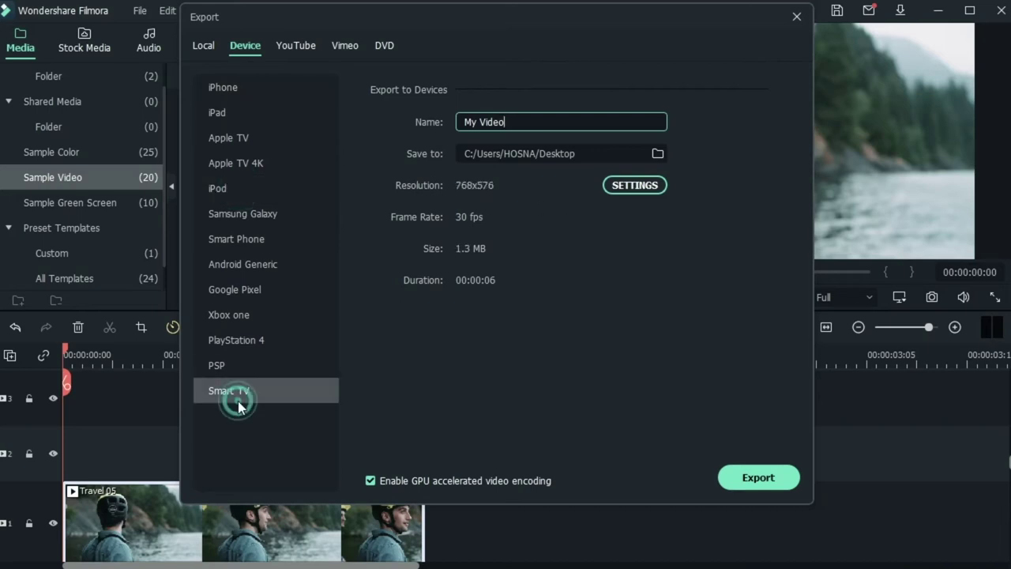
left_click(268, 311)
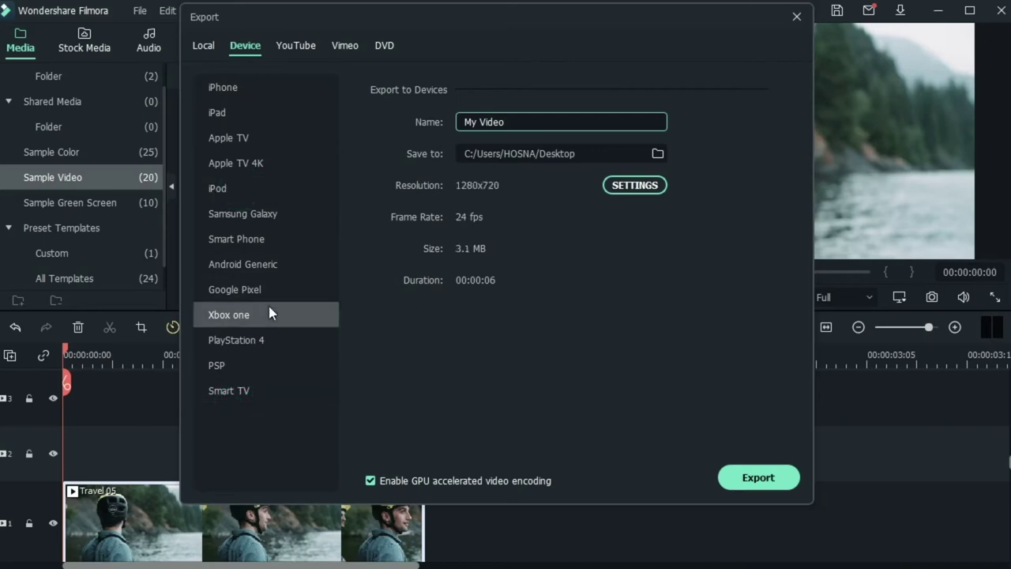
left_click(237, 240)
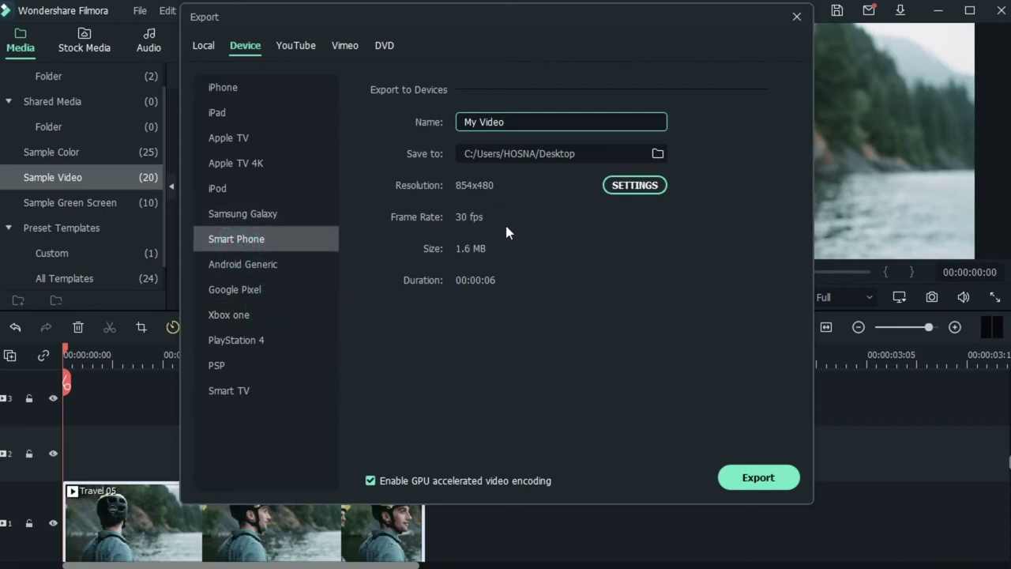
Examine the Smart Phone preset's detailed video settings: encoder, Gopro Shot, resolution, frame rate and bit rate choices
left_click(636, 186)
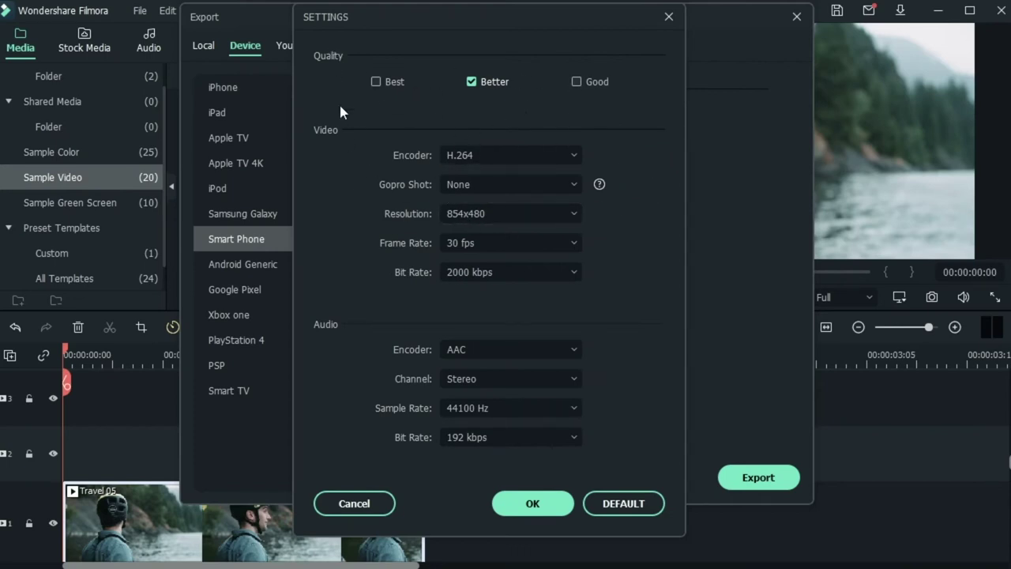
left_click(530, 156)
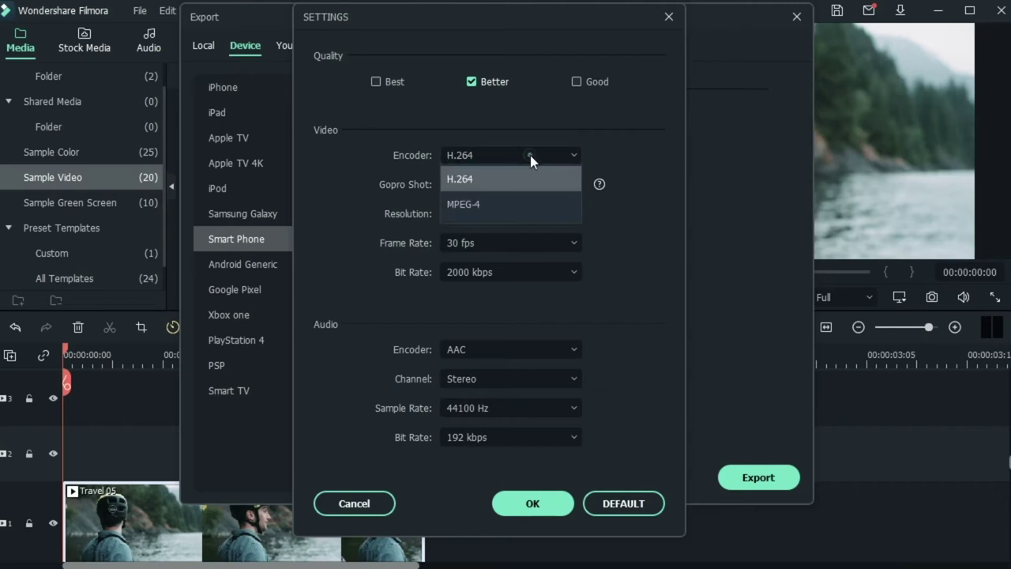
left_click(520, 186)
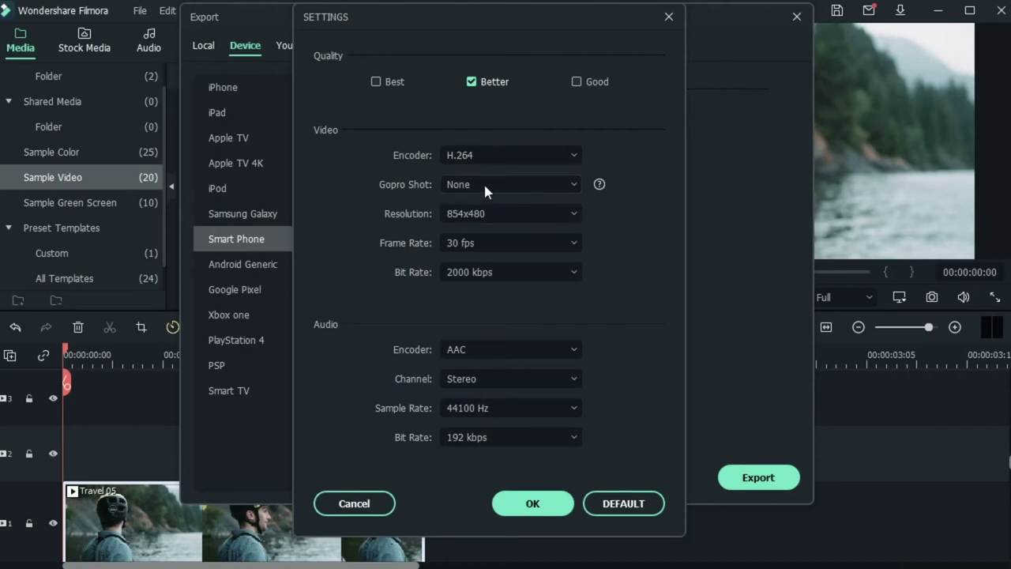
left_click(482, 183)
left_click(469, 189)
left_click(519, 221)
left_click(519, 214)
left_click(621, 240)
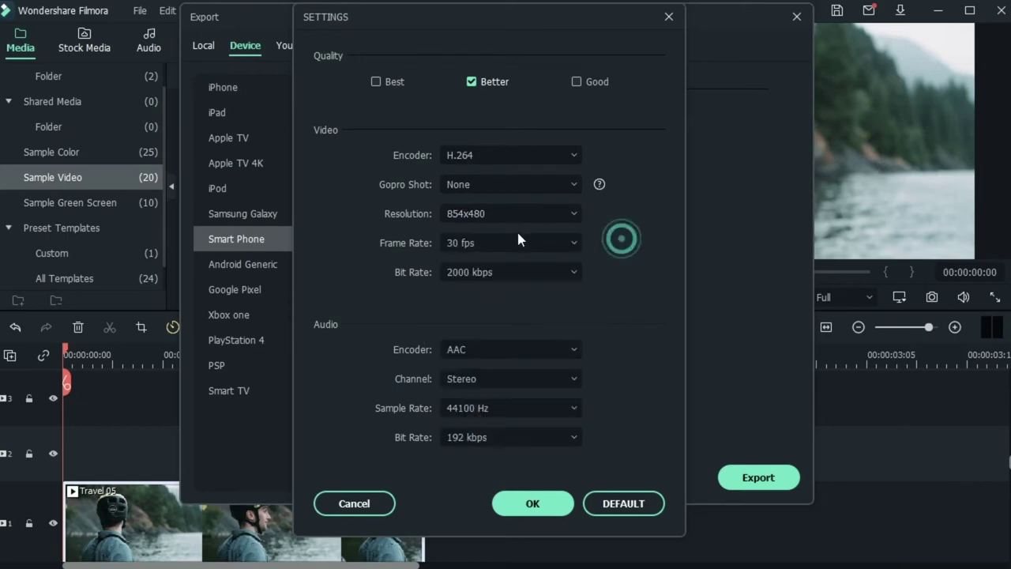
left_click(517, 241)
left_click(629, 275)
left_click(545, 274)
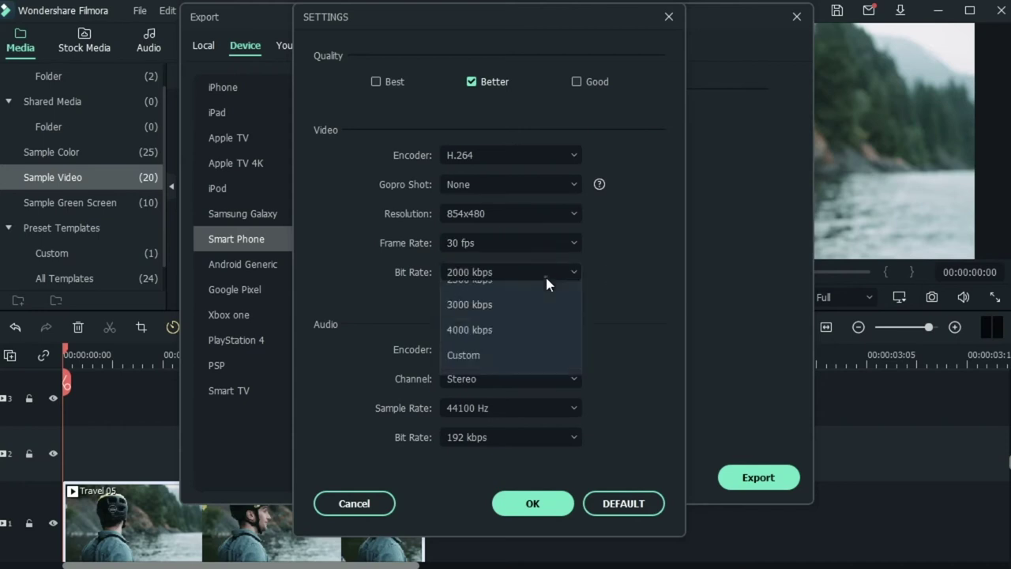
left_click(626, 294)
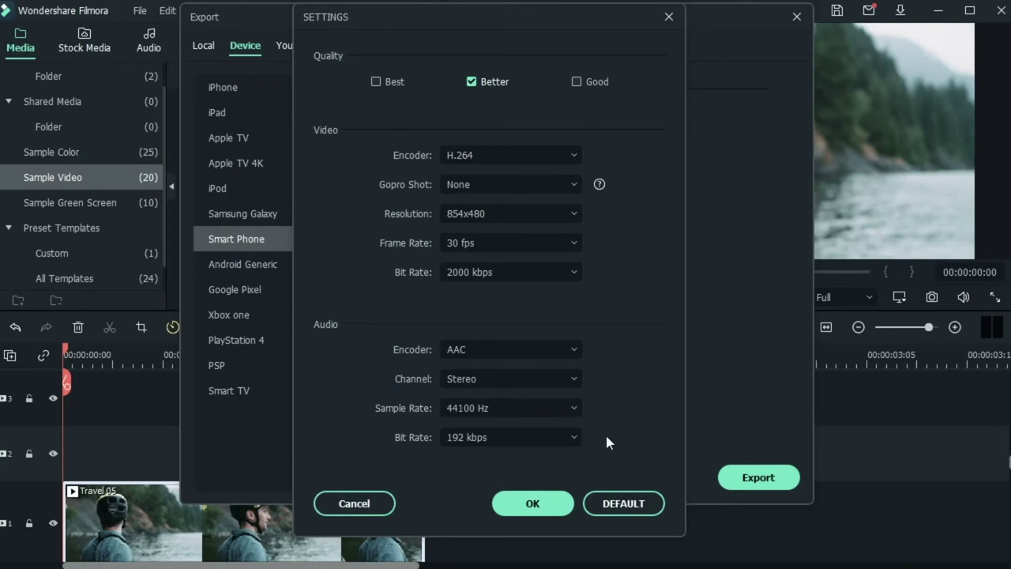
Compare the Good, Best and Better quality levels of the Smart Phone preset and accept the settings with Better
left_click(576, 81)
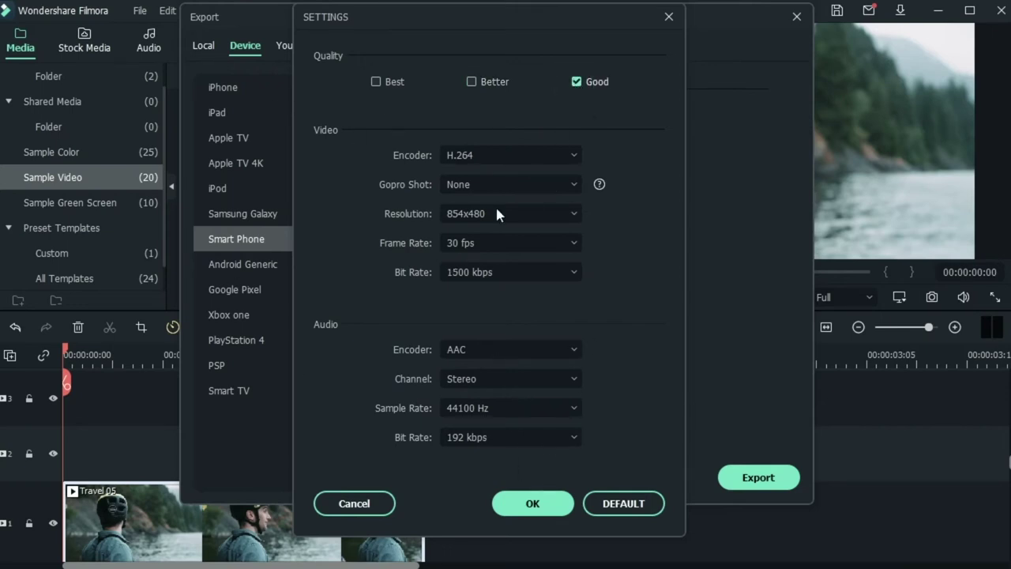
left_click(376, 80)
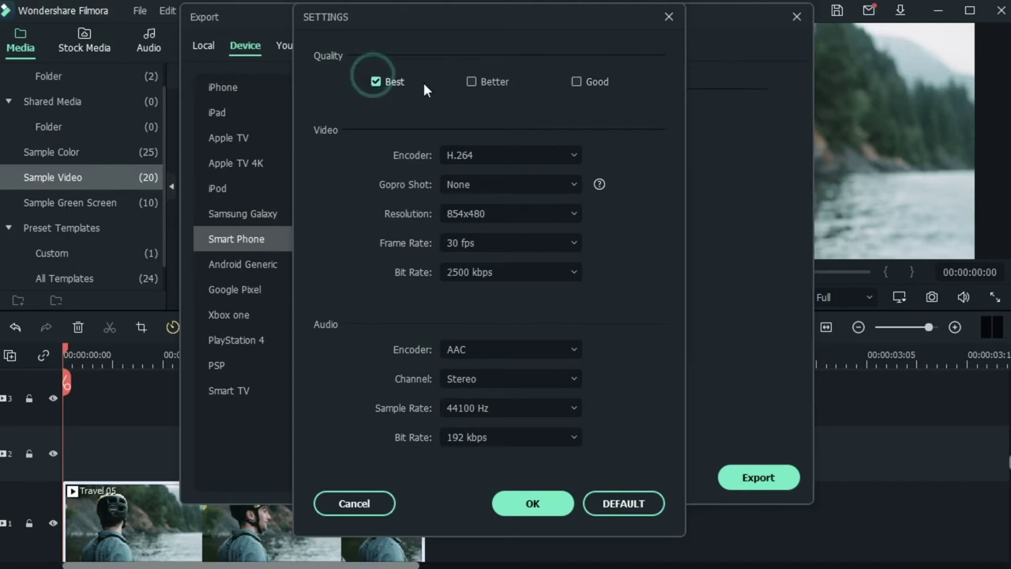
left_click(471, 82)
left_click(377, 84)
left_click(473, 82)
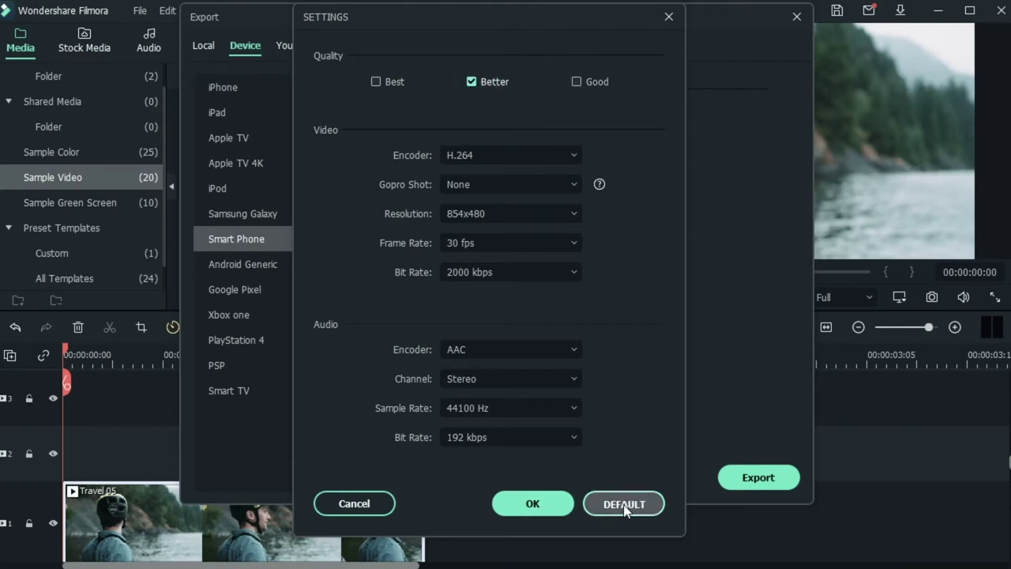
left_click(544, 505)
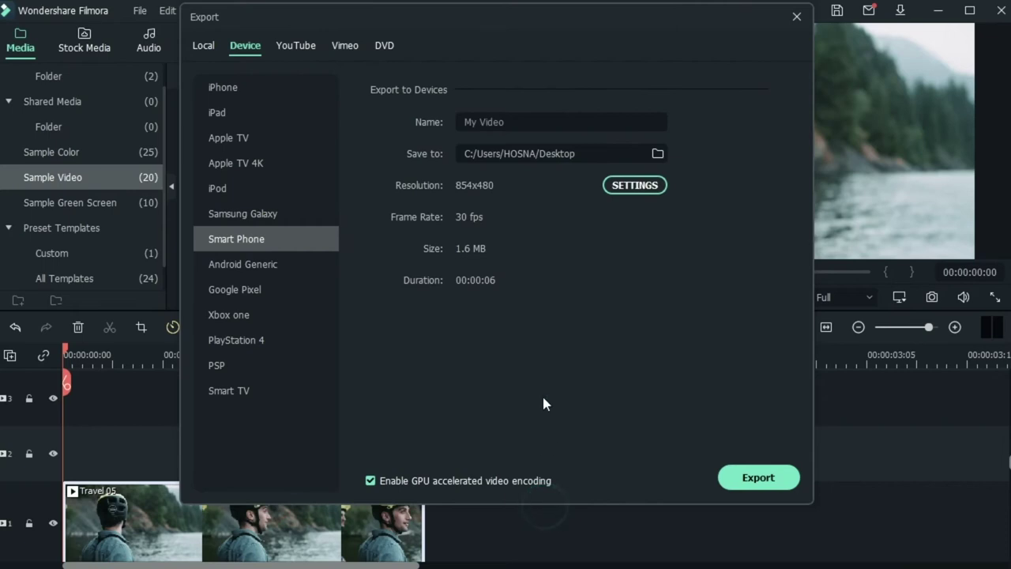
Review the iPhone, Android Generic and Google Pixel presets, the local export and the YouTube and Vimeo upload pages
left_click(236, 88)
left_click(253, 264)
left_click(254, 288)
left_click(203, 45)
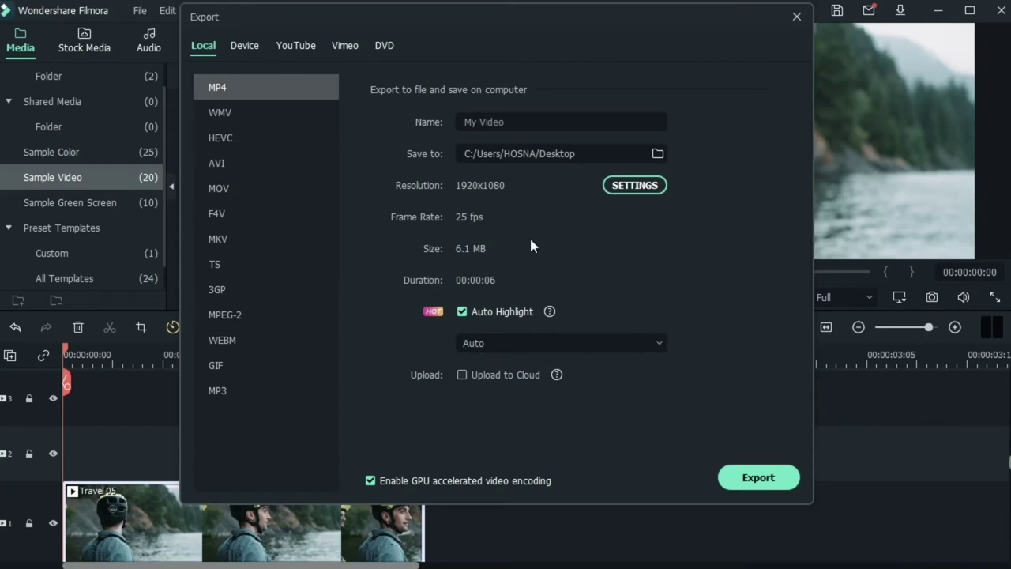
left_click(294, 47)
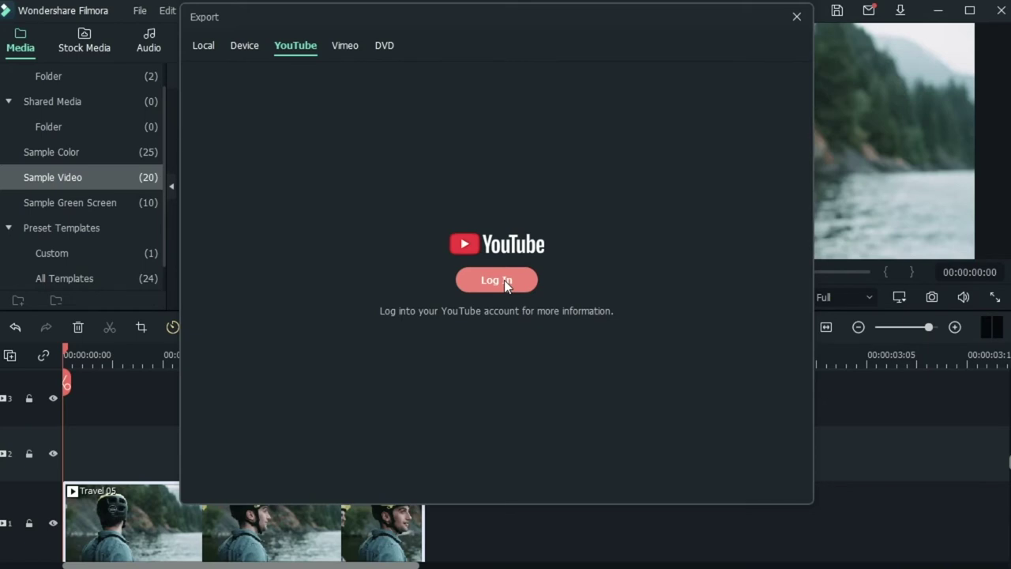
left_click(347, 46)
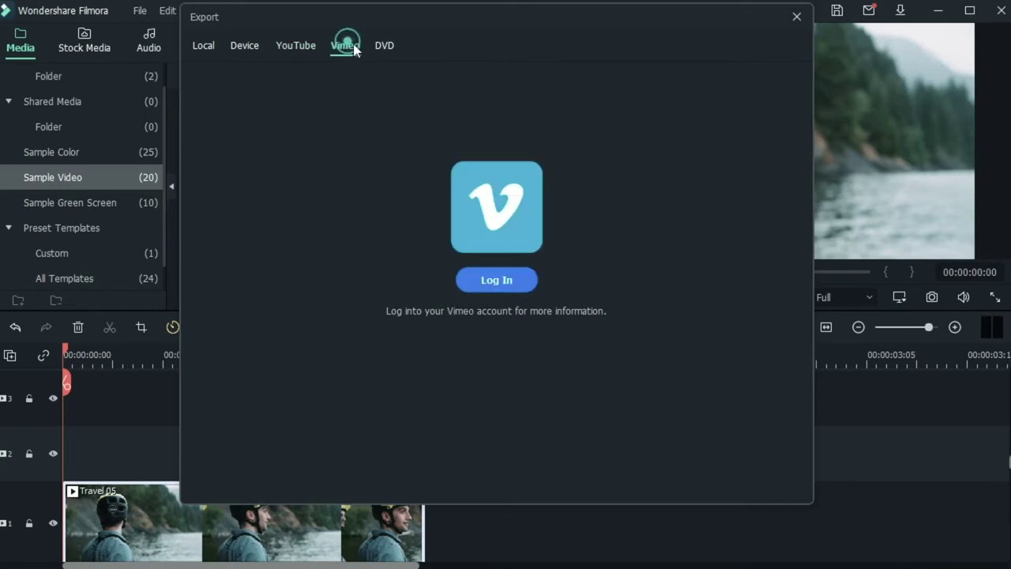
Examine the DVD export options for TV standard, encoding type, video quality and disc type
left_click(384, 45)
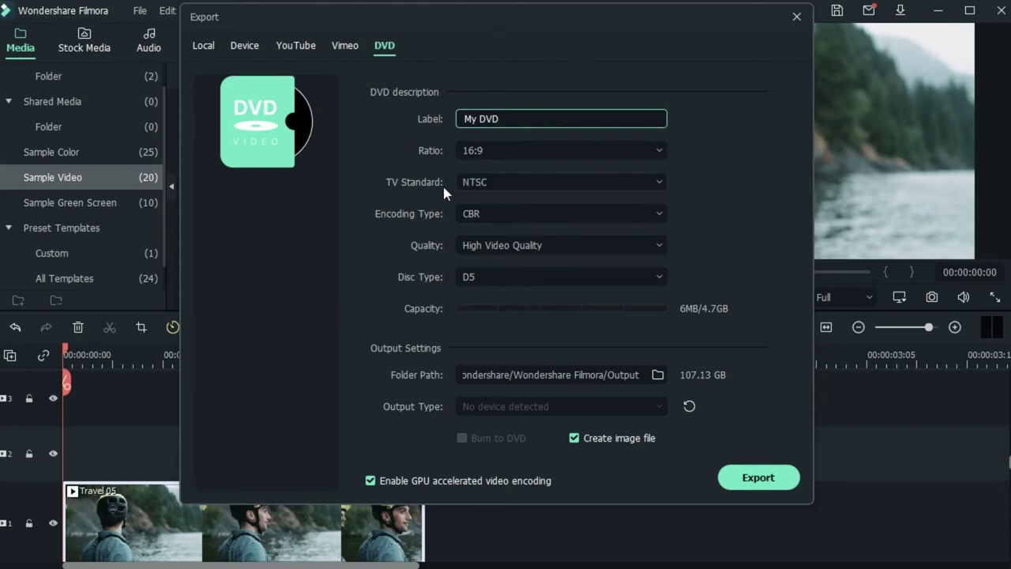
left_click(471, 181)
left_click(355, 214)
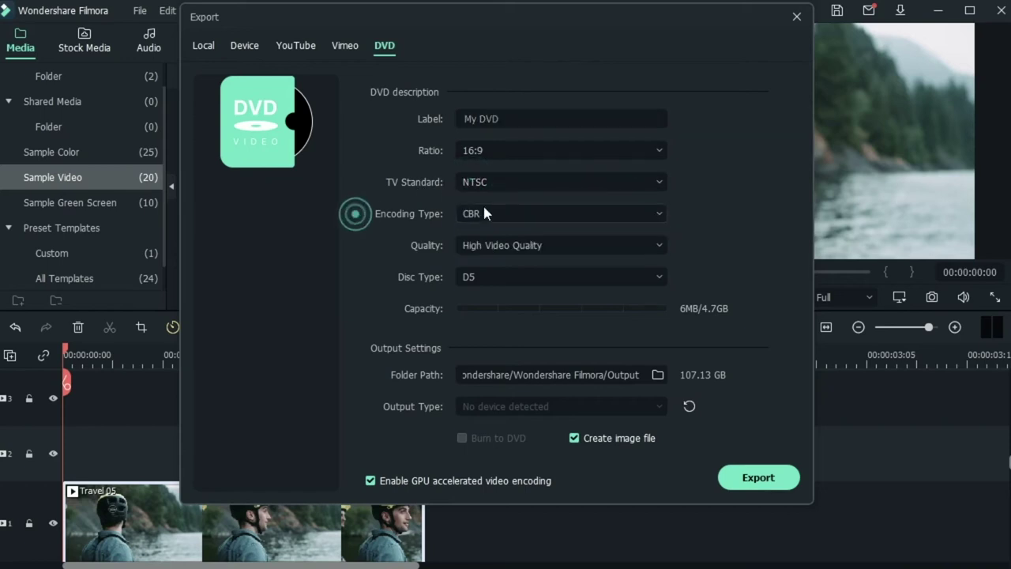
left_click(483, 210)
left_click(367, 253)
left_click(485, 246)
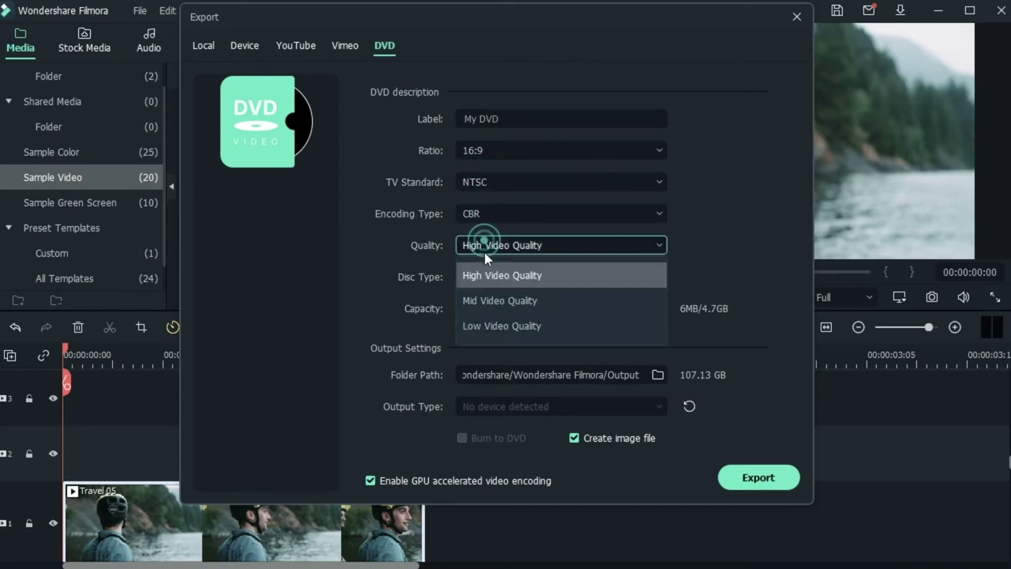
left_click(379, 271)
left_click(481, 278)
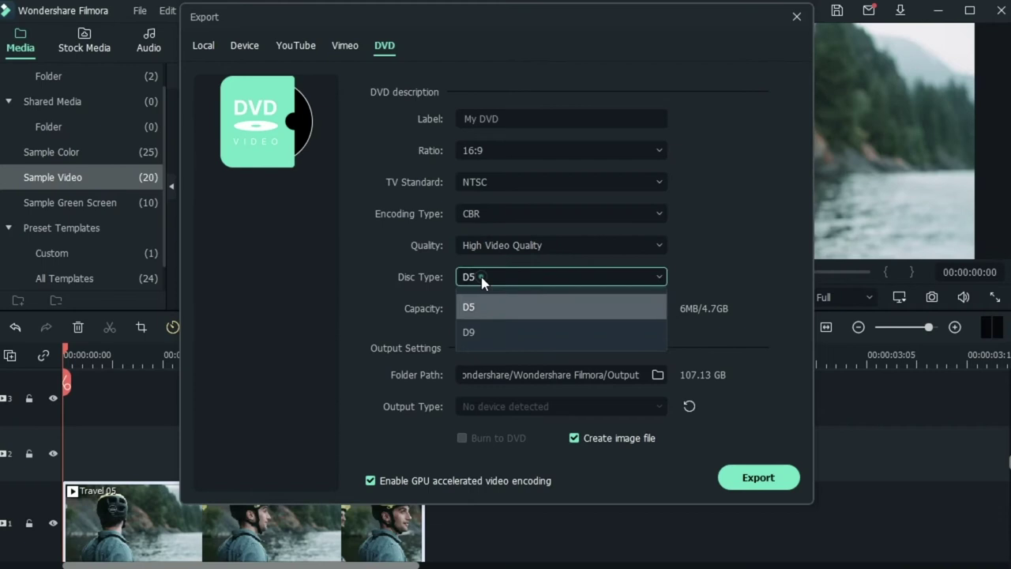
left_click(379, 312)
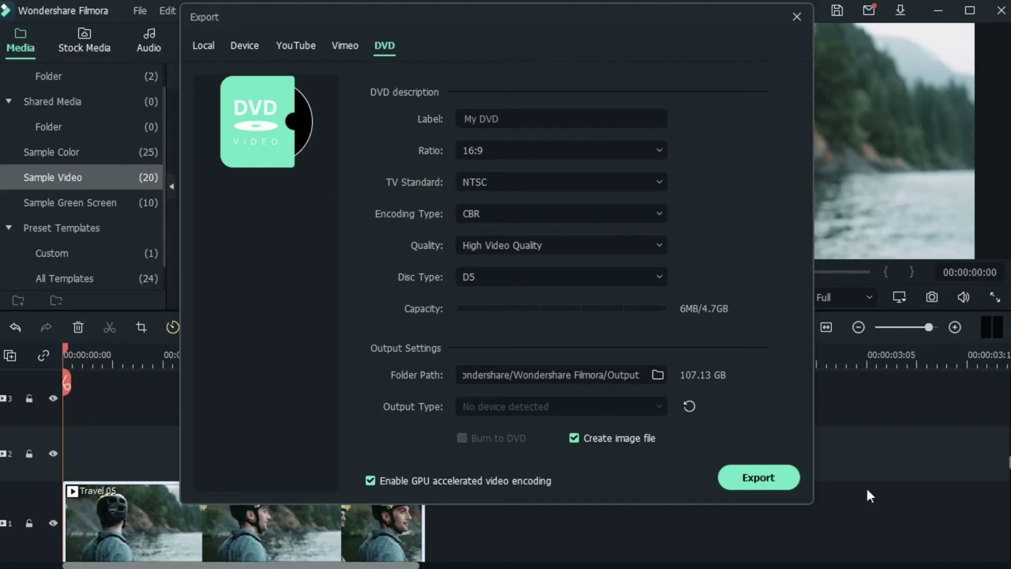
Export the video locally as MP4 with Auto Highlight, and play the resulting My Video-highlight.mp4 from the desktop's New folder
left_click(203, 47)
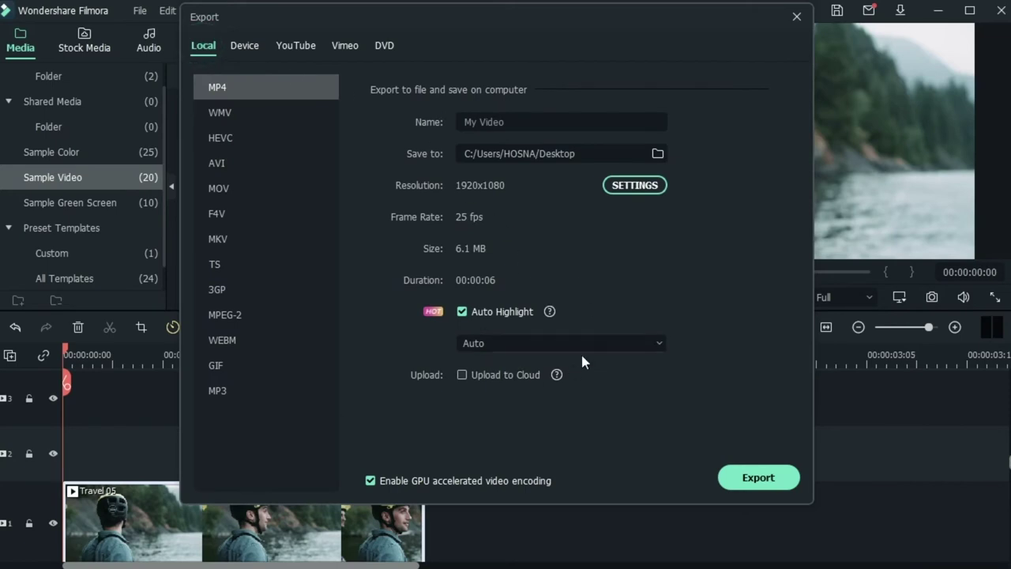
left_click(758, 477)
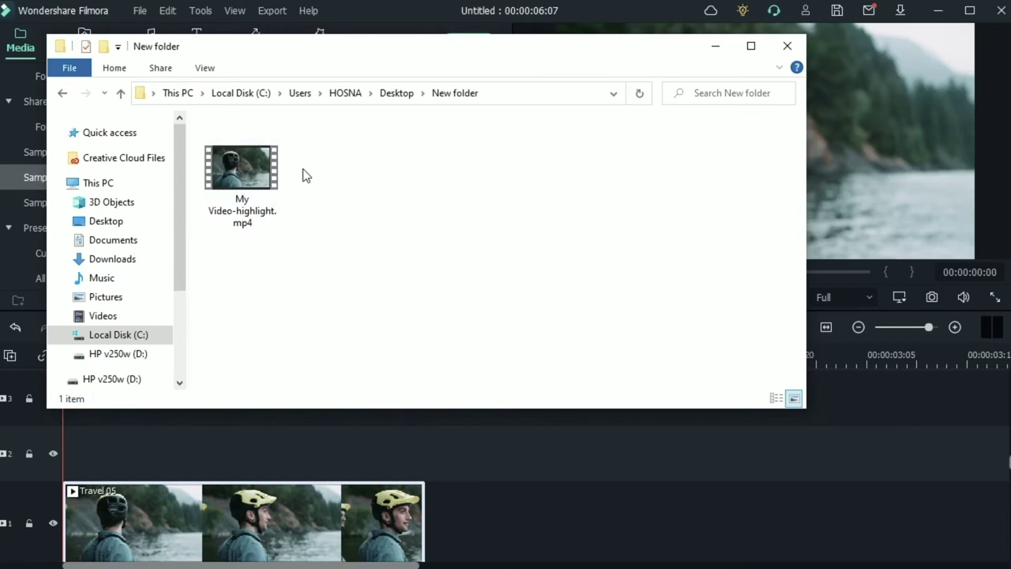
double_click(243, 183)
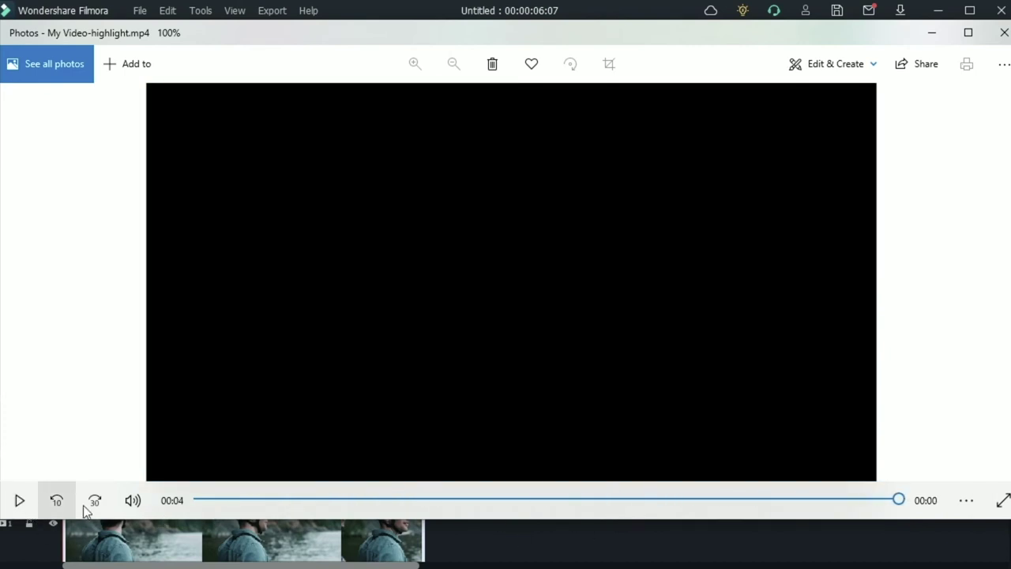
left_click_drag(297, 499, 338, 517)
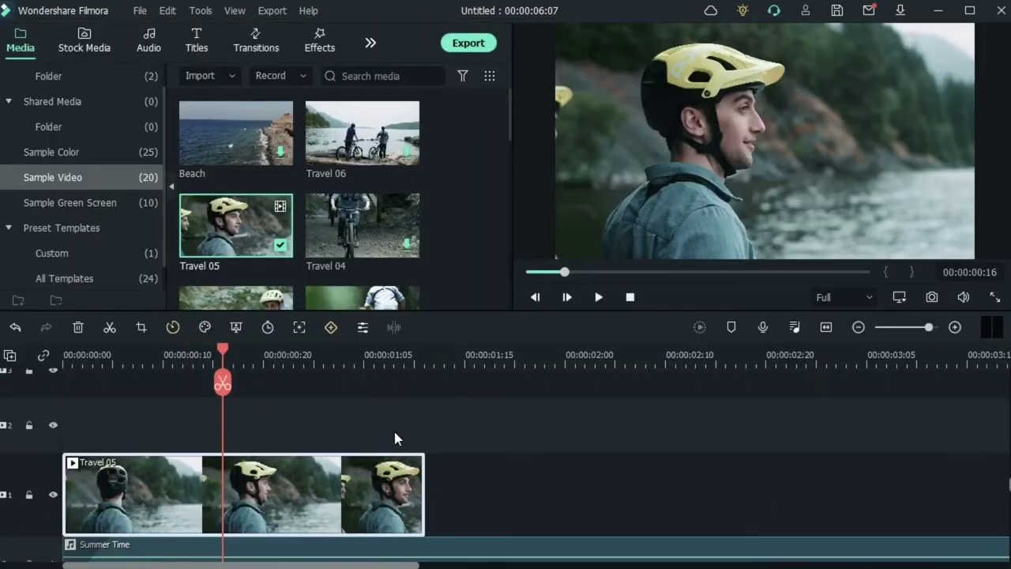
Move the playhead over the Travel 05 clip to 00:00:00:14
scroll(394, 438, "down", 1)
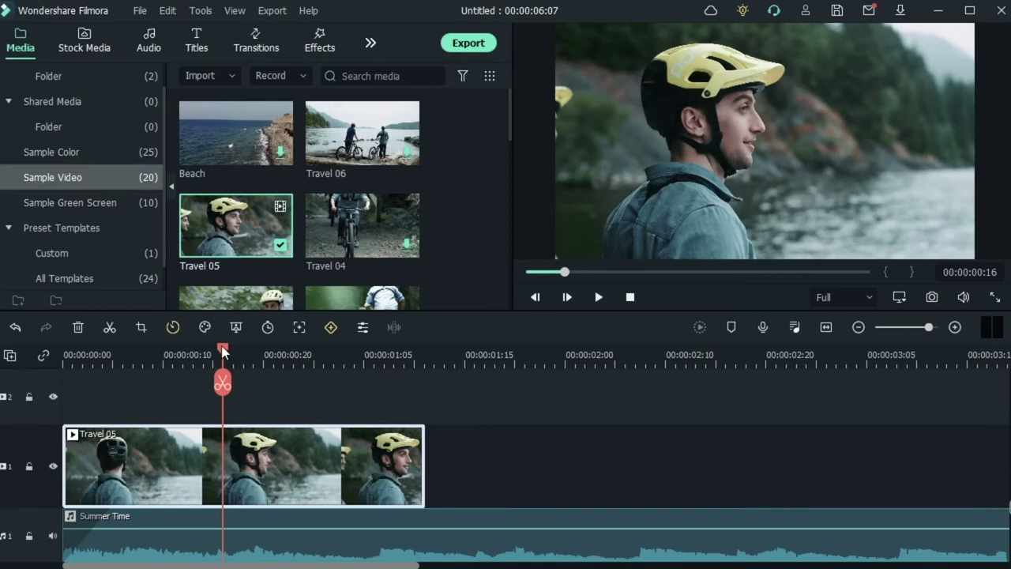
left_click_drag(224, 353, 203, 401)
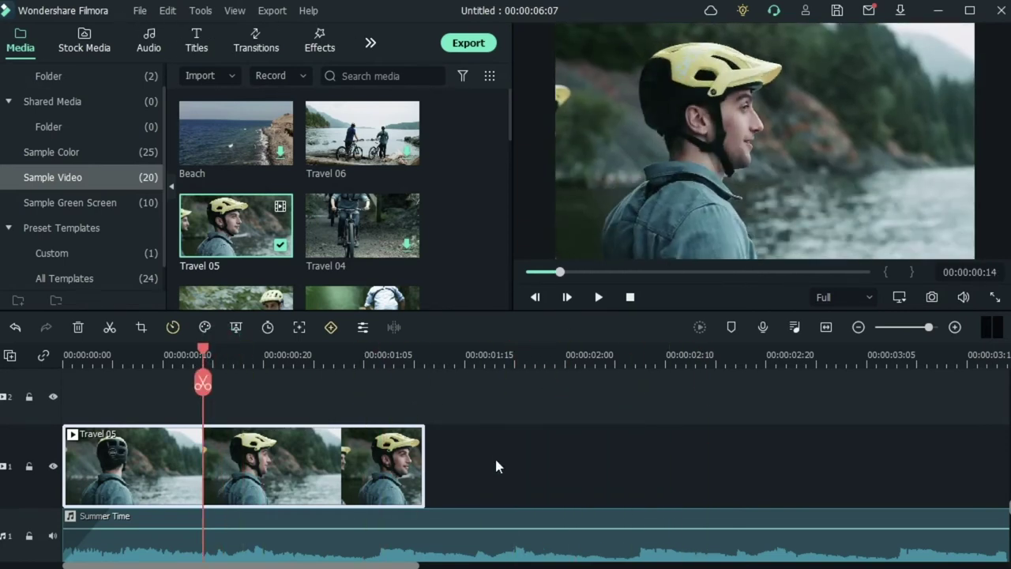
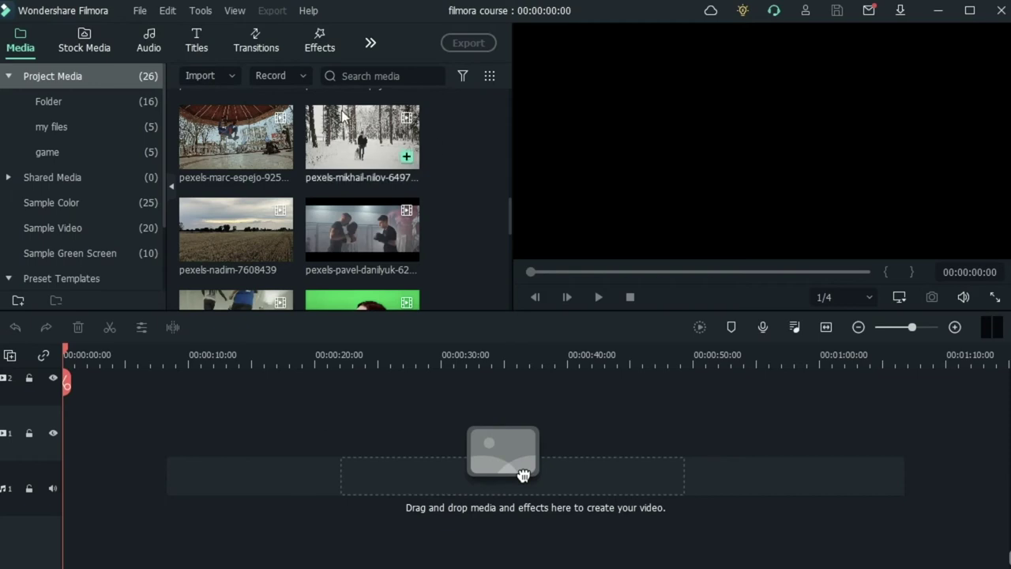
Place the snowy forest walk clip at the start of video track 1 and preview its footage
left_click_drag(368, 140, 70, 431)
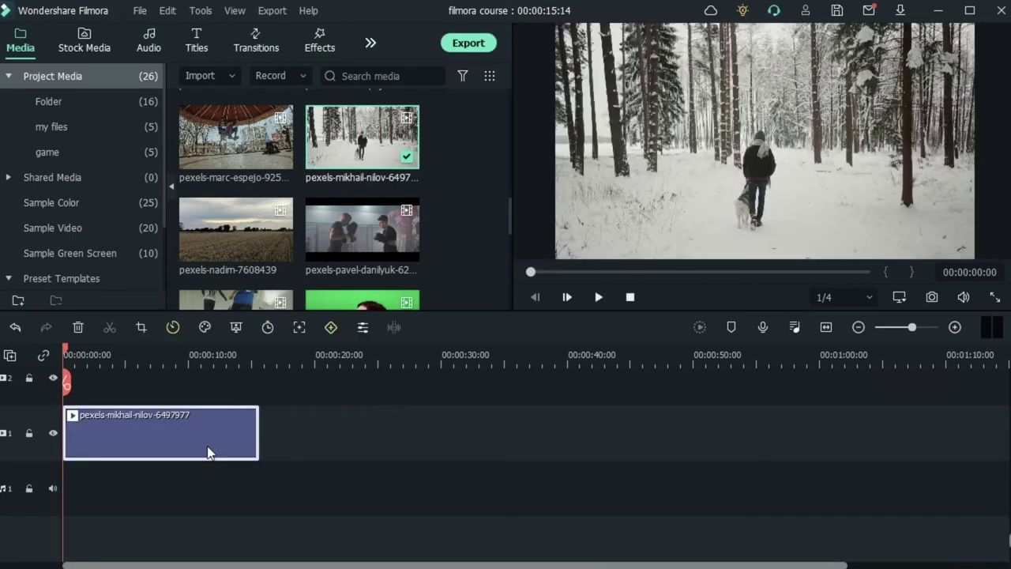
left_click_drag(64, 347, 219, 367)
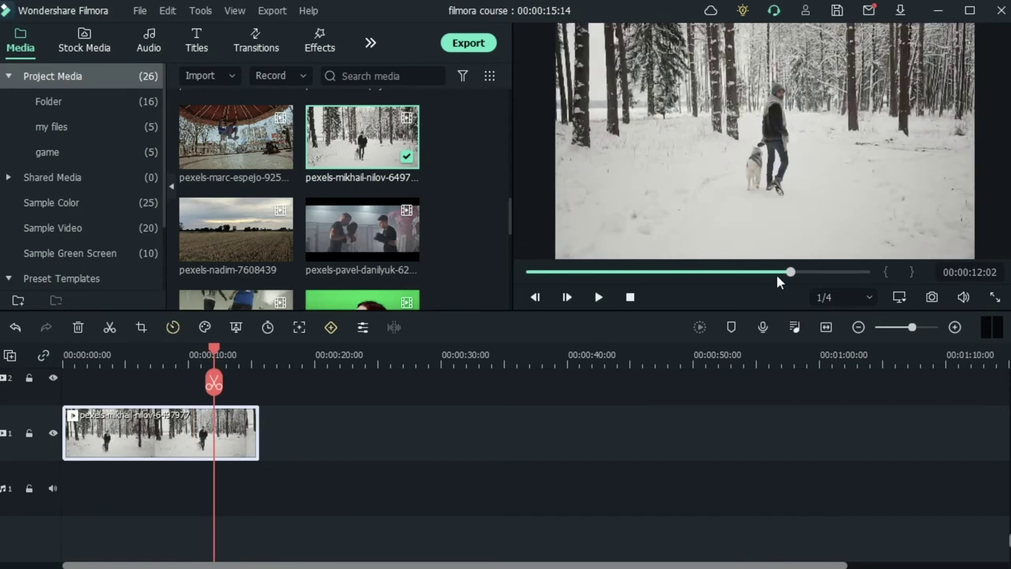
left_click_drag(790, 272, 623, 294)
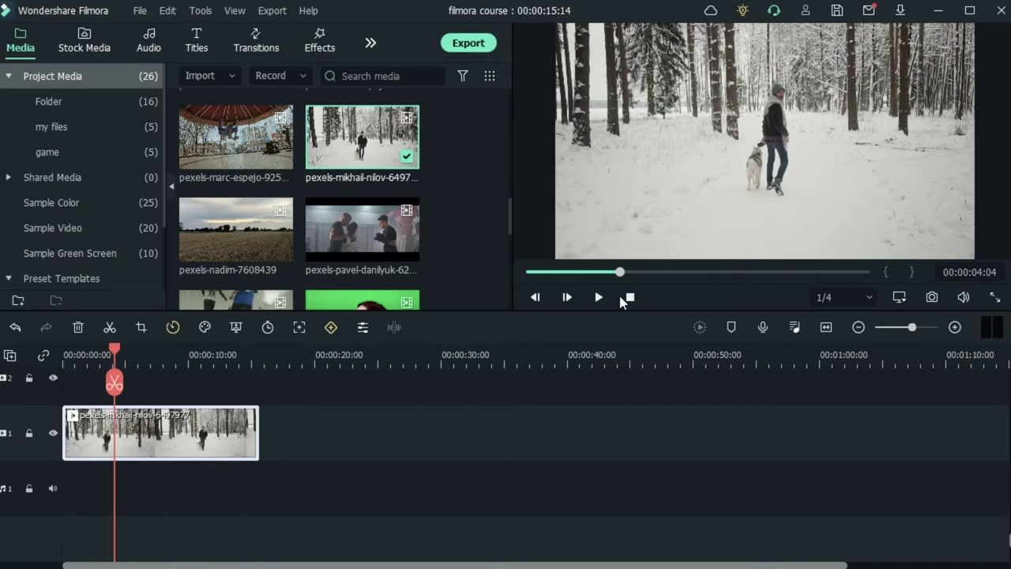
left_click(565, 297)
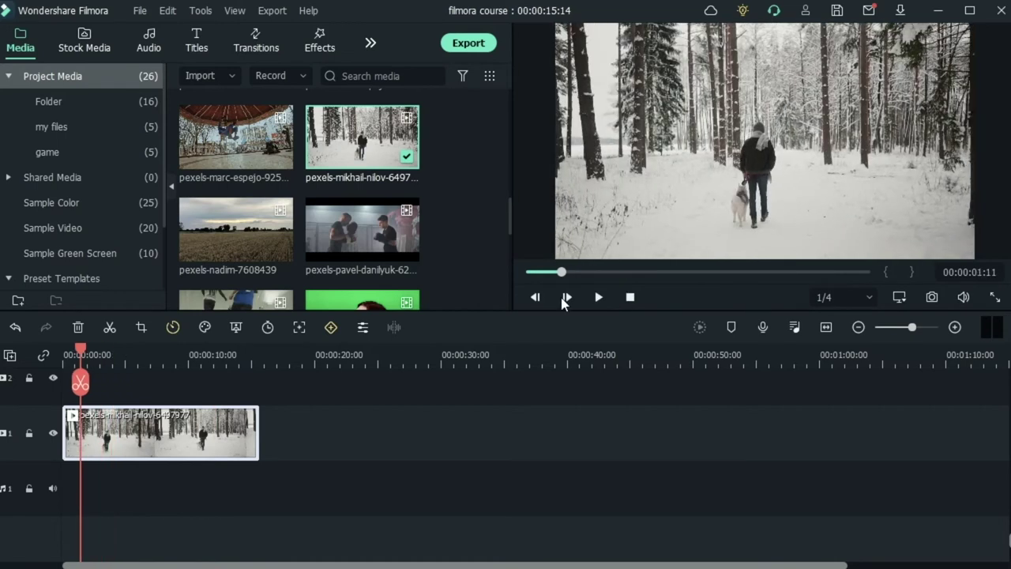
left_click(598, 297)
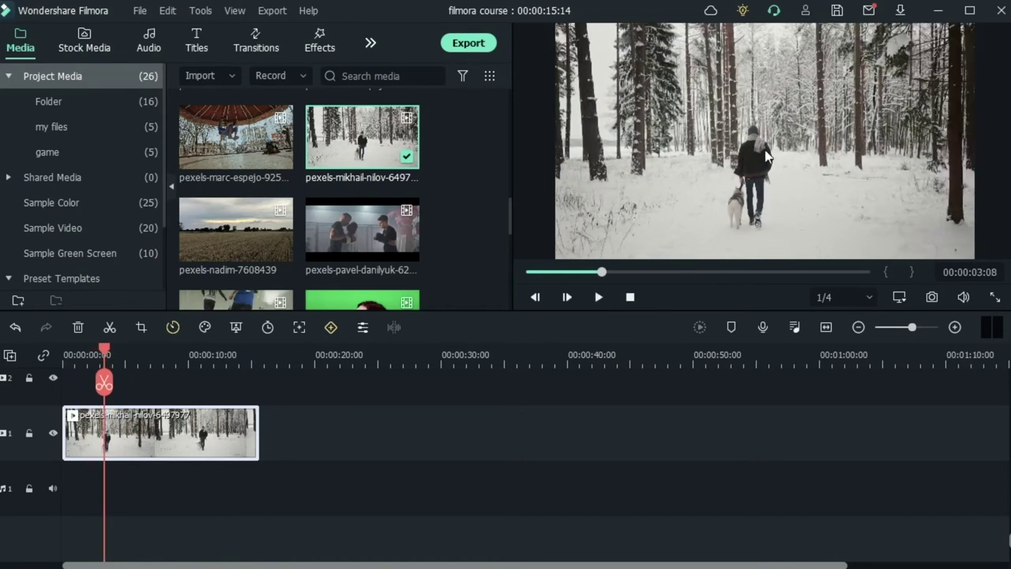
Scrub back and forth through the snowy forest clip to examine the man's and dog's movement
left_click_drag(605, 274, 741, 289)
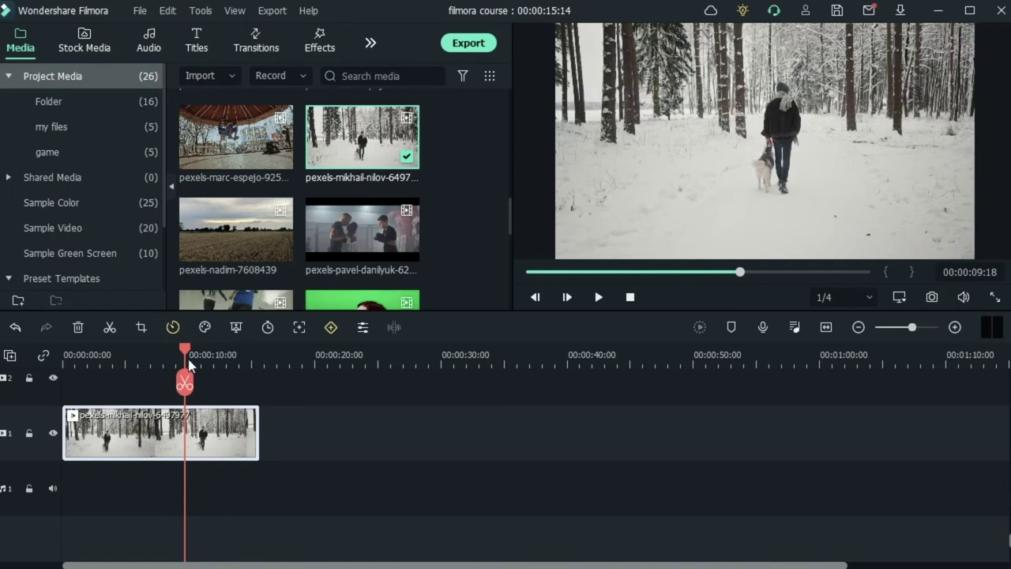
mouse_move(185, 347)
left_mouse_down()
mouse_move(92, 362)
mouse_move(194, 363)
left_mouse_up()
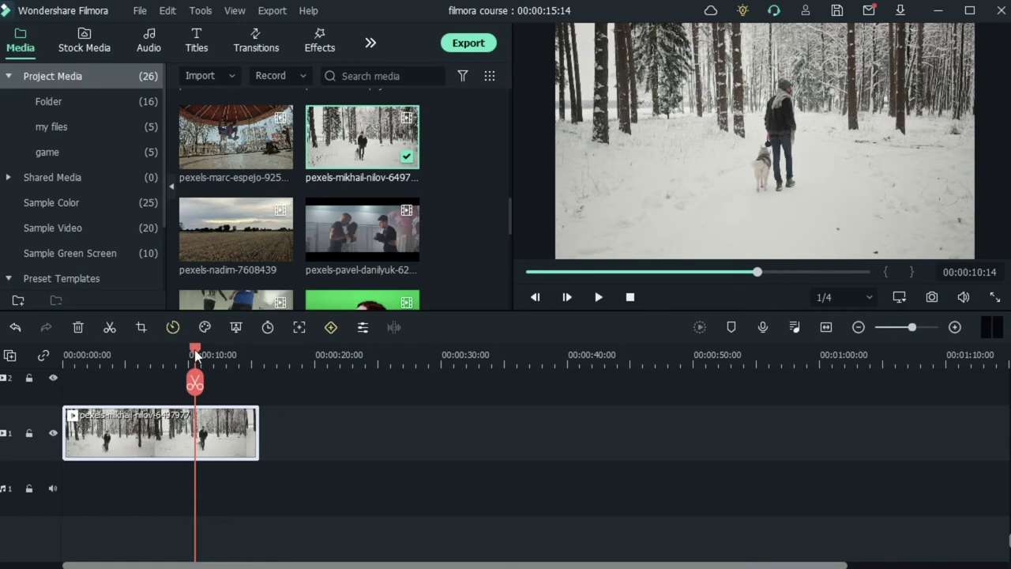
left_click_drag(193, 359, 158, 362)
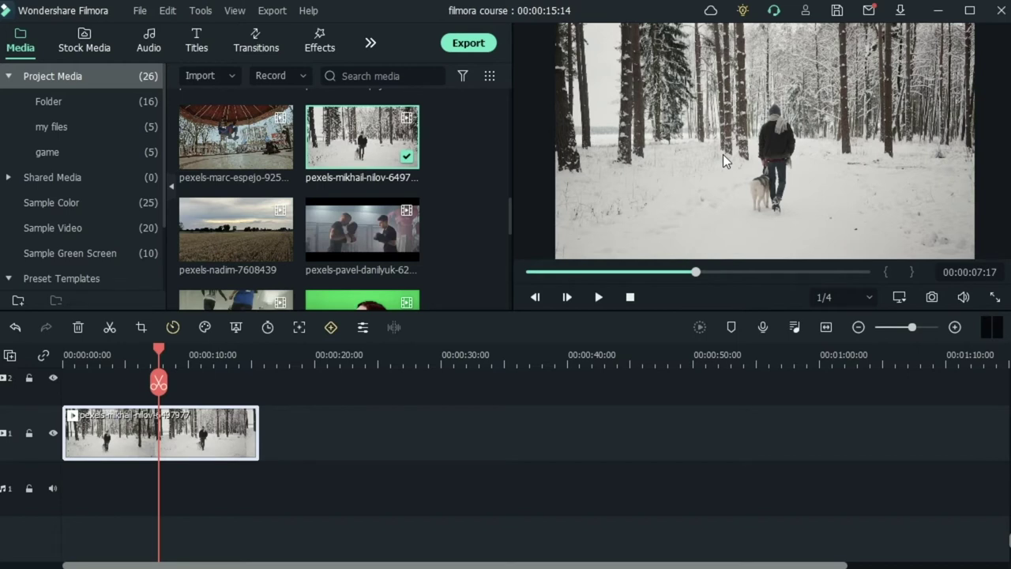
left_click_drag(158, 350, 98, 412)
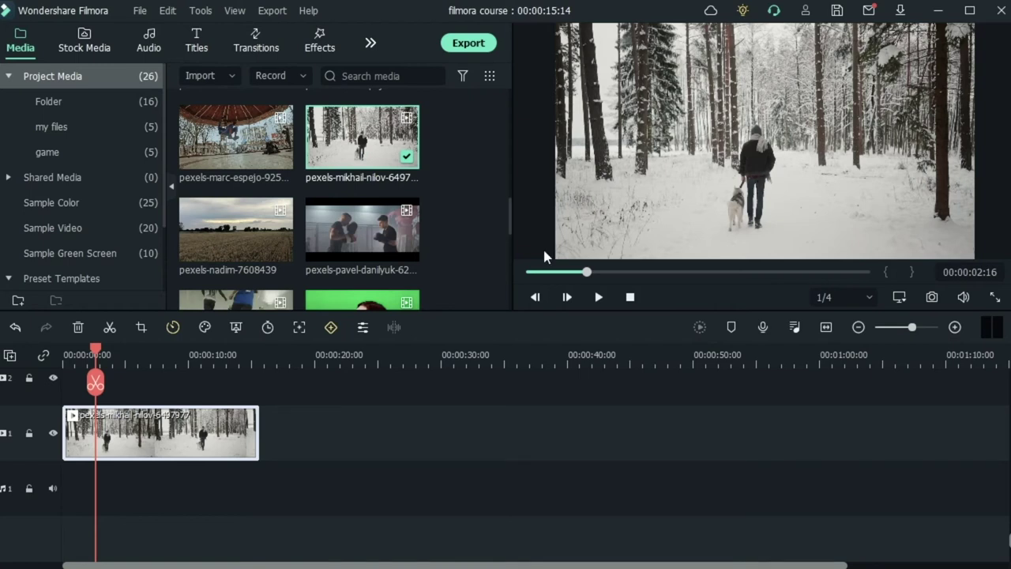
left_click_drag(96, 350, 100, 384)
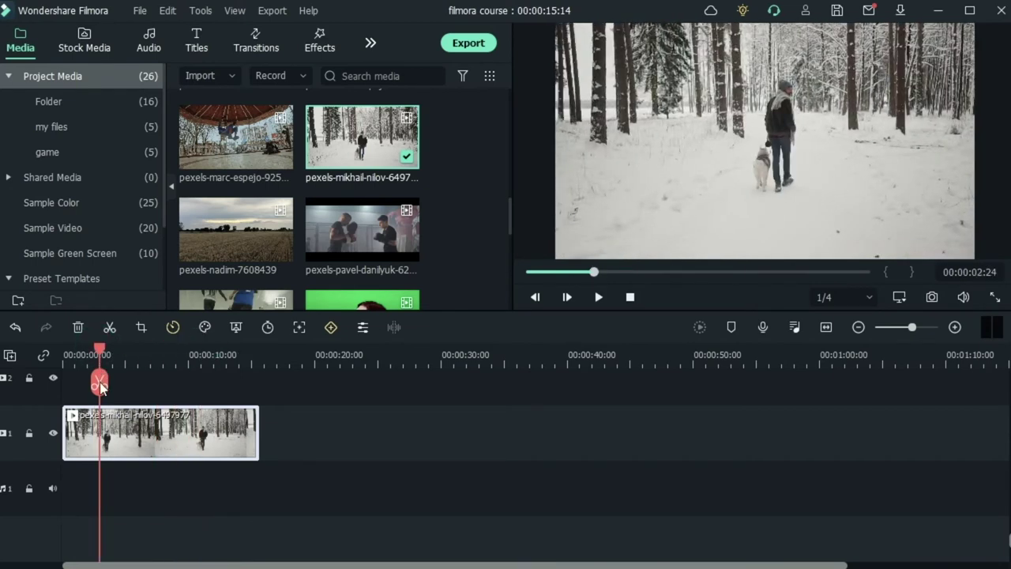
Place the boxing clip on video track 1 at about 00:00:20:00, leaving a gap, and scrub through its footage
left_click_drag(333, 230, 320, 447)
left_click(575, 319)
left_click_drag(318, 349, 450, 388)
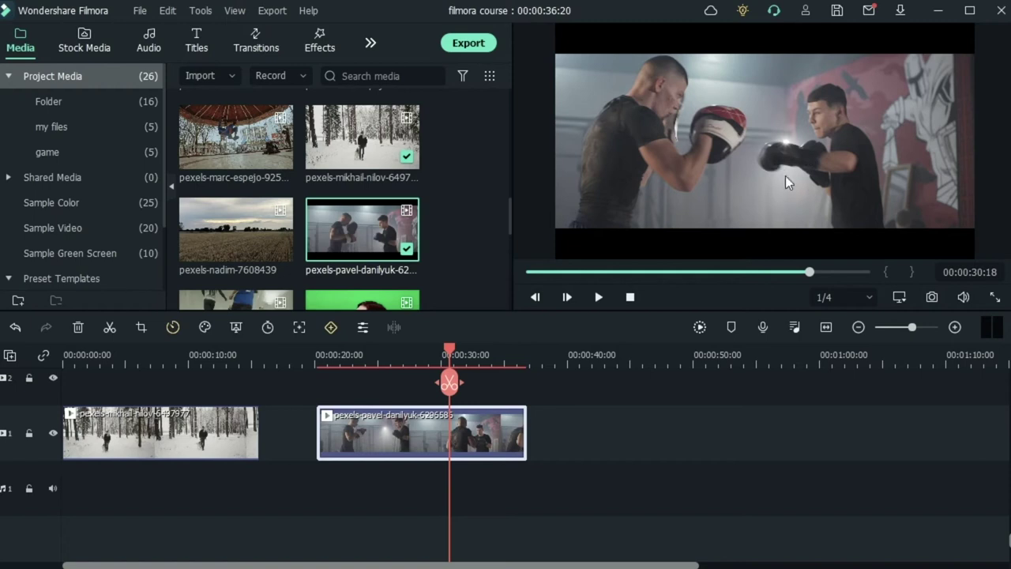
left_click_drag(449, 355, 492, 356)
left_click(375, 359)
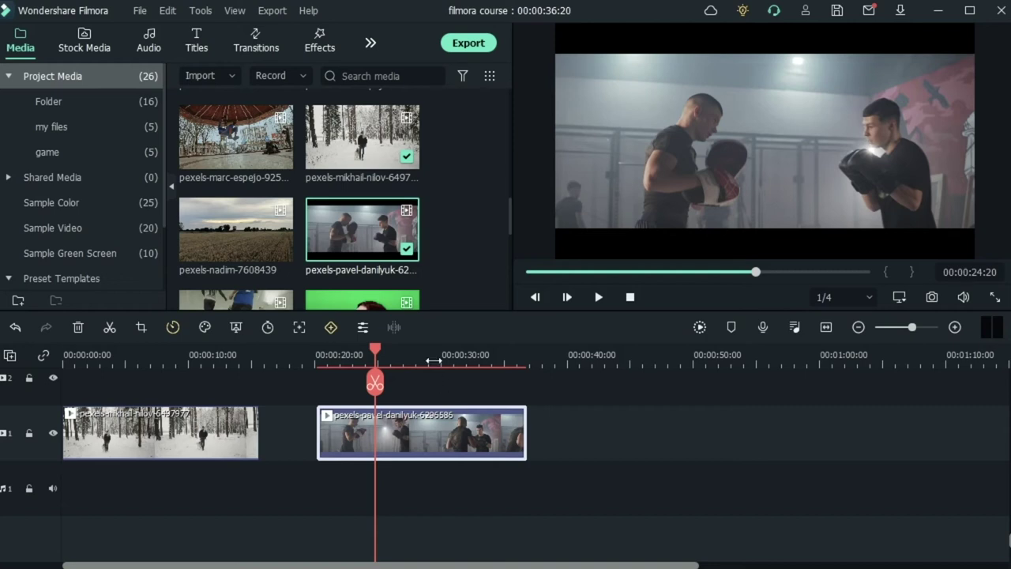
left_click_drag(378, 355, 429, 385)
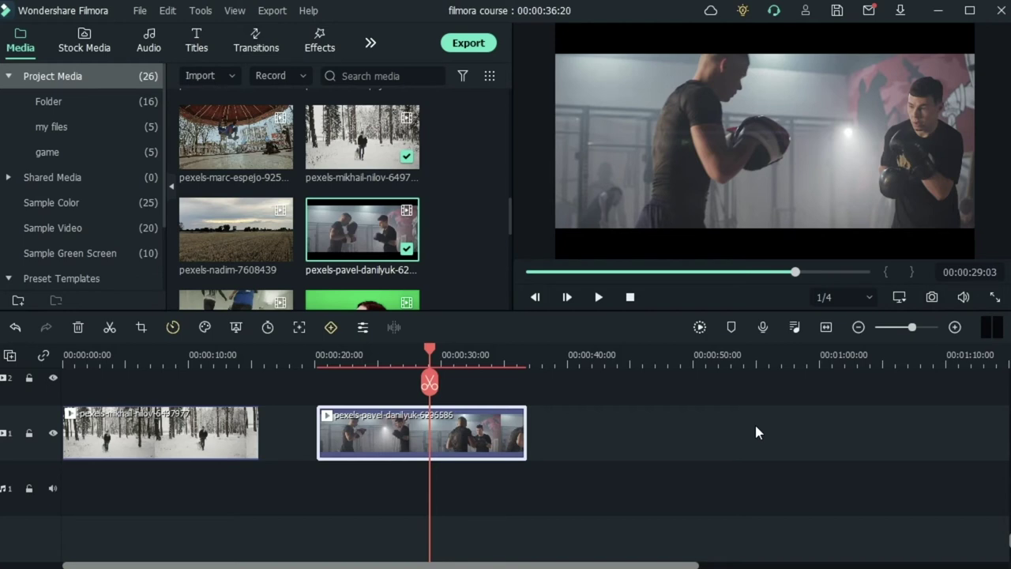
Scrub slowly through the opening punches of the boxing clip up to 00:00:24:20
left_click(319, 354)
left_click_drag(319, 352, 331, 357)
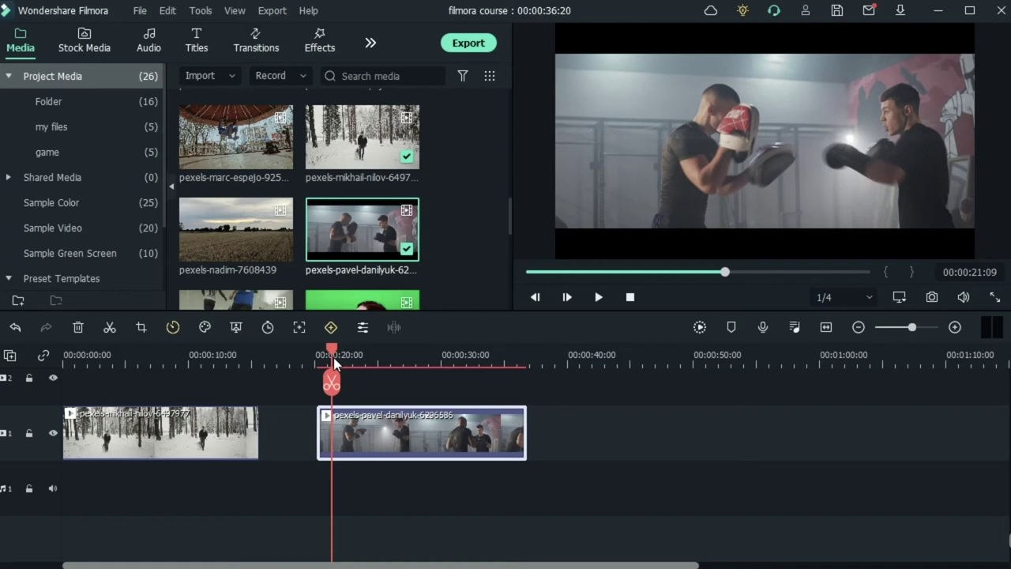
mouse_move(333, 357)
left_mouse_down()
mouse_move(322, 350)
mouse_move(331, 354)
left_mouse_up()
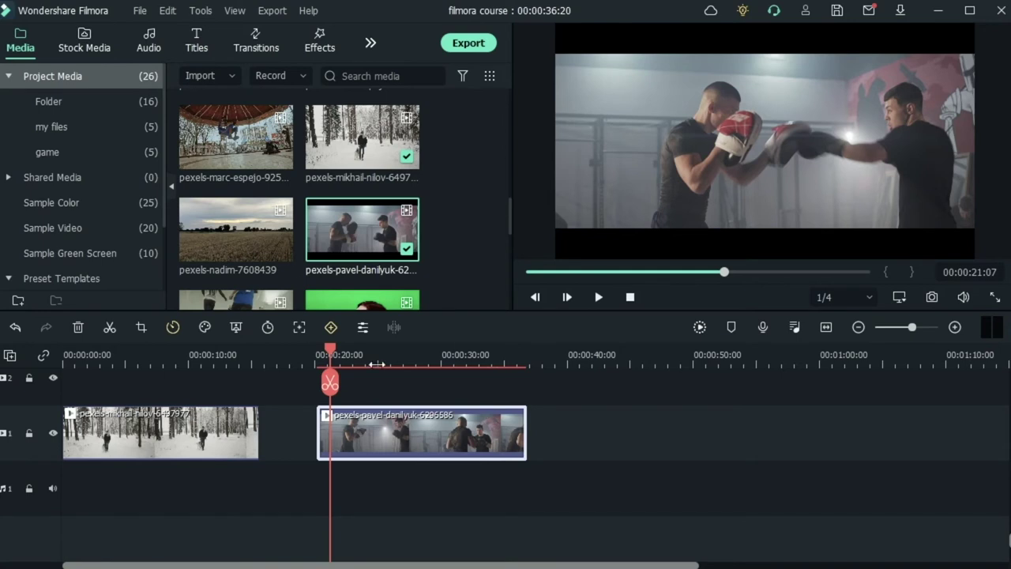
left_click_drag(330, 347, 350, 355)
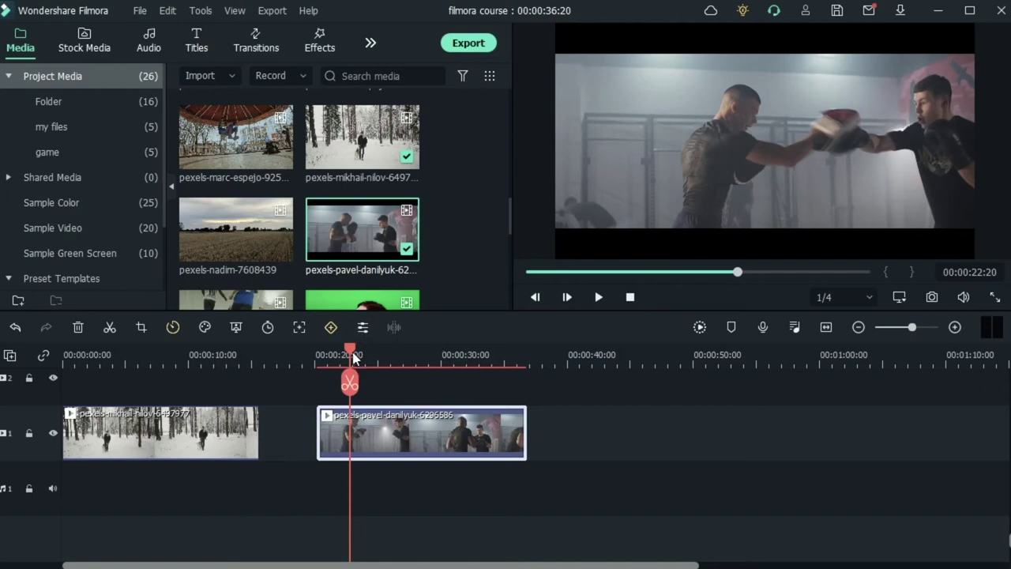
left_click_drag(350, 357, 375, 365)
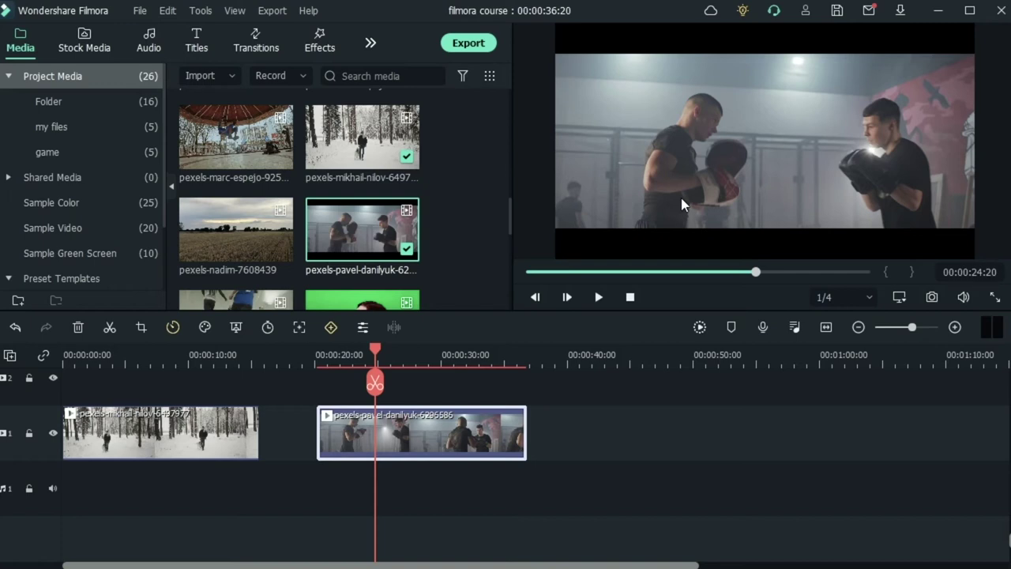
Review the snowy forest clip again between 00:00:01:19 and 00:00:11:22, and leave the playhead at 00:00:06:00
left_click(159, 352)
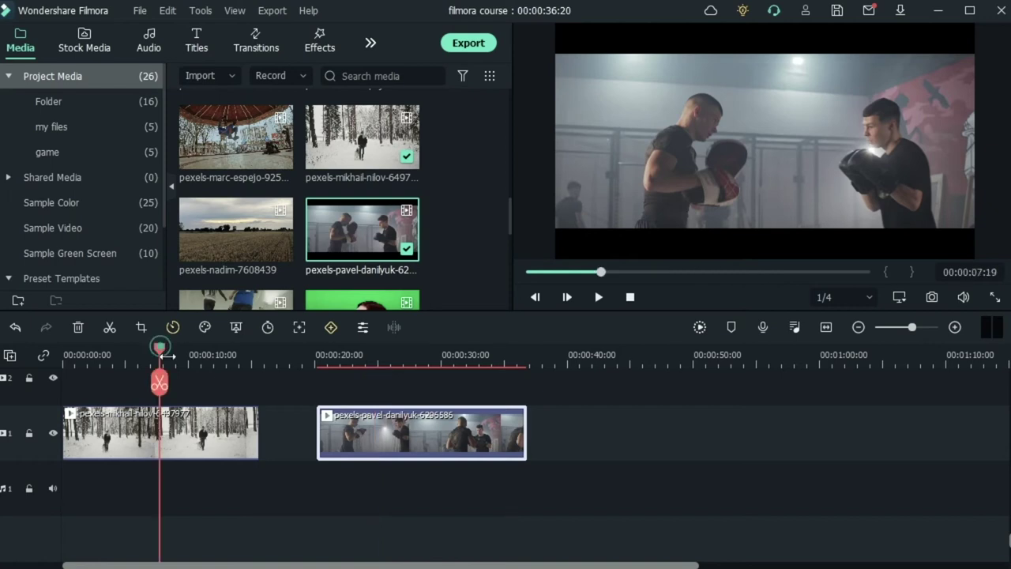
left_click_drag(159, 352, 182, 350)
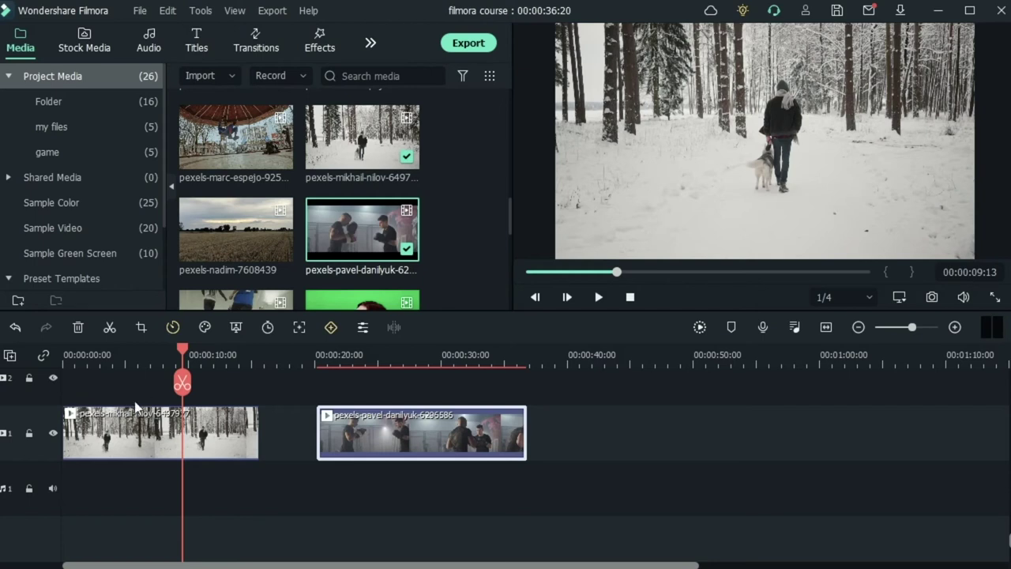
left_click(177, 341)
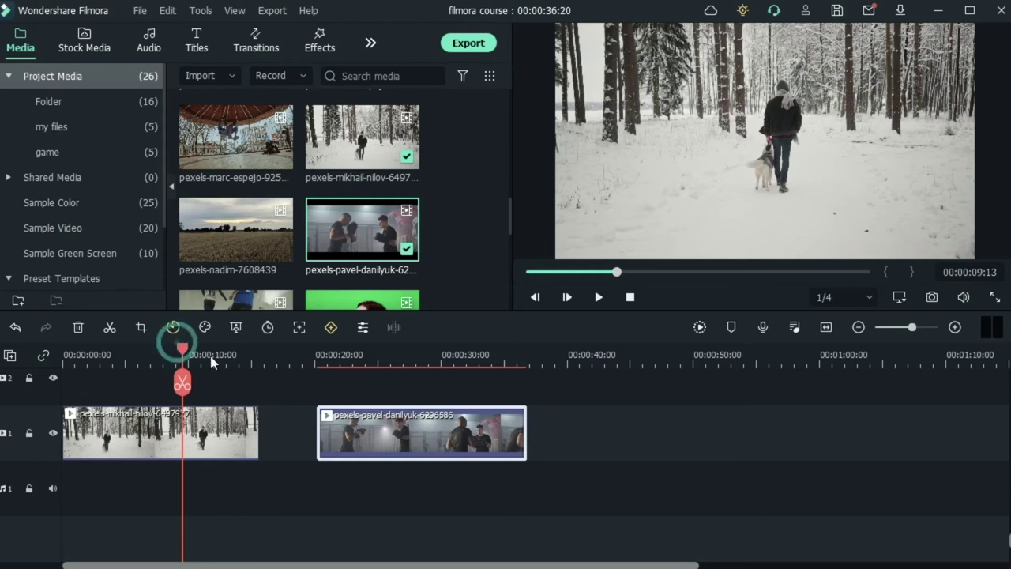
left_click(209, 356)
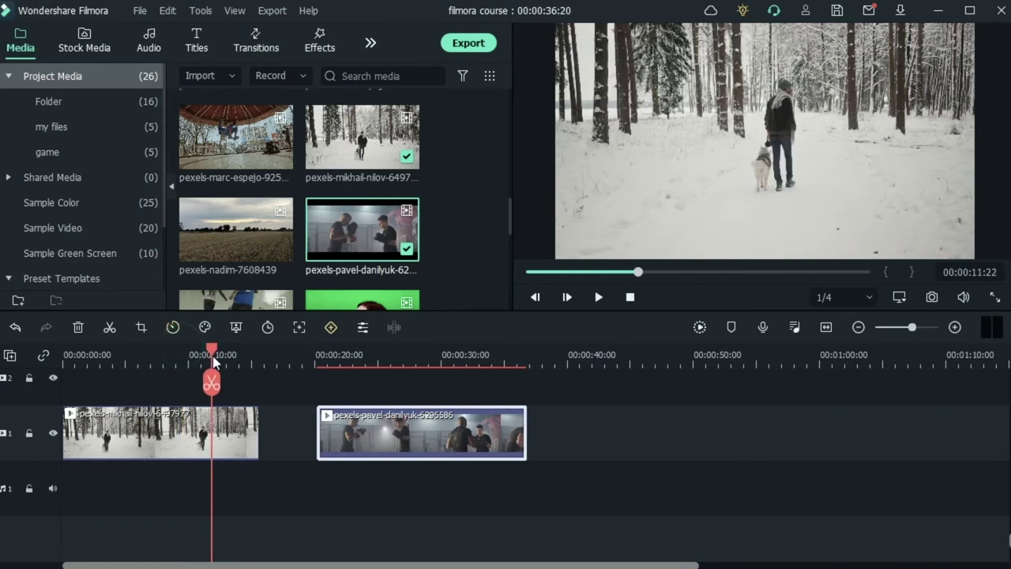
left_click_drag(212, 354, 85, 367)
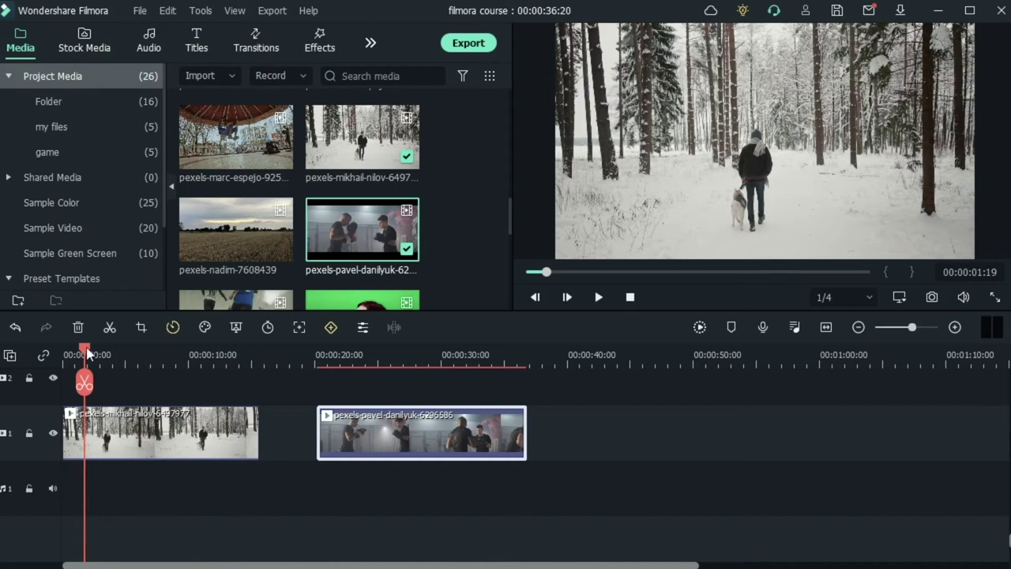
left_click_drag(85, 351, 139, 351)
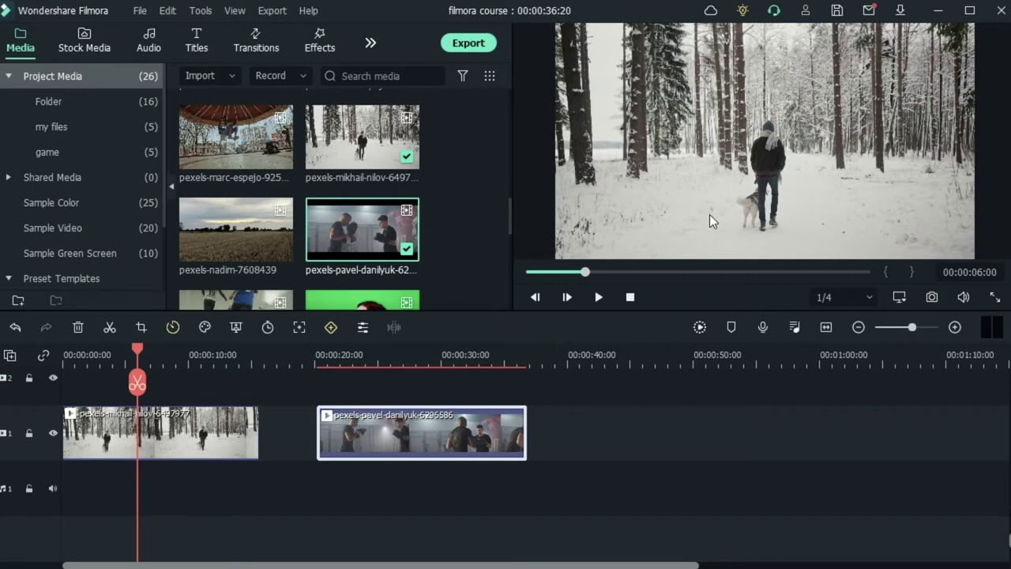
Close the gap on video track 1 by snapping the boxing clip to the end of the snowy forest clip
left_click(610, 459)
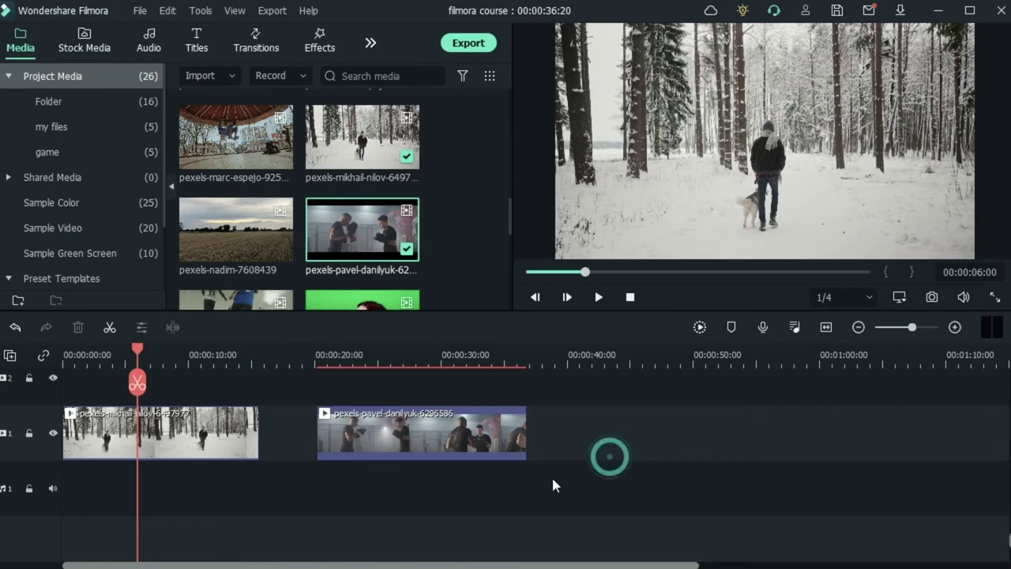
left_click_drag(609, 456, 203, 417)
left_click(256, 485)
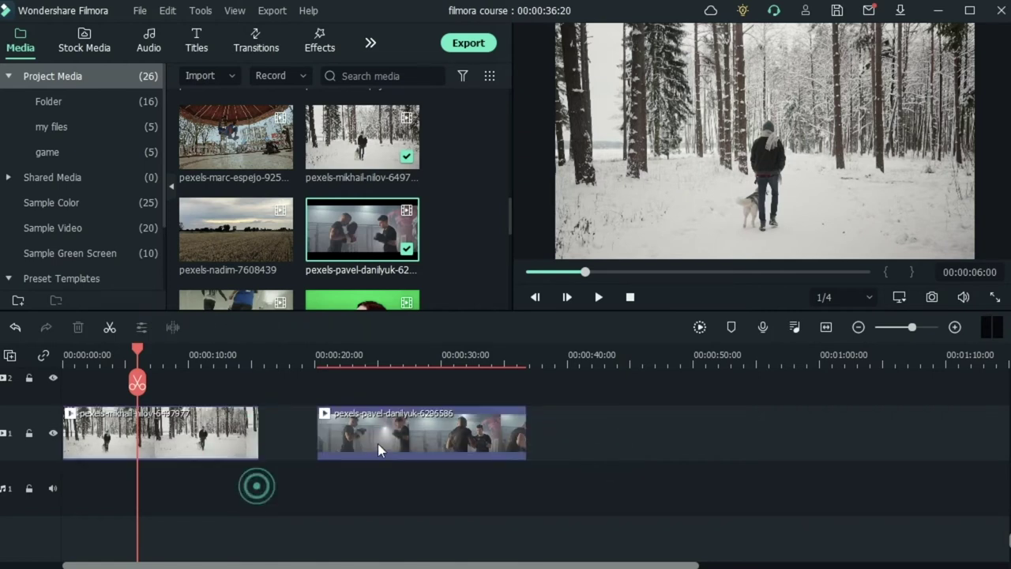
left_click_drag(377, 443, 321, 443)
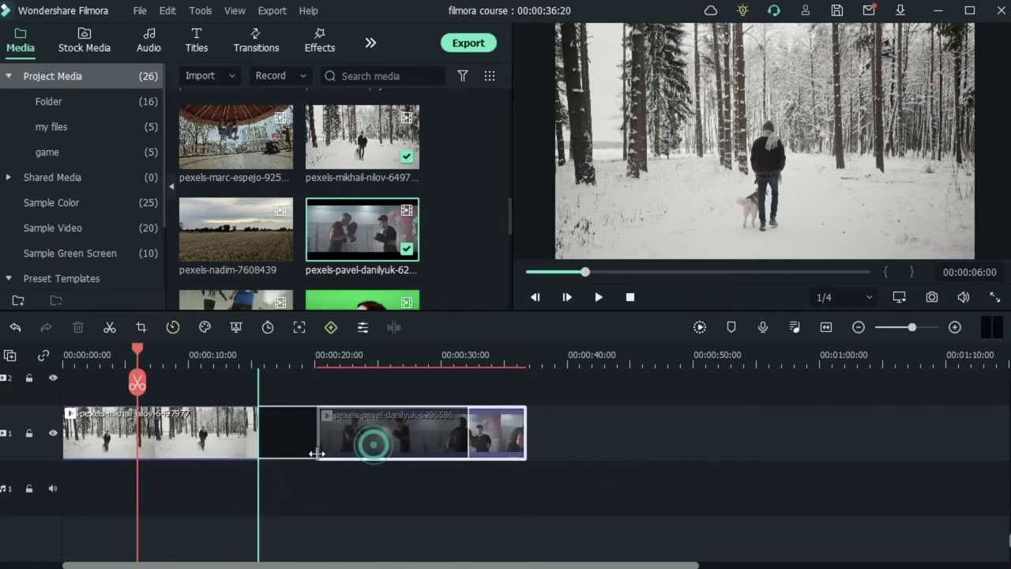
Position the playhead at 00:00:14:07 and add the Erase transition at the cut between the two clips
left_click(235, 358)
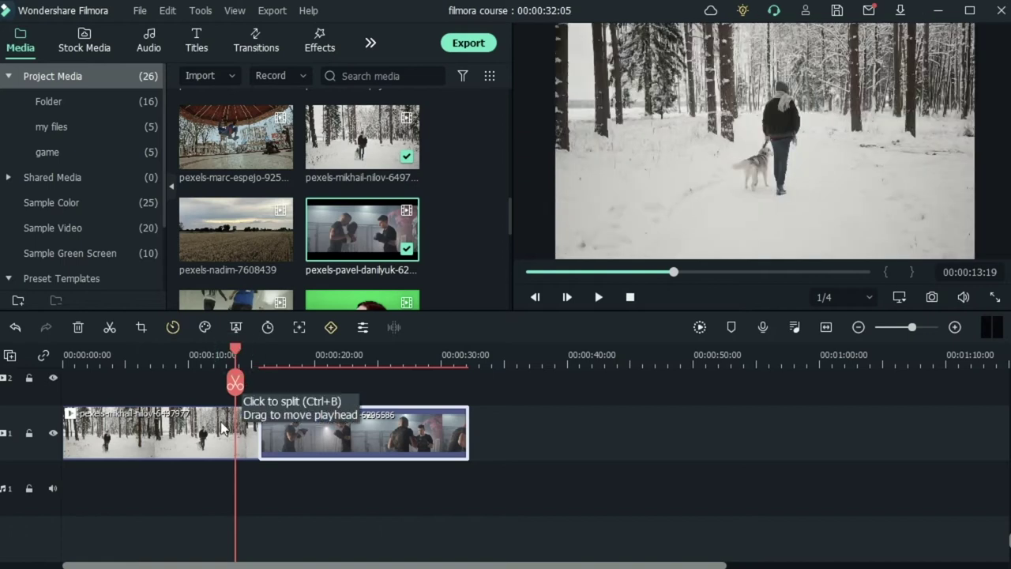
left_click(224, 427)
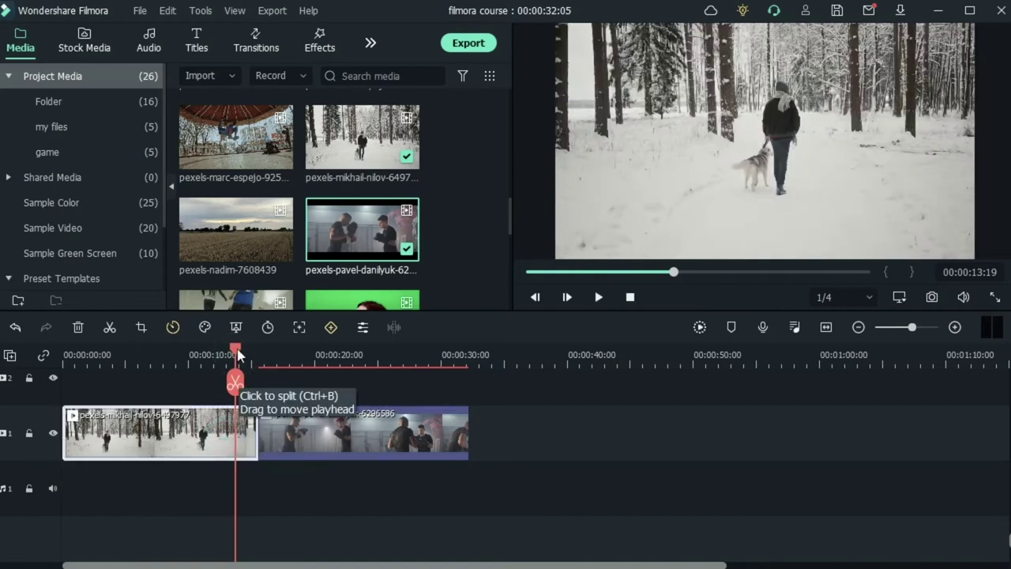
left_click_drag(238, 357, 243, 393)
left_click(272, 41)
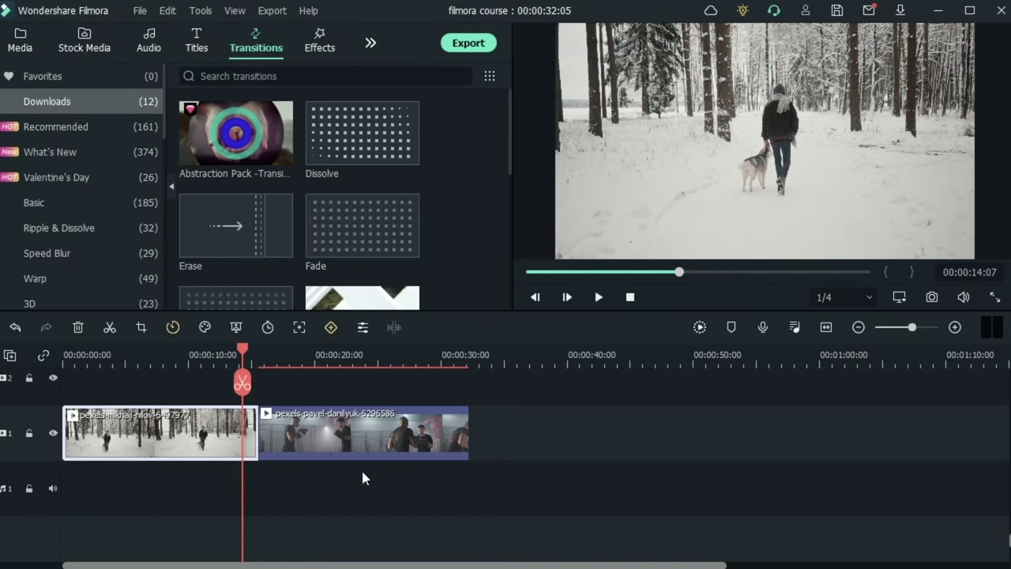
mouse_move(226, 245)
left_mouse_down()
mouse_move(305, 484)
mouse_move(249, 436)
left_mouse_up()
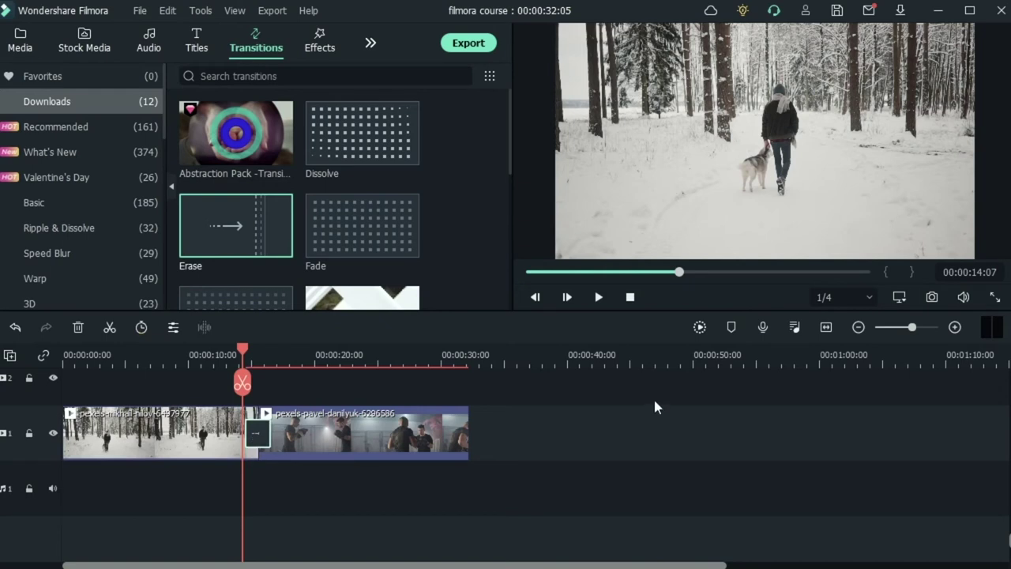
Render the timeline preview and play the Erase transition twice from just before the cut
left_click(699, 326)
key("space")
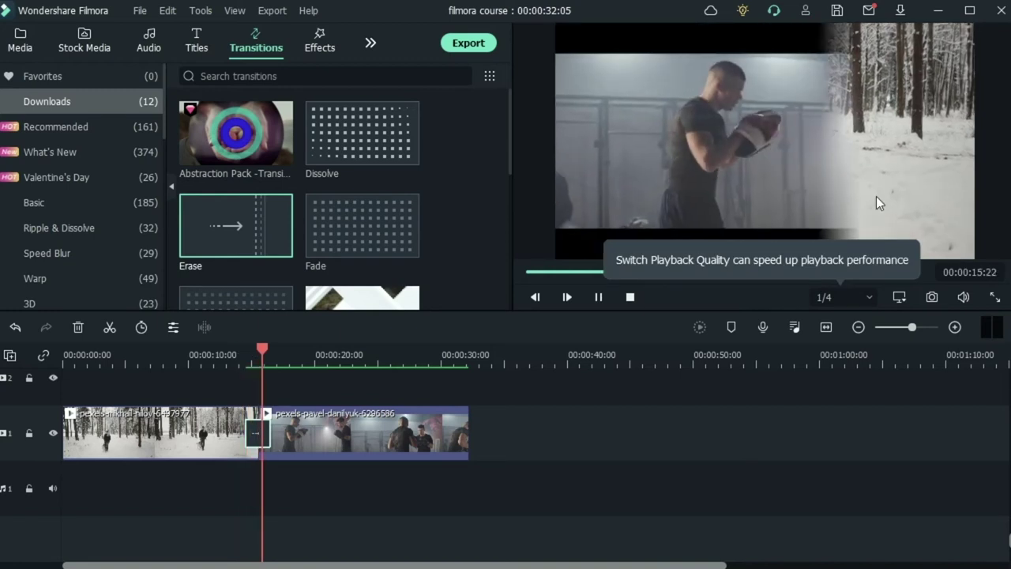
key("space")
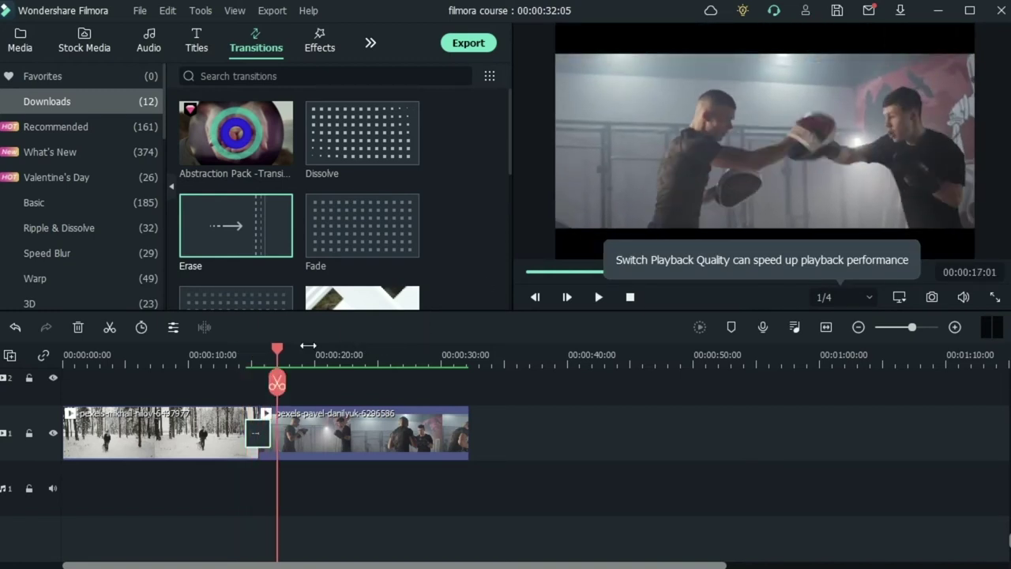
left_click(230, 352)
key("space")
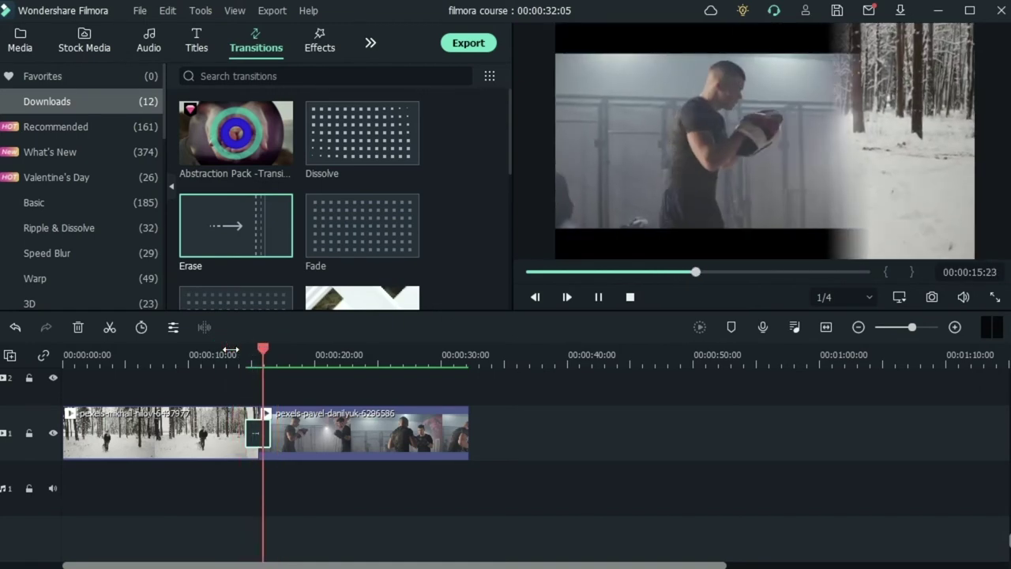
key("space")
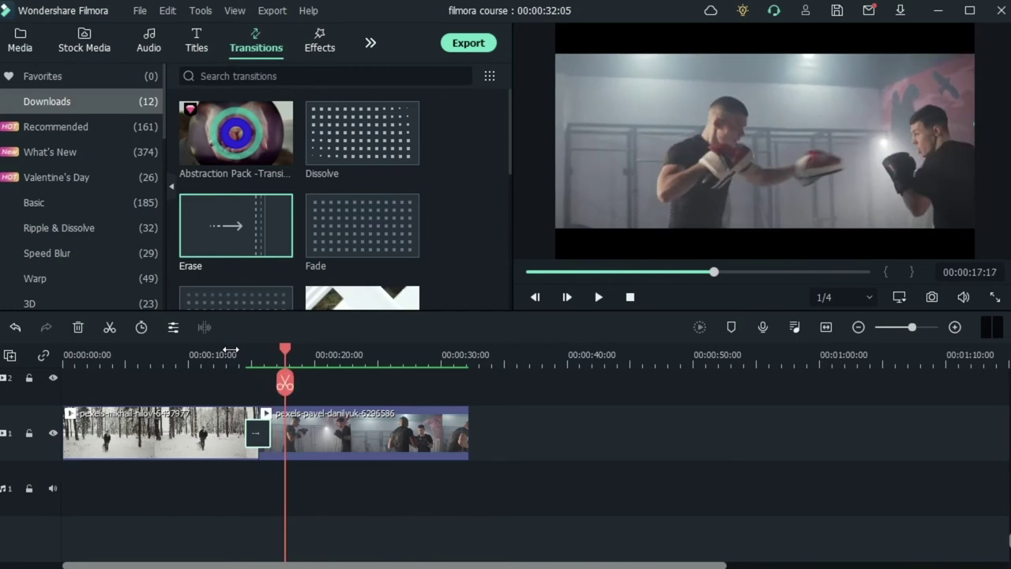
Remove the Erase transition from the cut and look through the Basic and downloaded transitions
left_click(87, 200)
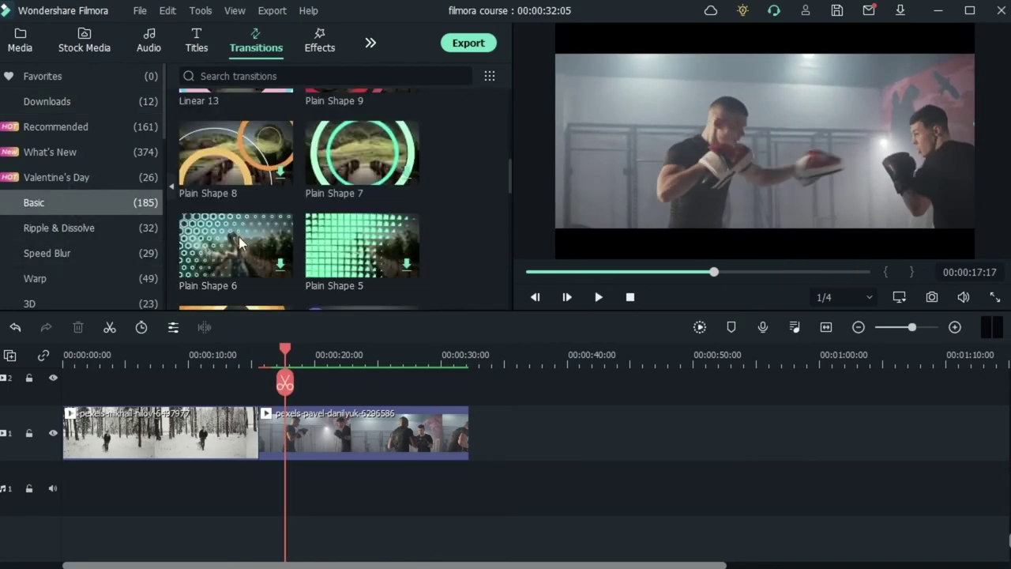
left_click(113, 234)
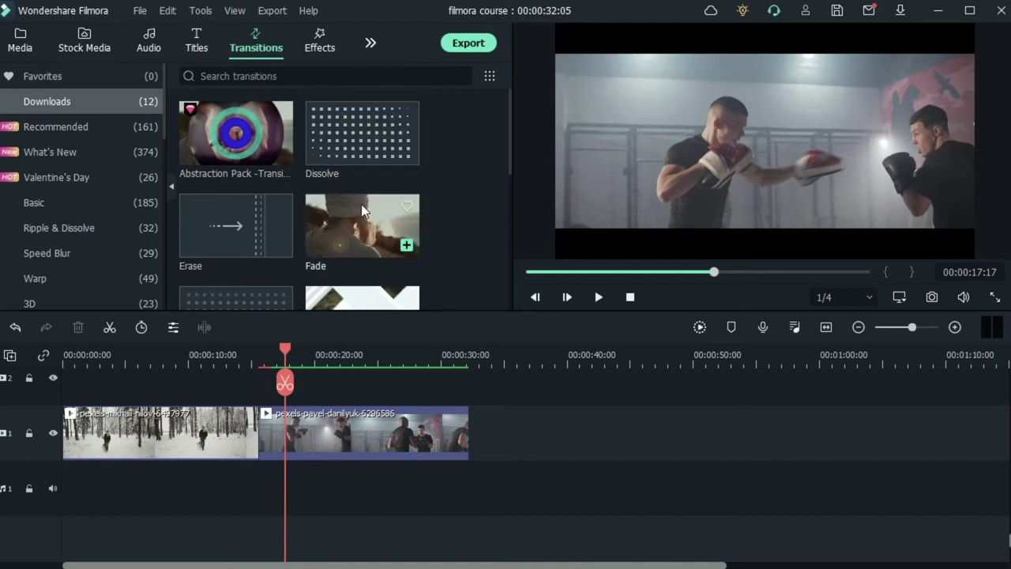
scroll(349, 212, "down", 3)
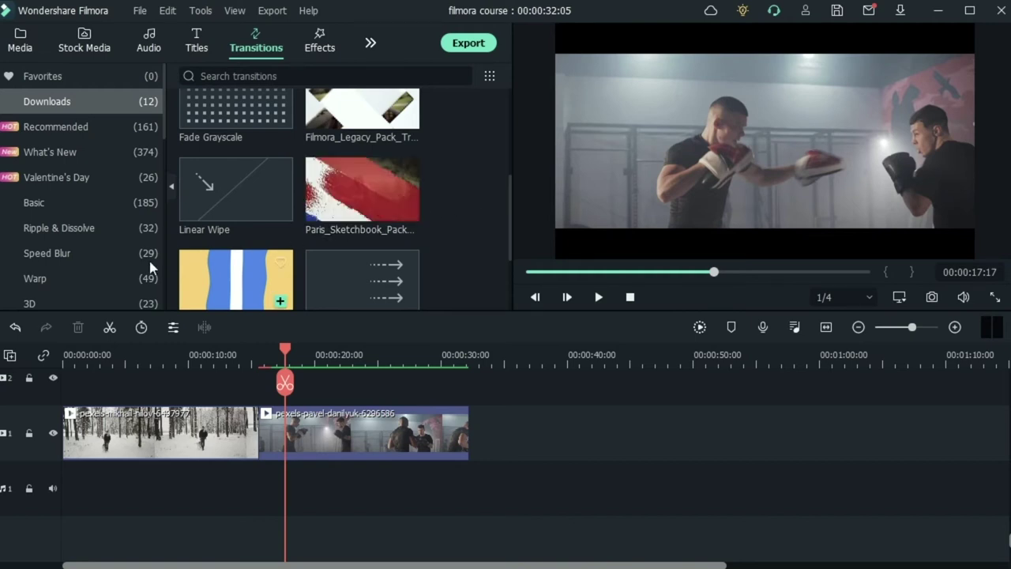
Download the Blurry Roll 4 transition from the Speed Blur category and add it at the cut between the snowy forest and boxing clips
left_click(86, 243)
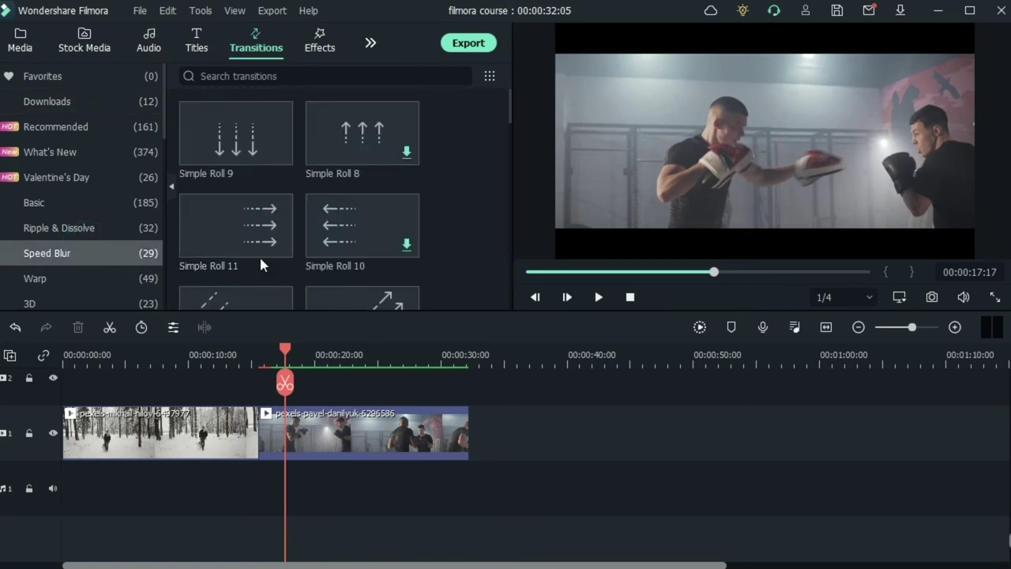
scroll(377, 251, "down", 3)
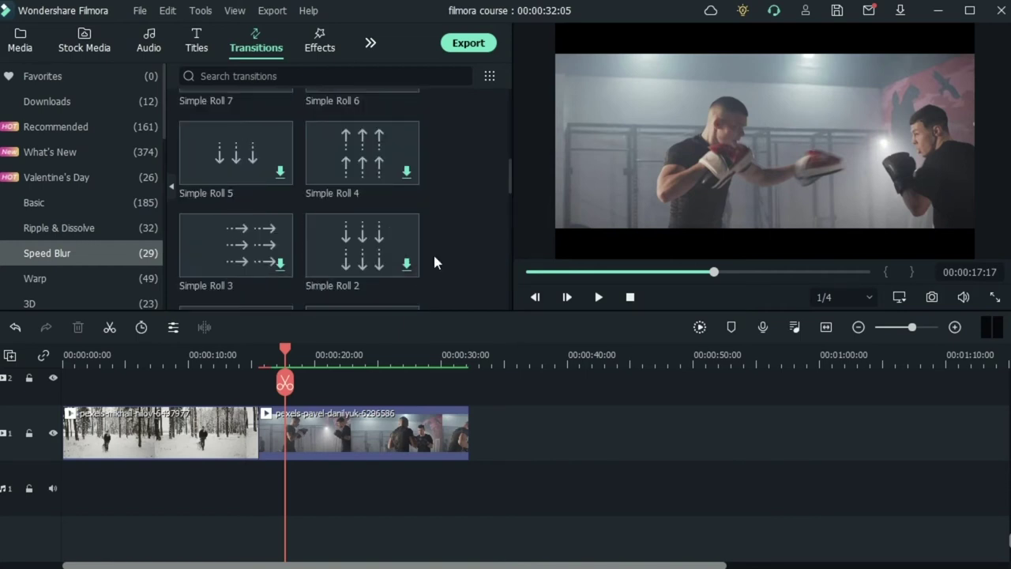
scroll(335, 185, "down", 5)
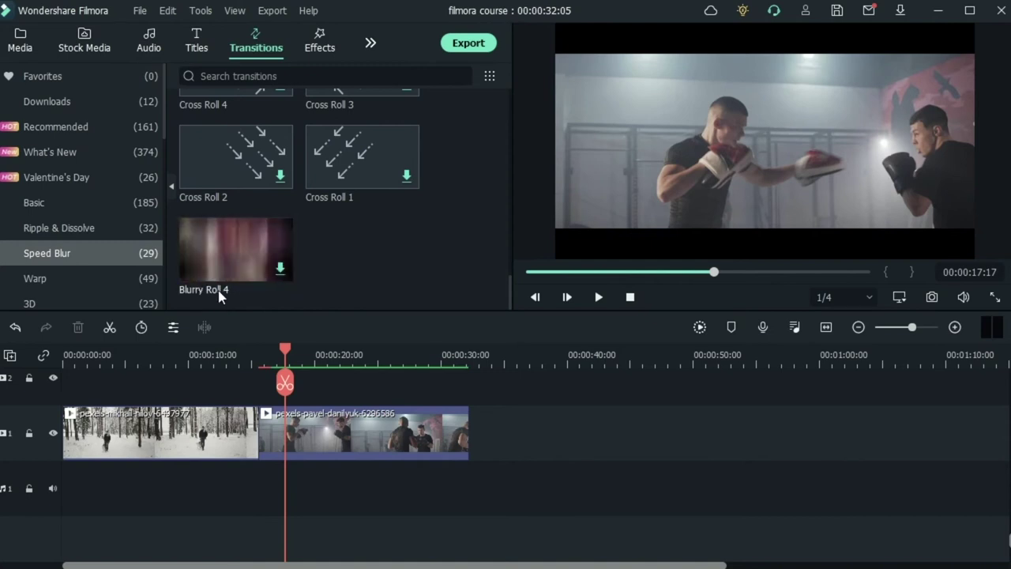
left_click(265, 273)
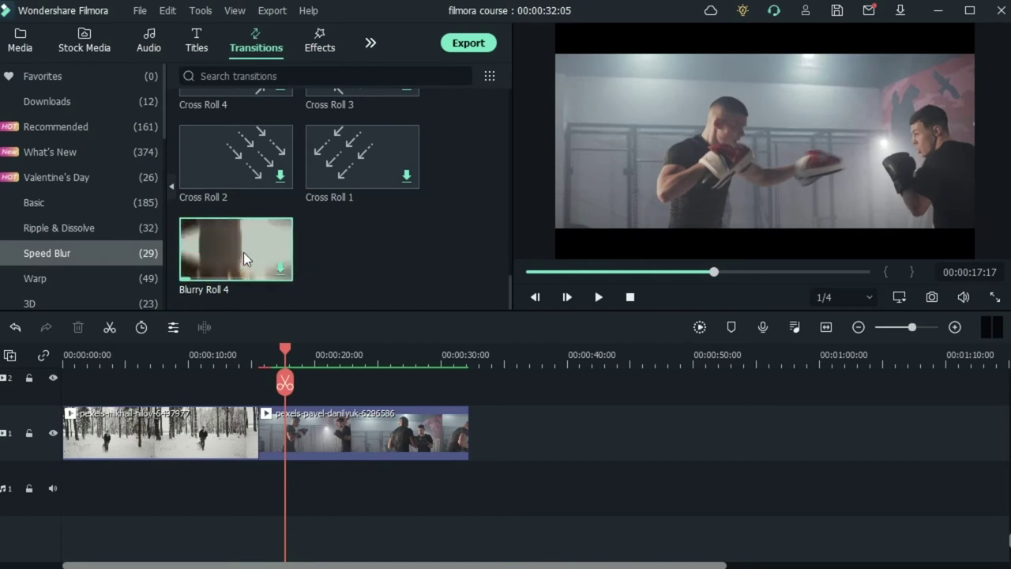
left_click_drag(242, 251, 273, 441)
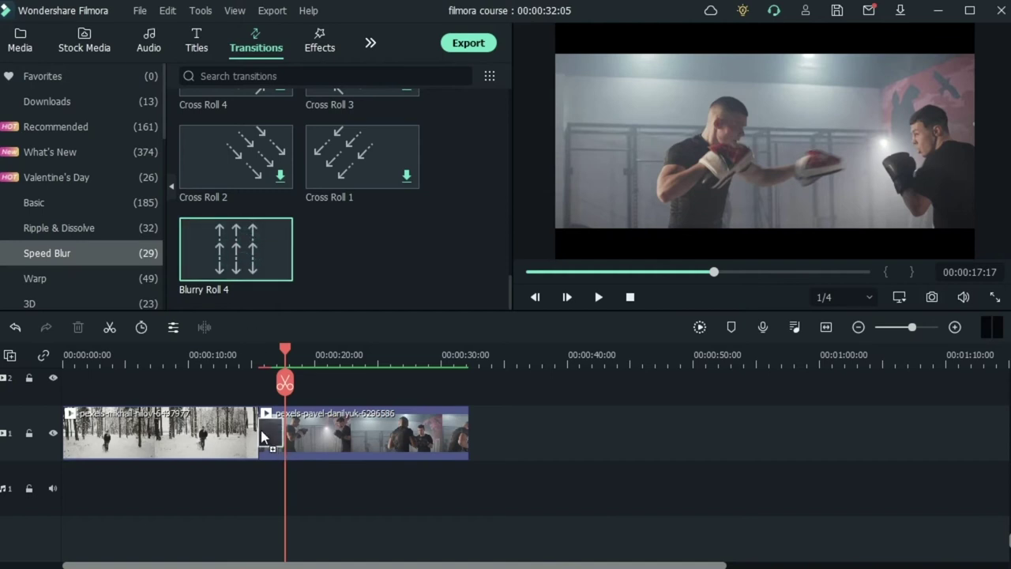
Trim the start of the snowy forest clip by about 12 seconds, and trim the boxing clip's end to 00:00:07:23
left_click(253, 428)
left_click_drag(61, 411, 218, 439)
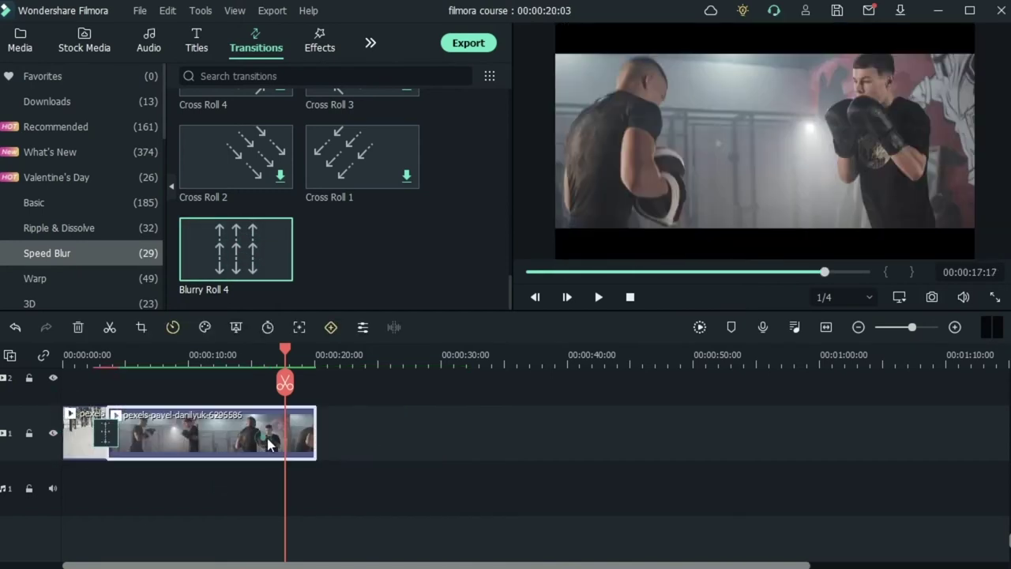
left_click_drag(316, 433, 158, 454)
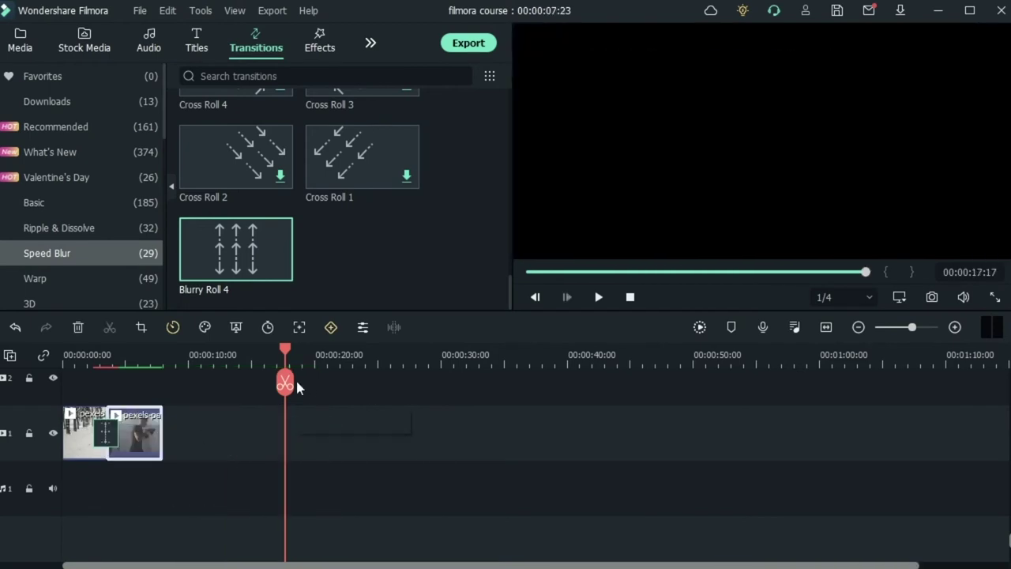
Render the preview, play the Blurry Roll 4 transition from the timeline start, and leave the playhead at 00:00:01:02
left_click_drag(285, 347, 65, 351)
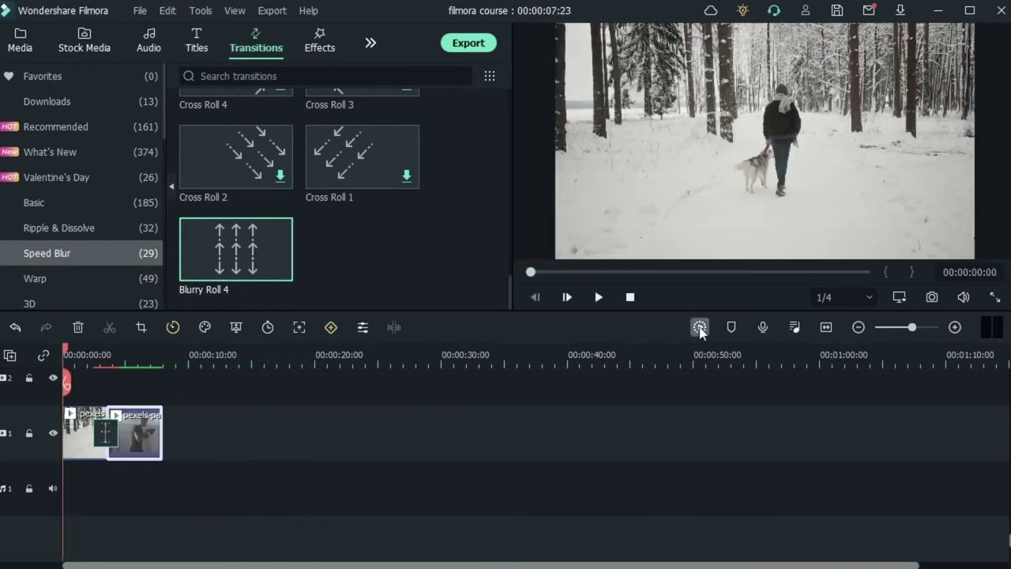
key("space")
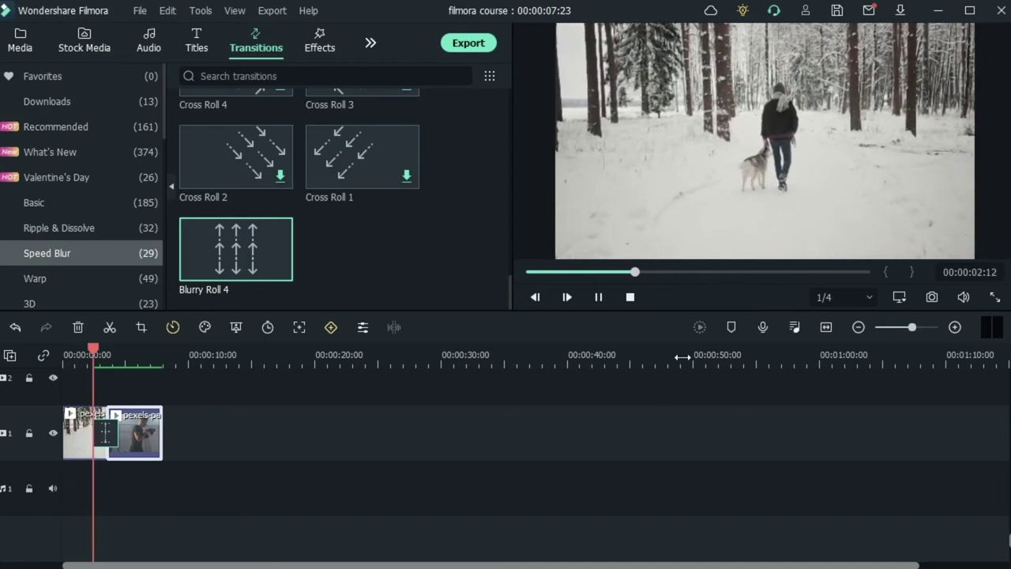
key("space")
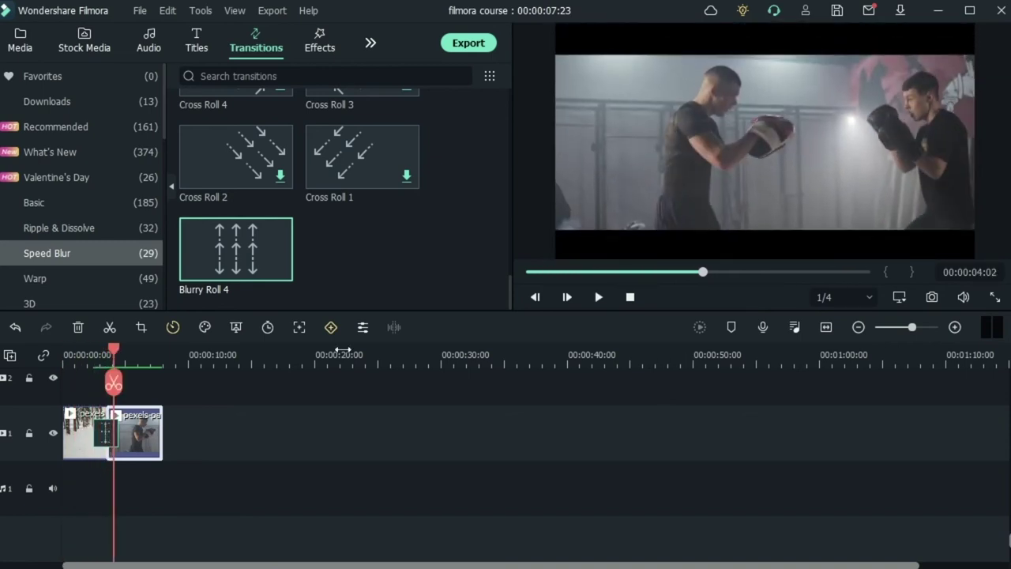
left_click_drag(114, 350, 141, 364)
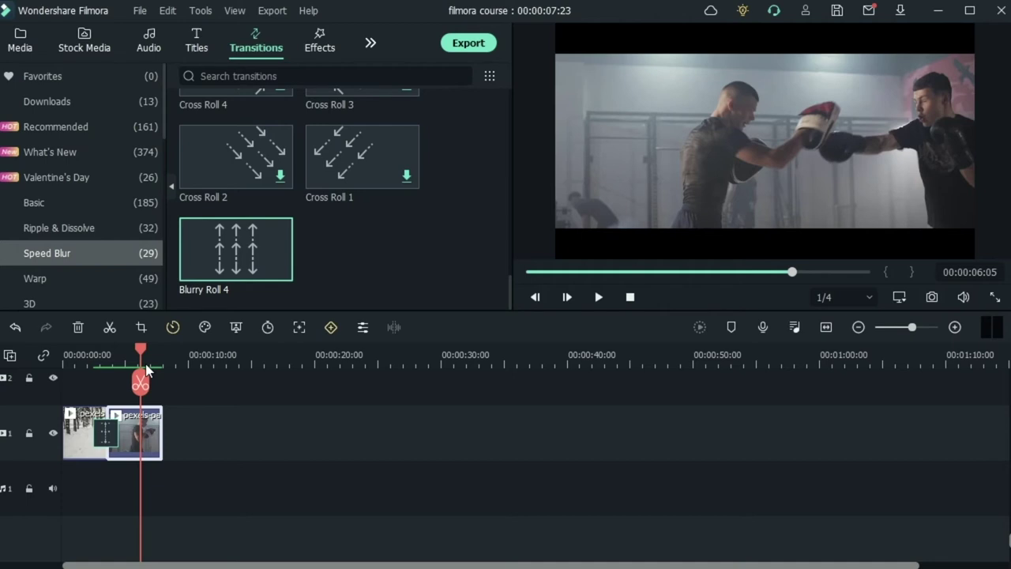
left_click_drag(141, 353, 77, 390)
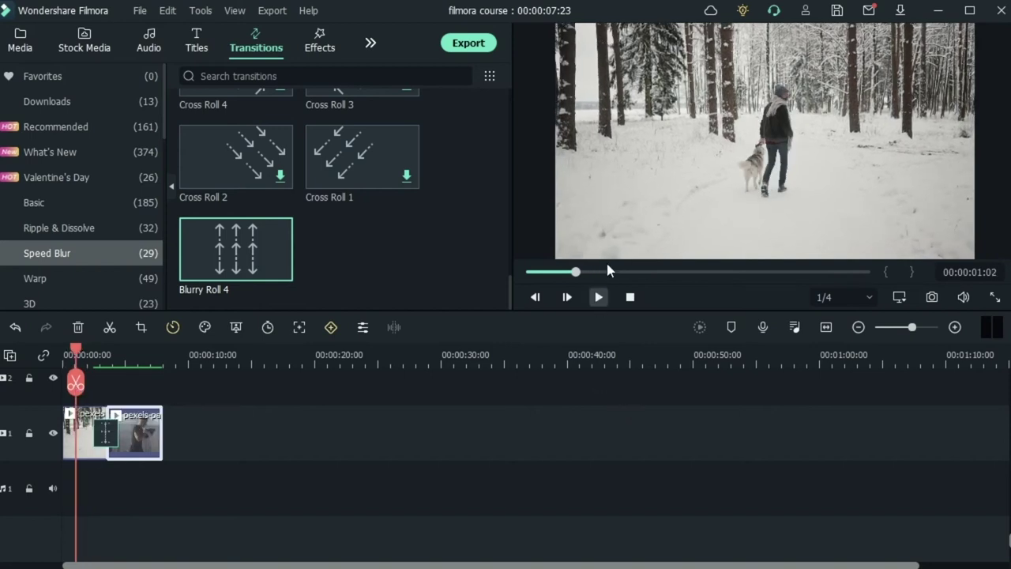
Look through the 3D, Speed Blur, Ripple & Dissolve and Basic transition categories
left_click(60, 305)
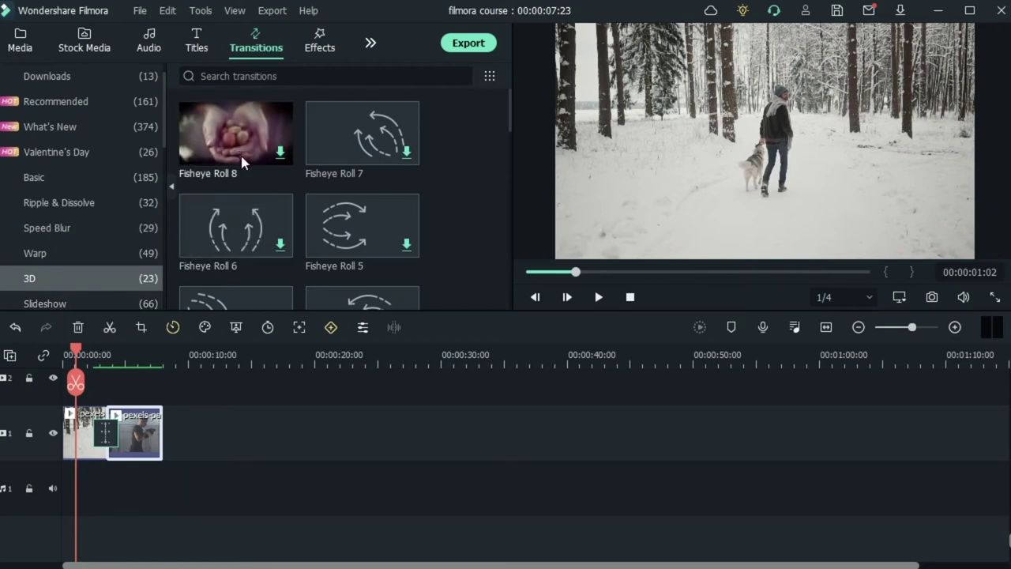
left_click(130, 227)
left_click(113, 202)
left_click(103, 178)
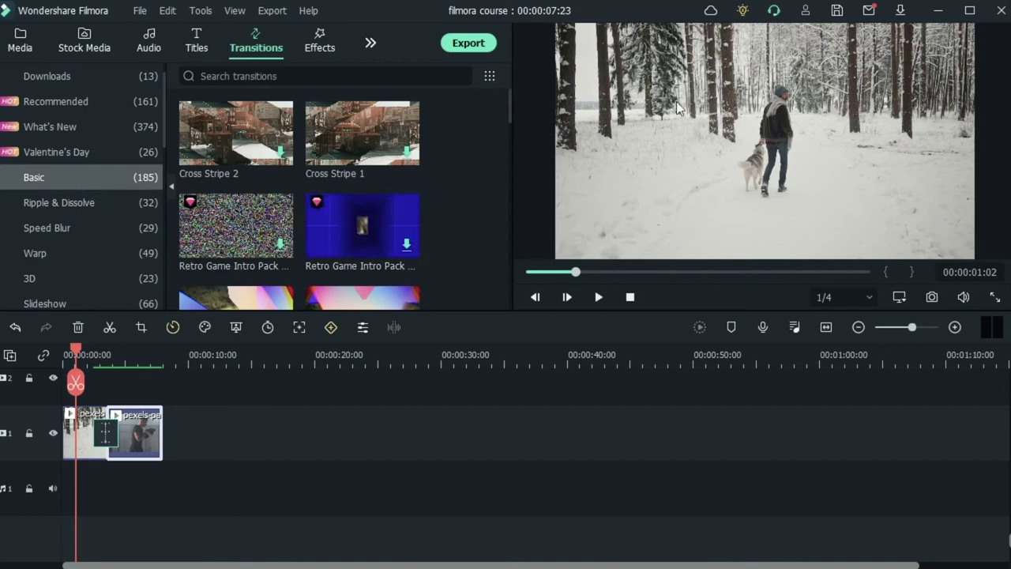
Remove the Blurry Roll 4 transition between the two clips, with the playhead at 00:00:01:24
left_click(85, 439)
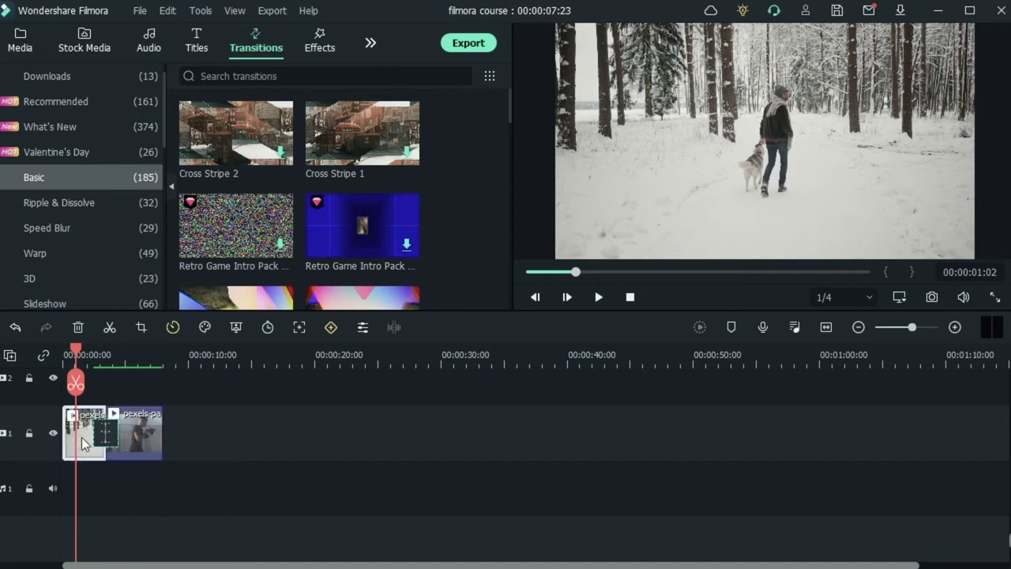
mouse_move(74, 347)
left_mouse_down()
mouse_move(65, 357)
mouse_move(87, 361)
left_mouse_up()
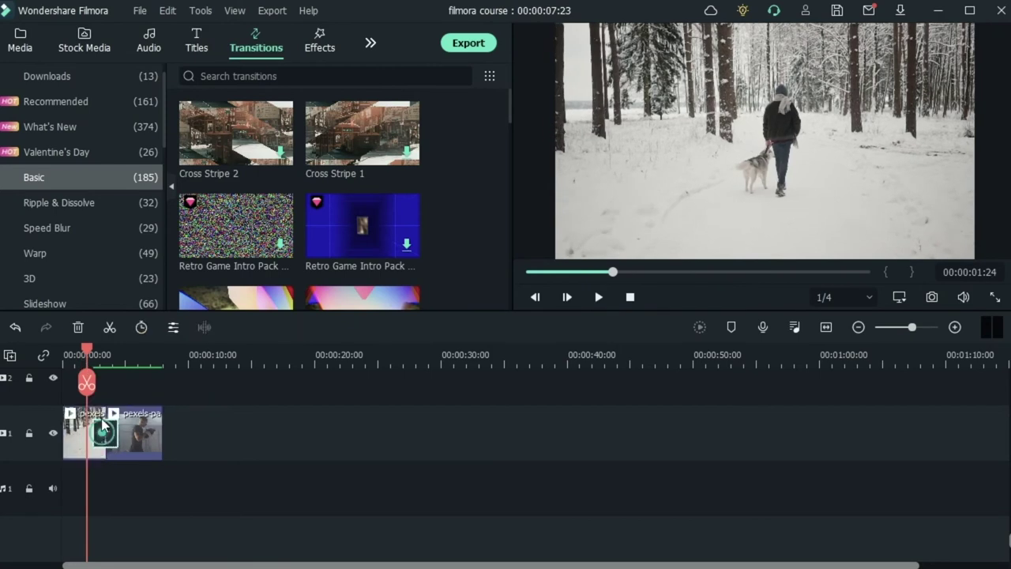
left_click(76, 327)
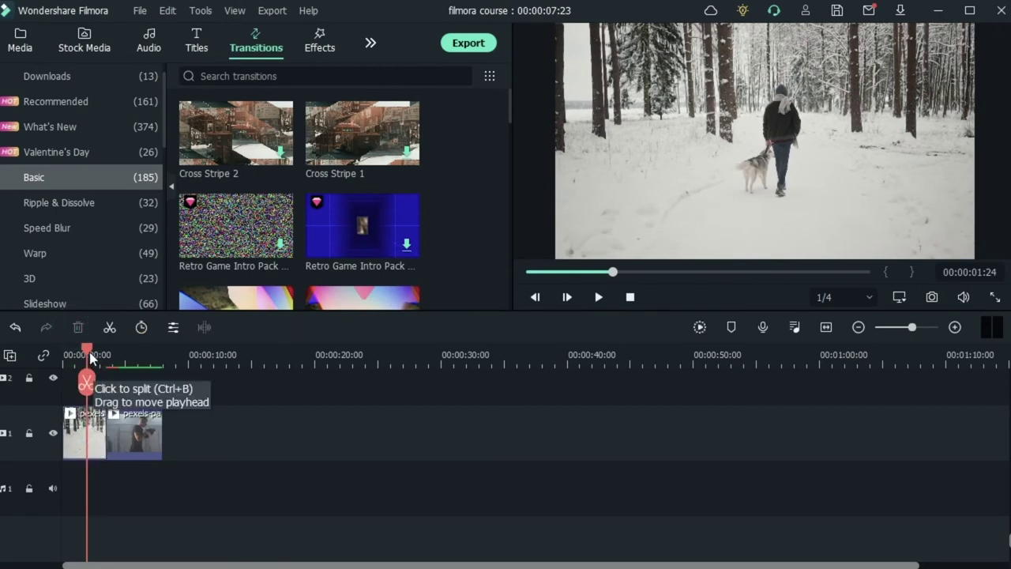
Move the boxing clip along video track 1 so it ends at 00:00:19:23, leaving a gap after the snowy forest clip
left_click_drag(87, 357, 96, 400)
left_click(93, 435)
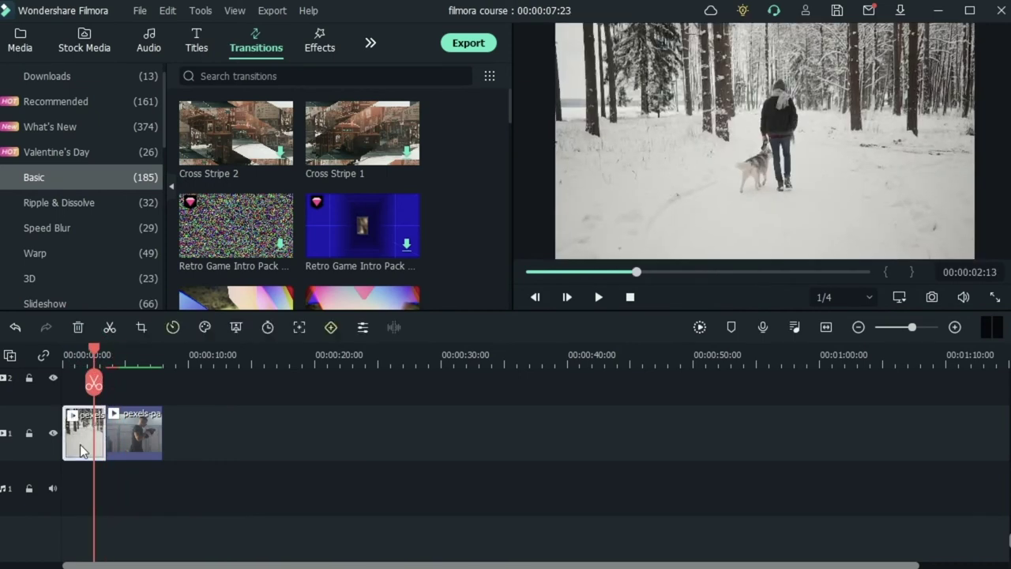
left_click(124, 428)
left_click_drag(129, 431, 287, 432)
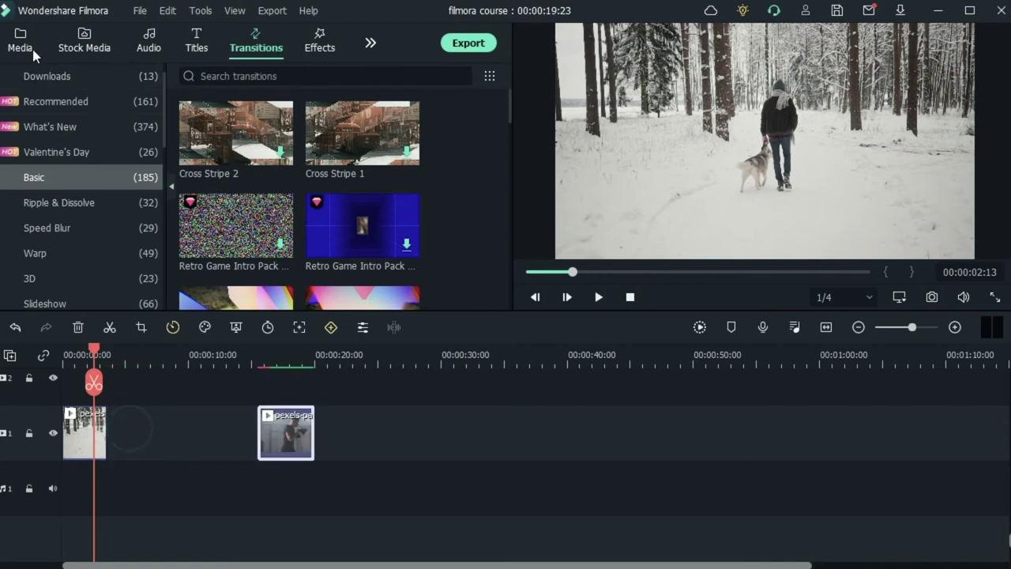
Insert the field clip pexels-nadim-7608439 on video track 1 directly after the snowy forest clip, by way of video track 2
left_click(20, 39)
left_click_drag(241, 248, 120, 395)
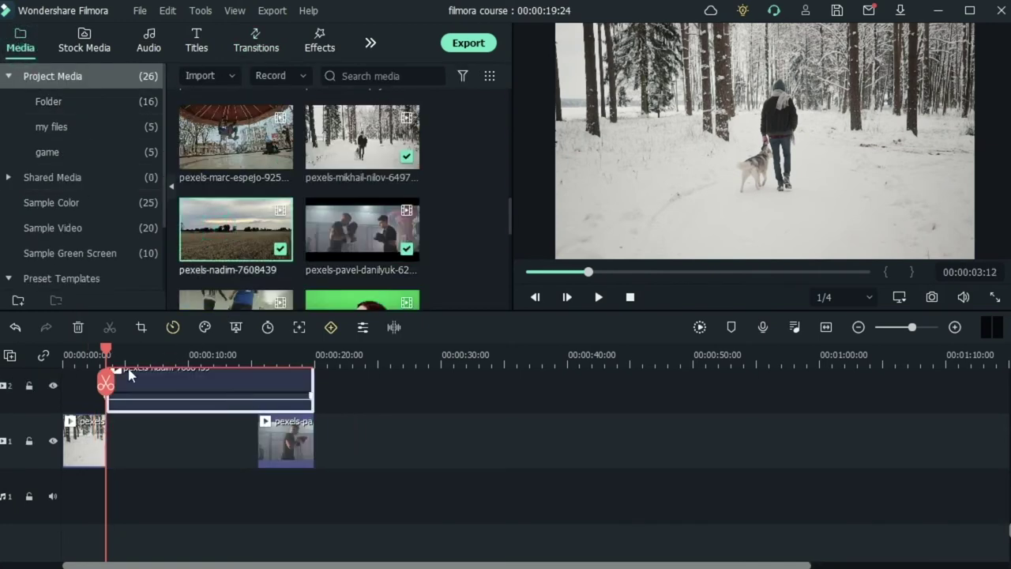
left_click(101, 353)
left_click_drag(101, 355, 141, 355)
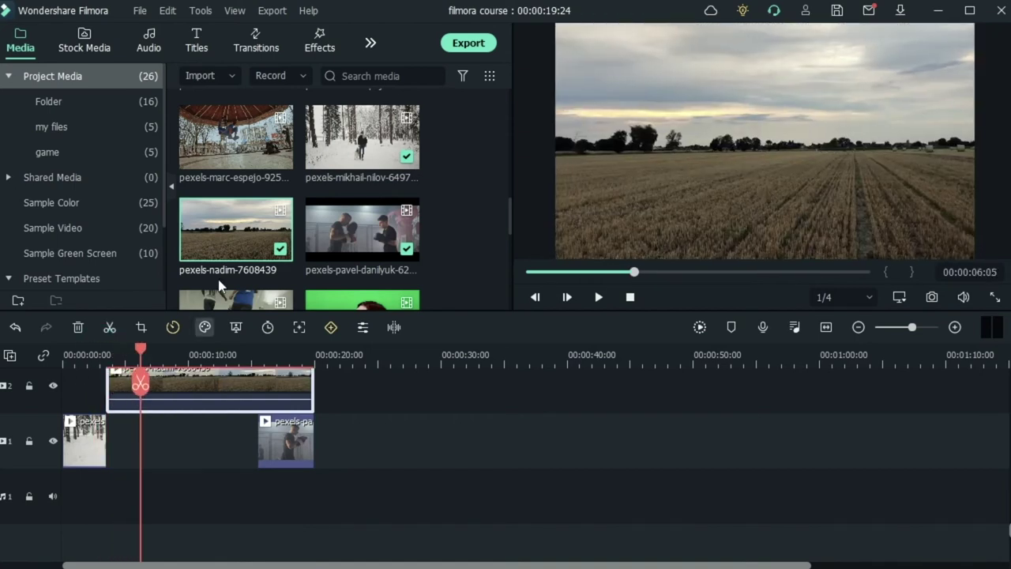
left_click(256, 40)
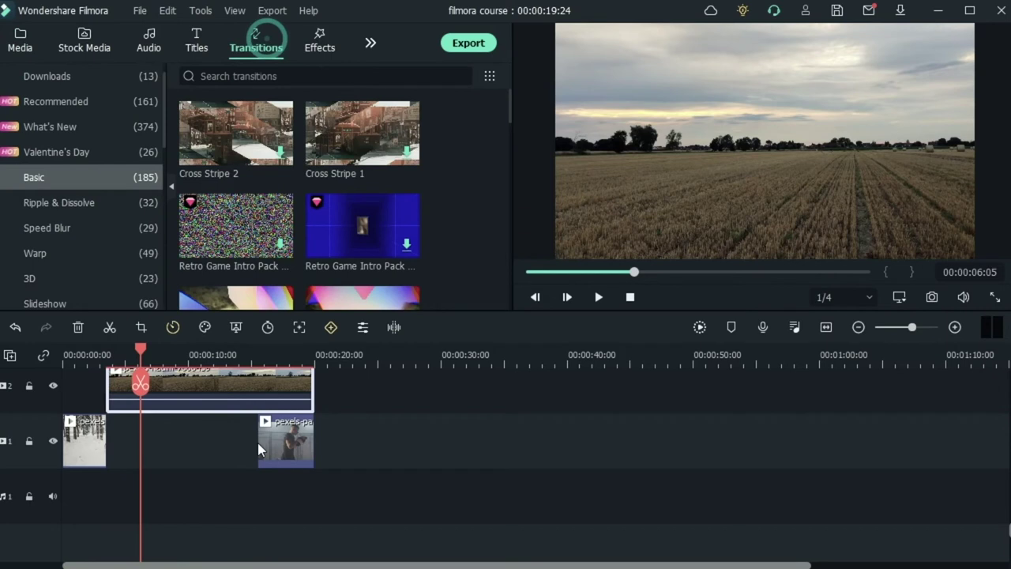
left_click_drag(197, 384, 193, 424)
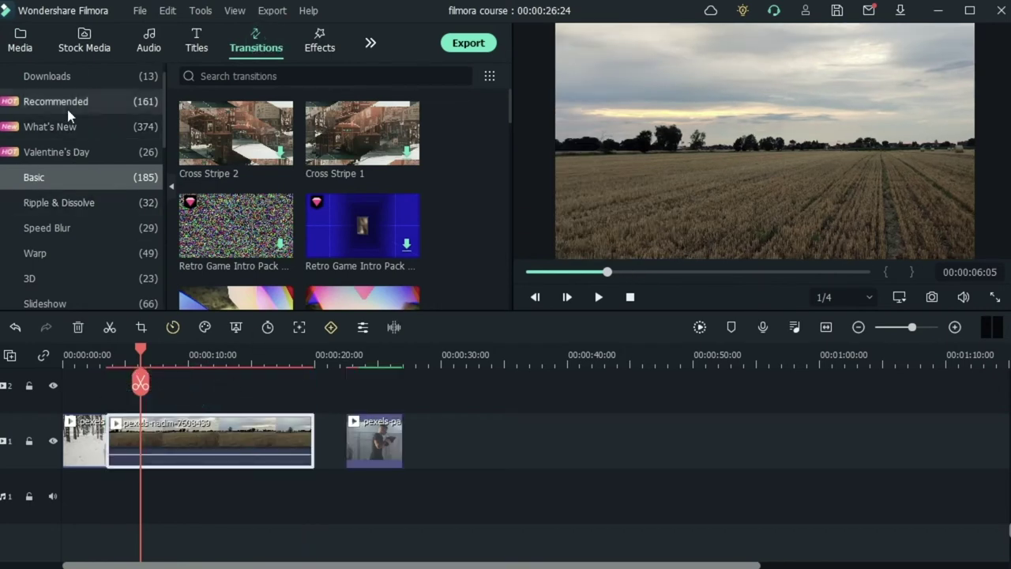
Add the downloaded Dissolve transition at the cut between the snowy forest clip and the field clip
scroll(67, 111, "up", 1)
left_click(89, 104)
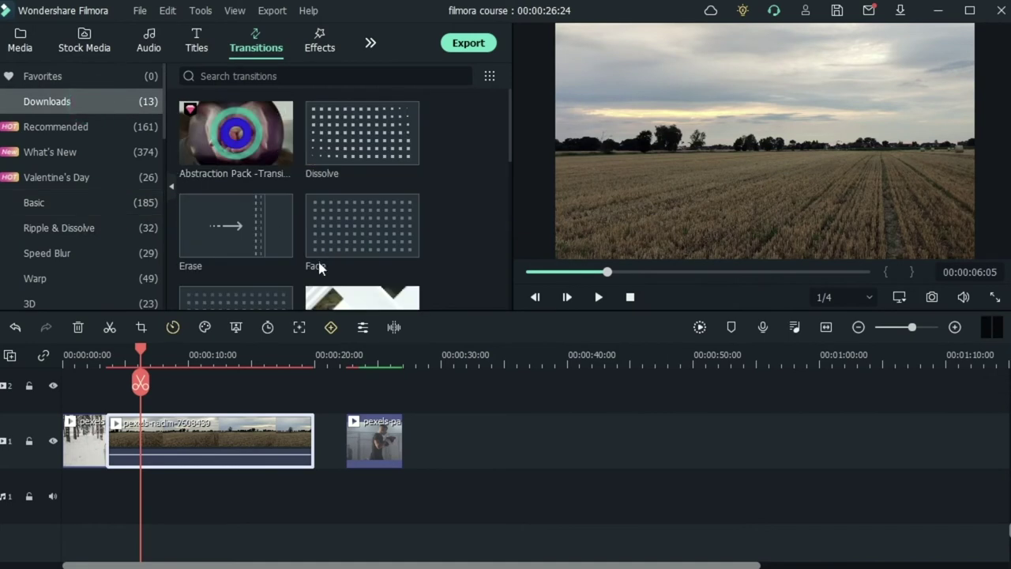
mouse_move(361, 144)
left_mouse_down()
mouse_move(133, 449)
mouse_move(102, 436)
left_mouse_up()
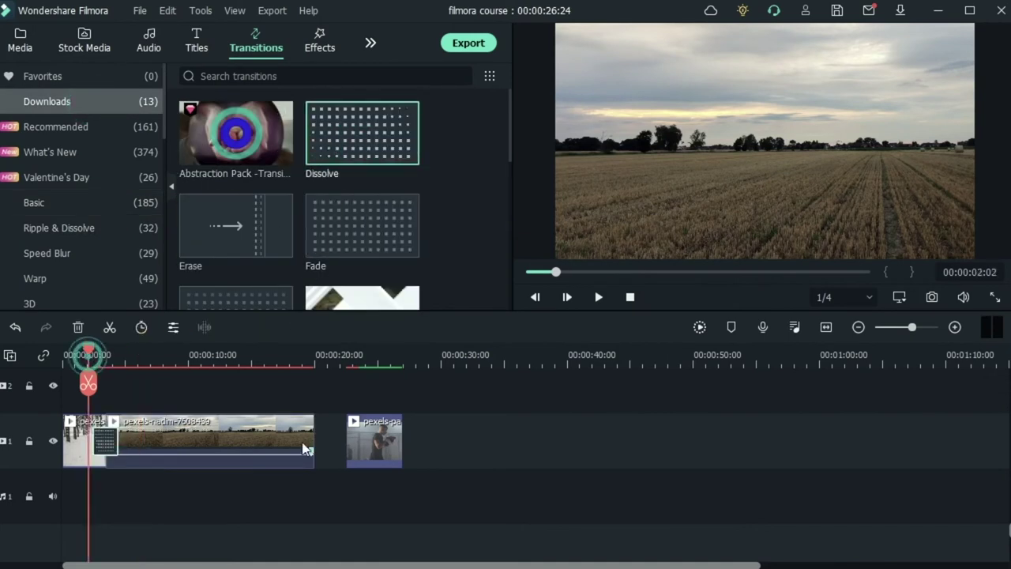
Trim the field clip's end to 00:00:07:02, and render and play the timeline through the Dissolve transition
left_click_drag(314, 442, 152, 446)
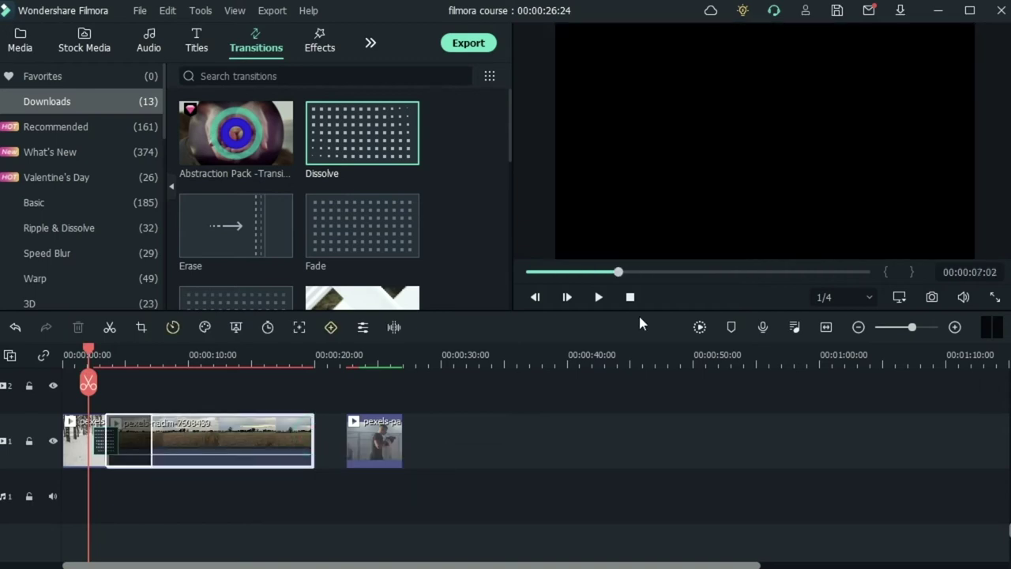
left_click(700, 327)
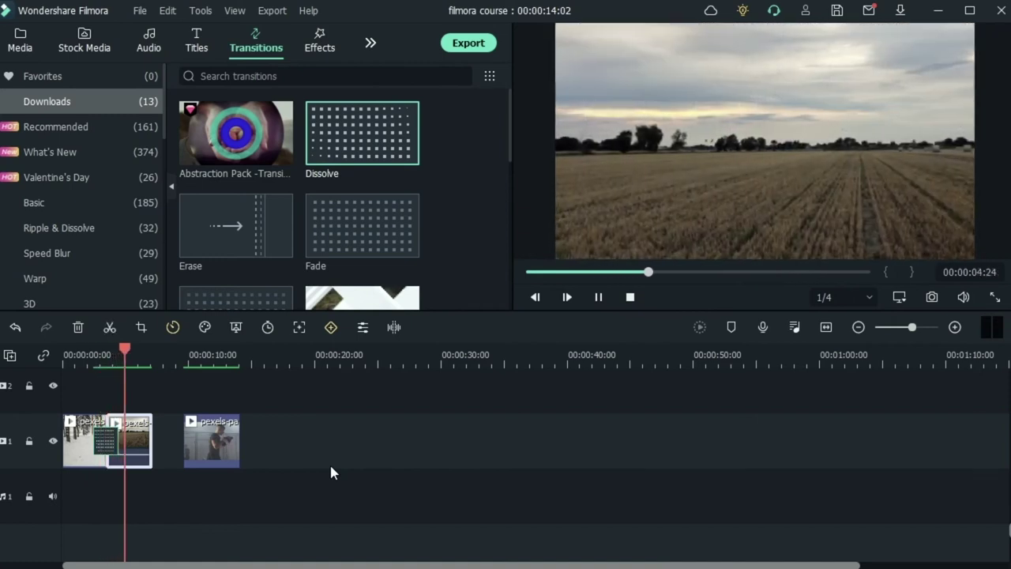
key("space")
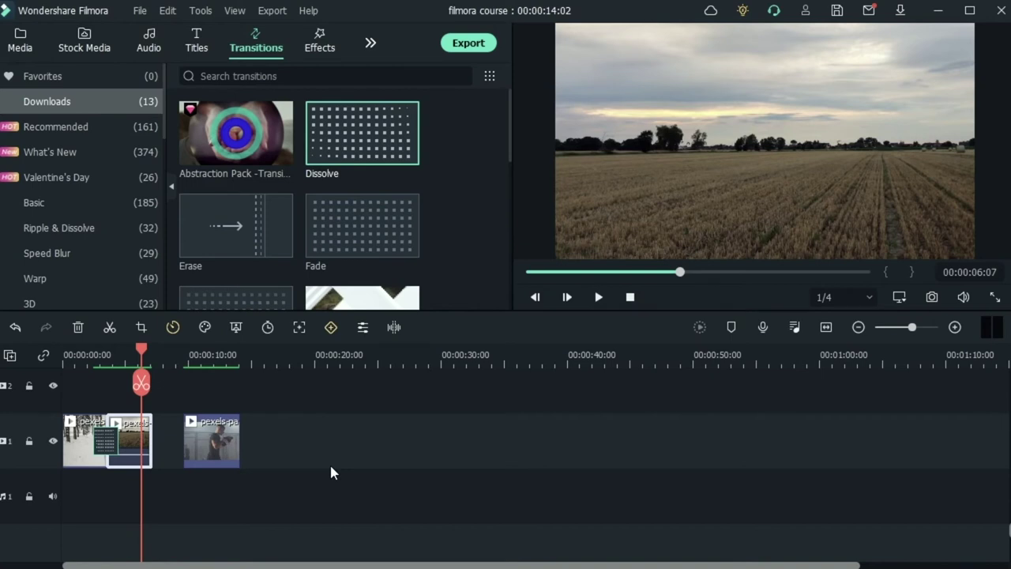
Delete the Dissolve transition between the snowy forest and field clips, with the playhead at 00:00:05:13
left_click(100, 444)
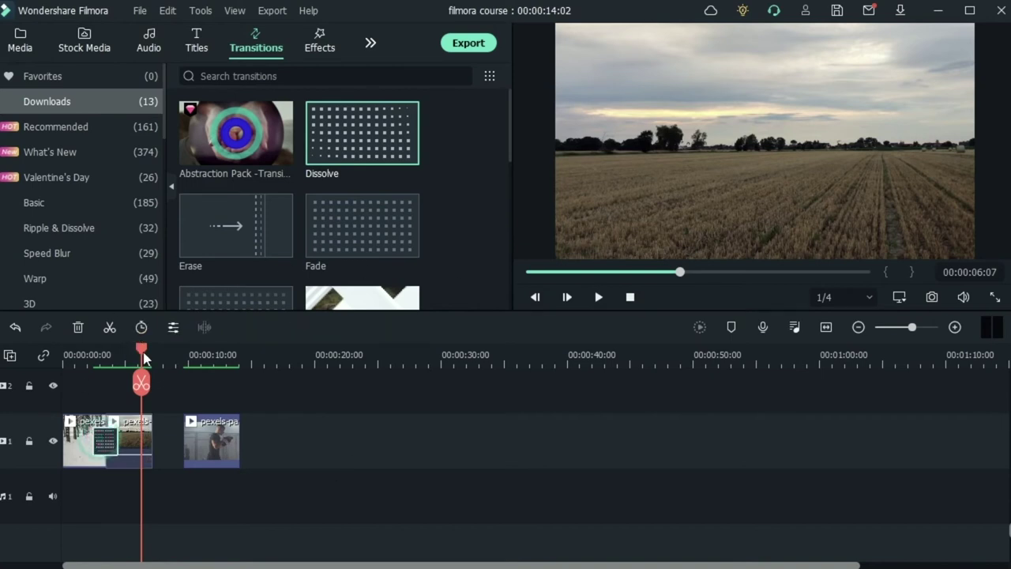
left_click_drag(143, 353, 131, 383)
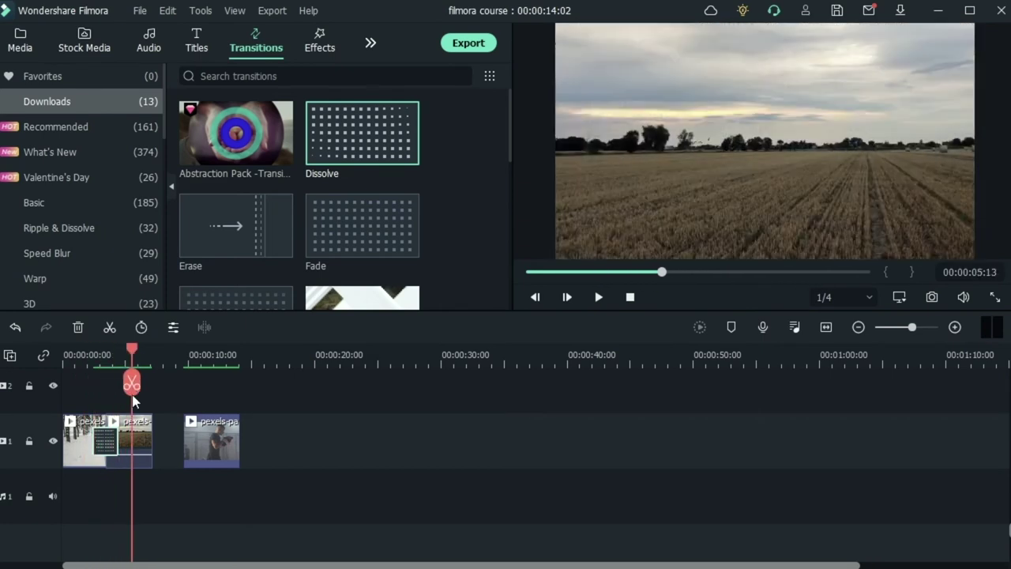
left_click(78, 327)
Try the soccer clip pexels-tima-miroshnichenko-6077718 directly after the boxing clip on video track 1, scrub into it and delete it
left_click_drag(135, 354, 220, 354)
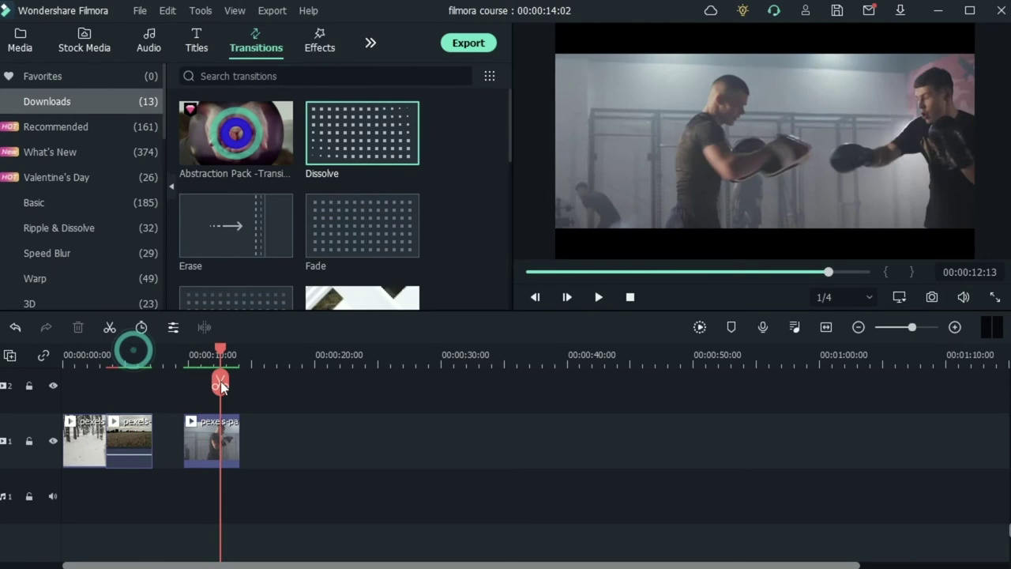
left_click(20, 39)
scroll(378, 231, "down", 5)
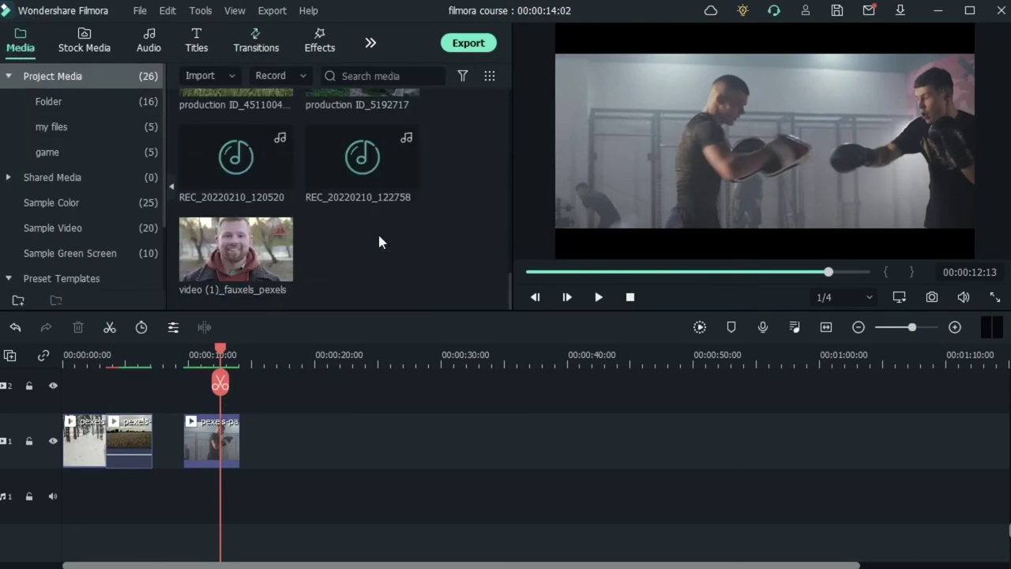
scroll(374, 182, "up", 3)
left_click_drag(237, 119, 247, 444)
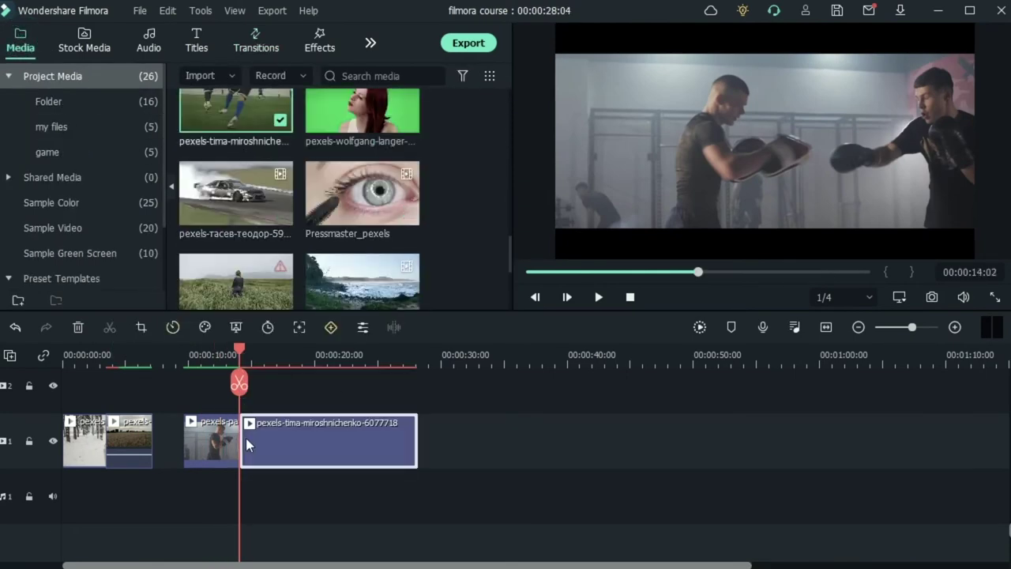
left_click_drag(241, 355, 308, 354)
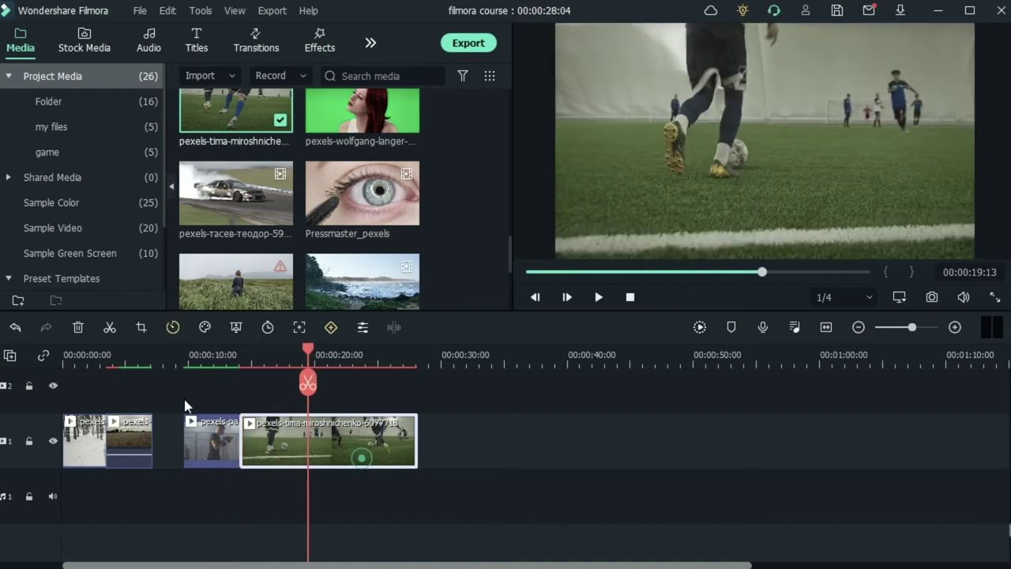
key("Delete")
Insert the drifting car clip directly after the boxing clip on video track 1, lower its volume, and return the playhead to 00:00:12:16
left_click_drag(221, 199, 254, 435)
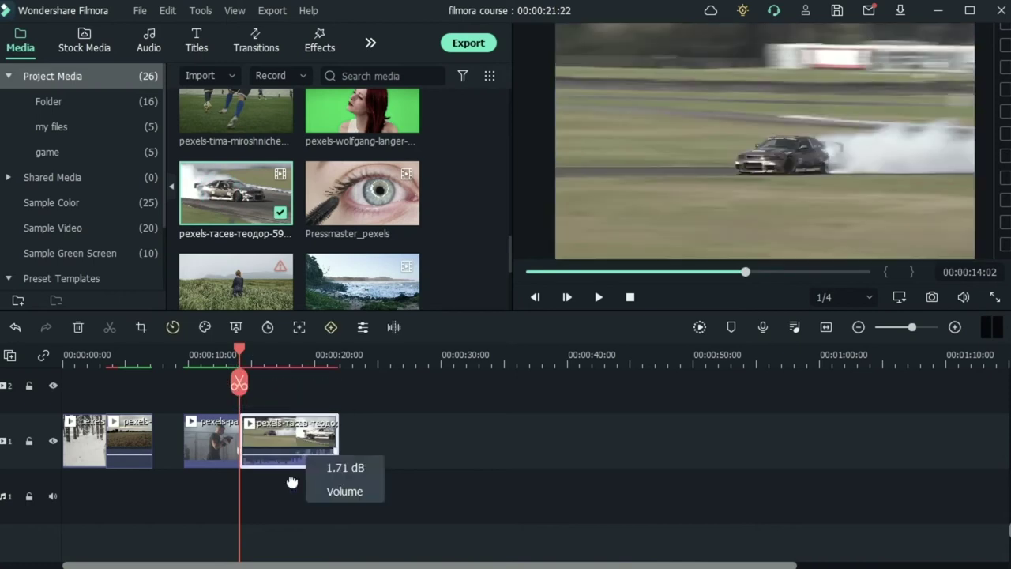
left_click(293, 451)
left_click_drag(239, 354, 222, 430)
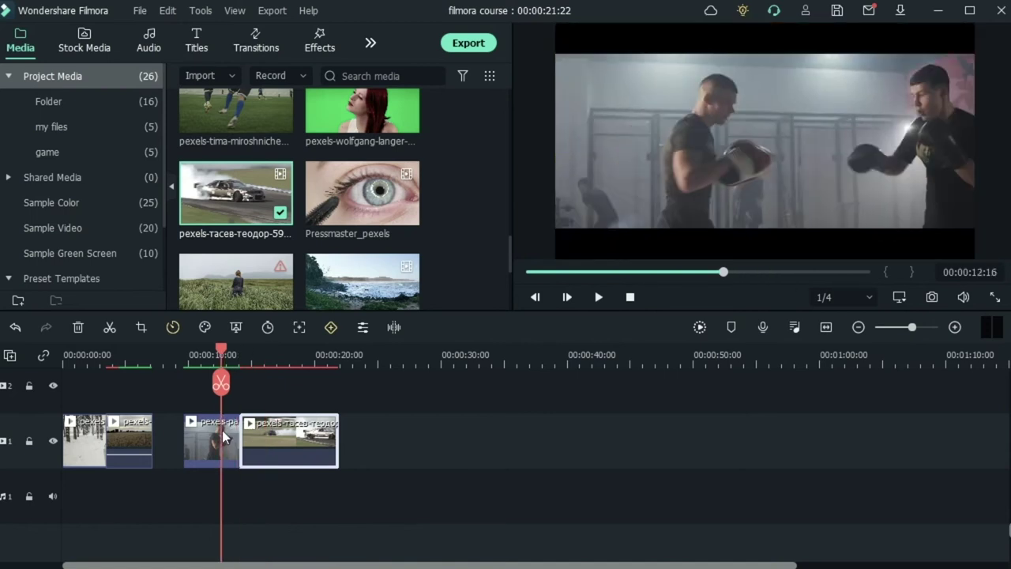
Add the Whirl 8 transition from the Warp category at the cut between the boxing clip and the drifting car clip
left_click(253, 49)
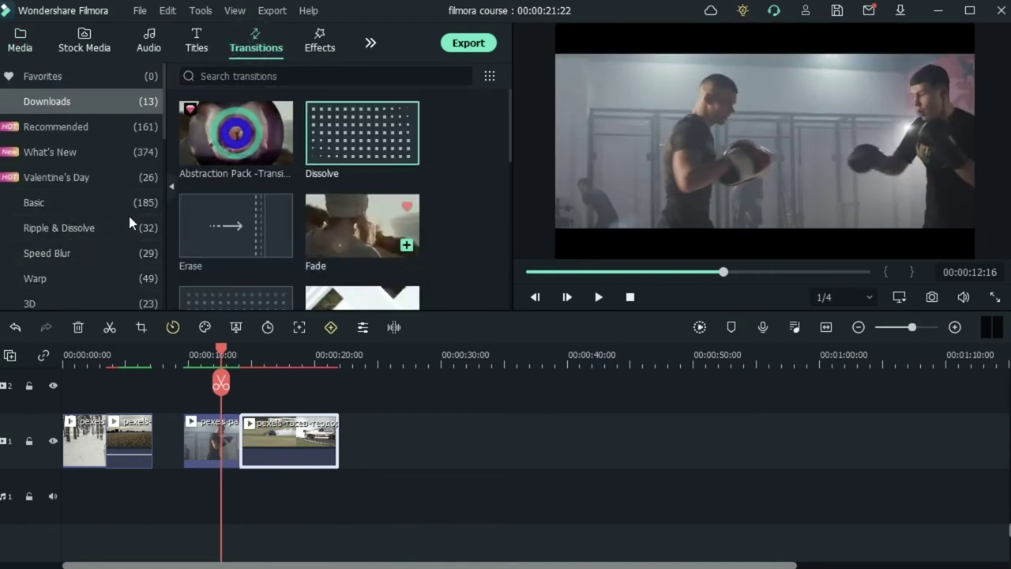
left_click(82, 254)
scroll(344, 224, "down", 10)
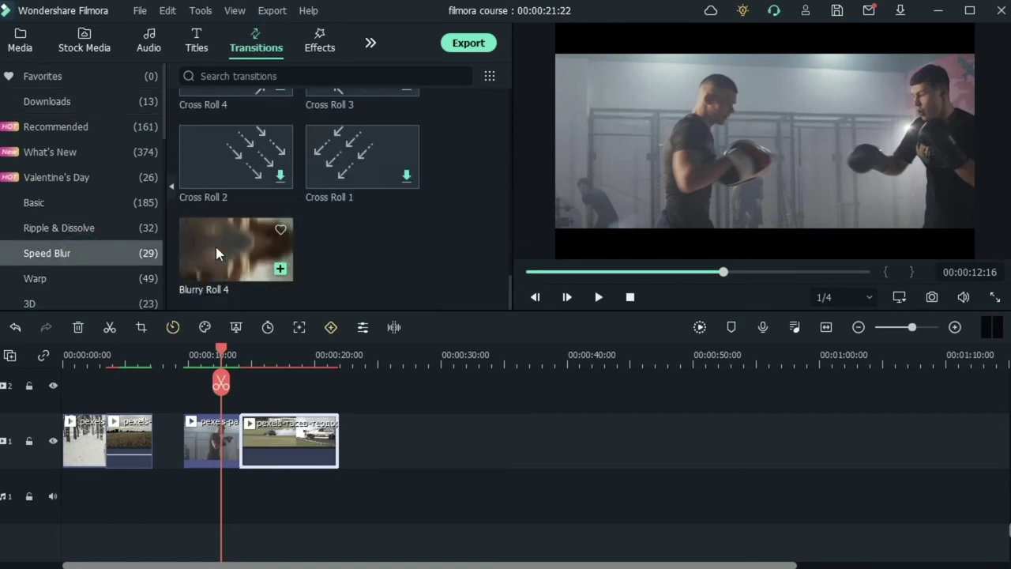
left_click_drag(237, 269, 237, 434)
scroll(244, 147, "down", 3)
left_click_drag(243, 142, 235, 438)
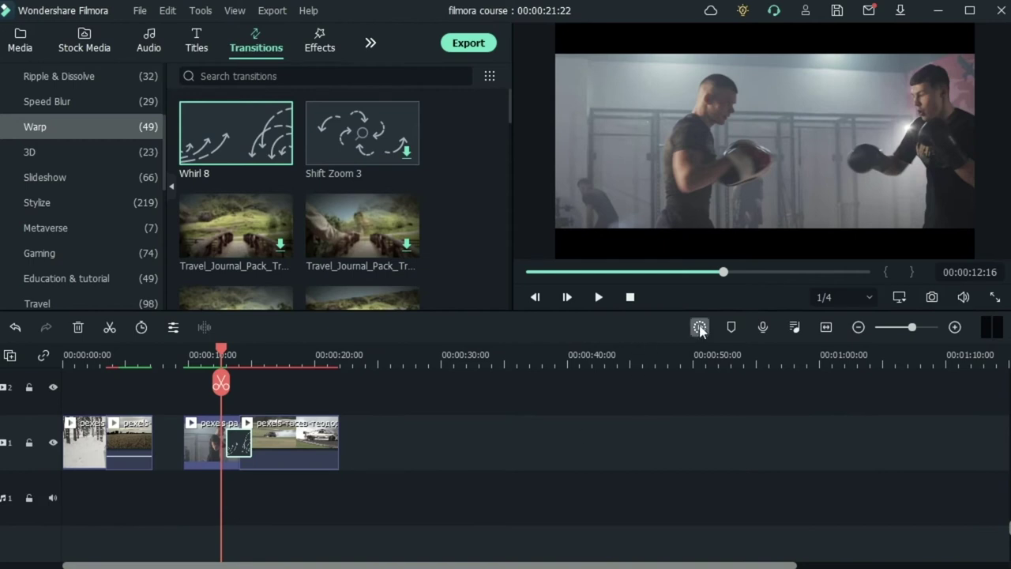
Render the preview and play the timeline from 00:00:10:13 through the Whirl 8 transition into the drifting car clip
left_click(700, 327)
left_click(195, 357)
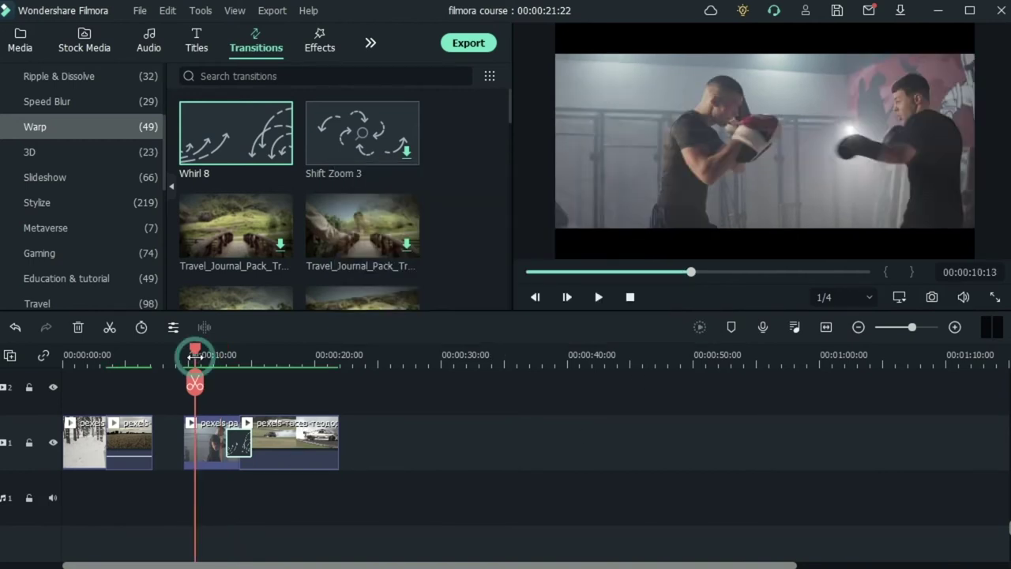
key("space")
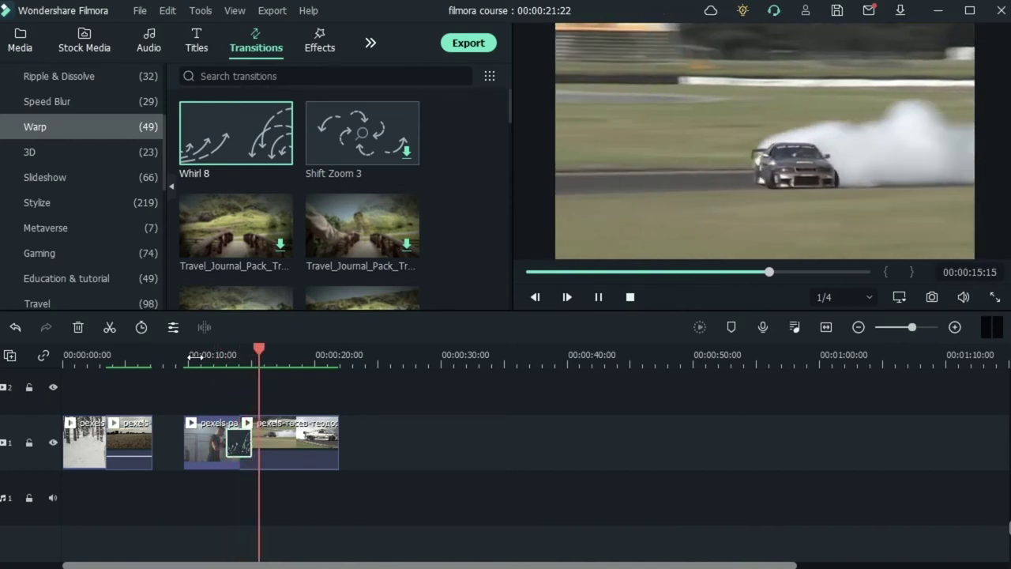
key("space")
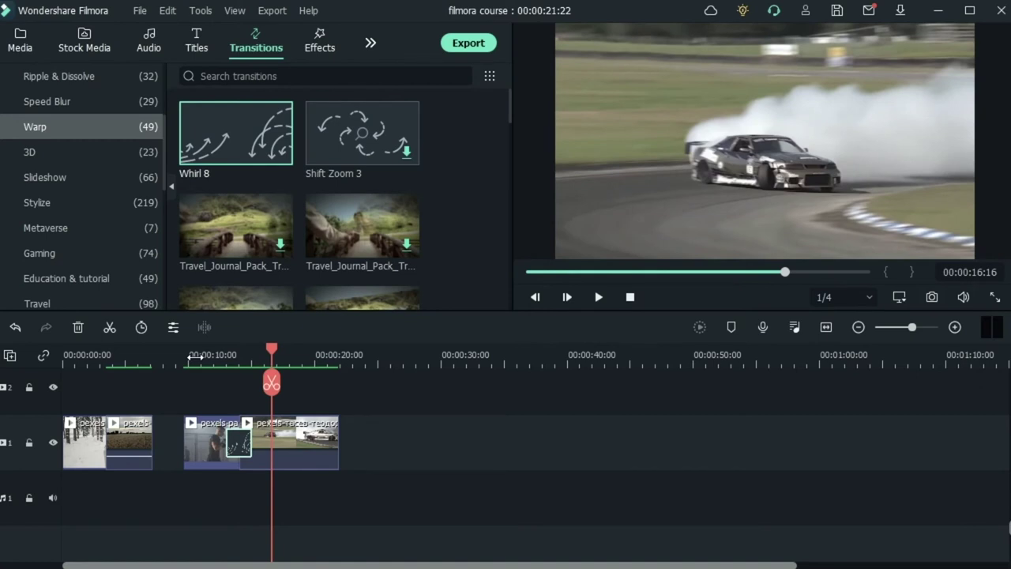
Set the Whirl 8 transition's duration to 00:00:01:00 with Overlap as its transition mode
double_click(243, 450)
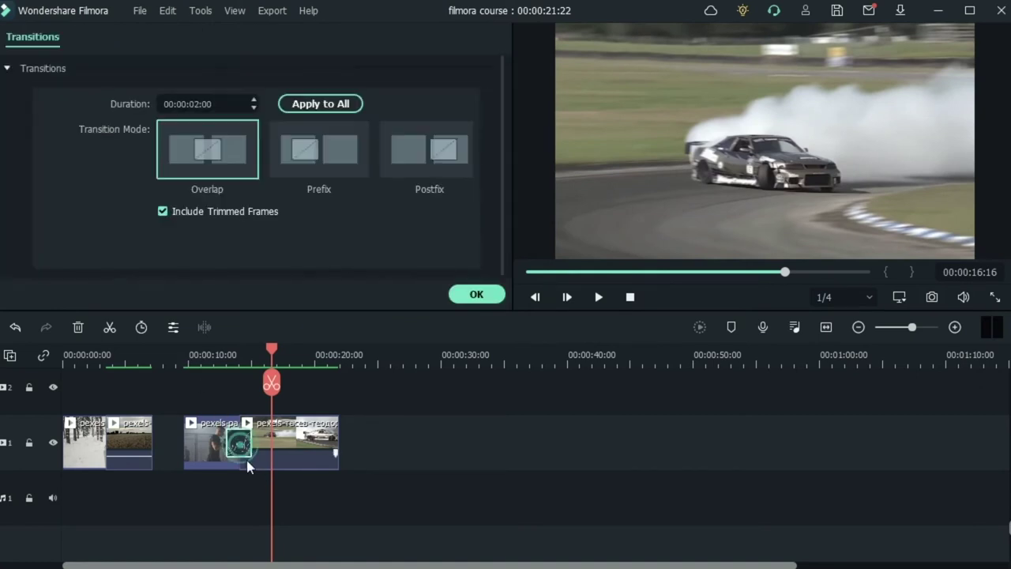
left_click(196, 104)
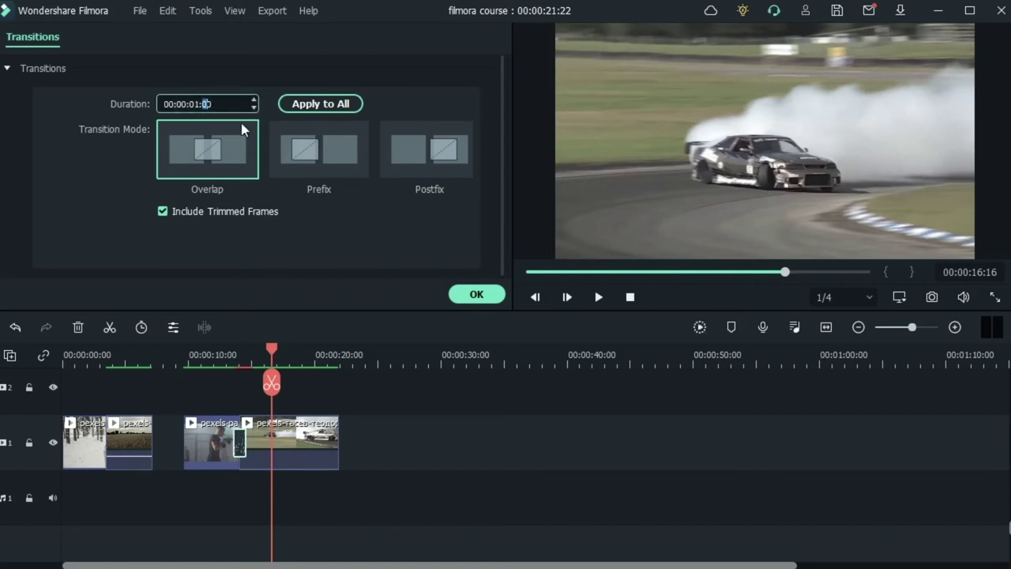
left_click(484, 295)
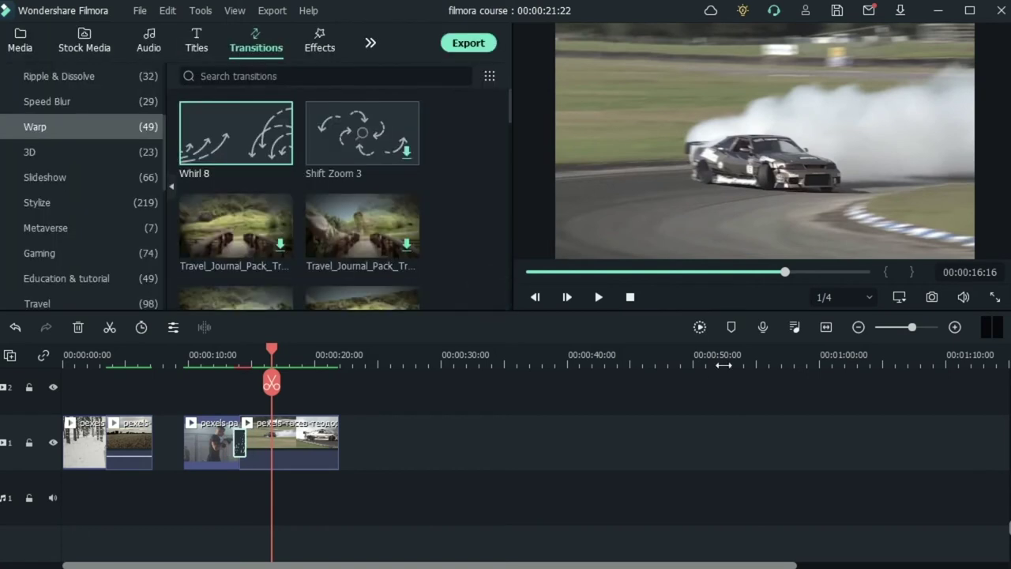
Render and replay the shortened Whirl 8 transition, and move the playhead back to the field clip at 00:00:05:08
left_click(699, 329)
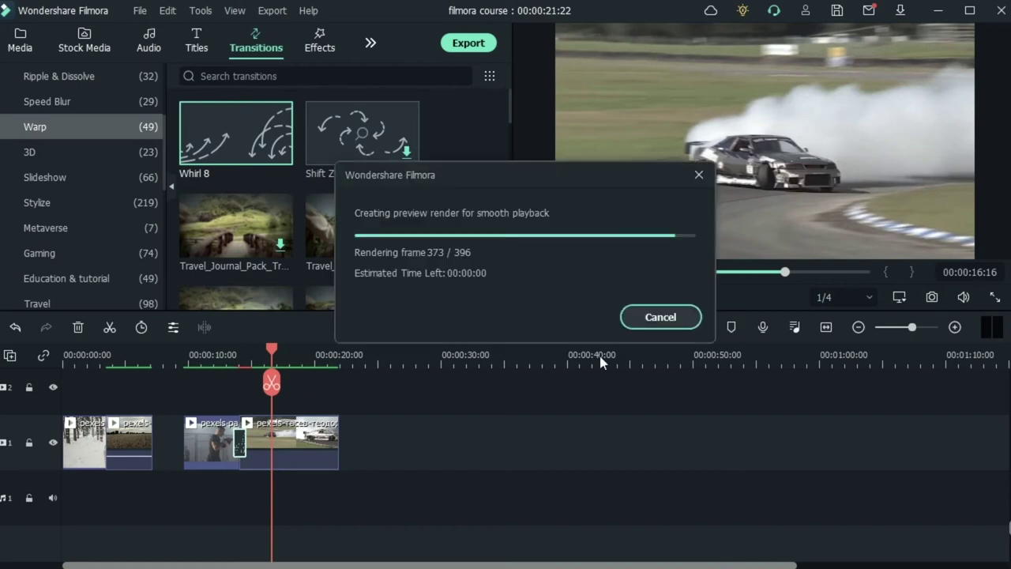
left_click(225, 356)
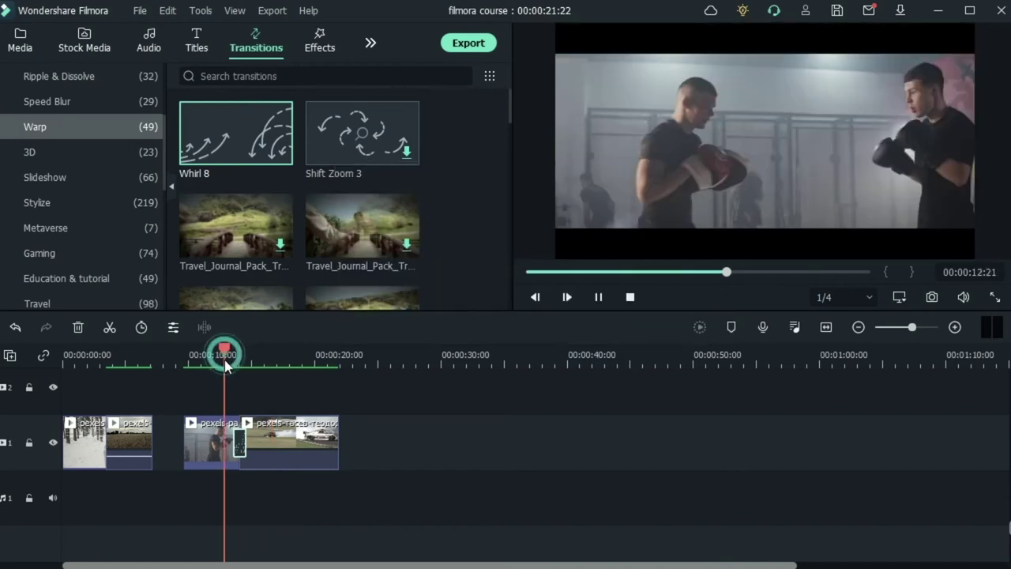
key("space")
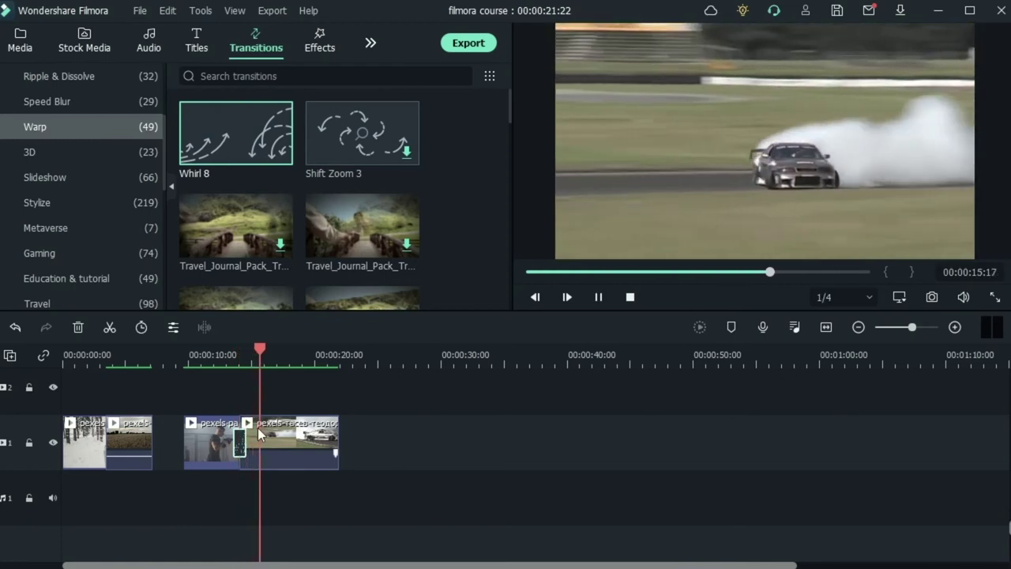
key("space")
left_click_drag(261, 356, 229, 355)
left_click_drag(221, 405, 130, 455)
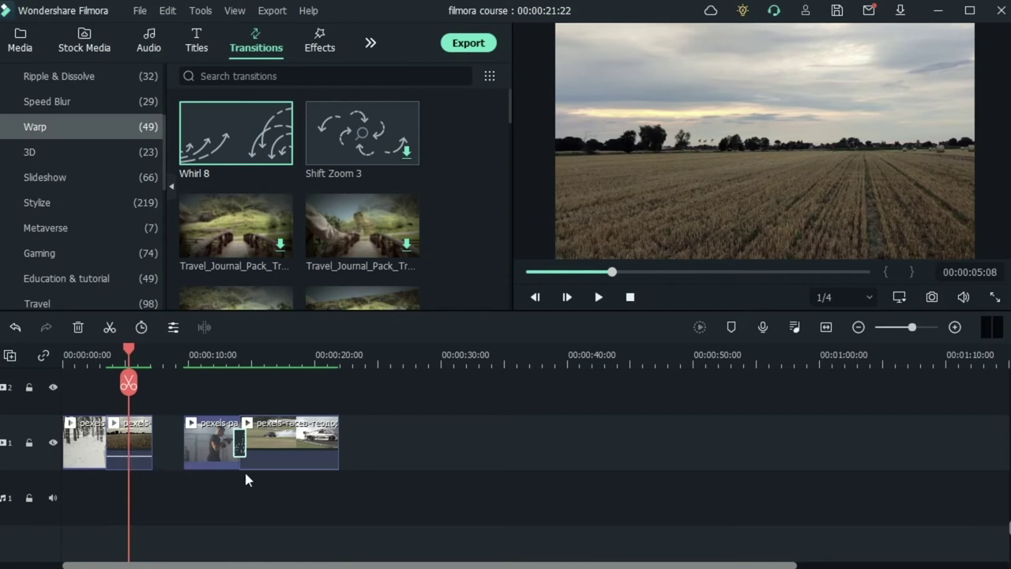
Select all clips on video track 1 and delete them to empty the timeline
left_click(396, 495)
left_click_drag(462, 479, 79, 425)
left_click(78, 327)
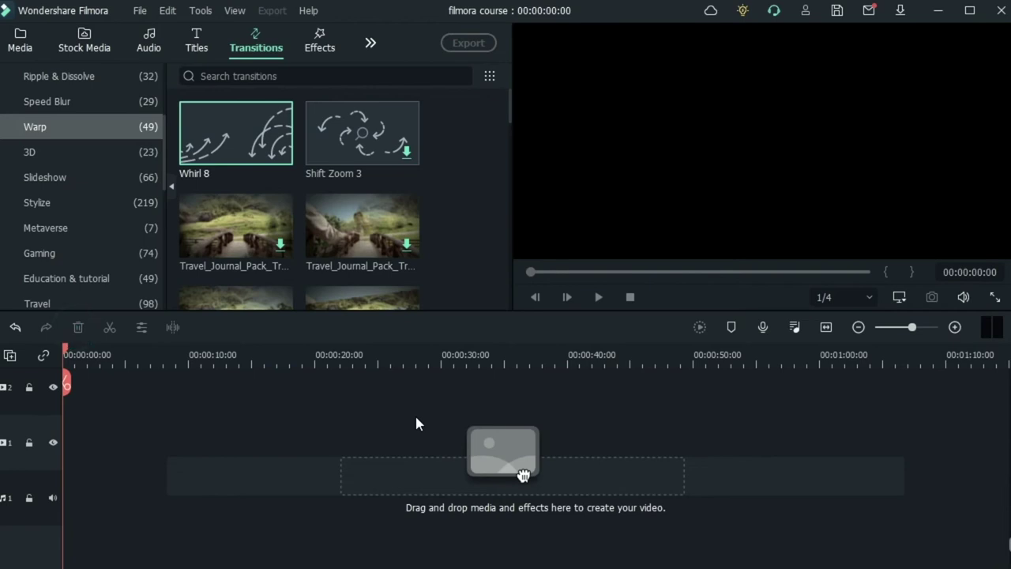
Insert the rocky coast clip production ID_5192717 at the start of video track 1 and place the playhead at 00:00:08:05
left_click(20, 40)
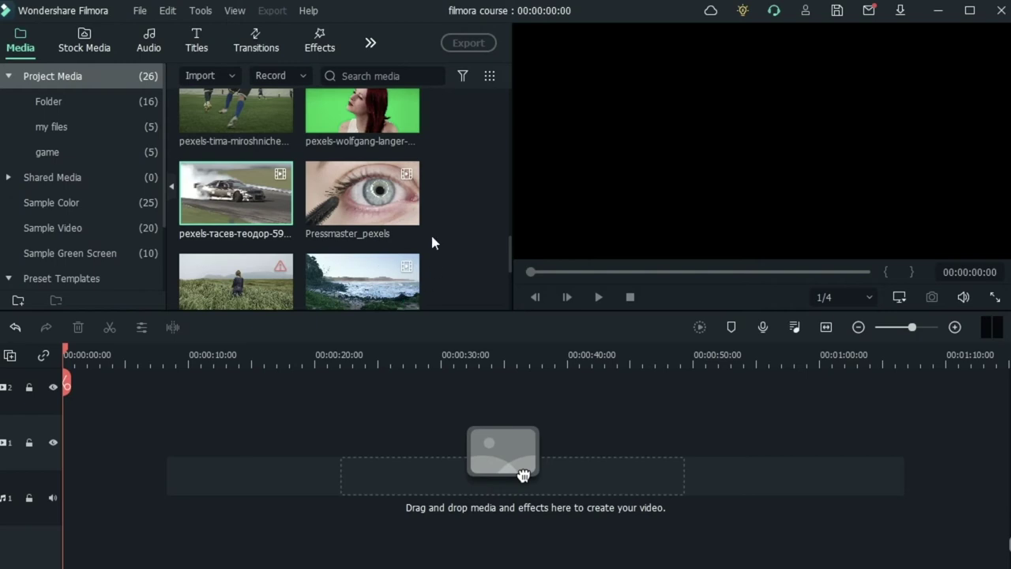
scroll(372, 245, "down", 3)
scroll(372, 249, "down", 3)
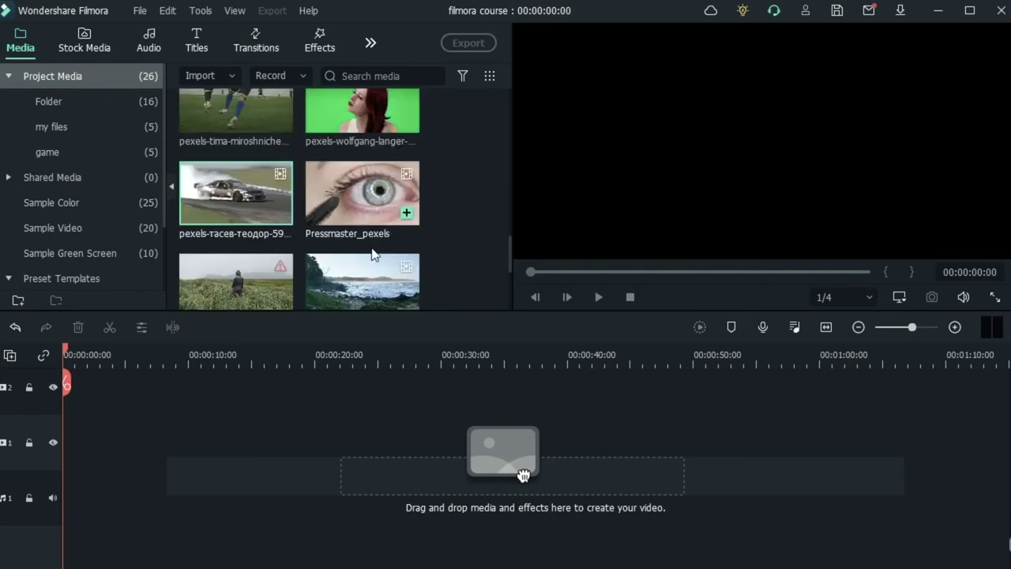
left_click_drag(408, 300, 55, 442)
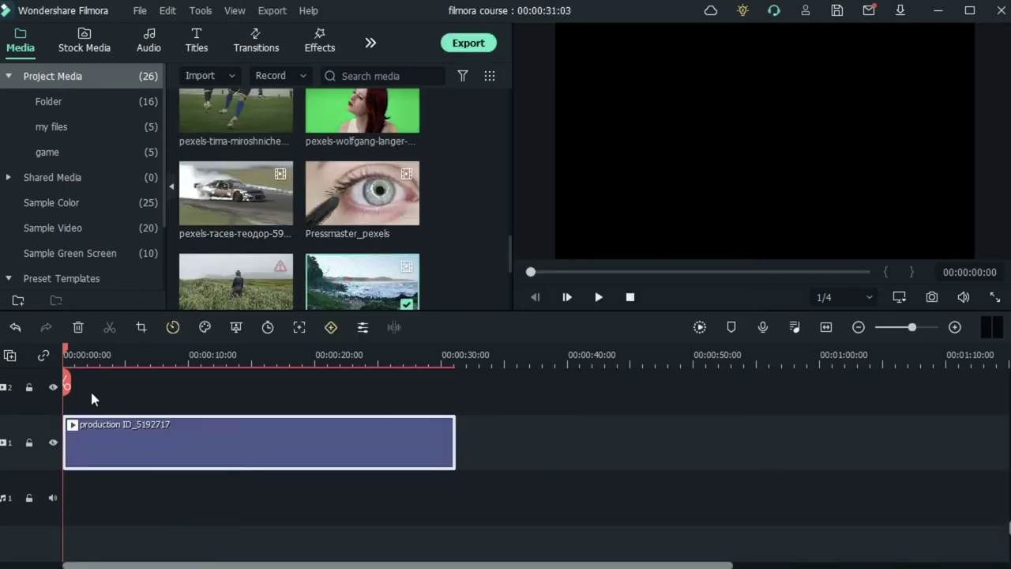
left_click_drag(66, 353, 163, 360)
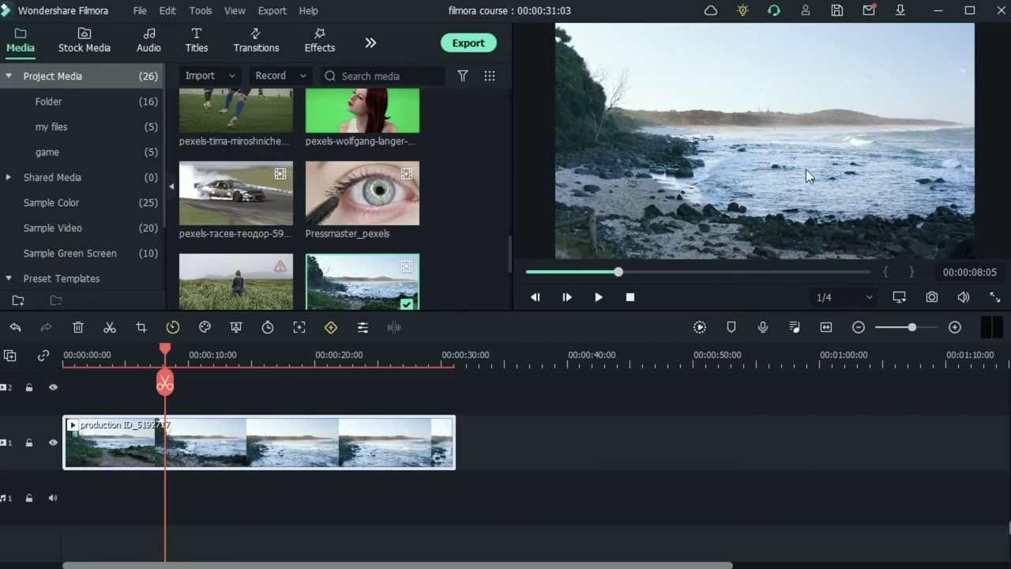
Browse the effects library's Overlay category, looking through its Frame overlays and the other effect groups
left_click(321, 49)
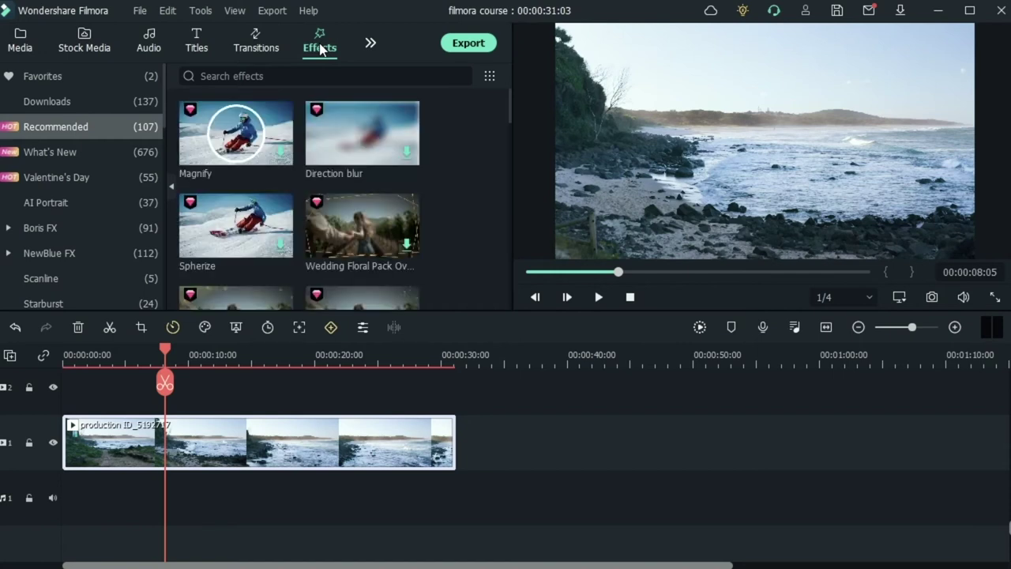
scroll(59, 253, "down", 2)
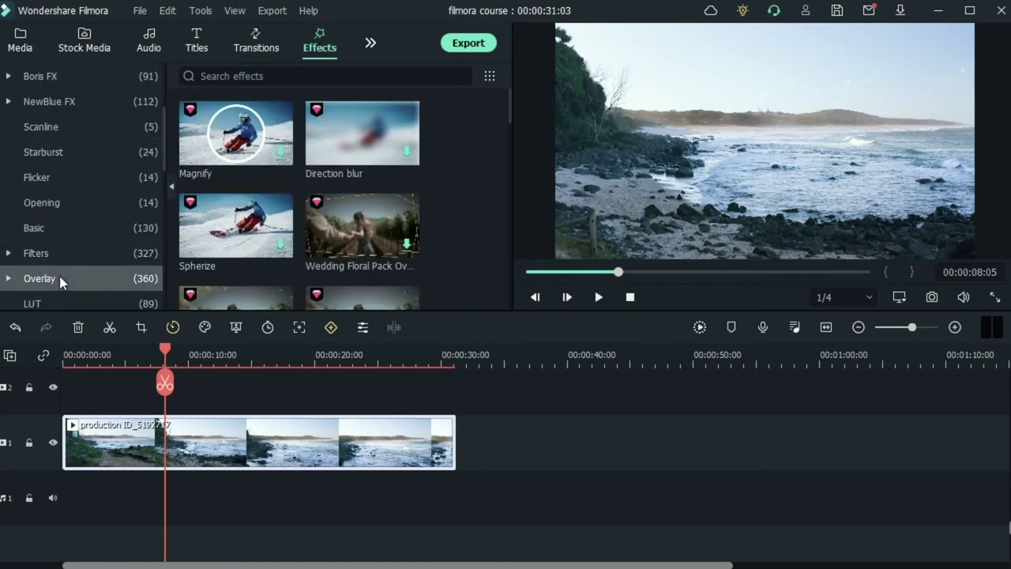
left_click(61, 279)
scroll(417, 207, "down", 10)
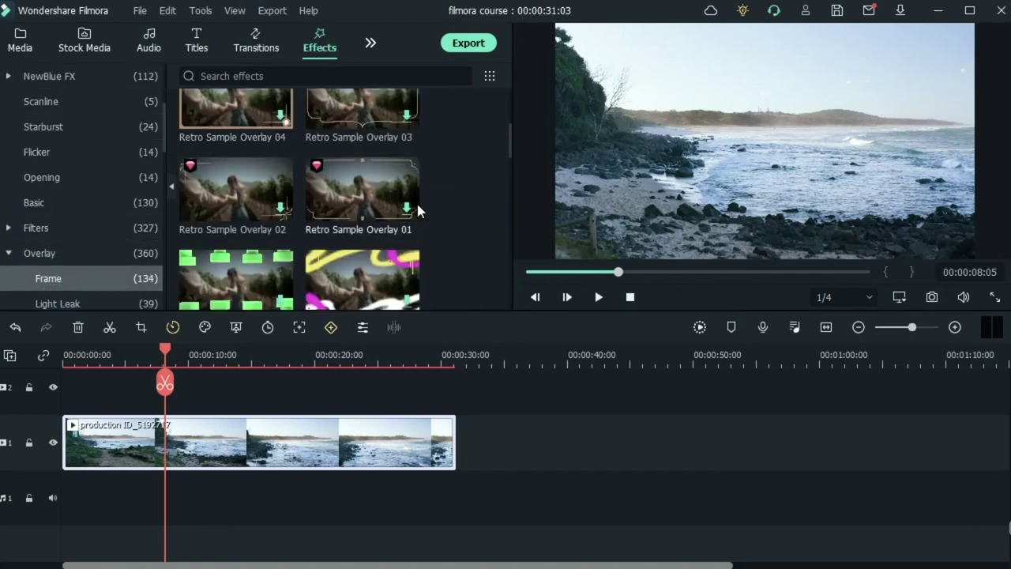
scroll(61, 237, "down", 2)
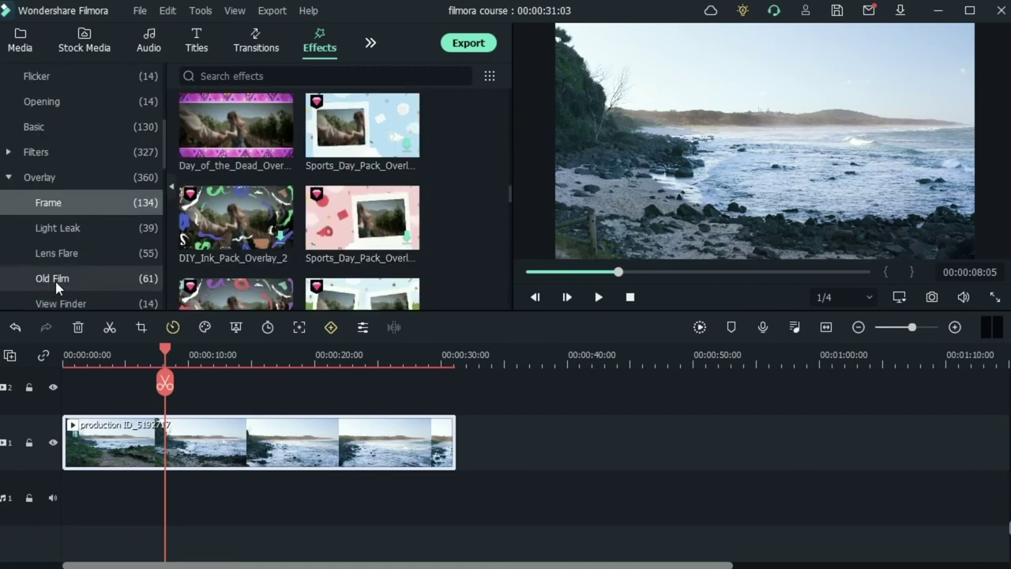
left_click(67, 152)
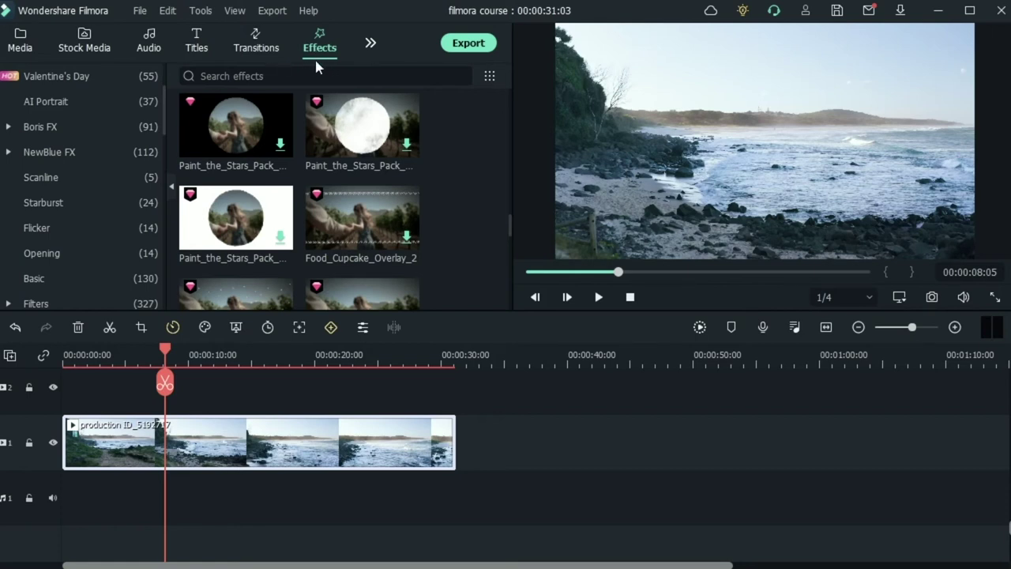
Browse the Elements library, including the Sticker and VFX categories and the Fire group
left_click(371, 43)
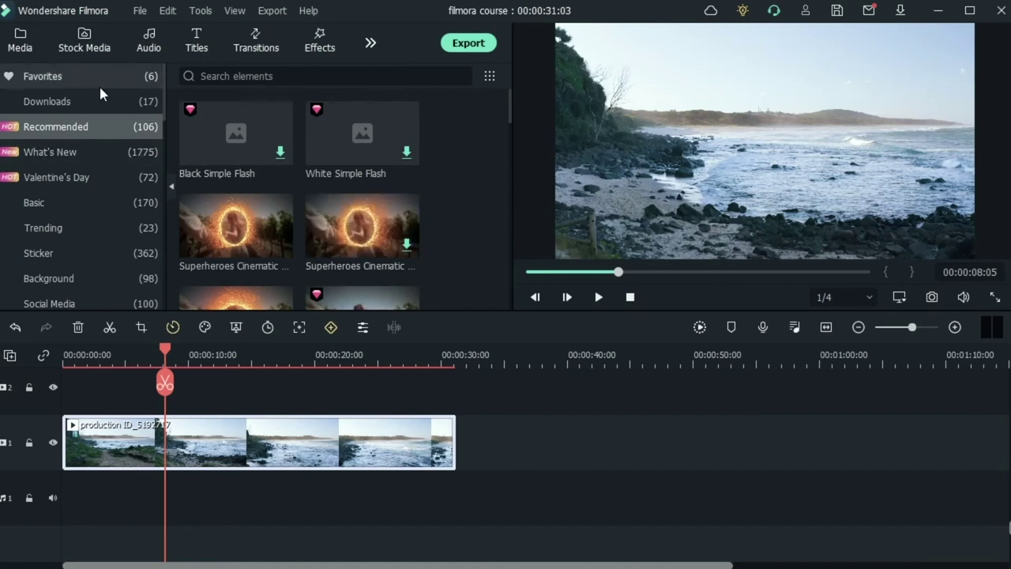
scroll(71, 196, "down", 1)
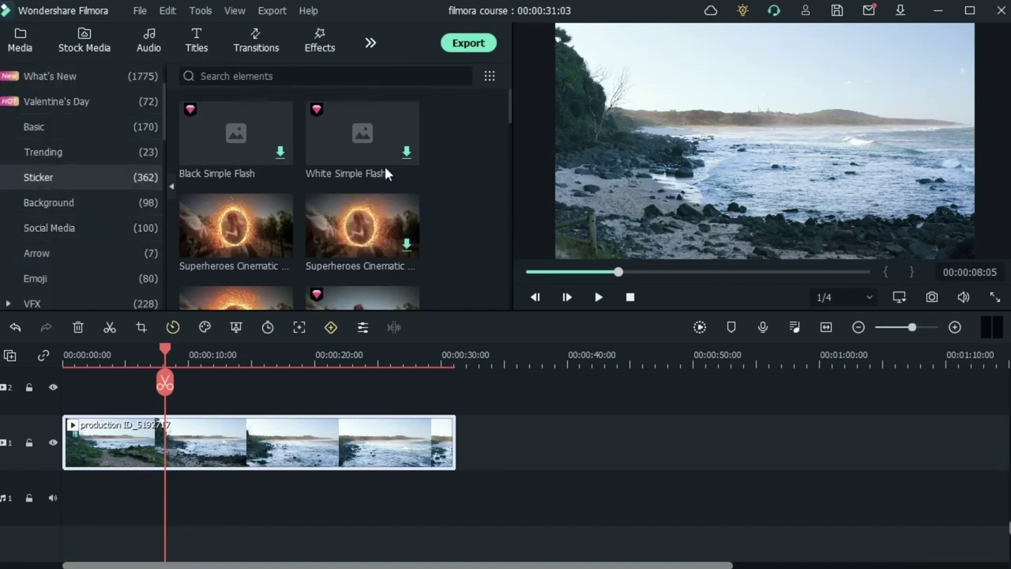
left_click(370, 44)
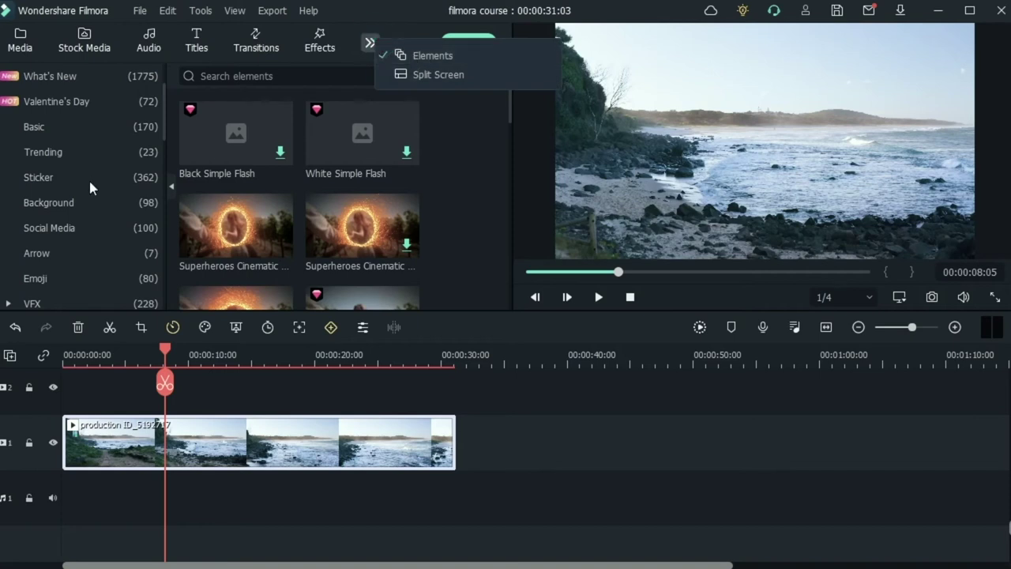
left_click(48, 304)
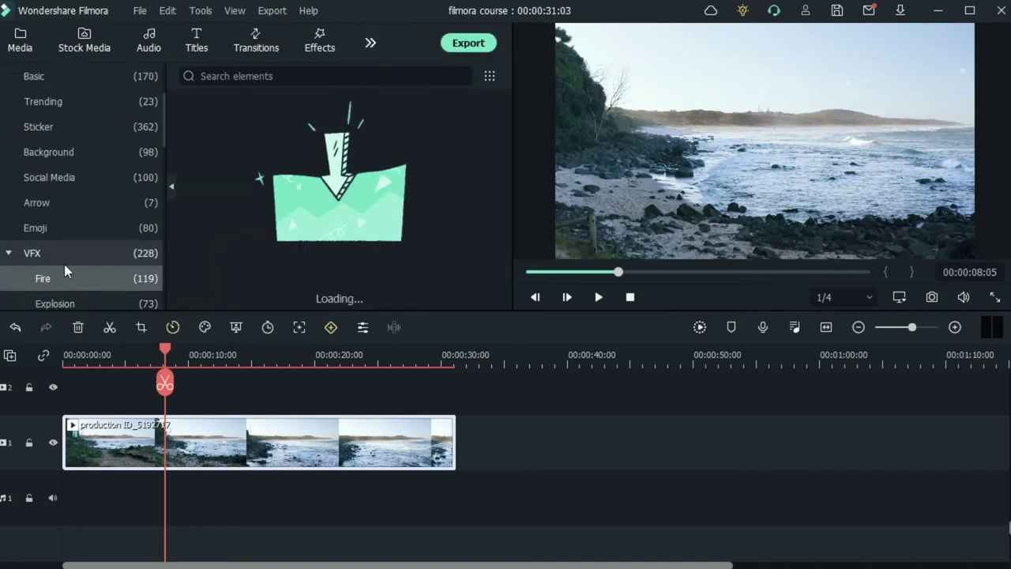
scroll(79, 252, "down", 1)
left_click(75, 228)
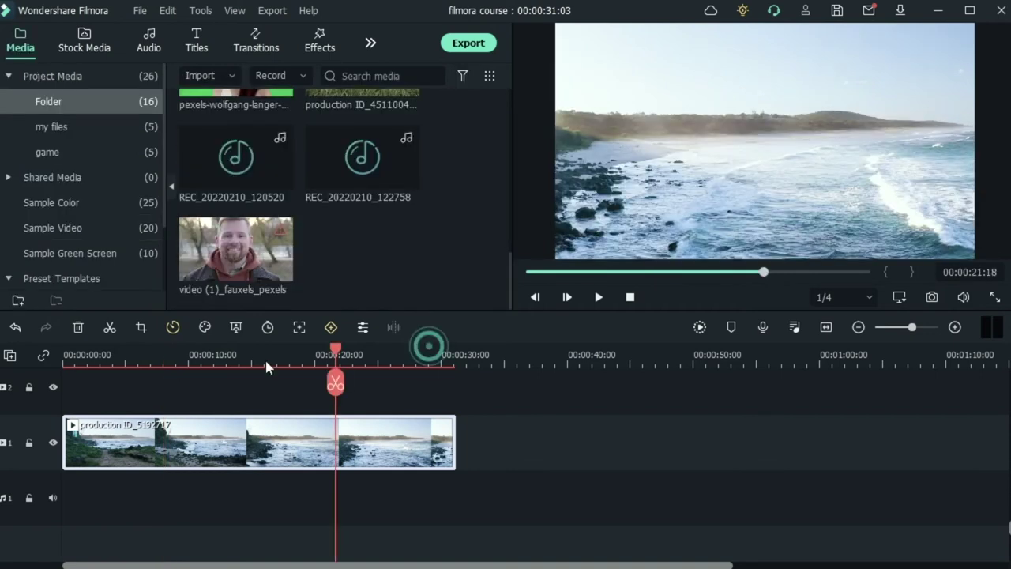
Scrub through the rocky coast clip to 00:00:27:21
left_click(215, 366)
left_click_drag(222, 367, 422, 362)
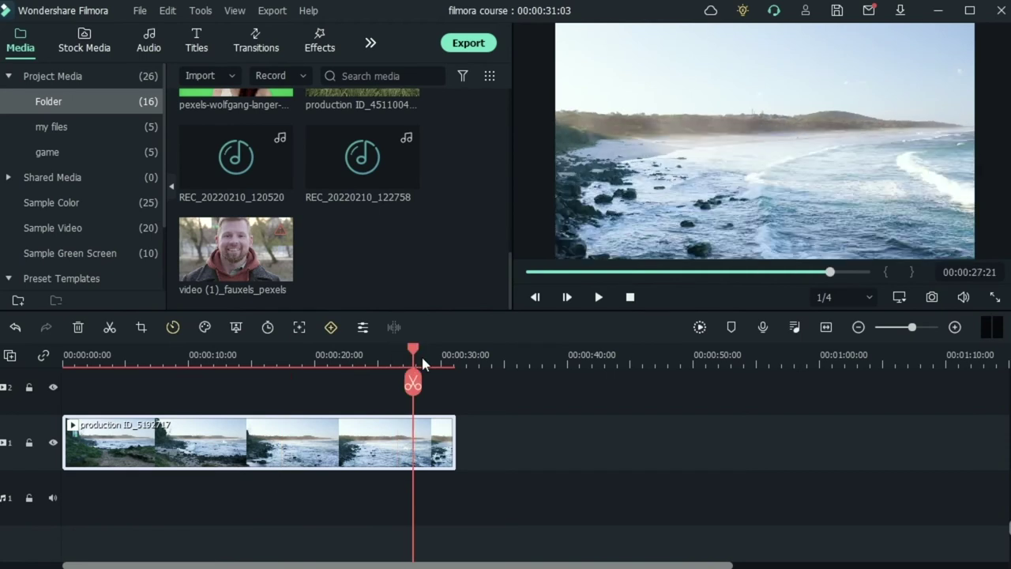
Download the basic Split Screen 18 layout and place it on video track 1 after the rocky coast clip, at about 00:00:33:12
left_click(422, 362)
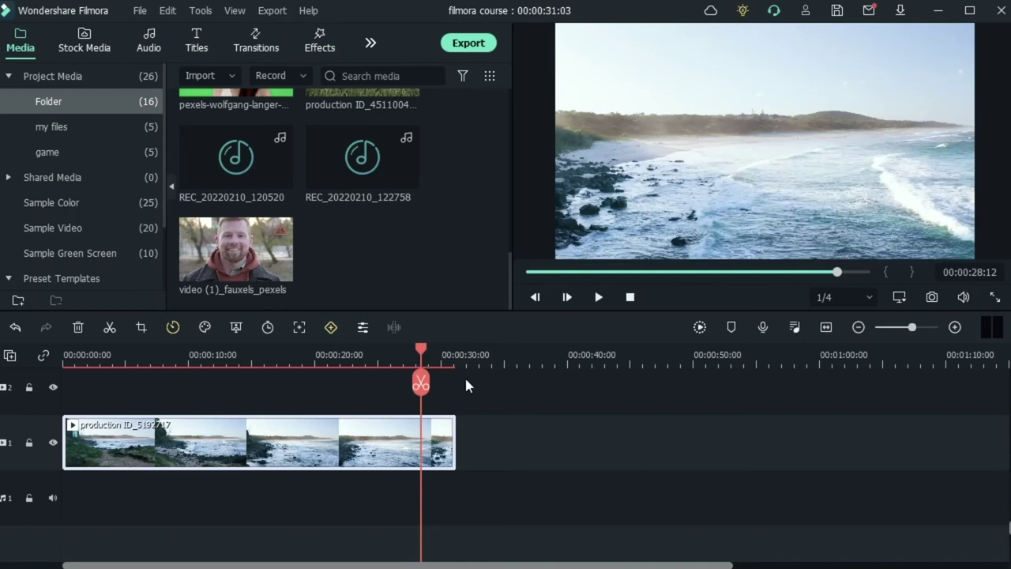
mouse_move(423, 353)
left_mouse_down()
mouse_move(448, 354)
mouse_move(425, 354)
left_mouse_up()
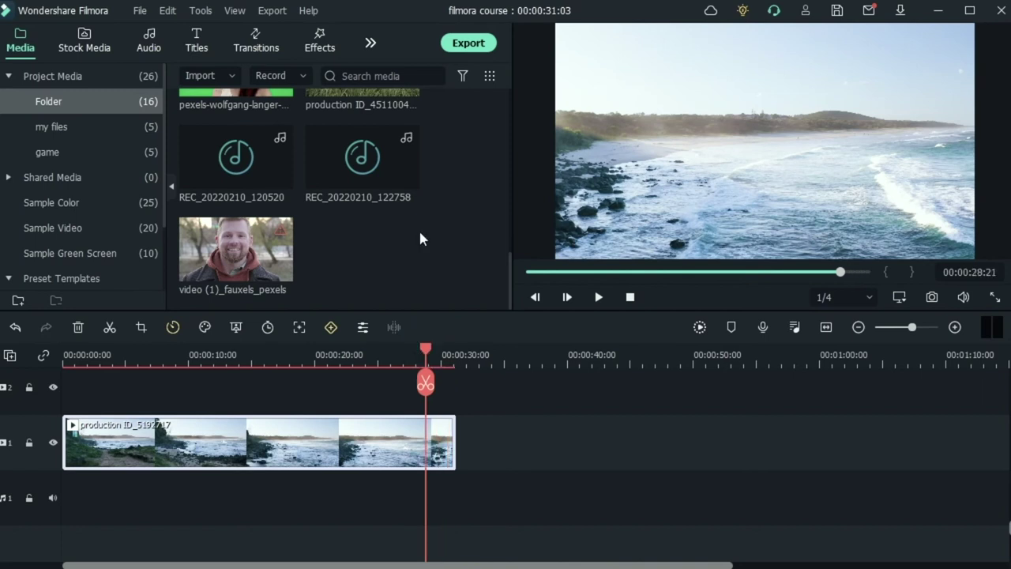
left_click(370, 43)
left_click(452, 86)
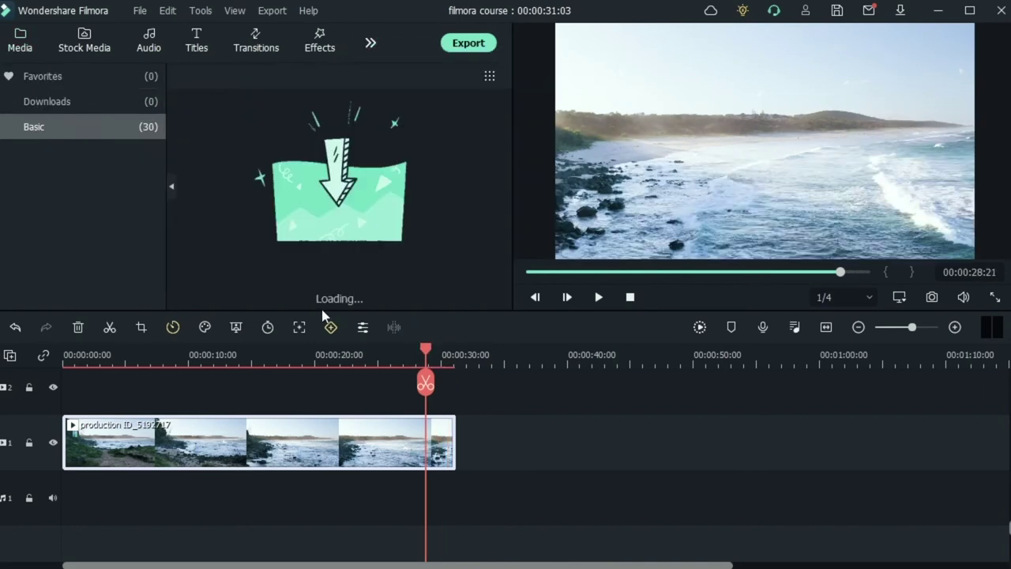
mouse_move(245, 162)
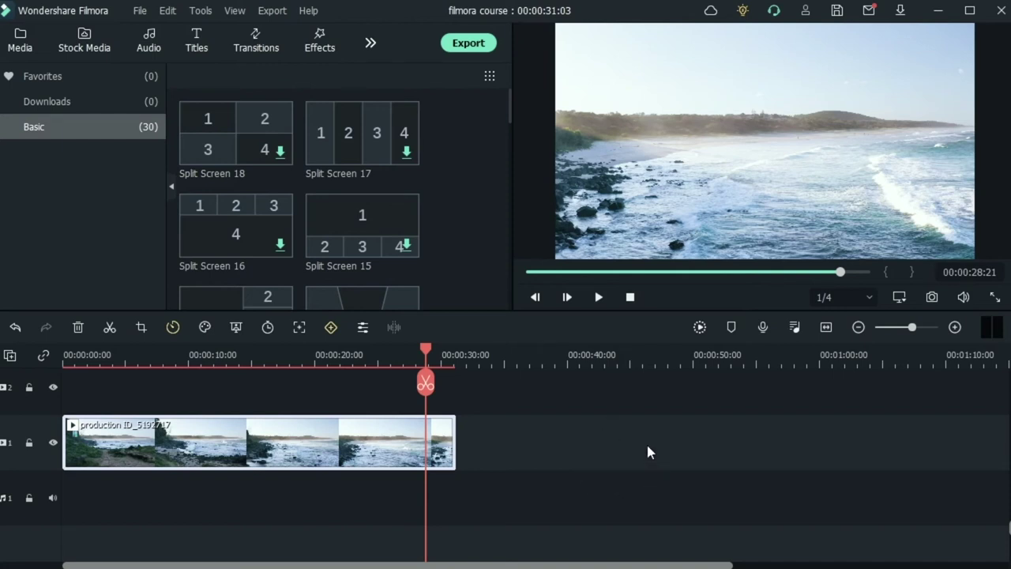
mouse_move(203, 124)
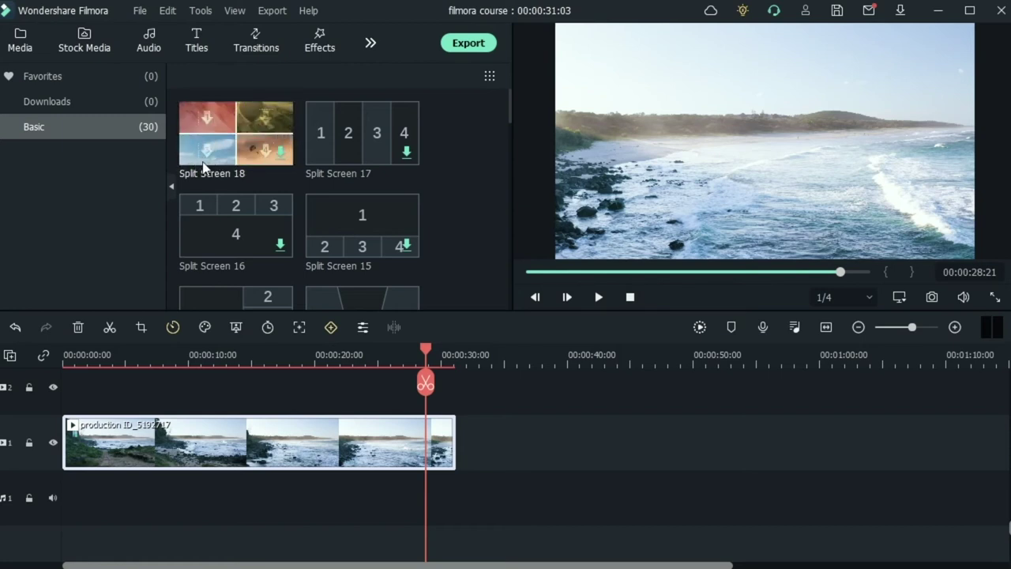
left_click(279, 152)
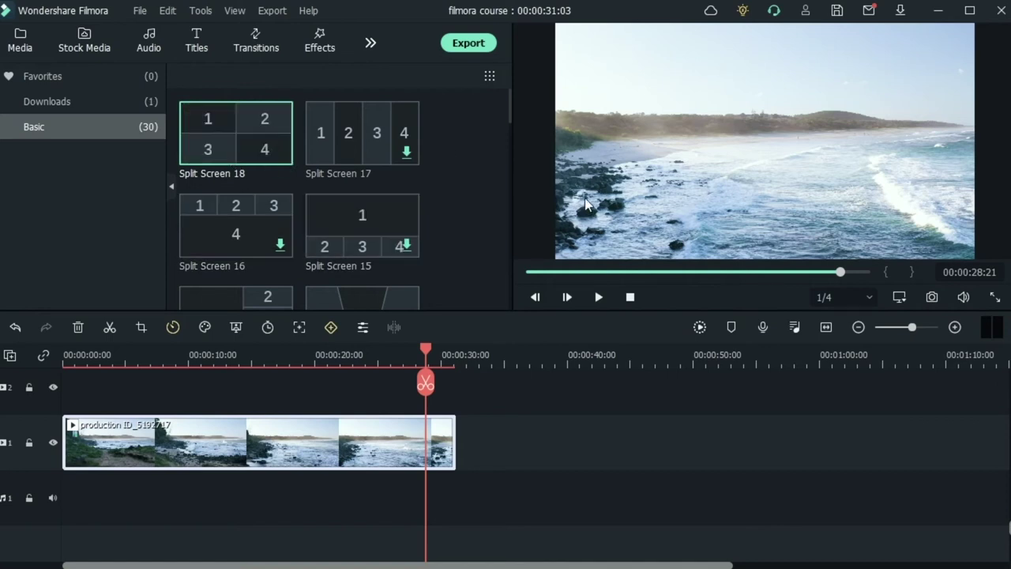
left_click_drag(208, 129, 490, 451)
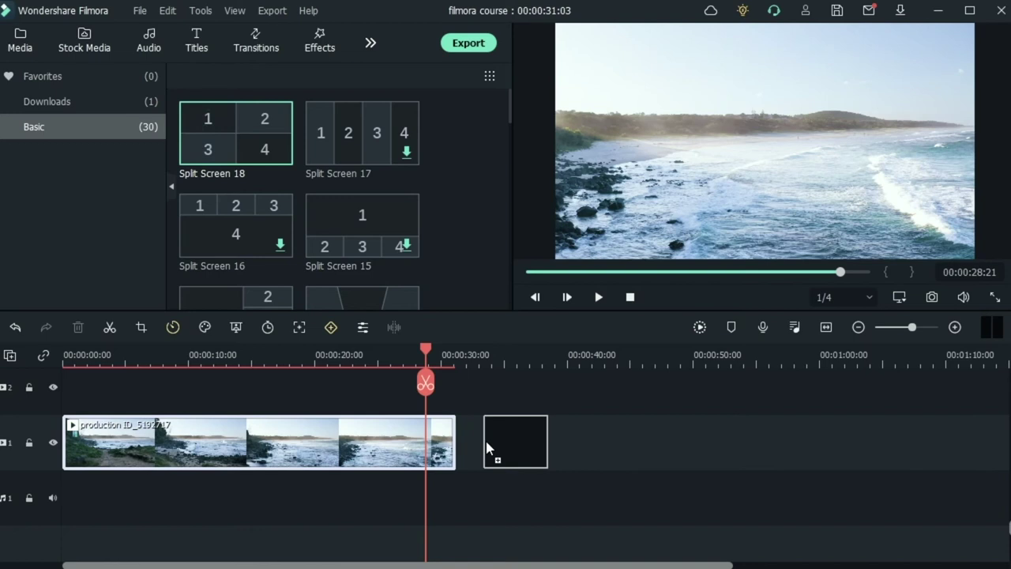
Fill area 1 of the split screen with the aerial beach couple clip and area 2 with the snowy forest clip from Folder
double_click(536, 466)
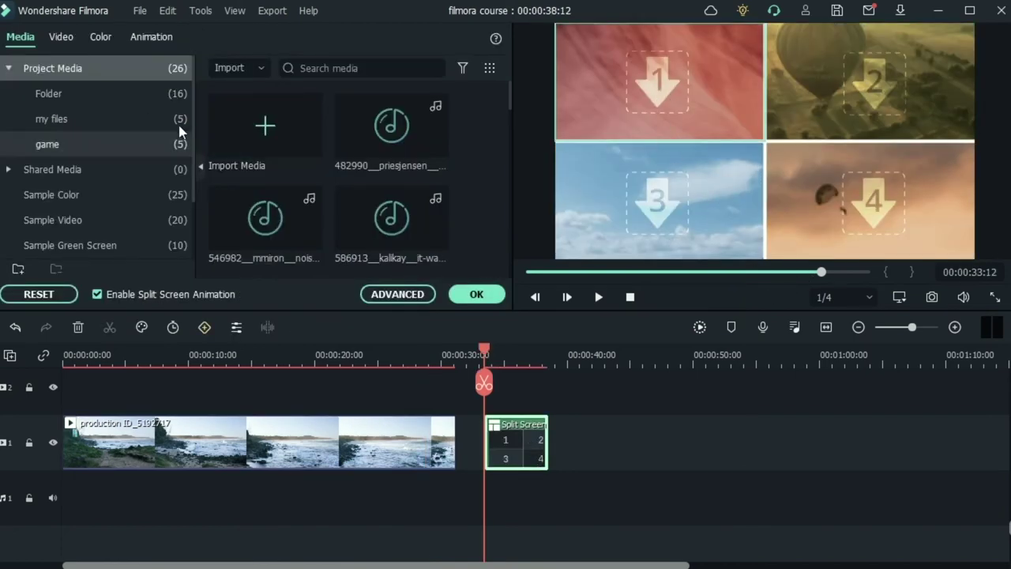
left_click(150, 94)
scroll(418, 182, "down", 3)
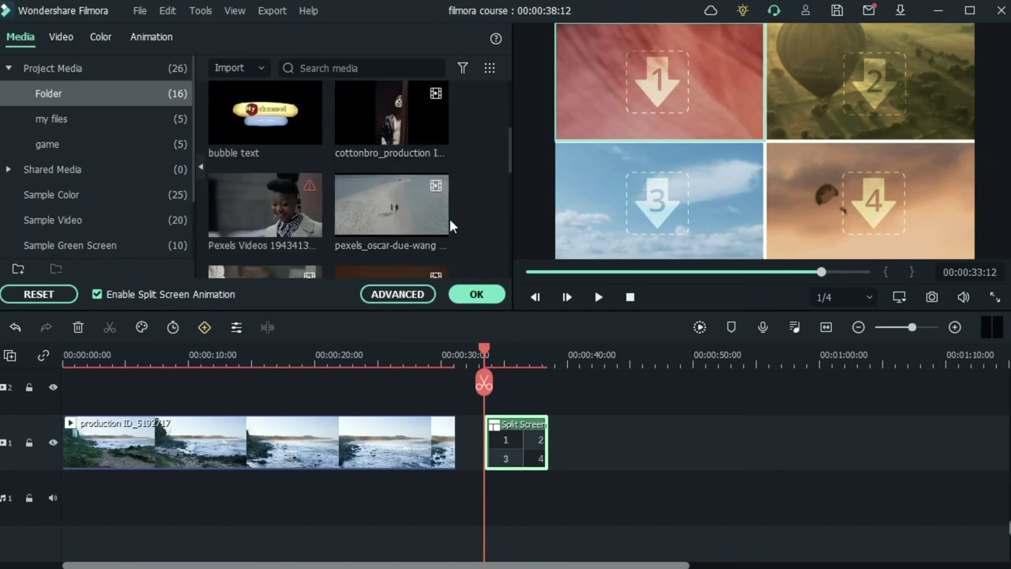
left_click_drag(397, 198, 668, 45)
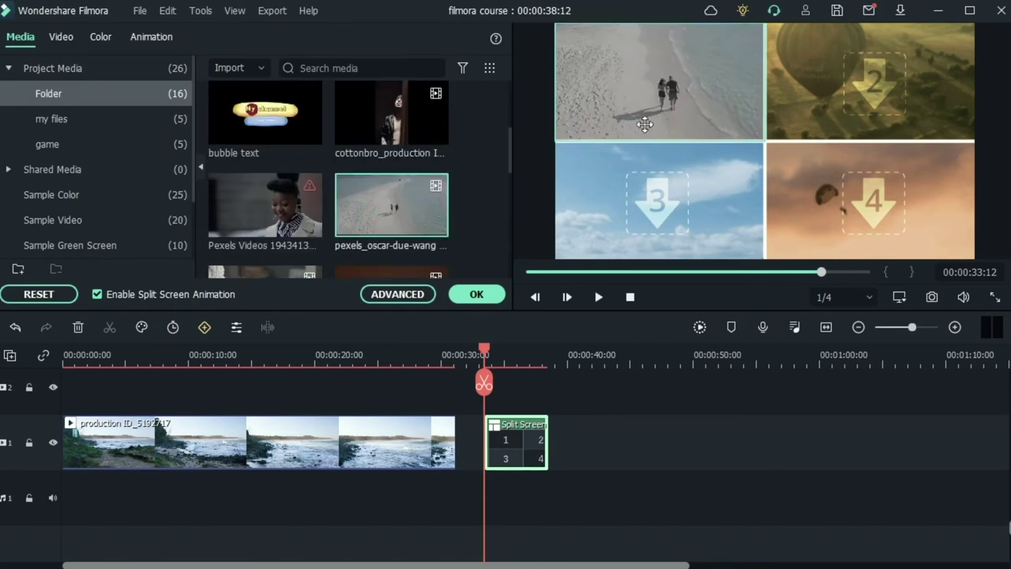
scroll(395, 197, "down", 3)
left_click_drag(269, 207, 874, 83)
Fill area 3 with the sunset field clip and area 4 with production ID_5192717 from my files, and apply the split screen
scroll(348, 148, "down", 3)
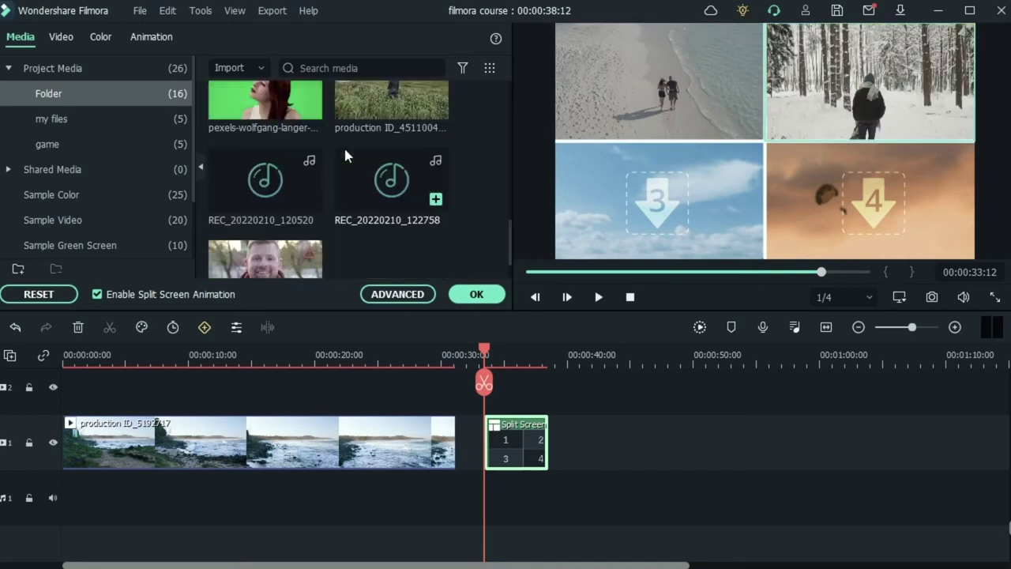
scroll(371, 158, "up", 3)
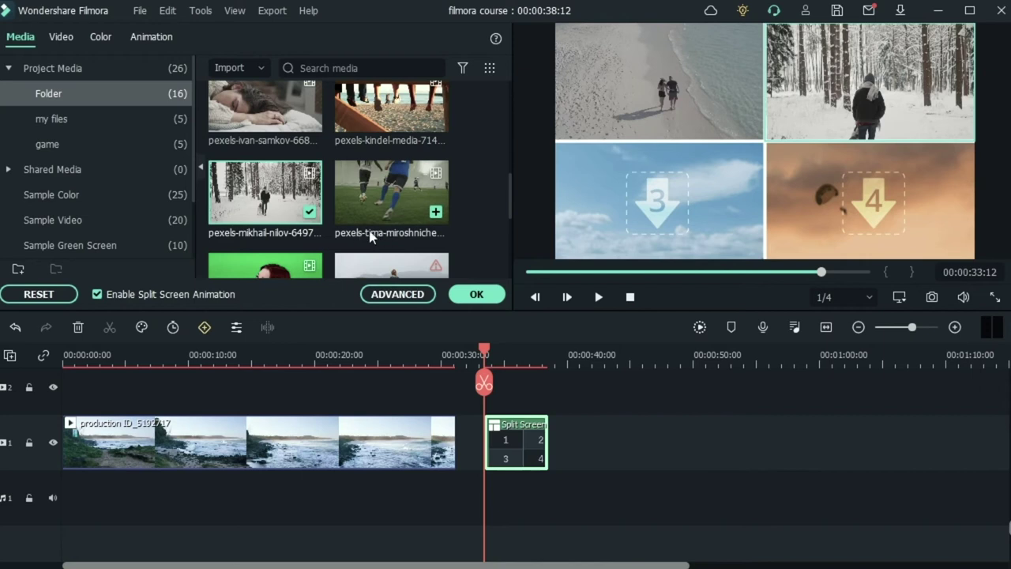
scroll(373, 225, "up", 3)
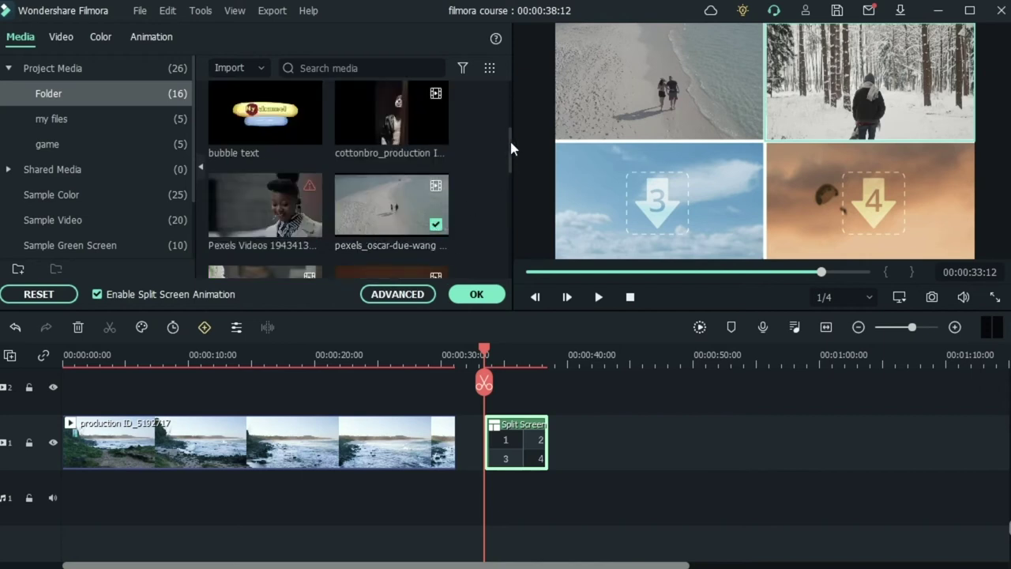
left_click(147, 114)
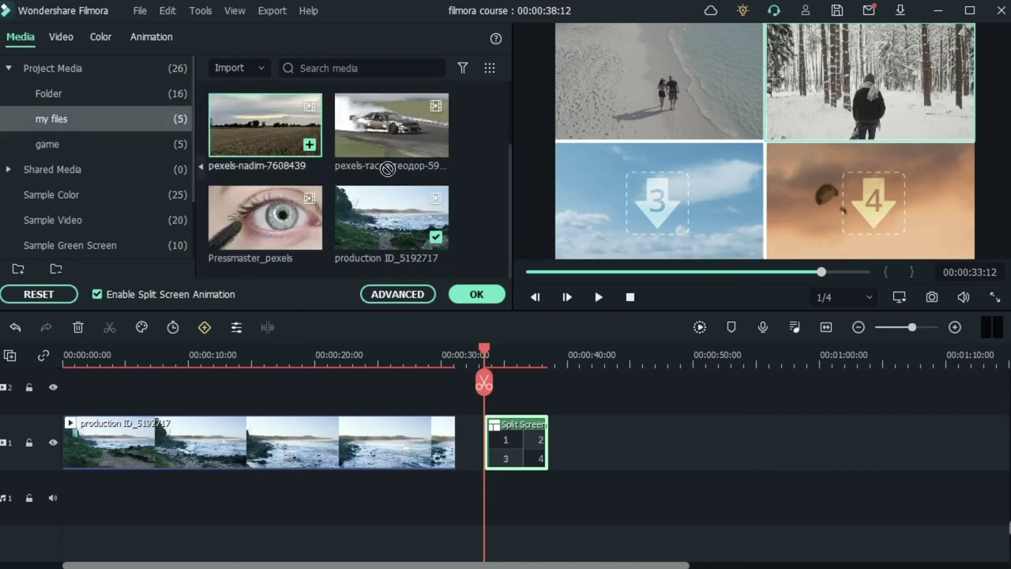
left_click(644, 185)
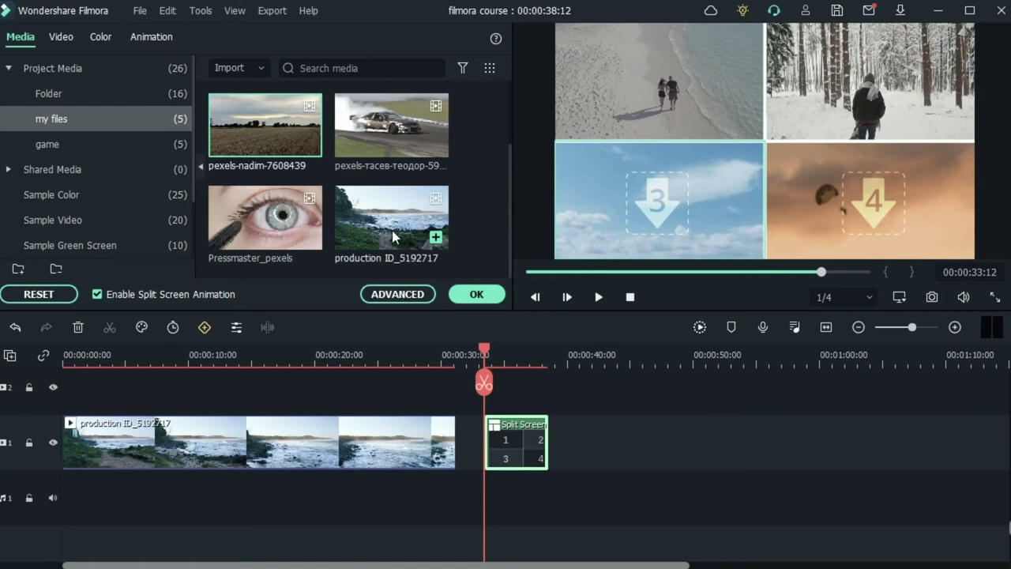
left_click(848, 200)
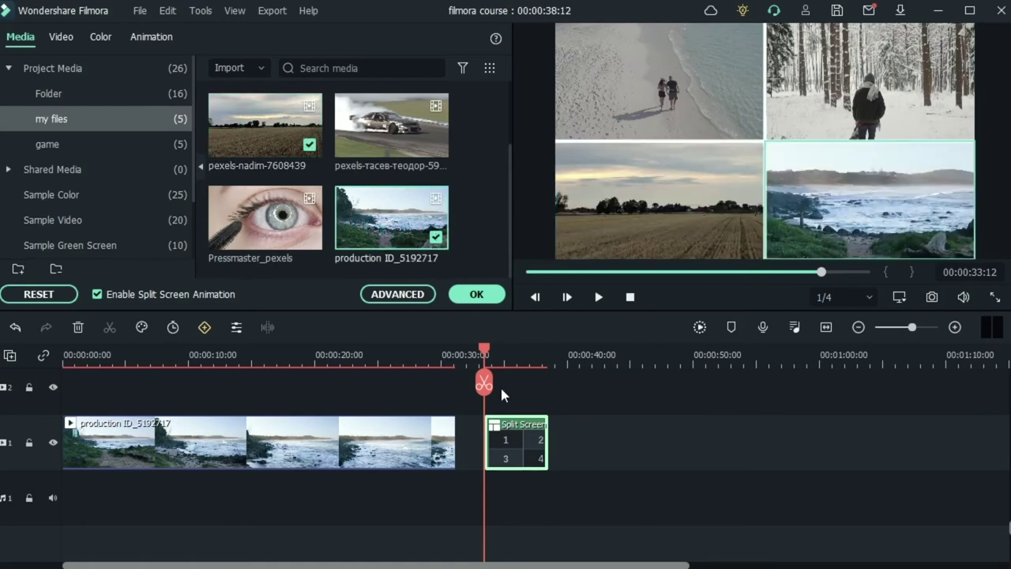
left_click(464, 294)
Delete the rocky coast clip and move the split screen clip to the start of video track 1
left_click(384, 450)
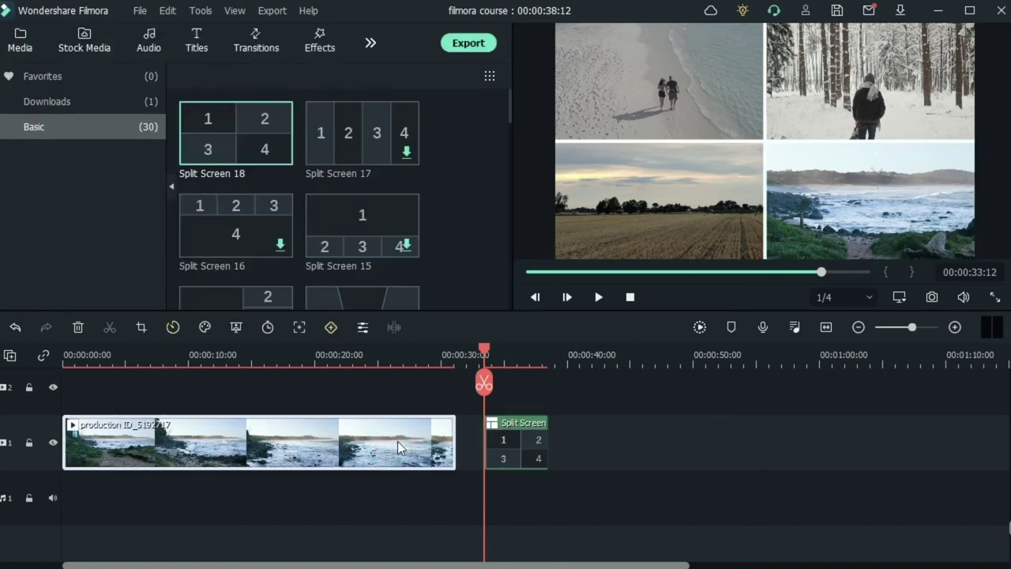
key("Delete")
left_click_drag(108, 444, 78, 445)
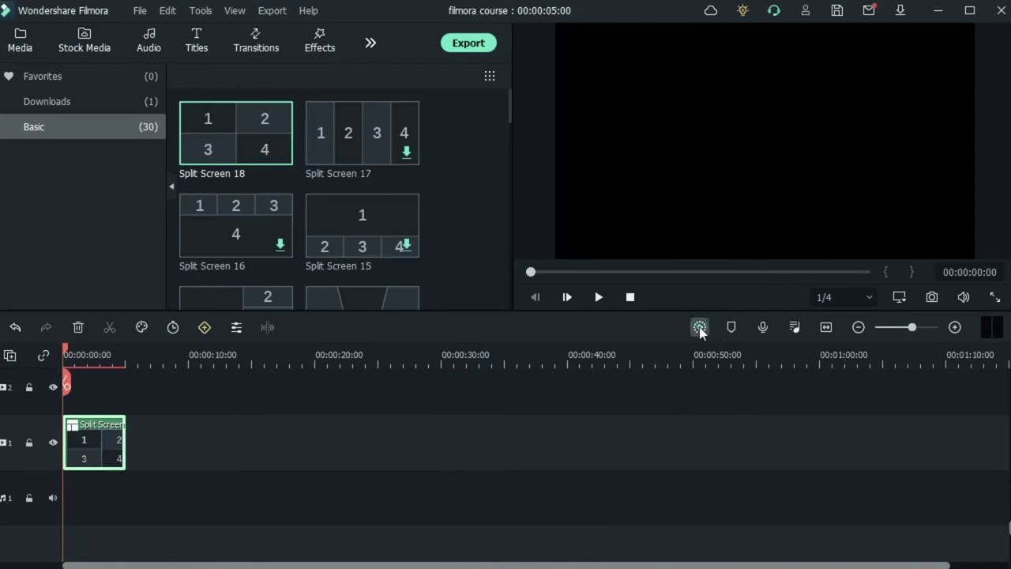
Play back the split screen and extend its clip on the timeline to end at 00:00:33:03
left_click(599, 299)
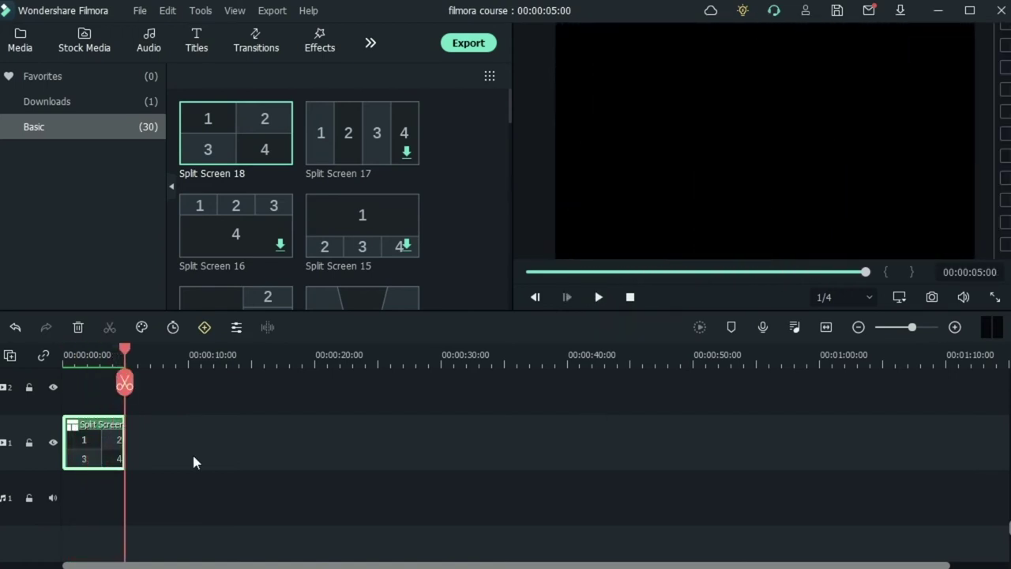
left_click_drag(124, 348, 94, 354)
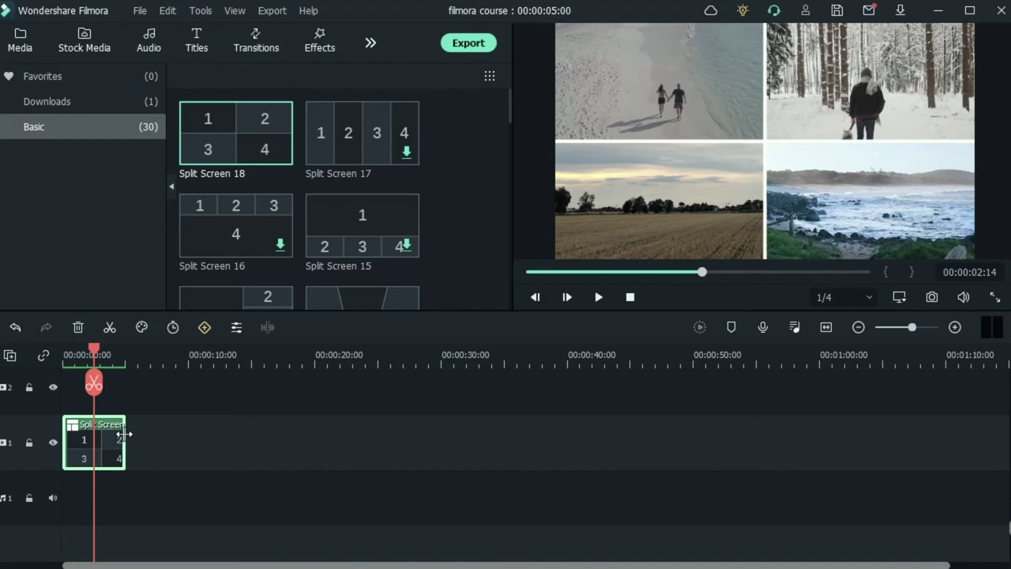
left_click_drag(124, 439, 481, 417)
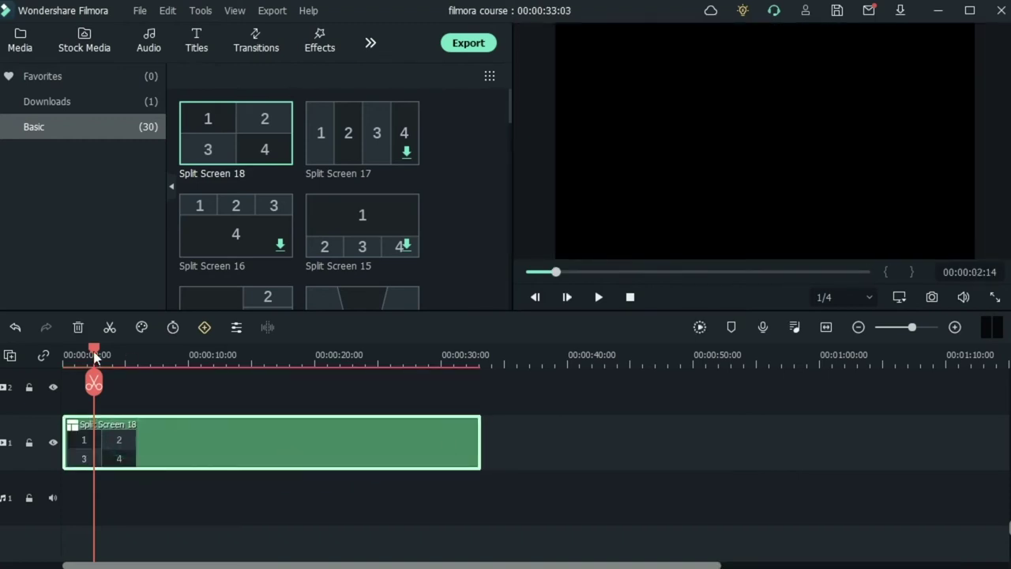
left_click_drag(94, 349, 244, 348)
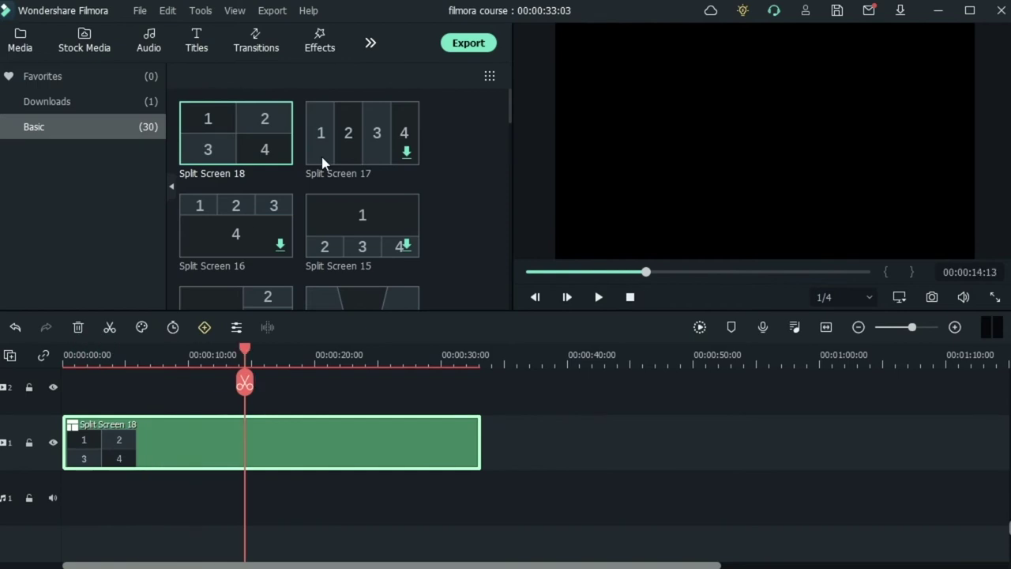
mouse_move(322, 163)
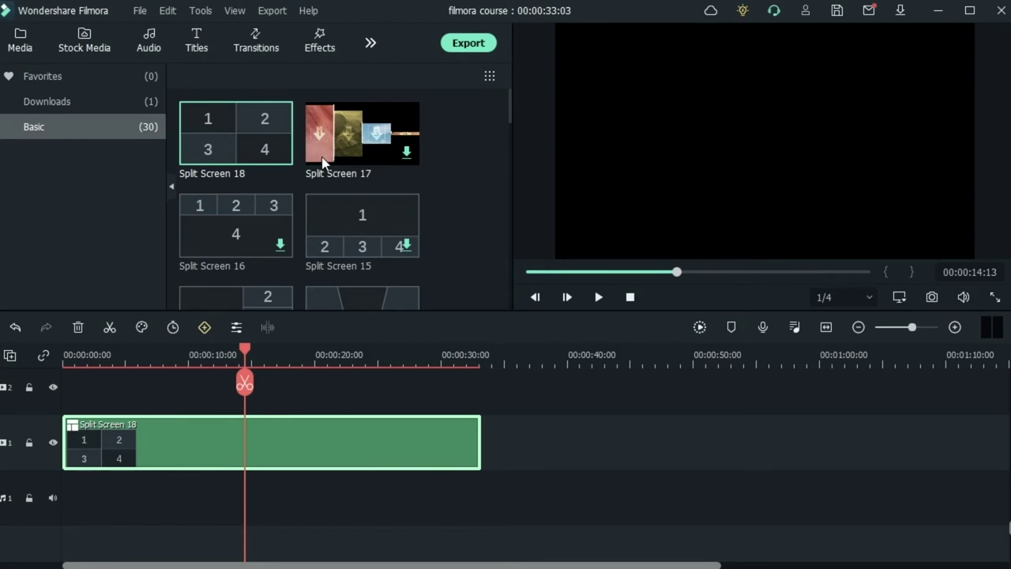
Delete the split screen clip from video track 1 and move the playhead near the end of the rocky coast clip
left_click(78, 327)
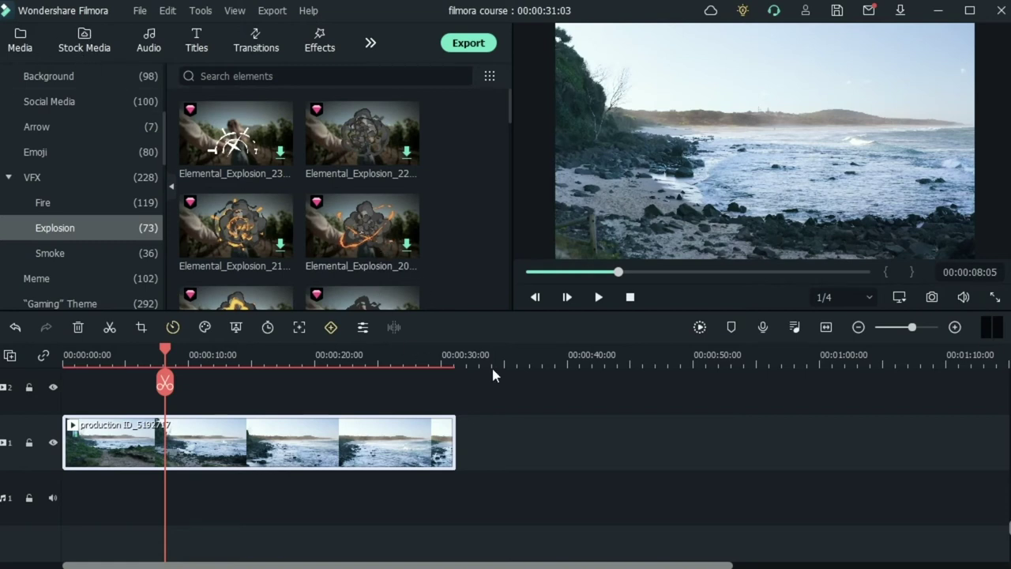
left_click(429, 360)
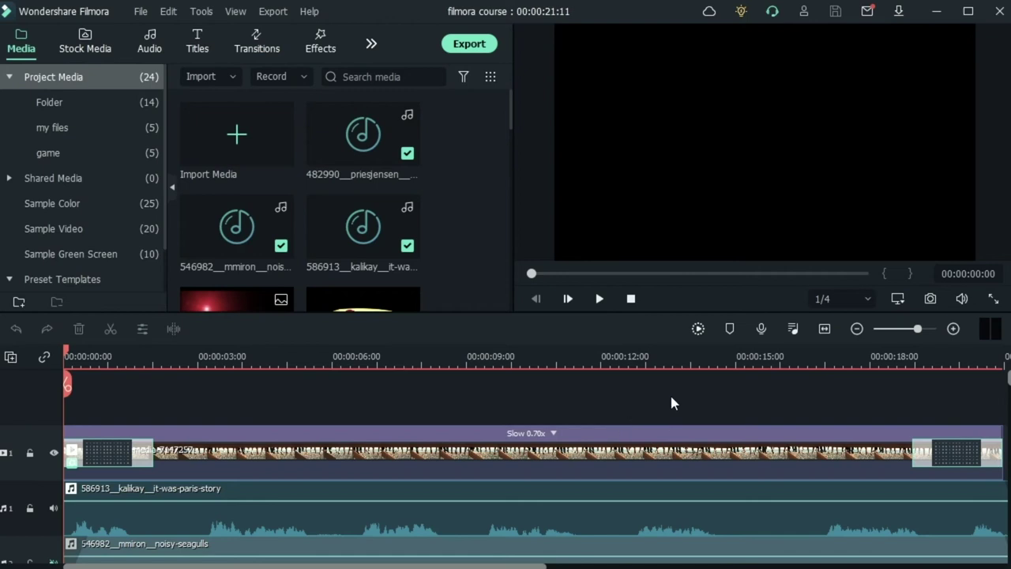
Unmute audio tracks 2, 3 and 4, which hold the noisy seagulls, café ambience and Wind By The Sea sounds
scroll(669, 404, "down", 3)
scroll(670, 408, "up", 3)
left_click(858, 329)
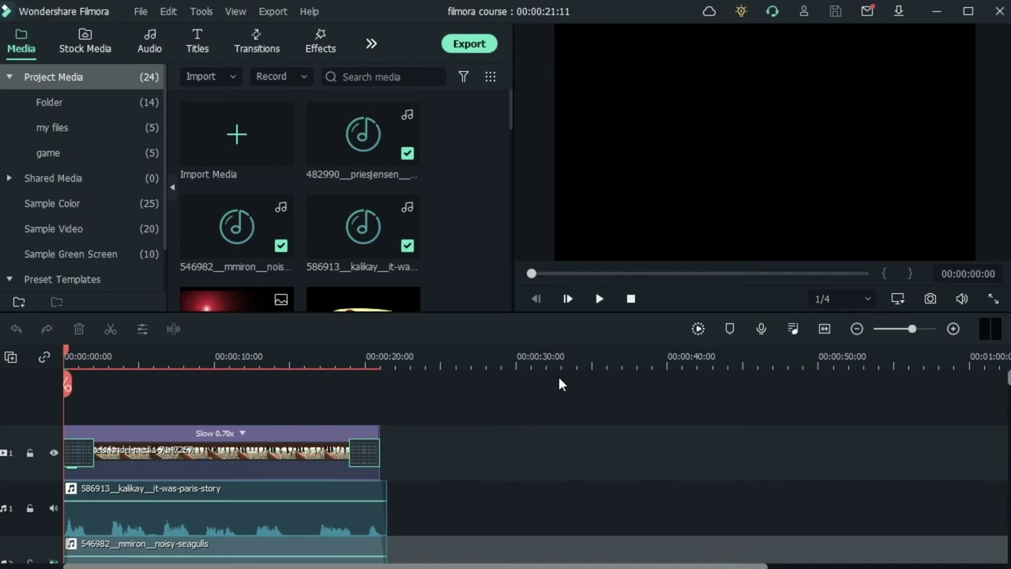
scroll(553, 383, "down", 3)
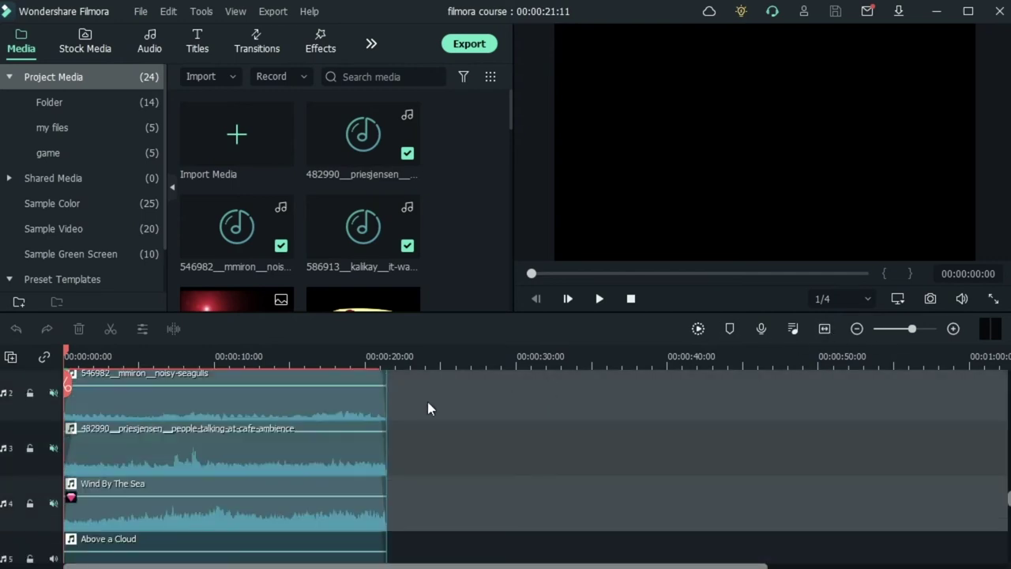
left_click(53, 503)
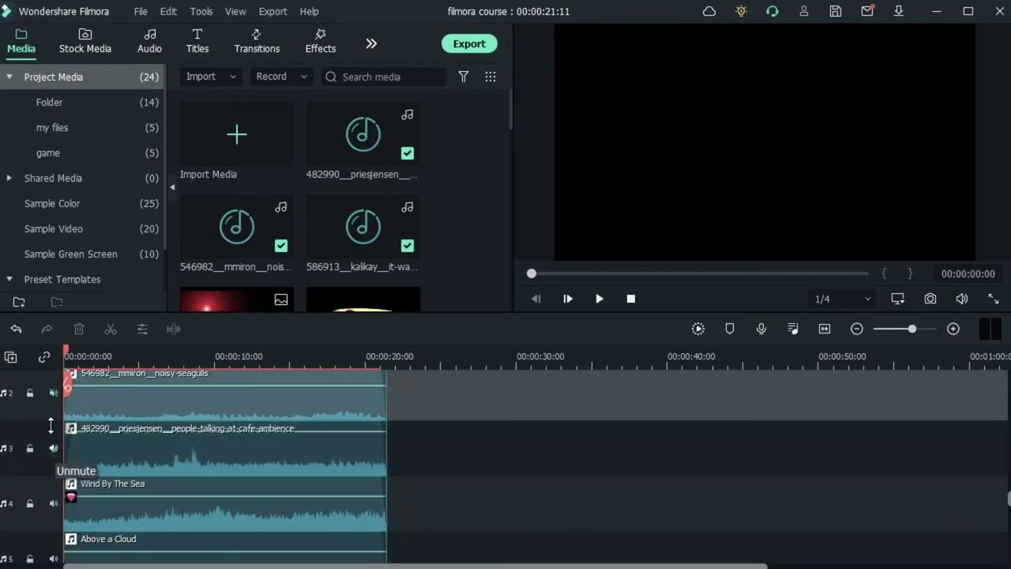
left_click(53, 448)
left_click(52, 393)
scroll(530, 466, "up", 3)
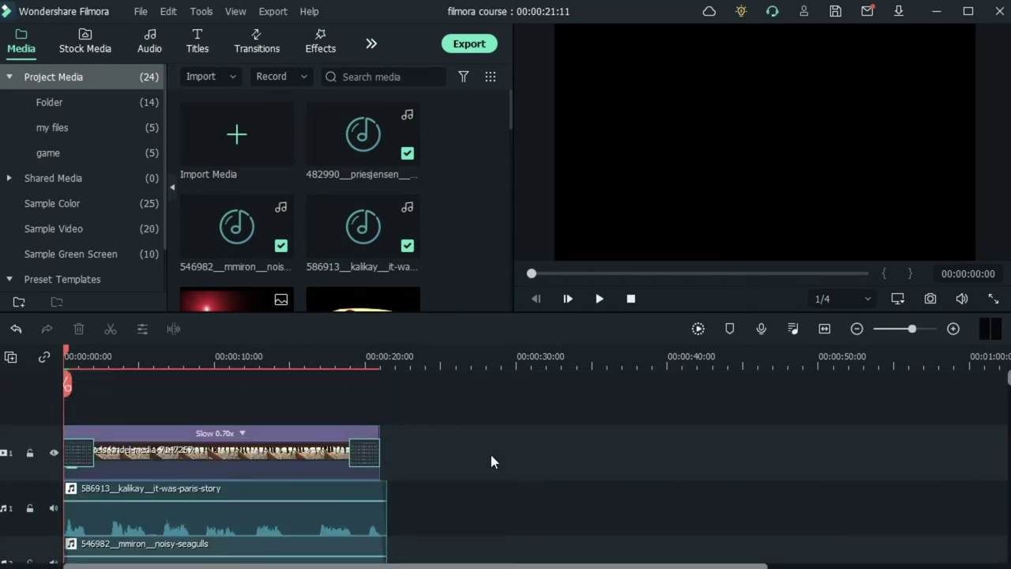
Look through the audio tracks and examine their volume and pan settings in the Audio Mixer, leaving them unchanged
scroll(227, 472, "down", 1)
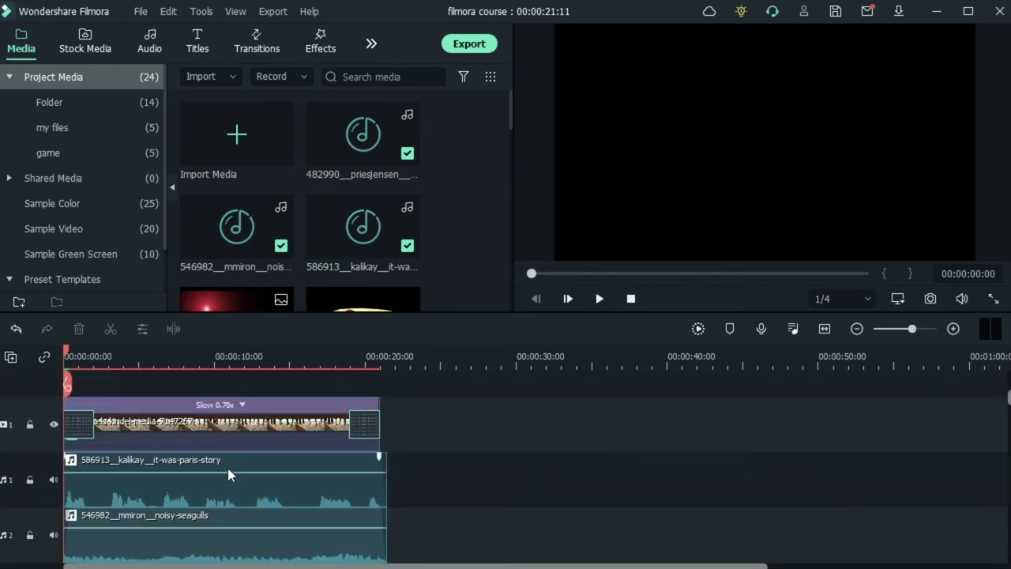
scroll(221, 468, "down", 5)
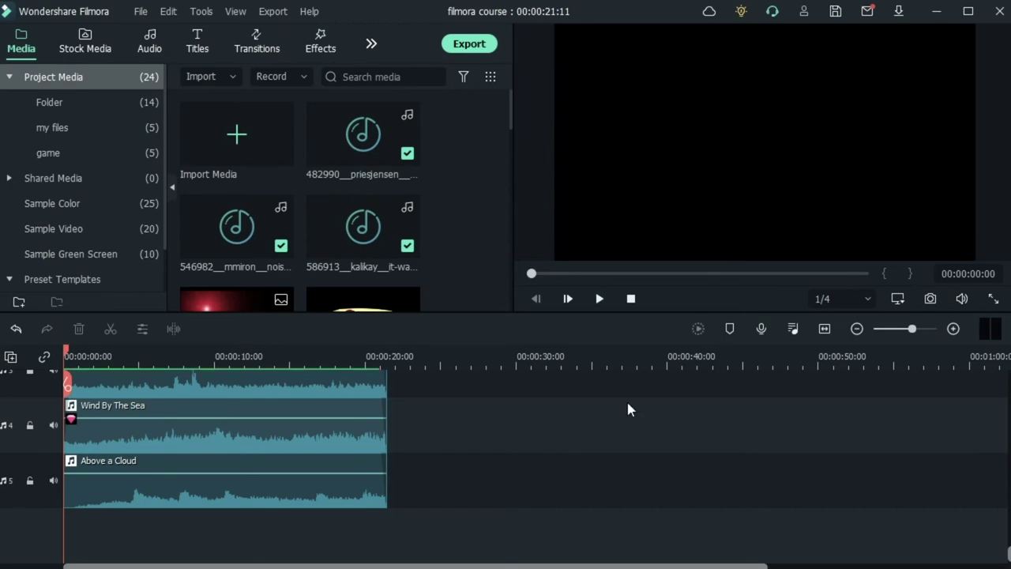
left_click(791, 338)
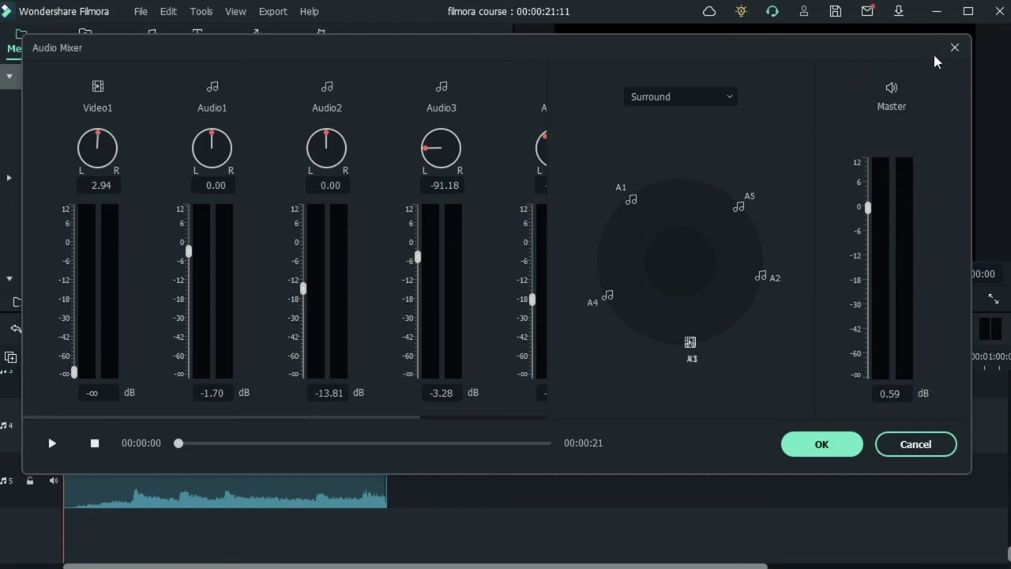
left_click(954, 47)
Examine the fade, pitch, equalizer and denoise settings of the Above a Cloud clip on audio track 5
left_click(298, 493)
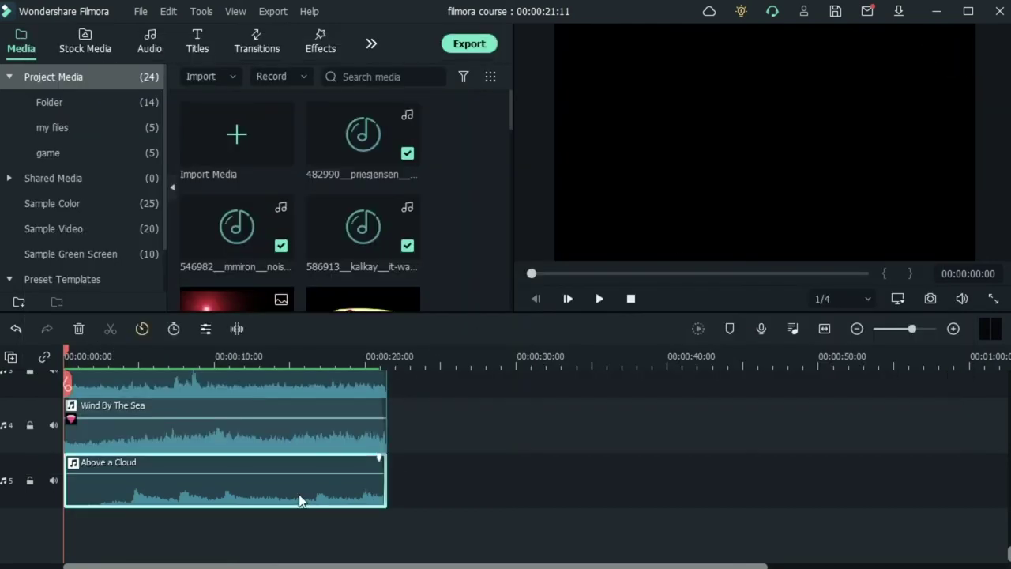
left_click(207, 330)
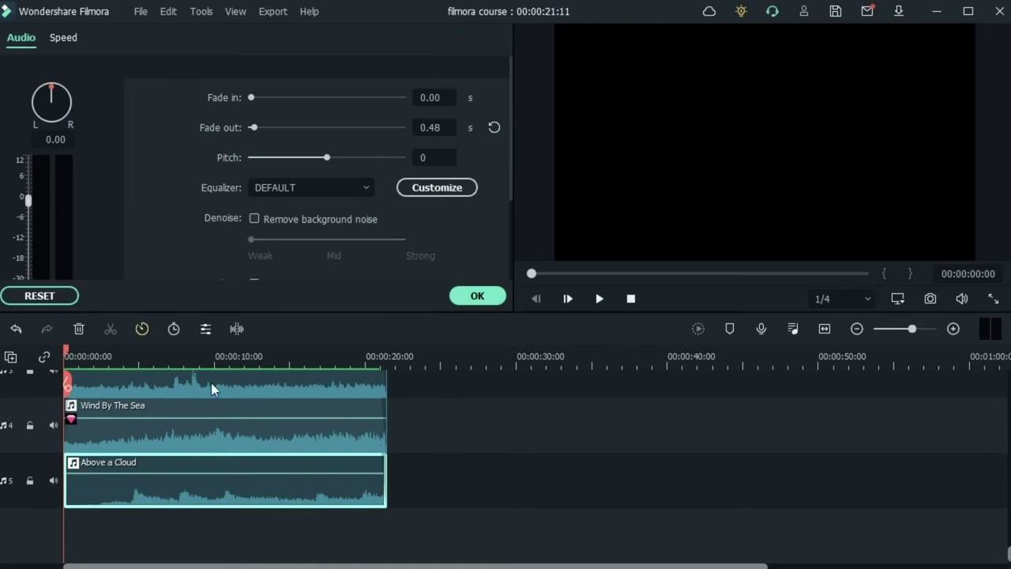
scroll(127, 434, "up", 5)
left_click(468, 299)
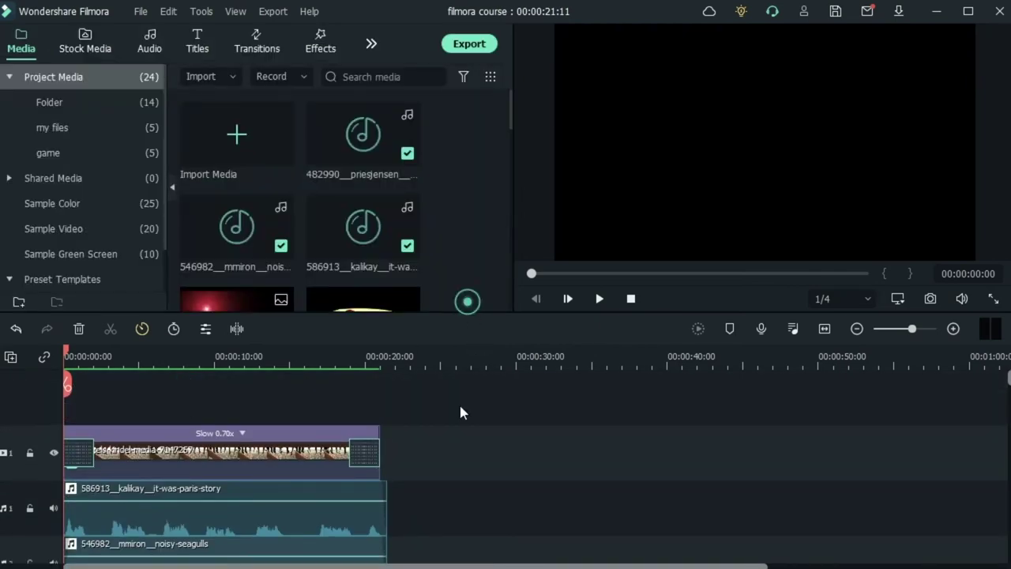
Mute audio tracks 1 to 4, leaving only the Above a Cloud music on track 5 audible
scroll(242, 374, "down", 3)
scroll(229, 378, "up", 3)
scroll(211, 454, "down", 1)
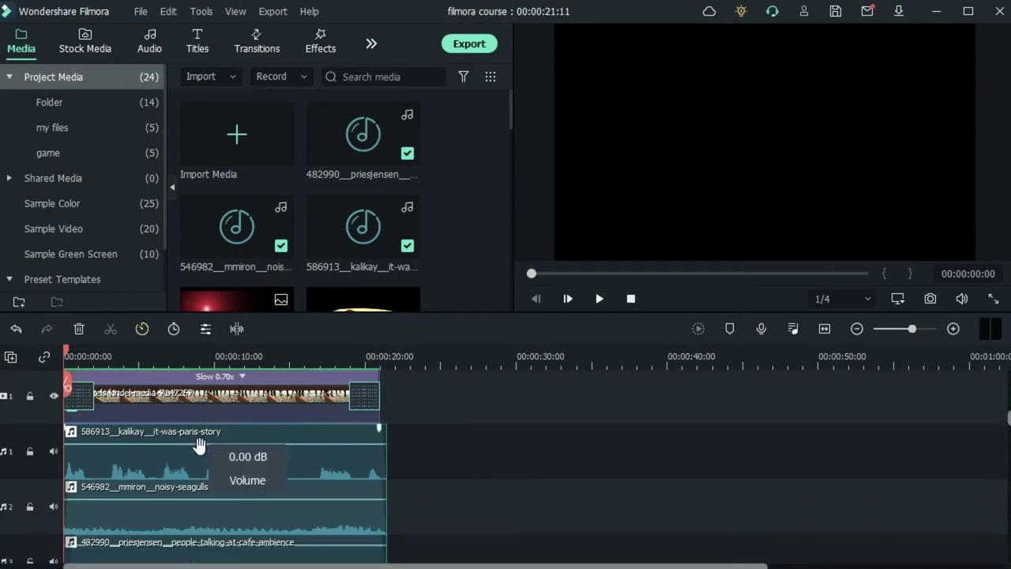
left_click(52, 452)
left_click(54, 505)
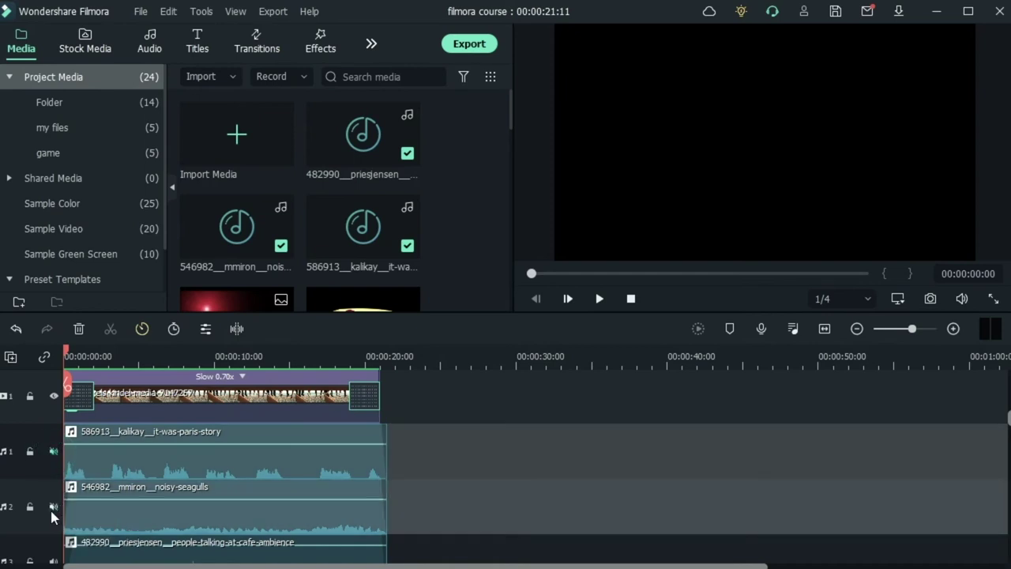
scroll(108, 478, "down", 1)
left_click(53, 471)
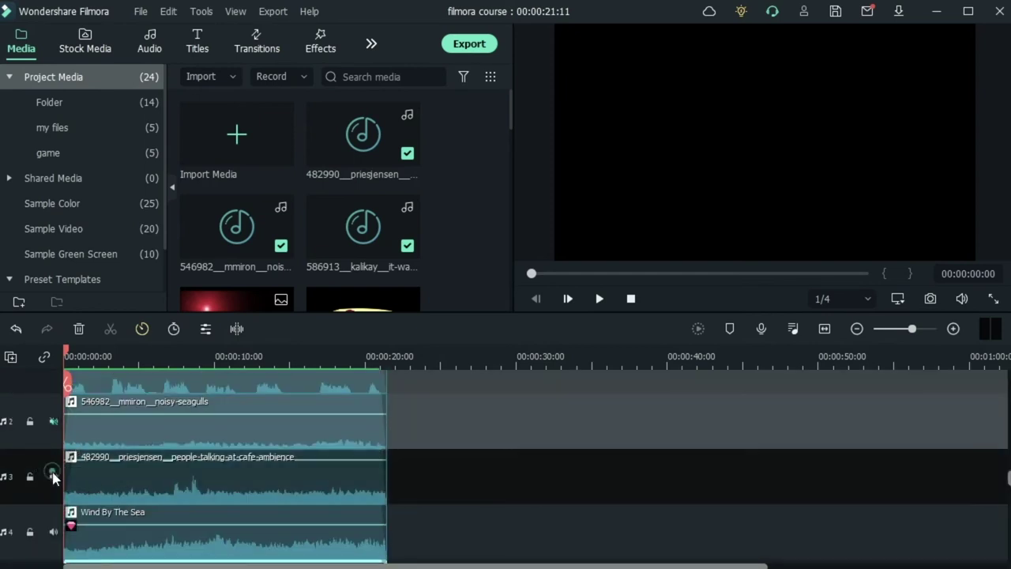
scroll(49, 469, "down", 1)
left_click(49, 447)
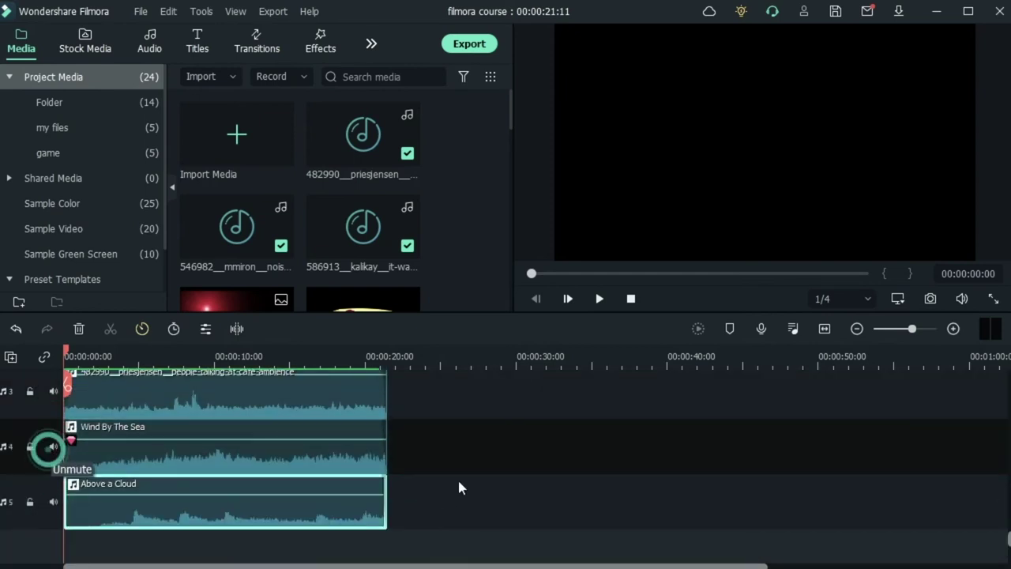
scroll(127, 514, "down", 1)
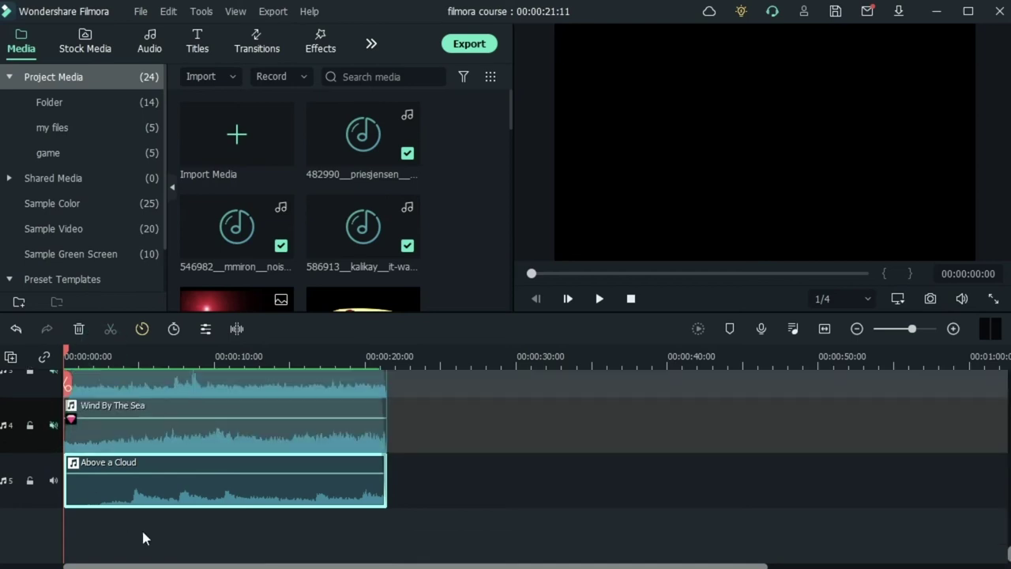
Play the project from the start to about 16 seconds with only the music audible, then look over the muted tracks
key("space")
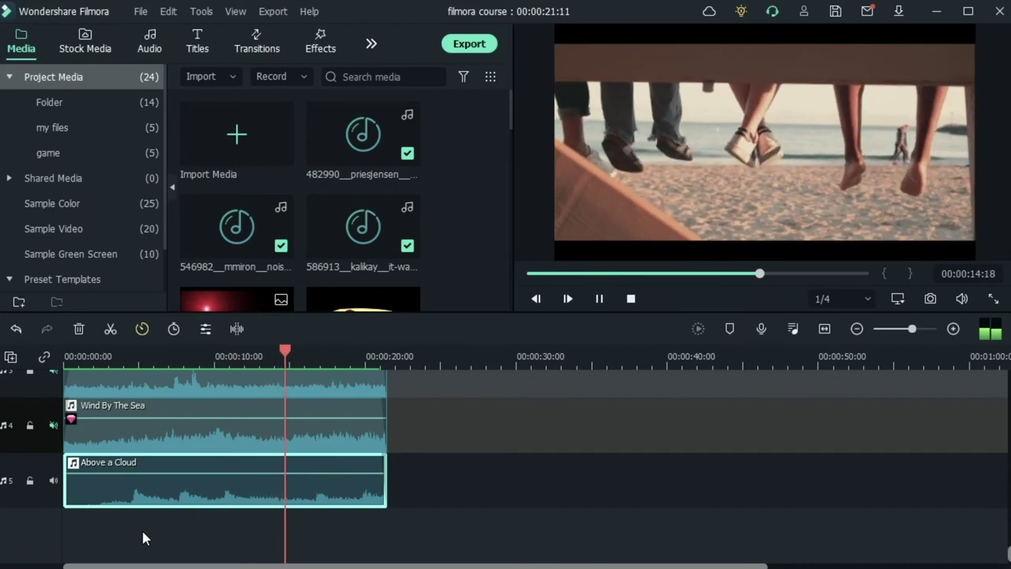
key("space")
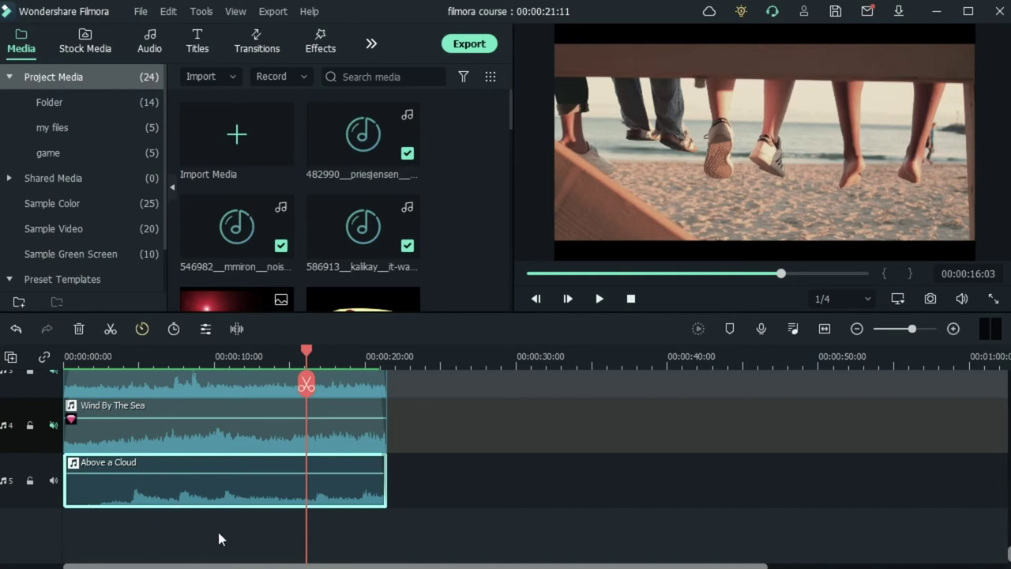
scroll(156, 521, "up", 3)
scroll(99, 478, "down", 1)
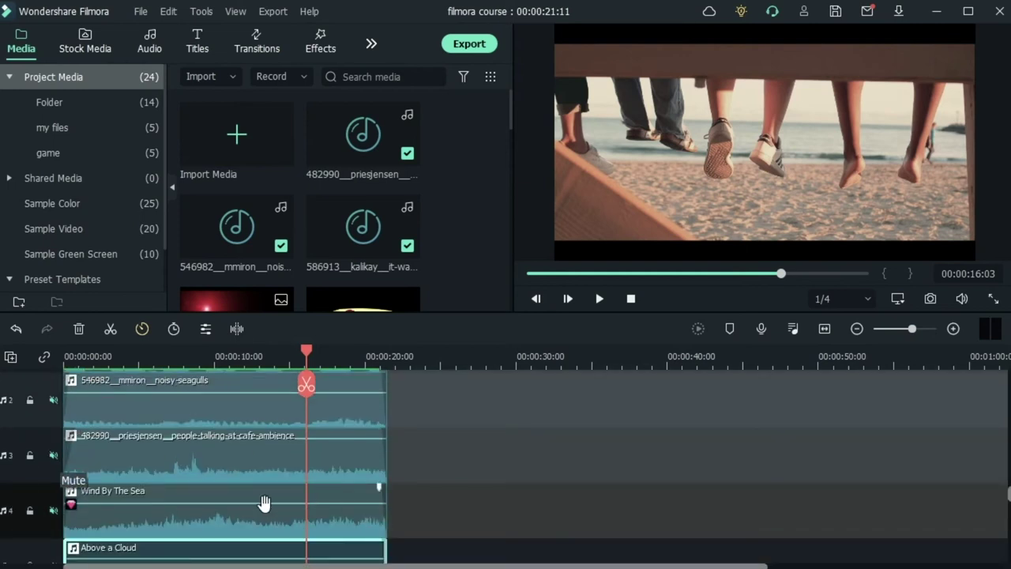
scroll(265, 497, "up", 3)
scroll(257, 486, "down", 4)
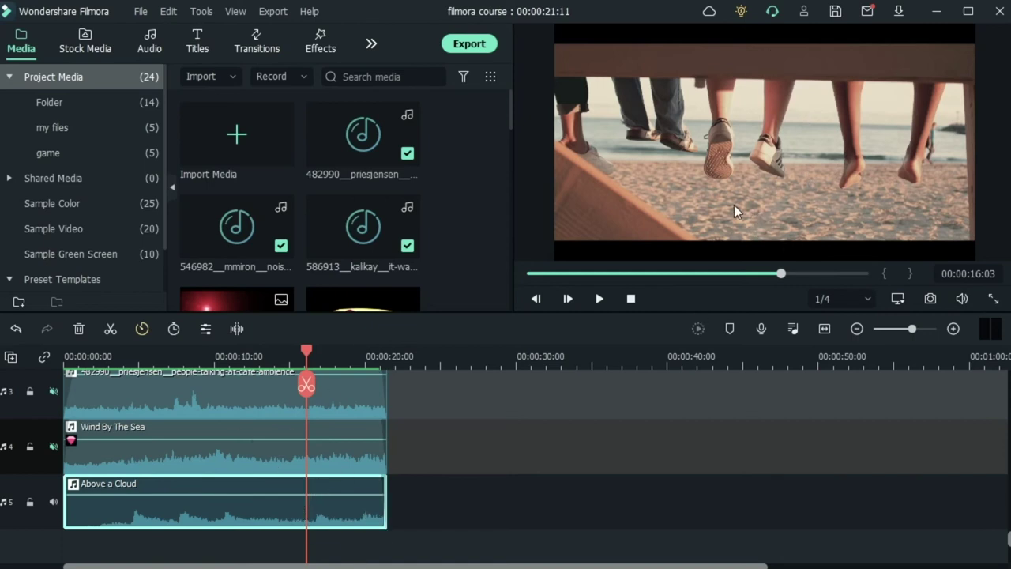
Unmute audio track 4 with Wind By The Sea and play the project from the start to about 17 seconds
left_click(53, 446)
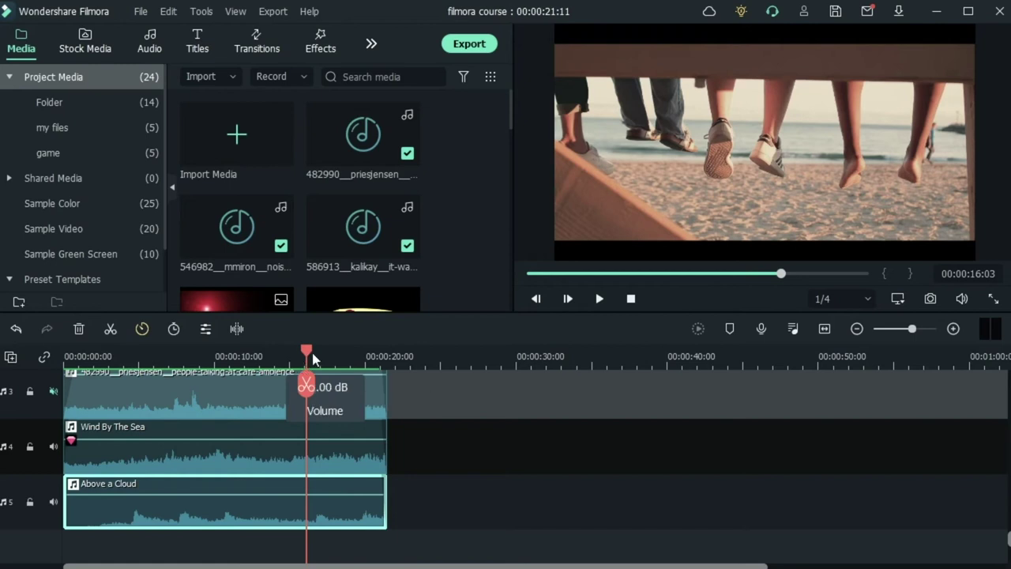
left_click_drag(309, 357, 65, 357)
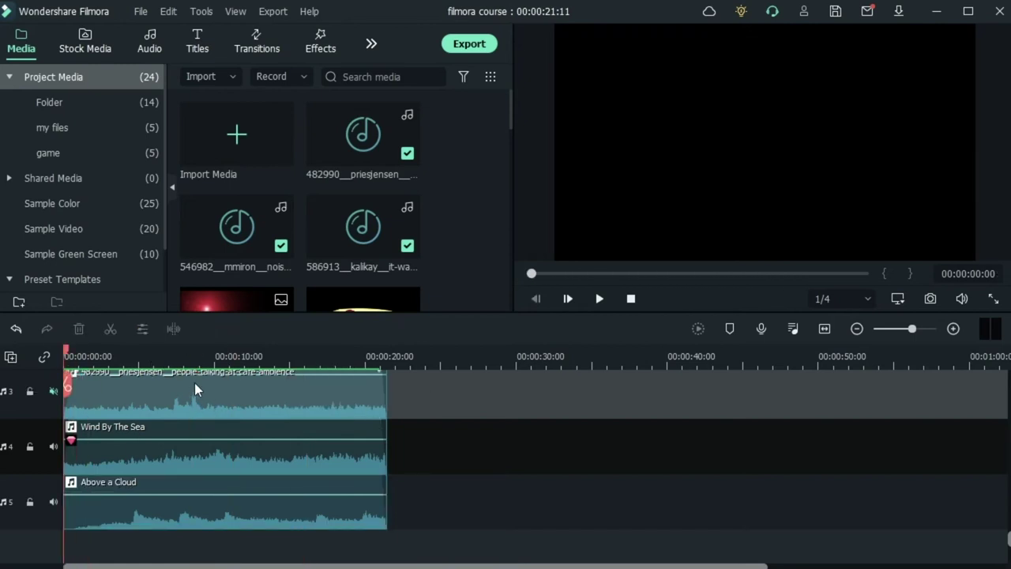
key("space")
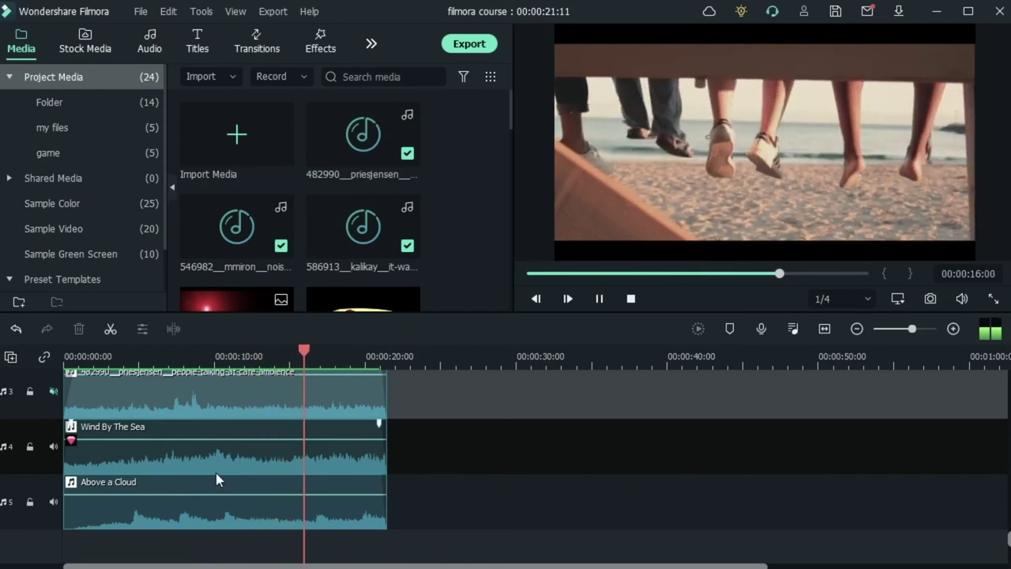
key("space")
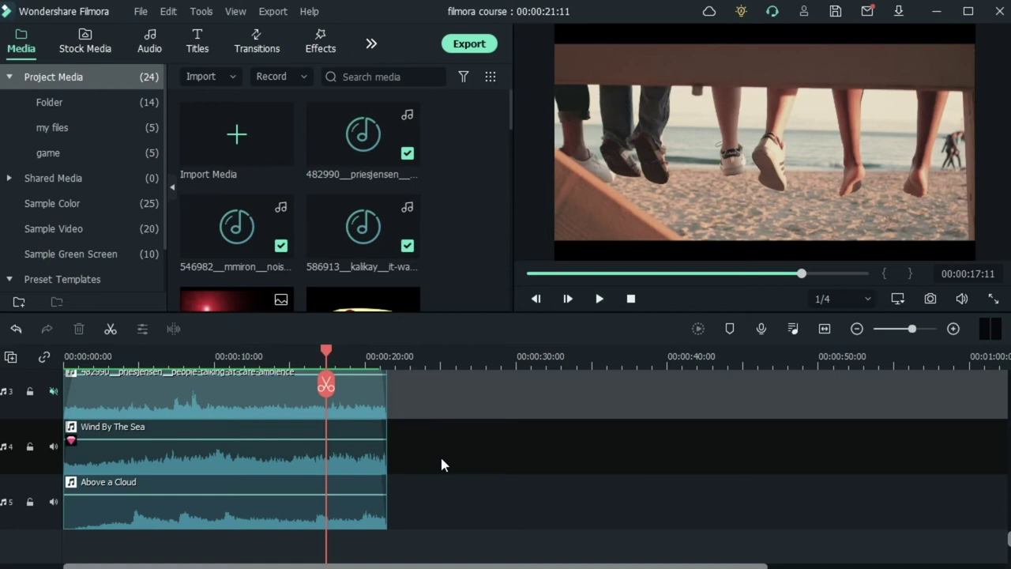
Unmute audio track 3 with the café ambience and play the project from the start to about 15 seconds
scroll(441, 478, "up", 2)
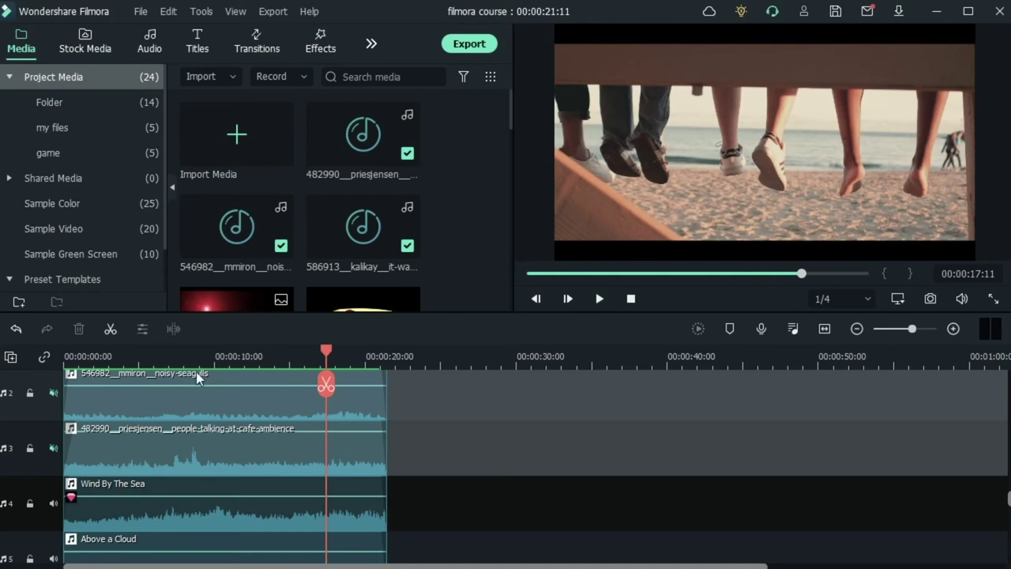
left_click(54, 448)
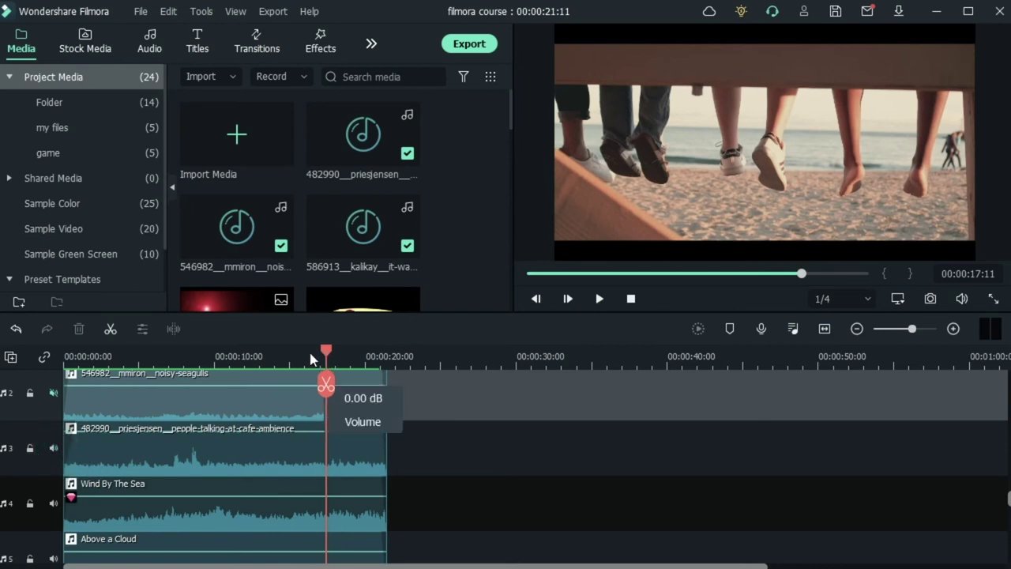
left_click_drag(323, 350, 31, 379)
key("space")
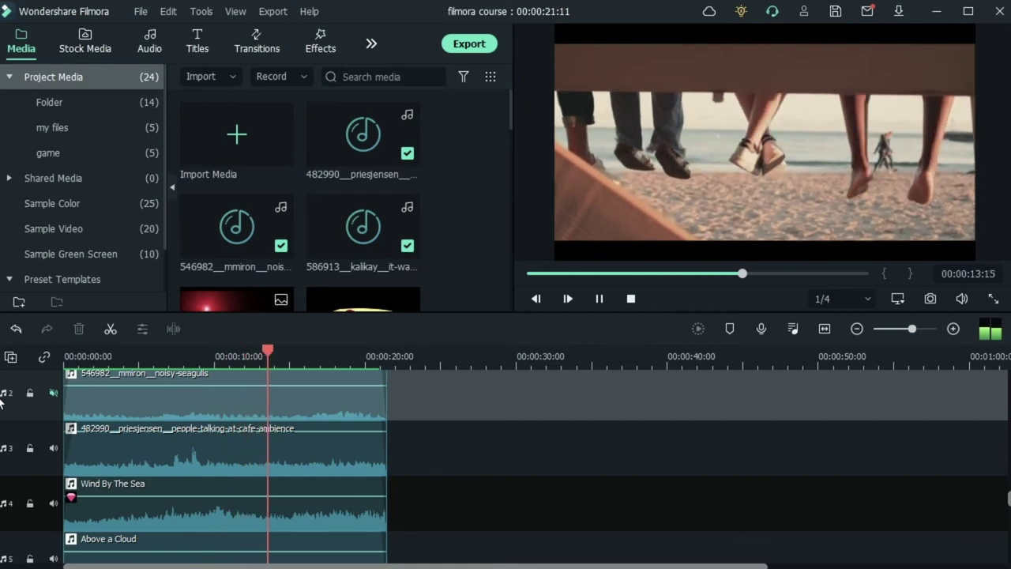
key("space")
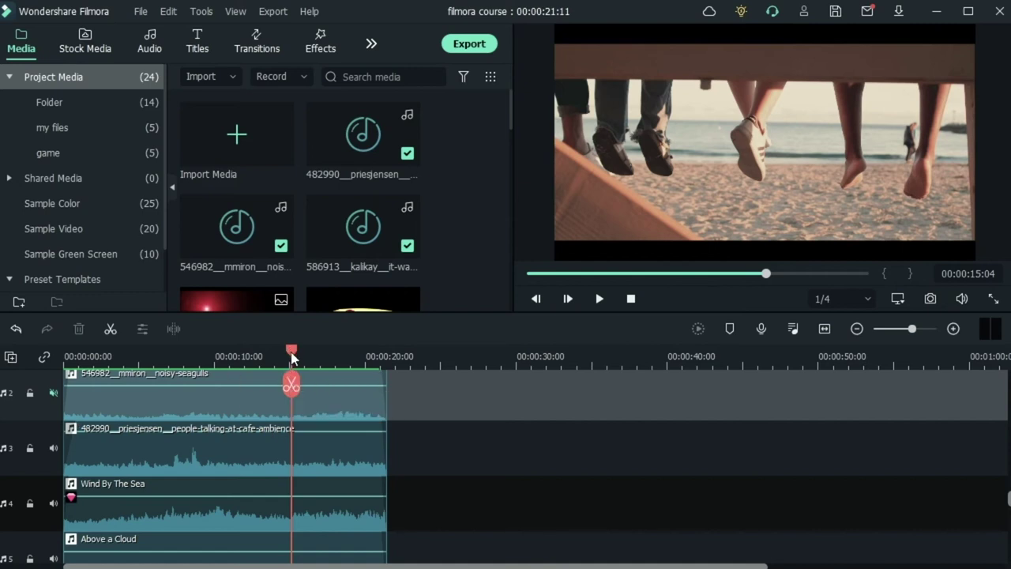
Unmute audio track 2 with the noisy seagulls and play the project from the start to 15 seconds
left_click_drag(291, 352, 2, 399)
scroll(401, 465, "up", 2)
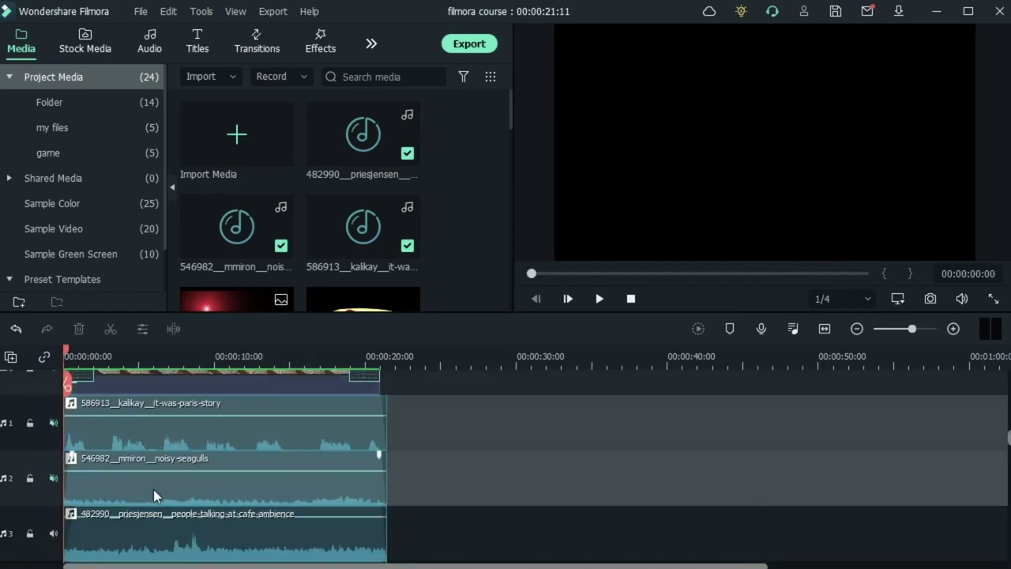
left_click(53, 478)
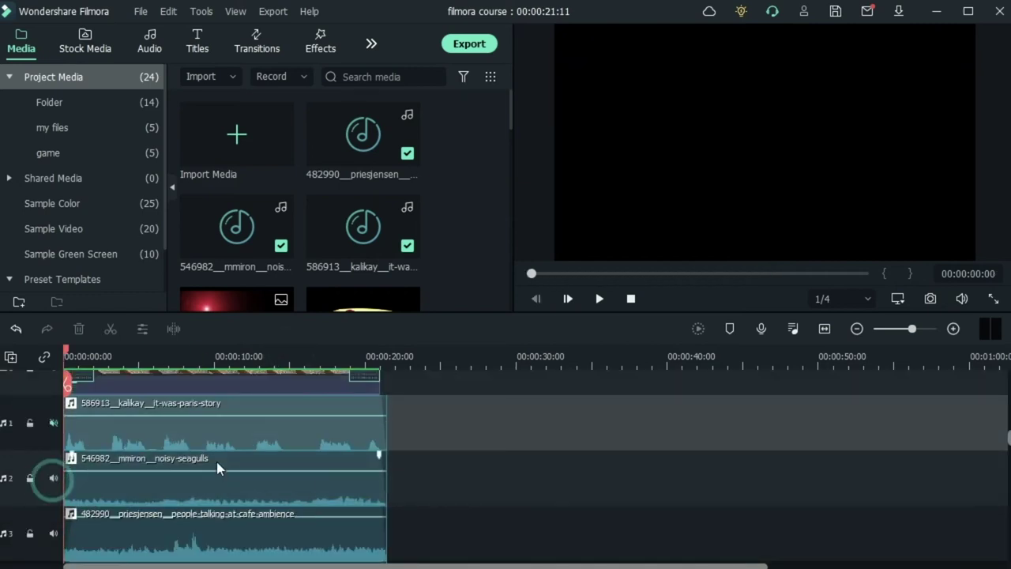
key("space")
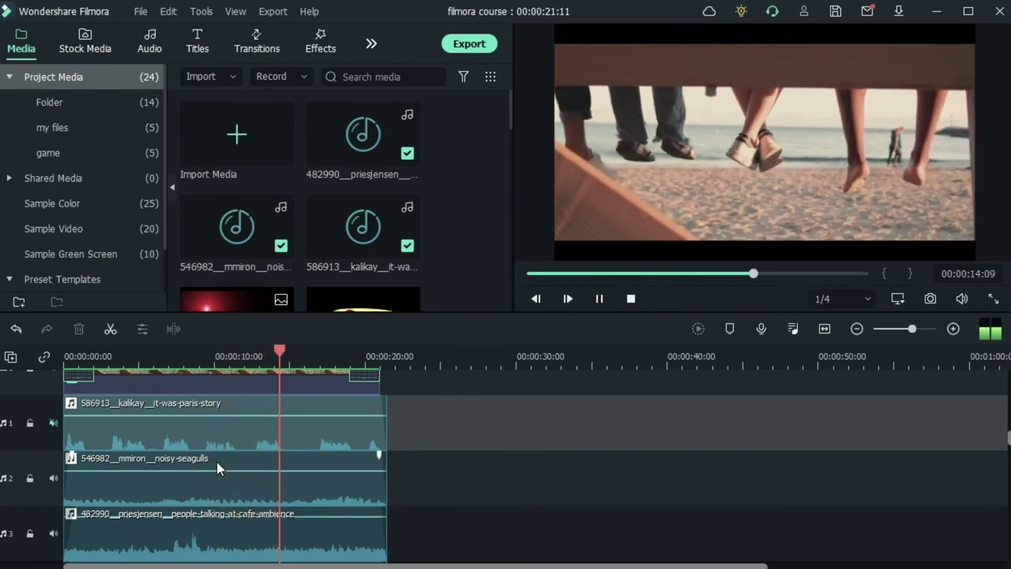
key("space")
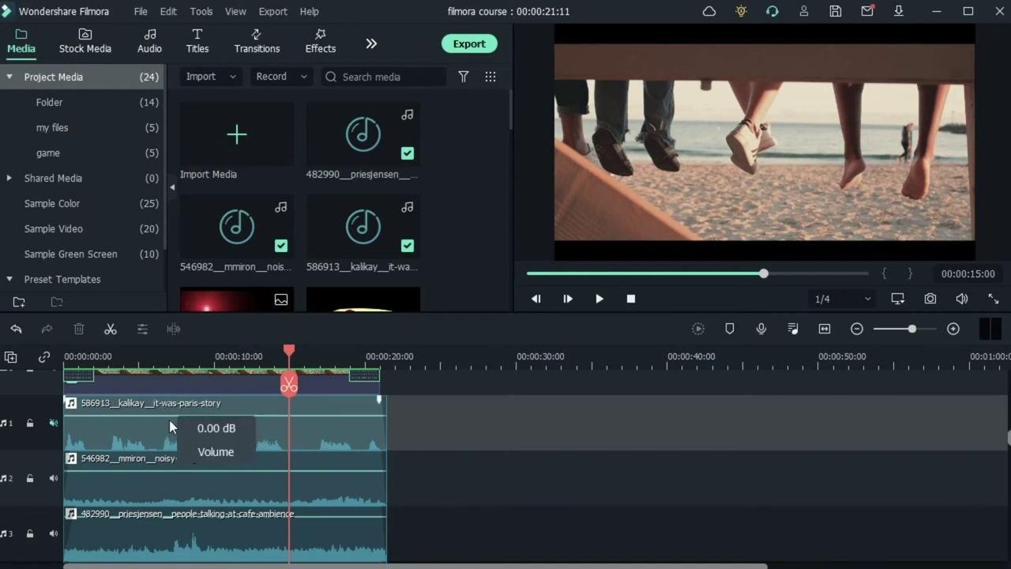
Unmute audio track 1 with the it-was-paris-story voice and play the whole project from the start
left_click_drag(289, 354, 135, 356)
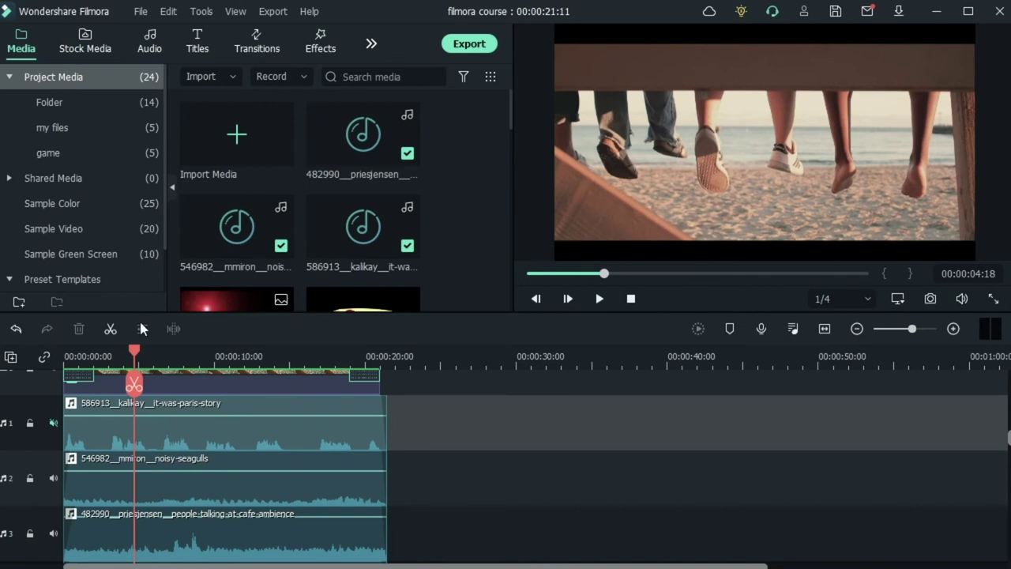
left_click_drag(134, 352, 37, 435)
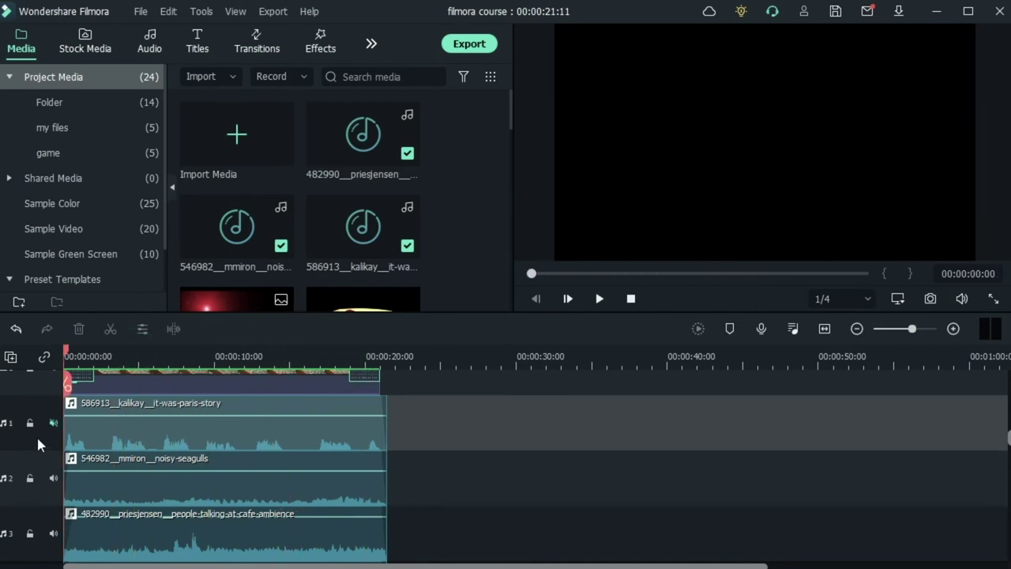
left_click(54, 424)
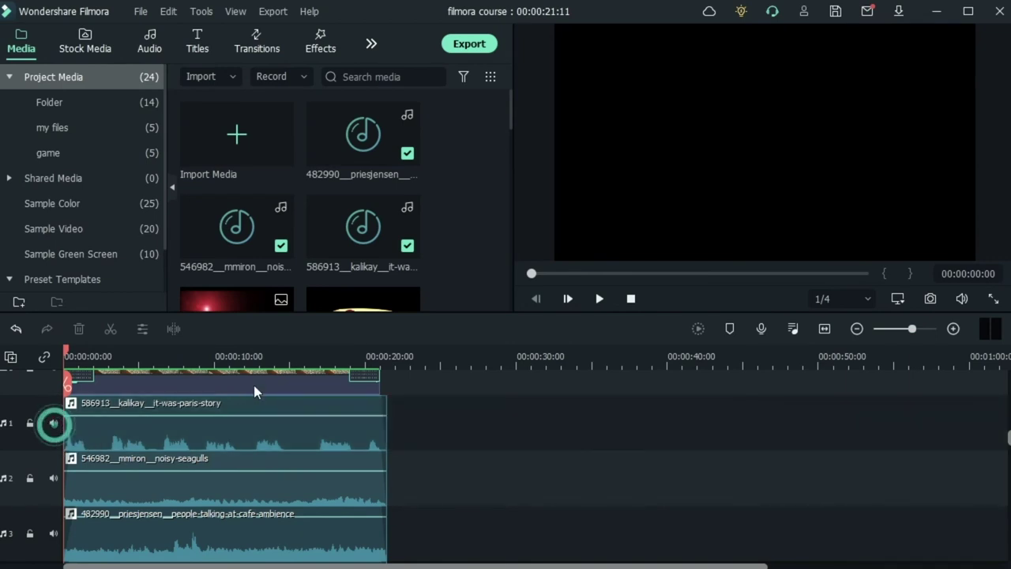
key("space")
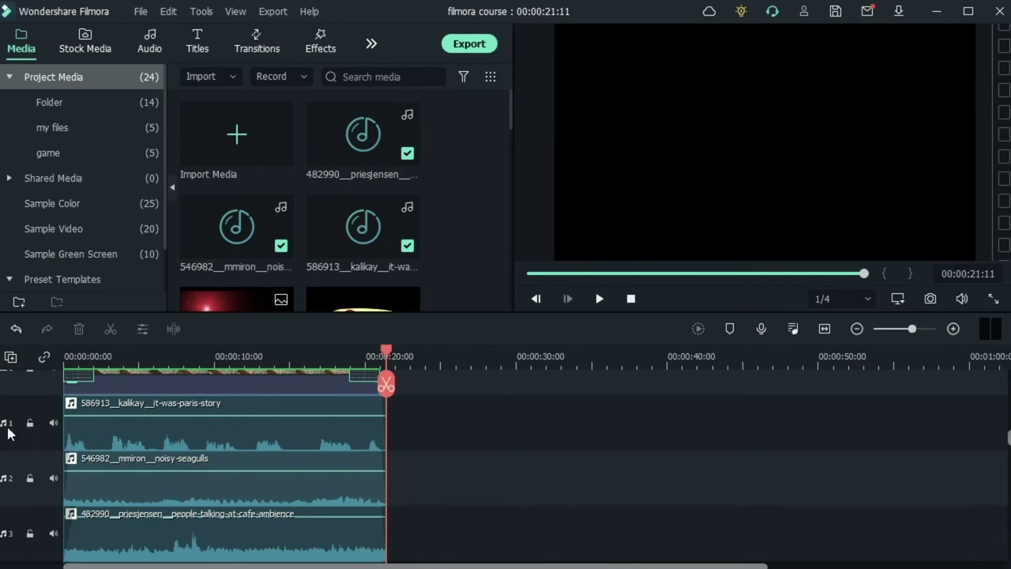
Scrub through the beach clip to compare the picture with the layered sounds, and return the playhead to the start
scroll(6, 452, "down", 3)
scroll(11, 451, "up", 3)
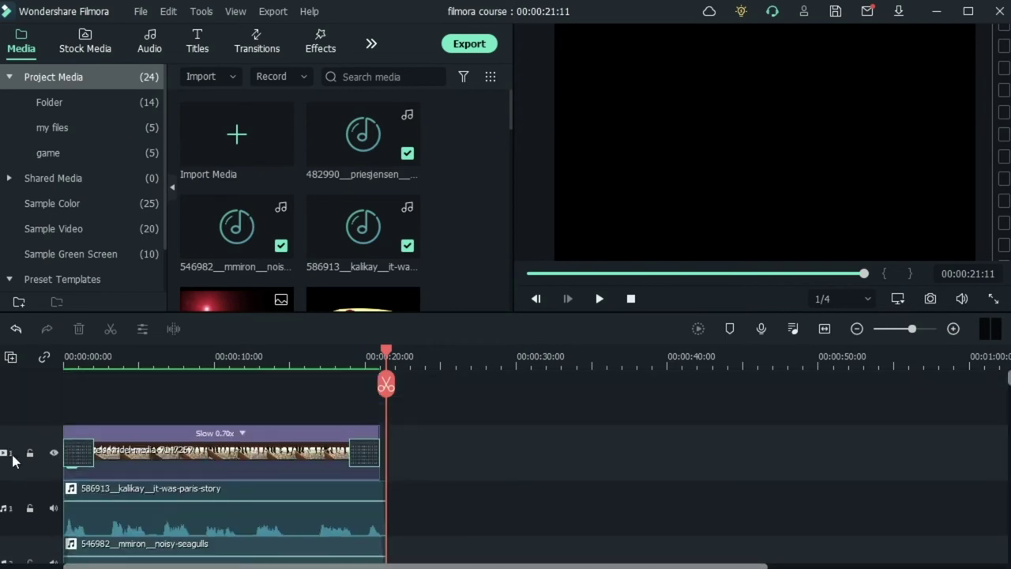
left_click_drag(386, 353, 148, 376)
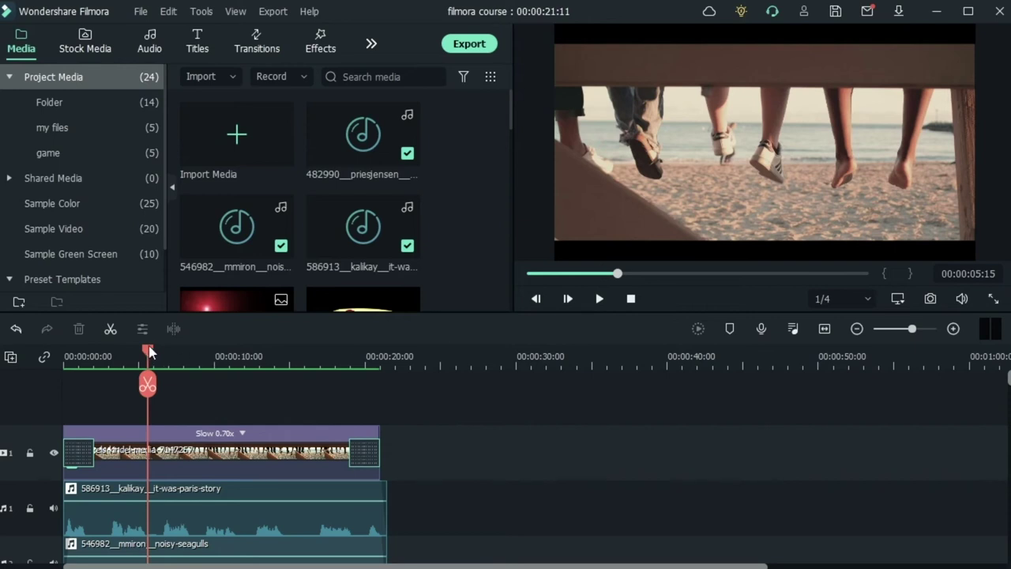
left_click_drag(148, 350, 291, 350)
left_click_drag(300, 446, 263, 505)
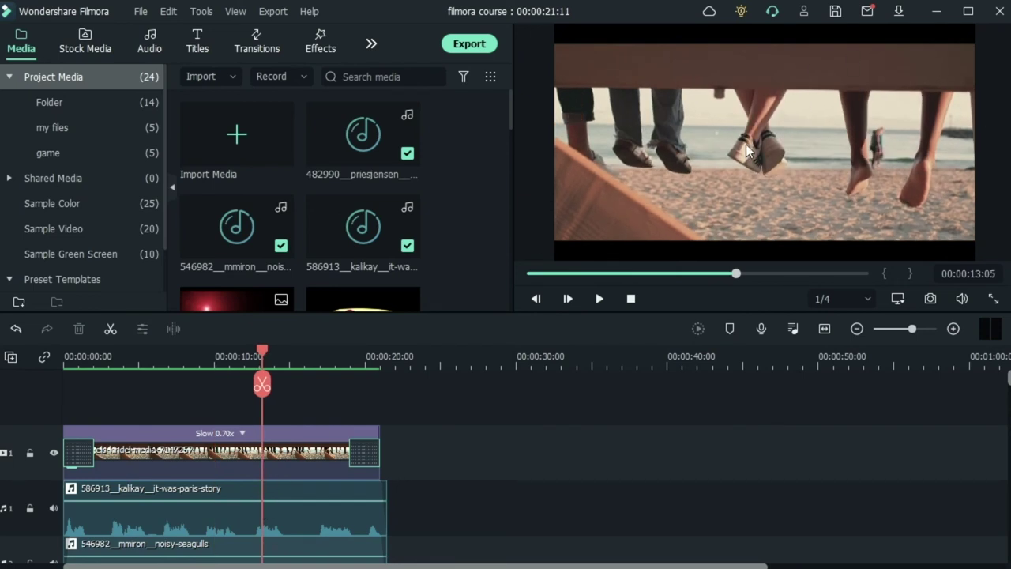
scroll(446, 473, "down", 2)
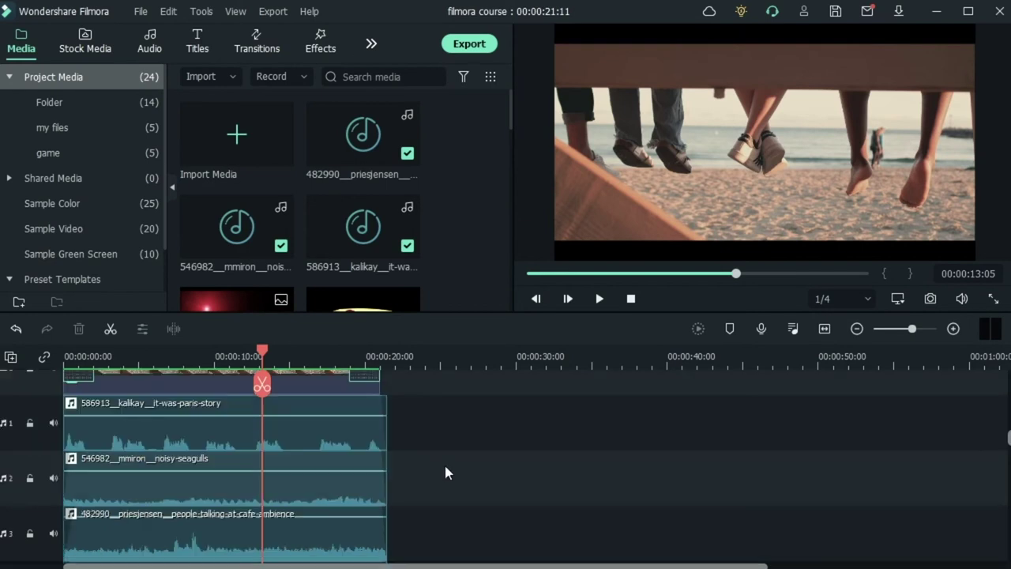
scroll(445, 472, "up", 2)
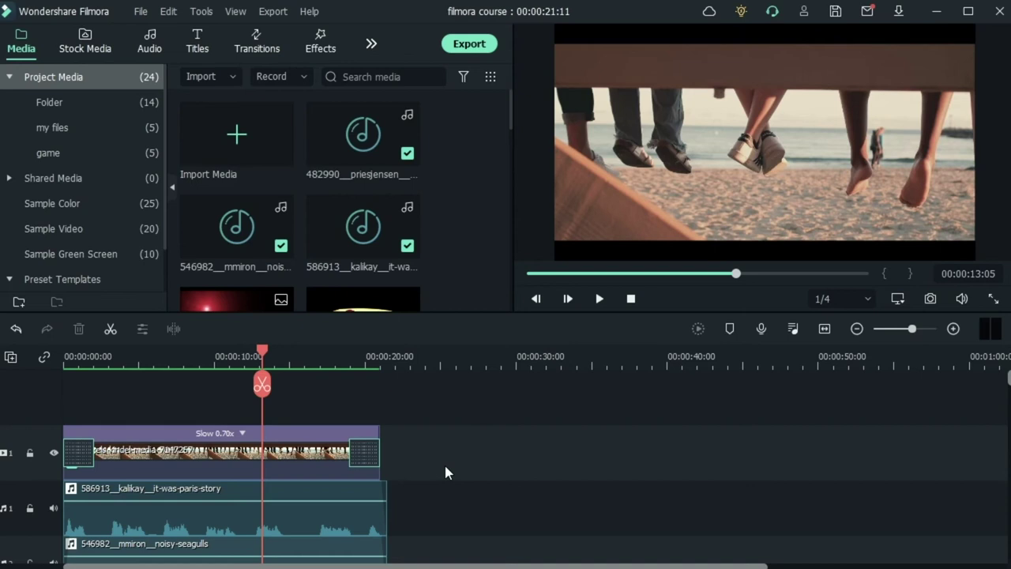
left_click_drag(262, 352, 36, 407)
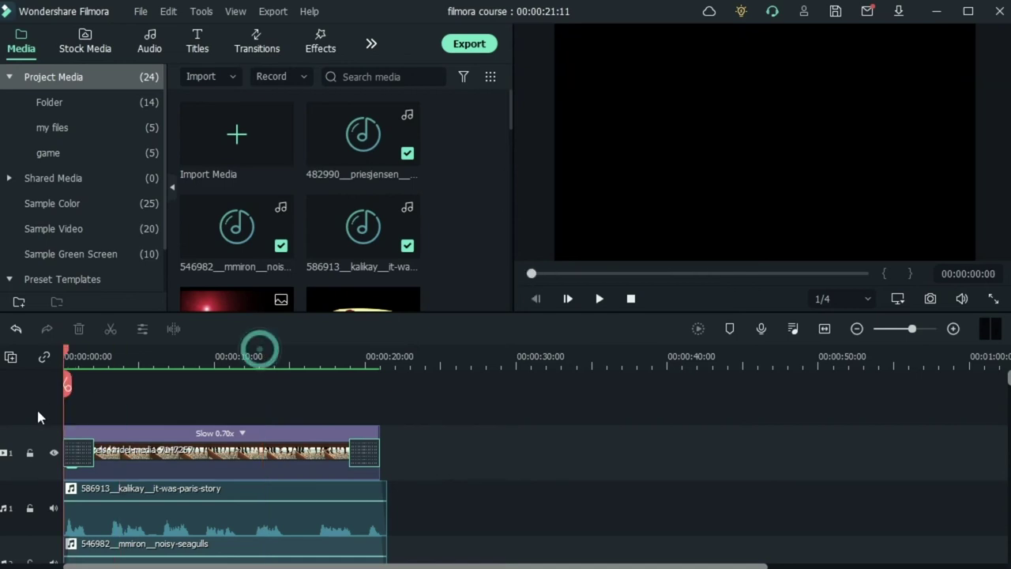
Look over the stacked audio tracks and examine the volume and pan settings of audio tracks 1 to 5 in the Audio Mixer
scroll(471, 509, "down", 4)
scroll(473, 516, "down", 1)
scroll(431, 490, "up", 5)
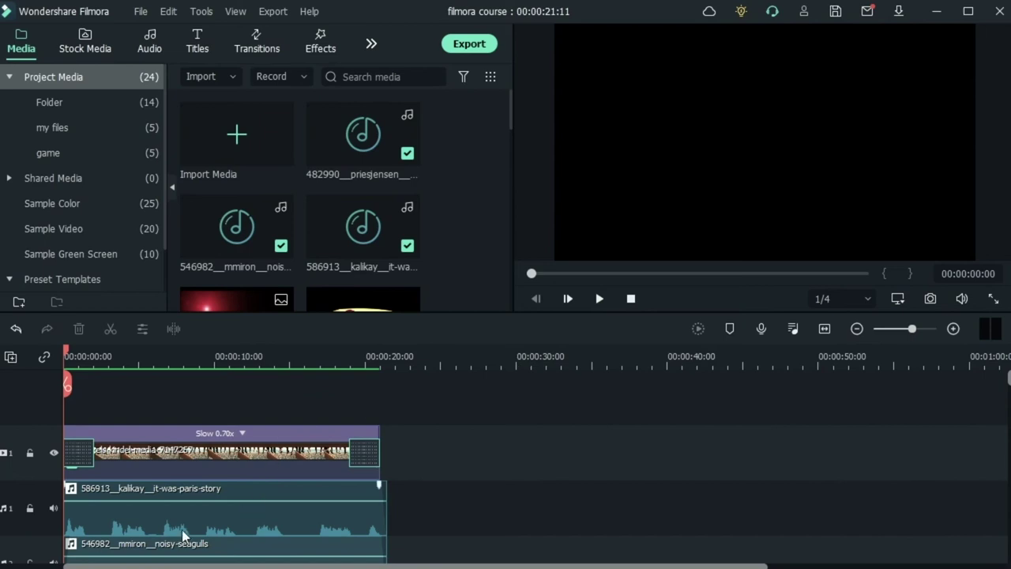
scroll(404, 491, "down", 3)
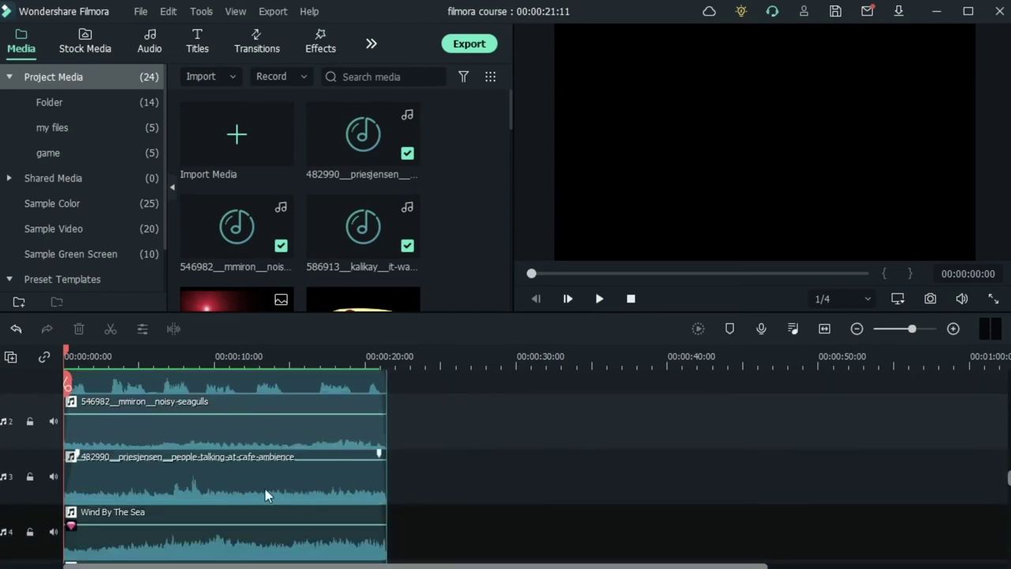
left_click(792, 329)
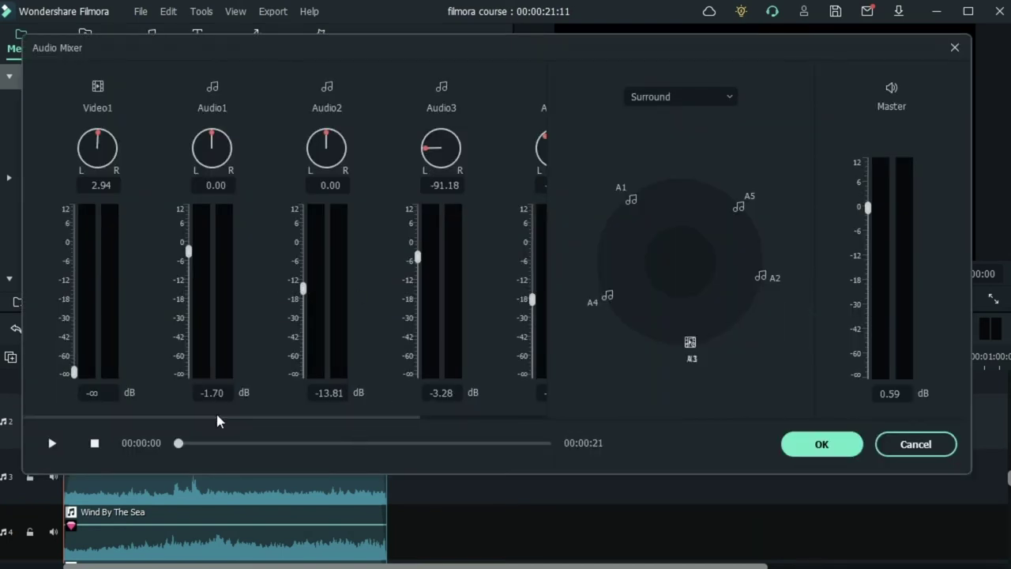
left_click_drag(218, 417, 323, 426)
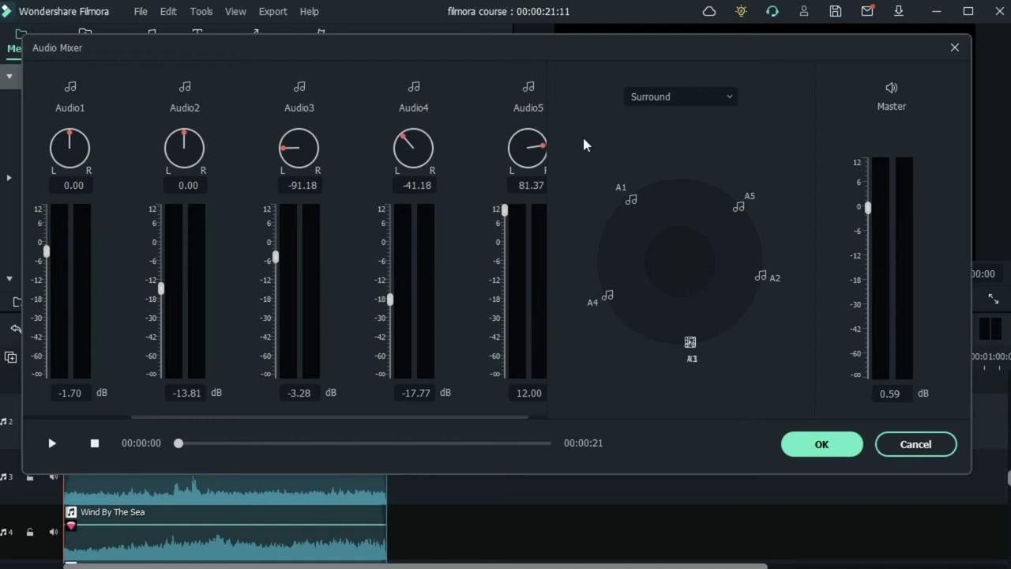
Accept the Audio Mixer settings and delete all clips of the beach project from the timeline
left_click(826, 444)
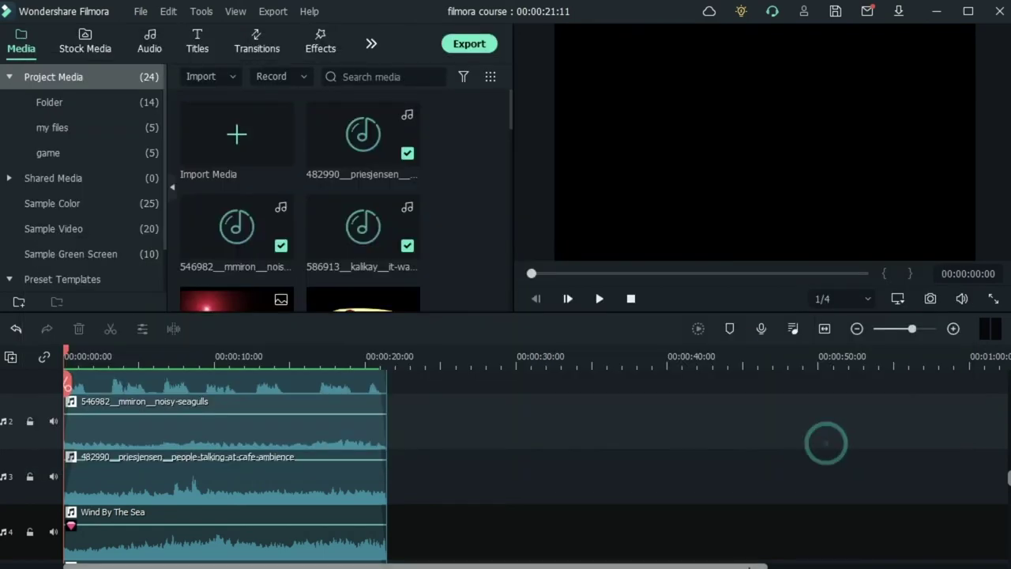
left_click_drag(67, 360, 356, 398)
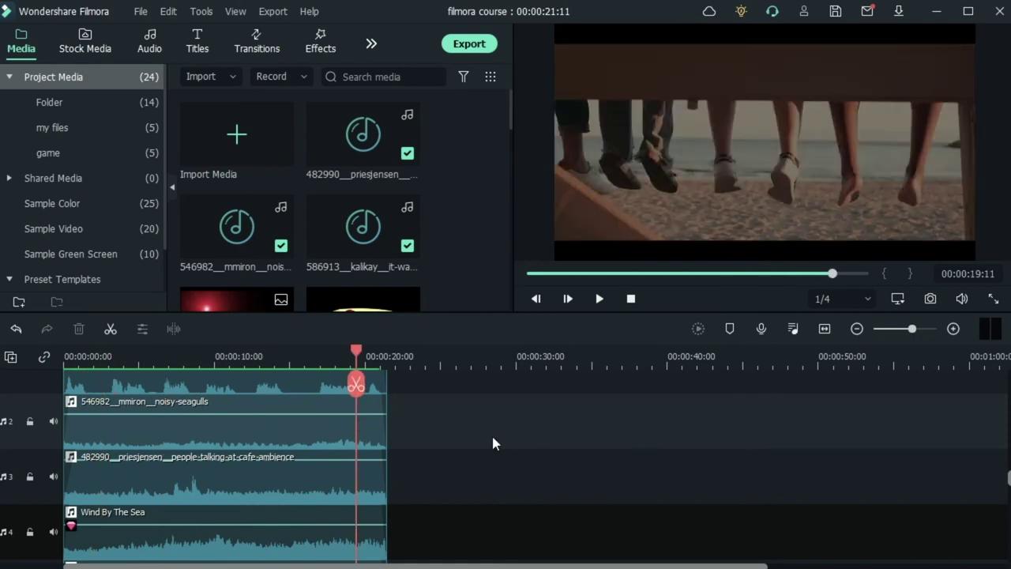
scroll(485, 455, "up", 2)
left_click_drag(446, 418, 113, 532)
left_click(79, 329)
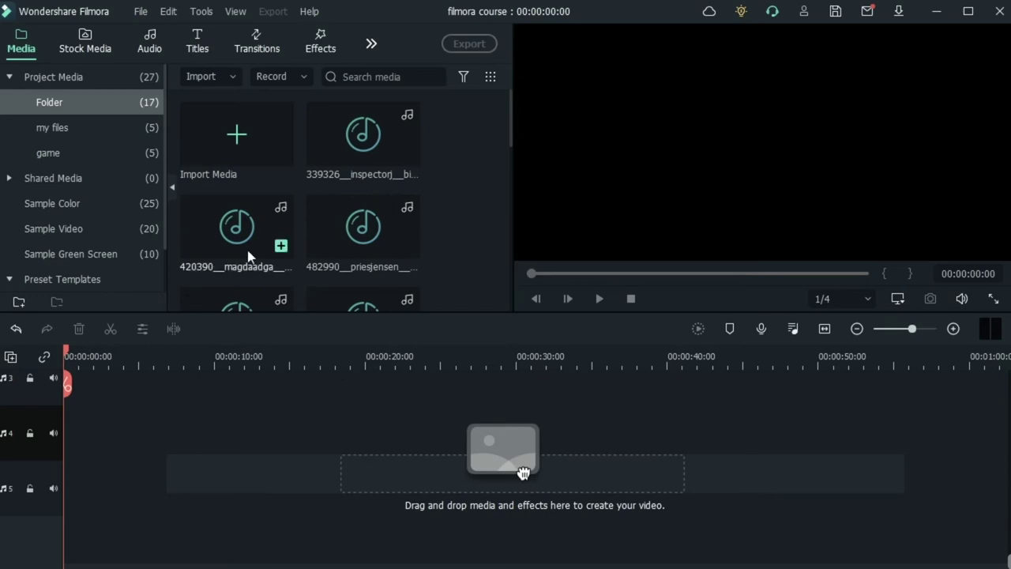
Add the forest clip "video" at the start of video track 1 and play it from the start
scroll(345, 221, "down", 7)
left_click_drag(342, 255, 506, 473)
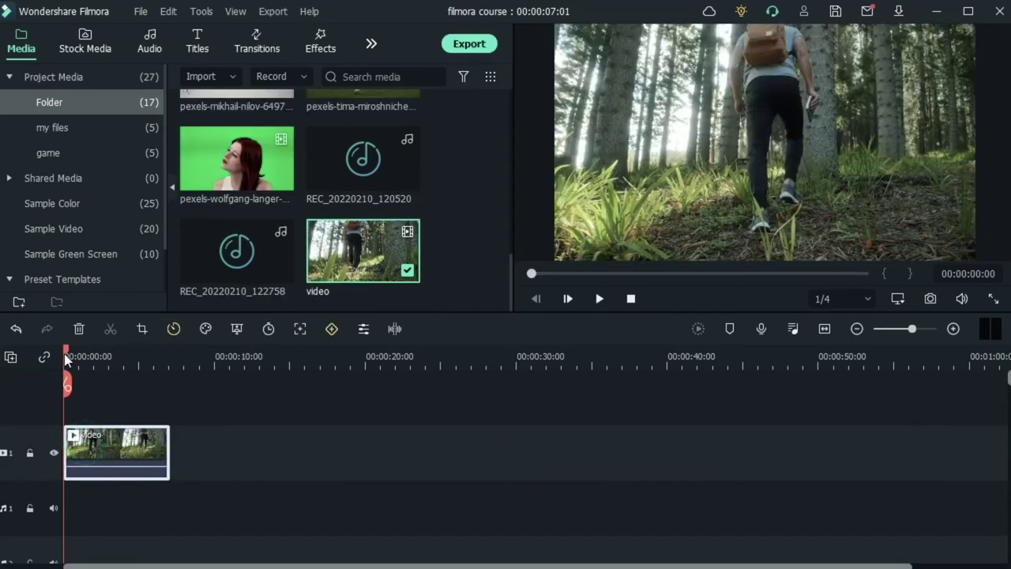
left_click_drag(67, 354, 60, 424)
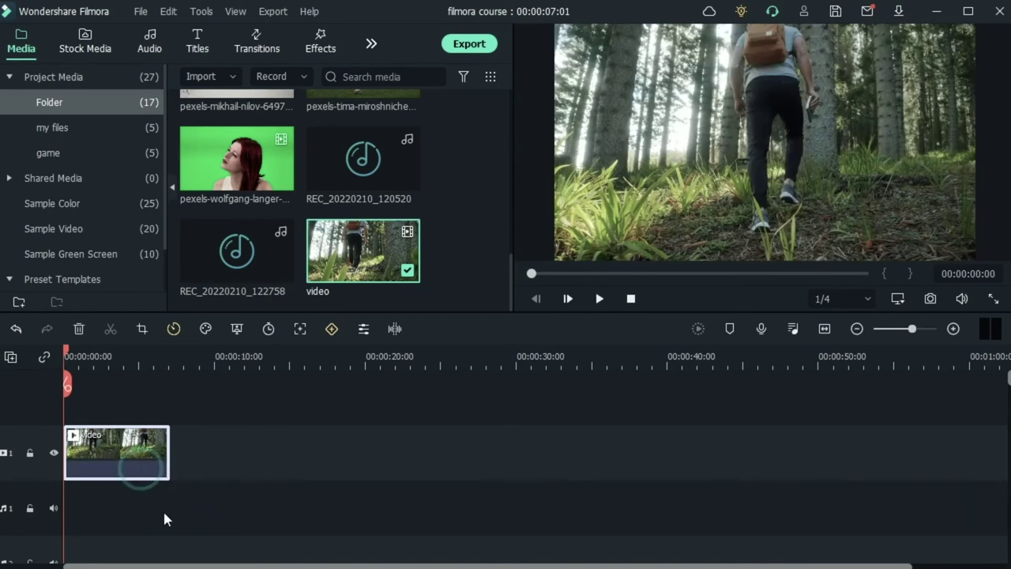
key("space")
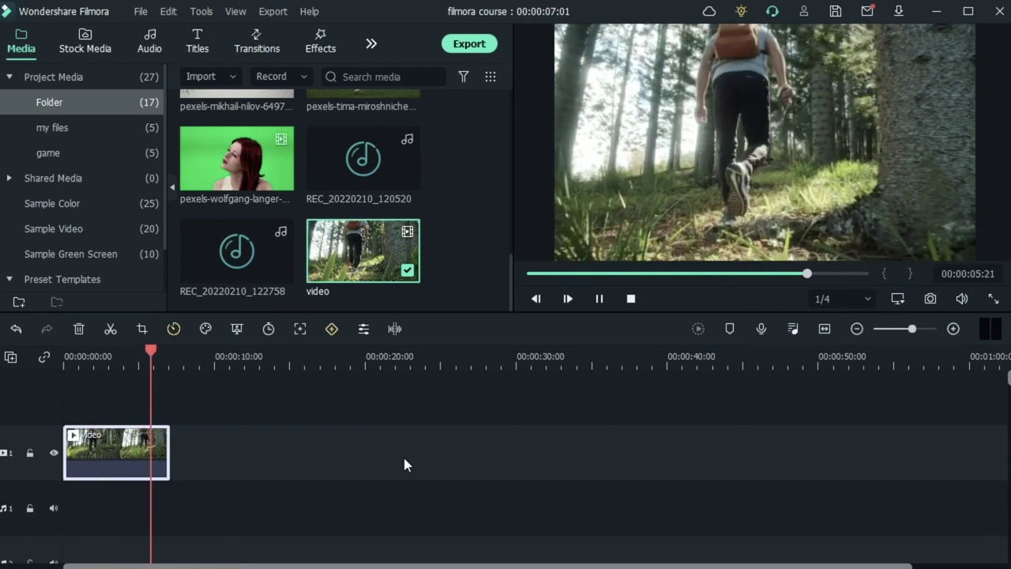
key("space")
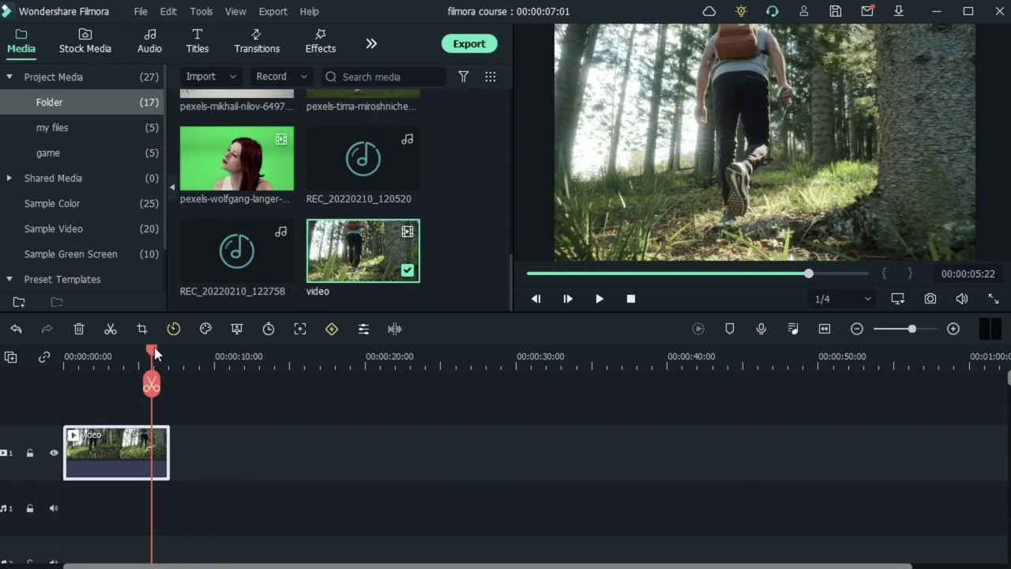
left_click_drag(150, 352, 47, 373)
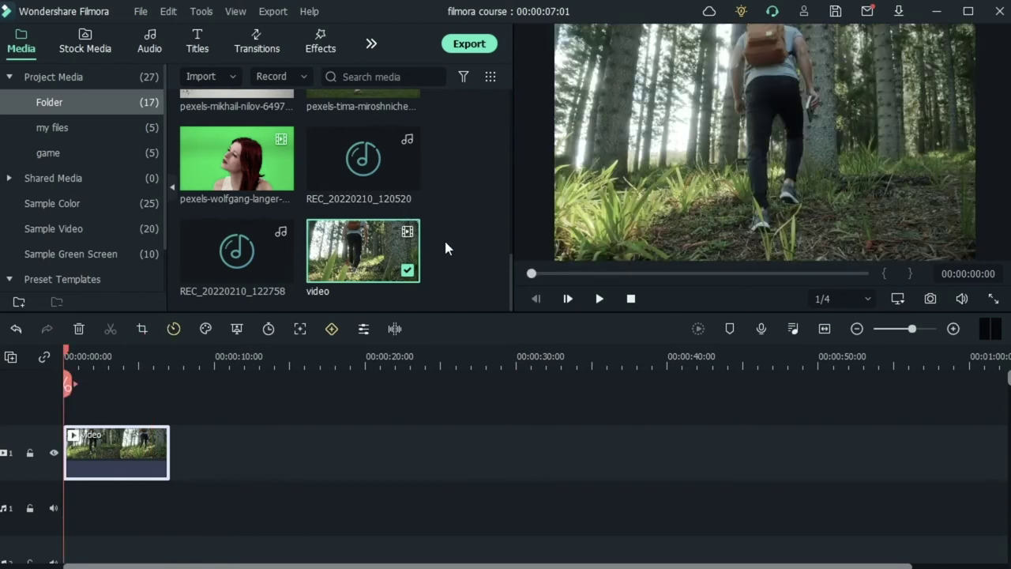
Place the bird-whistling sound at the start of audio track 1, preview it with the picture, and trim its end to match the forest video
scroll(438, 241, "up", 5)
mouse_move(390, 235)
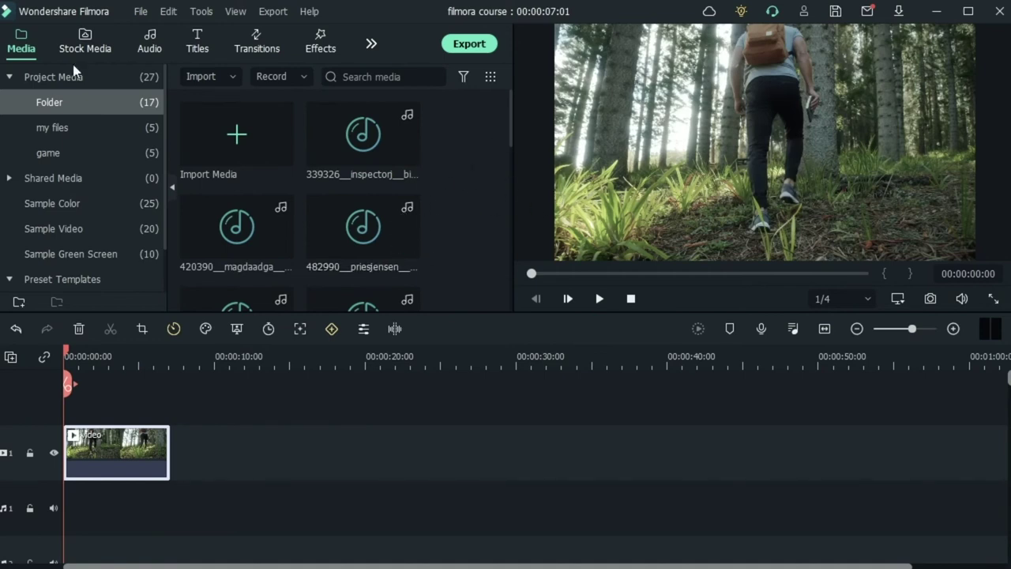
mouse_move(346, 164)
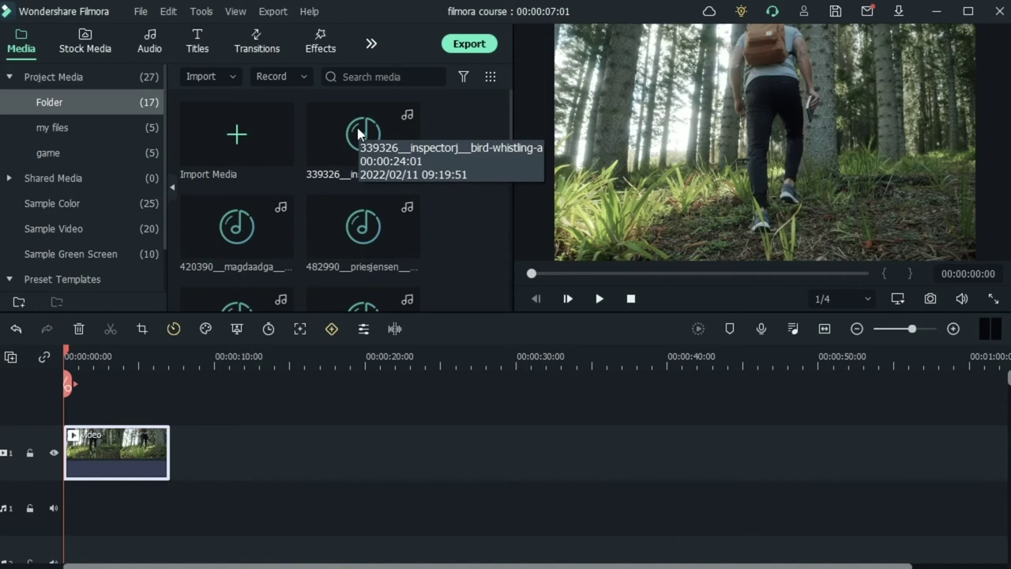
left_click_drag(358, 134, 90, 481)
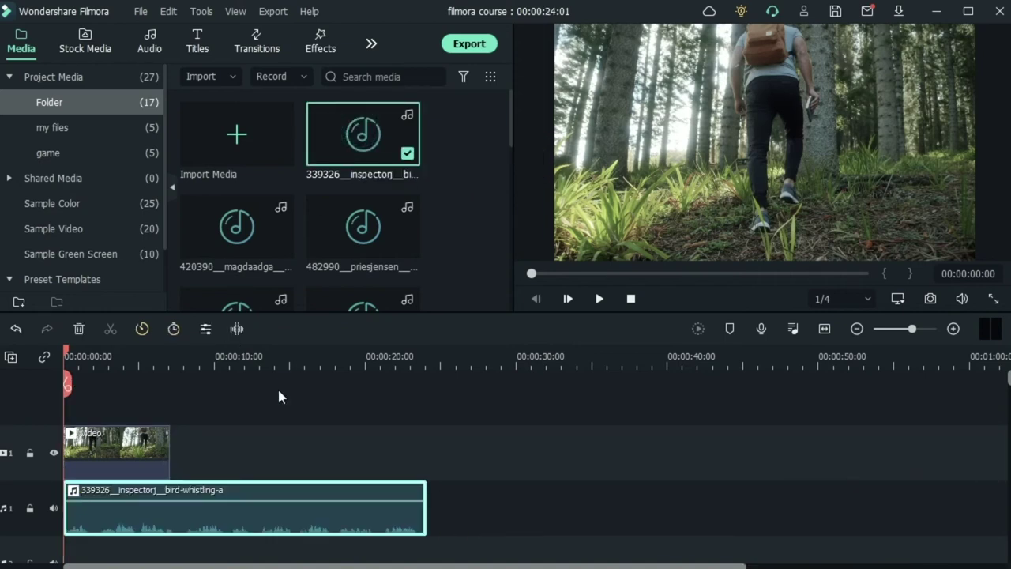
key("space")
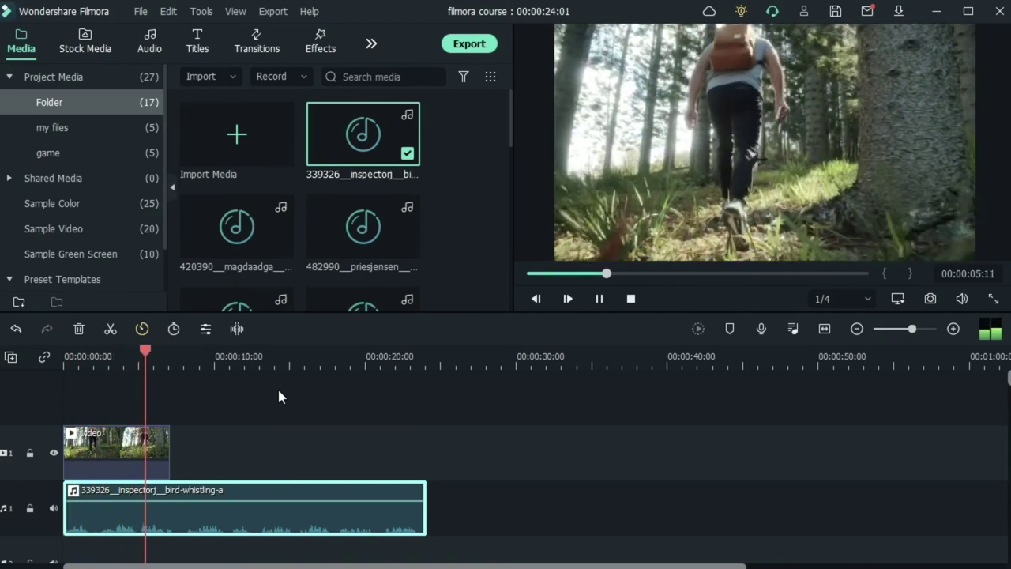
key("space")
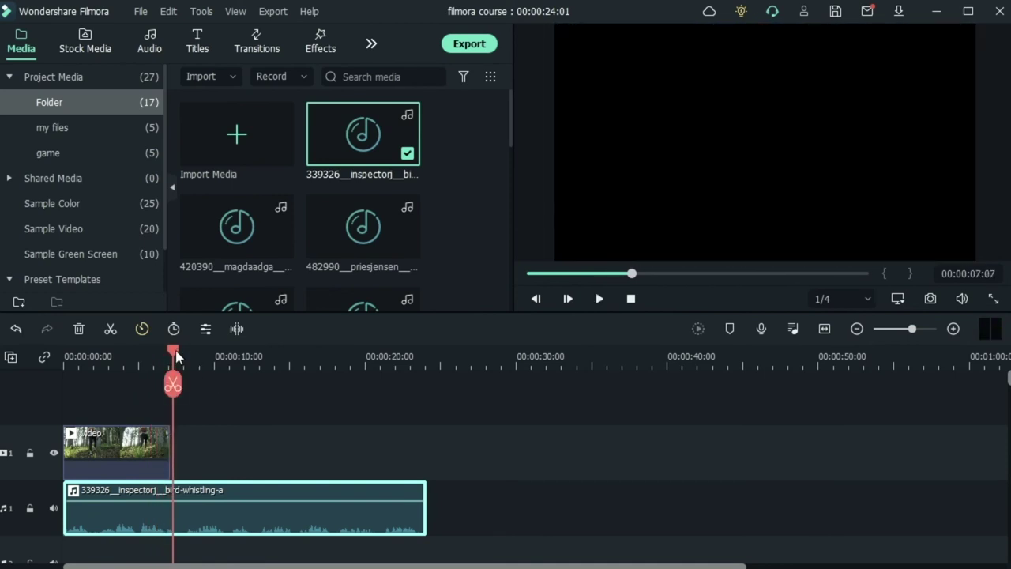
left_click_drag(175, 357, 105, 421)
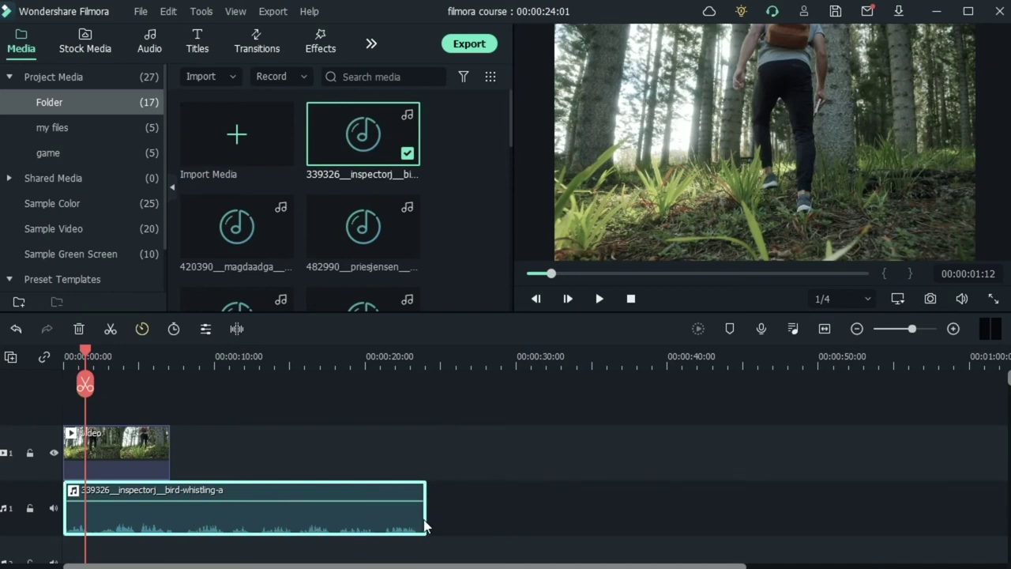
left_click_drag(426, 513, 169, 515)
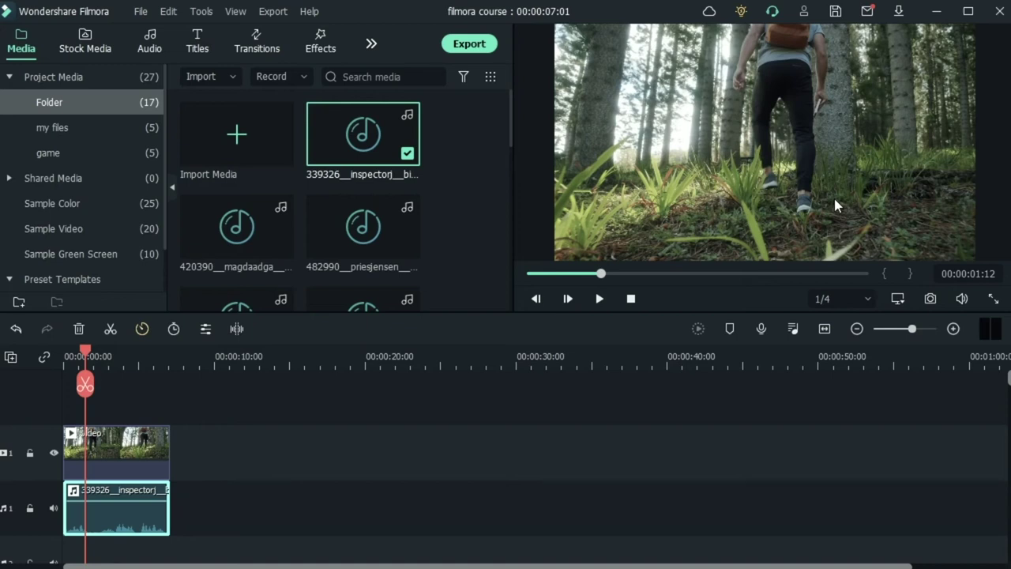
Place the walking-the-leaves sound at the start of audio track 2, preview it, and trim its end to match the forest video
scroll(289, 471, "down", 2)
left_click_drag(207, 231, 104, 524)
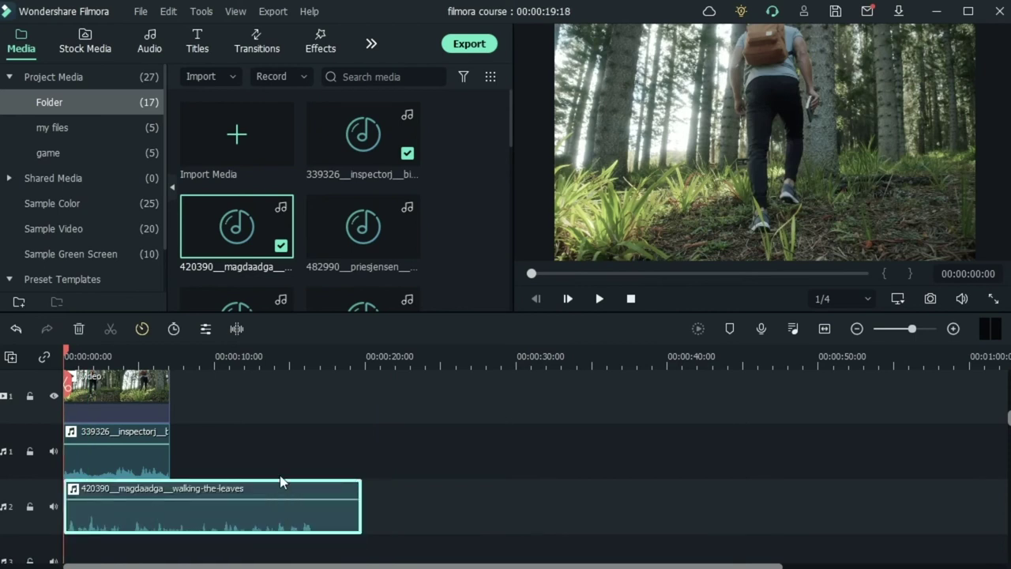
key("space")
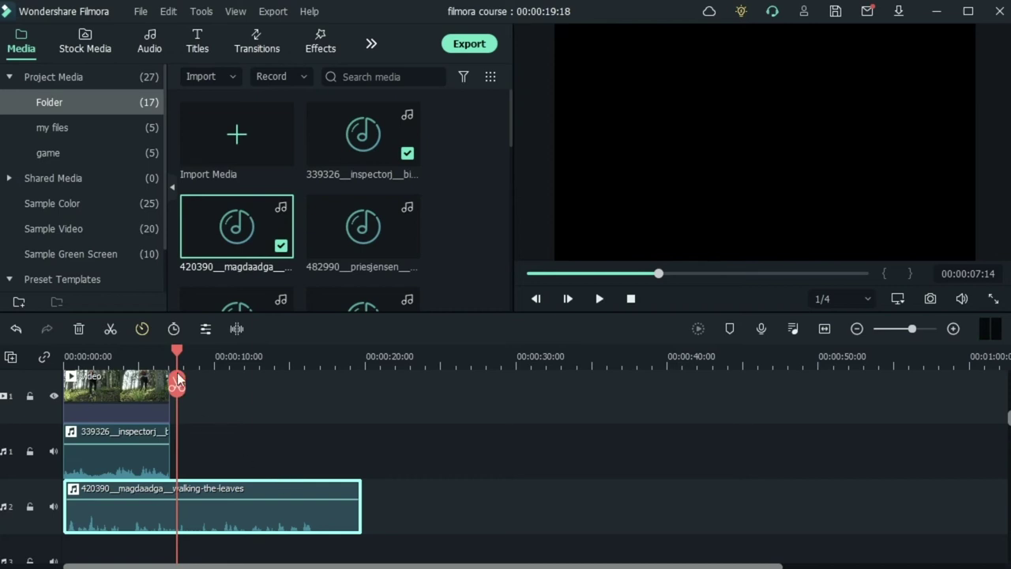
left_click_drag(174, 350, 79, 365)
left_click(65, 359)
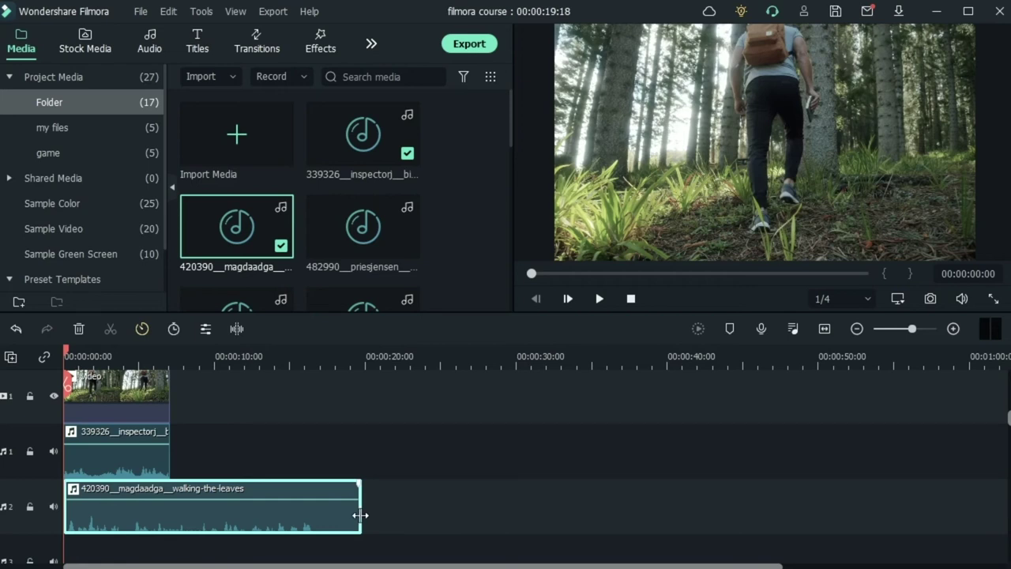
left_click_drag(361, 515, 172, 515)
Place the wind-in-forest-with-crows sound at the start of audio track 3 and raise its volume to about 8.14 dB
scroll(282, 505, "down", 2)
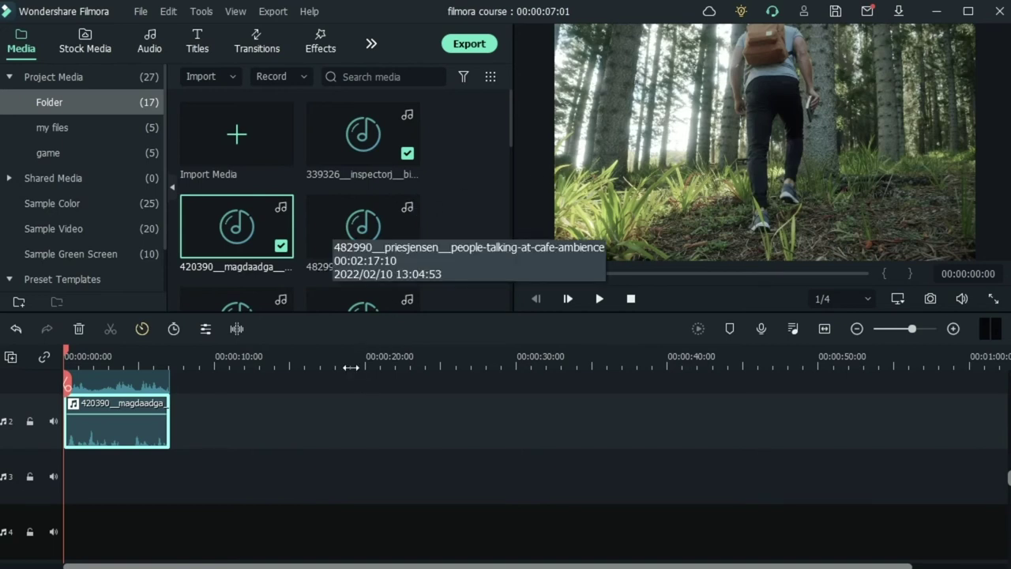
scroll(255, 256, "down", 3)
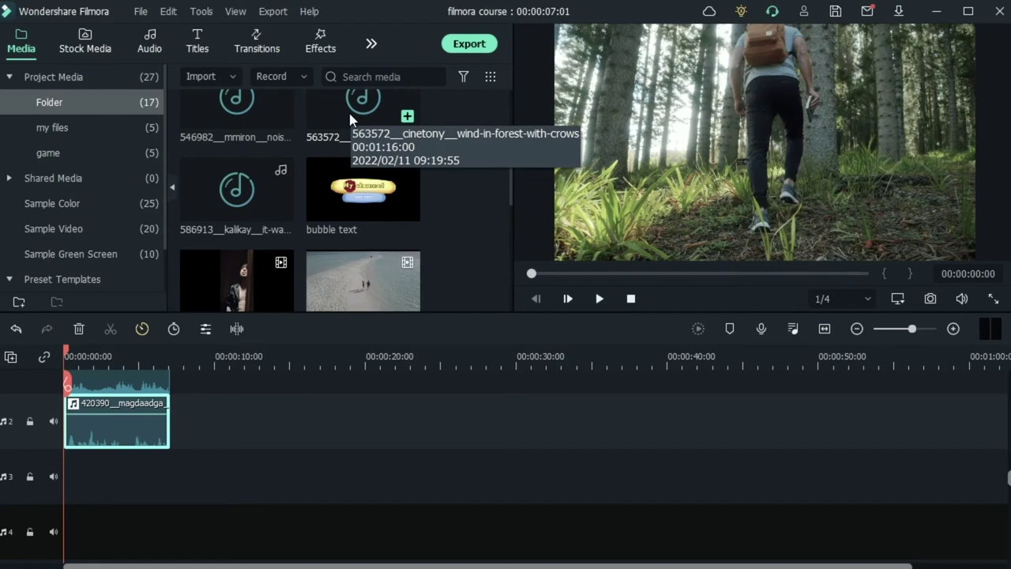
left_click_drag(350, 113, 64, 483)
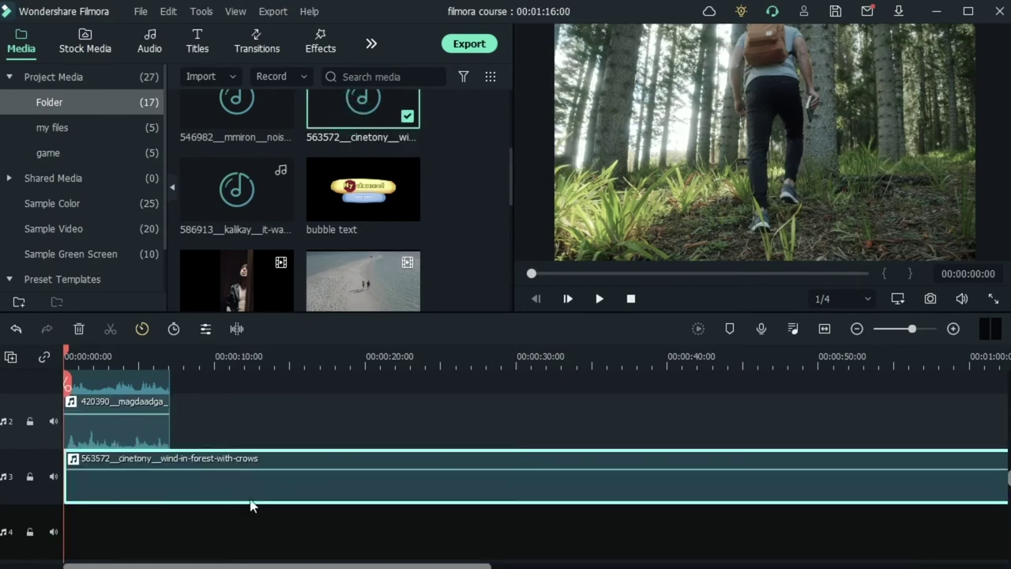
left_click_drag(155, 477, 204, 463)
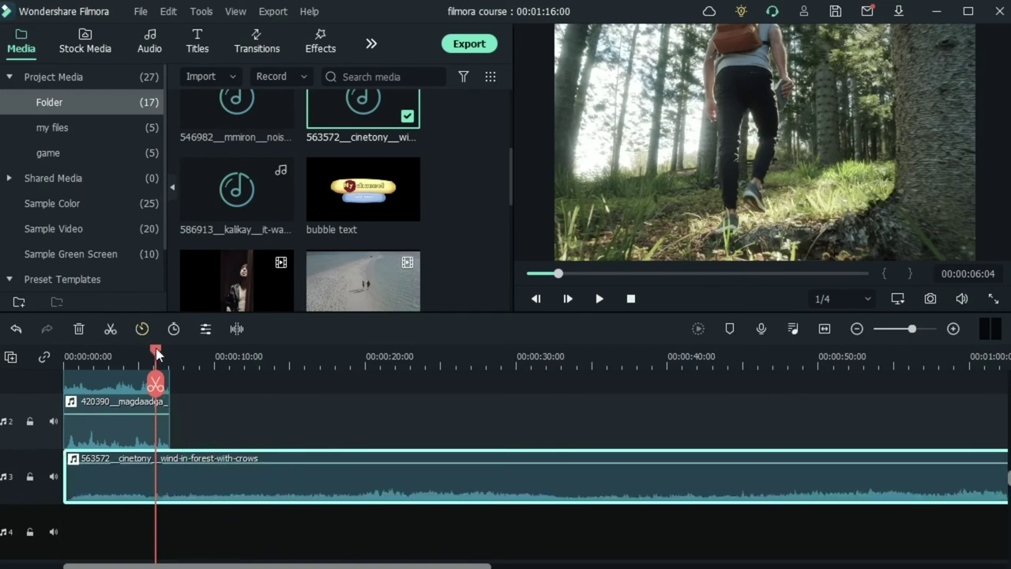
Play the layered sounds from the start, then split the wind-in-forest-with-crows clip at 00:00:07:03 and delete the part after it
left_click_drag(156, 352, 21, 384)
key("space")
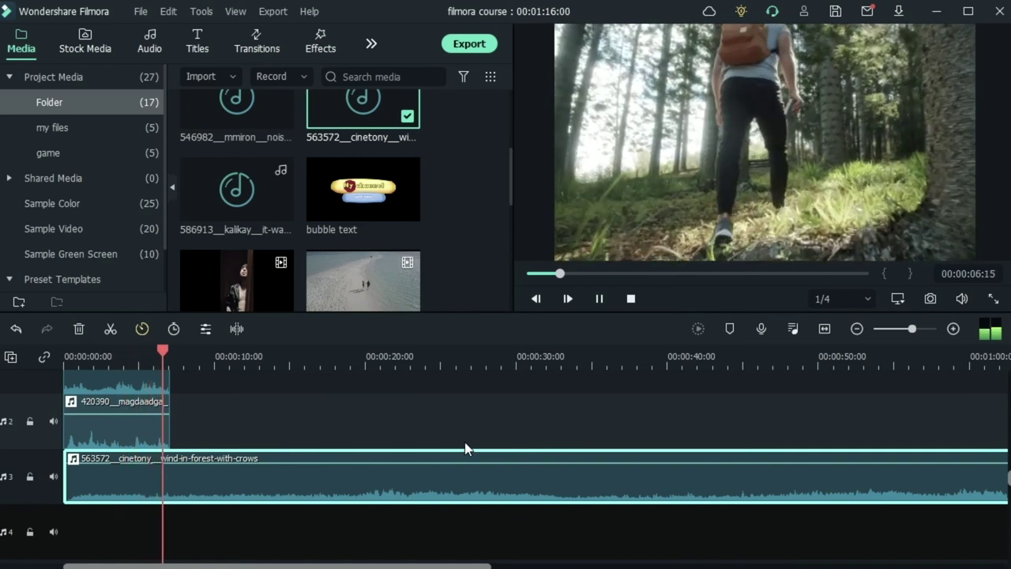
key("space")
left_click(170, 384)
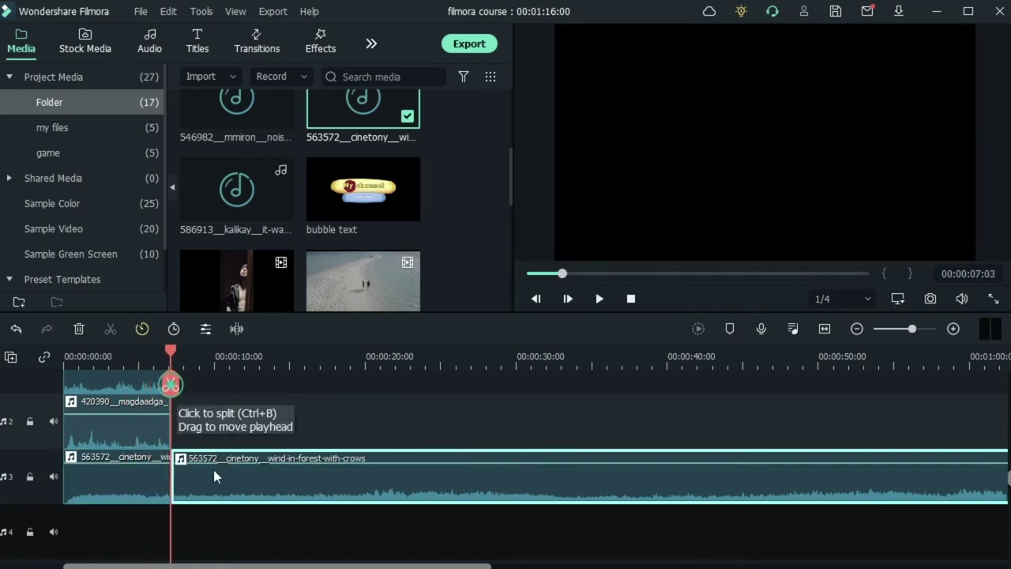
left_click(78, 327)
Return the playhead to the start and look over the forest video with its three stacked sound tracks
scroll(213, 486, "up", 2)
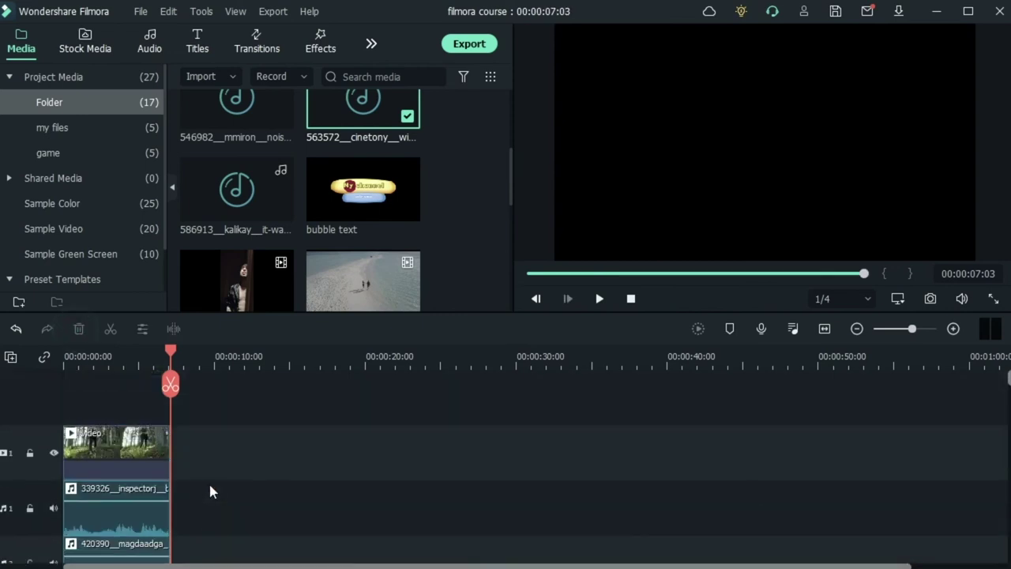
scroll(345, 251, "down", 5)
scroll(169, 530, "down", 3)
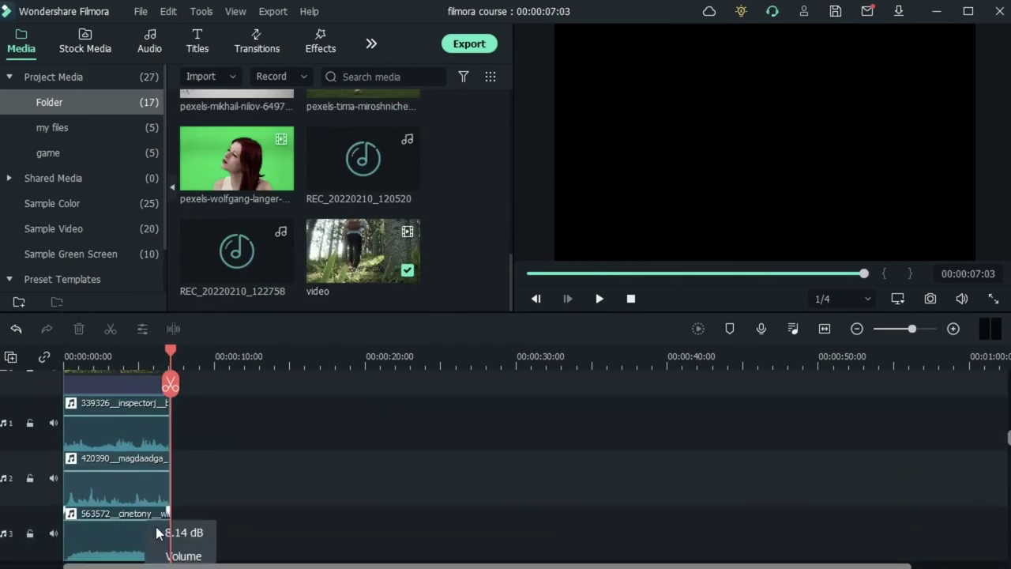
scroll(311, 474, "up", 3)
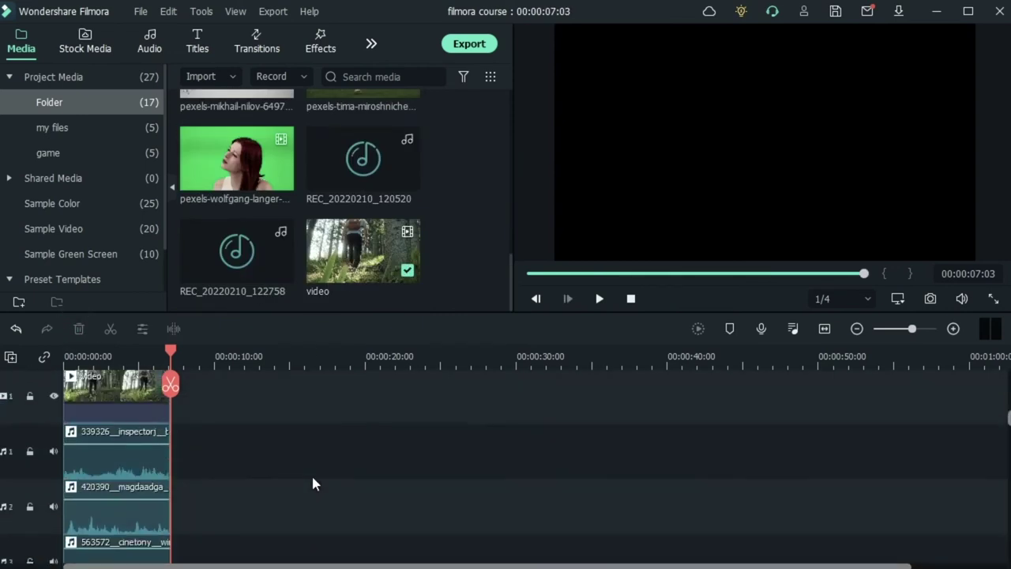
scroll(314, 476, "down", 2)
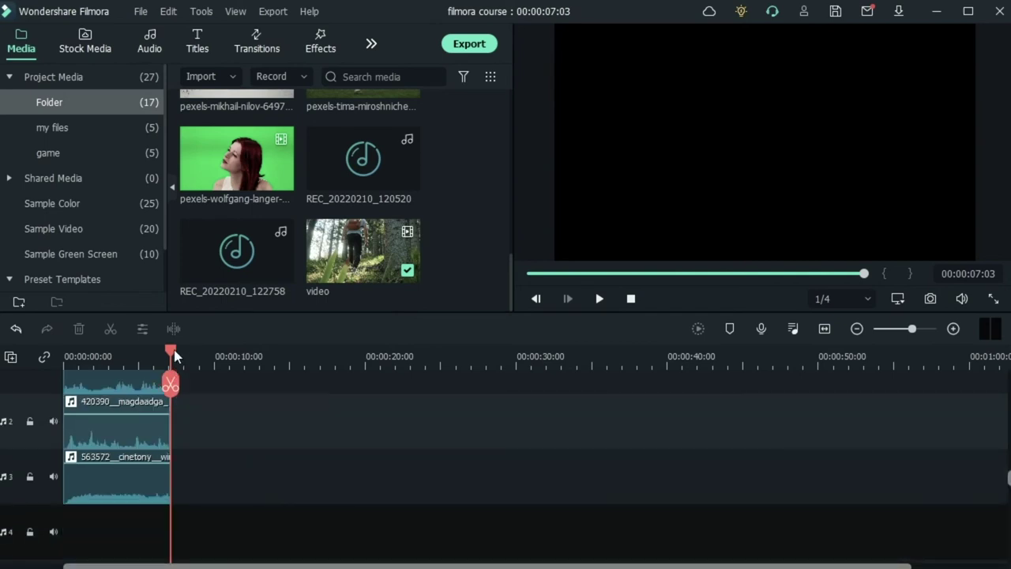
left_click_drag(173, 379, 37, 379)
scroll(353, 479, "up", 1)
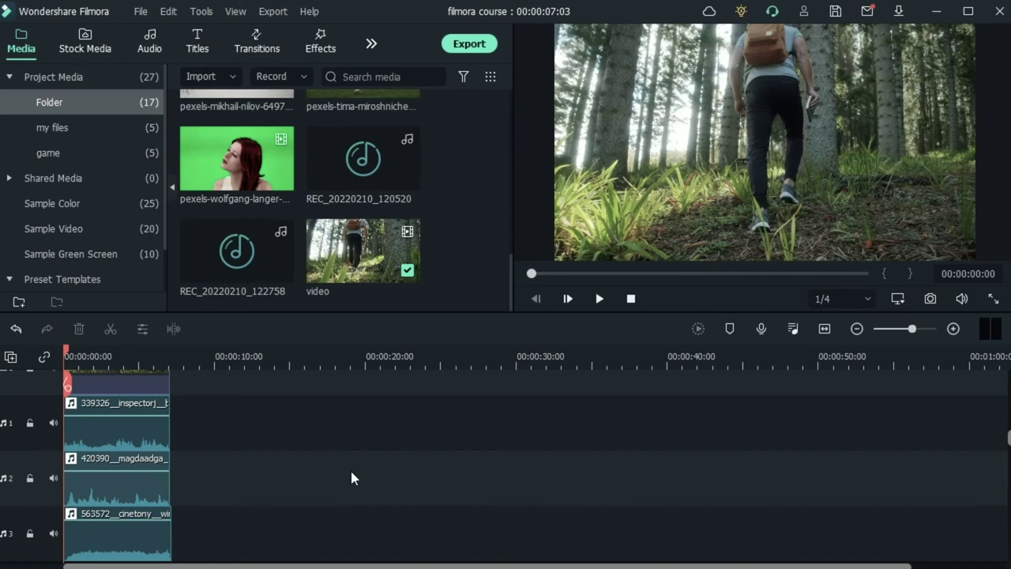
scroll(229, 467, "down", 1)
scroll(222, 474, "up", 3)
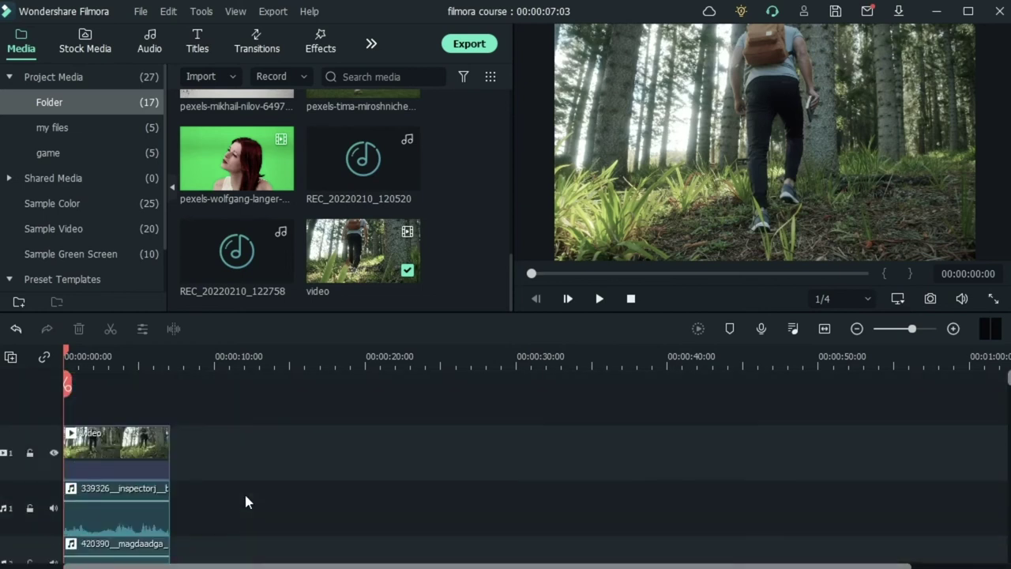
scroll(244, 498, "down", 2)
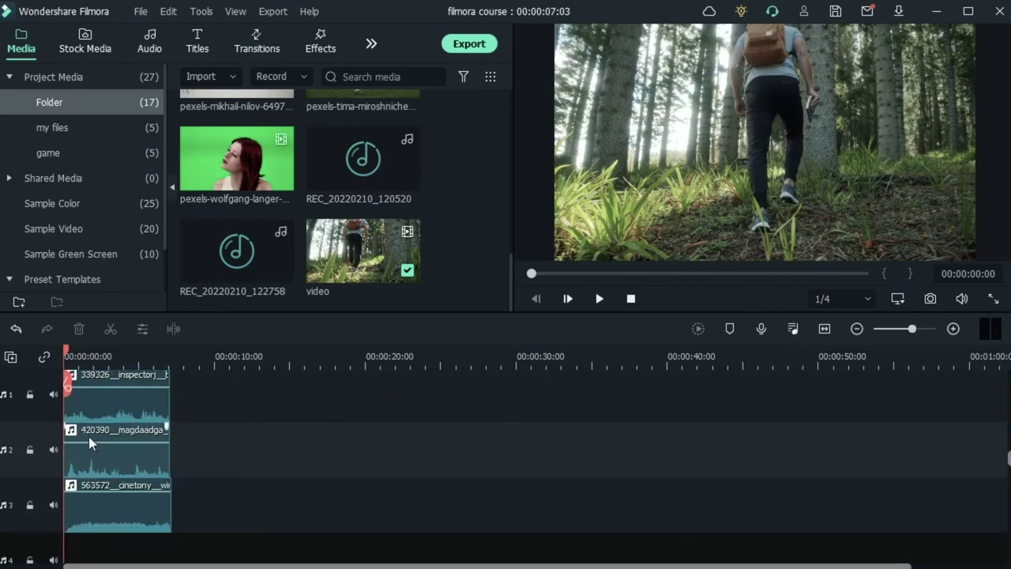
scroll(118, 442, "down", 1)
scroll(106, 429, "up", 1)
scroll(107, 429, "up", 2)
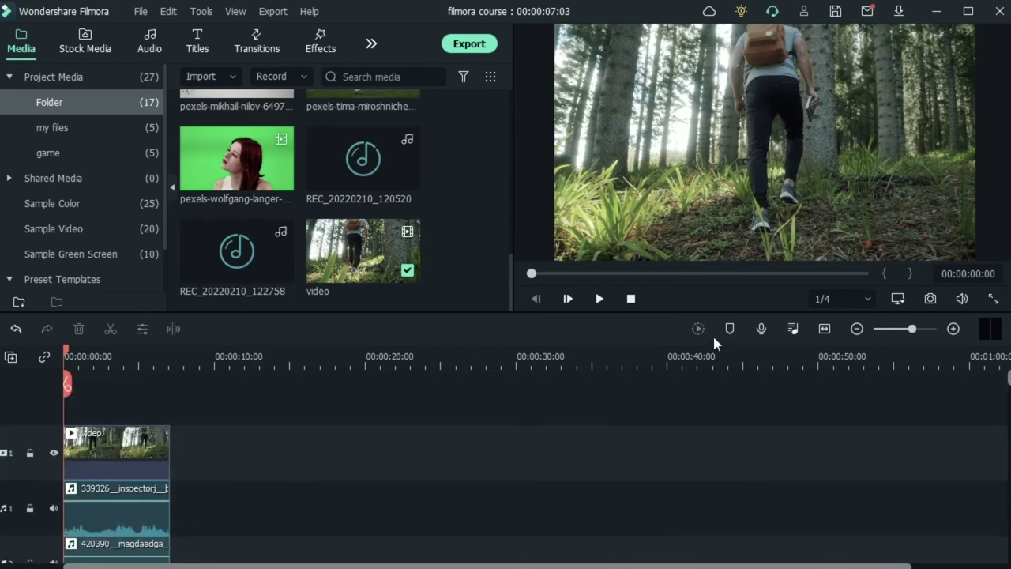
scroll(254, 496, "down", 2)
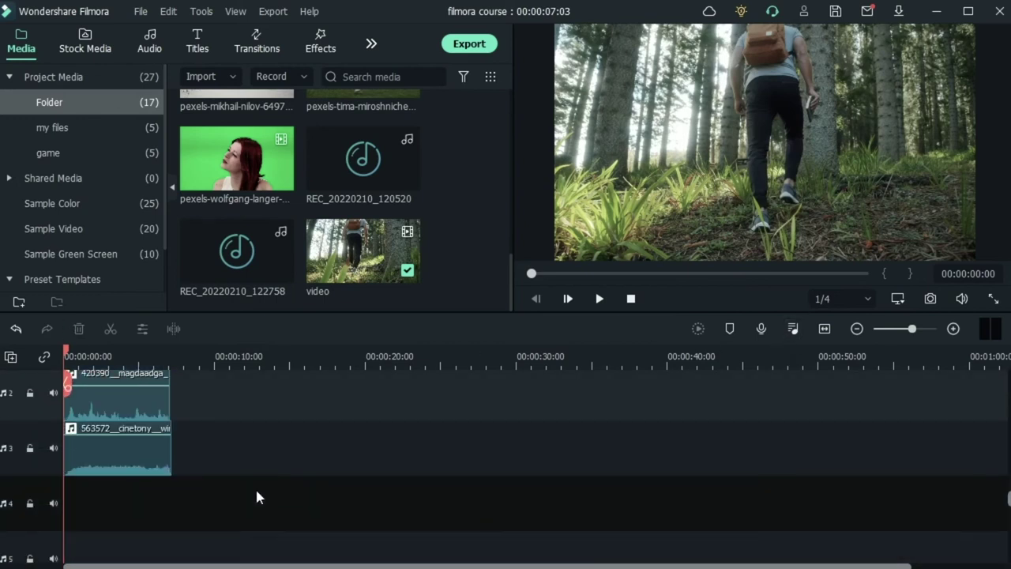
scroll(256, 496, "up", 2)
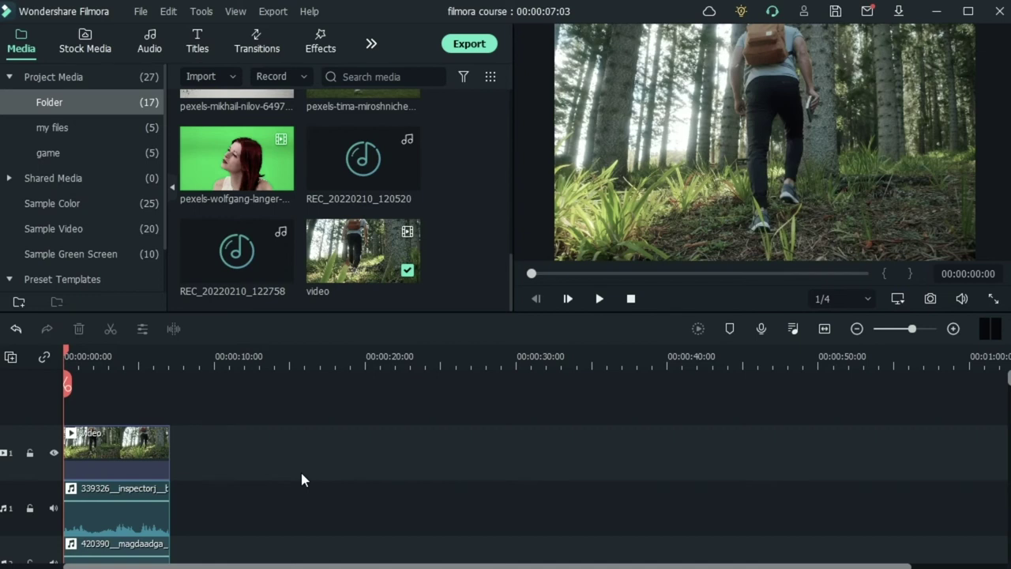
scroll(395, 471, "down", 1)
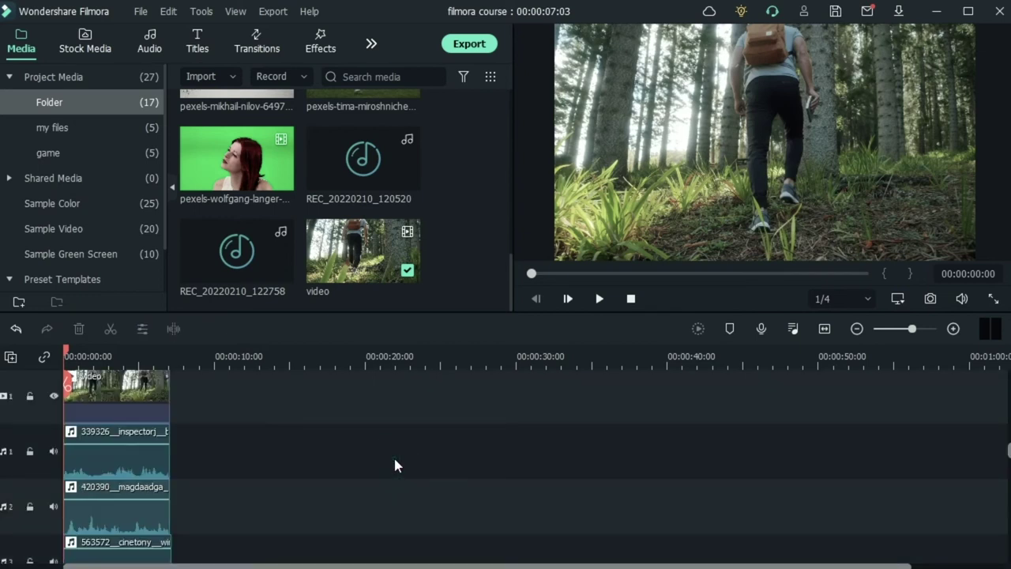
Play the forest video with its layered sounds from start to end and review the three stacked audio tracks
scroll(216, 458, "up", 1)
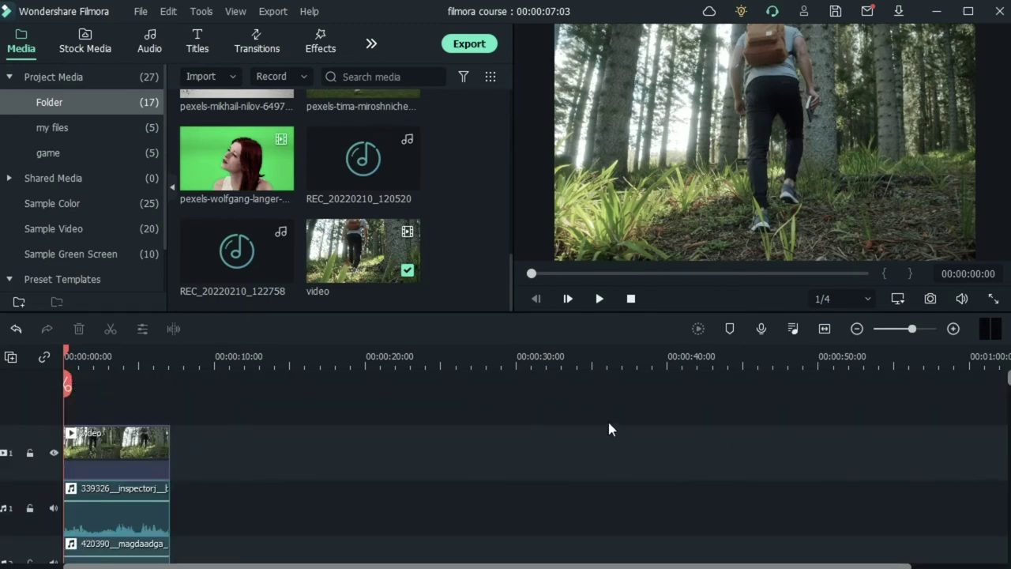
key("space")
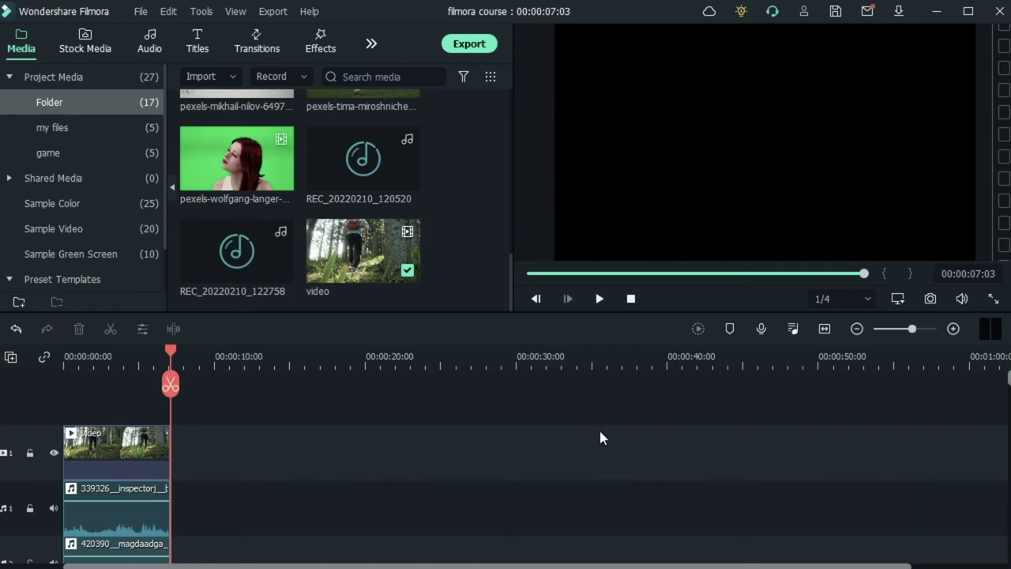
scroll(260, 456, "down", 3)
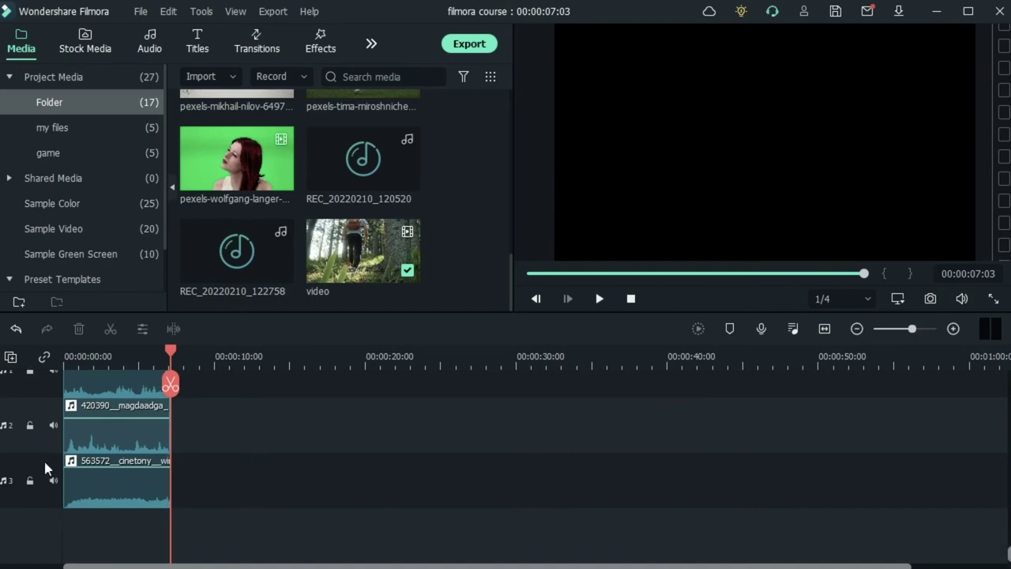
scroll(249, 483, "up", 2)
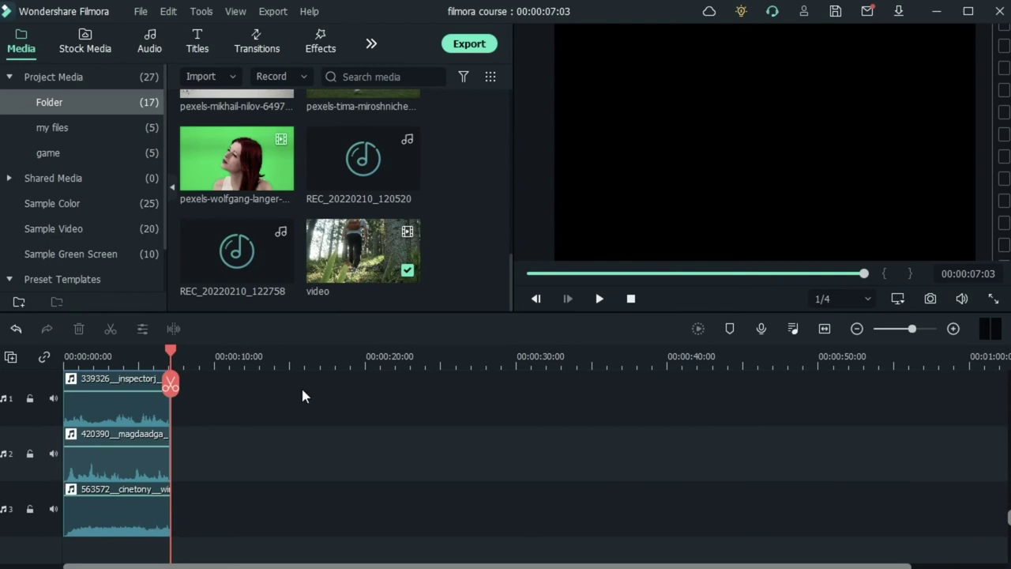
Browse the audio library's Environmental Sound category, then check the Filmstock category
left_click(157, 49)
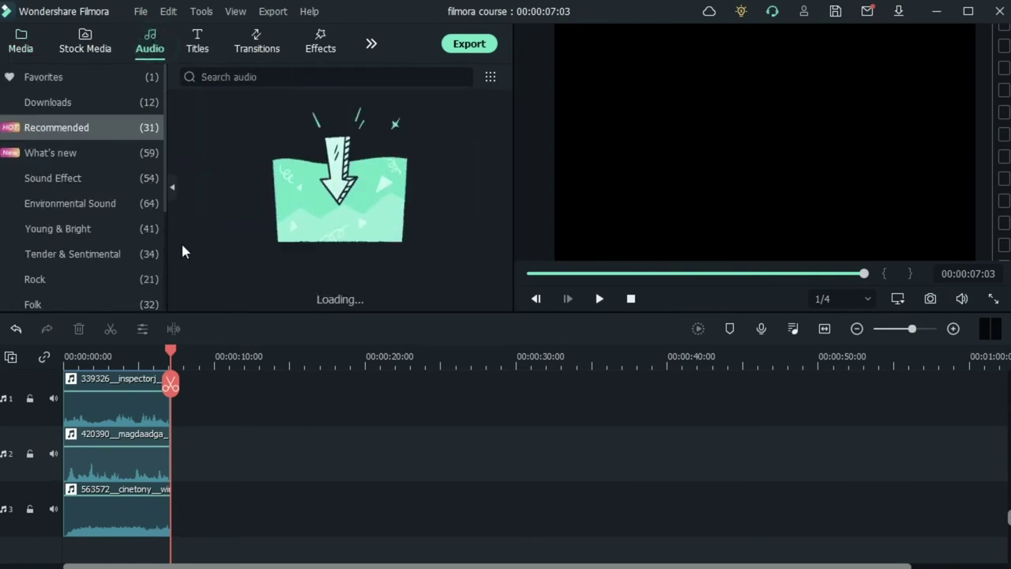
left_click(75, 205)
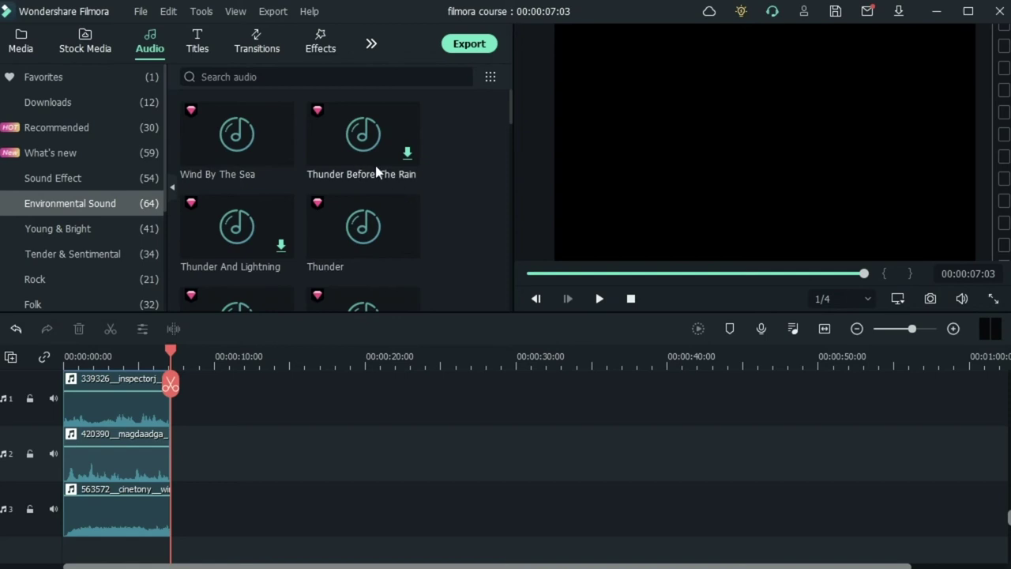
scroll(438, 190, "down", 10)
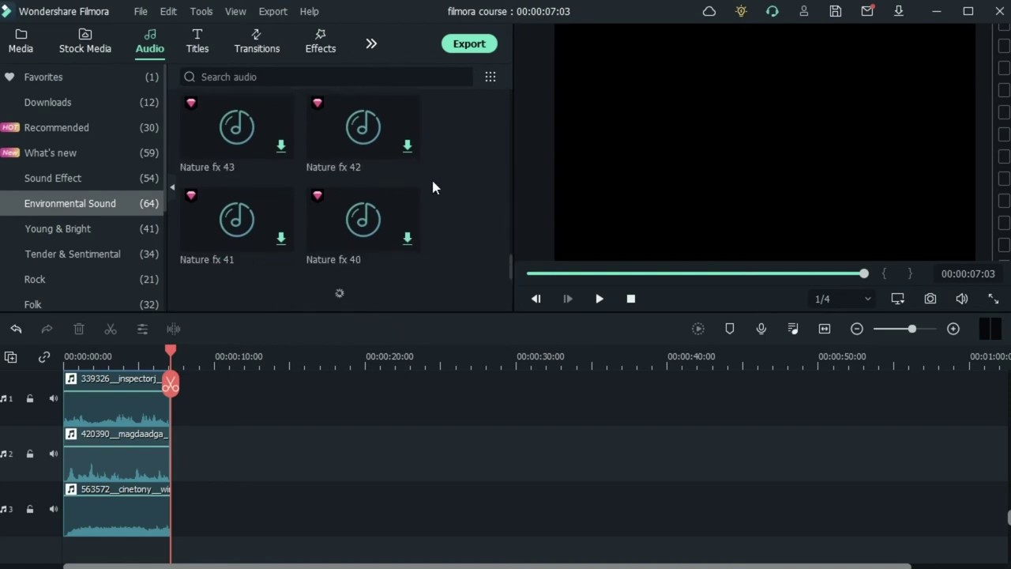
scroll(74, 148, "down", 3)
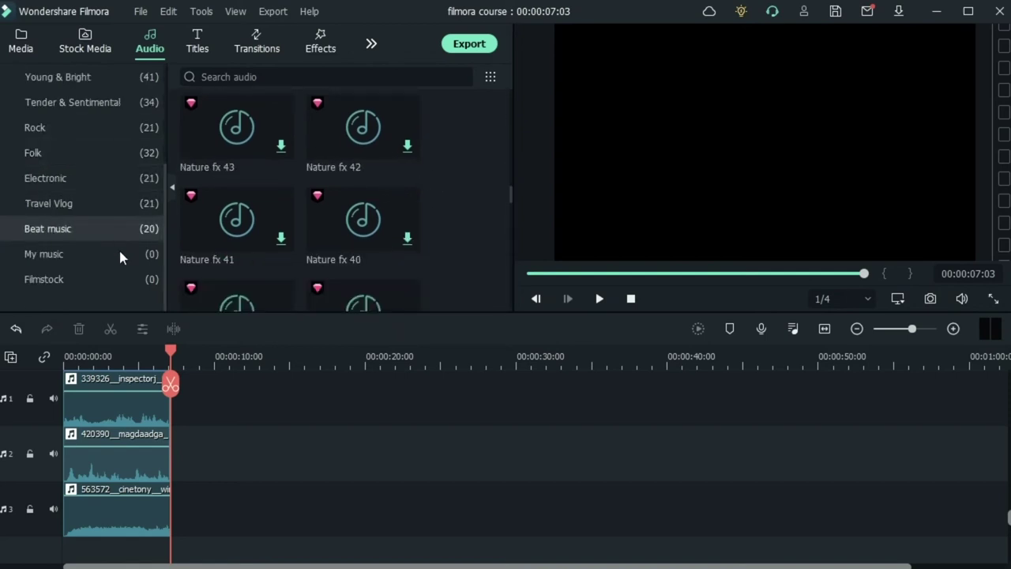
left_click(66, 280)
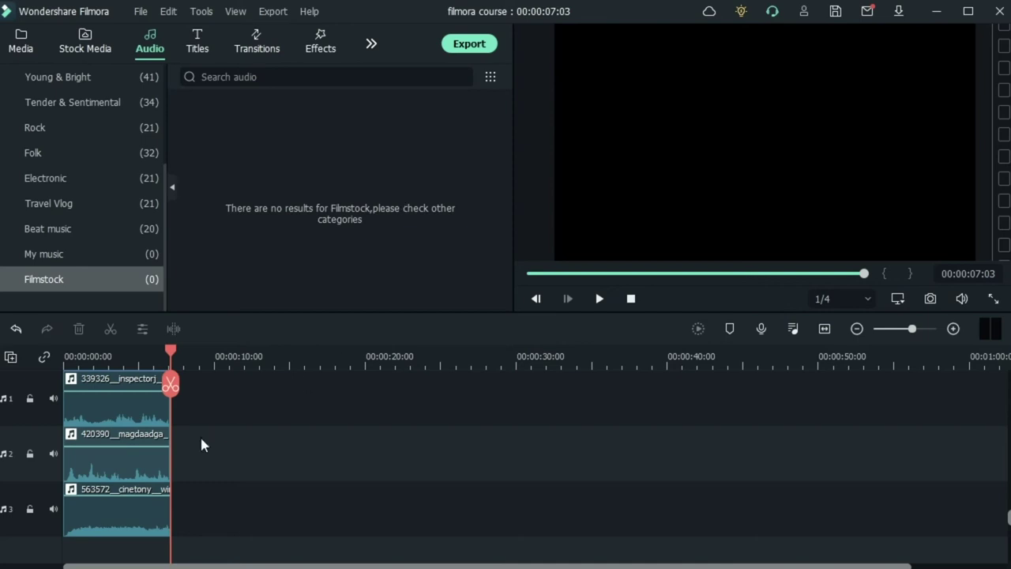
Scrub the playhead to 00:00:03:11 and then 00:00:05:08 to review the forest video against its stacked sound tracks
scroll(199, 434, "up", 2)
left_click_drag(170, 349, 114, 352)
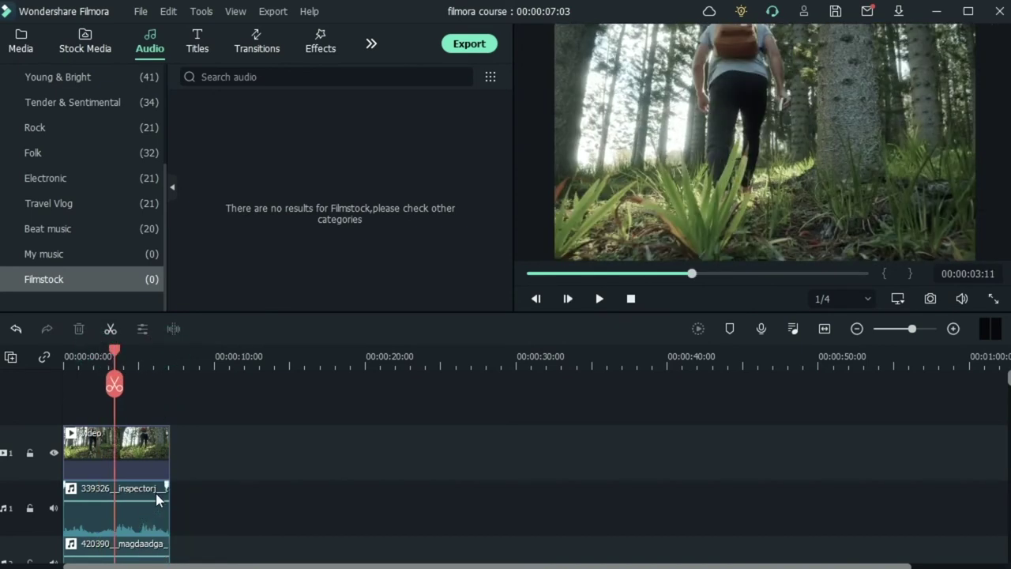
scroll(235, 418, "down", 2)
scroll(232, 422, "up", 1)
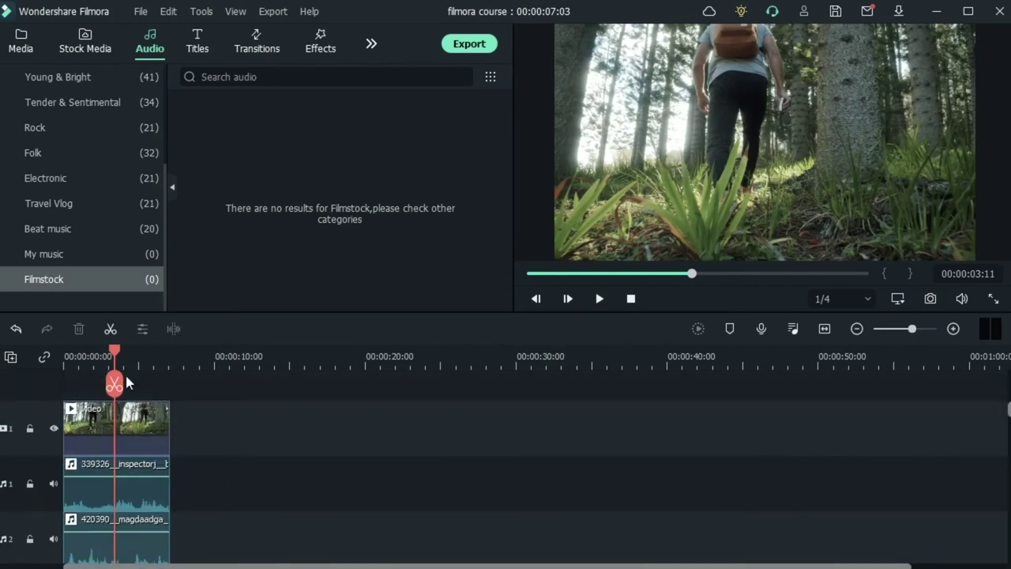
left_click_drag(118, 350, 144, 470)
scroll(240, 444, "down", 3)
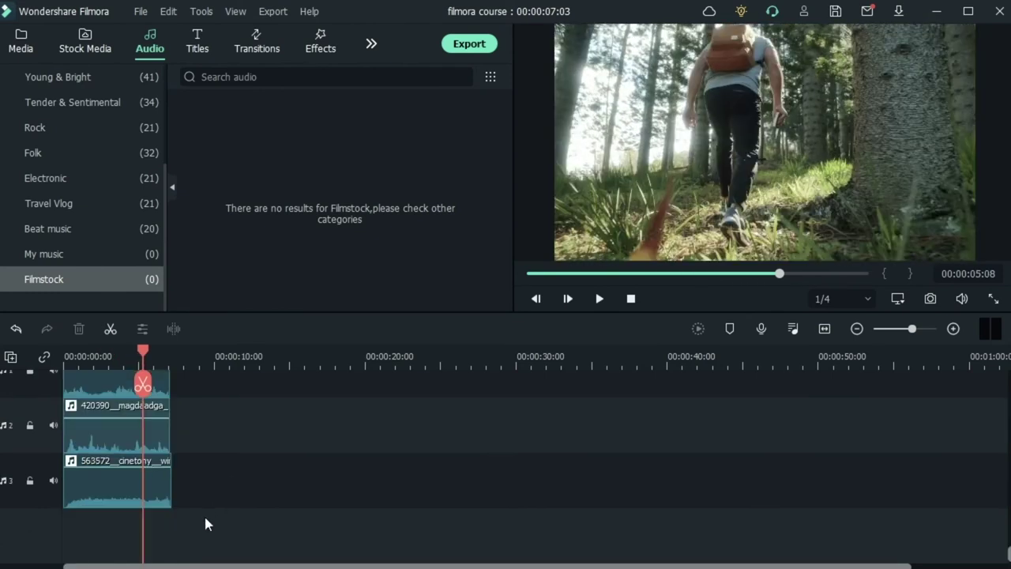
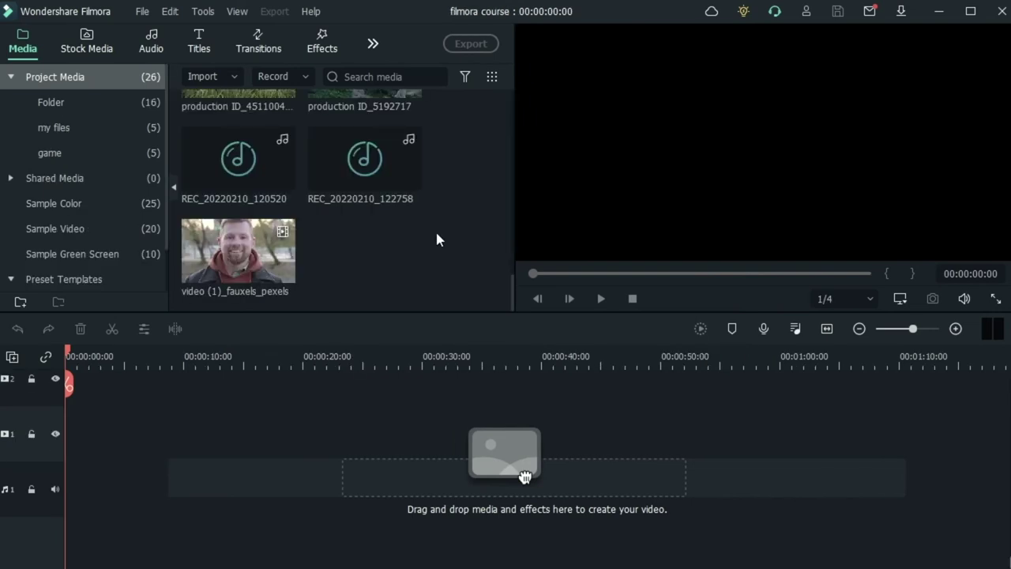
Look through the project media and open the subfolder named Folder to browse its clips
scroll(435, 229, "down", 5)
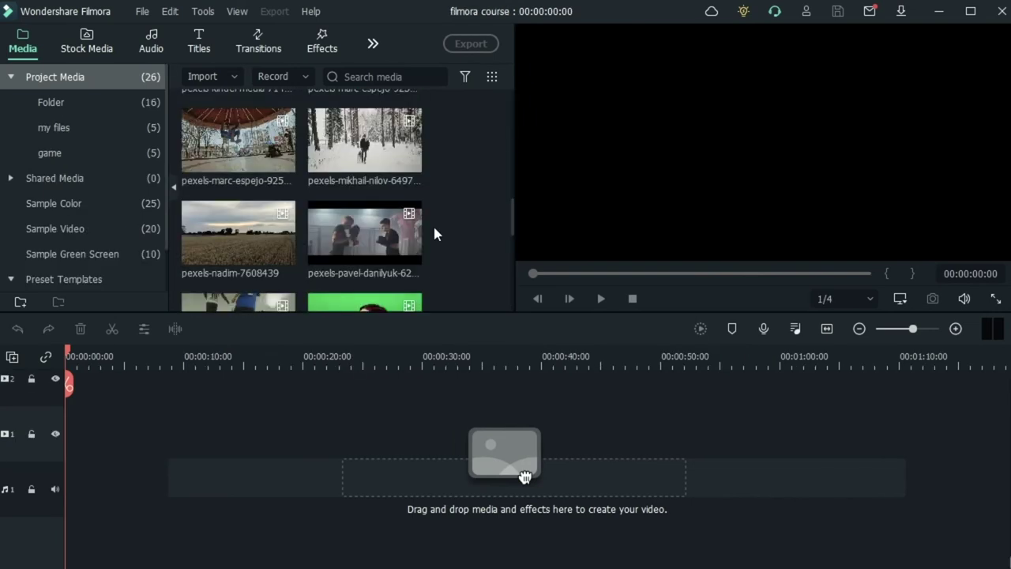
left_click(52, 96)
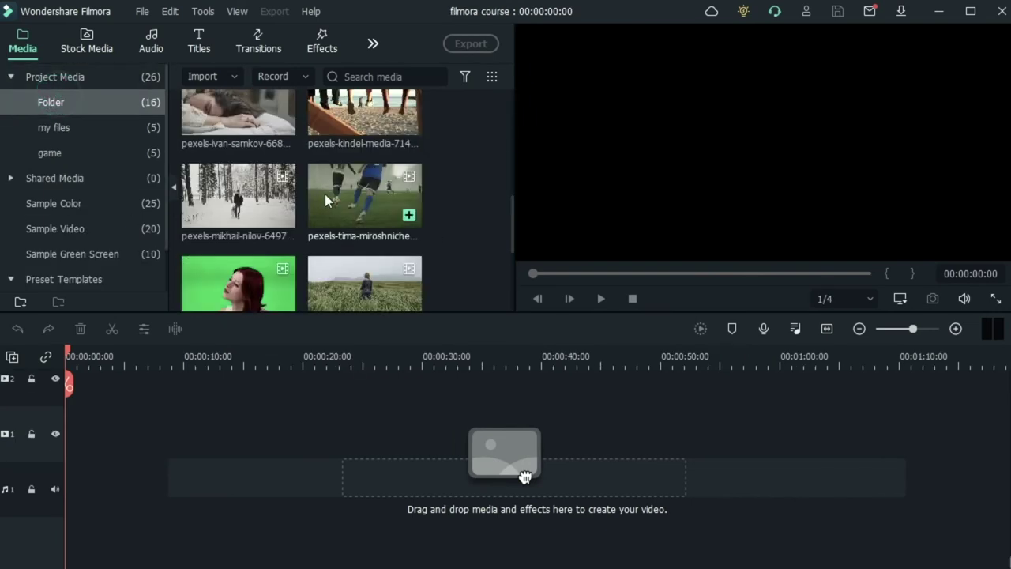
Add the couple-walking-on-a-beach drone clip to video track 1, keeping the 1920 x 1080 25fps project settings, and move the playhead to 00:00:07:12
left_click_drag(325, 193, 75, 445)
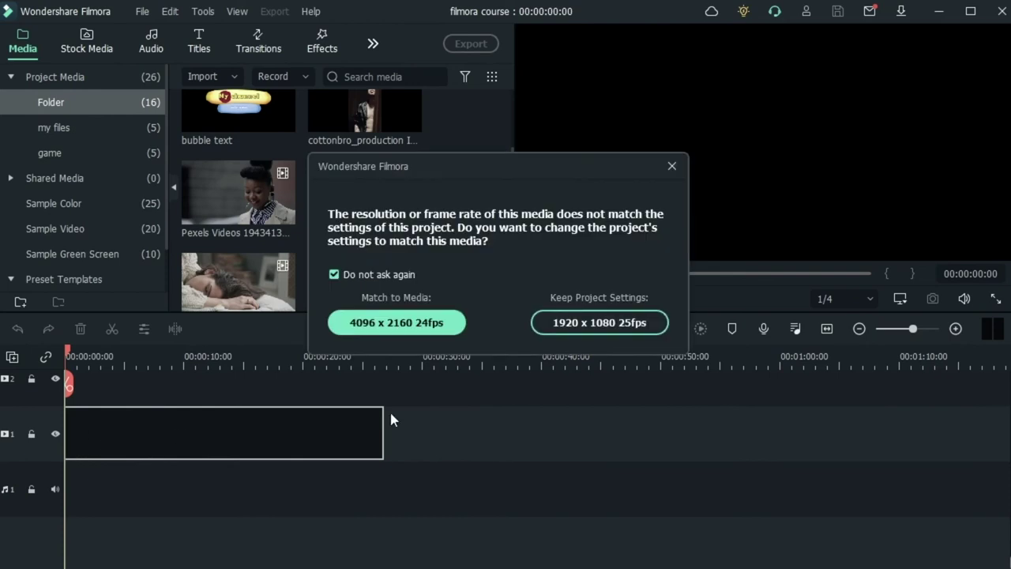
left_click(584, 322)
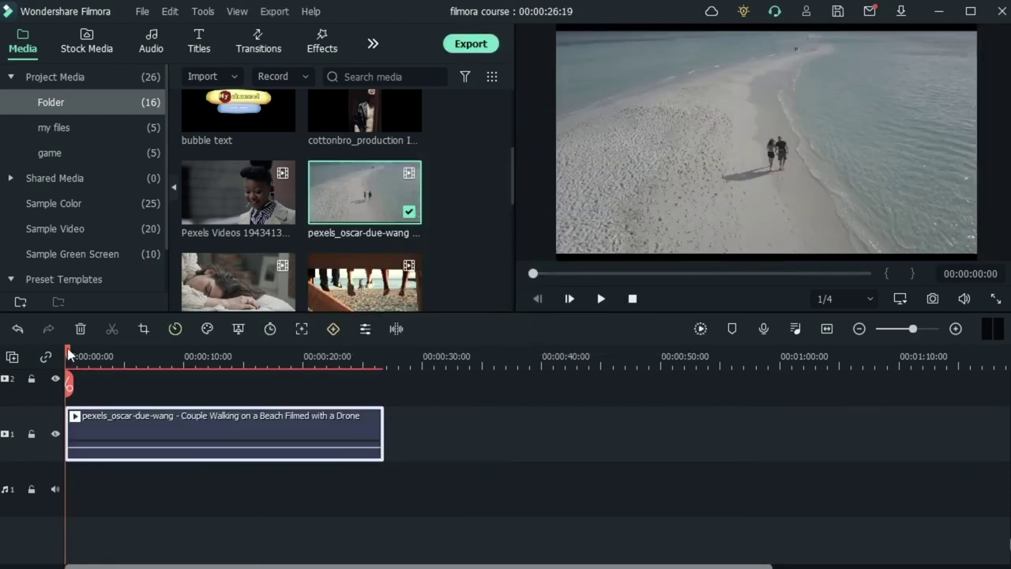
left_click_drag(70, 356, 156, 362)
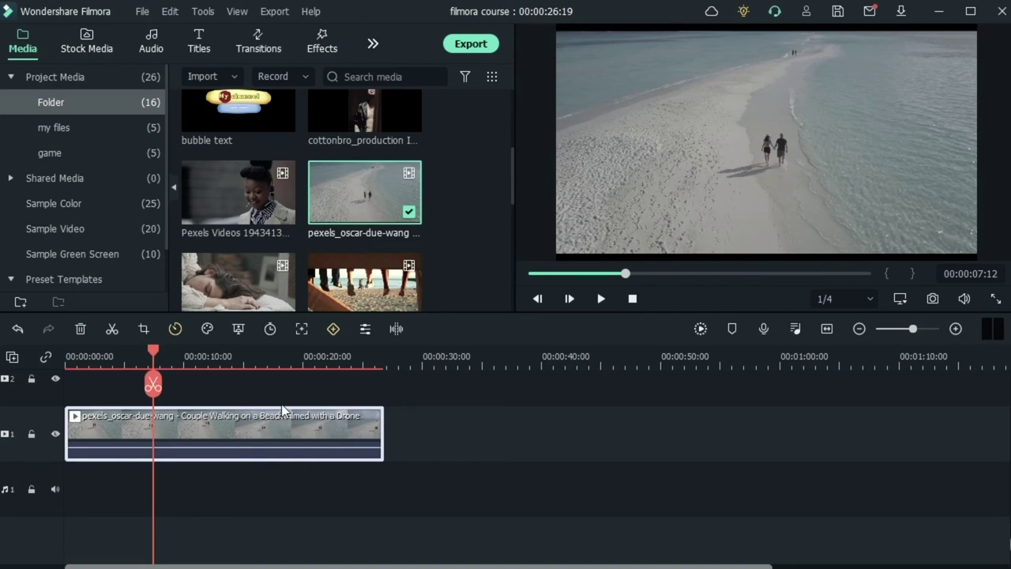
Open Color Correction for the beach clip and show its manual adjustment settings
left_click(207, 329)
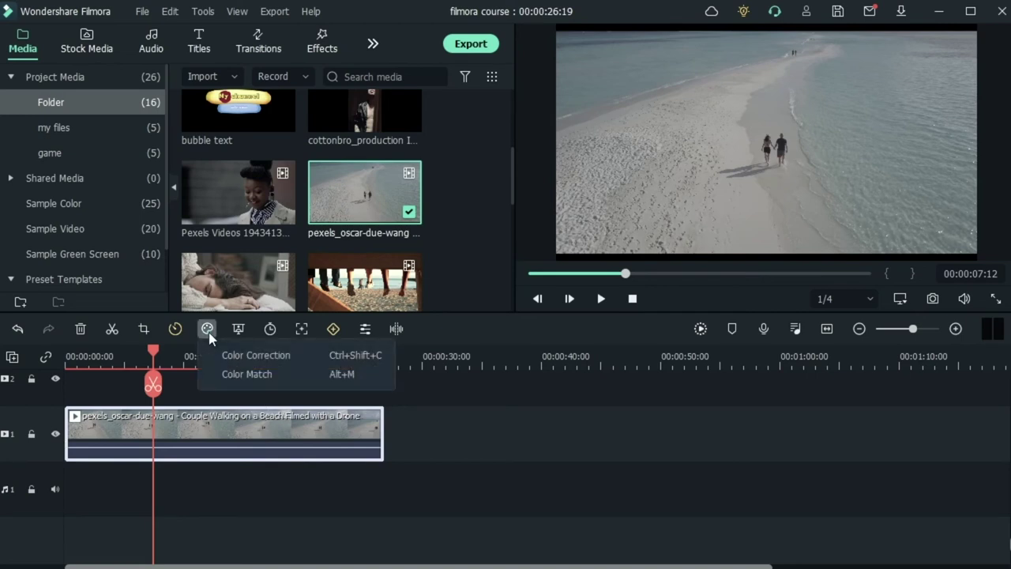
left_click(237, 357)
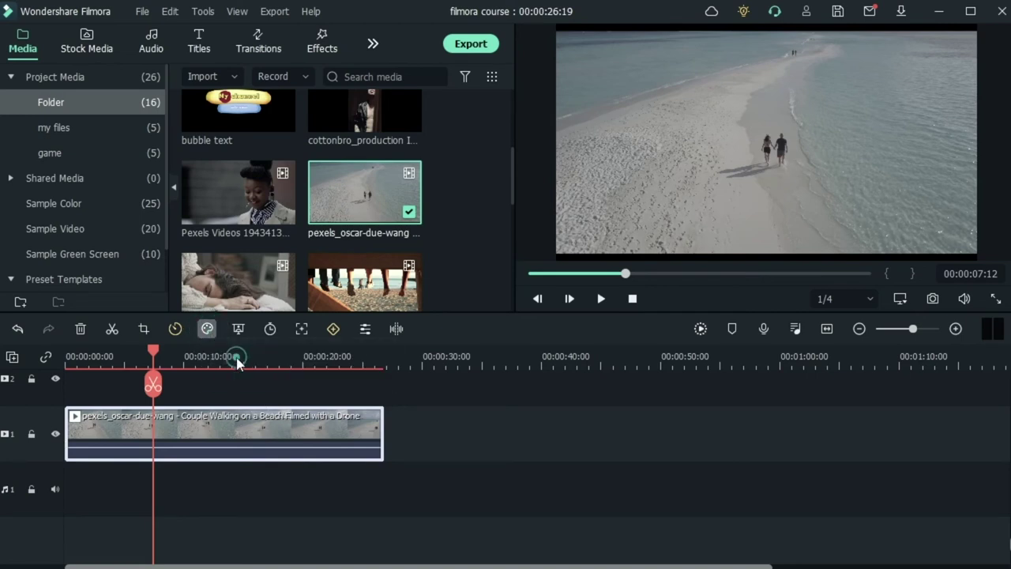
left_click(96, 40)
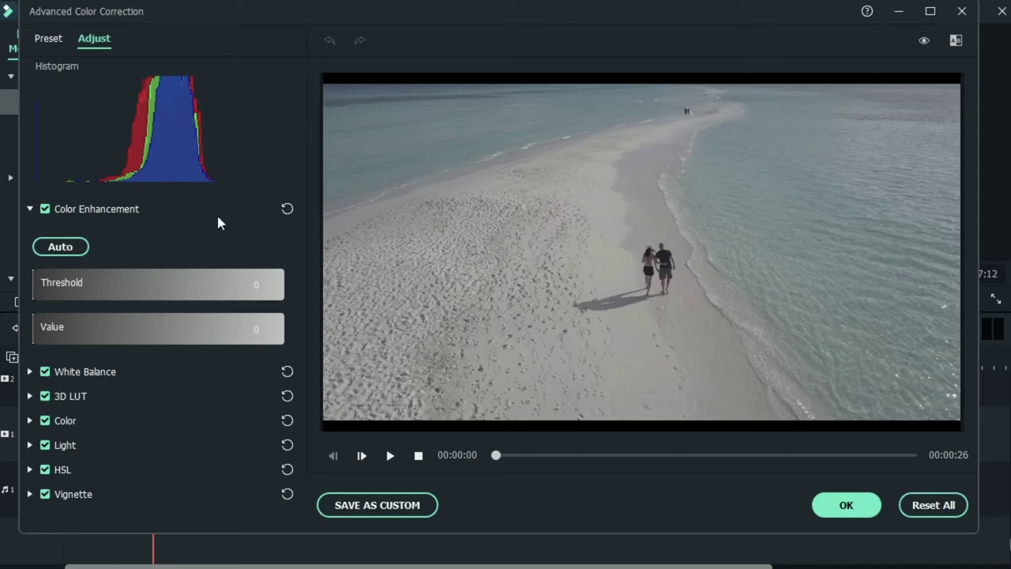
Try the Light adjustment's Shadows at -100 and -30, and return Shadows to 0
left_click(30, 420)
scroll(203, 399, "down", 1)
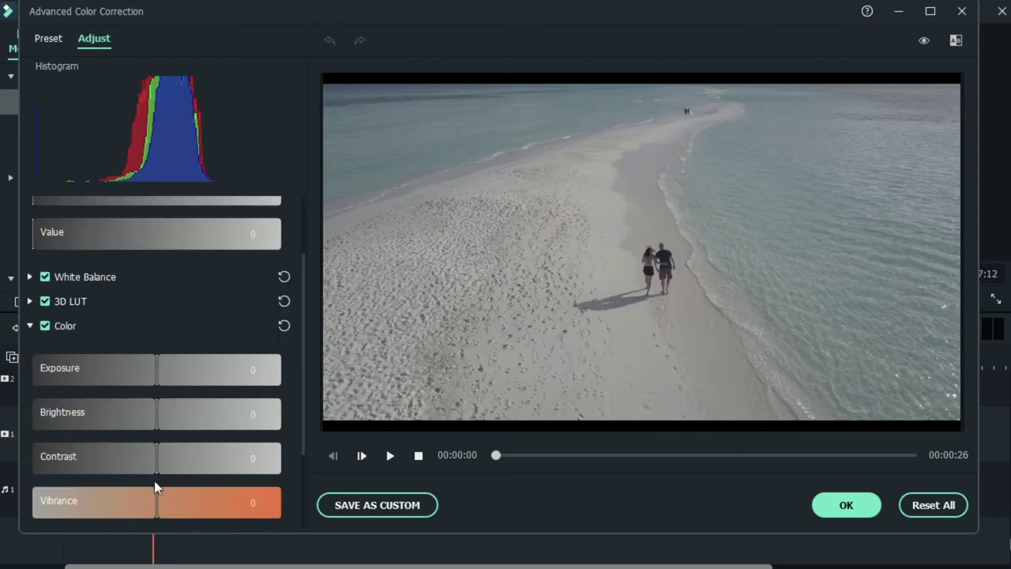
scroll(154, 480, "down", 1)
left_click(31, 469)
scroll(154, 391, "down", 1)
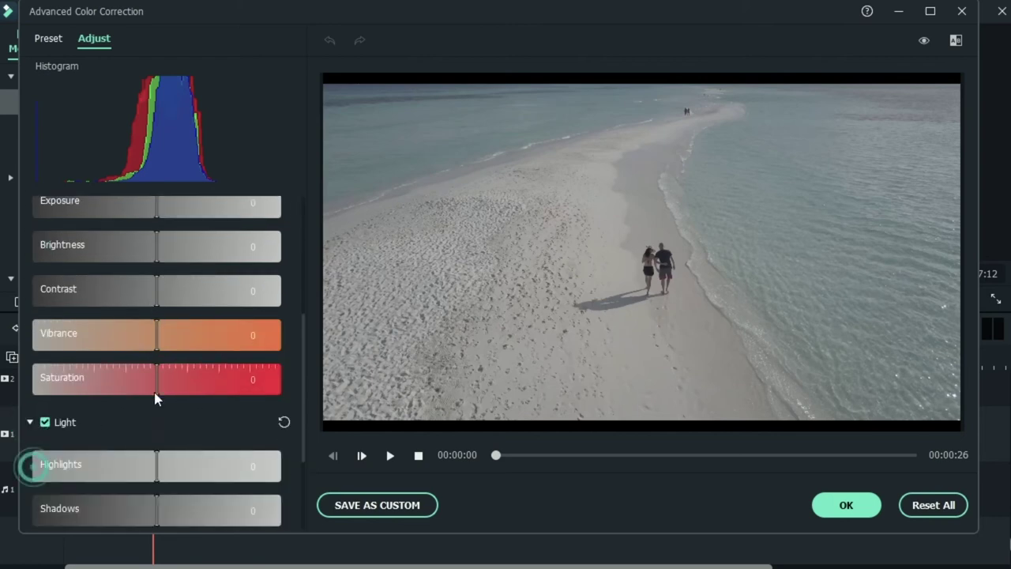
scroll(154, 394, "down", 2)
left_click_drag(154, 368, 3, 359)
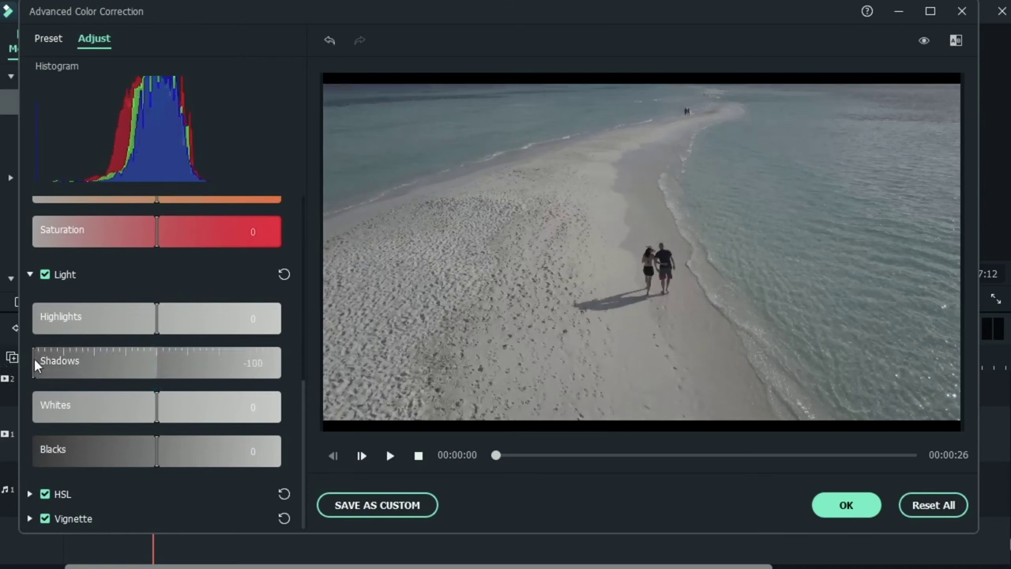
left_click_drag(35, 364, 120, 364)
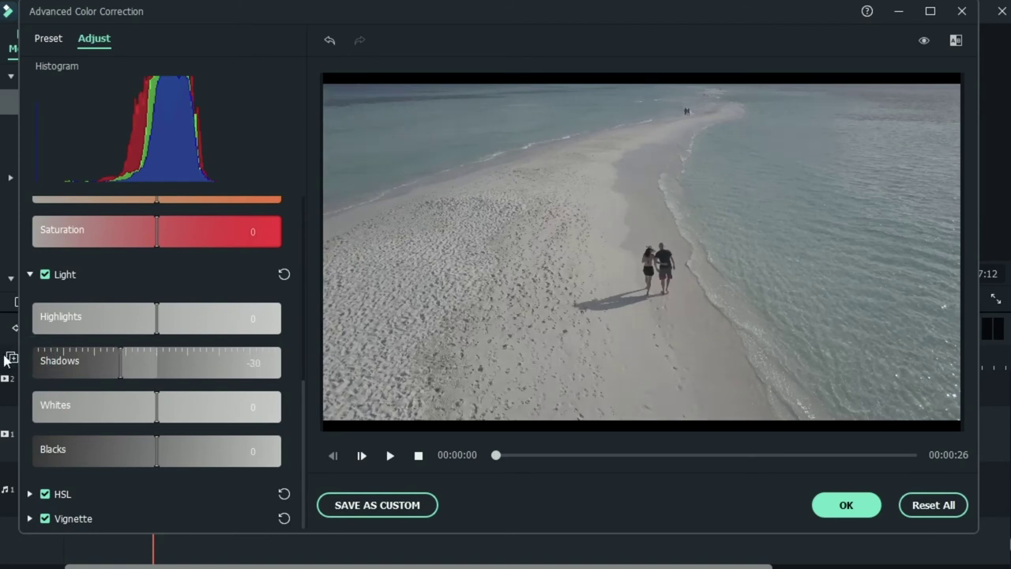
left_click_drag(7, 361, 3, 353)
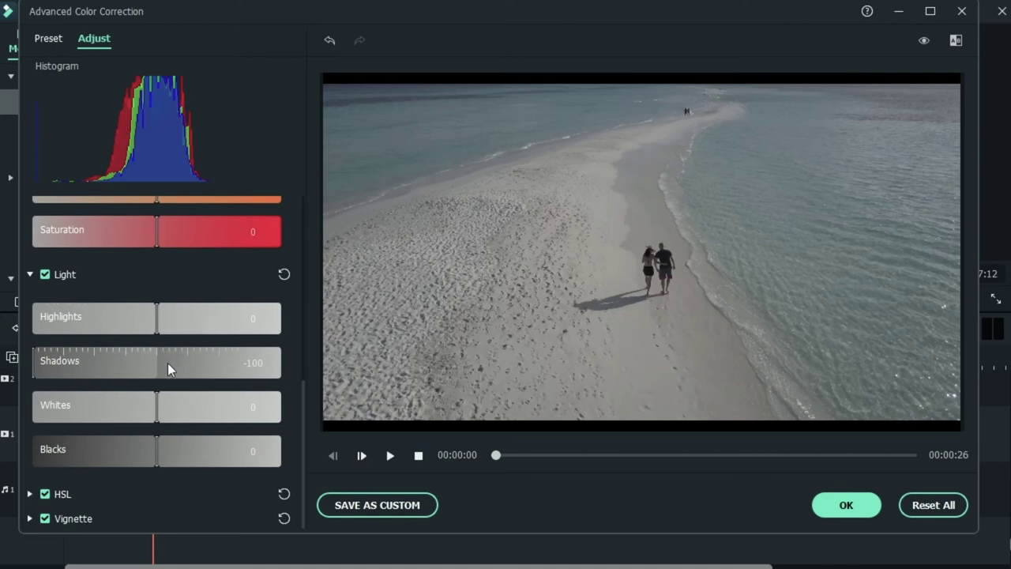
double_click(143, 363)
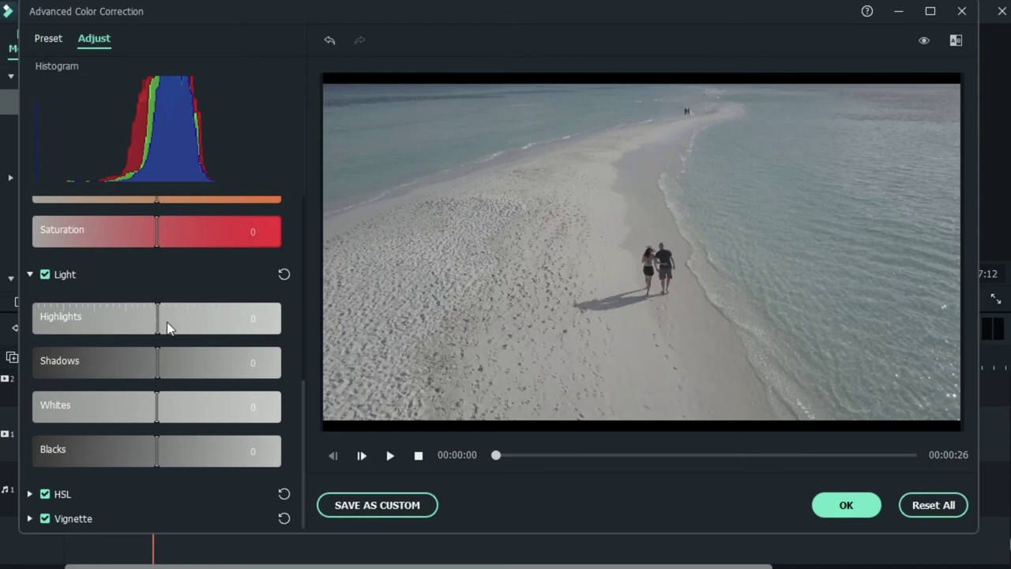
Try Highlights at 99 and reset the Light adjustments
left_click_drag(157, 318, 282, 345)
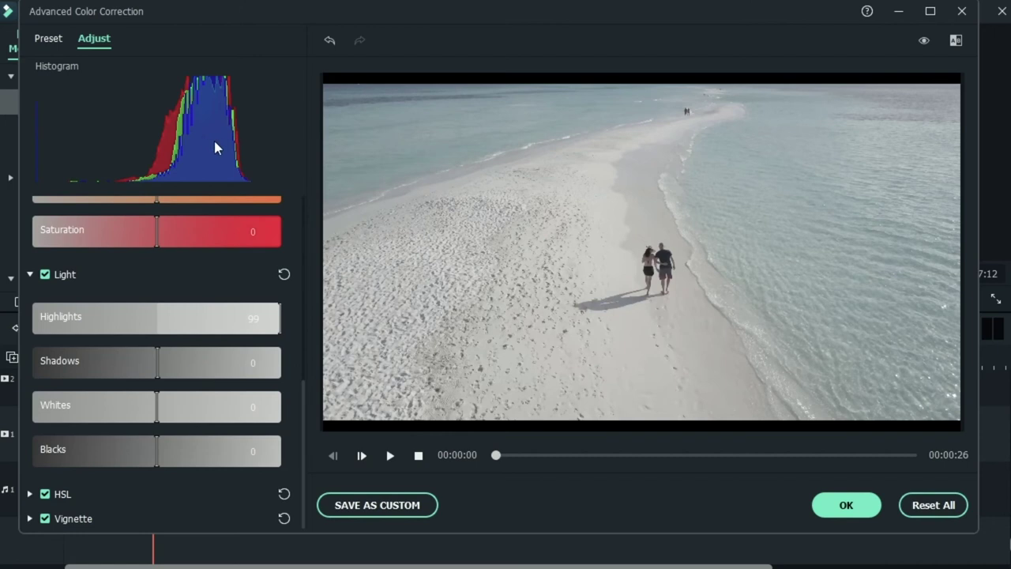
left_click_drag(158, 366, 158, 367)
left_click(284, 274)
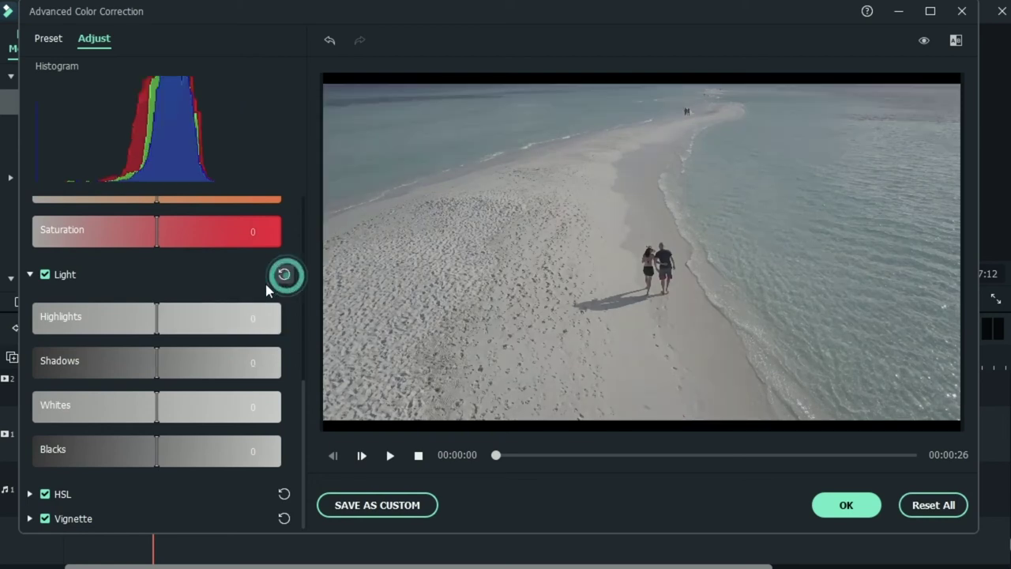
Collapse the Light, Color and Color Enhancement sections
left_click(30, 274)
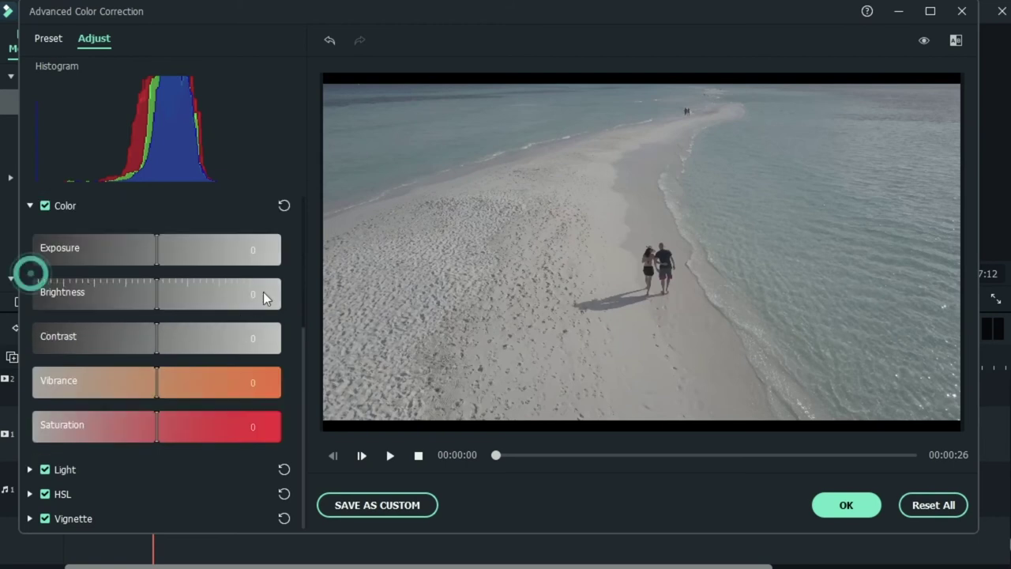
left_click(29, 206)
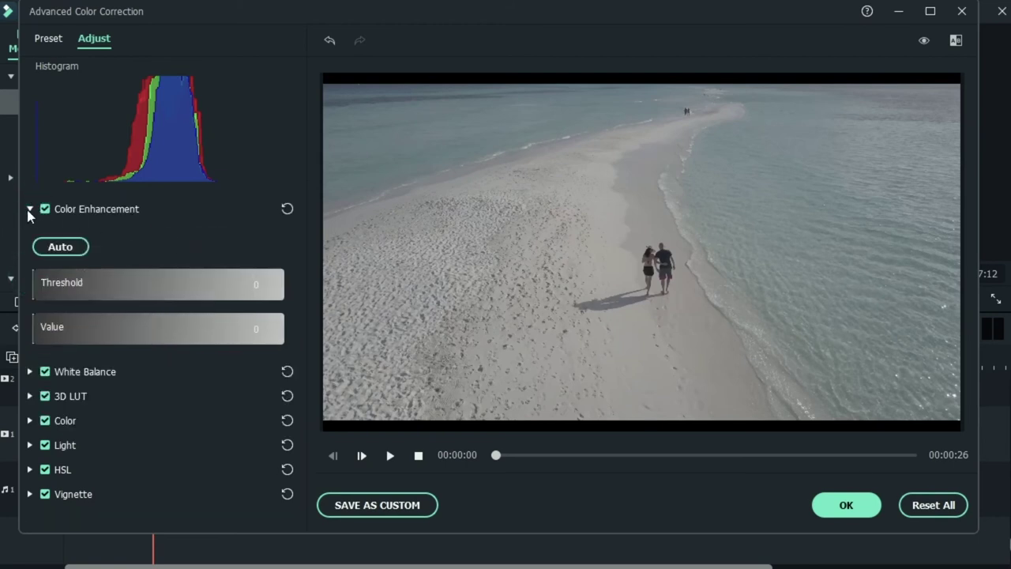
left_click(29, 209)
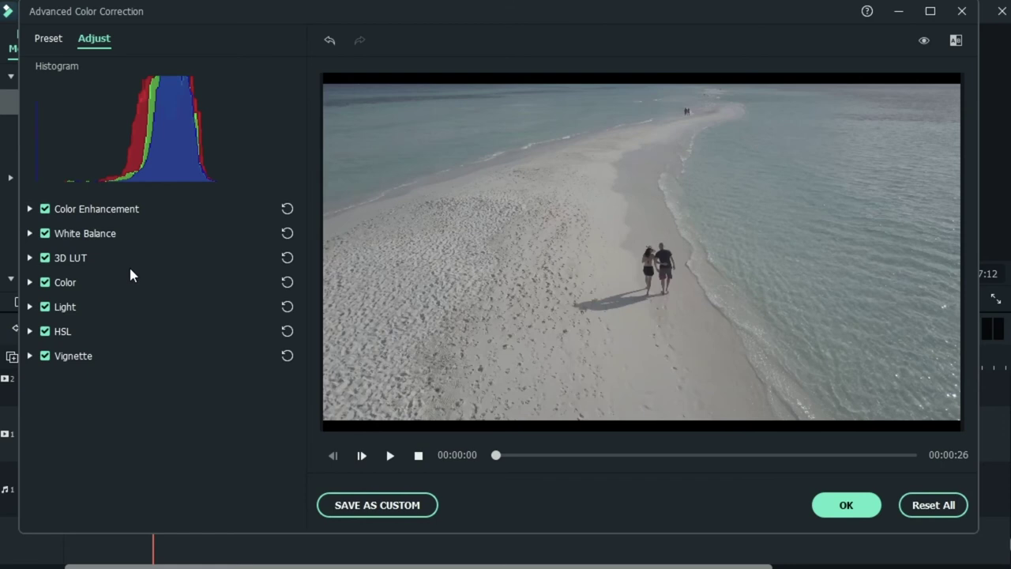
Try the automatic Color Enhancement on the beach clip and reset it
left_click(30, 208)
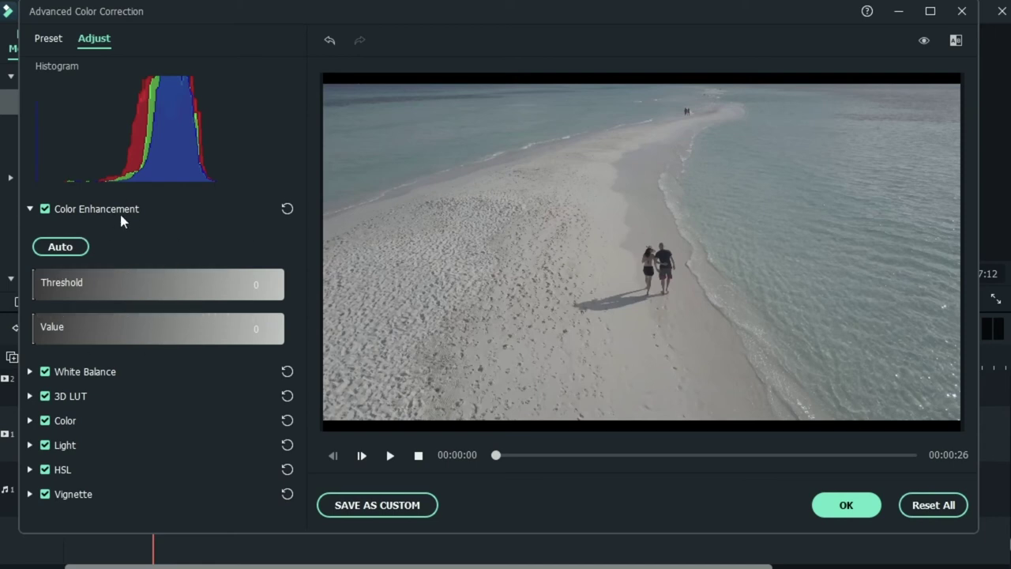
left_click(55, 245)
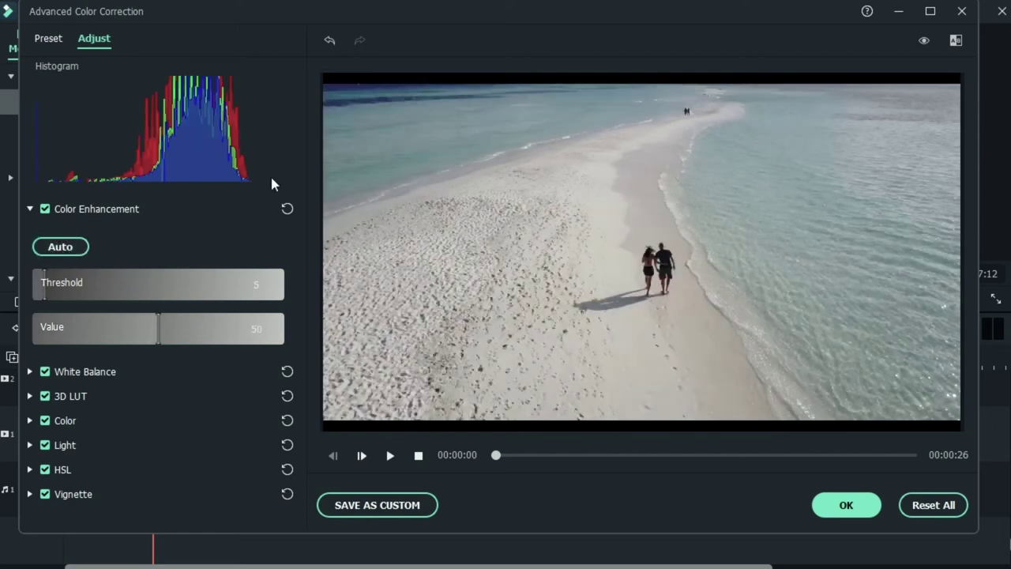
left_click(286, 210)
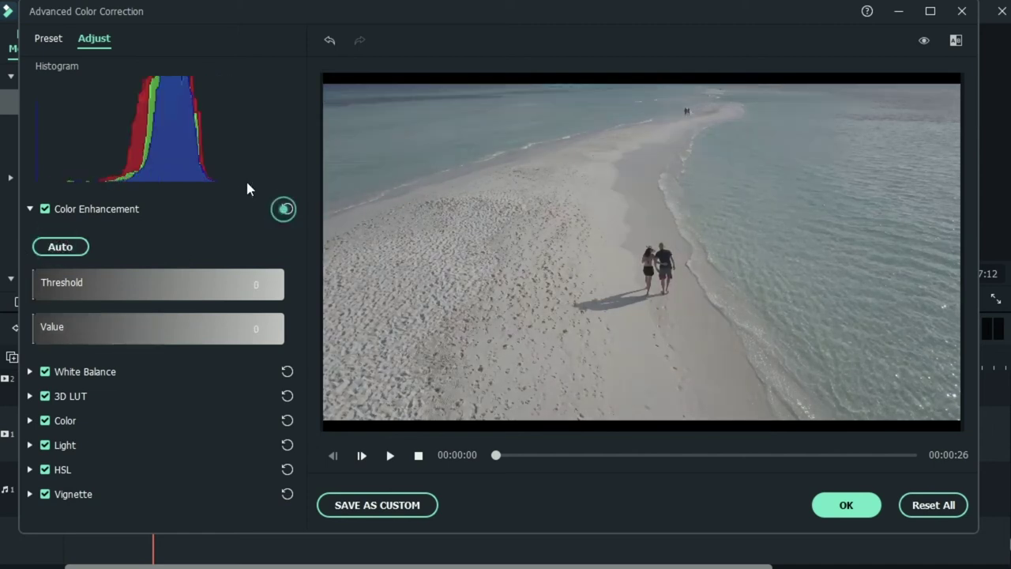
Try the automatic Color Enhancement again with a higher Value, reset it and collapse its section
left_click(60, 246)
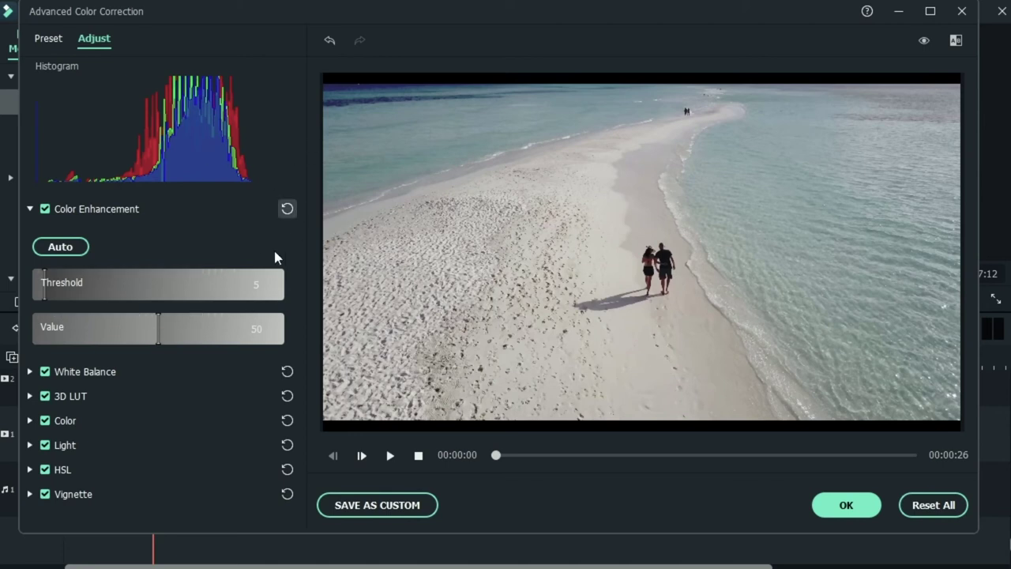
left_click_drag(160, 332, 212, 348)
left_click(289, 209)
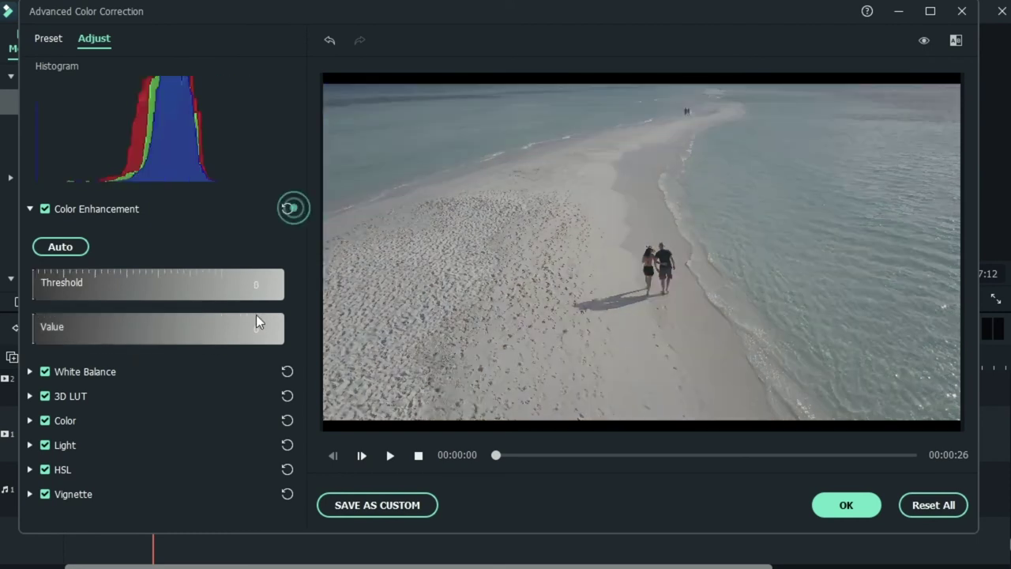
left_click(29, 209)
Try White Balance with Temperature at 32.36 and separately with Tint at -1.76, resetting it after each test
left_click(29, 233)
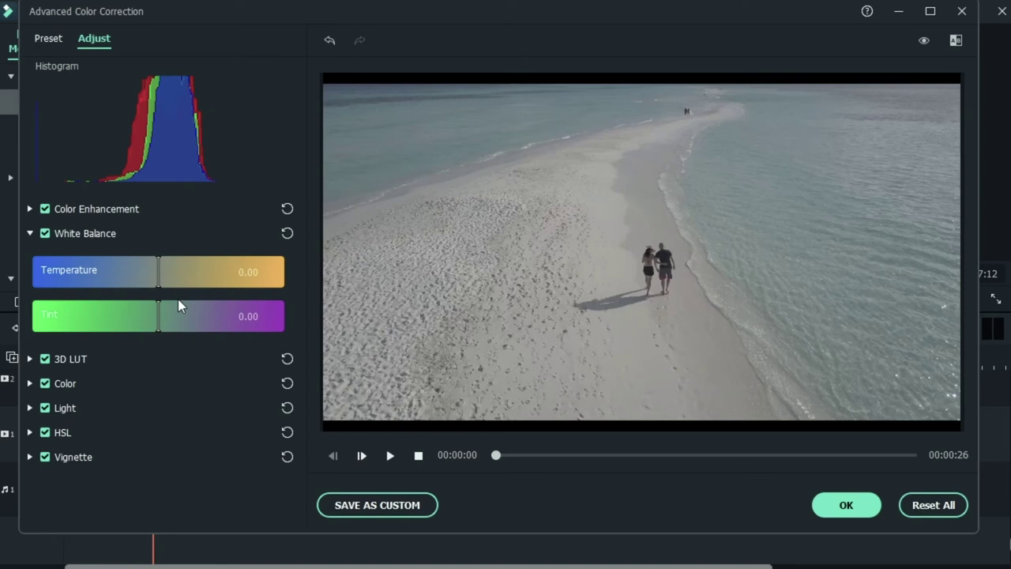
left_click_drag(160, 274, 245, 306)
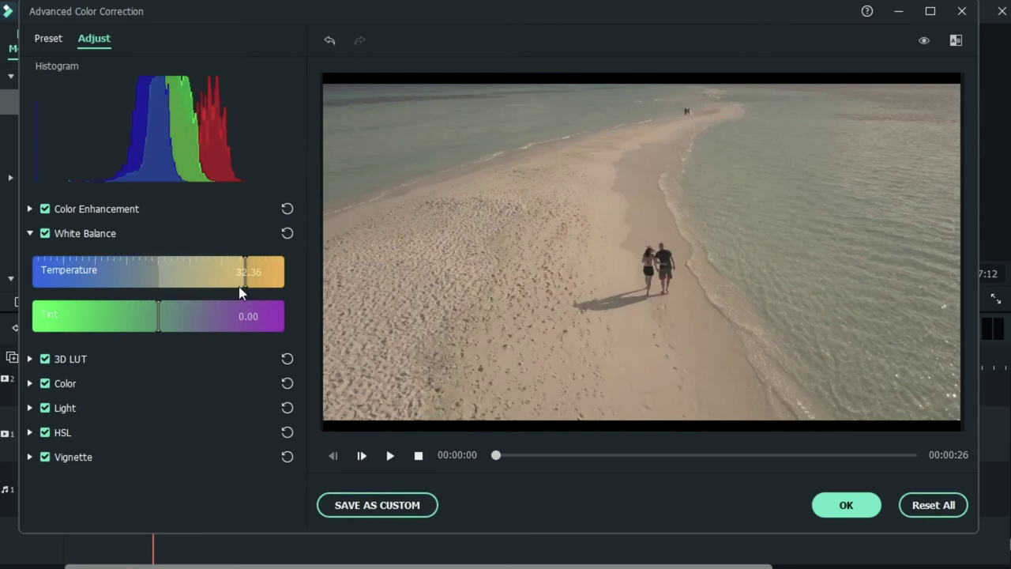
left_click(286, 233)
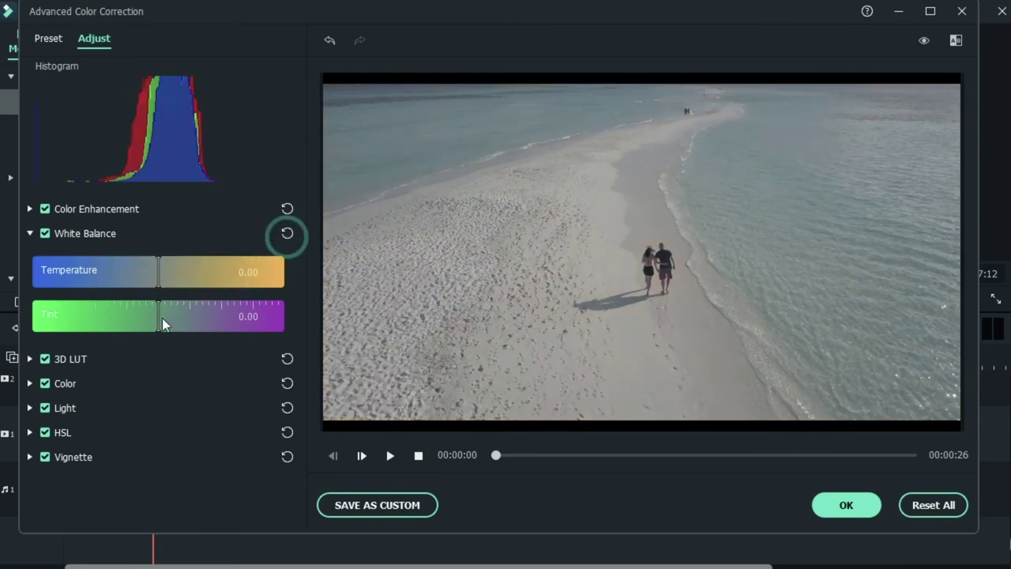
left_click_drag(166, 318, 125, 319)
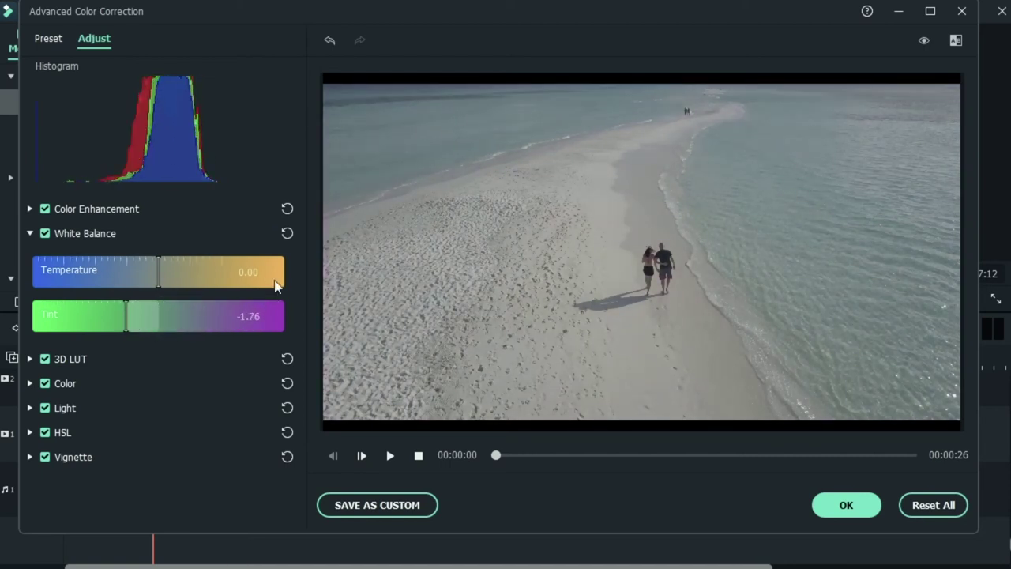
left_click(287, 233)
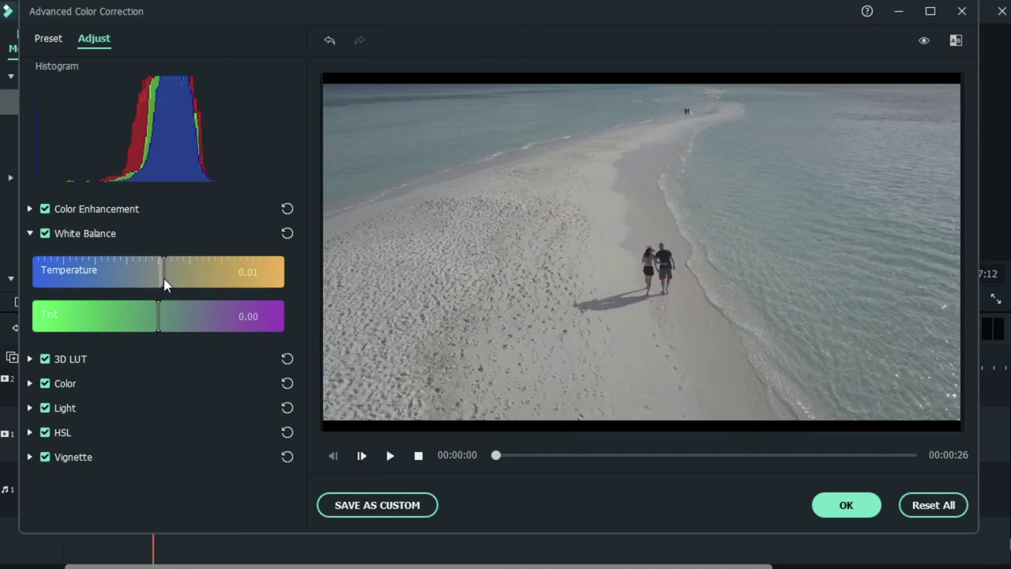
Set the White Balance Temperature to 1.52 and Tint to -1.76
left_click_drag(164, 283, 191, 286)
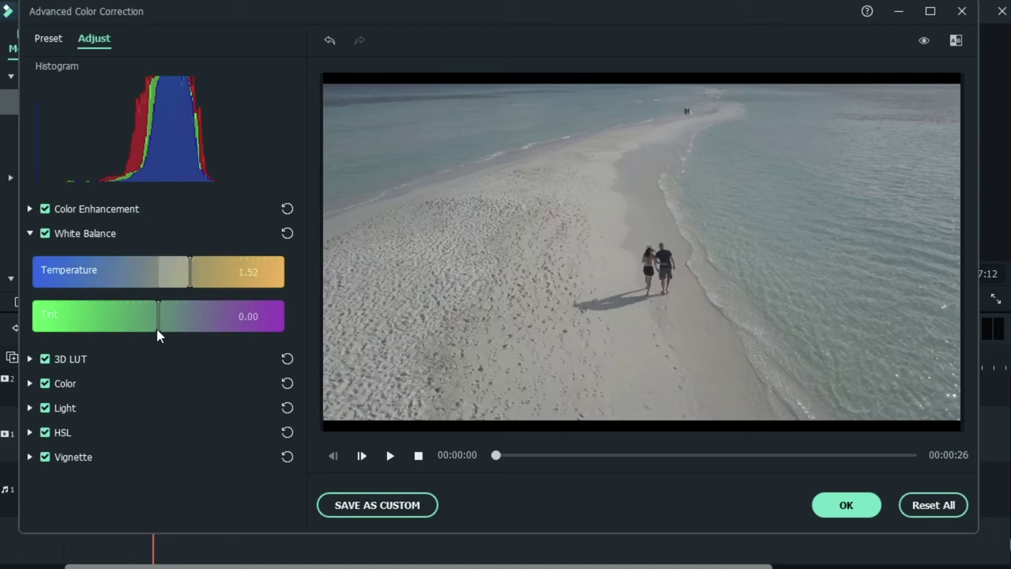
left_click_drag(157, 324, 127, 334)
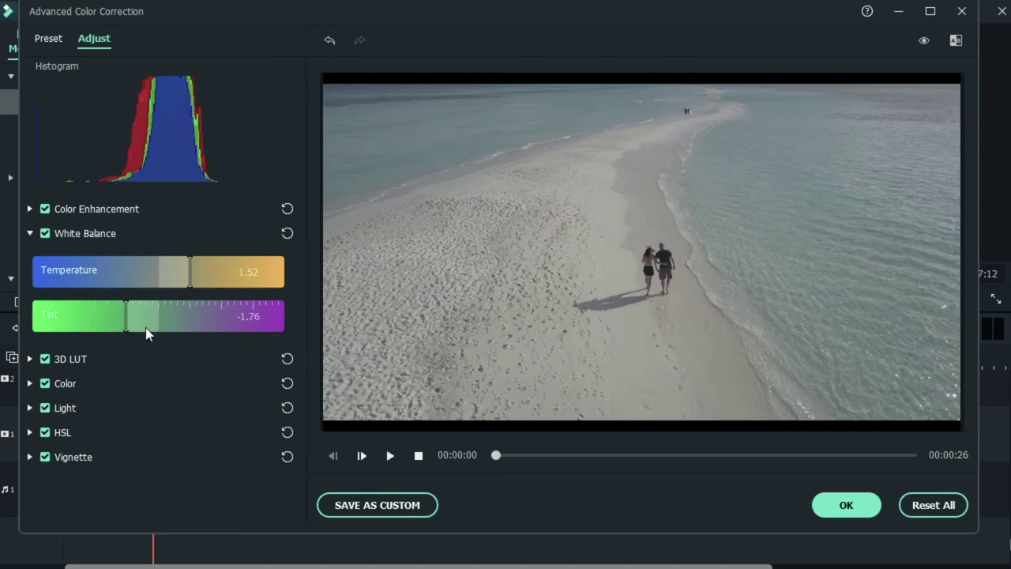
mouse_move(127, 321)
left_mouse_down()
mouse_move(134, 328)
mouse_move(126, 328)
left_mouse_up()
Apply the Batman 3D LUT to the beach clip
left_click(30, 359)
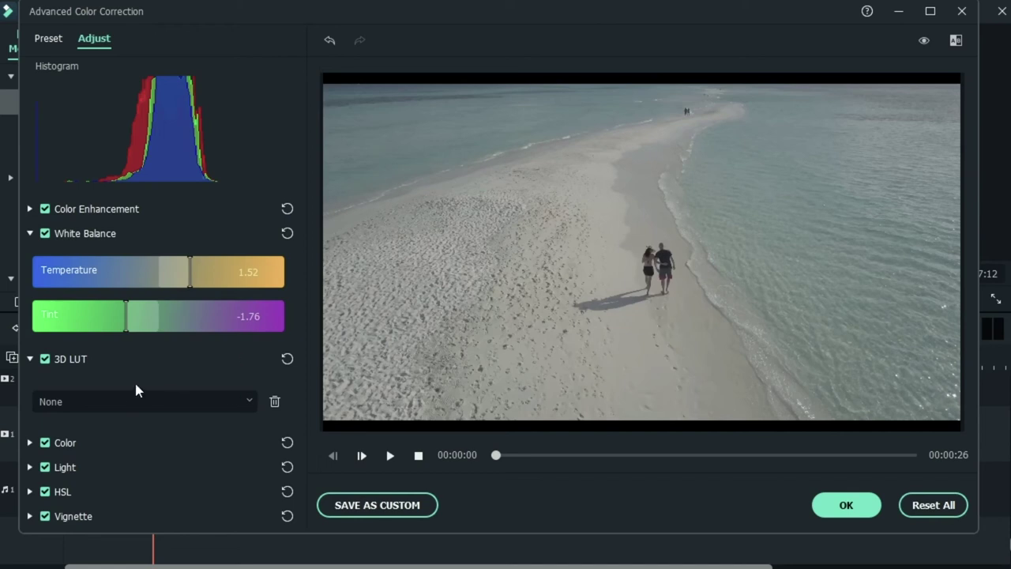
left_click(90, 401)
scroll(139, 250, "down", 1)
left_click(113, 247)
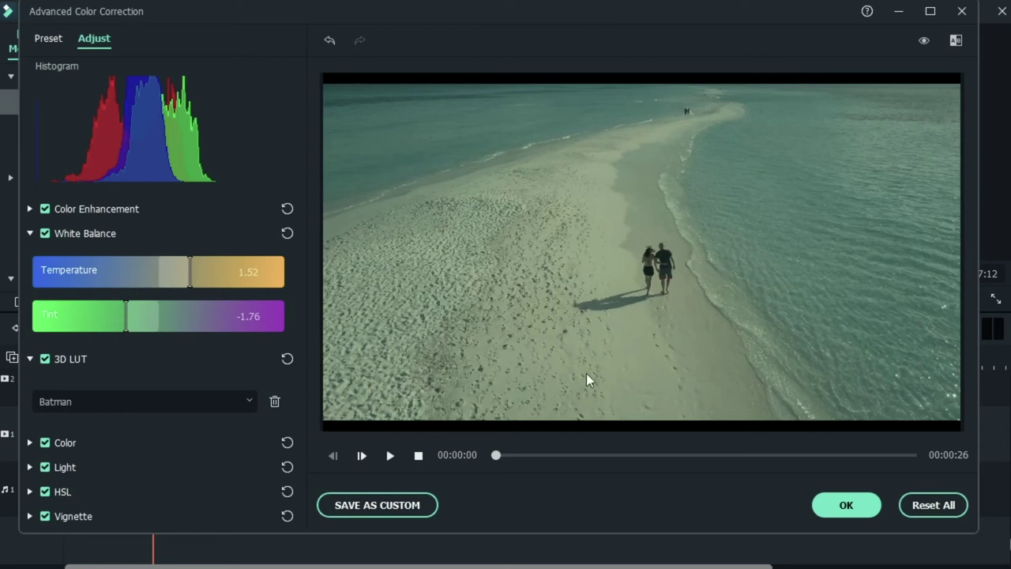
Browse the available 3D LUTs and apply Warm Film to the beach clip
left_click(227, 398)
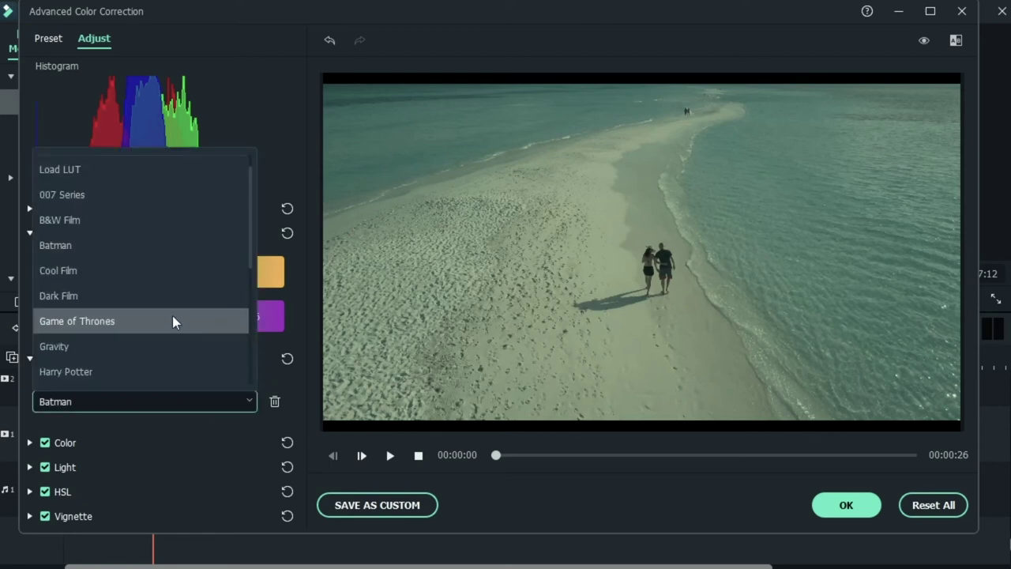
scroll(177, 312, "down", 4)
scroll(186, 327, "up", 4)
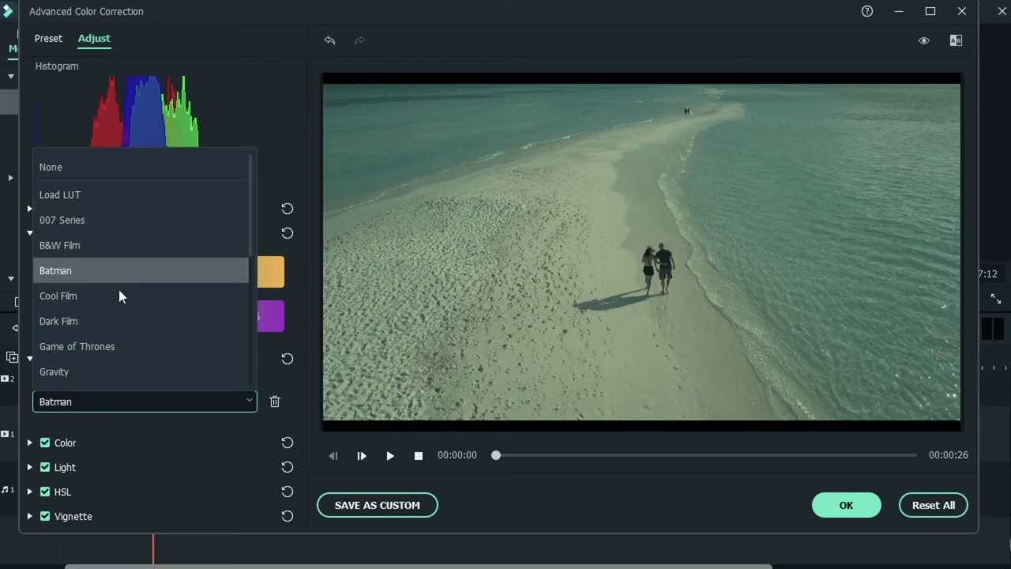
scroll(114, 288, "down", 3)
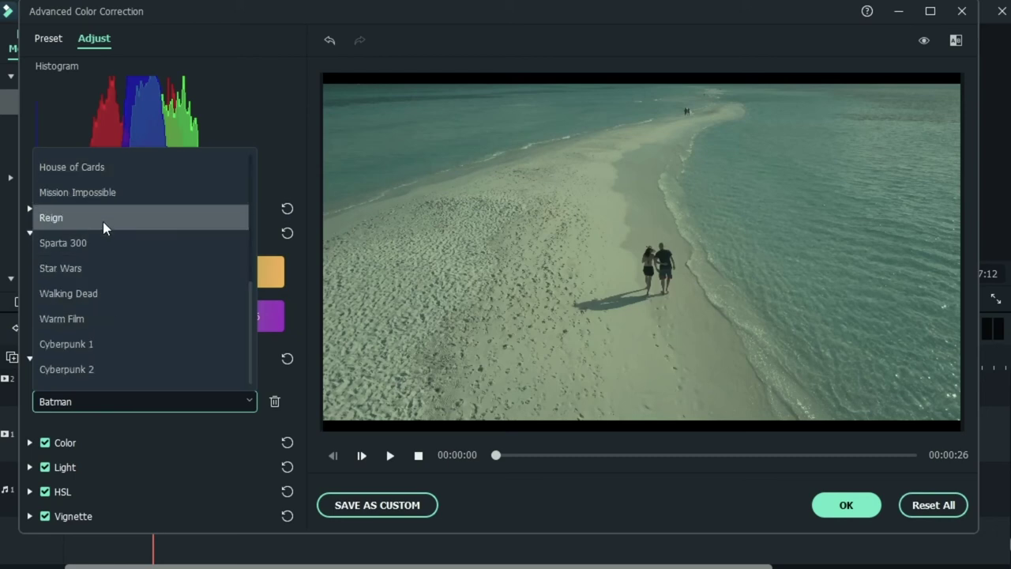
scroll(103, 229, "up", 1)
scroll(118, 260, "down", 1)
left_click(75, 318)
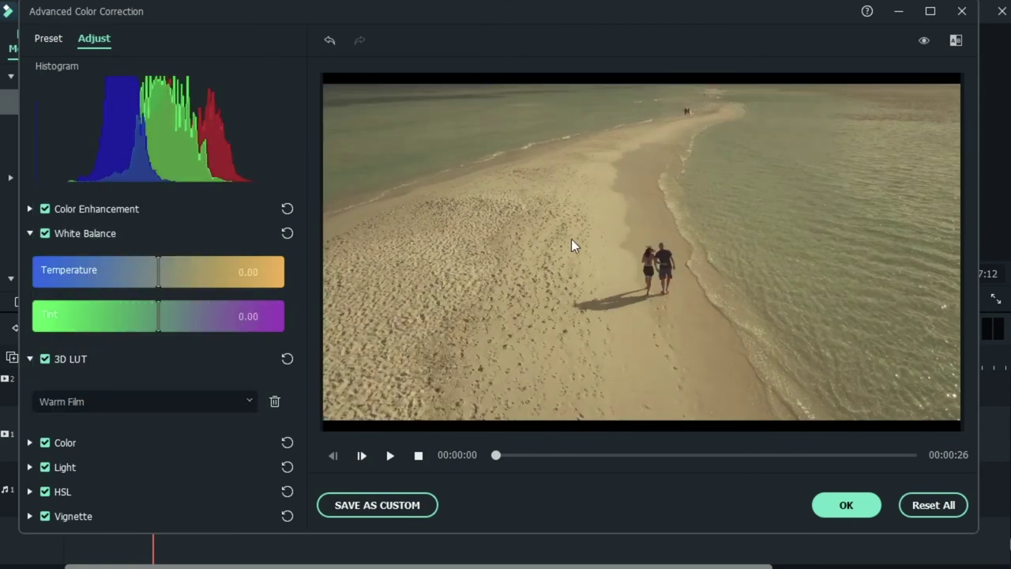
Set the White Balance Temperature to 0.57 and Tint to -0.46, and reset the 3D LUT to None
left_click(184, 271)
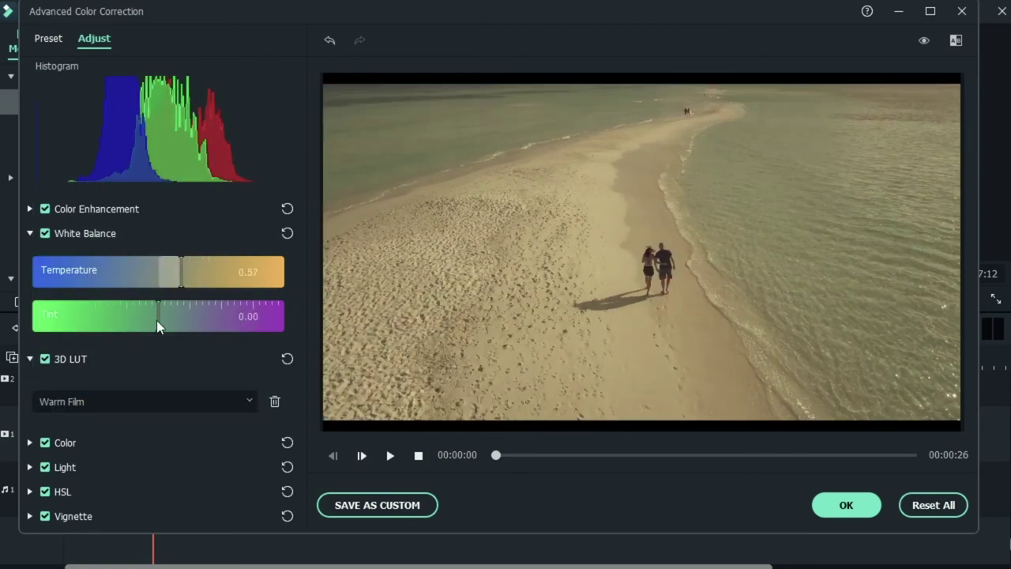
left_click_drag(157, 320, 139, 319)
left_click(279, 408)
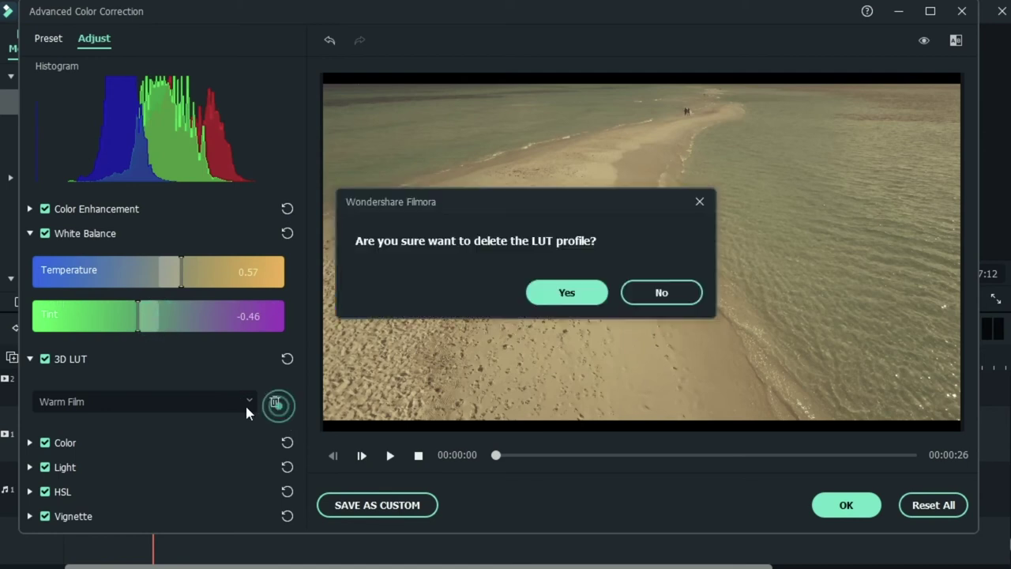
key("Escape")
left_click(285, 360)
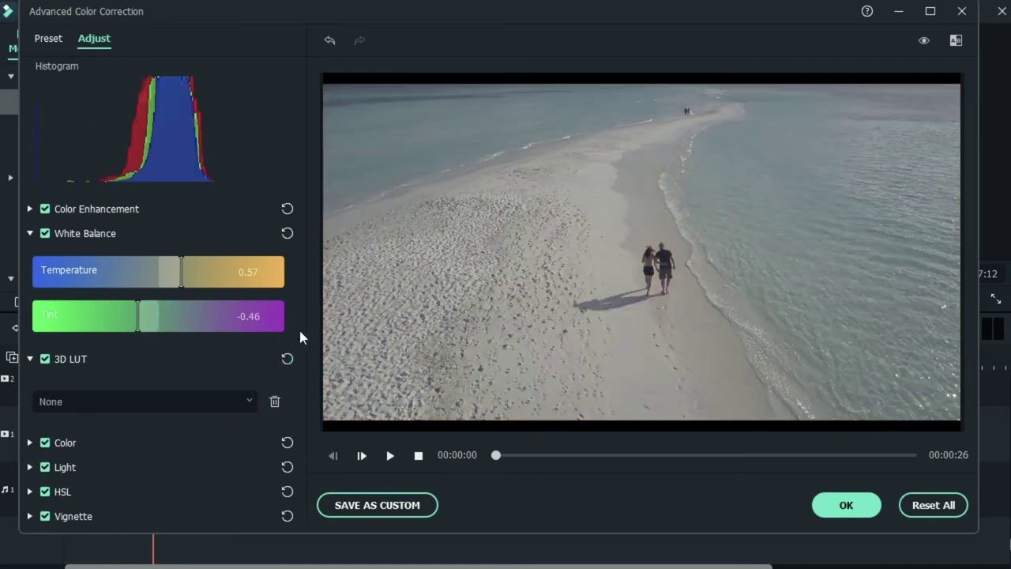
Set the White Balance Temperature to 18.88 and Tint to -0.93
left_click_drag(182, 287, 232, 289)
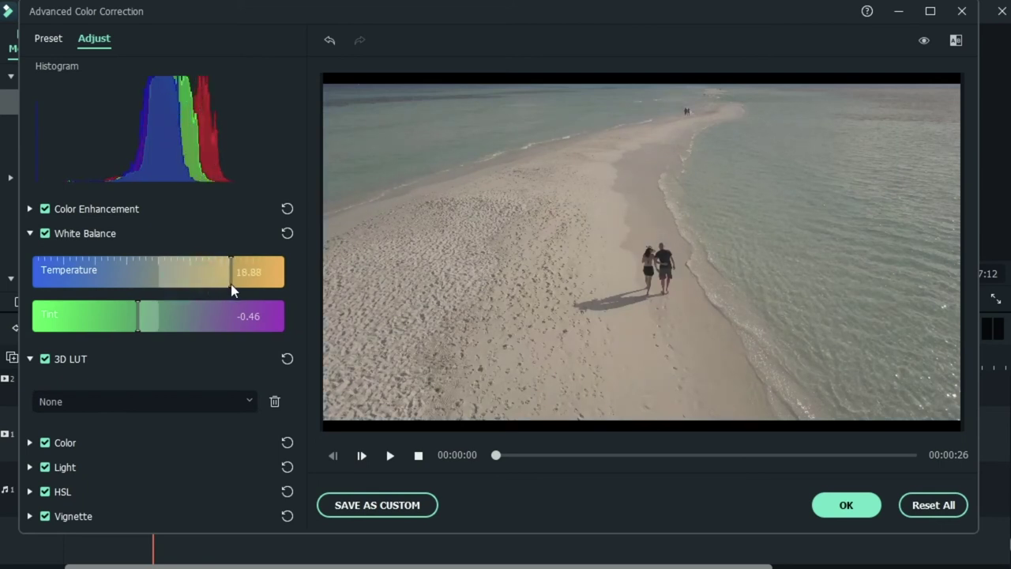
left_click_drag(137, 330, 133, 327)
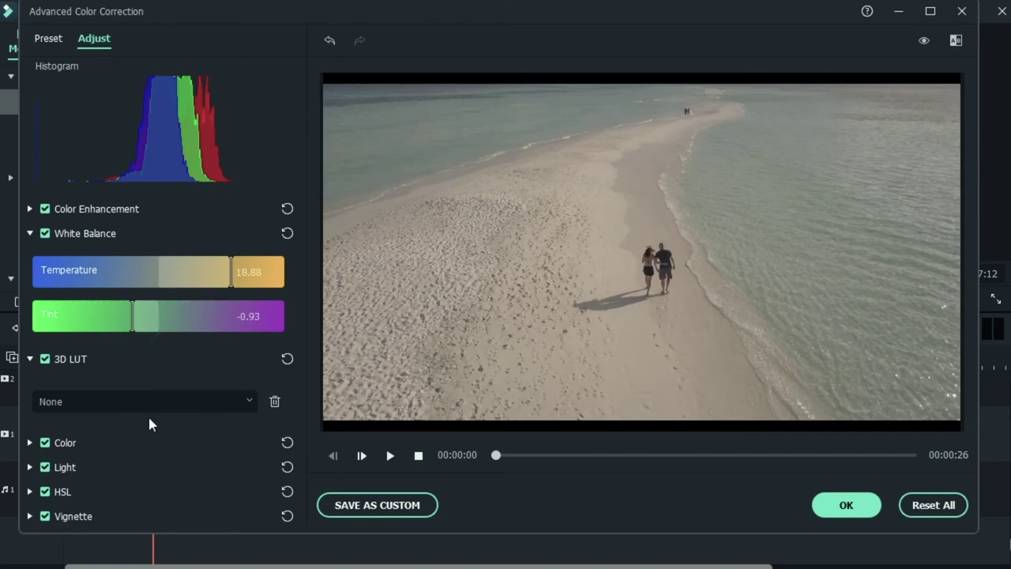
left_click(30, 360)
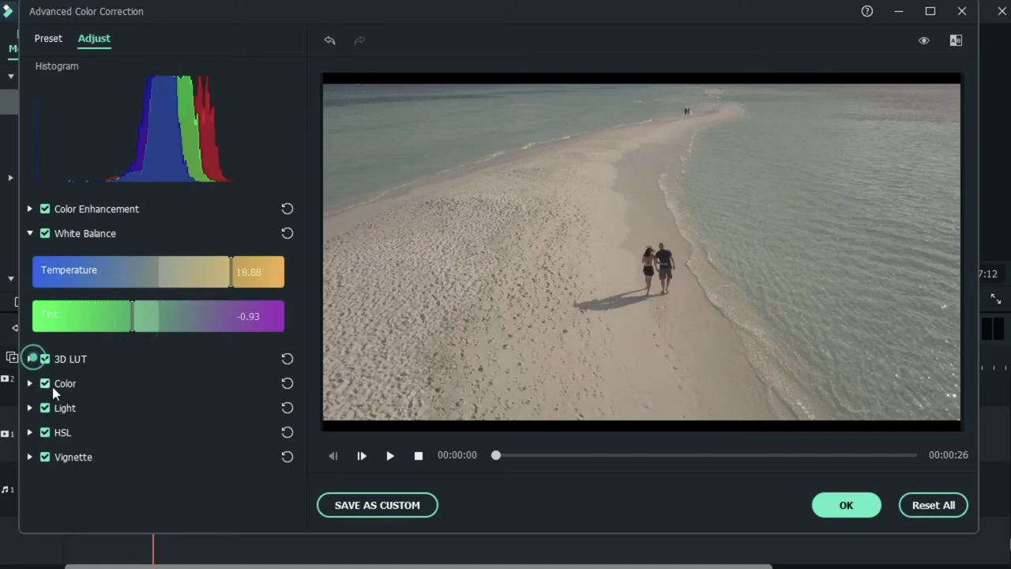
Raise the clip's Exposure to 10 in the Color adjustments
left_click(30, 384)
scroll(189, 364, "down", 1)
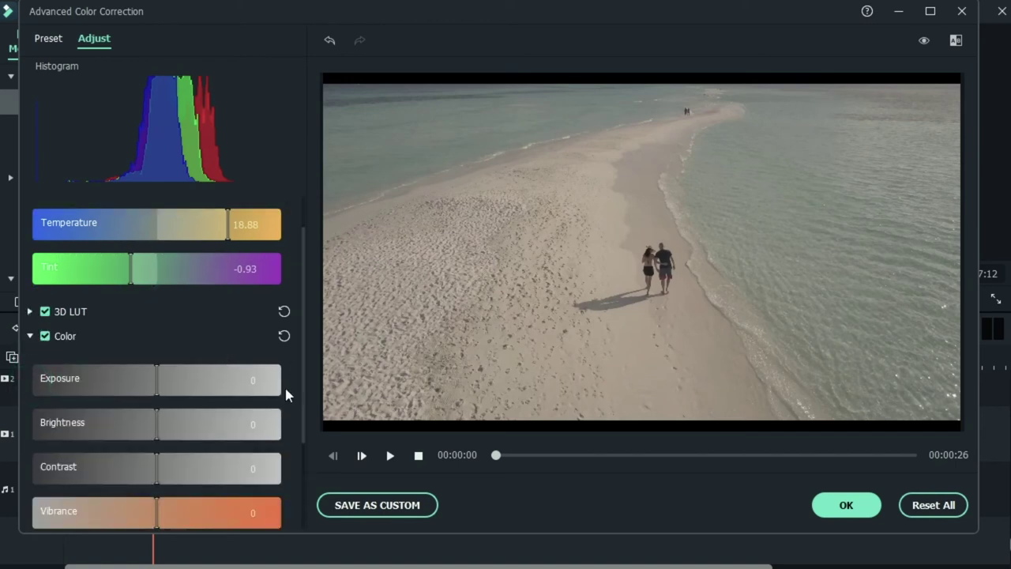
scroll(219, 327, "down", 1)
scroll(241, 298, "down", 1)
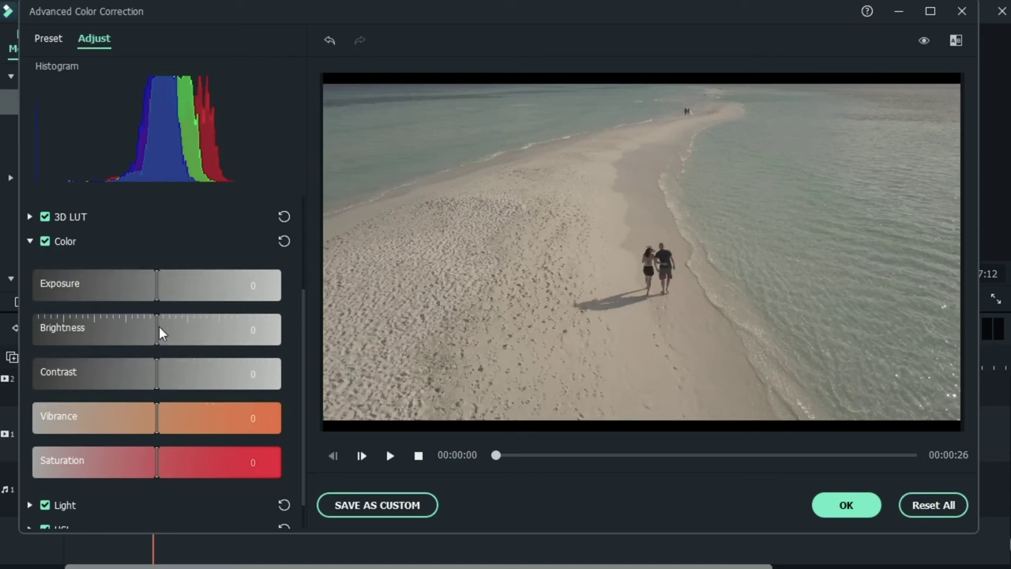
left_click(161, 301)
left_click_drag(160, 301, 169, 301)
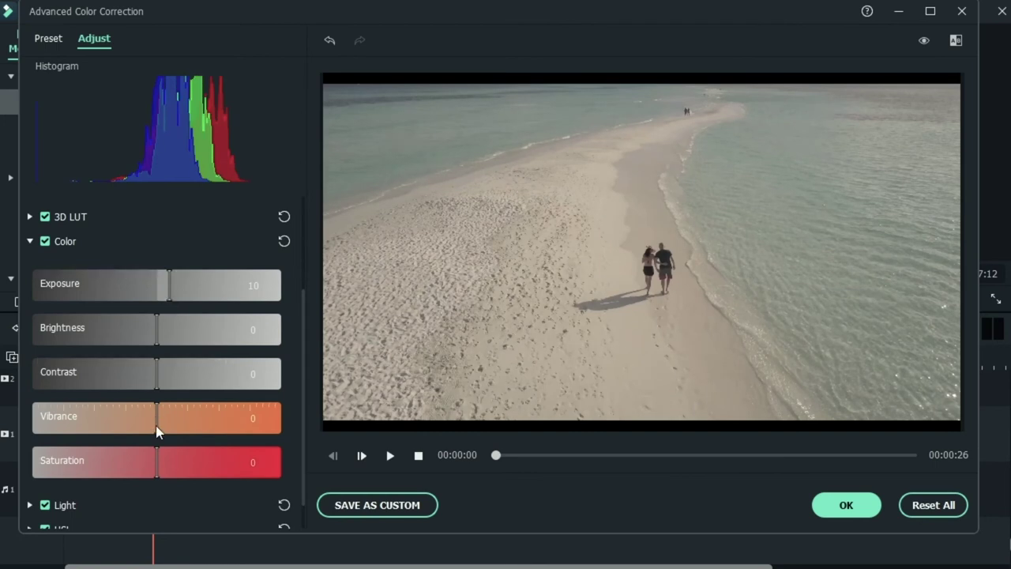
Set Vibrance to 30, Saturation to 10, Contrast to 29 and Brightness to 8, and compare the clip with the Color adjustments off and on
left_click_drag(158, 429, 195, 431)
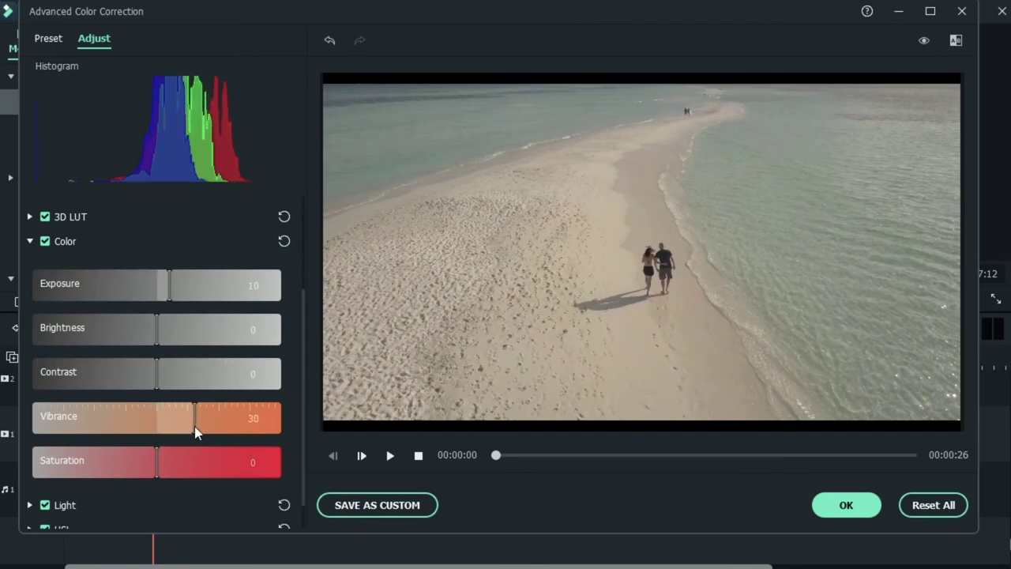
left_click_drag(157, 466, 173, 463)
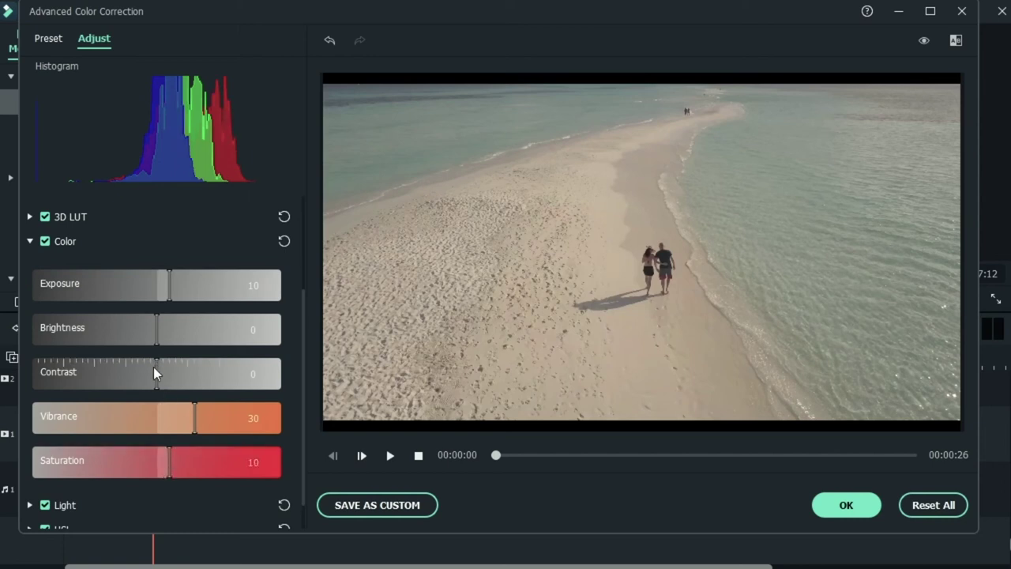
left_click_drag(155, 374, 193, 381)
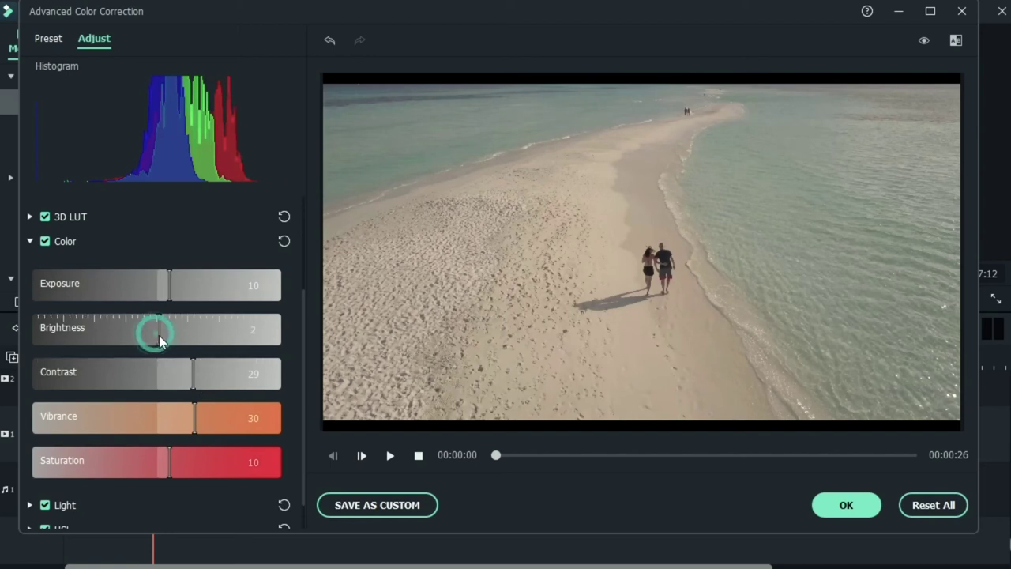
left_click_drag(158, 335, 168, 342)
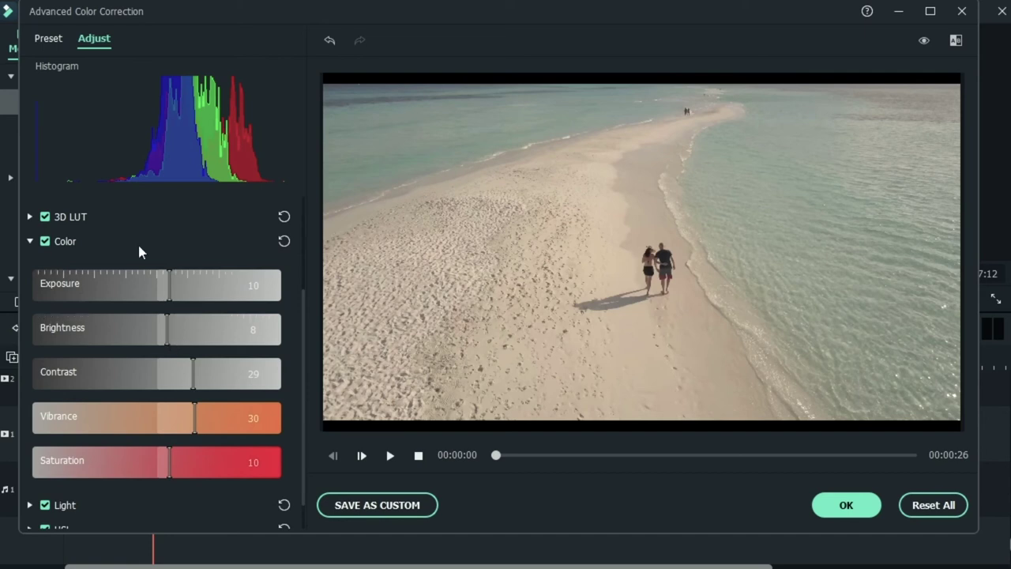
left_click(45, 241)
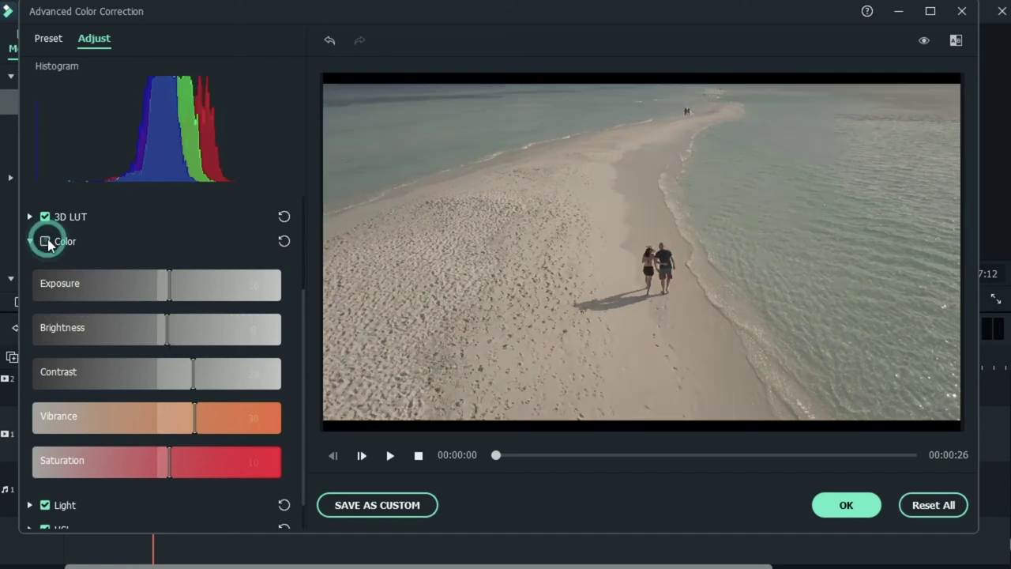
left_click(46, 240)
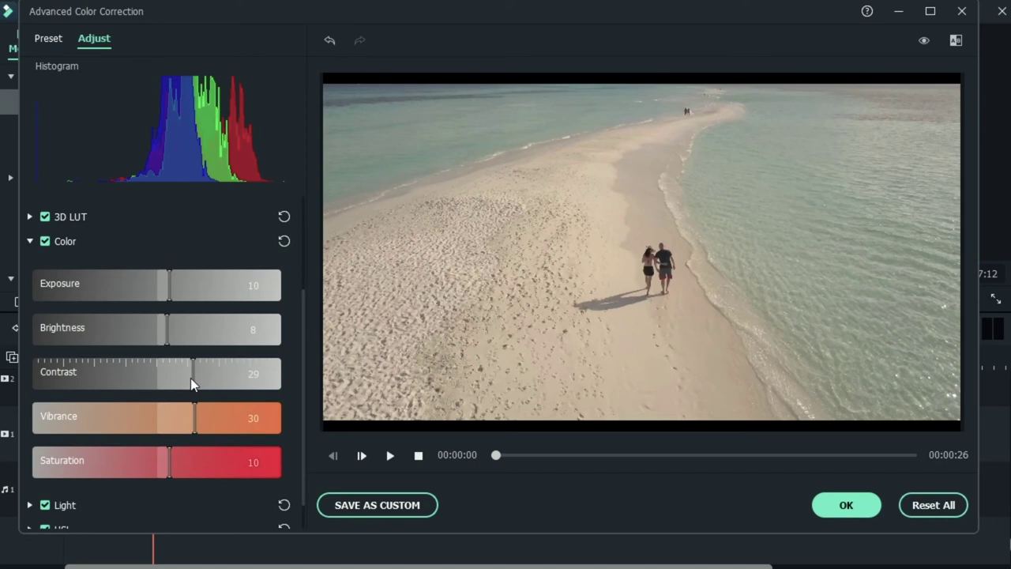
Test the Color adjustment's Contrast at -100, and set it to 27
left_click_drag(190, 377, 24, 377)
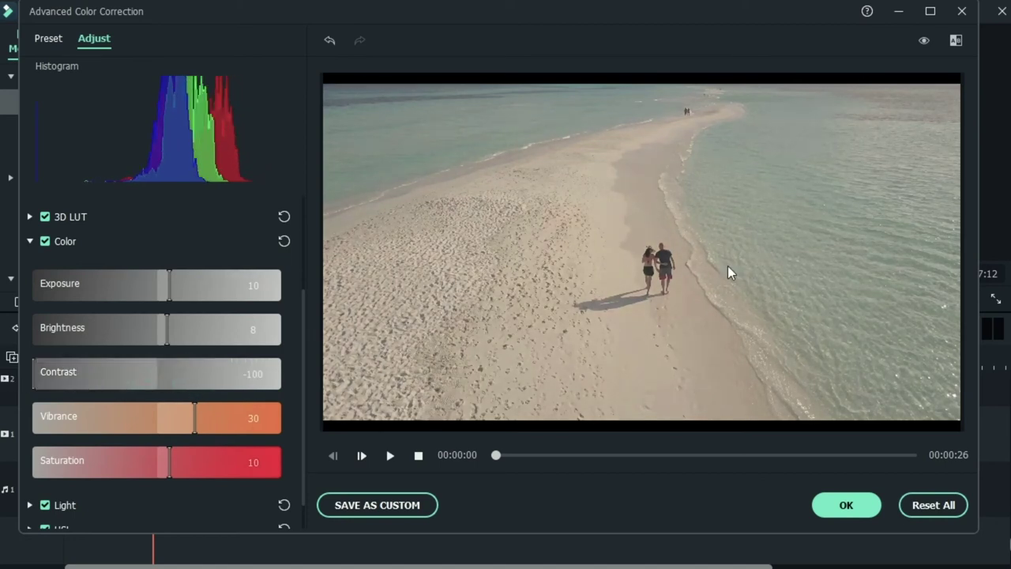
left_click_drag(34, 376, 190, 383)
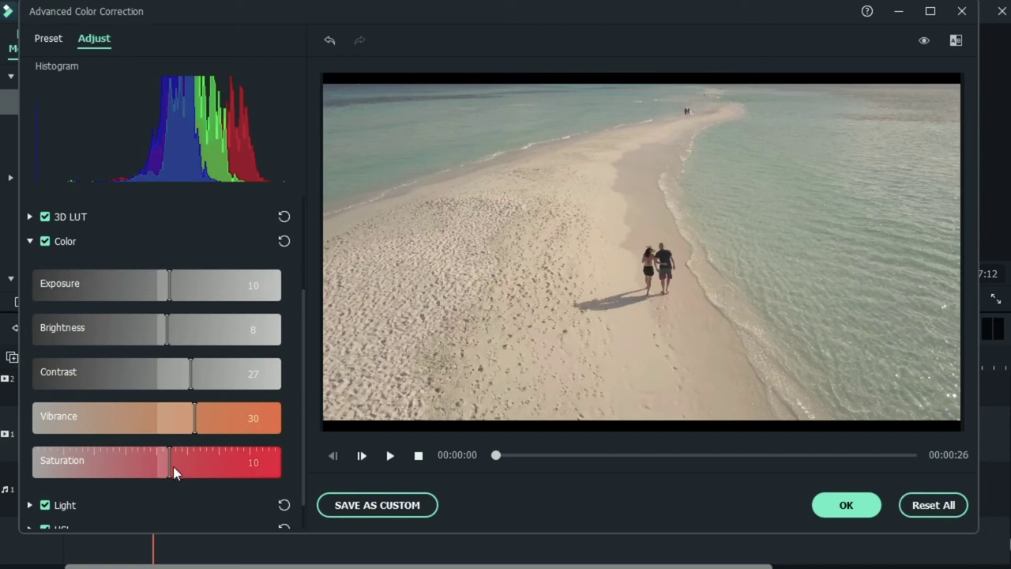
Compare Saturation at 0 and Vibrance at 54 and -2, settling on Saturation 30 and Vibrance 40
left_click_drag(163, 475, 161, 467)
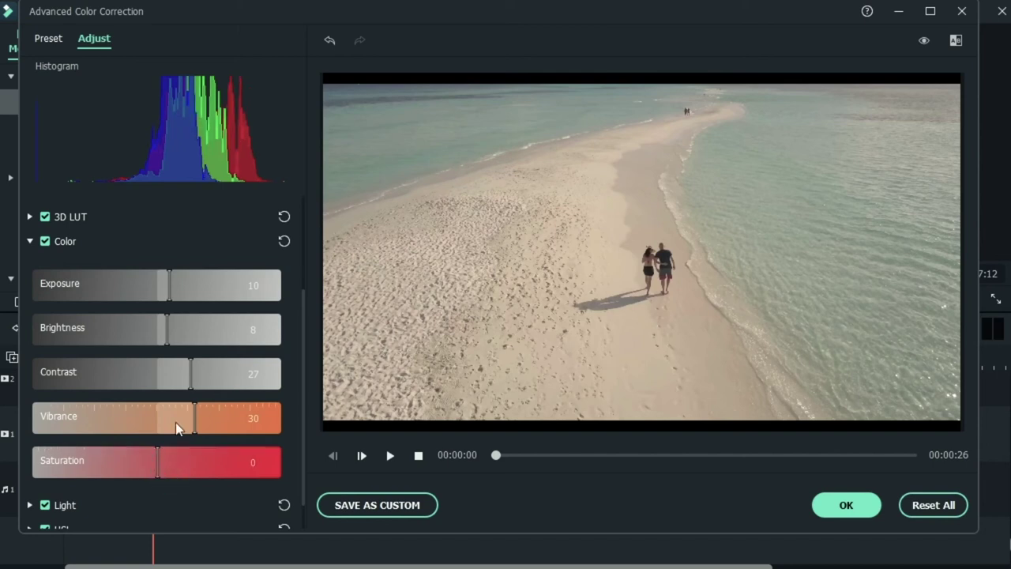
left_click_drag(194, 417, 242, 424)
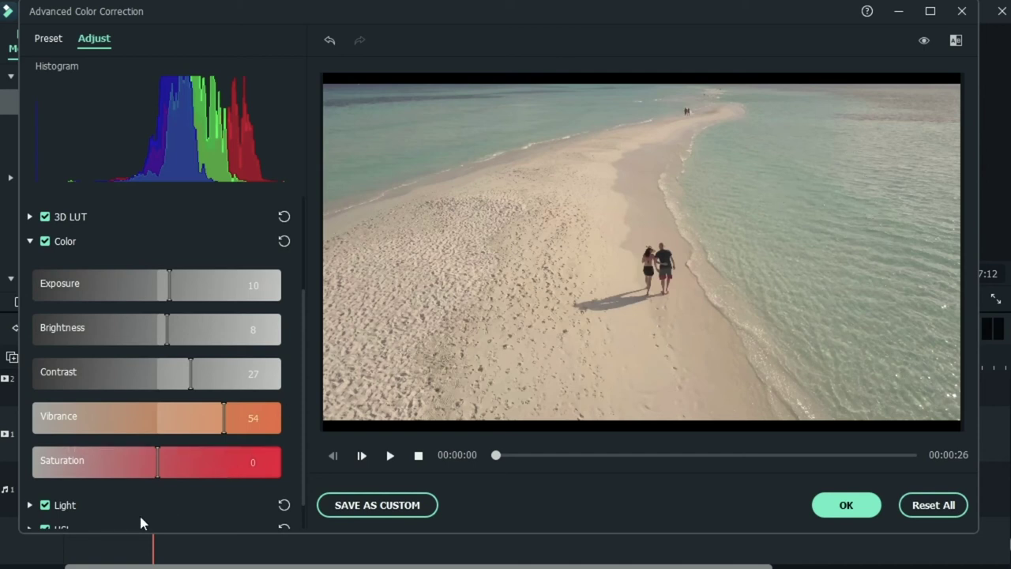
left_click_drag(179, 461, 194, 462)
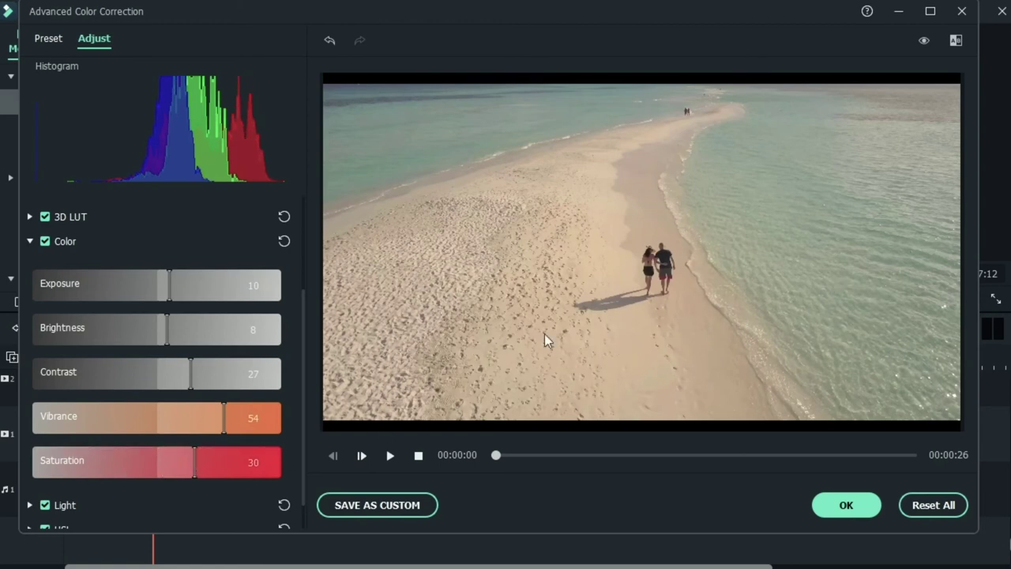
left_click_drag(222, 426, 156, 435)
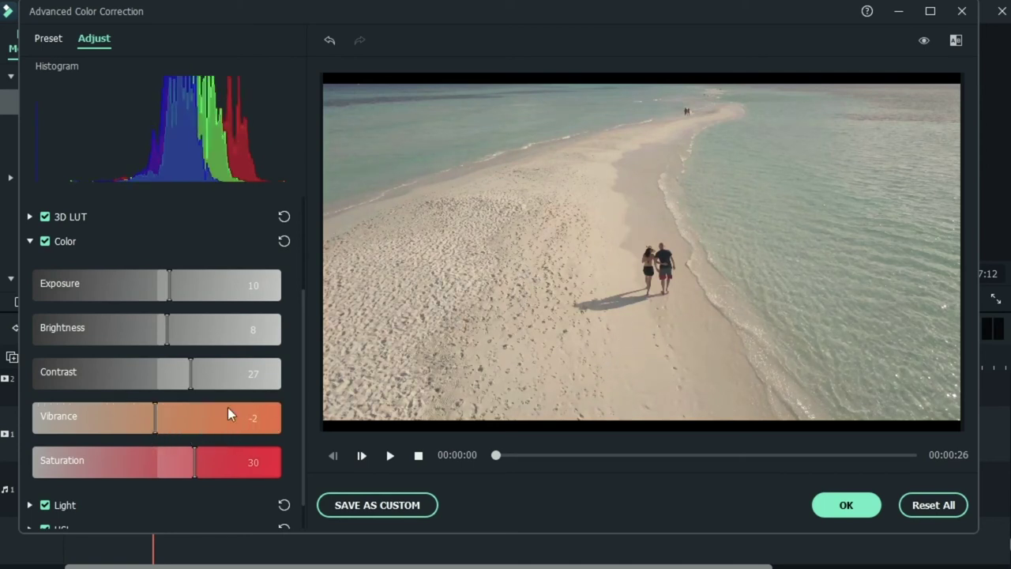
left_click_drag(153, 414, 206, 412)
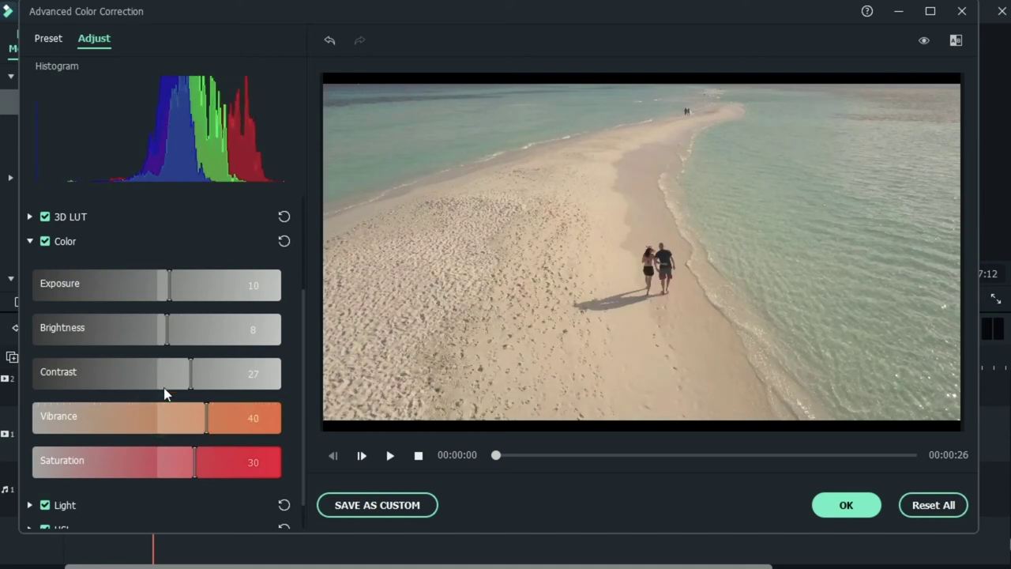
left_click(29, 242)
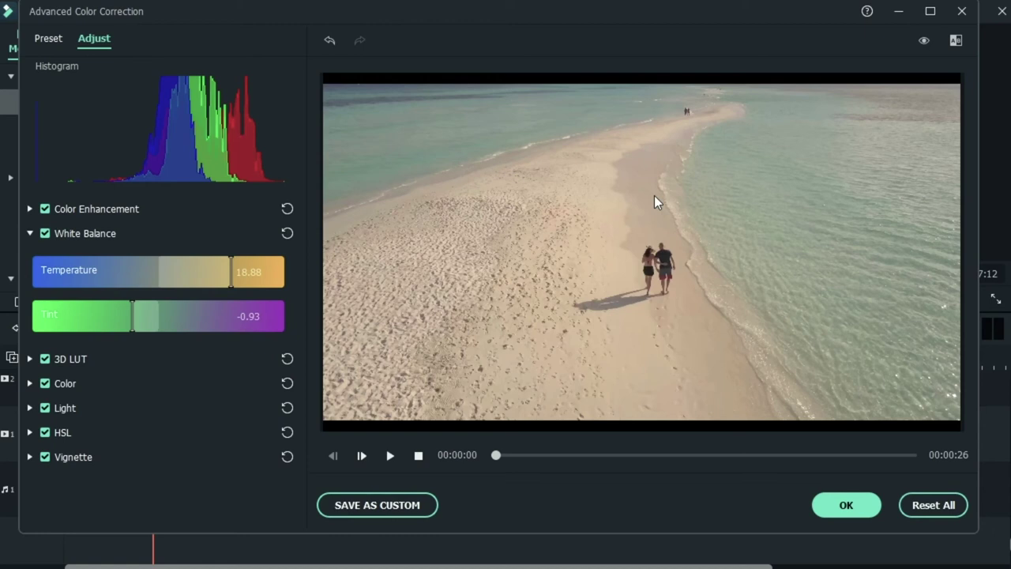
Set the Light adjustments to Highlights 17, Shadows -29, Whites 8 and Blacks -9
left_click(29, 408)
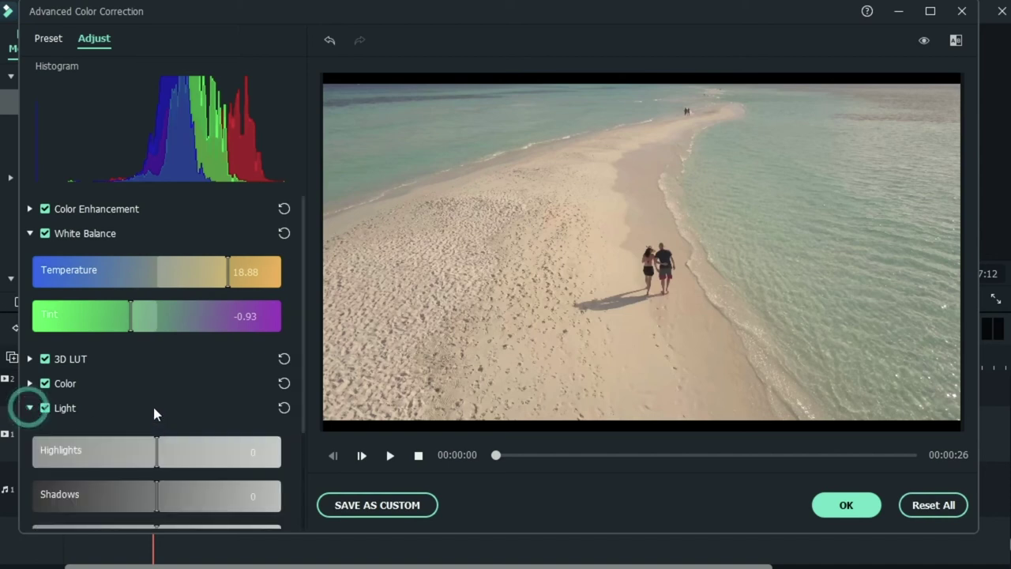
scroll(152, 404, "down", 2)
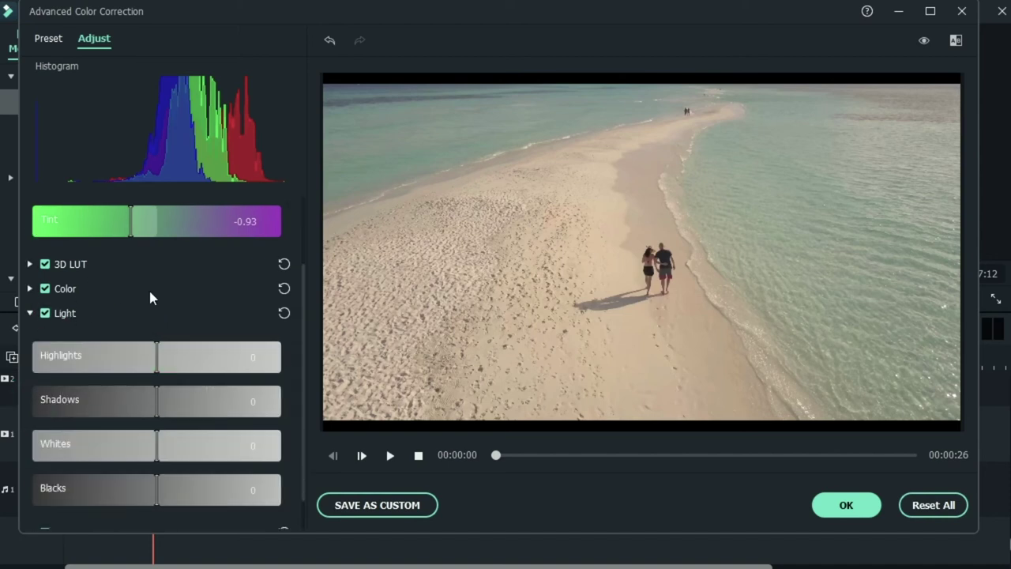
scroll(151, 296, "down", 1)
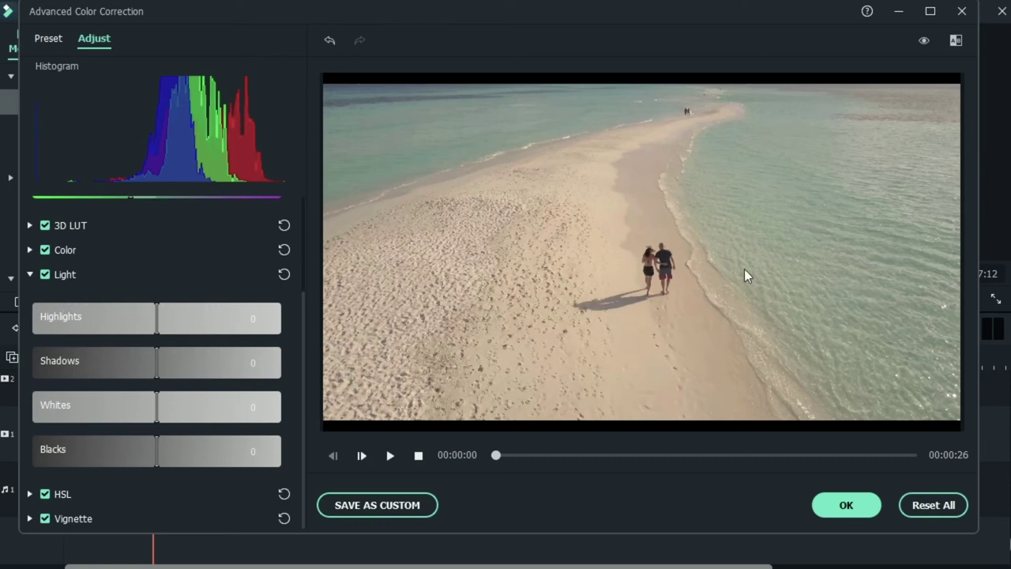
mouse_move(160, 329)
left_mouse_down()
mouse_move(222, 332)
mouse_move(179, 328)
left_mouse_up()
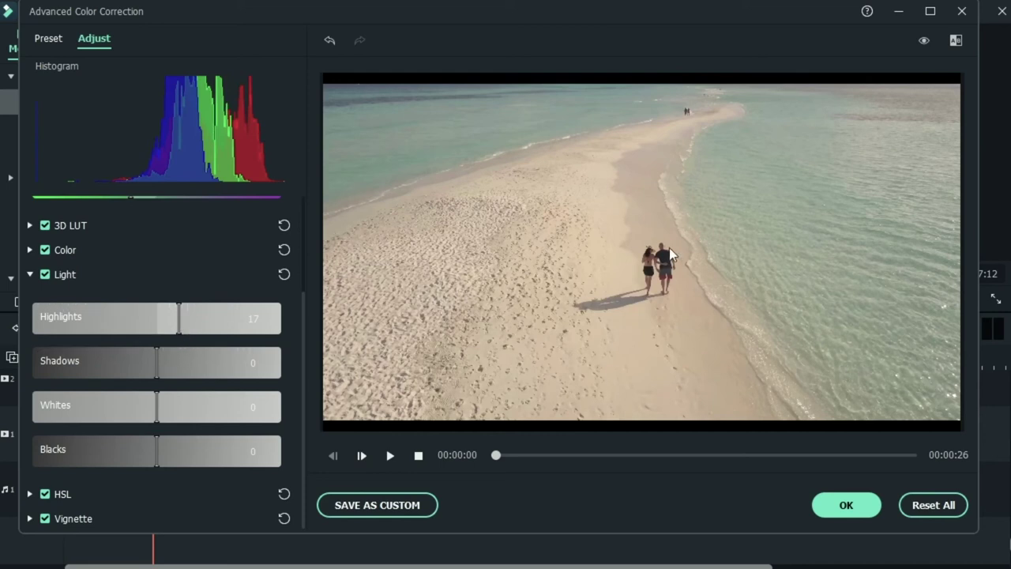
left_click_drag(147, 362, 123, 360)
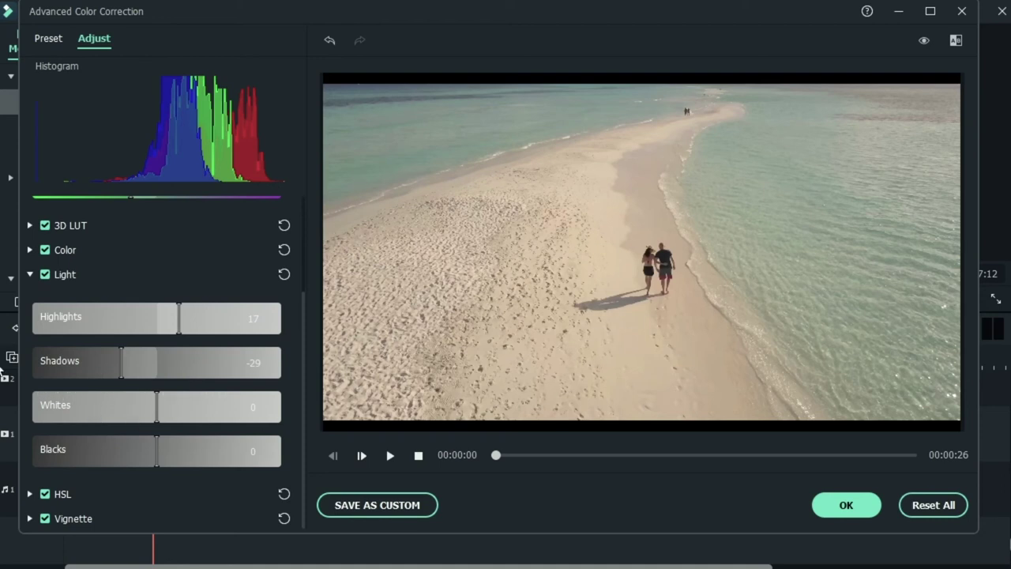
left_click_drag(157, 412, 168, 419)
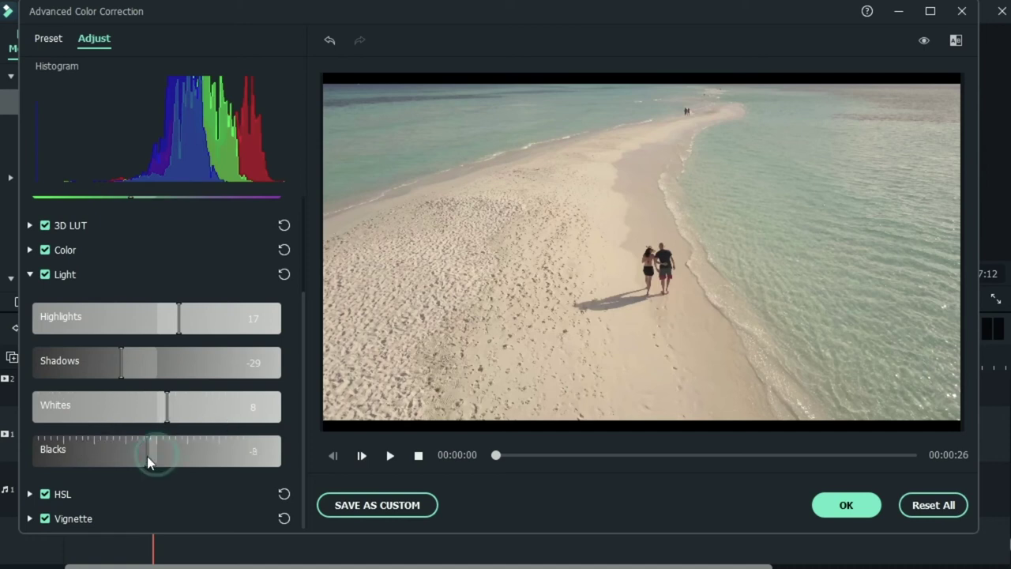
left_click_drag(147, 455, 146, 456)
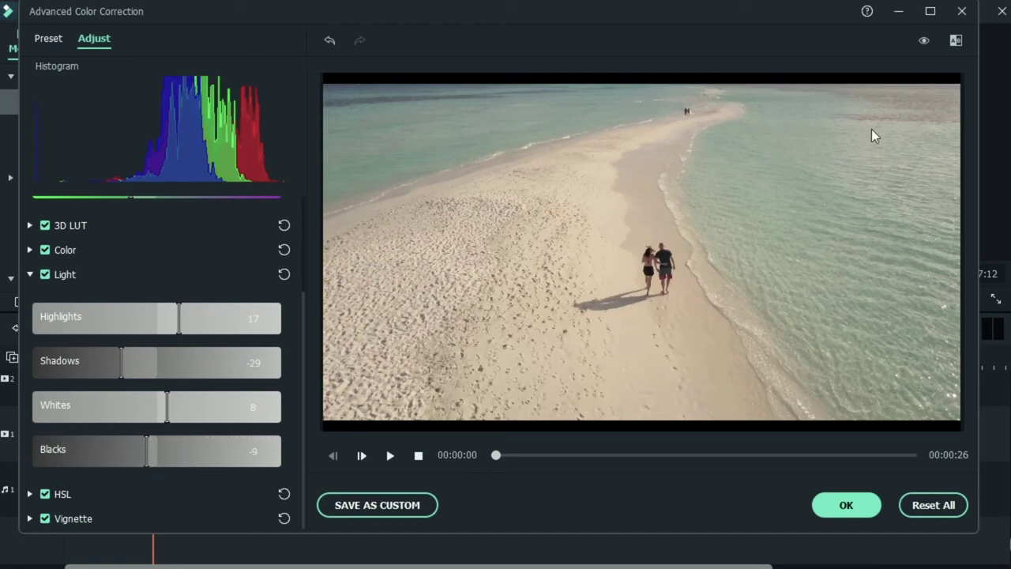
left_click(32, 273)
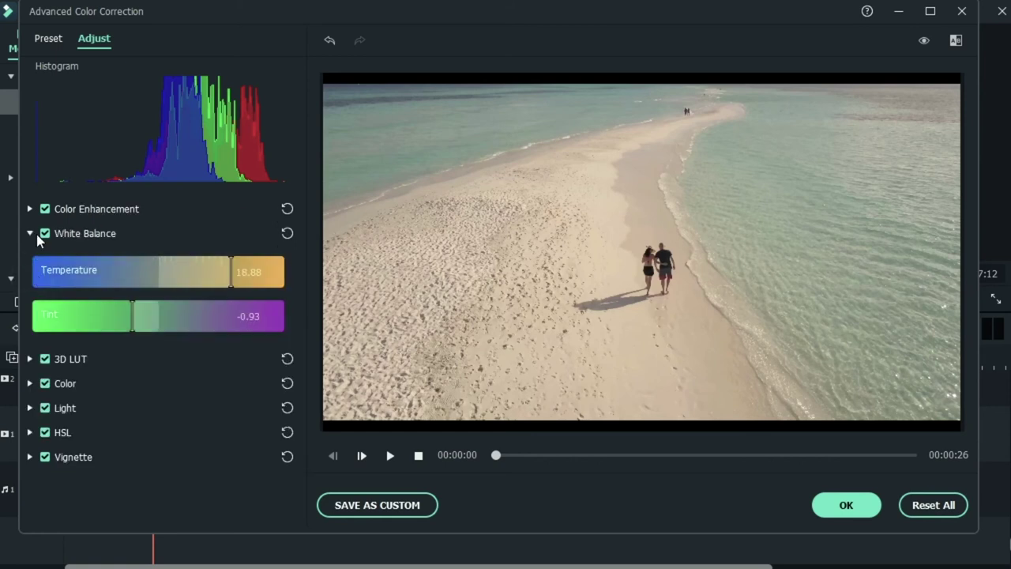
Test the White Balance Temperature at 12.86 and 0.00, and set it to 9.39
left_click(29, 233)
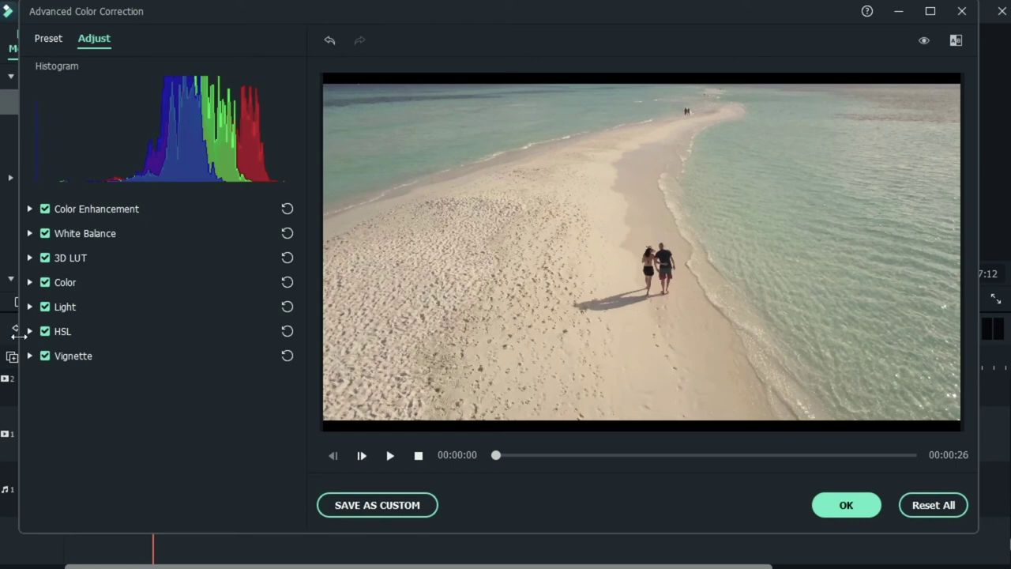
left_click(29, 233)
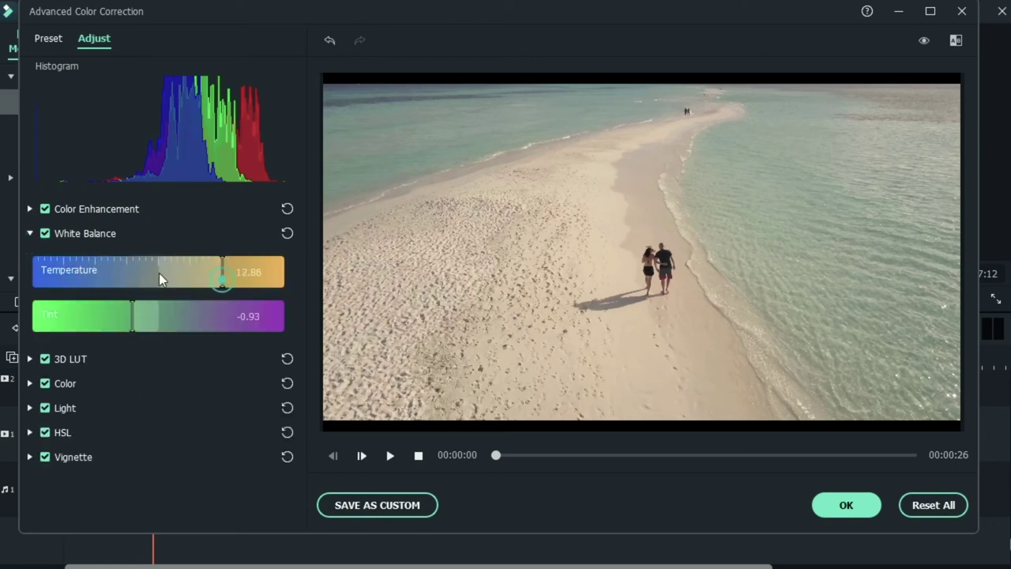
left_click(159, 273)
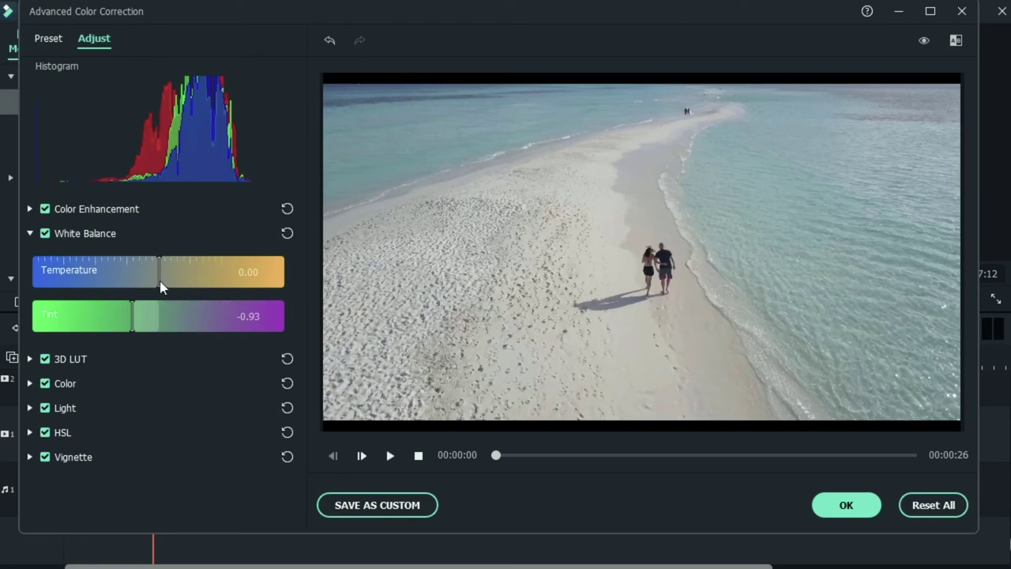
left_click_drag(161, 278, 215, 282)
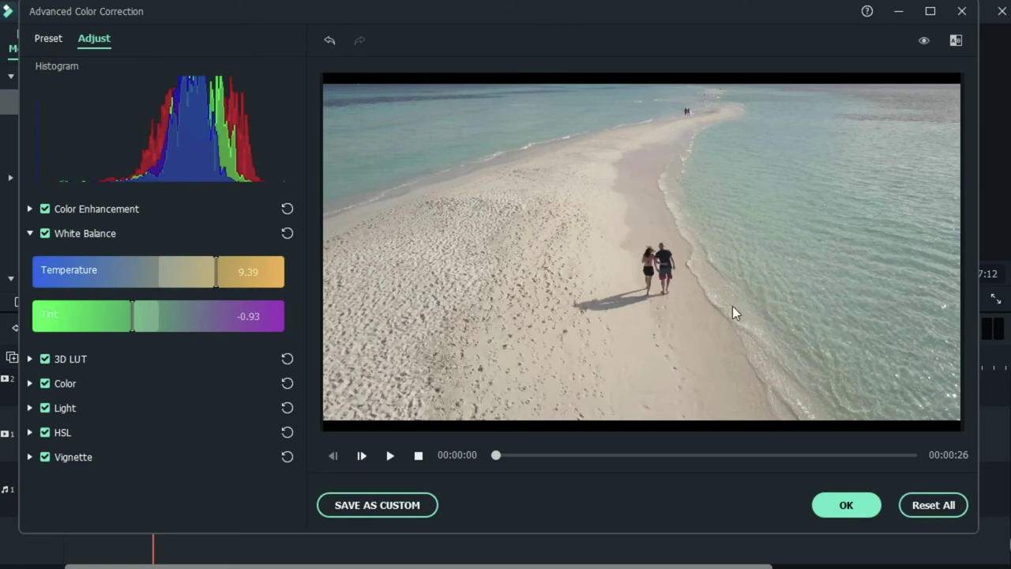
Browse the HSL color ranges, select orange, and test its Hue at 77 before returning it to 0
left_click(29, 233)
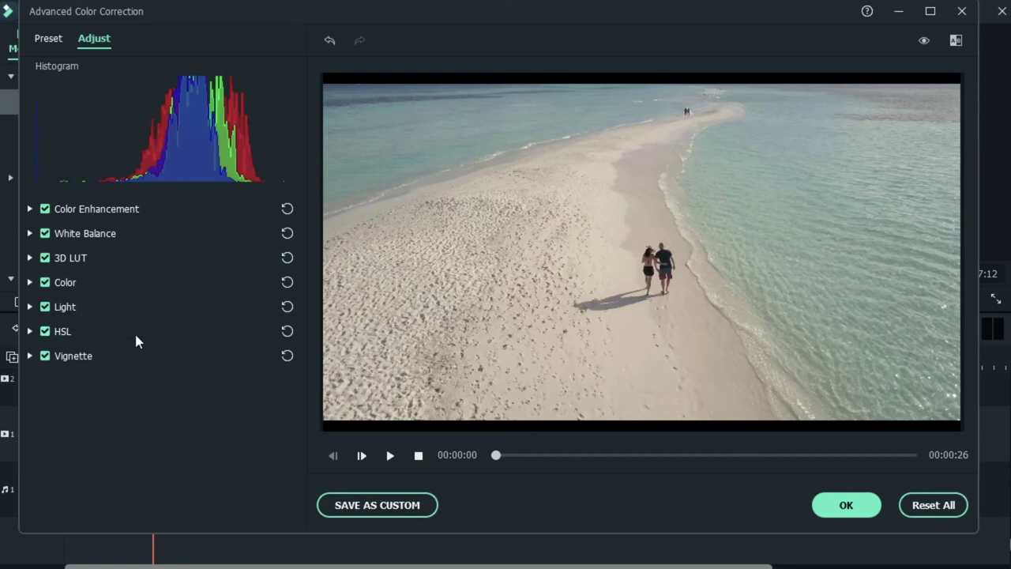
left_click(30, 332)
scroll(70, 372, "down", 1)
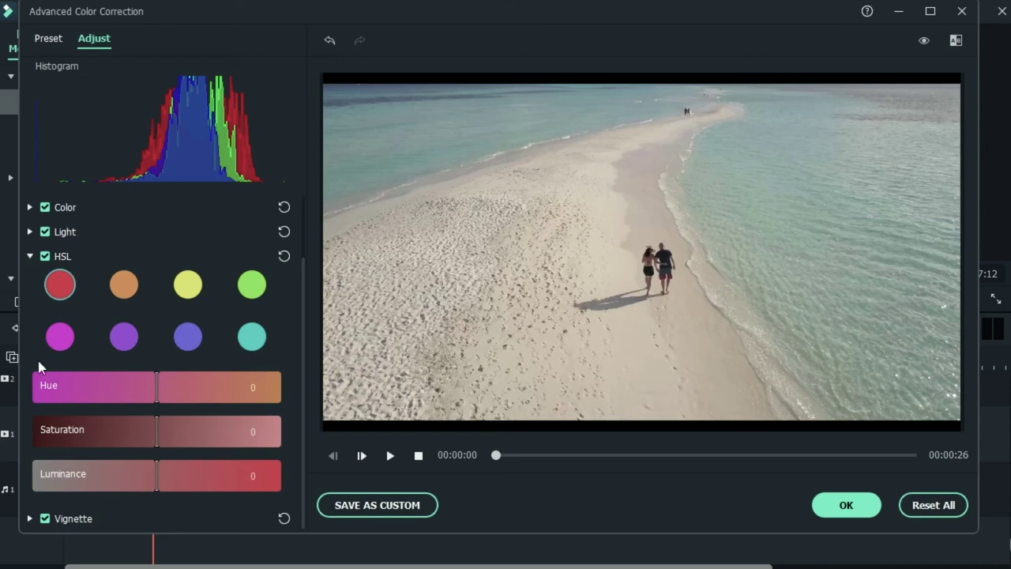
left_click(60, 337)
left_click(254, 293)
left_click(187, 282)
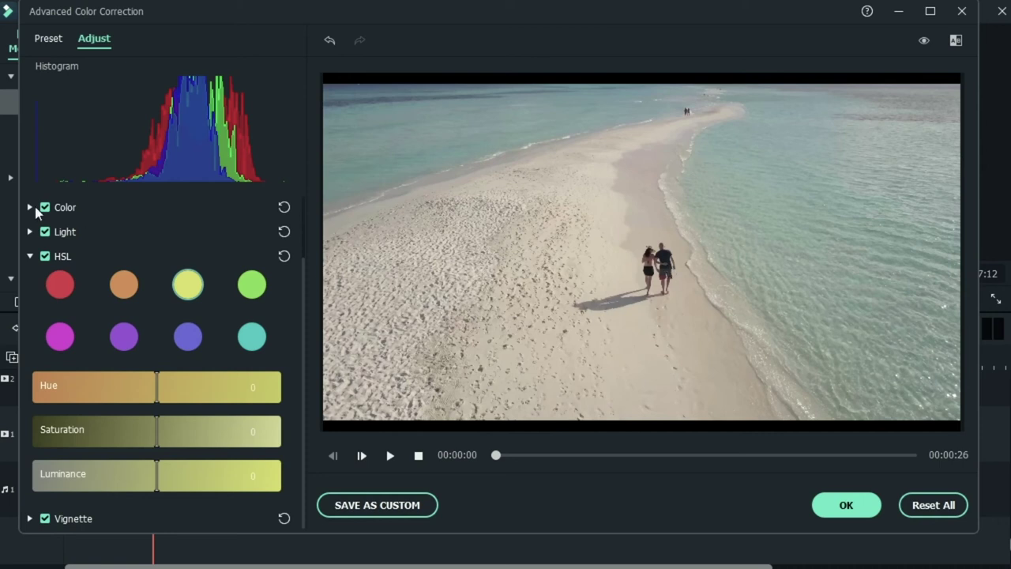
left_click(124, 285)
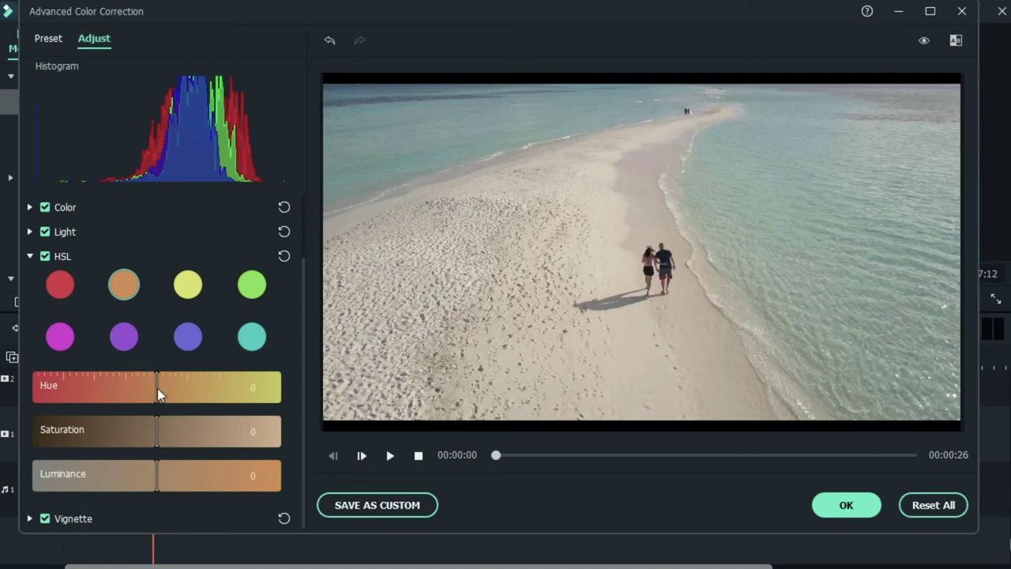
left_click_drag(158, 387, 253, 405)
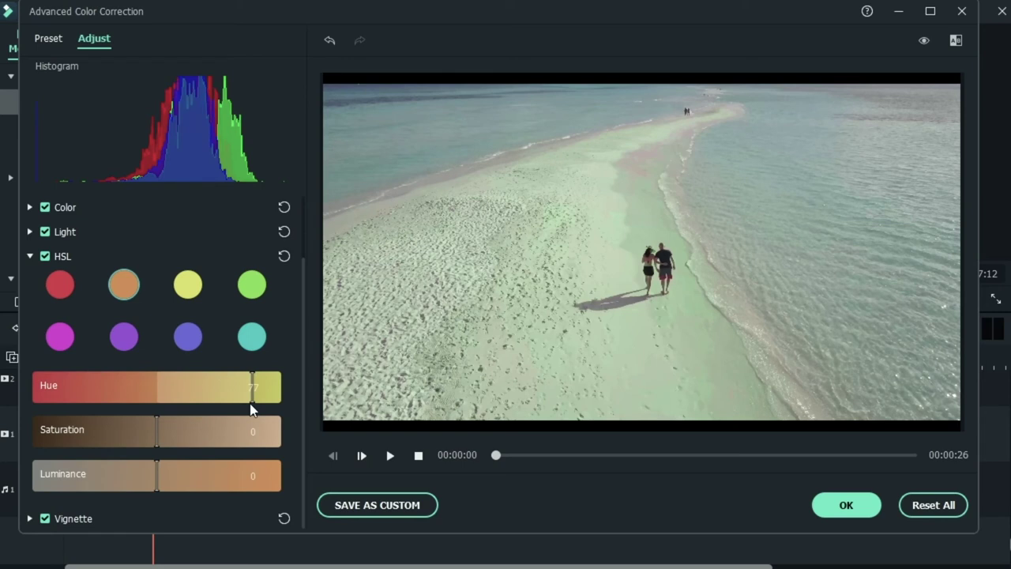
left_click_drag(253, 391, 158, 386)
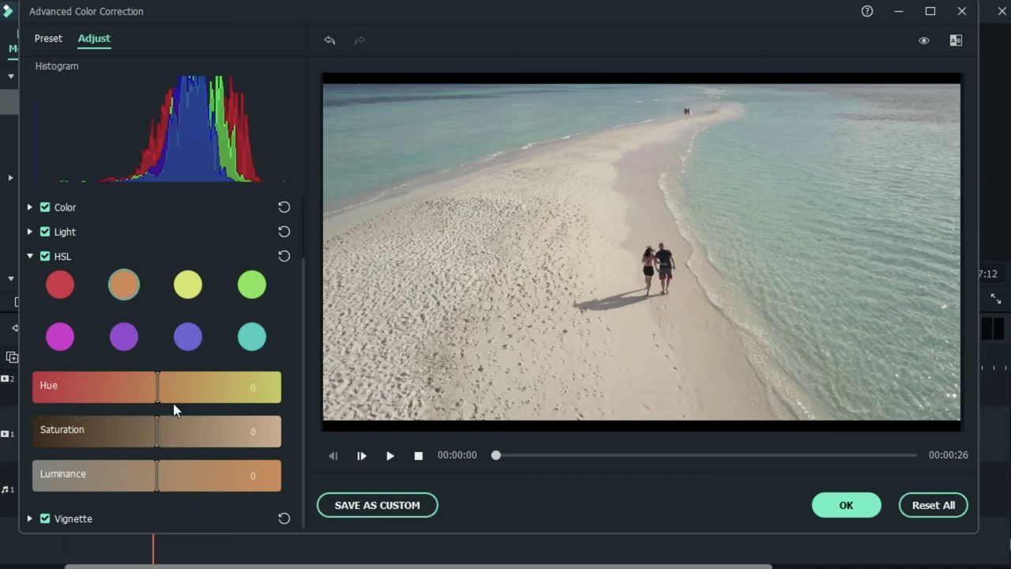
Test the HSL Saturation of the orange range at -99 and 100, and set it to 50
left_click_drag(153, 435, 32, 432)
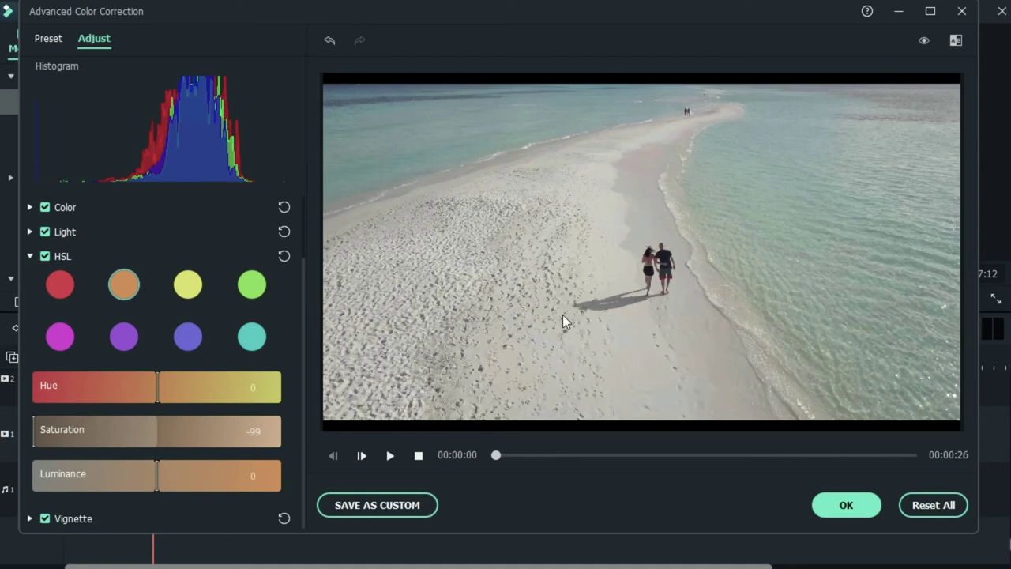
left_click(202, 429)
left_click_drag(291, 428, 303, 428)
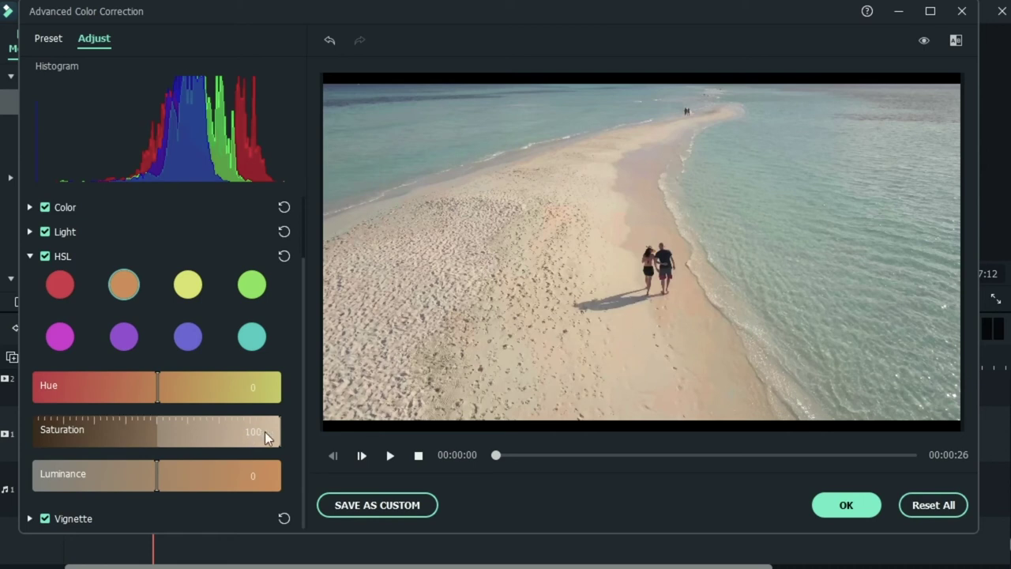
left_click_drag(266, 434, 213, 434)
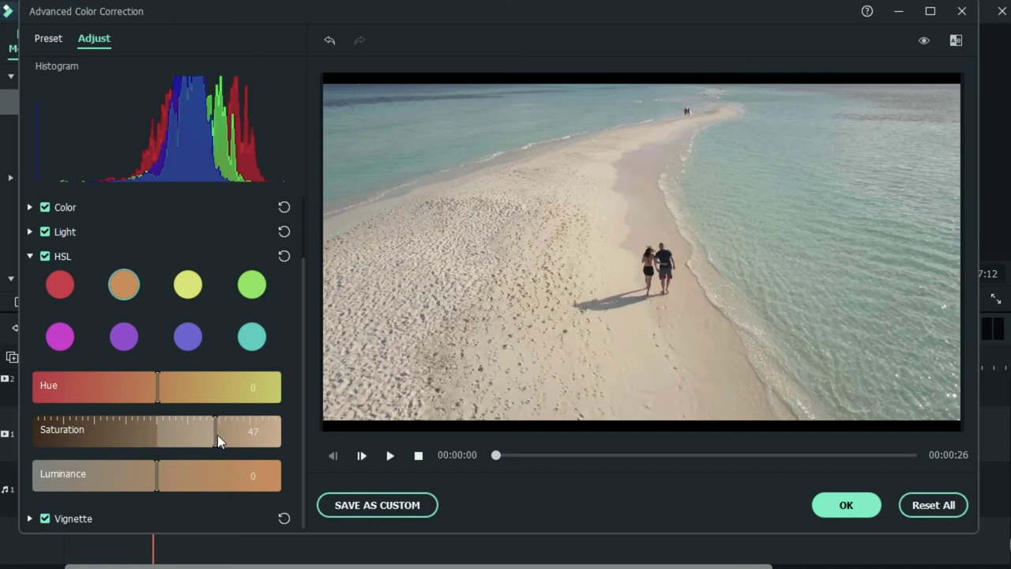
left_click_drag(215, 435, 220, 435)
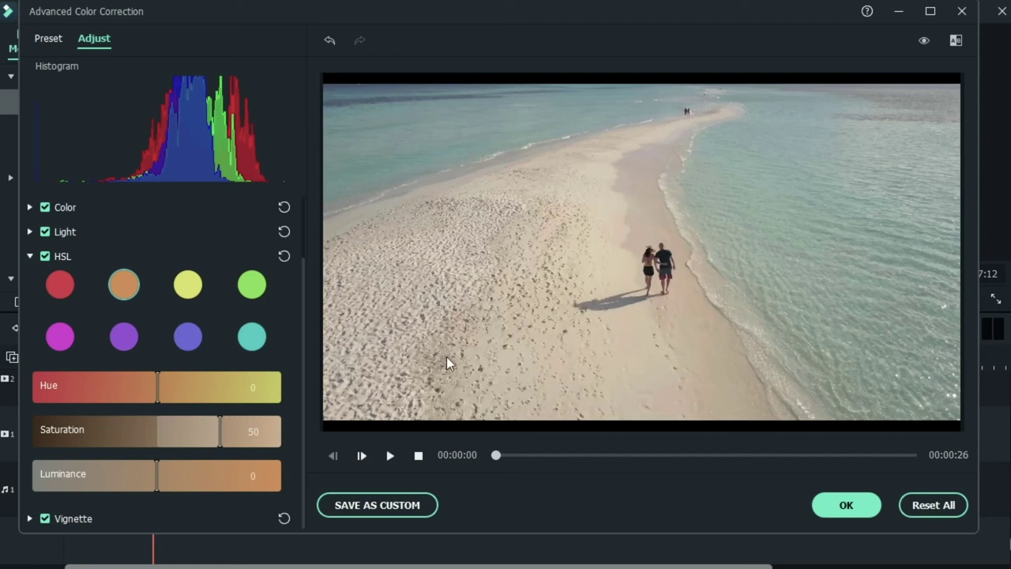
Compare the orange range's Luminance at -69 and 43, and settle on 22
left_click_drag(160, 478, 71, 498)
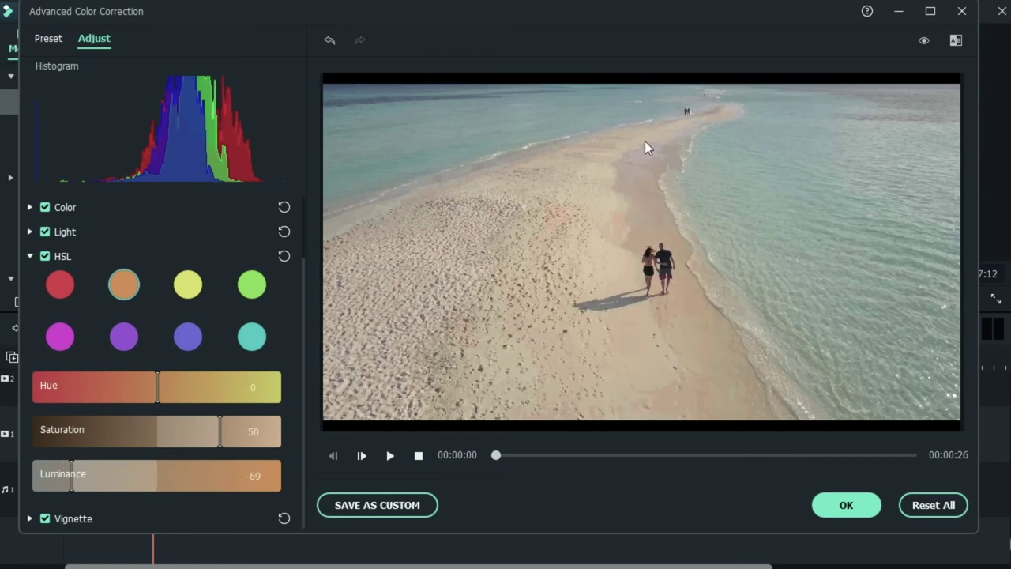
left_click_drag(253, 480, 266, 490)
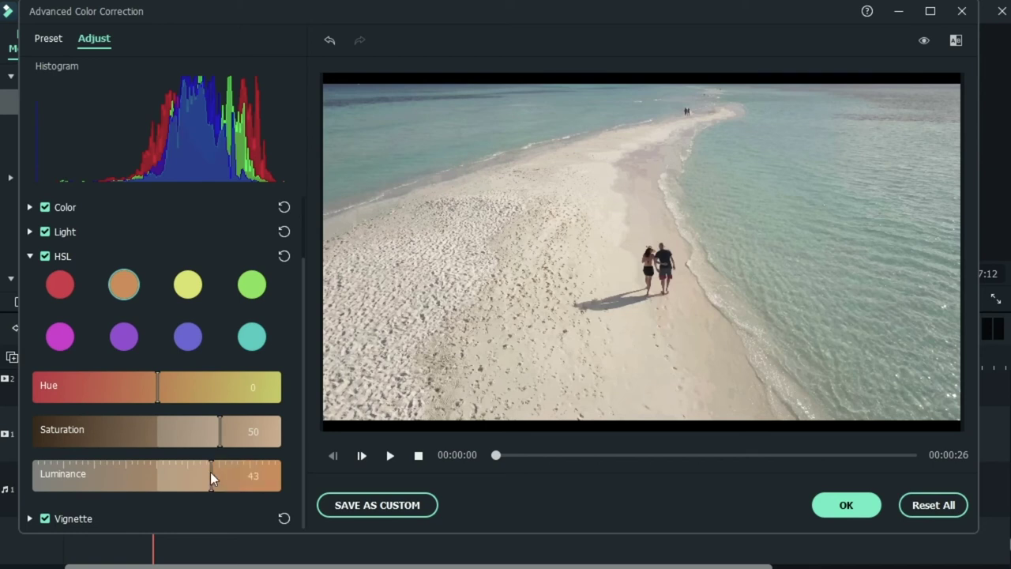
left_click_drag(210, 471, 196, 474)
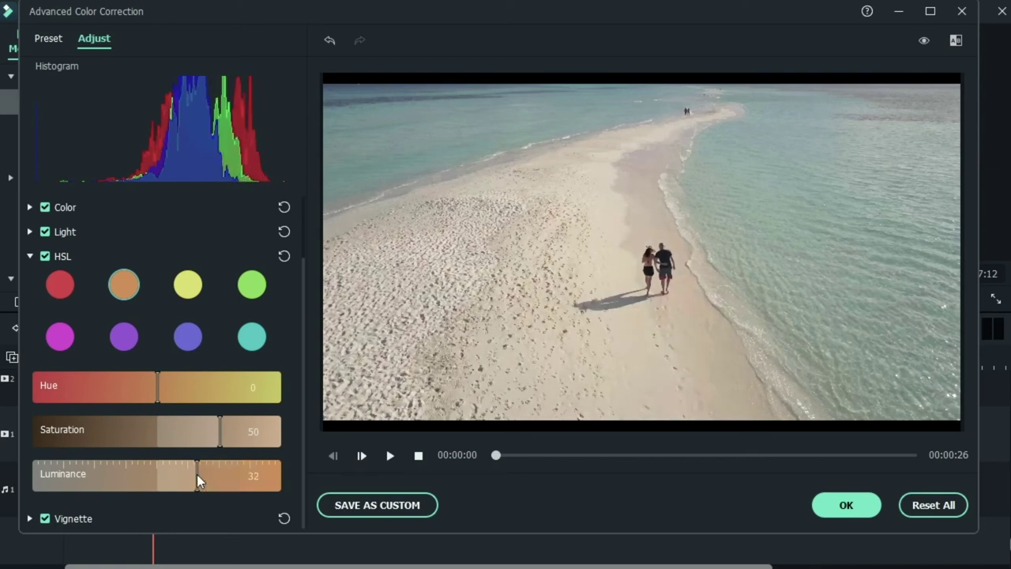
left_click_drag(191, 473, 184, 471)
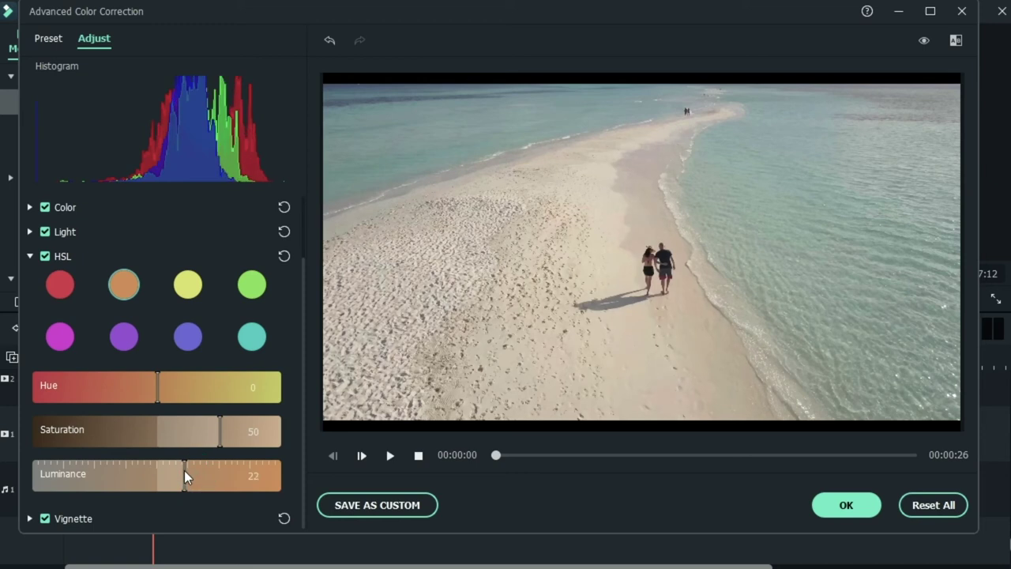
Test the aqua range's Hue at -100 and 94, and set Hue -10, Saturation 24 and Luminance 12
left_click(245, 344)
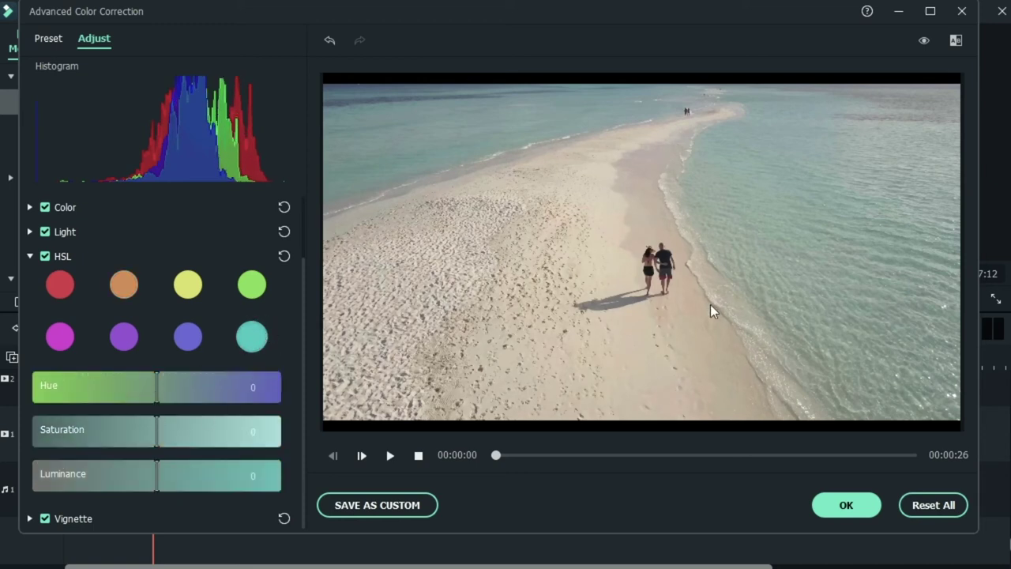
left_click_drag(146, 386, 13, 378)
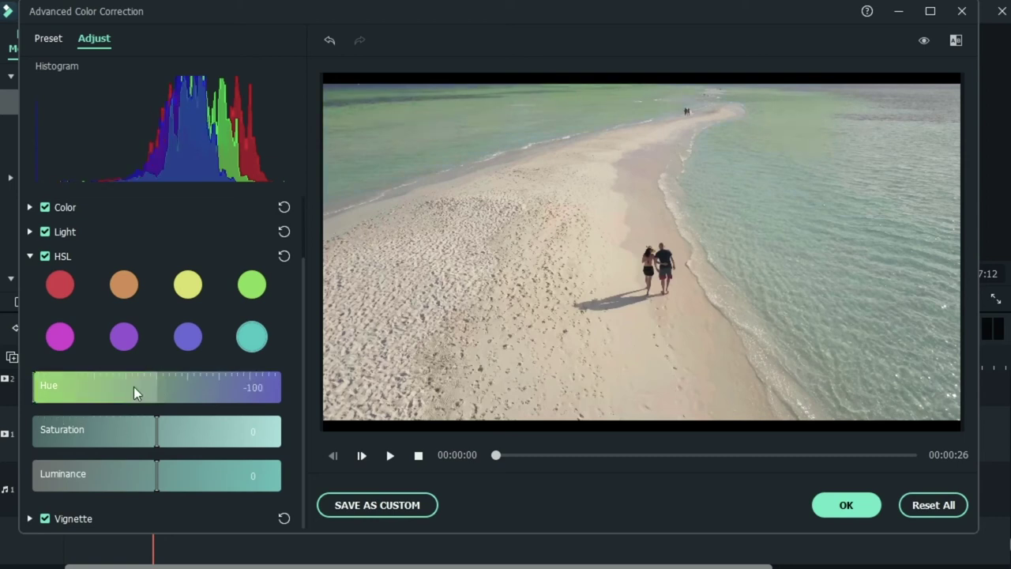
left_click_drag(133, 386, 274, 389)
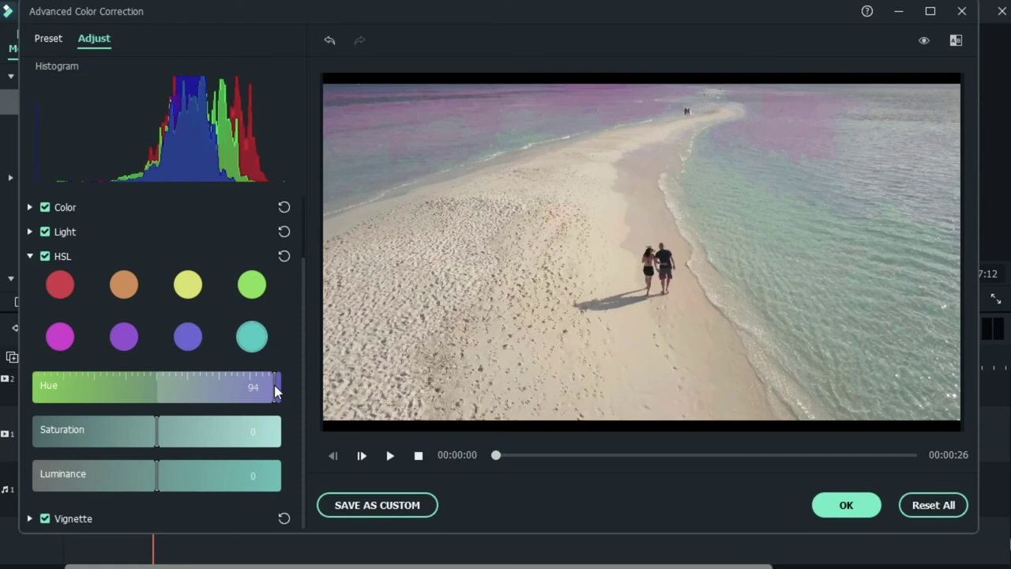
left_click_drag(198, 401, 145, 390)
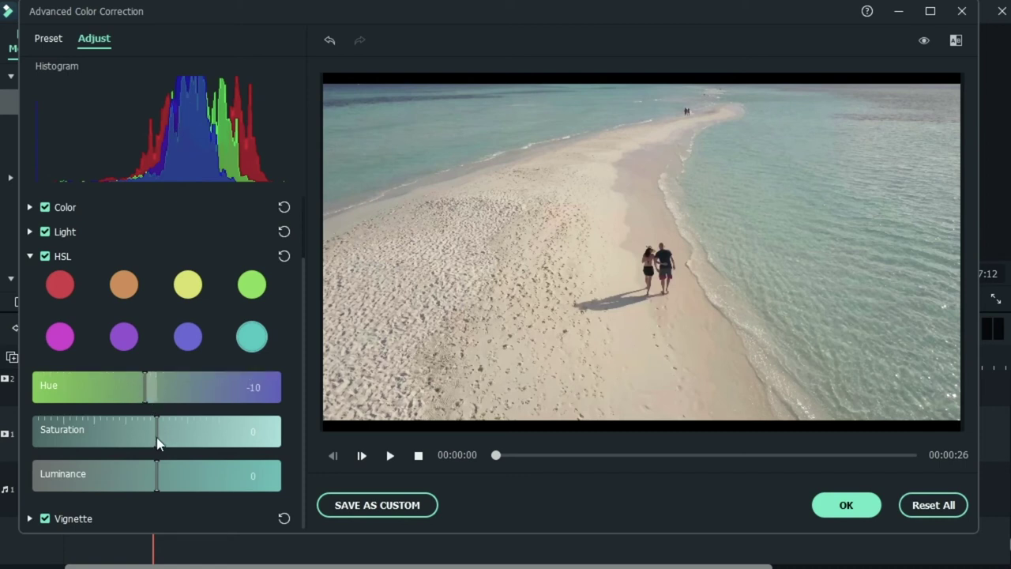
left_click_drag(157, 437, 187, 439)
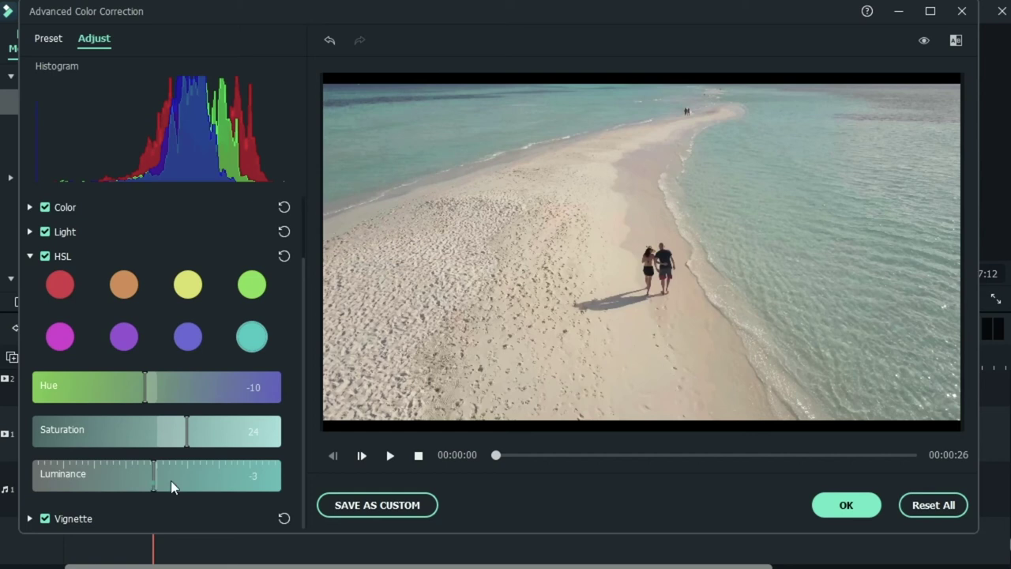
left_click(172, 480)
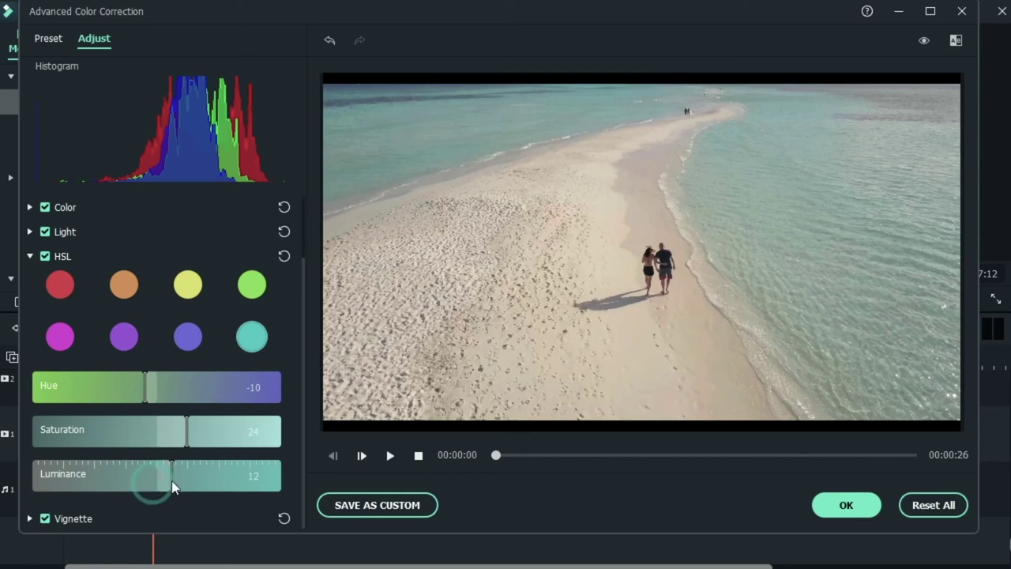
Set the blue range to Hue -50, Saturation 35 and Luminance 30, and the aqua range to Hue -9, Saturation -1 and Luminance -2
left_click(188, 337)
left_click_drag(144, 391, 167, 390)
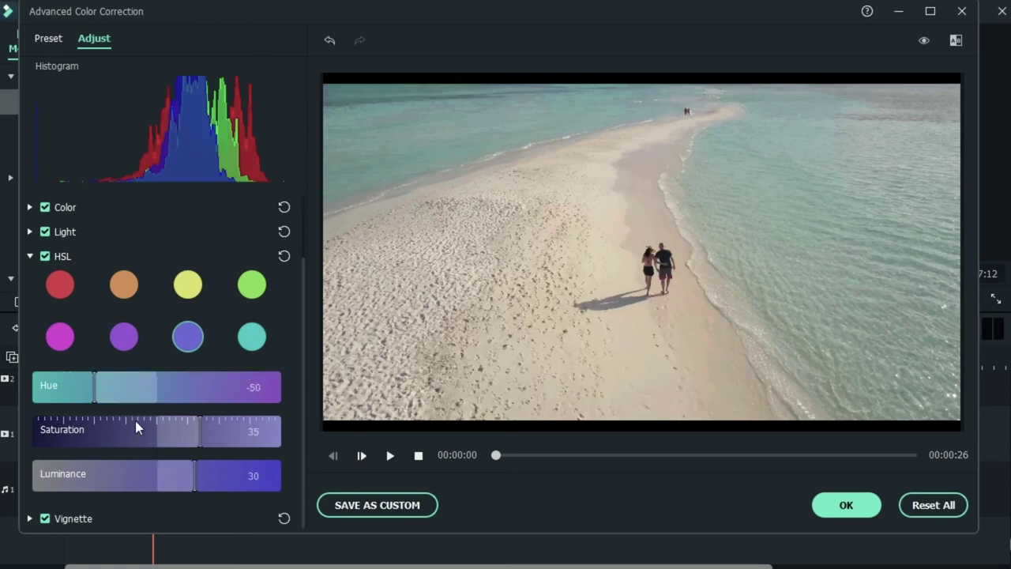
left_click(251, 339)
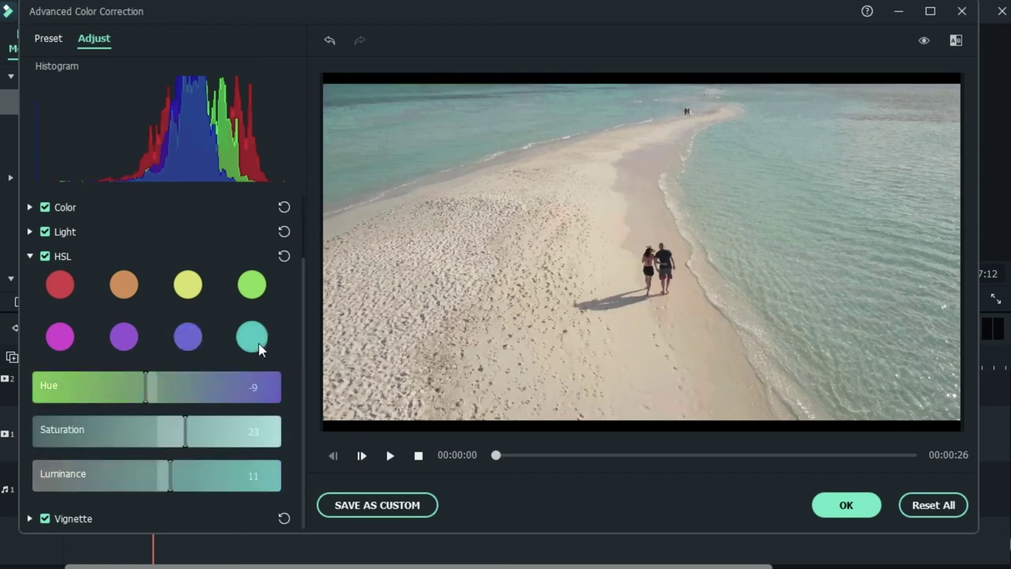
left_click_drag(184, 441, 163, 445)
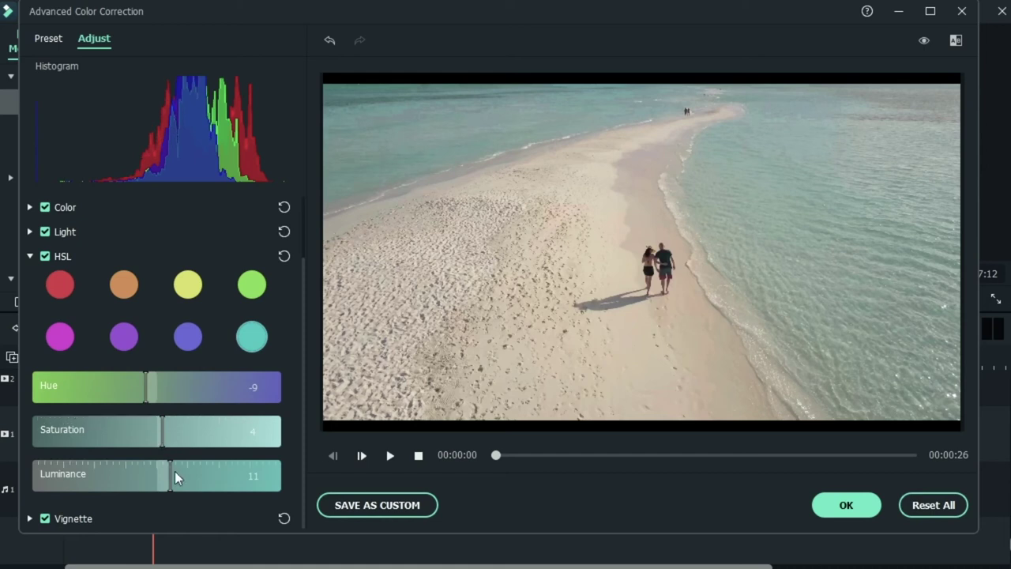
left_click(156, 447)
left_click_drag(169, 478, 155, 478)
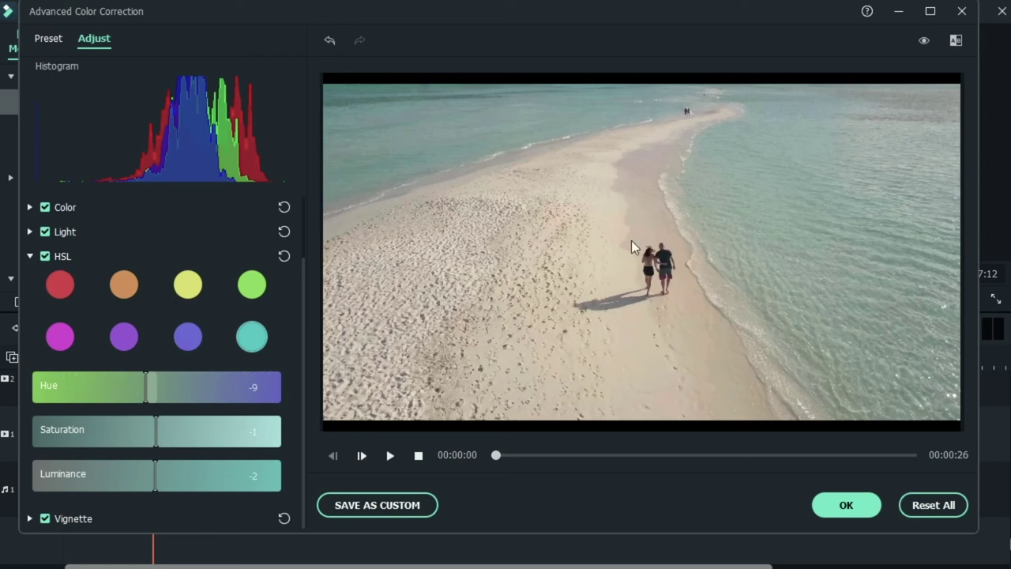
Compare the beach clip with the HSL adjustment switched off and on, leaving it enabled and collapsed
left_click(45, 257)
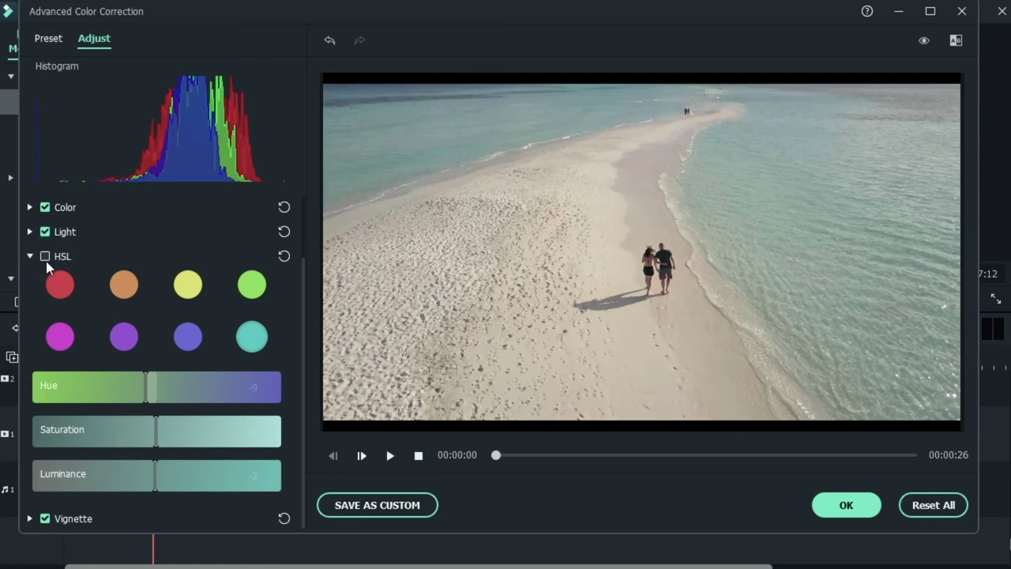
left_click(45, 256)
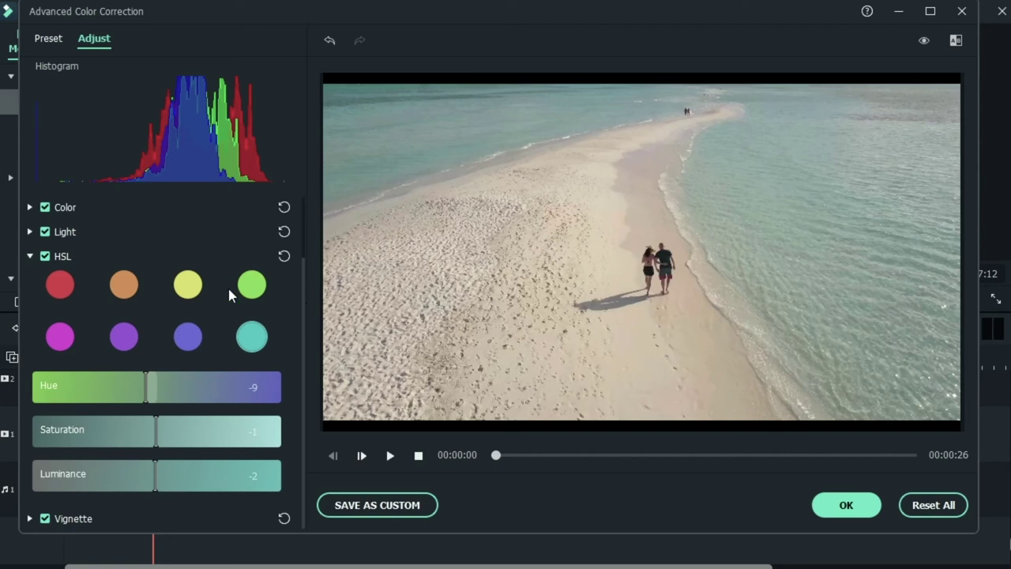
left_click(29, 256)
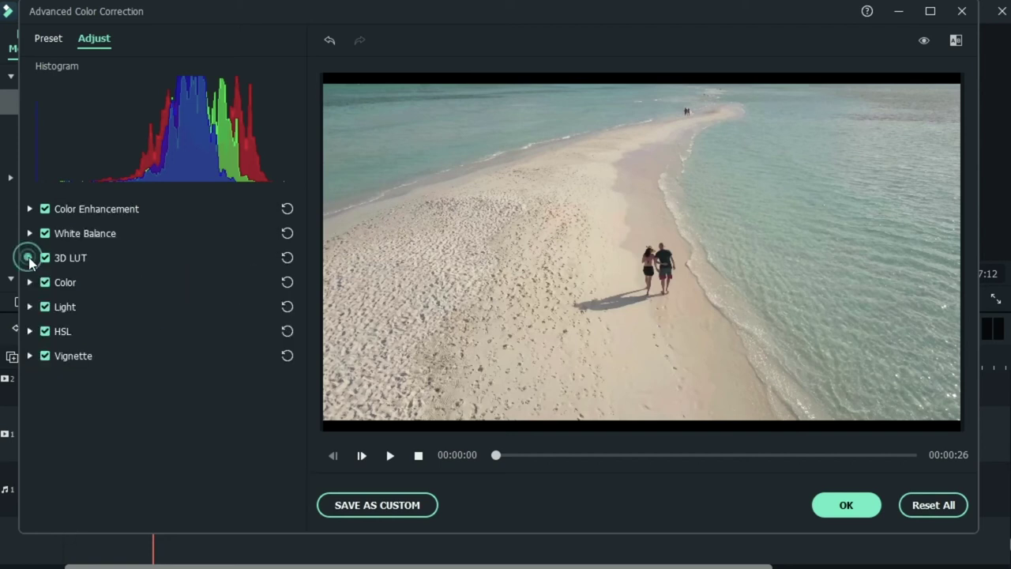
Try a Vignette Amount of -10, reset the Vignette, and apply the color corrections to the beach clip
left_click(29, 356)
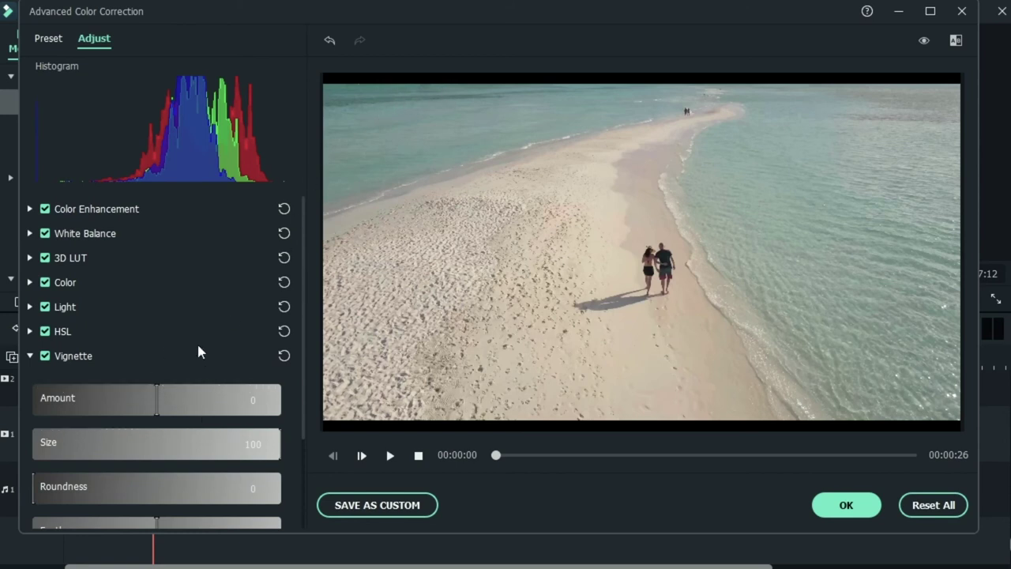
scroll(198, 352, "down", 2)
mouse_move(154, 357)
left_mouse_down()
mouse_move(228, 363)
mouse_move(86, 355)
mouse_move(148, 366)
left_mouse_up()
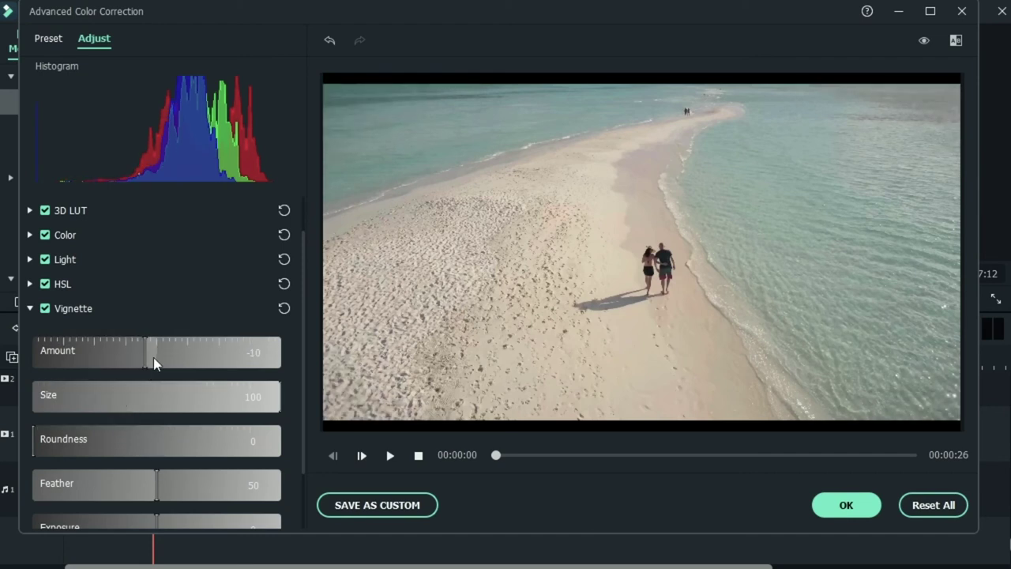
left_click(283, 308)
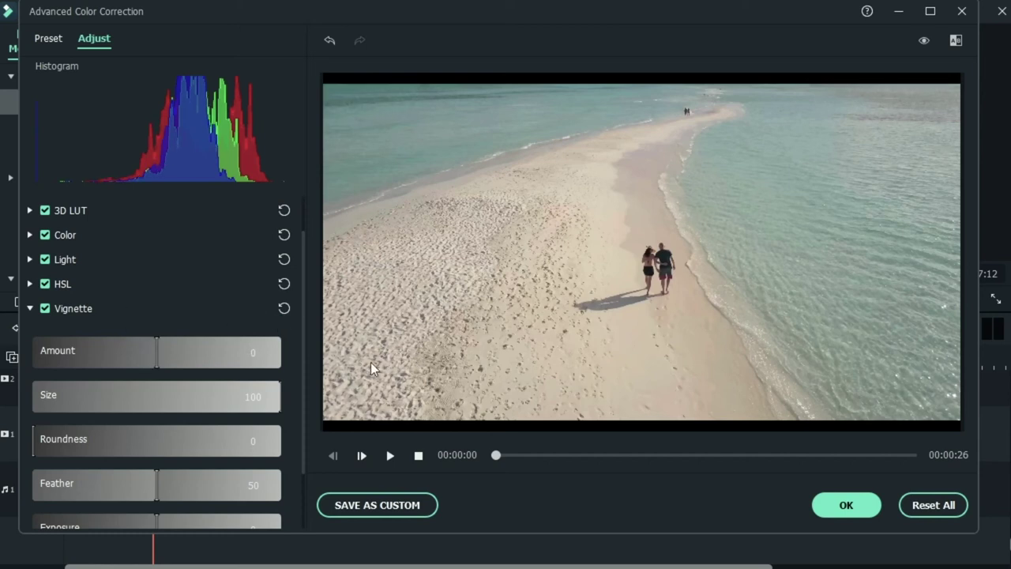
left_click(854, 505)
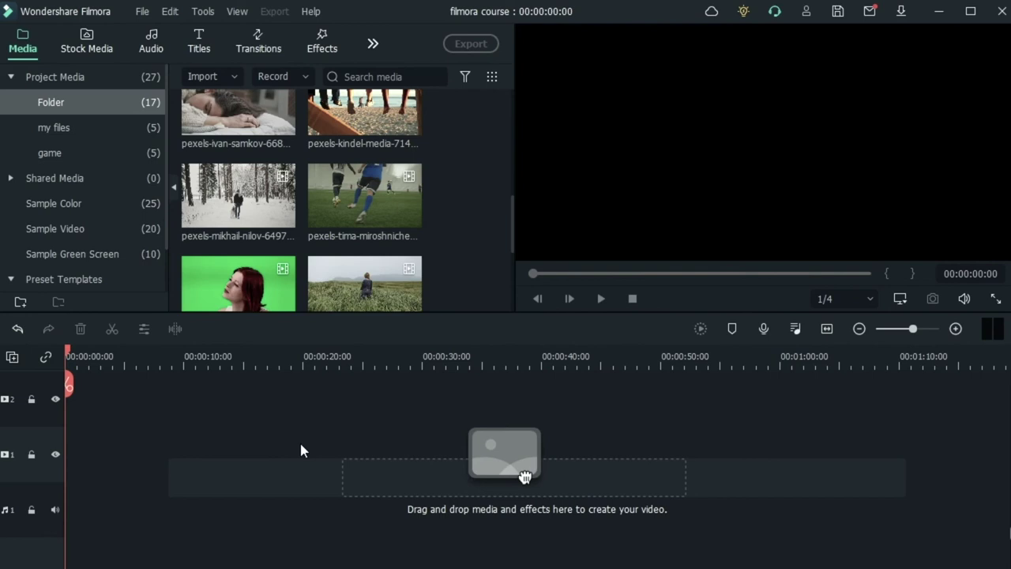
Place the clip of the woman in the grass field at the start of video track 1 and preview it up to 00:00:11:00
left_click_drag(328, 278, 69, 462)
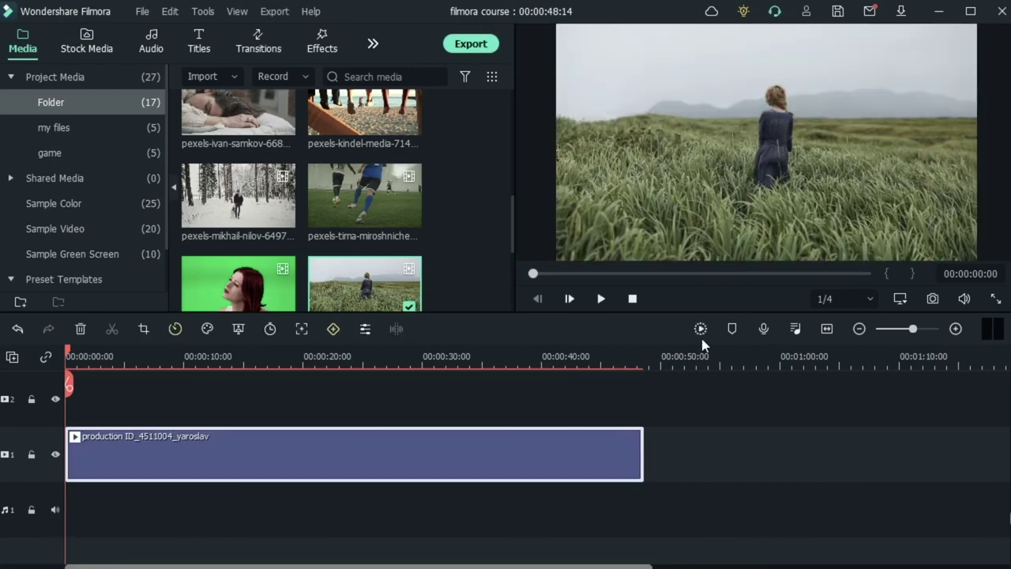
left_click_drag(71, 355, 121, 356)
left_click(196, 357)
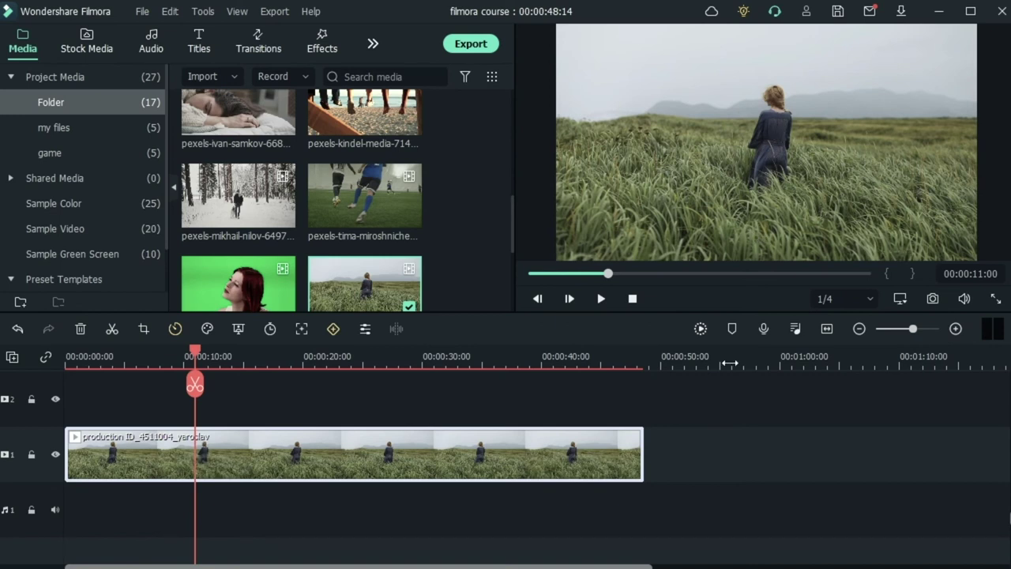
Return the playhead to near the start of the grass field clip and open Advanced Color Correction for it
left_click(70, 403)
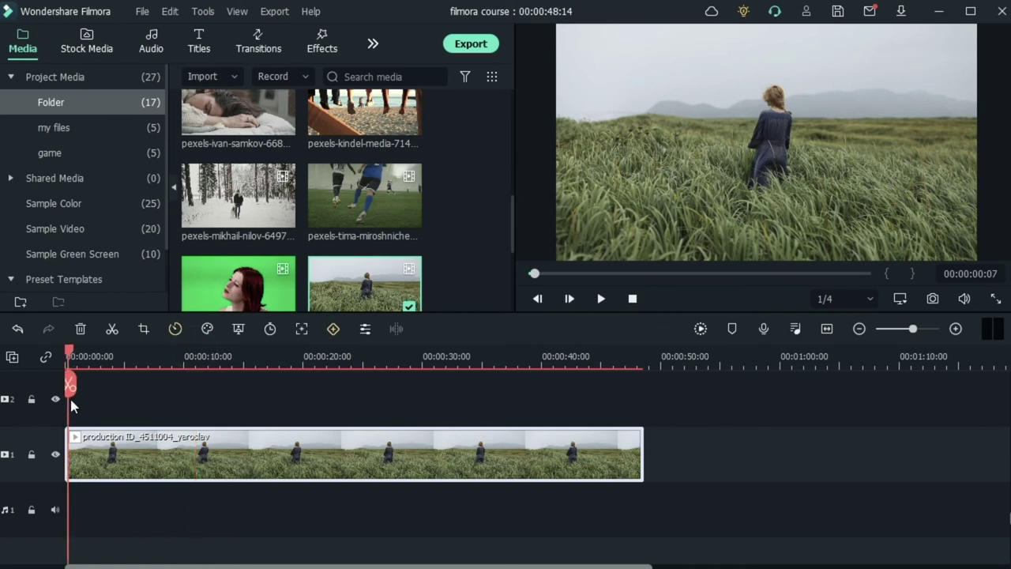
left_click(207, 328)
left_click(245, 354)
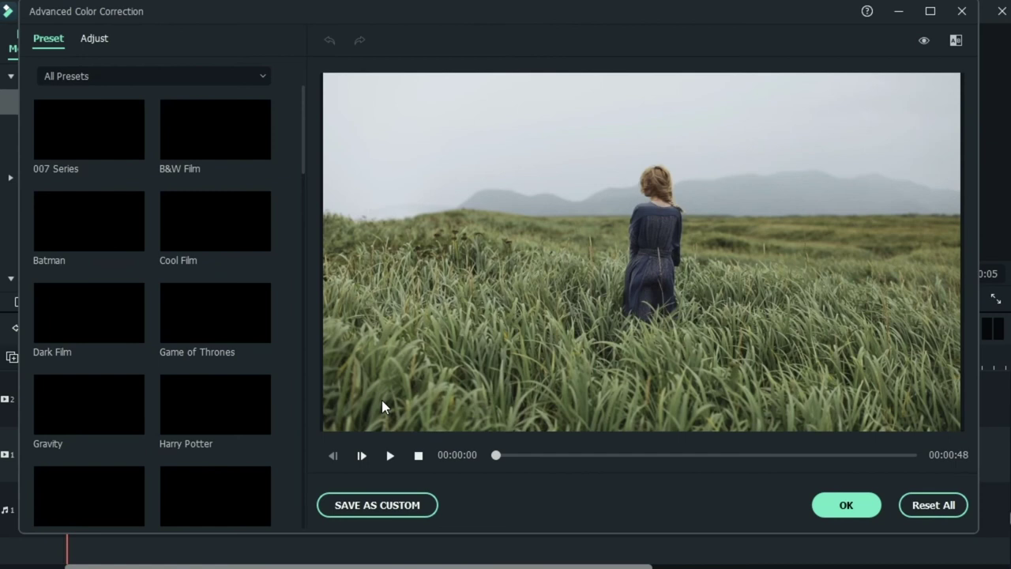
Try White Balance Temperature values of -14.37 and 10.16 on the grass field clip
left_click(95, 40)
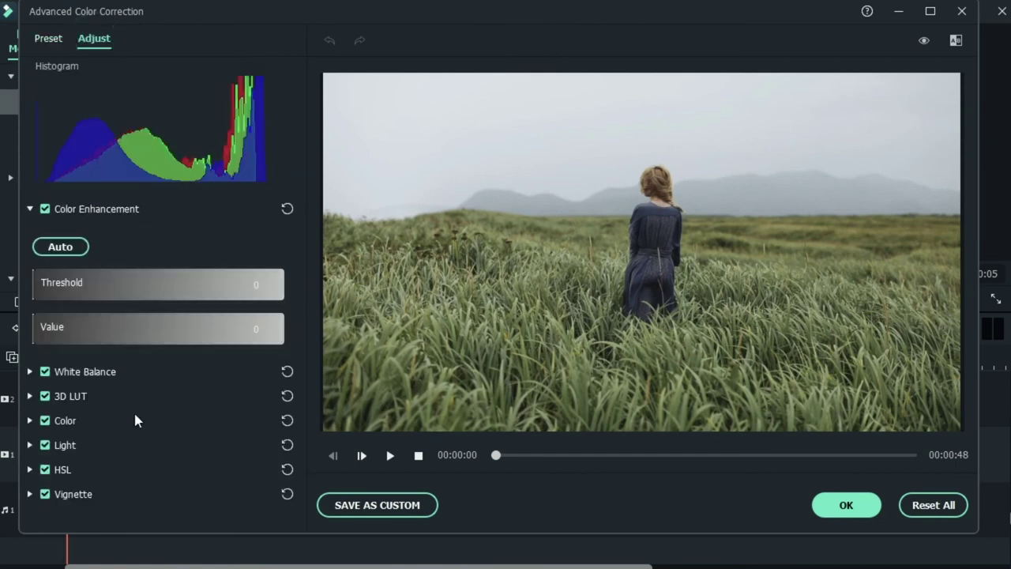
left_click(29, 371)
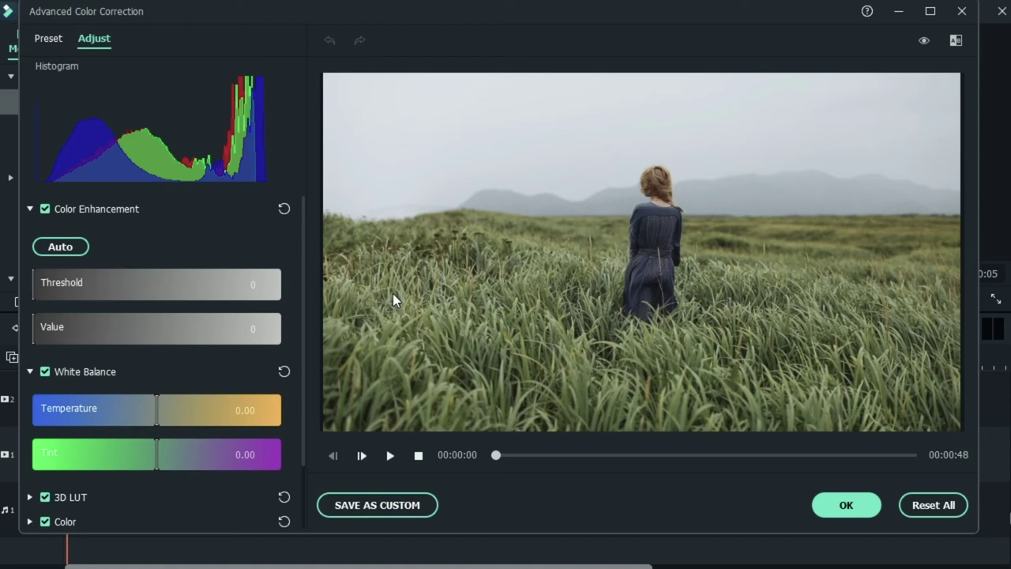
left_click_drag(242, 404, 91, 411)
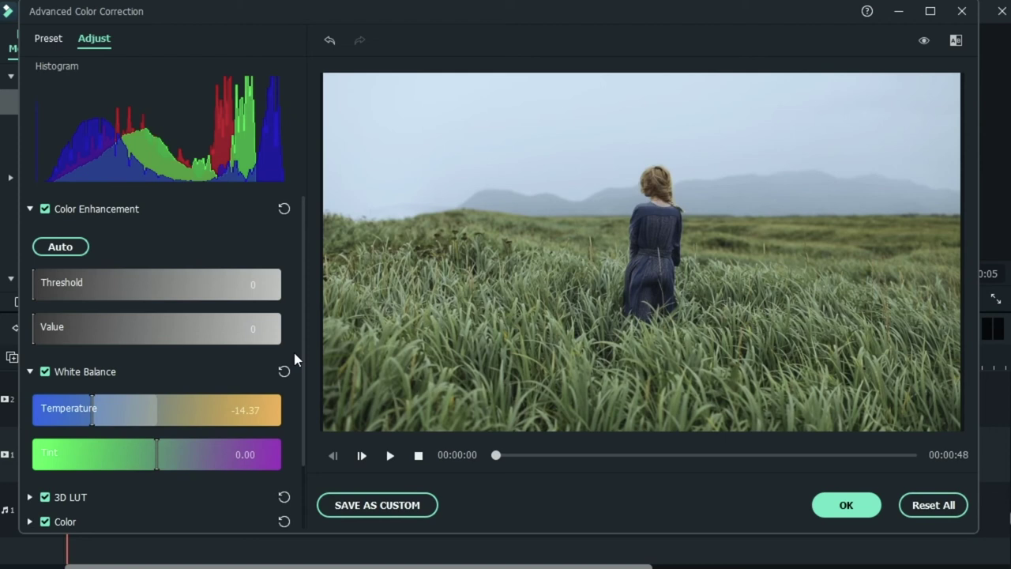
left_click_drag(101, 413, 218, 419)
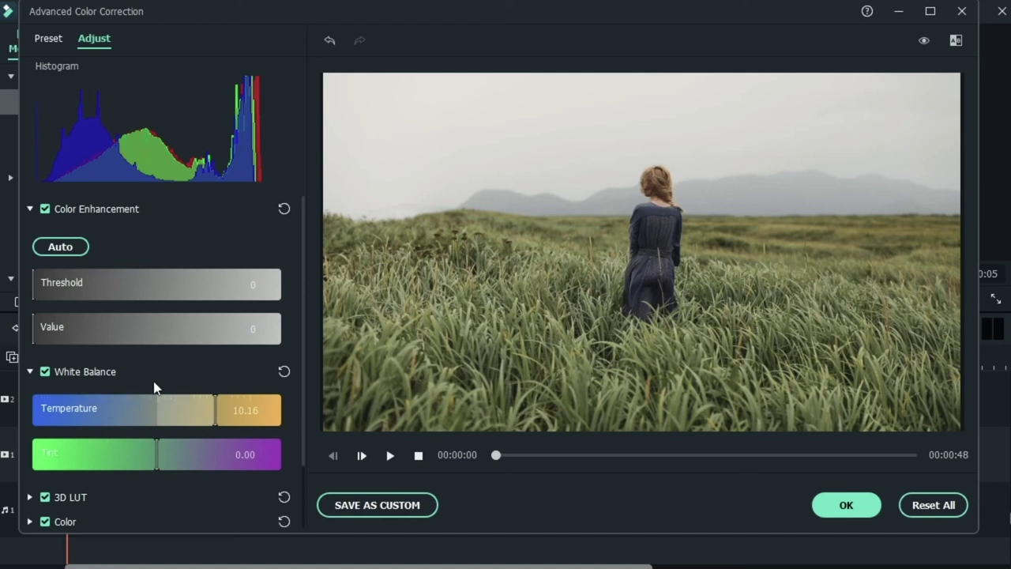
Reset the White Balance, and set its Tint to -5.39 and Temperature to -23.00
left_click(284, 371)
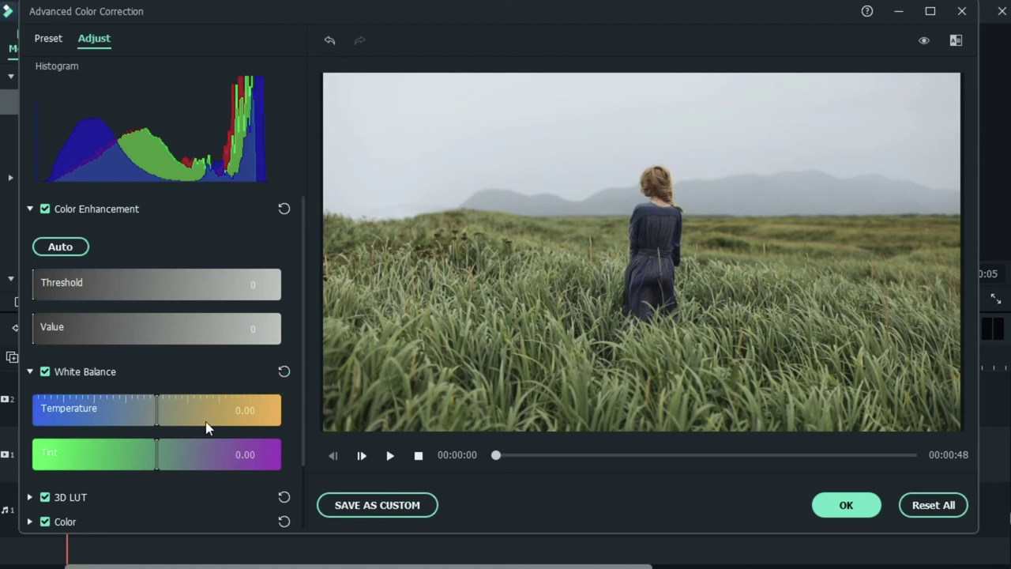
left_click_drag(153, 458, 104, 446)
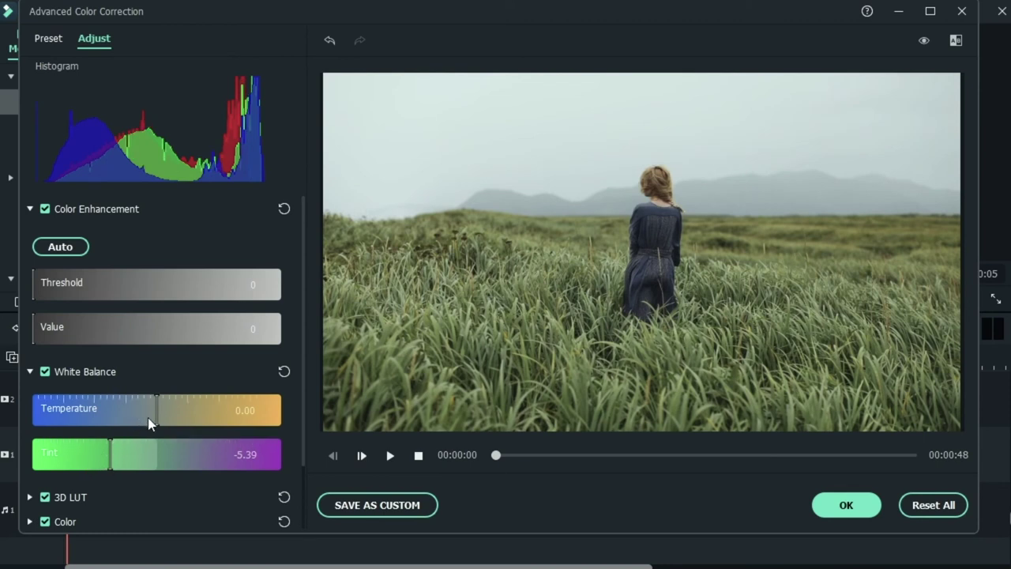
left_click_drag(137, 415, 87, 429)
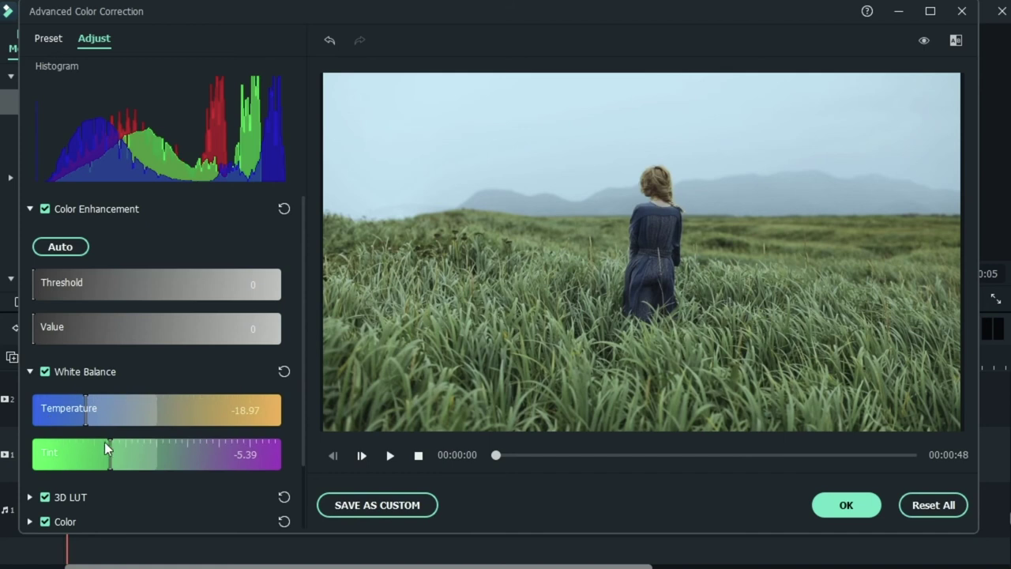
In the Light adjustment, set Shadows to -68, Blacks to -20 and Whites to -12
scroll(99, 436, "down", 2)
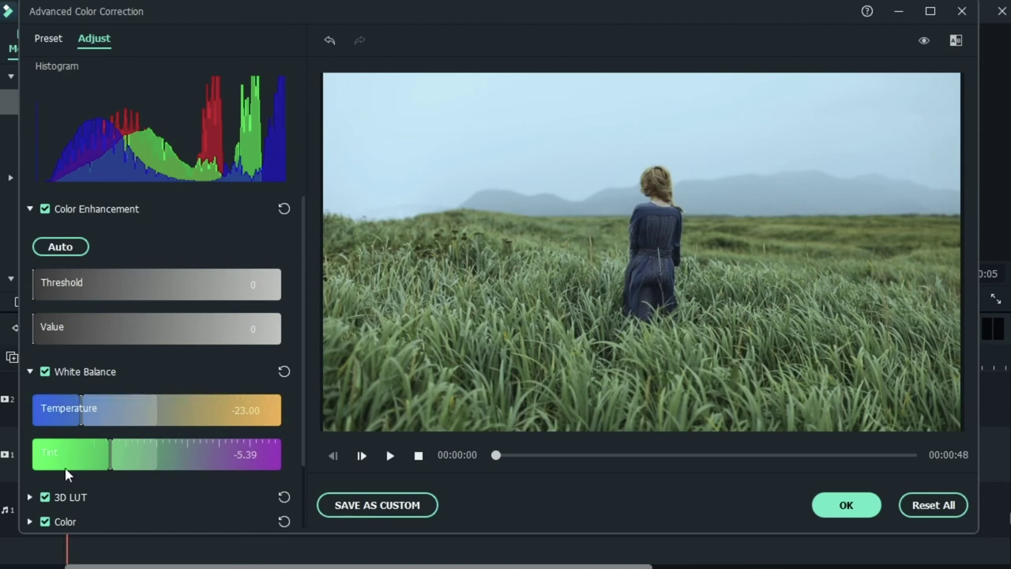
scroll(105, 483, "down", 2)
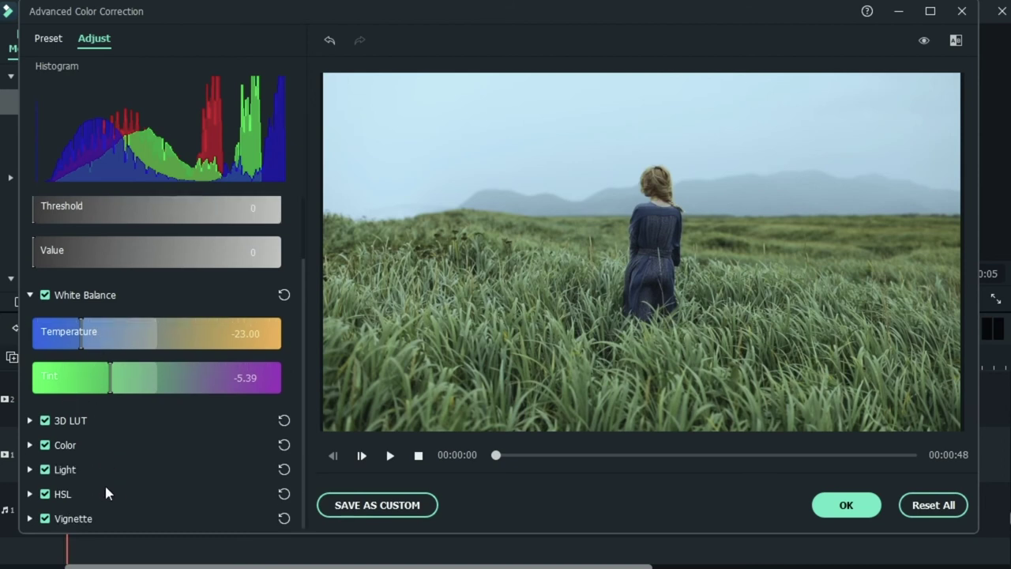
left_click(30, 469)
scroll(100, 485, "down", 3)
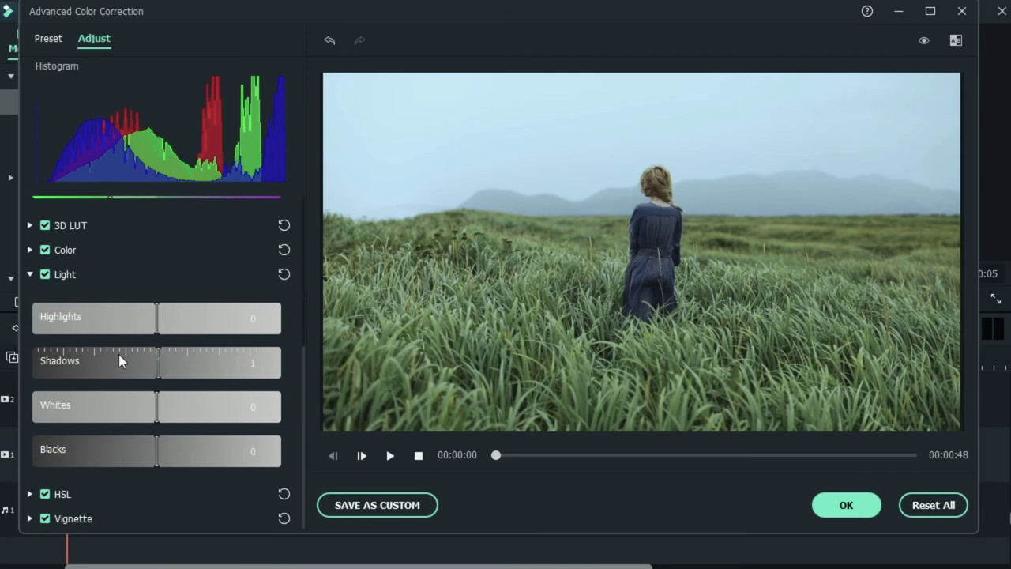
left_click_drag(119, 354, 72, 369)
left_click_drag(156, 459, 134, 469)
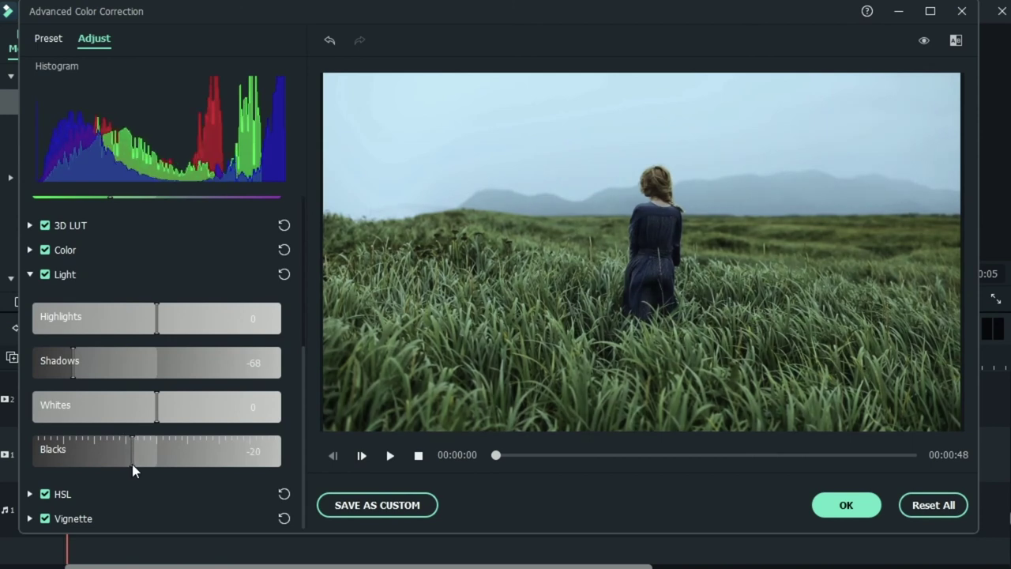
left_click_drag(154, 410, 142, 410)
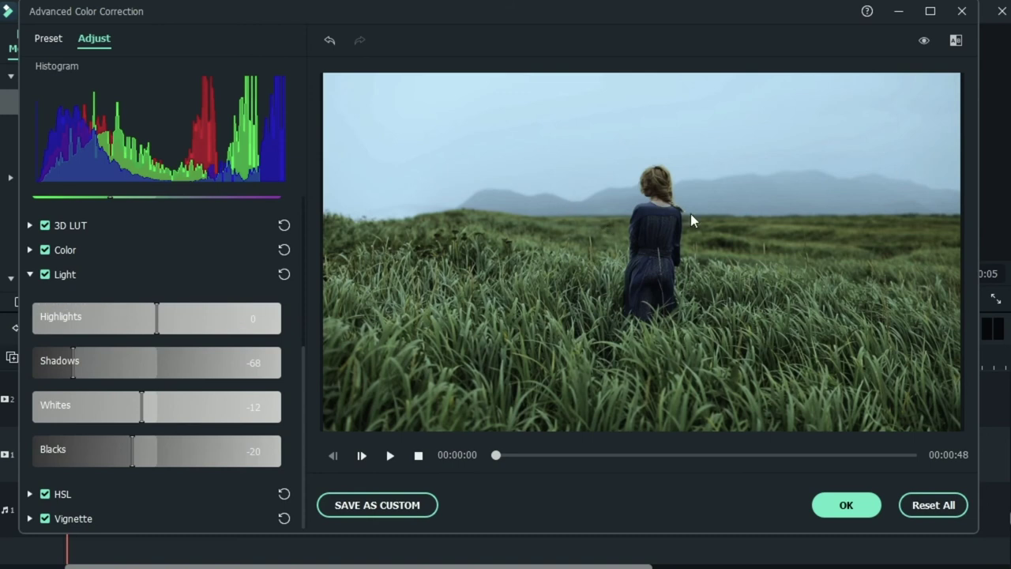
Compare the grass field clip with the Light and White Balance adjustments switched off and on, leaving both enabled
left_click(45, 274)
scroll(79, 269, "up", 4)
left_click(45, 243)
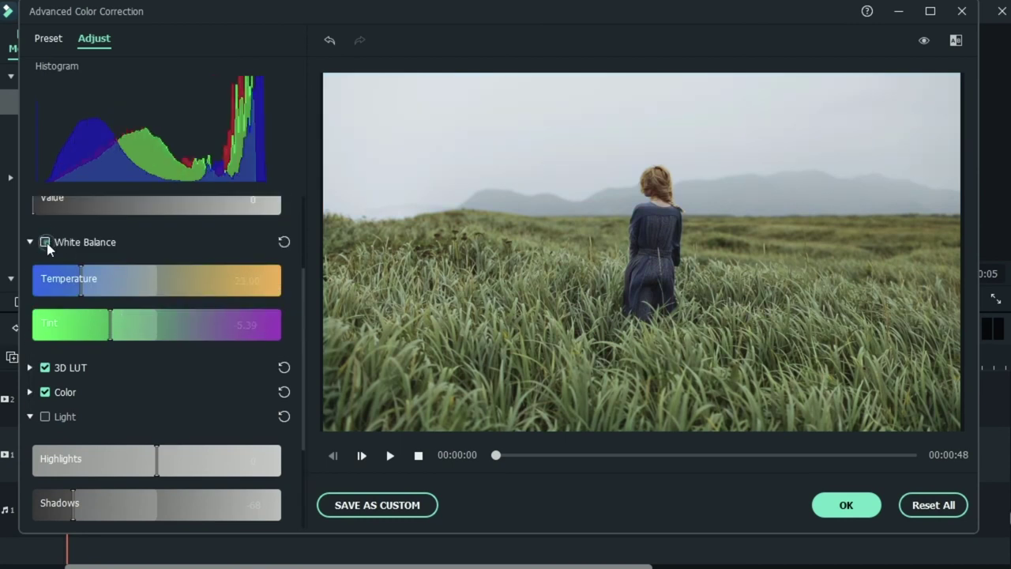
scroll(150, 265, "up", 3)
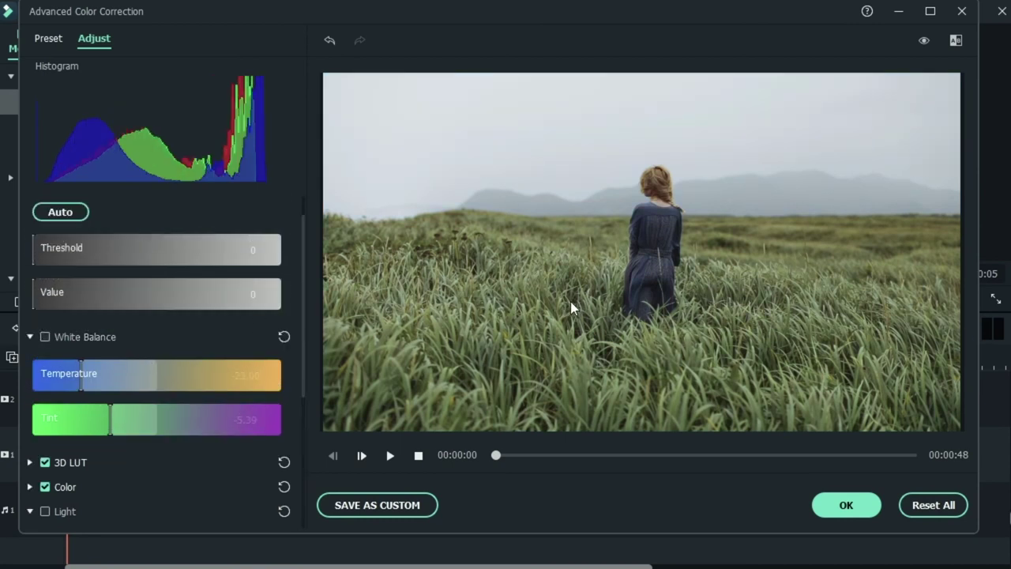
left_click(45, 336)
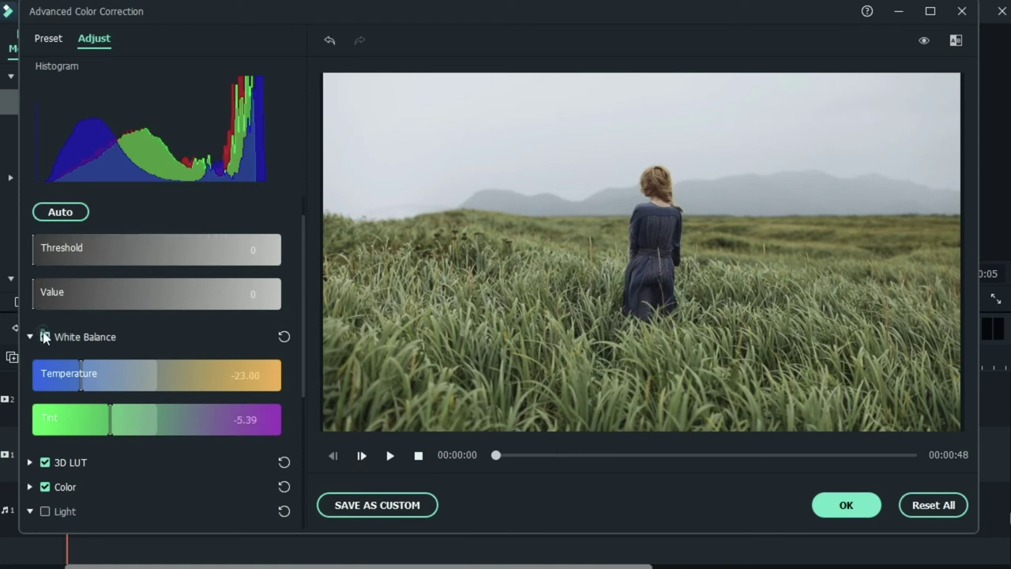
scroll(48, 338, "down", 6)
left_click(45, 322)
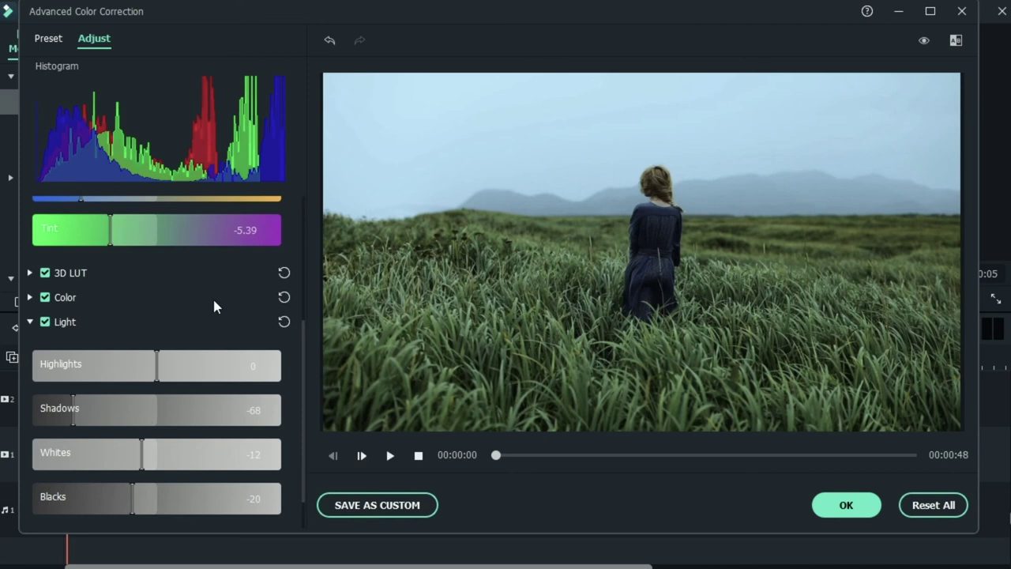
Reset the Light and White Balance adjustments of the grass field clip
scroll(240, 307, "down", 1)
scroll(223, 273, "up", 3)
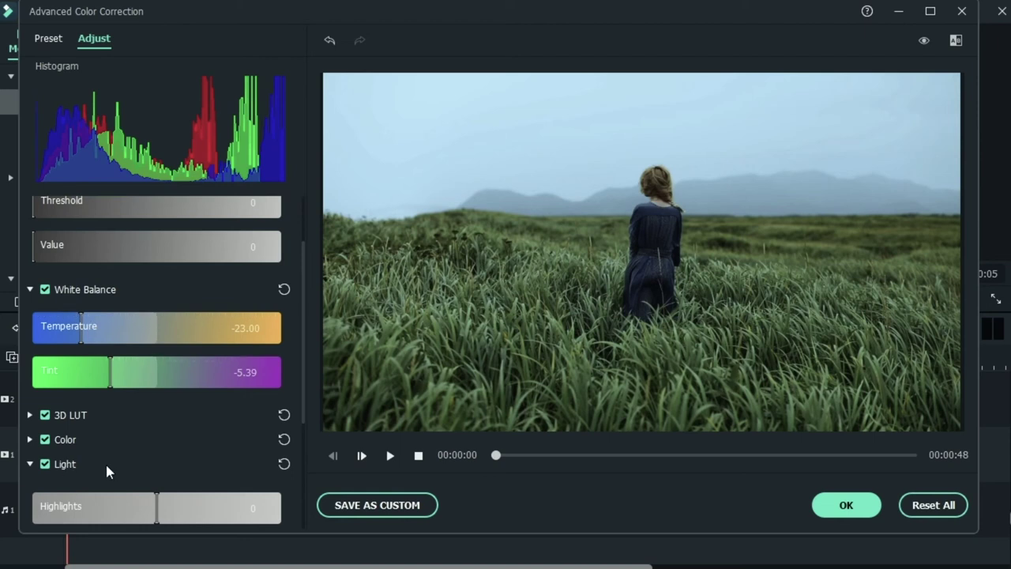
left_click(284, 464)
left_click(283, 289)
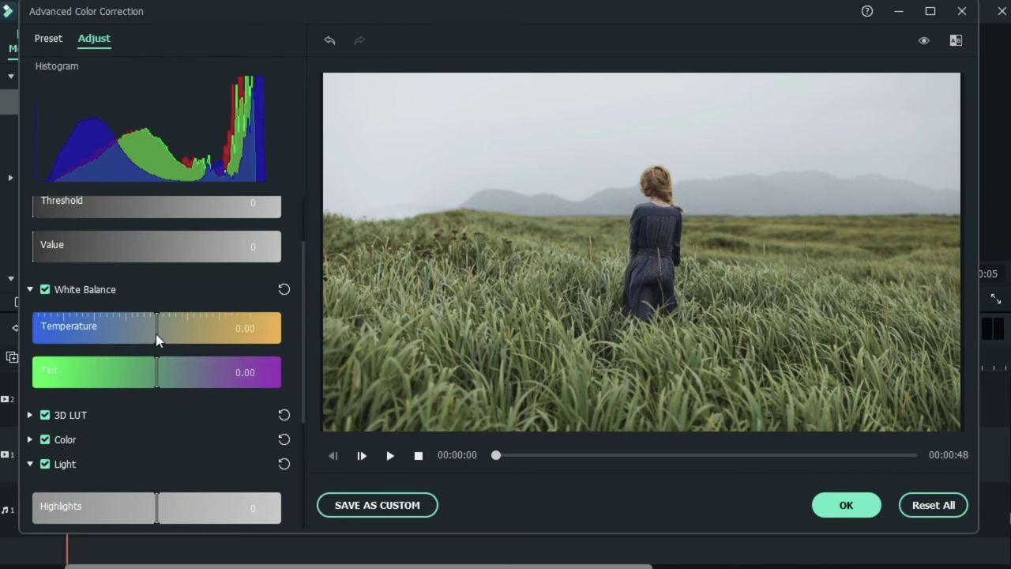
Try a White Balance with Tint 8.59 and Temperature 6.25 and 23.00, and reset and collapse White Balance
left_click_drag(158, 339, 207, 349)
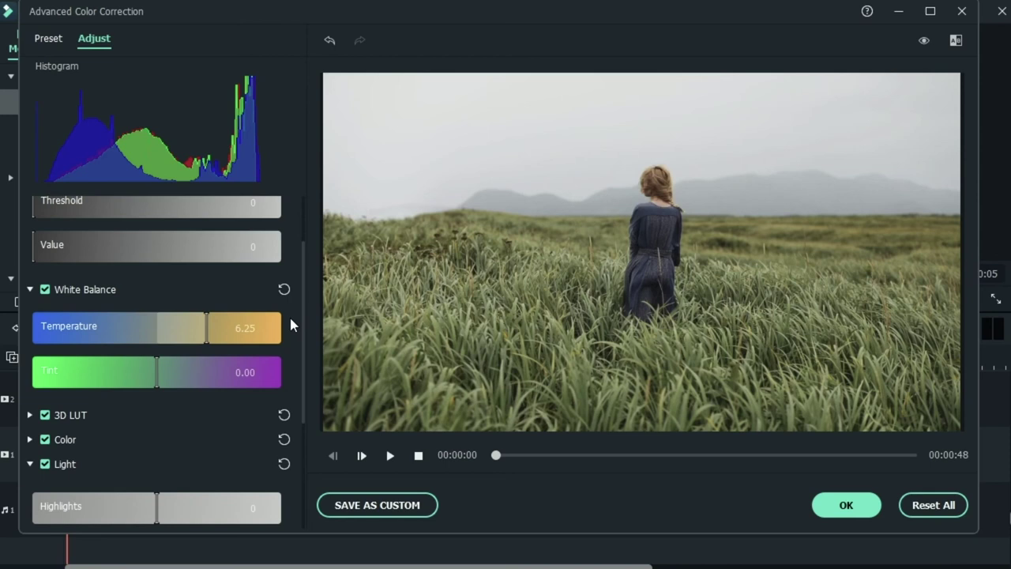
left_click(212, 372)
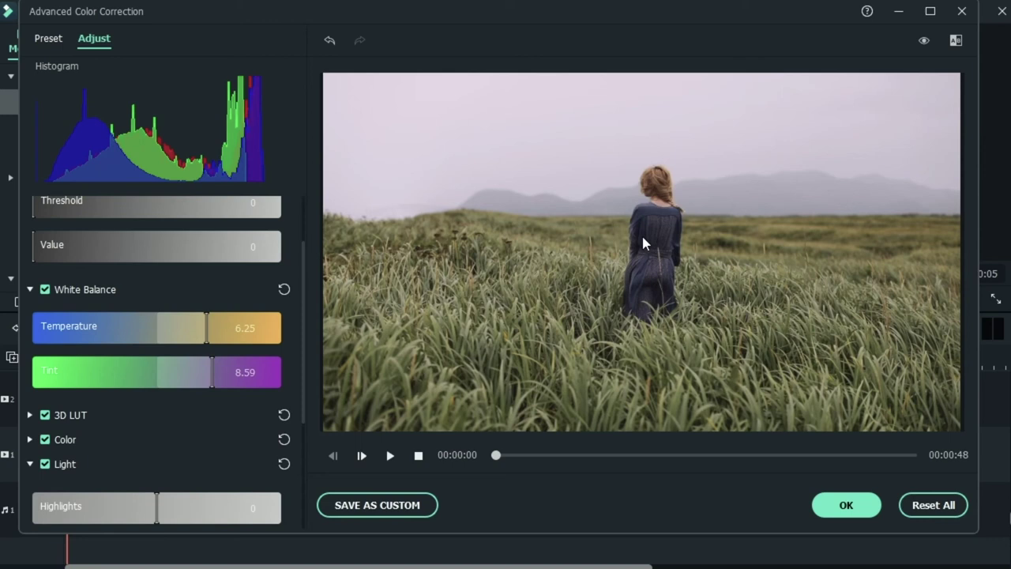
left_click_drag(206, 327, 233, 365)
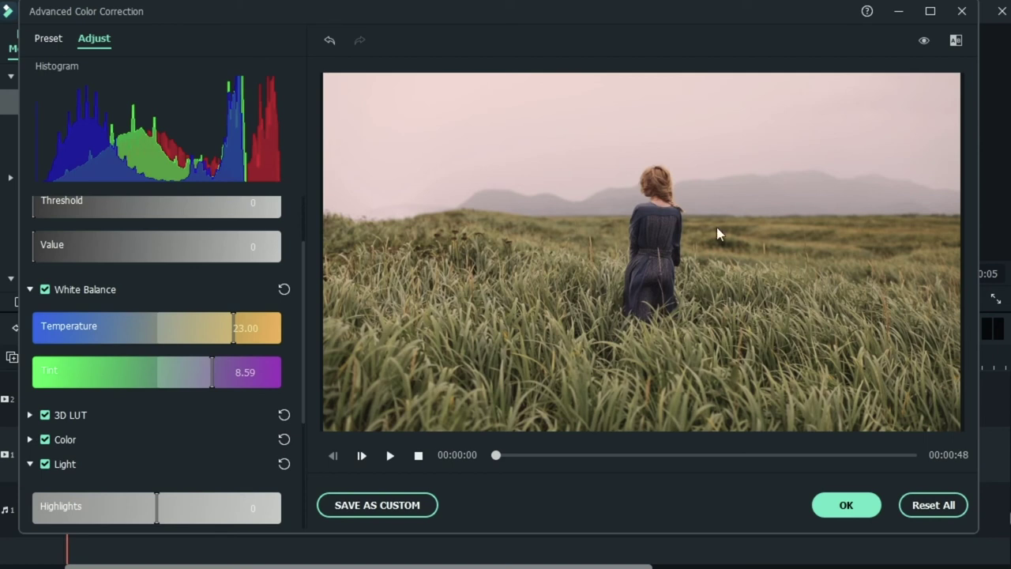
left_click(282, 289)
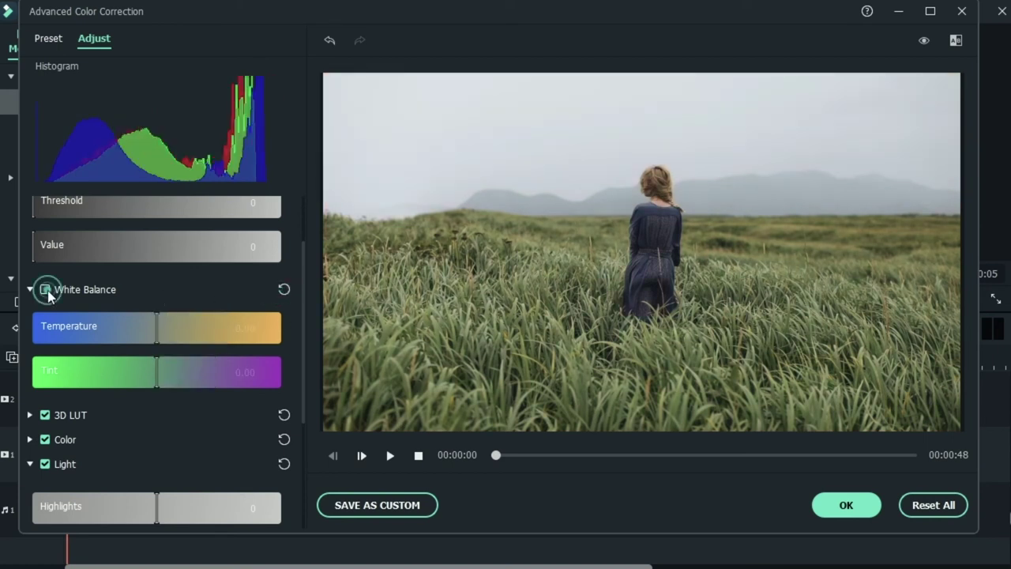
left_click(30, 289)
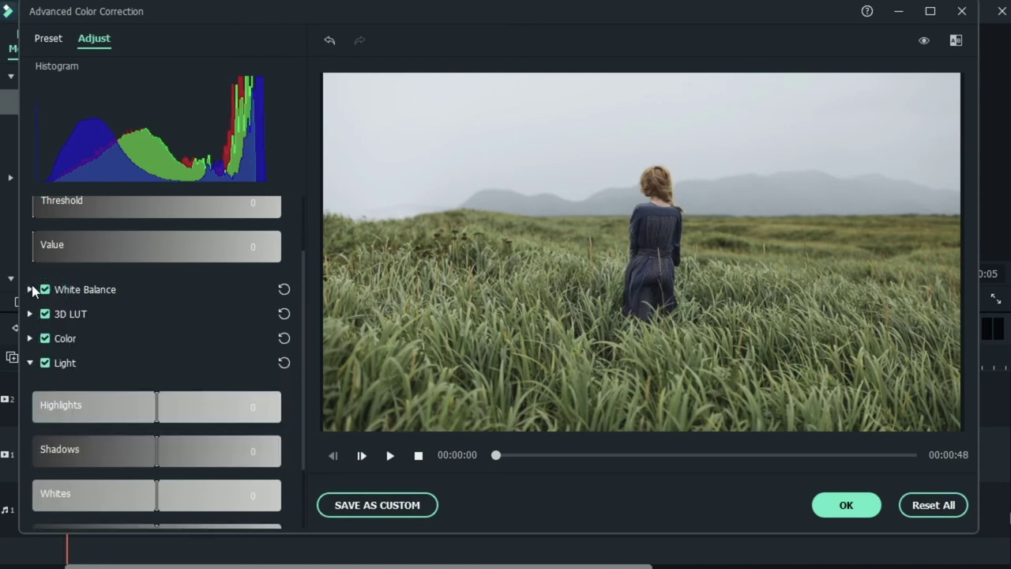
Show only the Common category of the color correction presets
left_click(49, 37)
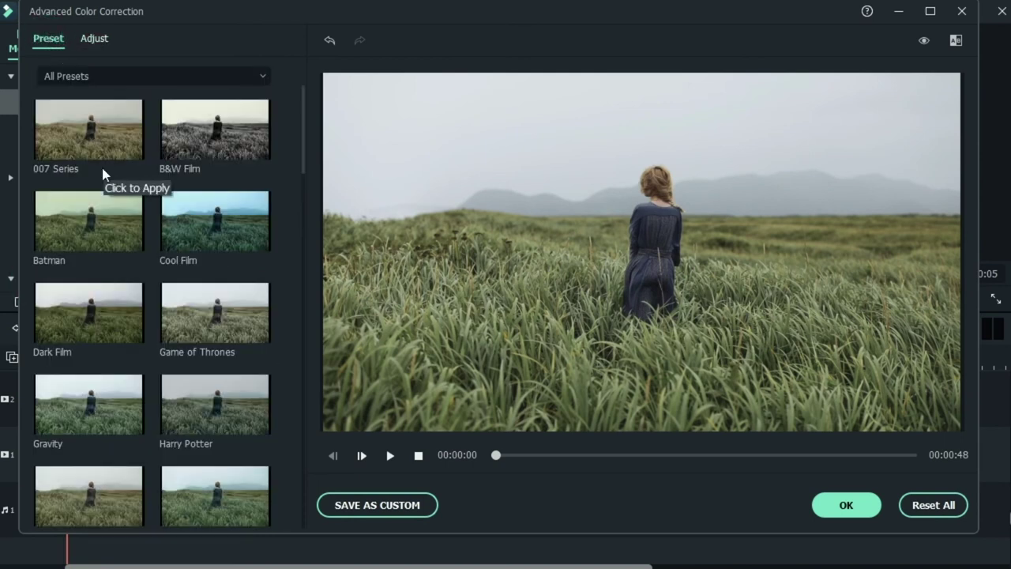
left_click(251, 77)
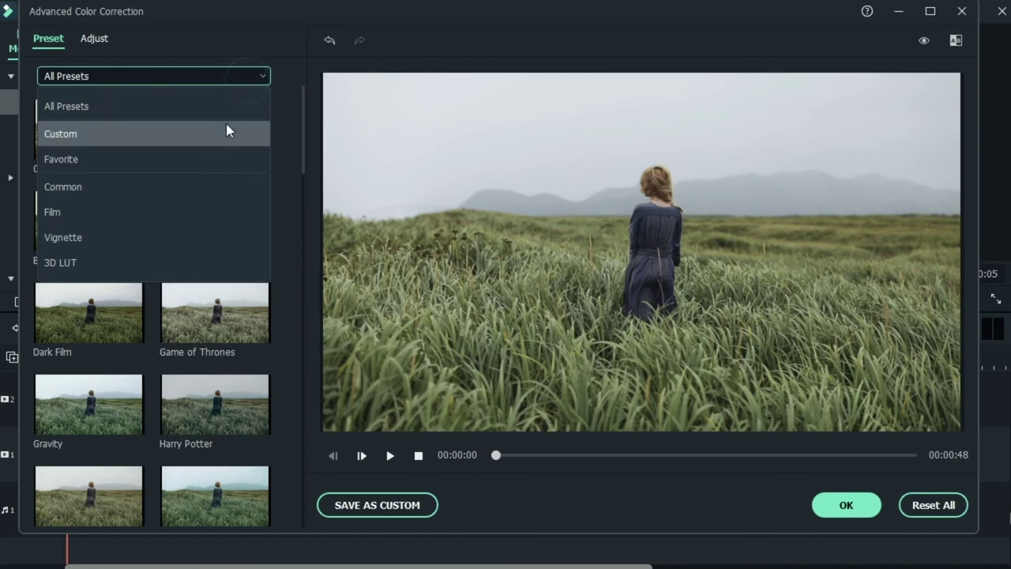
left_click(119, 187)
left_click(122, 72)
left_click(114, 194)
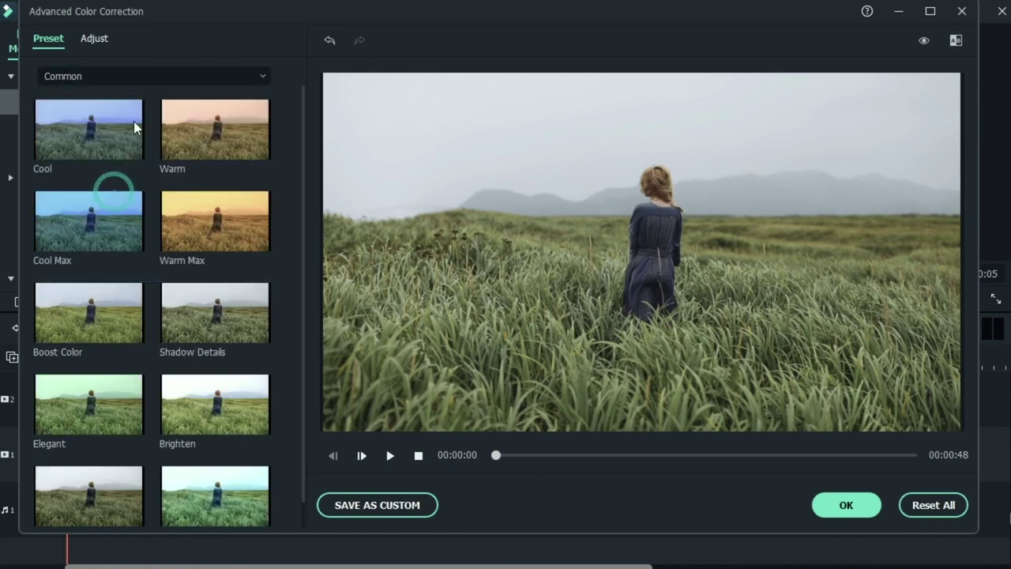
Try the Cool, Cool Max, Warm Max, Boost Color and Shadow Details presets on the grass field clip
left_click(88, 144)
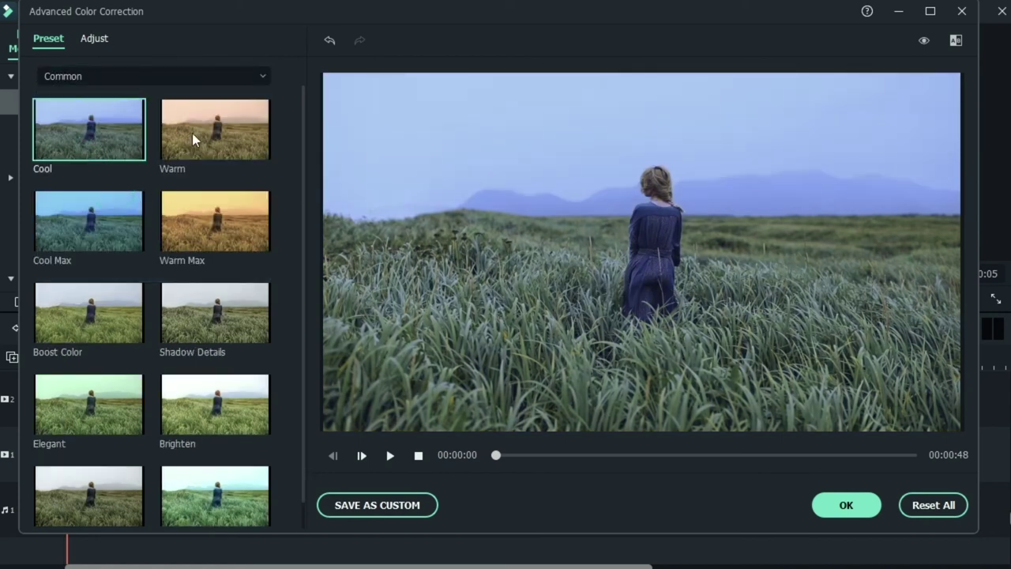
left_click(127, 219)
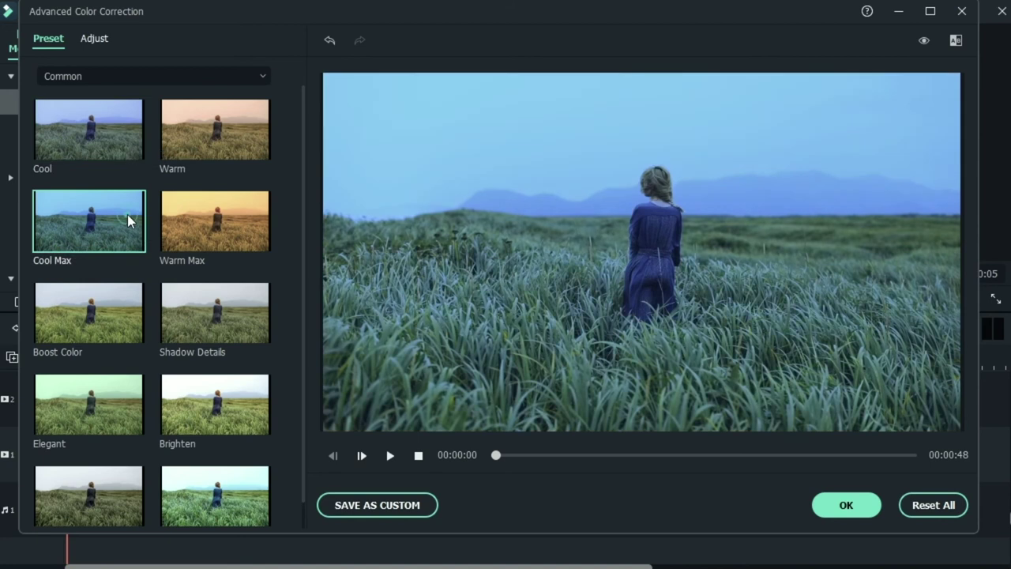
left_click(216, 231)
left_click(83, 330)
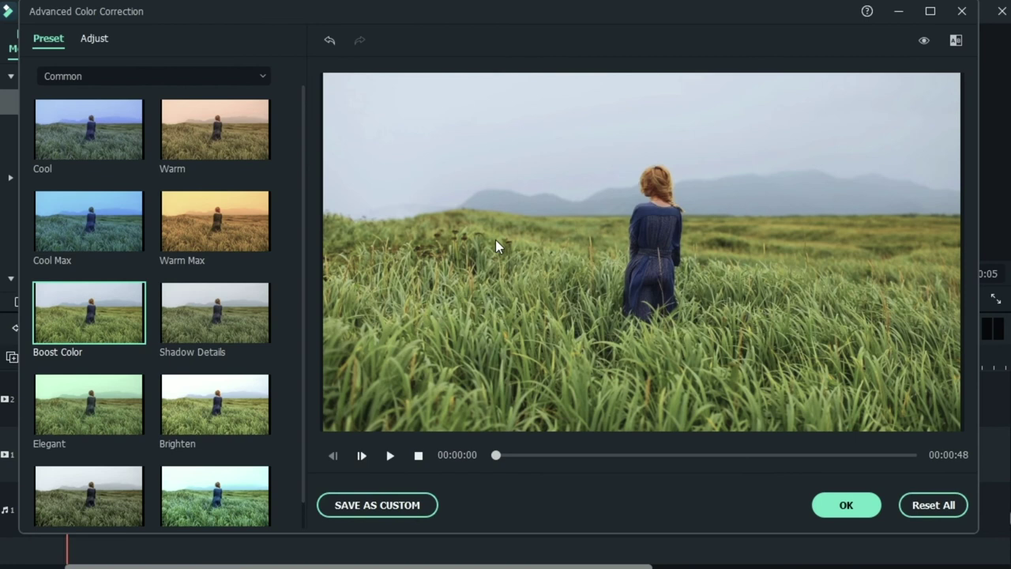
left_click(211, 338)
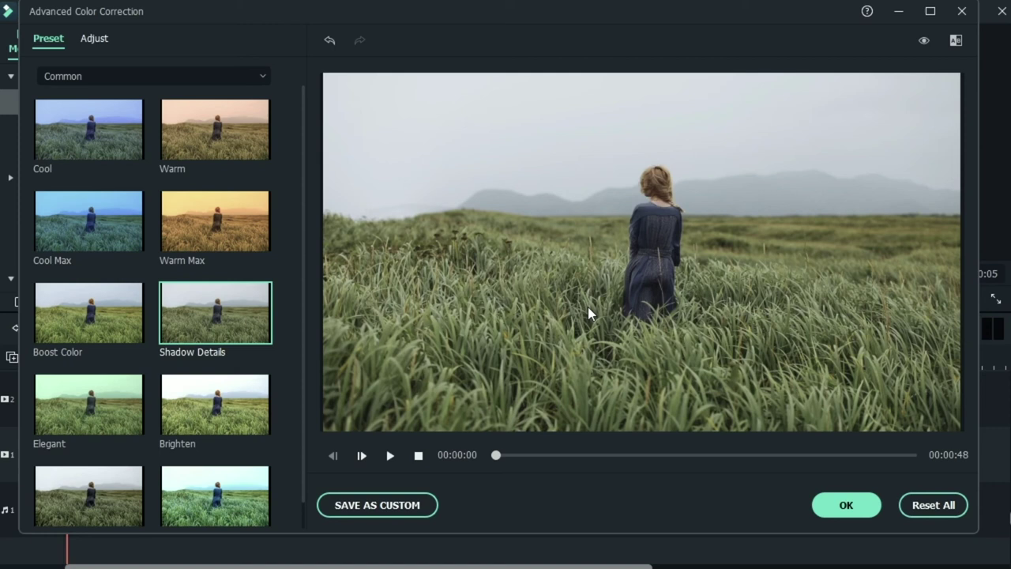
Try the Elegant, Brighten and Darken presets, and apply the Fantasy preset to the grass field clip
left_click(49, 409)
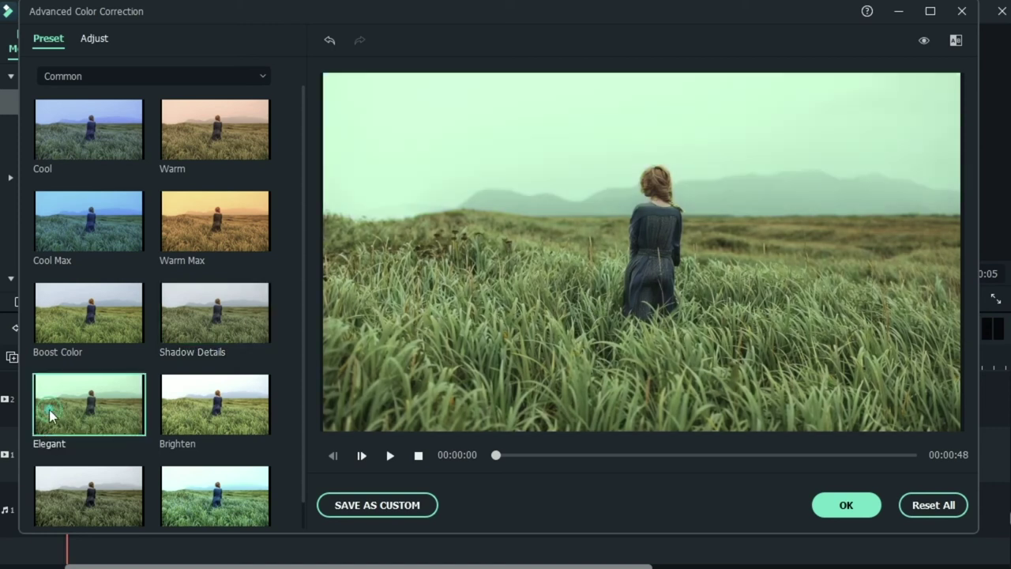
scroll(63, 406, "down", 1)
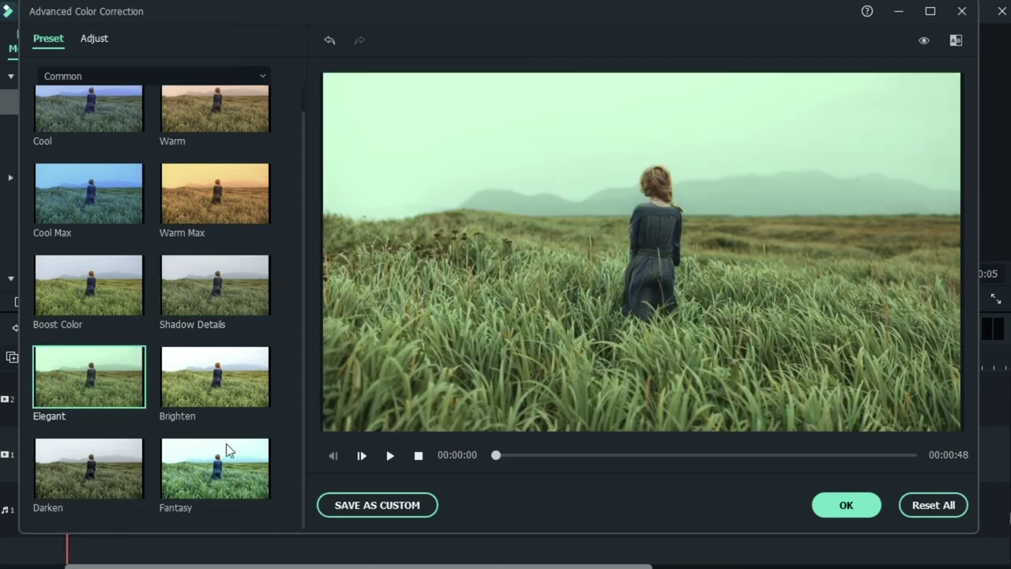
left_click(224, 373)
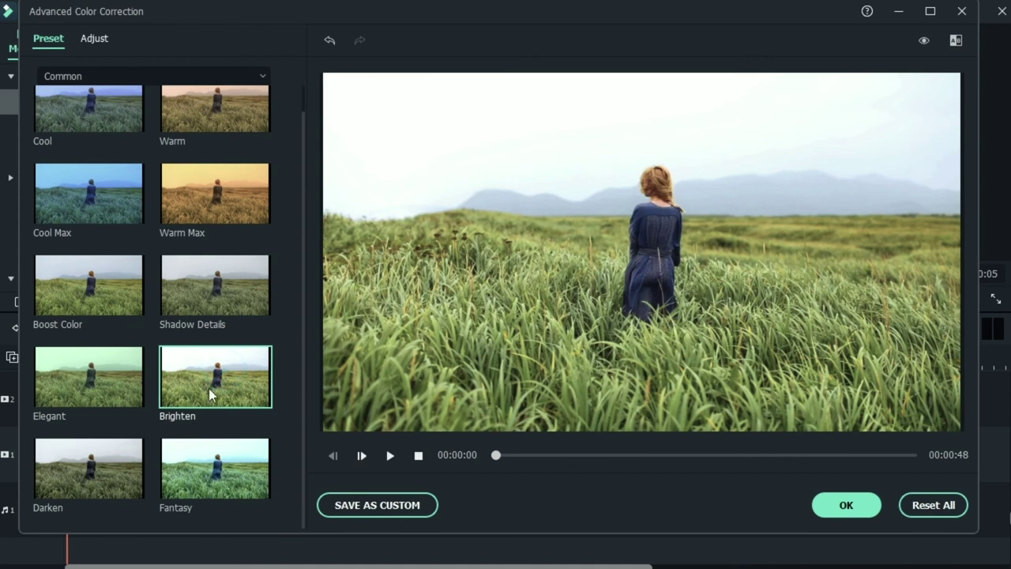
left_click(87, 484)
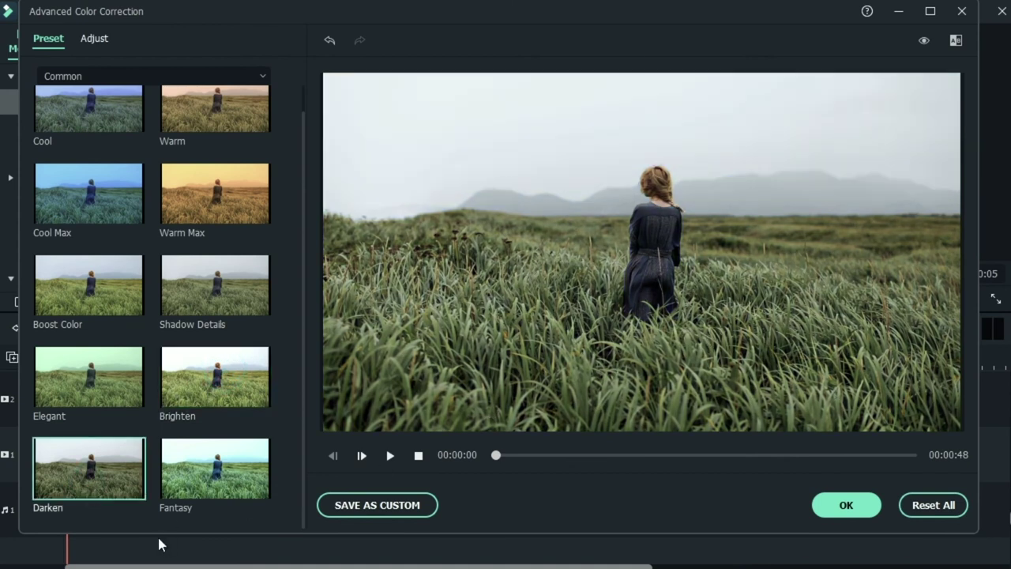
left_click(200, 466)
left_click(200, 466)
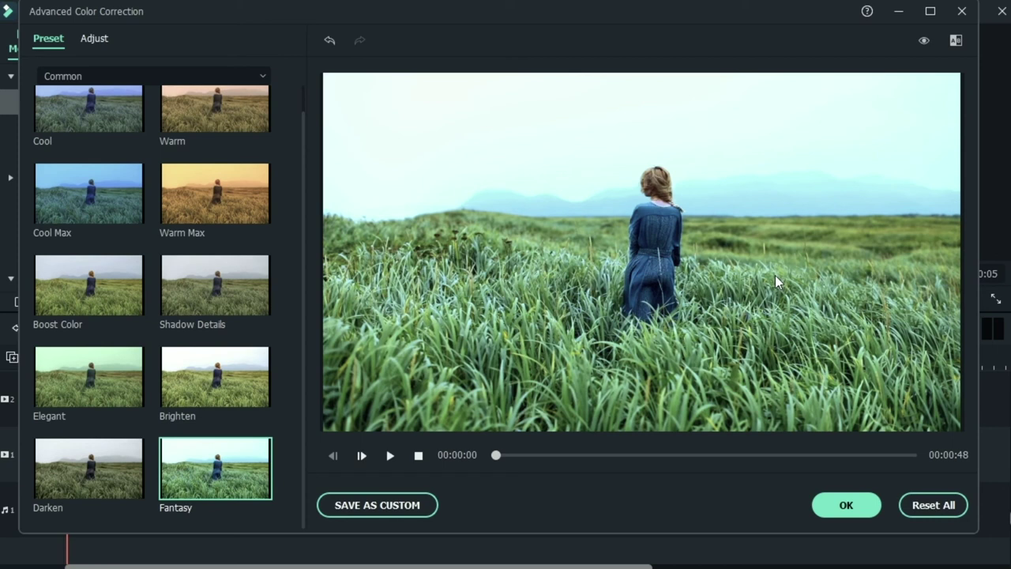
Show the 3D LUT presets and try 007 Series, Batman, Dark Film and Game of Thrones on the grass field clip
scroll(245, 260, "up", 1)
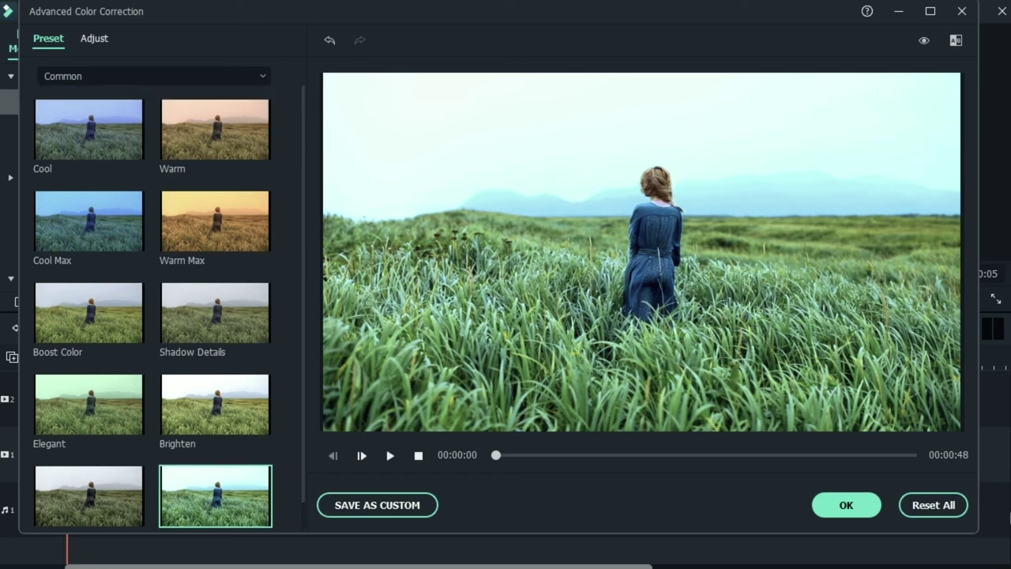
left_click(140, 74)
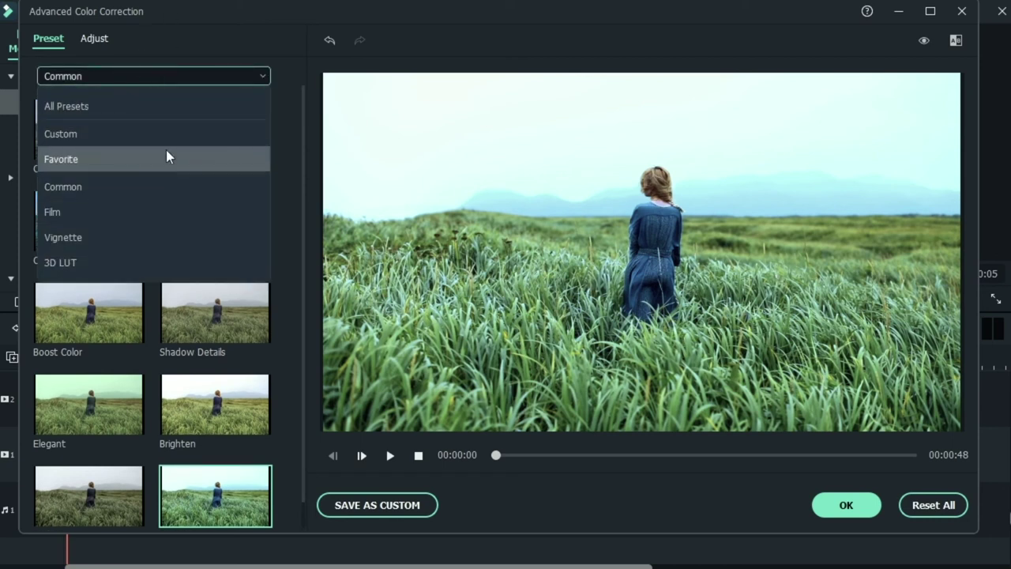
left_click(181, 259)
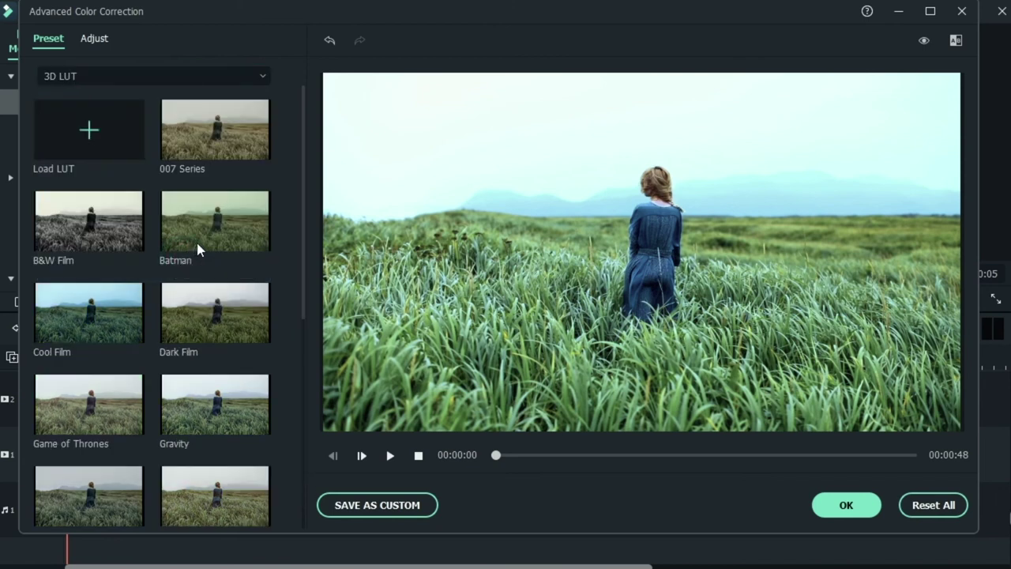
left_click(192, 129)
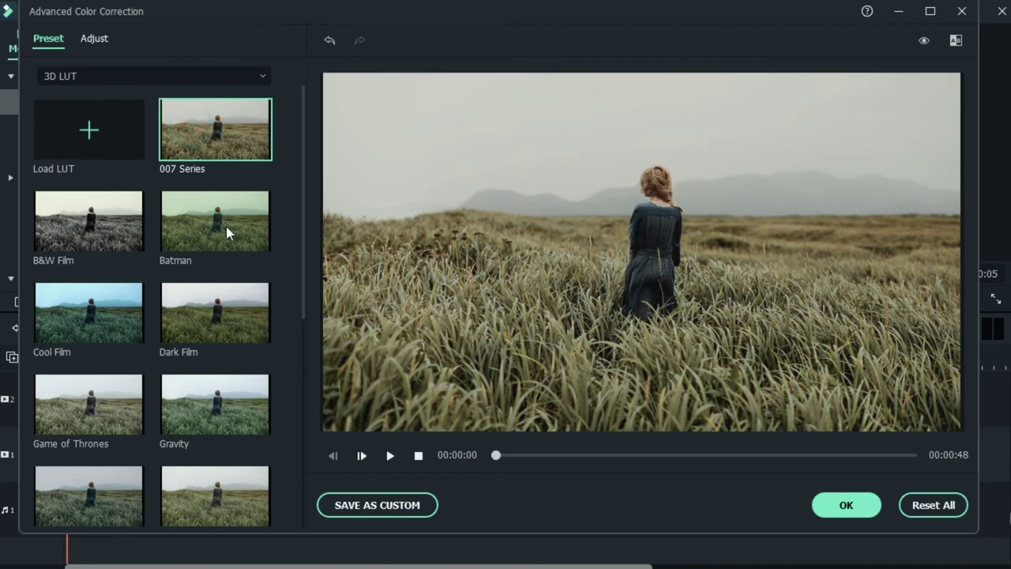
left_click(220, 221)
left_click(234, 326)
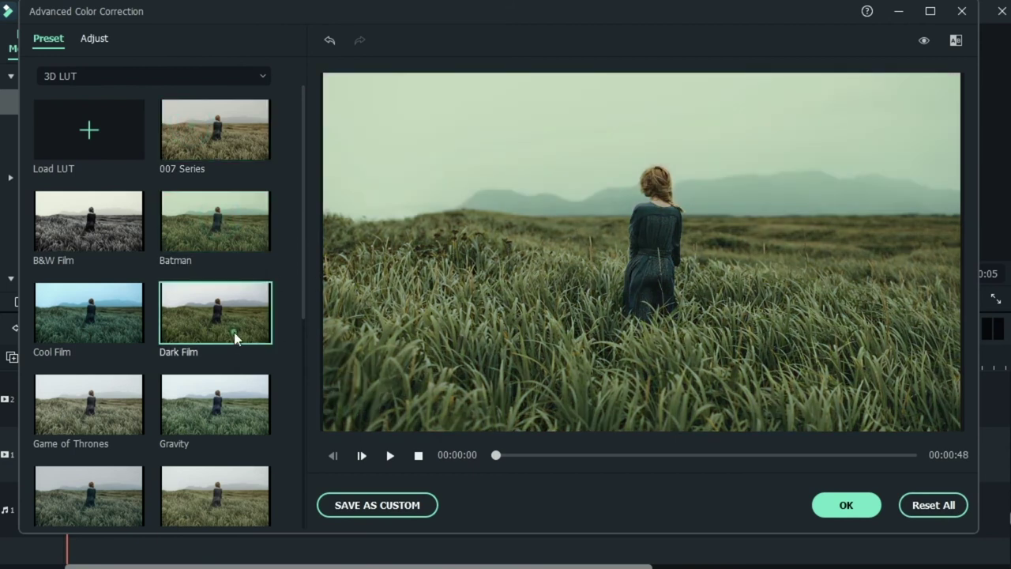
left_click(103, 402)
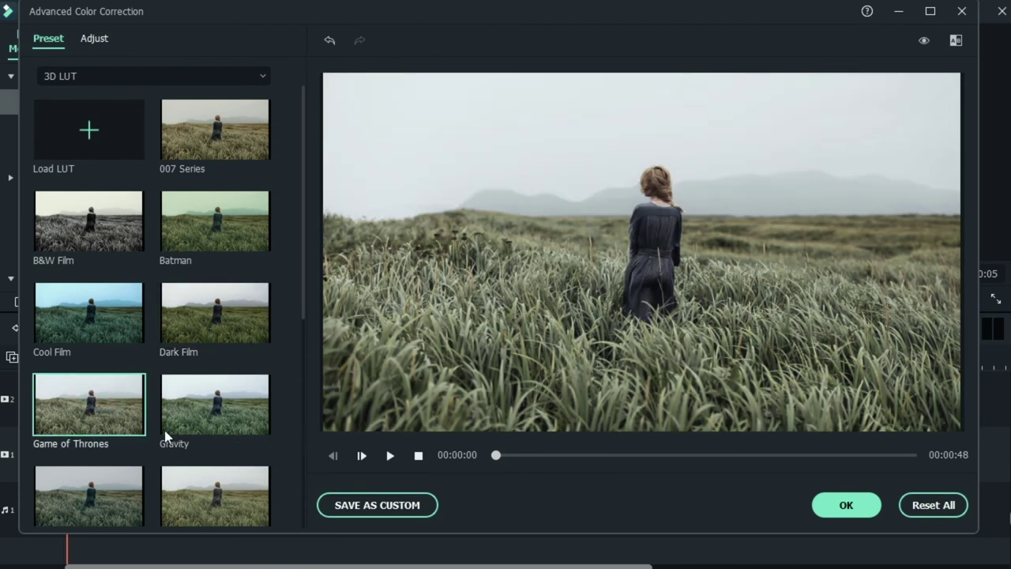
Try the Sparta 300, Star Wars, Walking Dead, Mission Impossible and Harry Potter LUTs on the clip
scroll(168, 438, "down", 5)
left_click(83, 298)
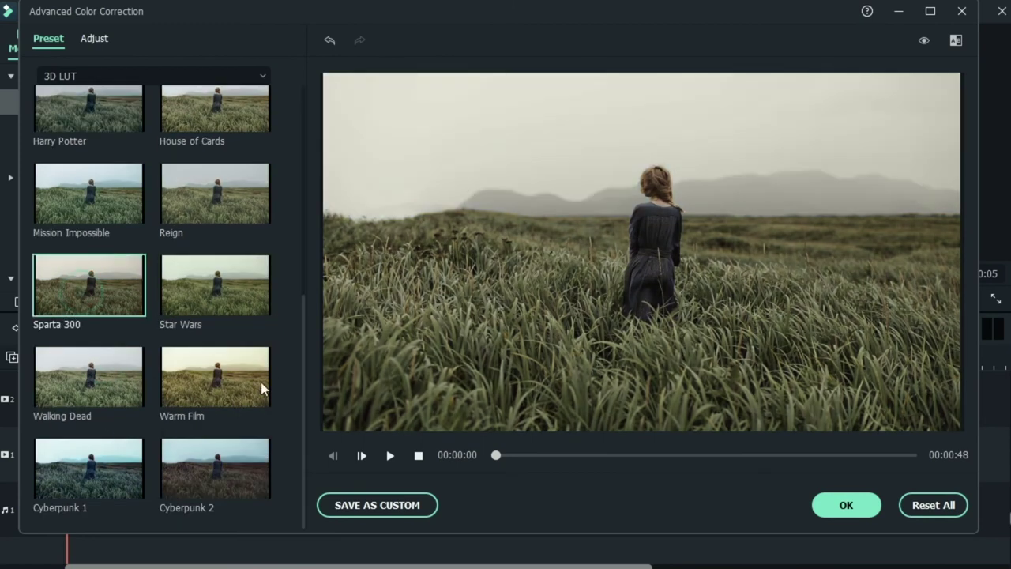
left_click(237, 311)
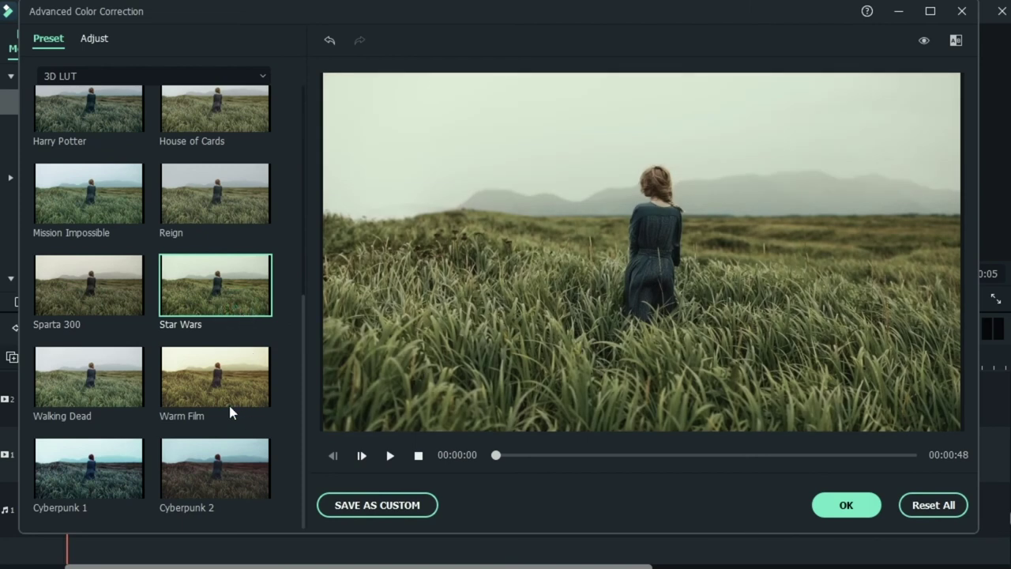
left_click(85, 393)
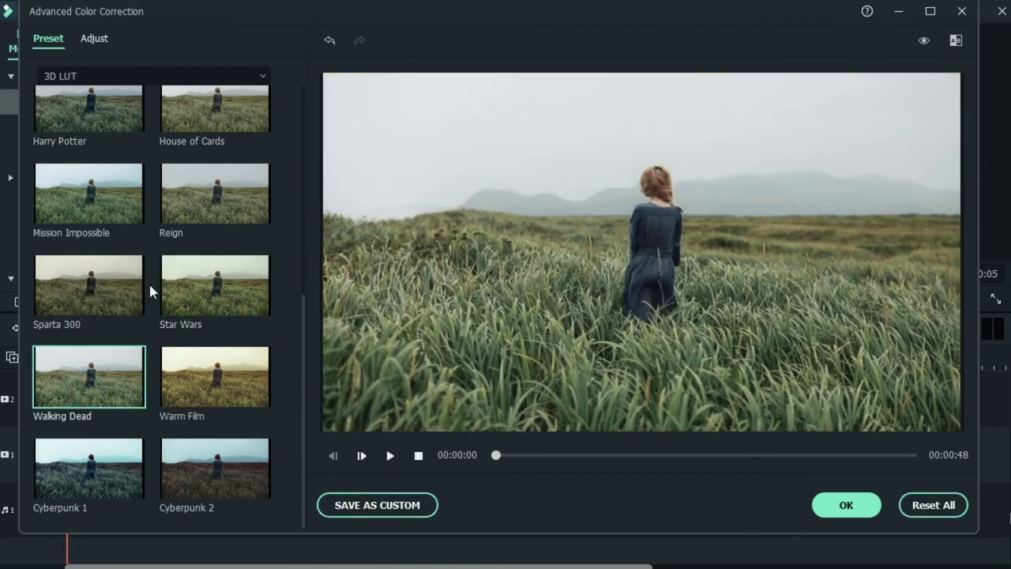
left_click(116, 203)
left_click(96, 115)
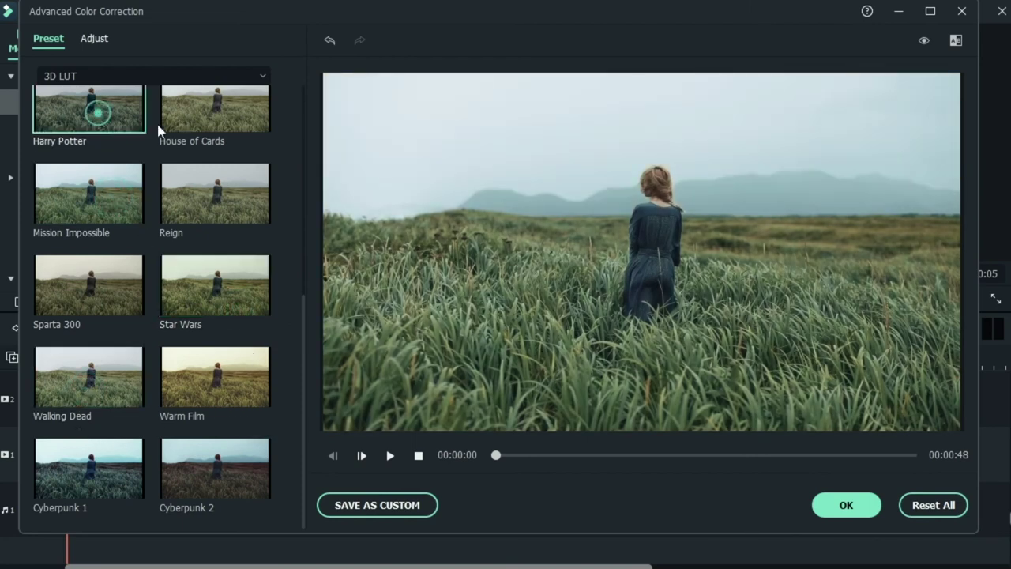
Try the House of Cards, Reign and Warm Film LUTs, and reset all color corrections on the grass field clip
left_click(222, 140)
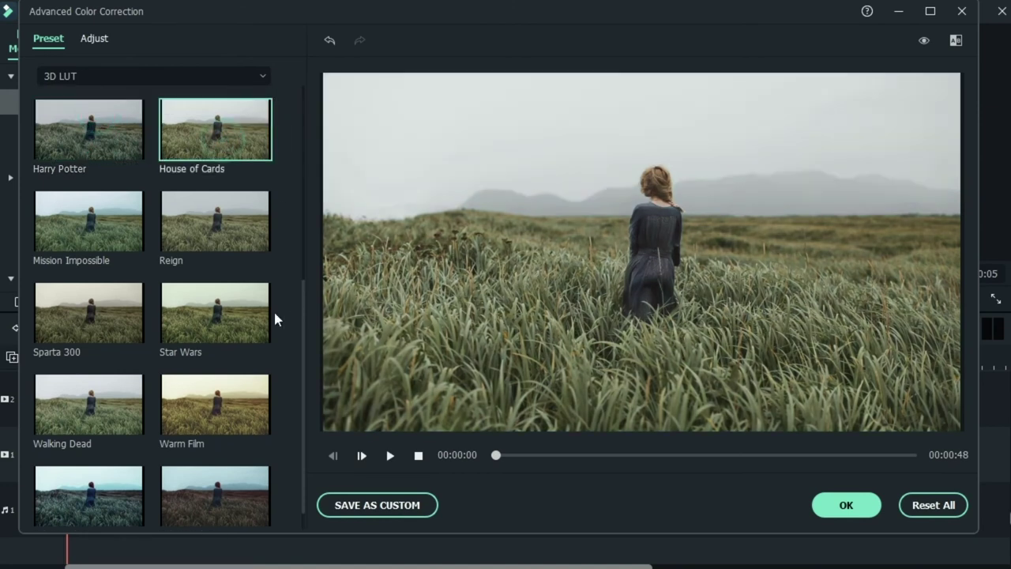
left_click(216, 232)
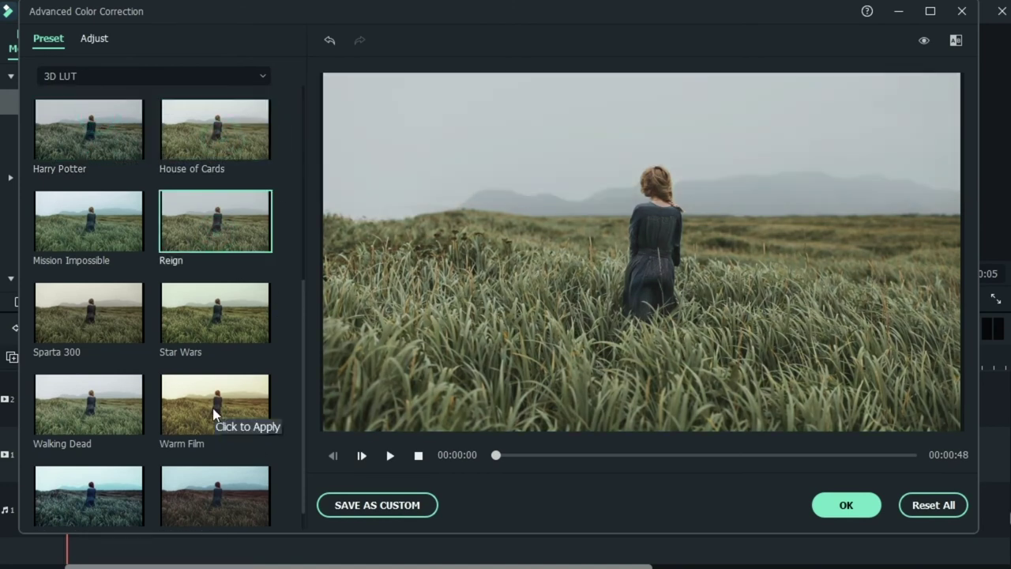
left_click(214, 412)
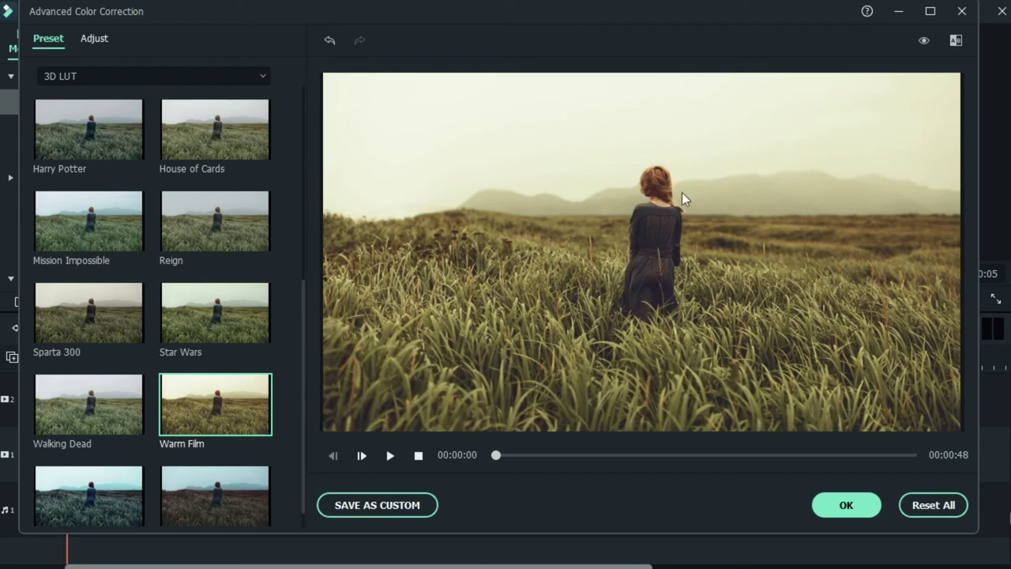
left_click(936, 506)
left_click(842, 509)
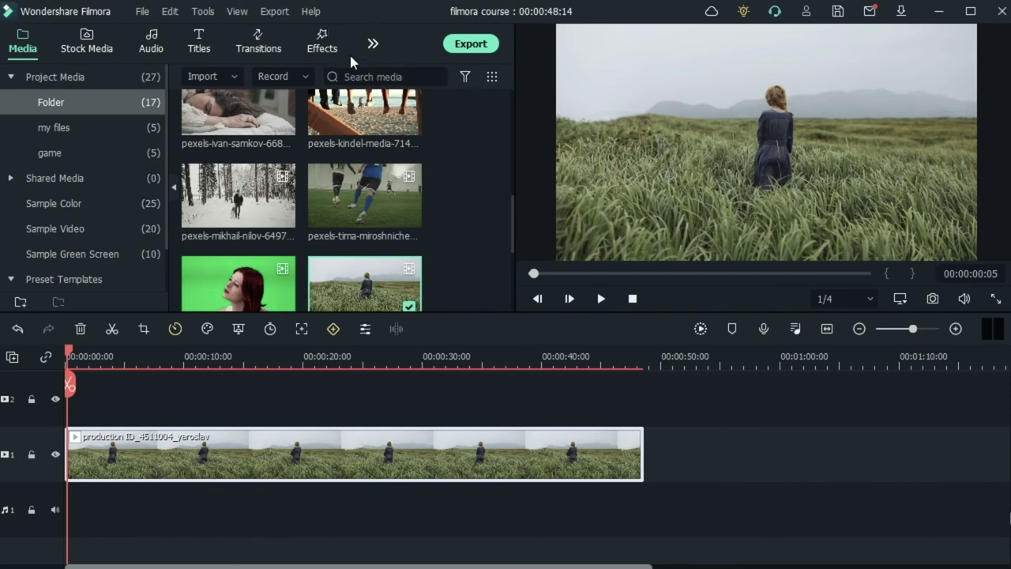
Preview the Movie 15 effect from the LUT effects category, and deselect the grass field clip
left_click(316, 45)
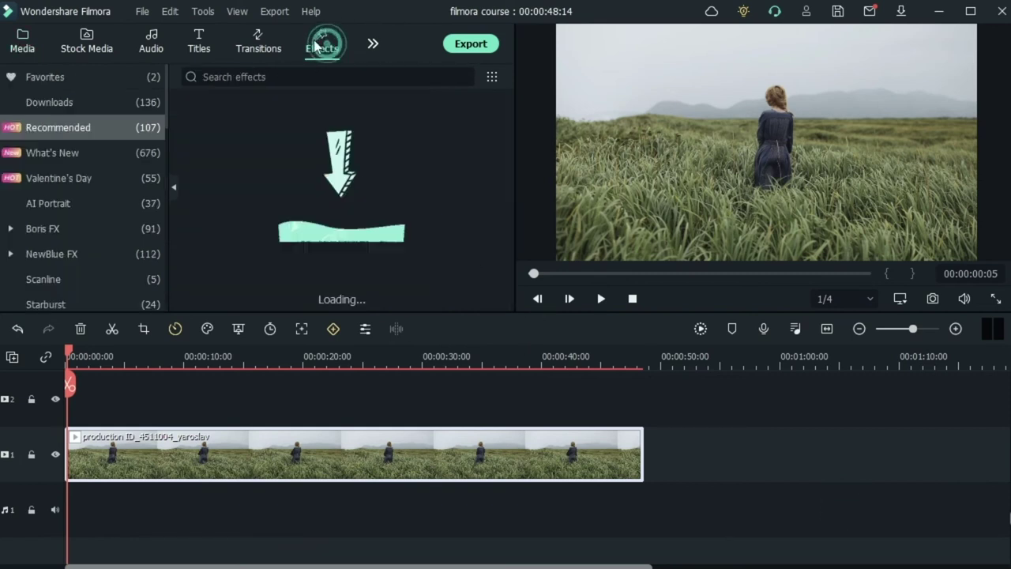
scroll(68, 236, "down", 3)
left_click(71, 230)
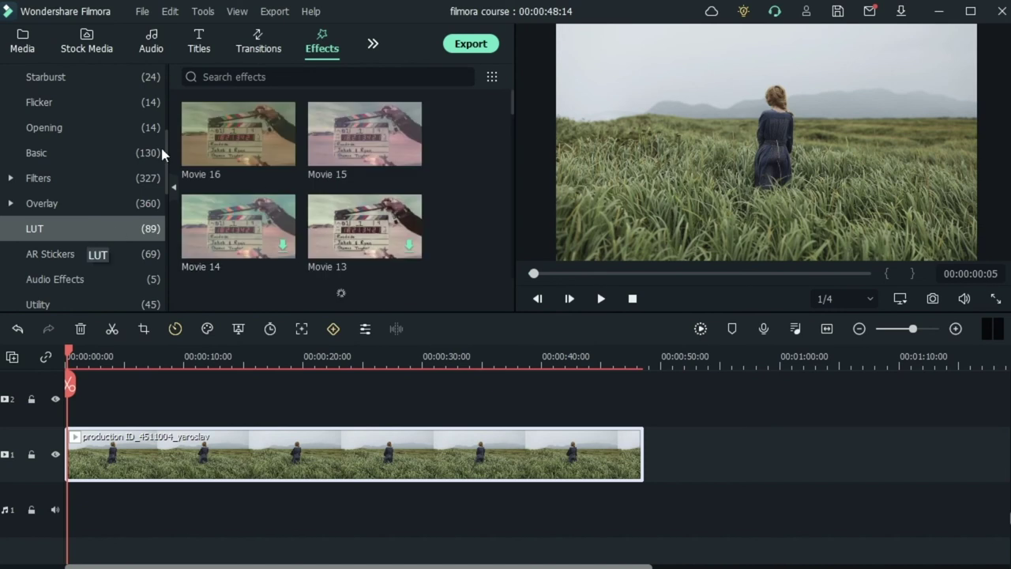
left_click(350, 140)
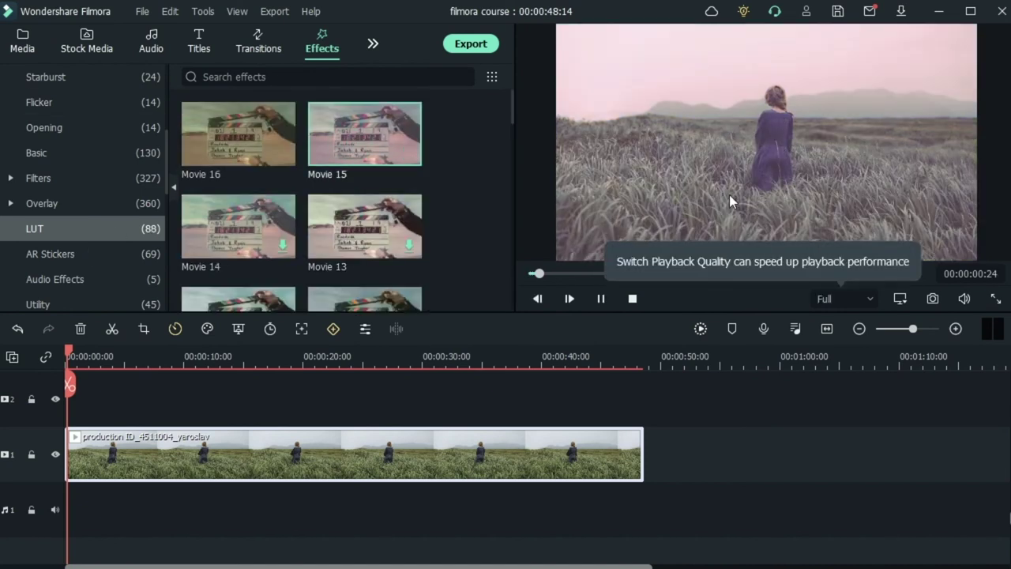
left_click(743, 457)
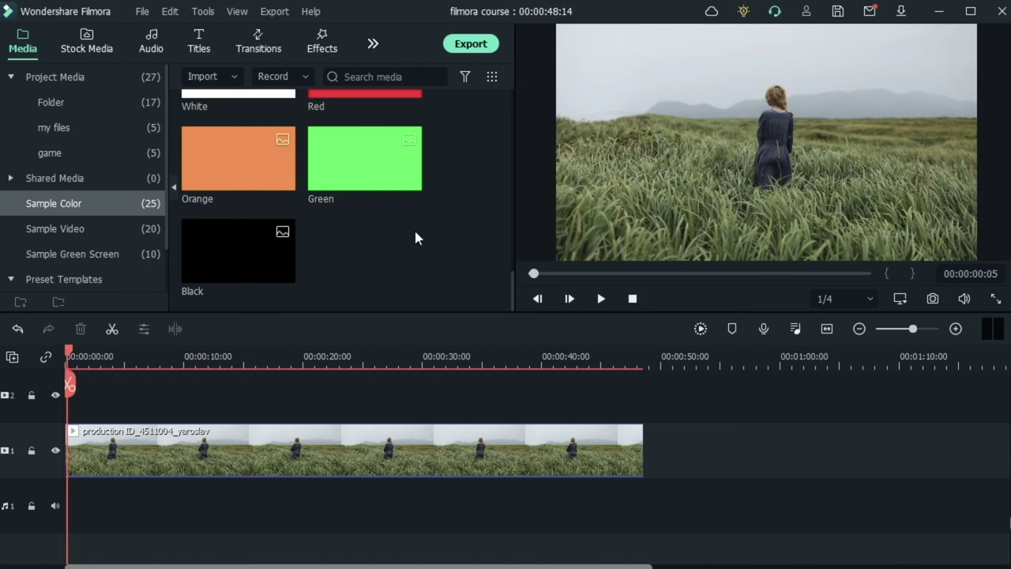
Examine the solid and gradient backgrounds in the Sample Color media collection
left_click_drag(511, 289, 509, 260)
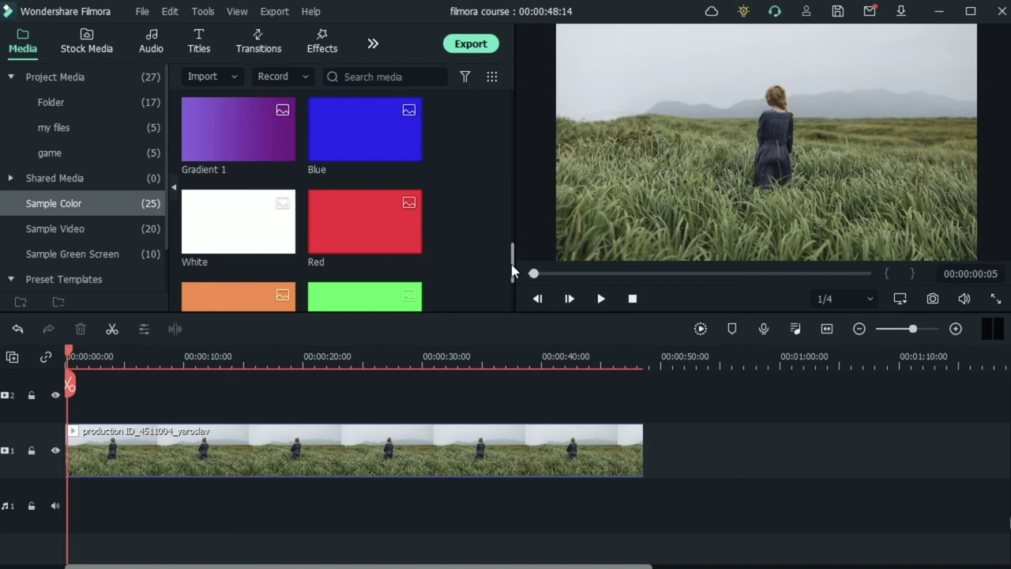
left_click_drag(512, 270, 500, 181)
scroll(500, 182, "down", 1)
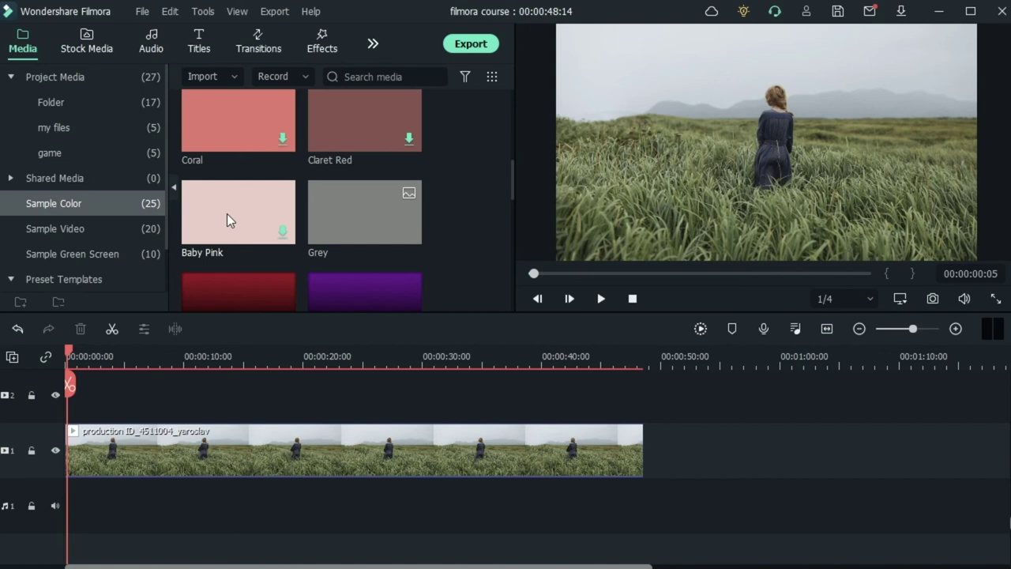
scroll(203, 196, "down", 5)
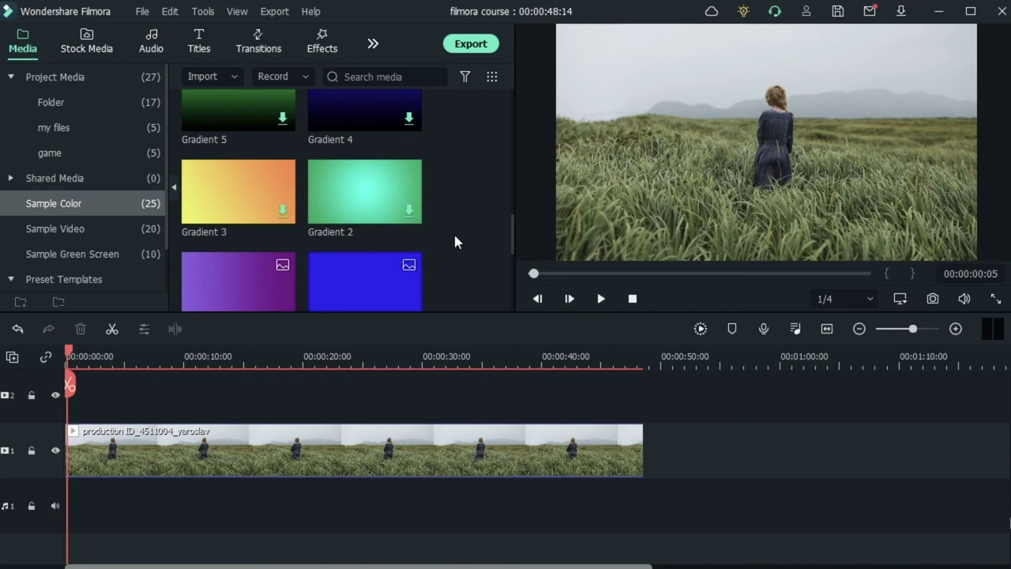
scroll(471, 239, "down", 5)
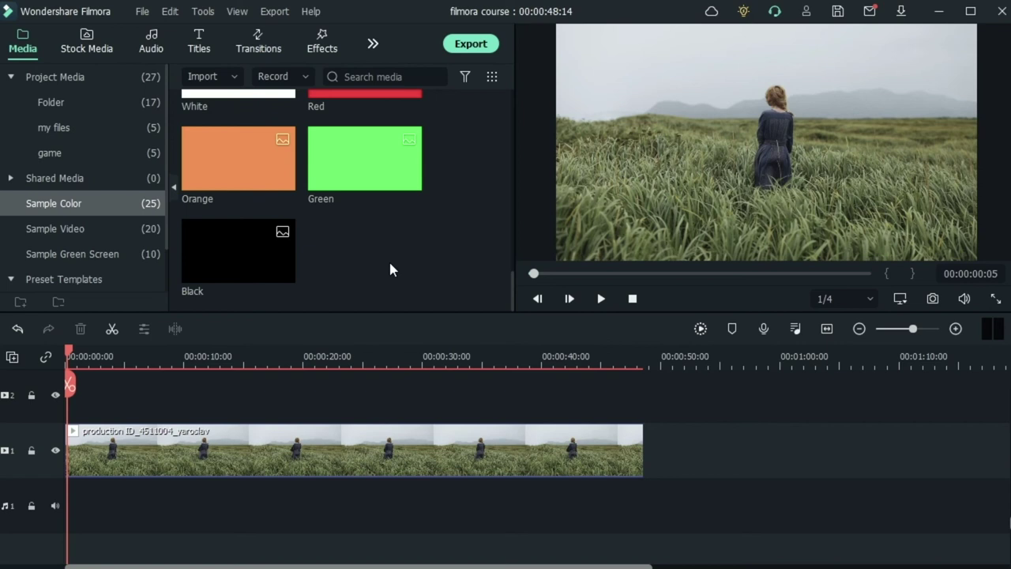
mouse_move(398, 169)
scroll(440, 265, "up", 10)
mouse_move(346, 207)
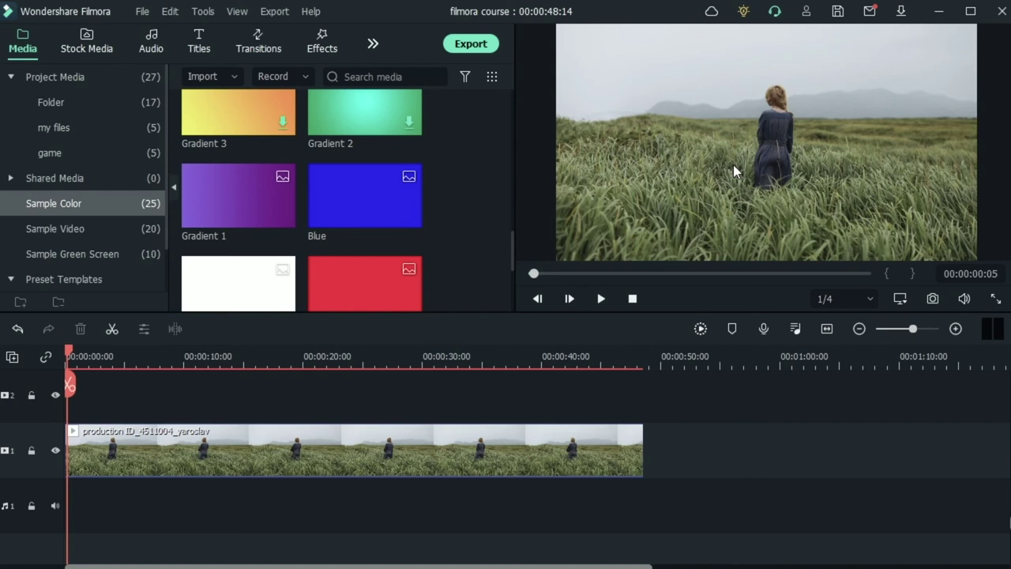
scroll(413, 206, "down", 3)
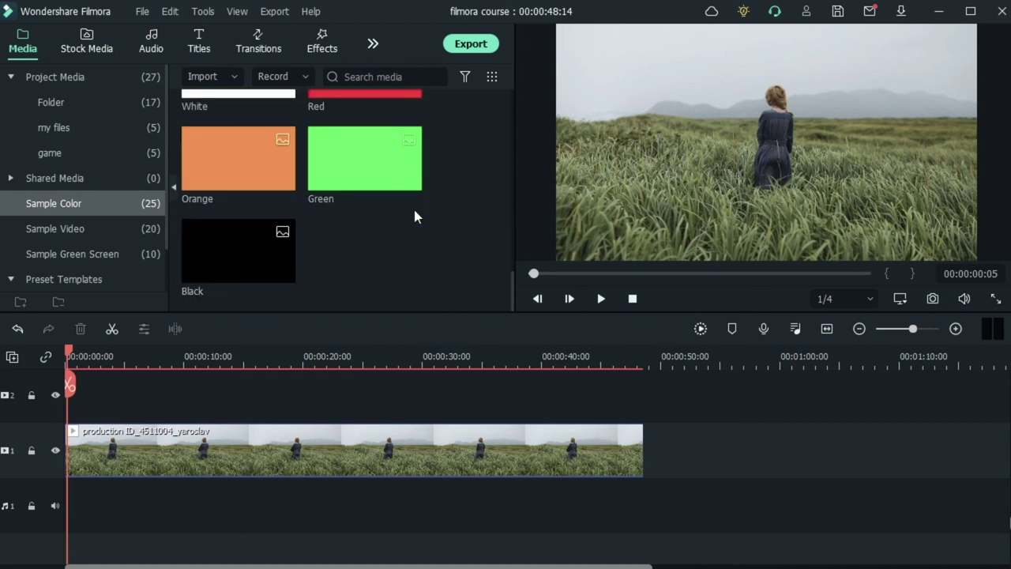
scroll(432, 258, "up", 5)
scroll(462, 282, "up", 3)
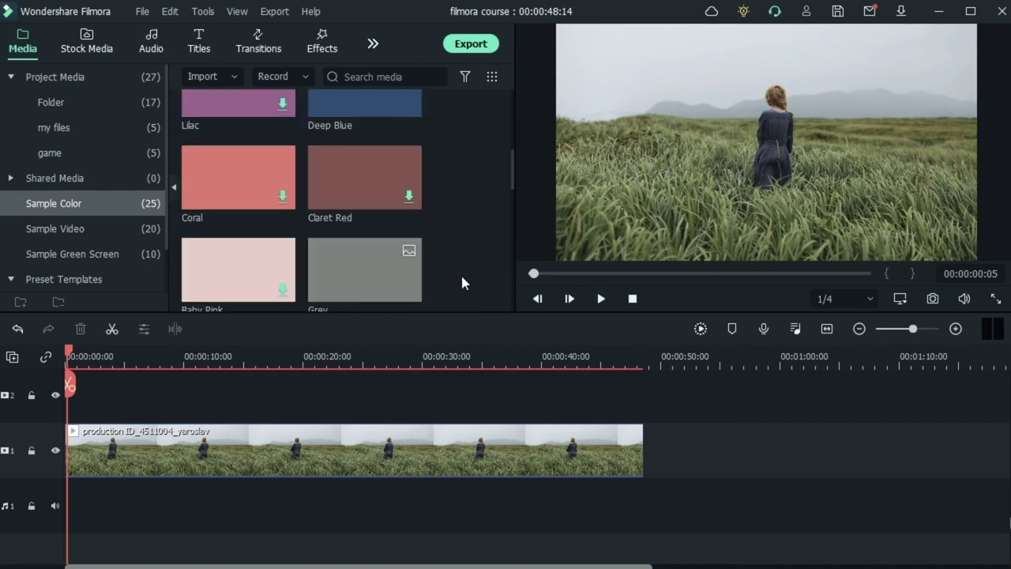
scroll(350, 192, "up", 4)
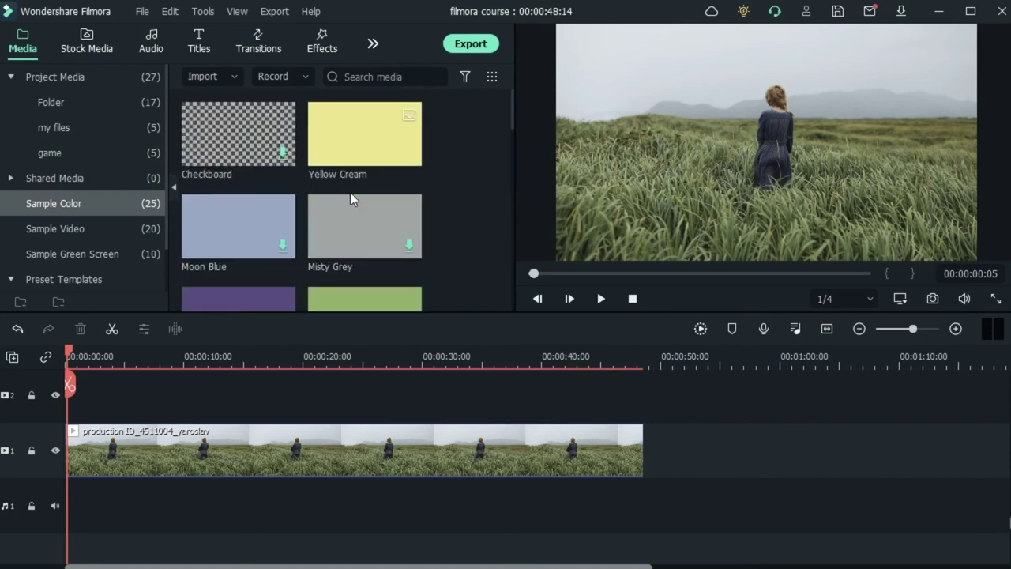
scroll(394, 256, "down", 3)
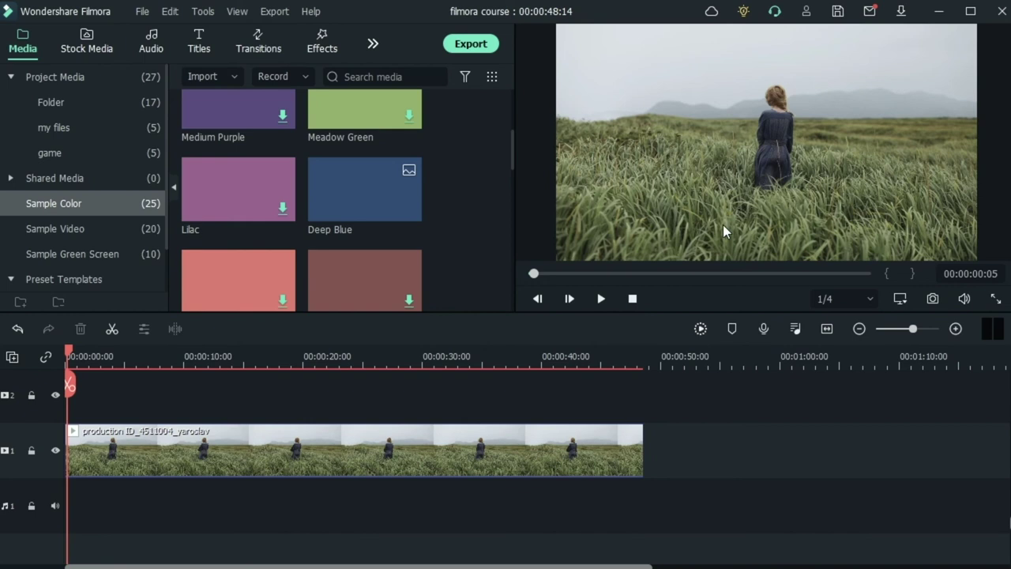
scroll(346, 192, "down", 5)
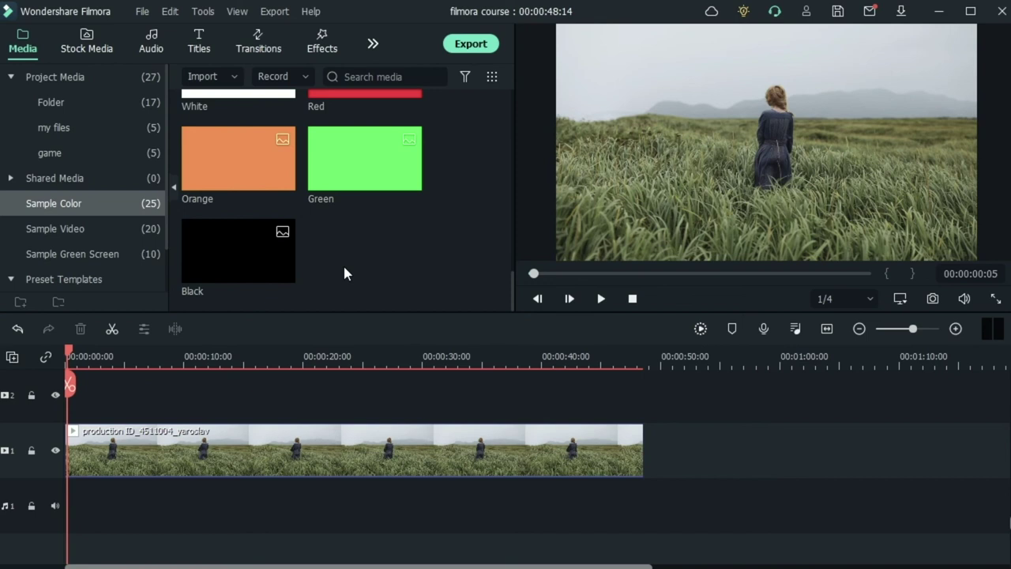
scroll(344, 272, "up", 2)
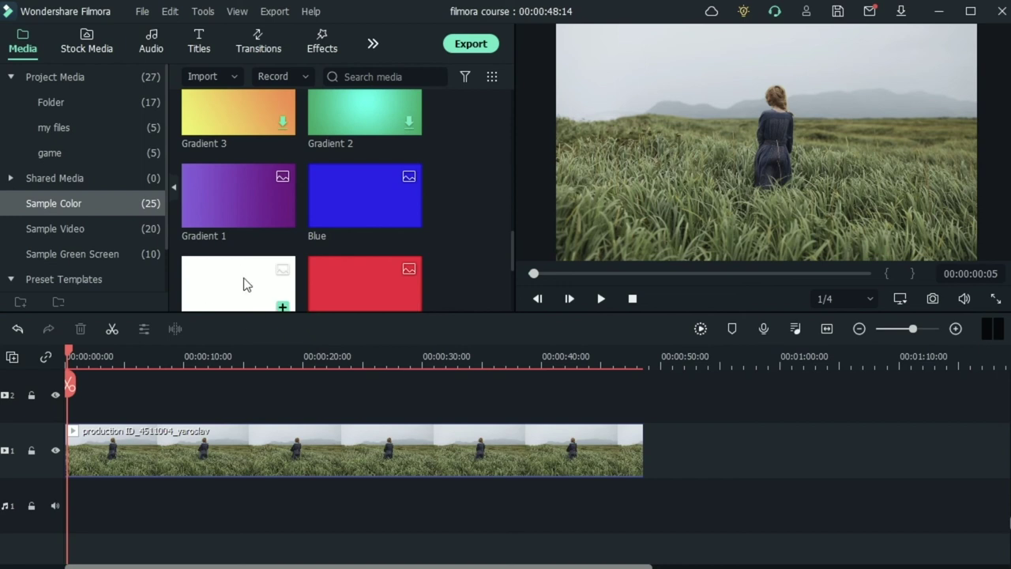
scroll(232, 272, "down", 3)
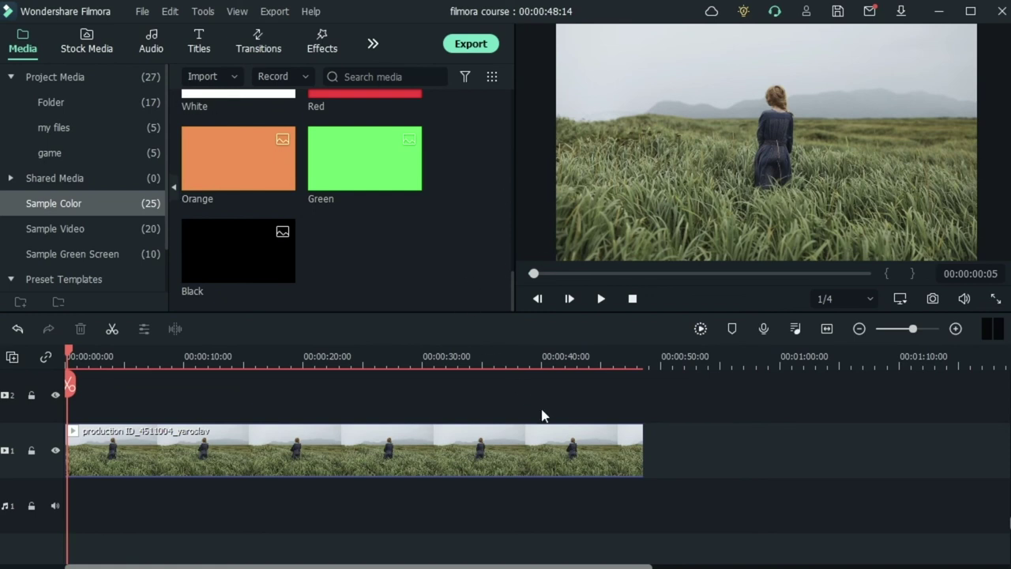
Add the VibrantFilm LUT effect at the start of video track 2 above the grass field clip, and scrub the playhead to 00:00:03:08
left_click(280, 456)
scroll(236, 174, "up", 3)
left_click(322, 41)
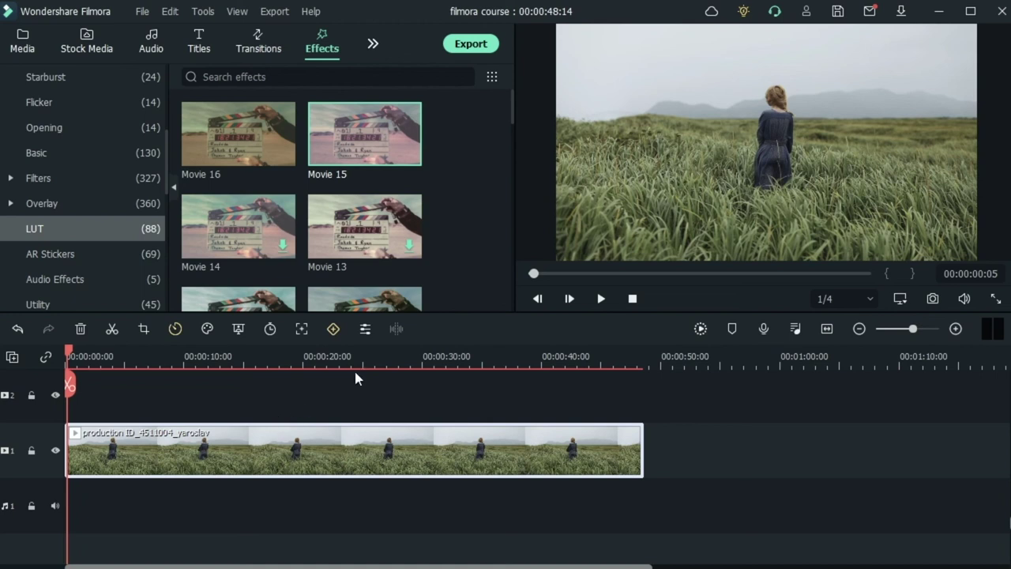
left_click_drag(511, 110, 515, 160)
scroll(357, 229, "down", 5)
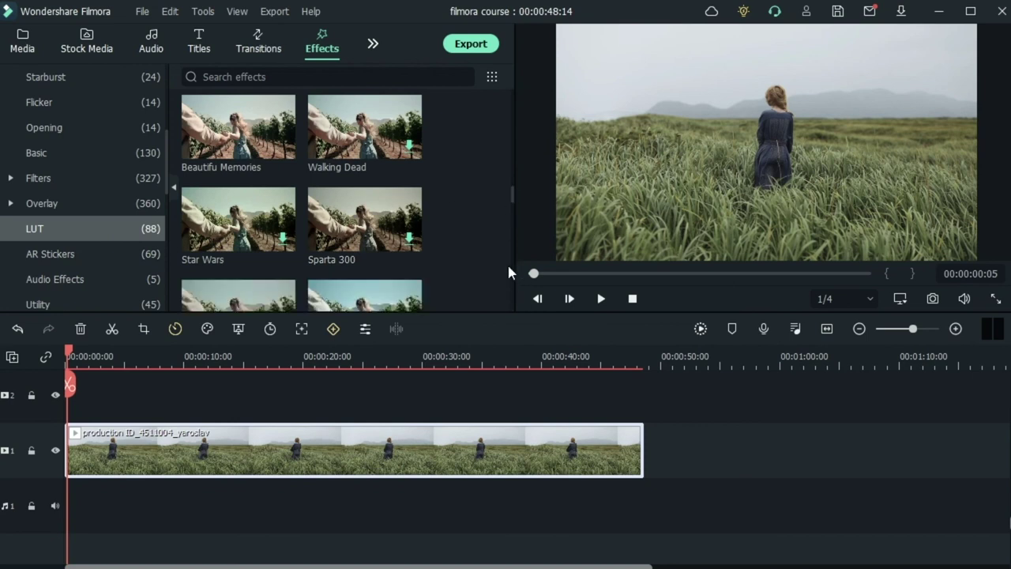
scroll(275, 194, "down", 3)
left_click(282, 190)
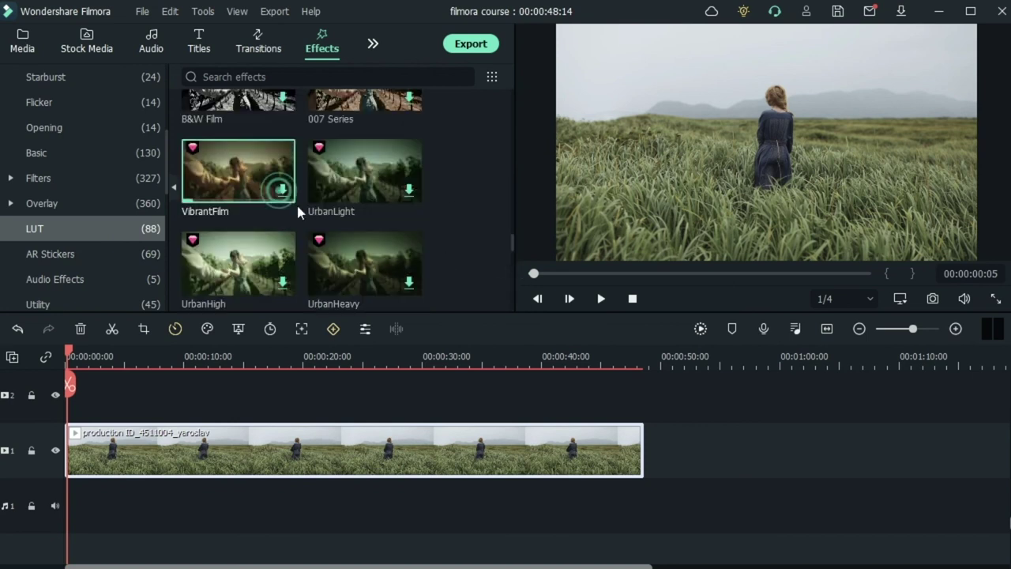
left_click_drag(253, 174, 88, 395)
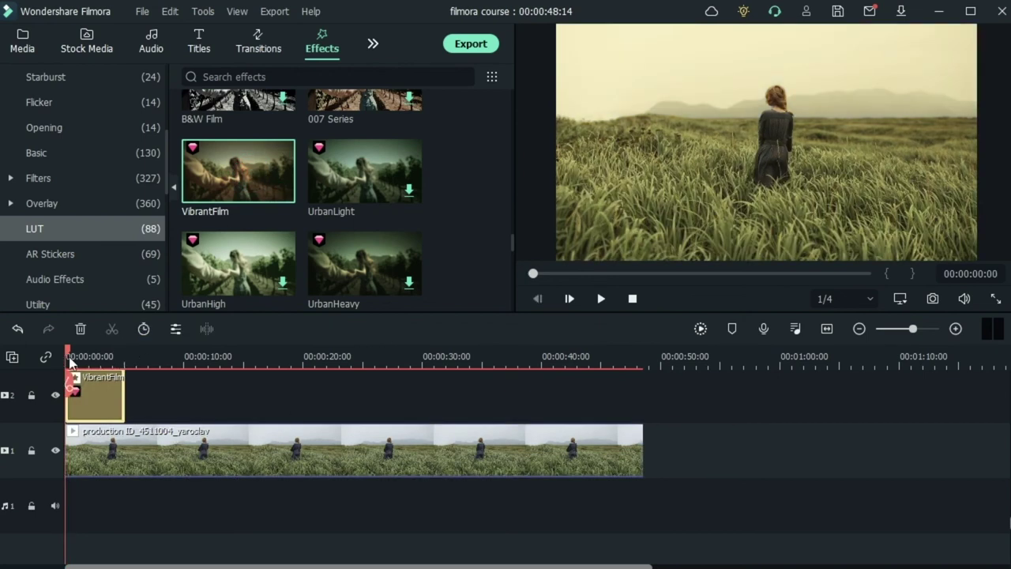
left_click_drag(67, 352, 104, 353)
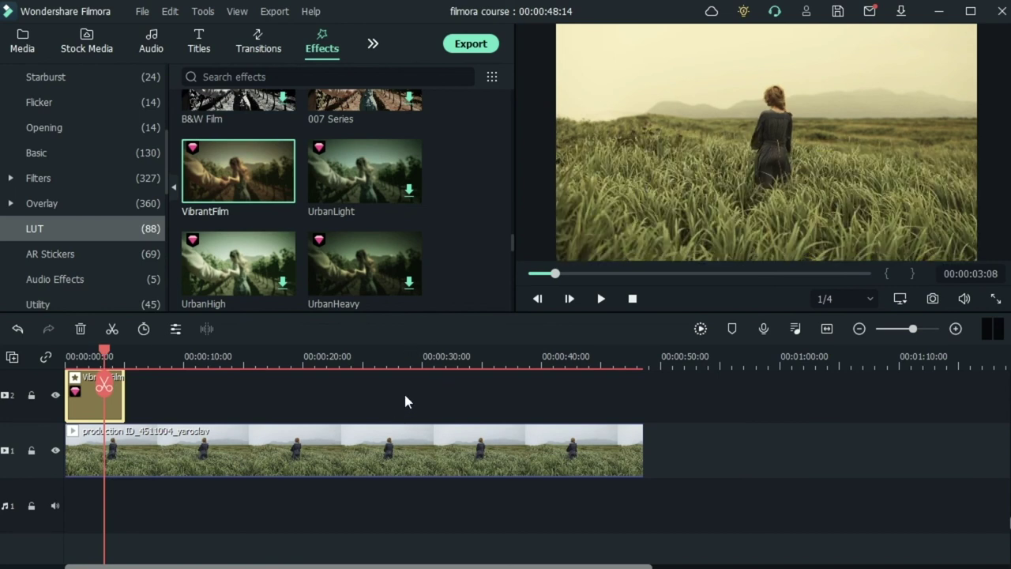
left_click_drag(512, 240, 512, 273)
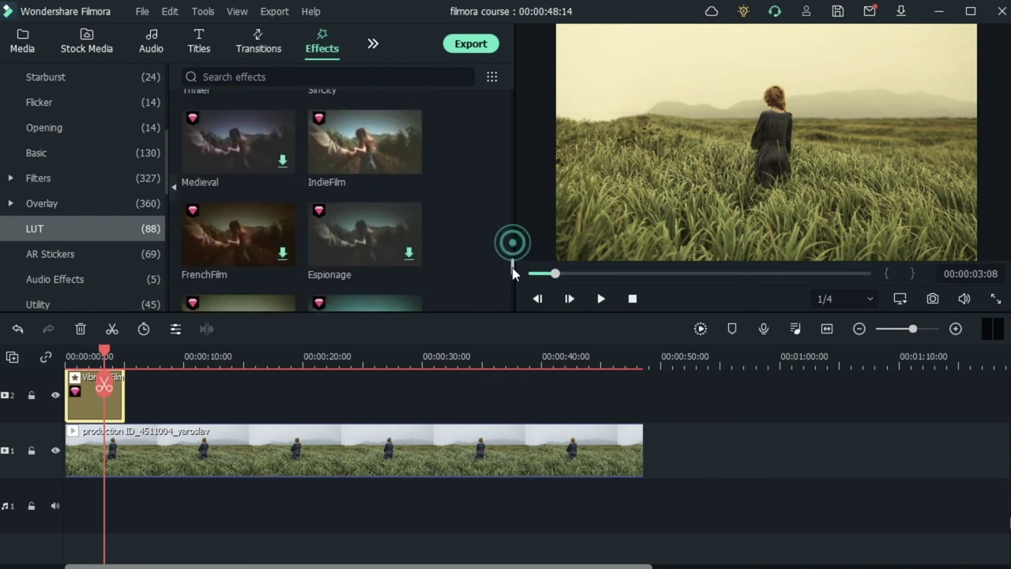
scroll(511, 273, "down", 5)
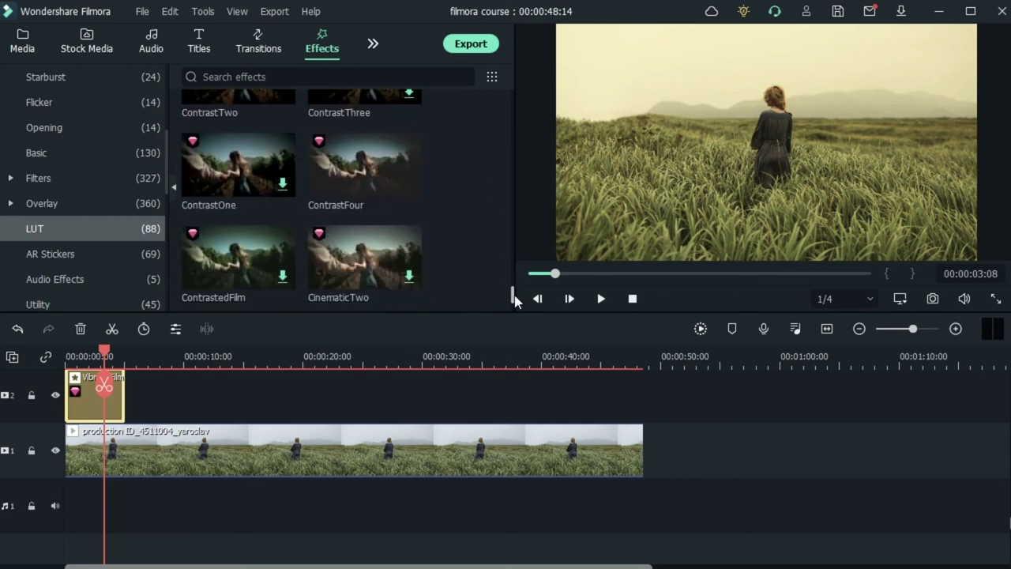
scroll(515, 299, "down", 1)
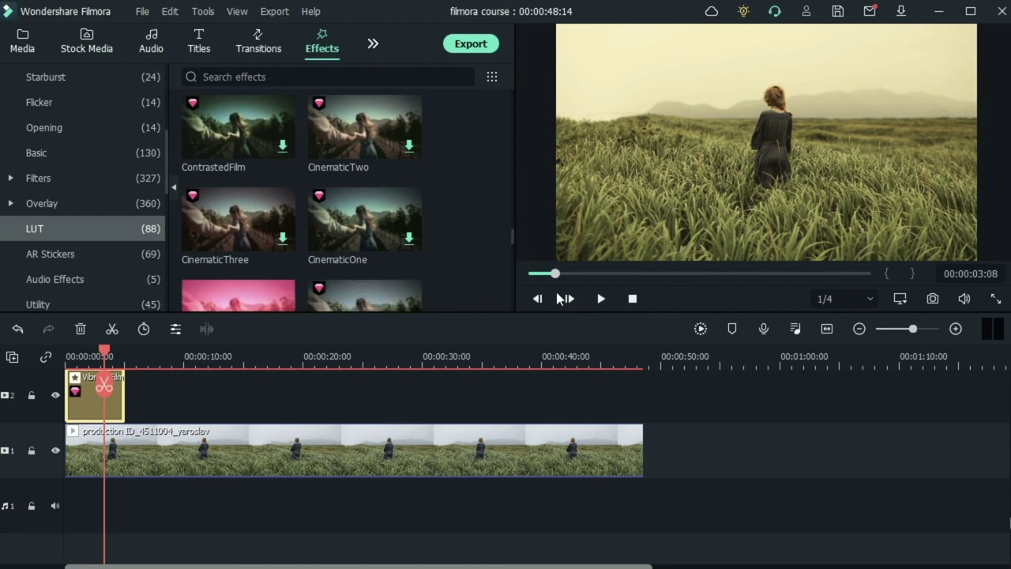
Show the media stored in Folder, and move the grass field clip on video track 1 to start at about 00:00:40
left_click(368, 444)
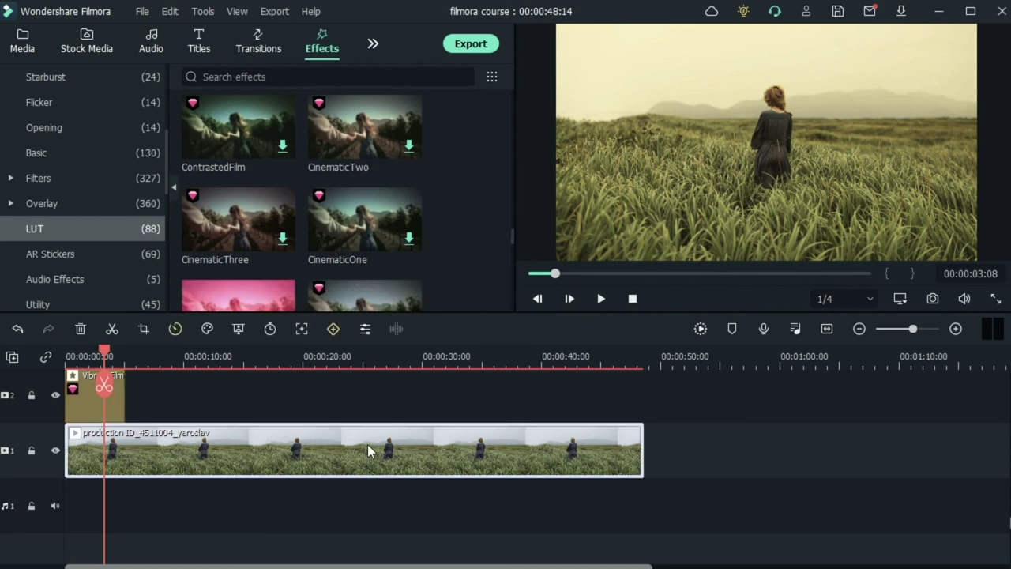
left_click(83, 45)
left_click(24, 38)
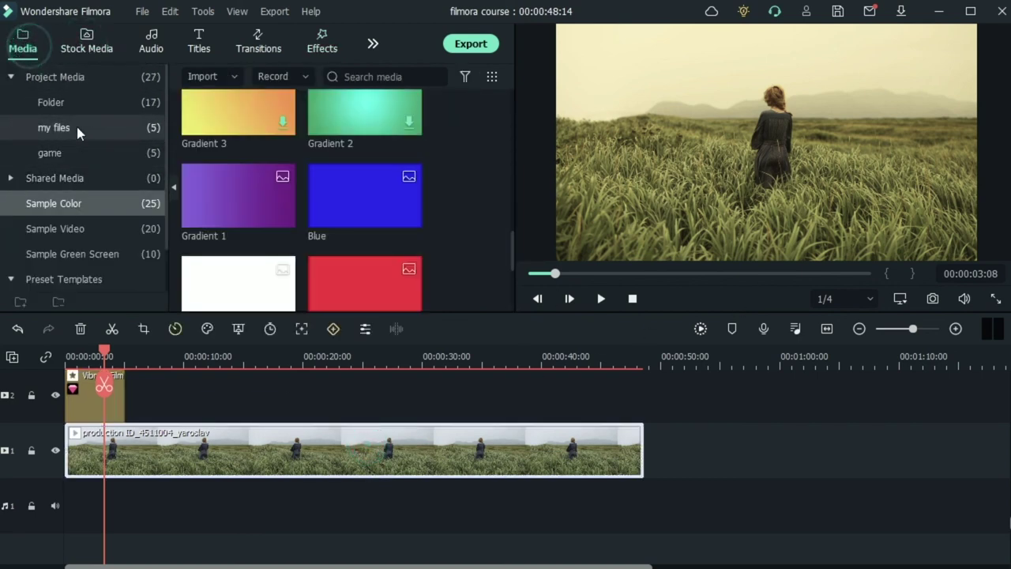
left_click(79, 123)
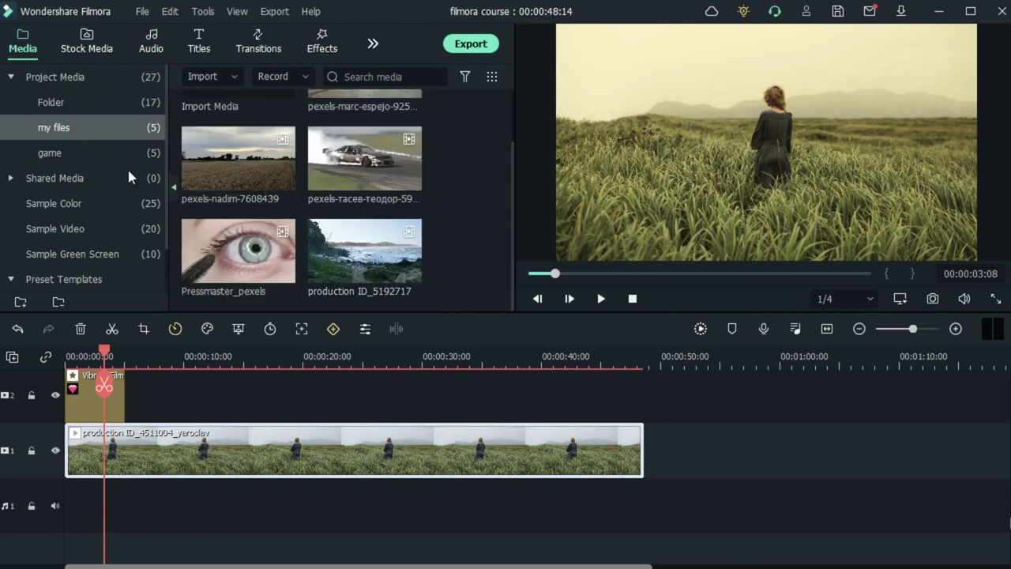
left_click(108, 103)
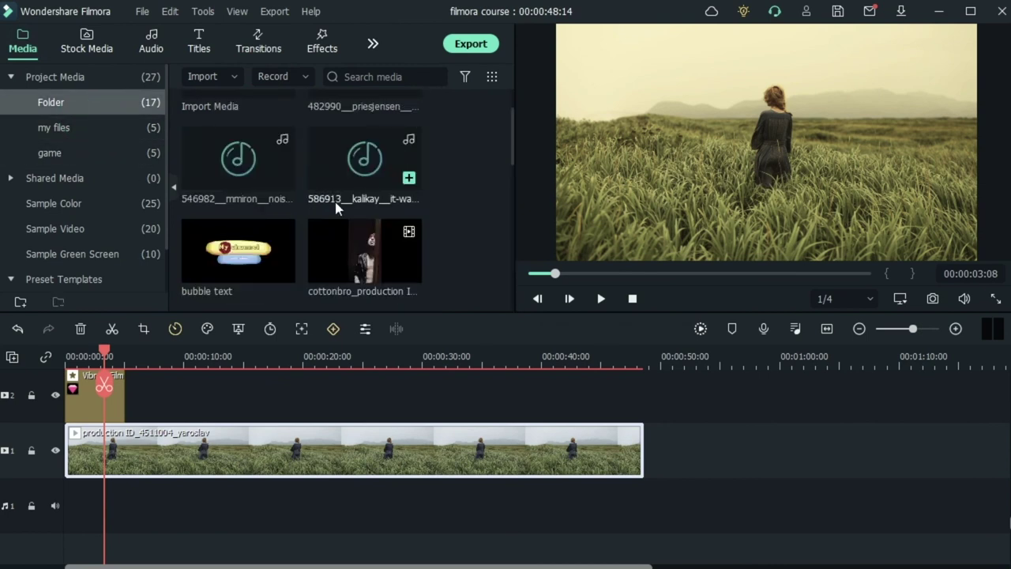
scroll(339, 202, "down", 3)
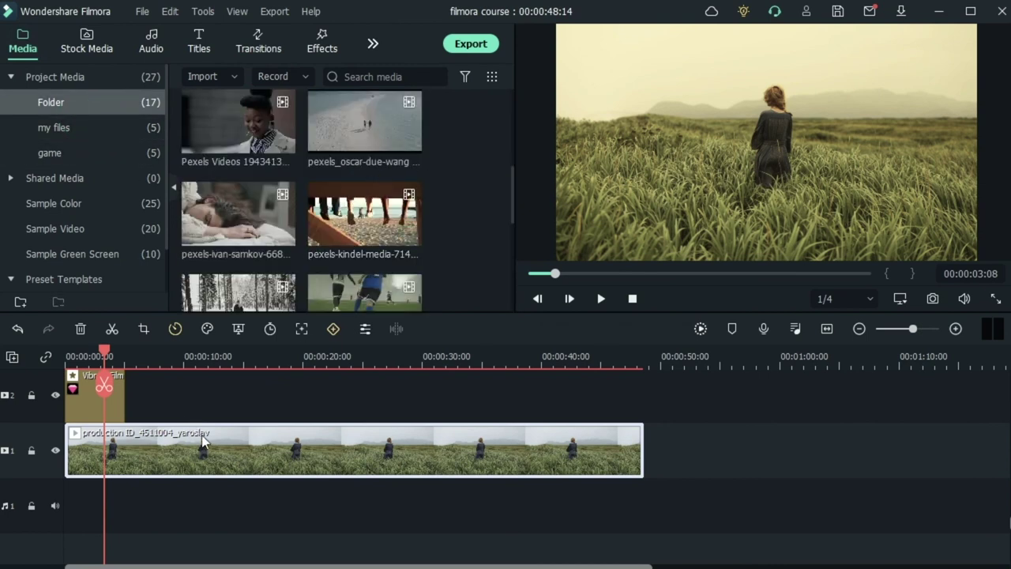
left_click_drag(192, 441, 733, 441)
Place the clip of the resting woman from Folder at the start of video track 1, and delete the VibrantFilm effect from track 2
left_click_drag(239, 221, 75, 449)
left_click(80, 328)
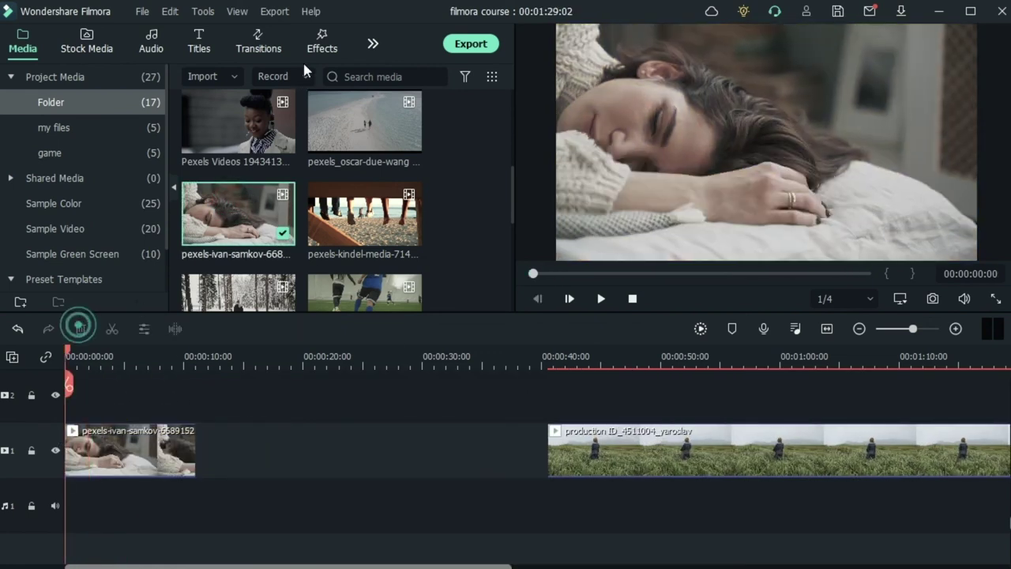
Open Advanced Color Correction for the resting woman clip at the start of video track 1
left_click(322, 40)
scroll(443, 198, "down", 5)
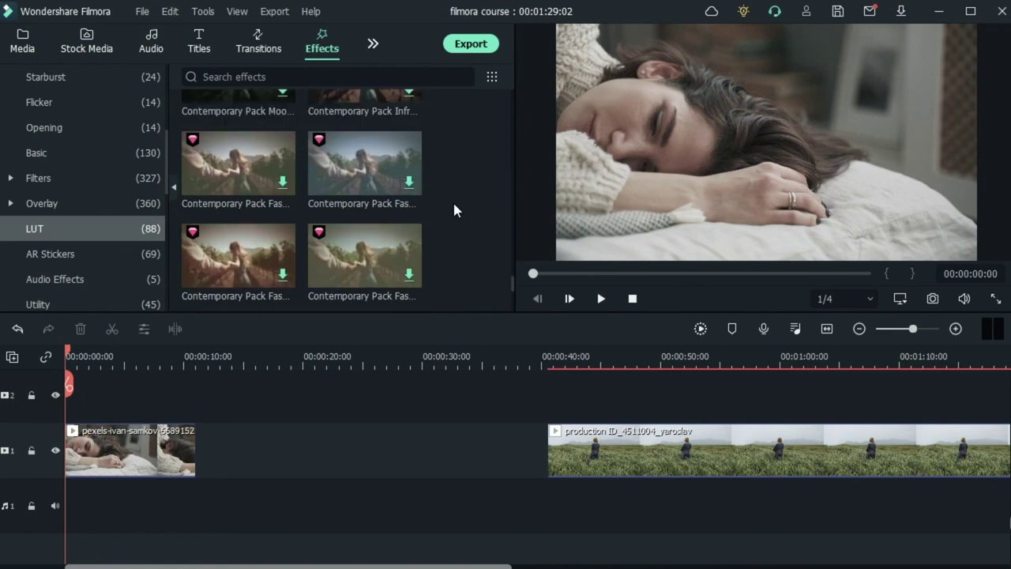
scroll(454, 207, "down", 2)
left_click(130, 450)
left_click(208, 328)
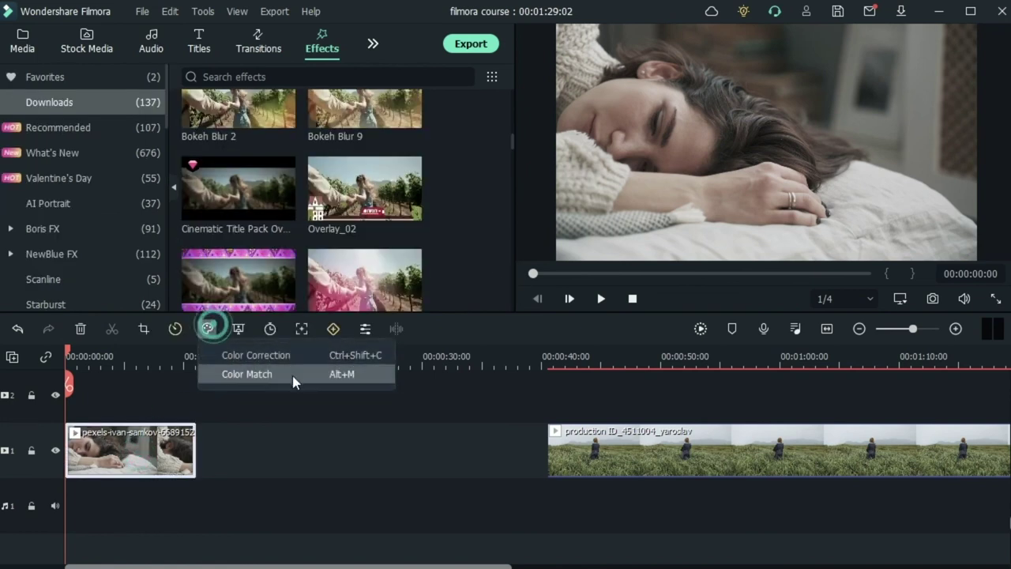
left_click(292, 356)
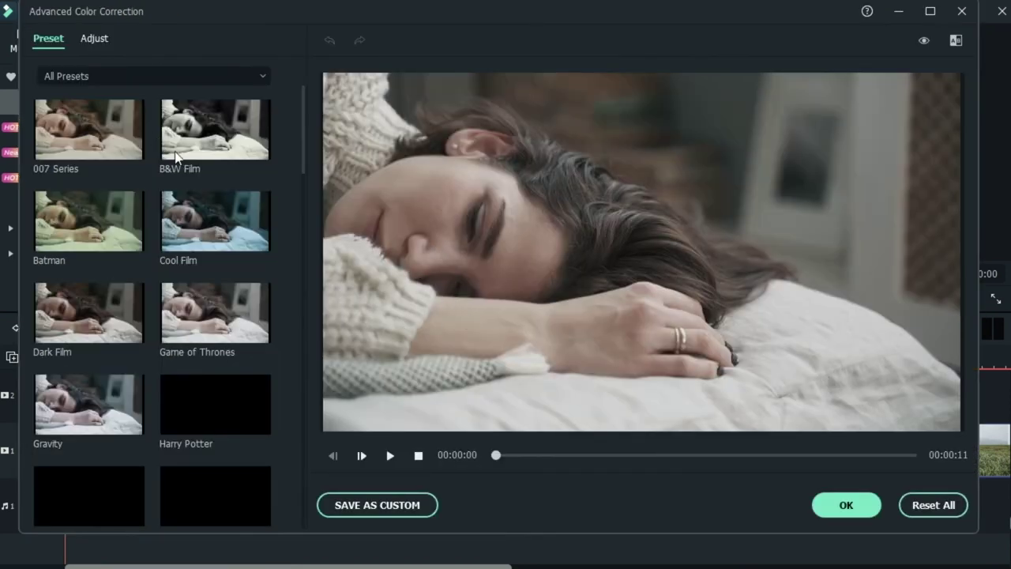
Try the Warm preset on the resting woman clip and scrub the preview to 00:00:05
scroll(128, 255, "down", 10)
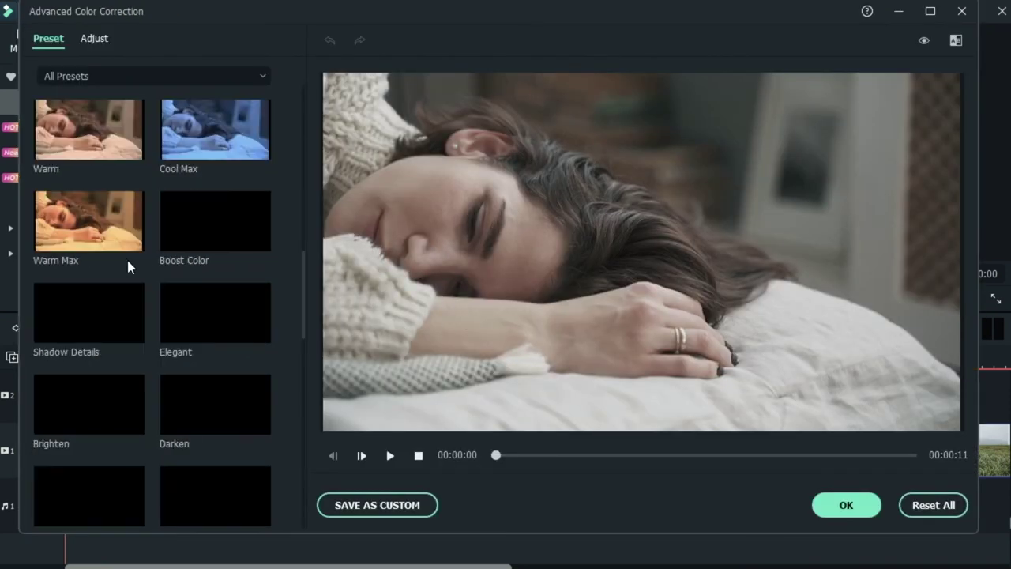
scroll(125, 260, "up", 4)
scroll(122, 268, "down", 3)
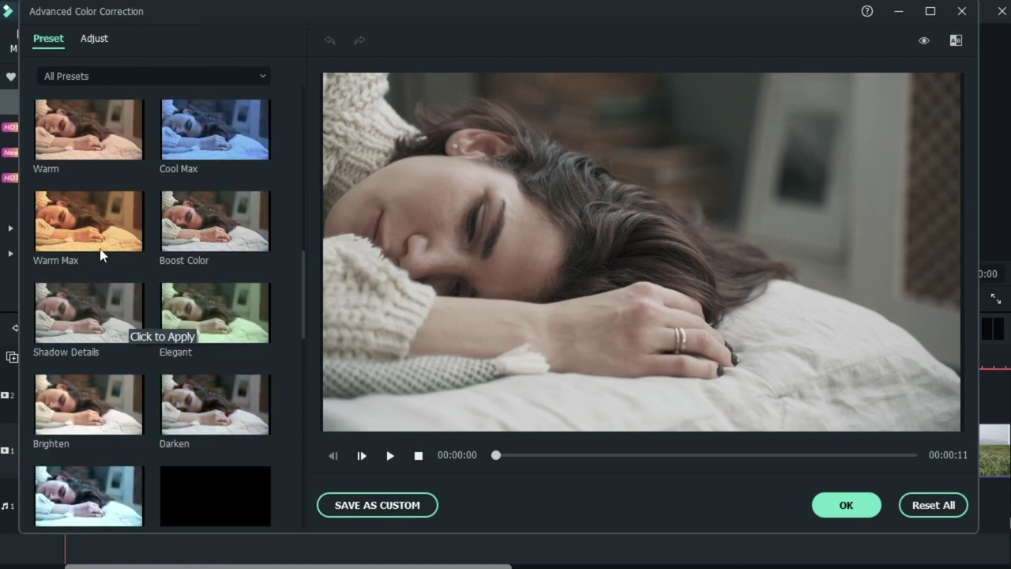
left_click(85, 152)
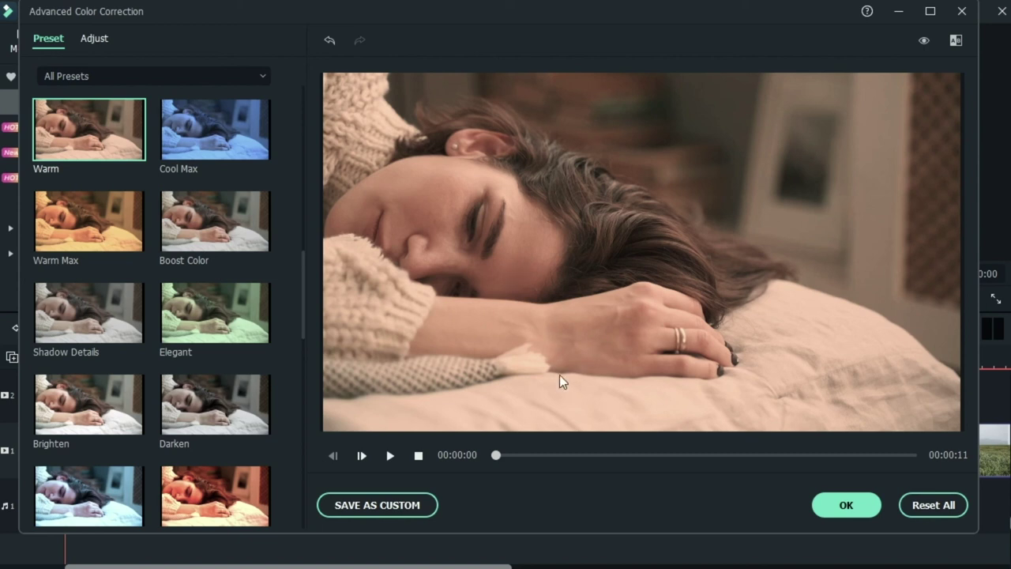
left_click_drag(543, 455, 714, 459)
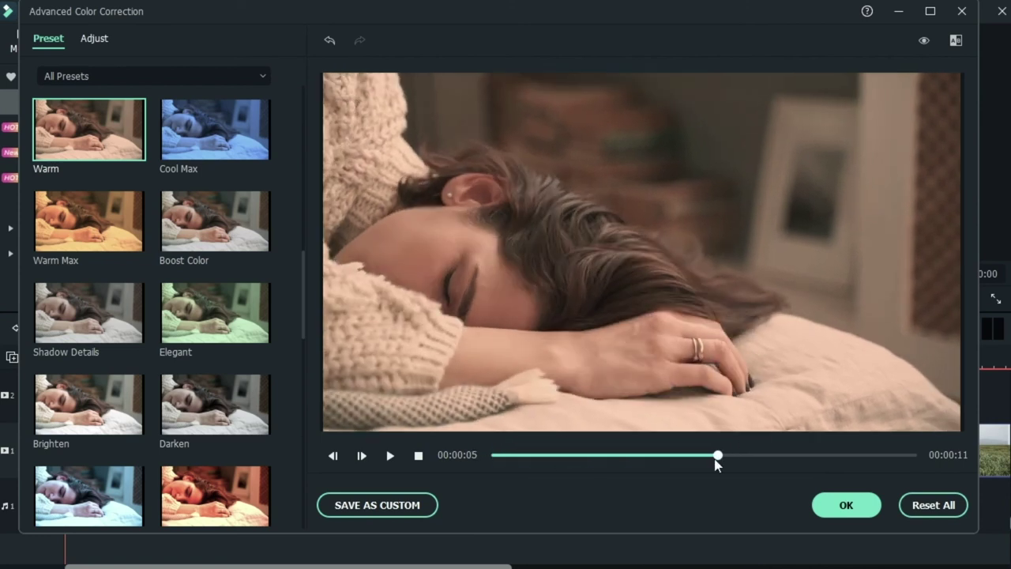
Try the Warm Max preset on the clip and scrub the preview back to 00:00:00
left_click(75, 223)
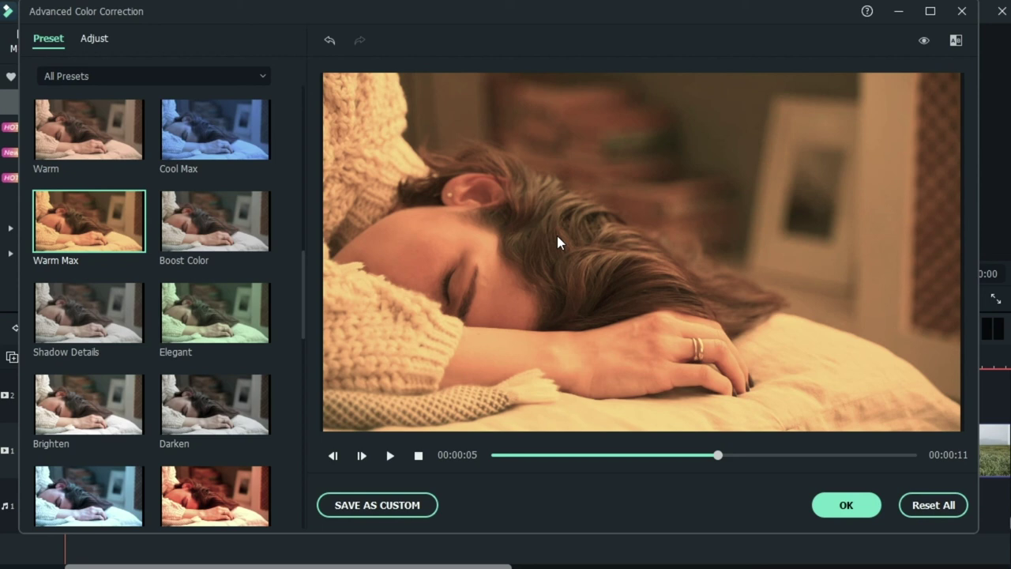
left_click_drag(717, 455, 593, 474)
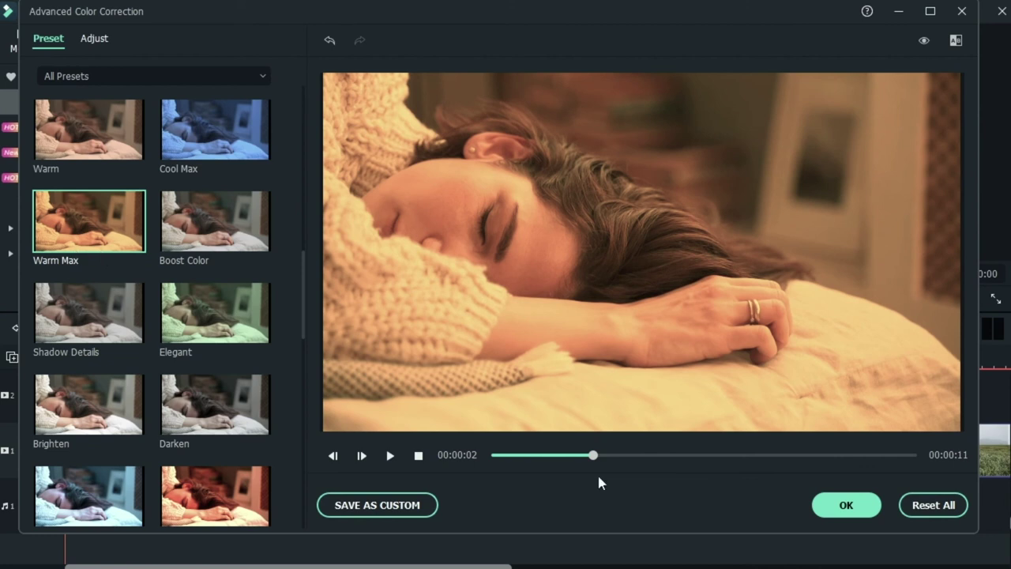
left_click_drag(593, 462, 519, 457)
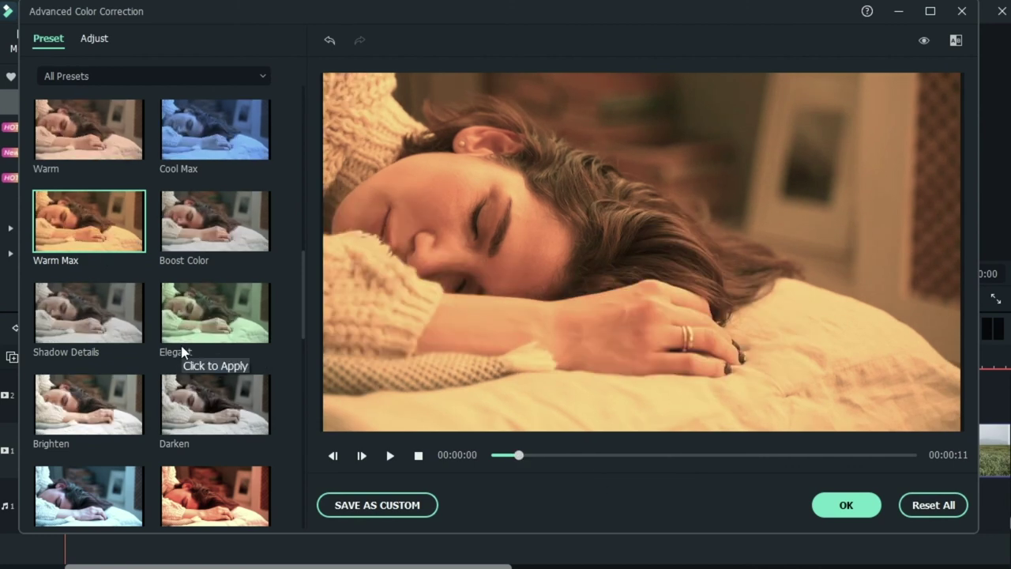
Try the Batman, Sparta 300 and 007 Series presets on the resting woman clip
scroll(198, 315, "down", 10)
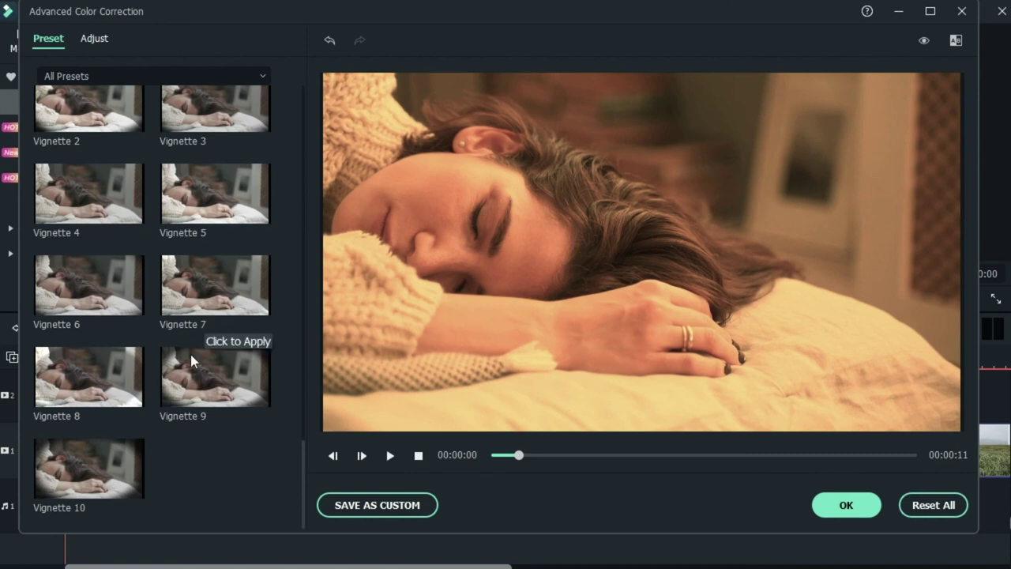
scroll(191, 353, "up", 15)
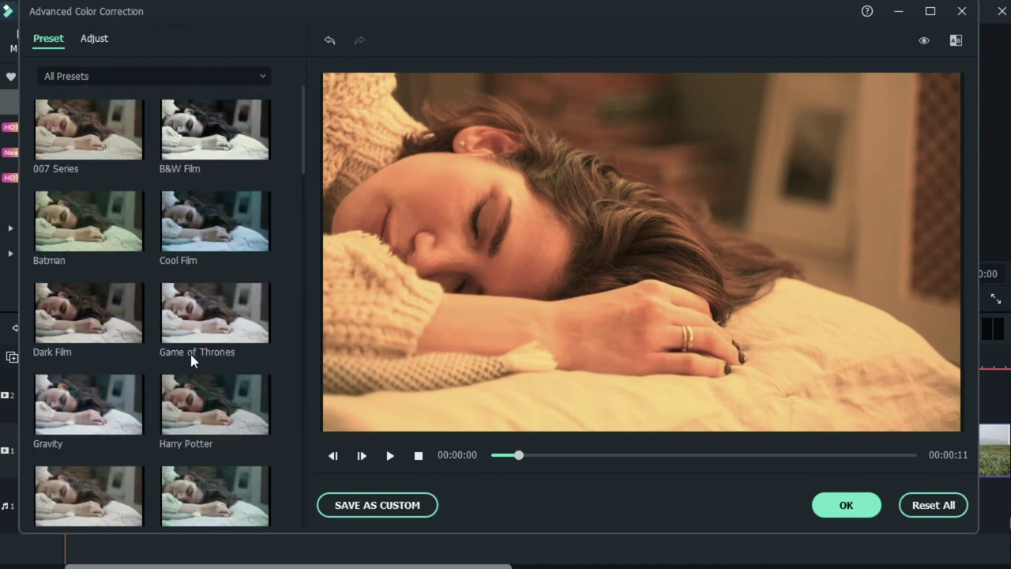
left_click(109, 225)
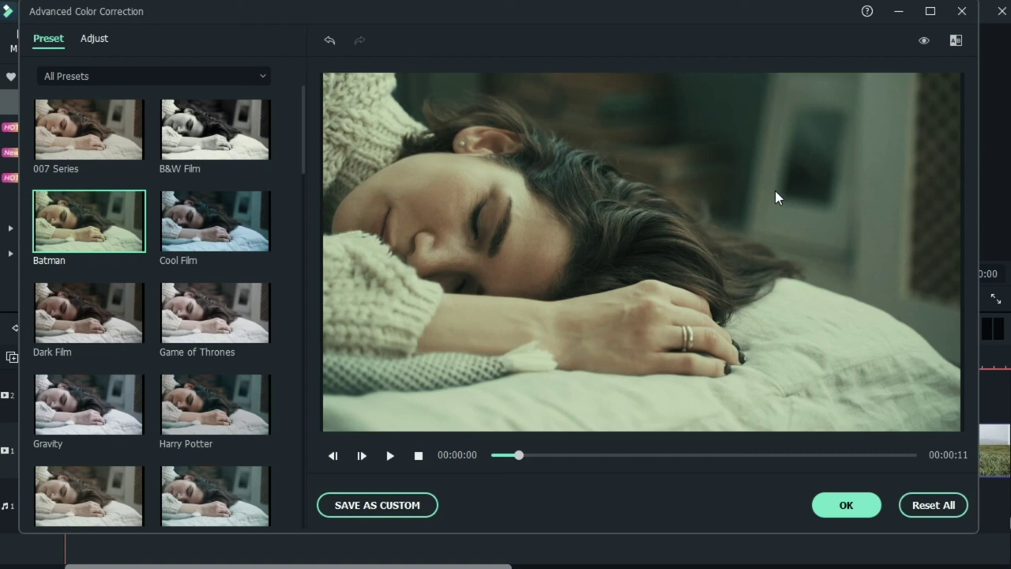
scroll(170, 280, "down", 3)
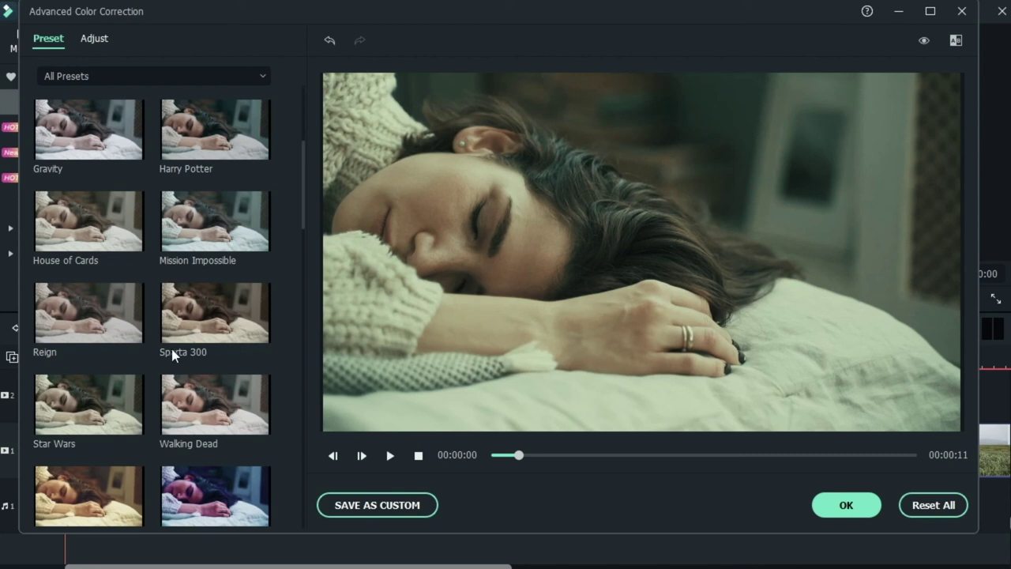
left_click(203, 320)
scroll(195, 318, "up", 3)
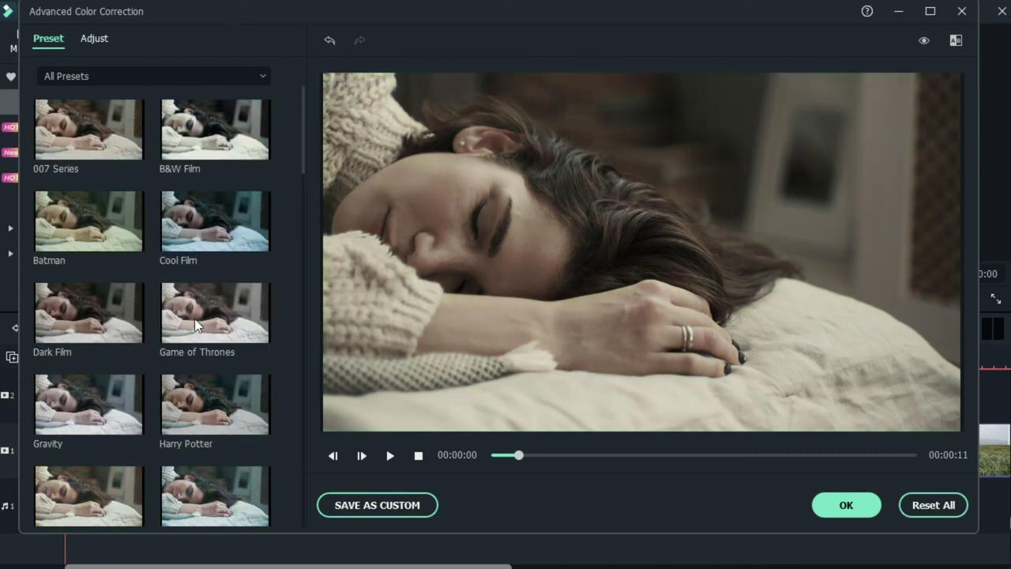
left_click(113, 128)
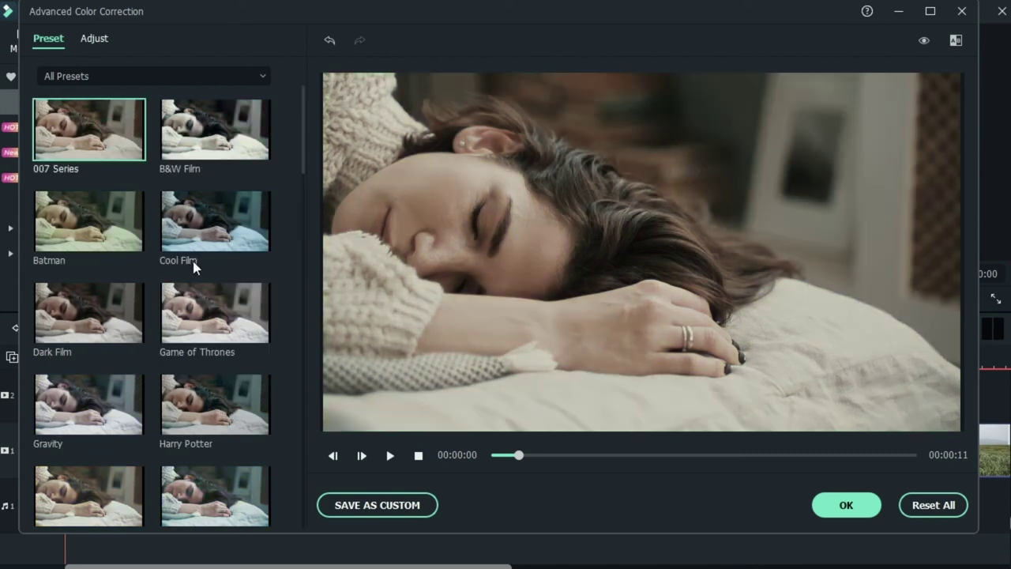
Try the Vignette Classic and Boost Color presets on the resting woman clip
scroll(261, 205, "down", 5)
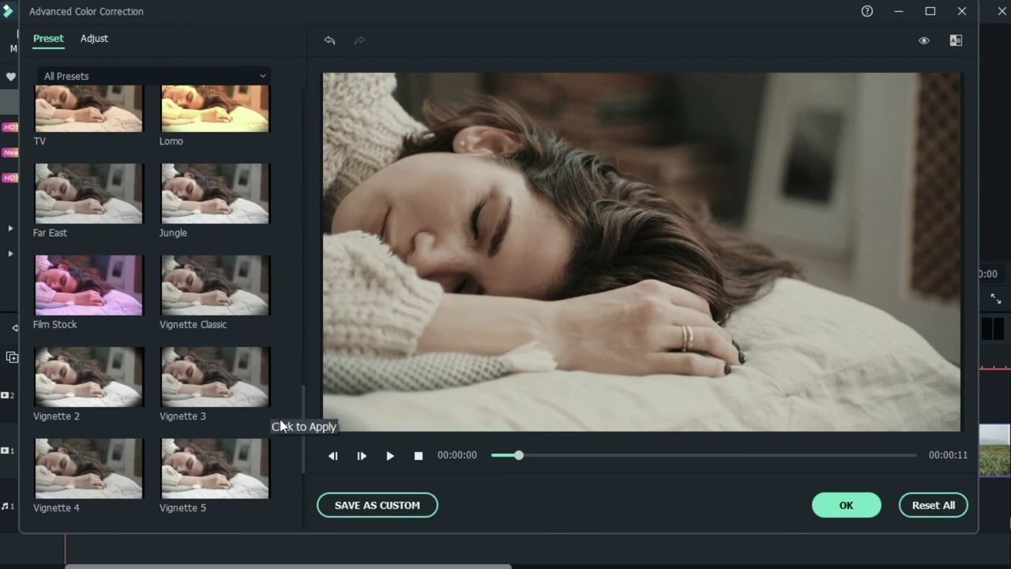
left_click(222, 300)
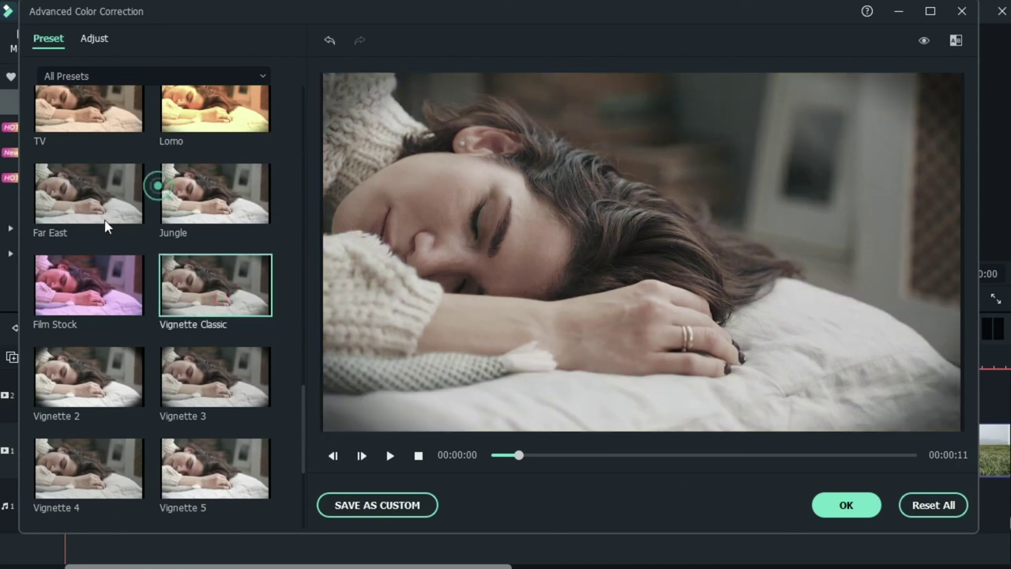
scroll(126, 206, "up", 2)
left_click(83, 359)
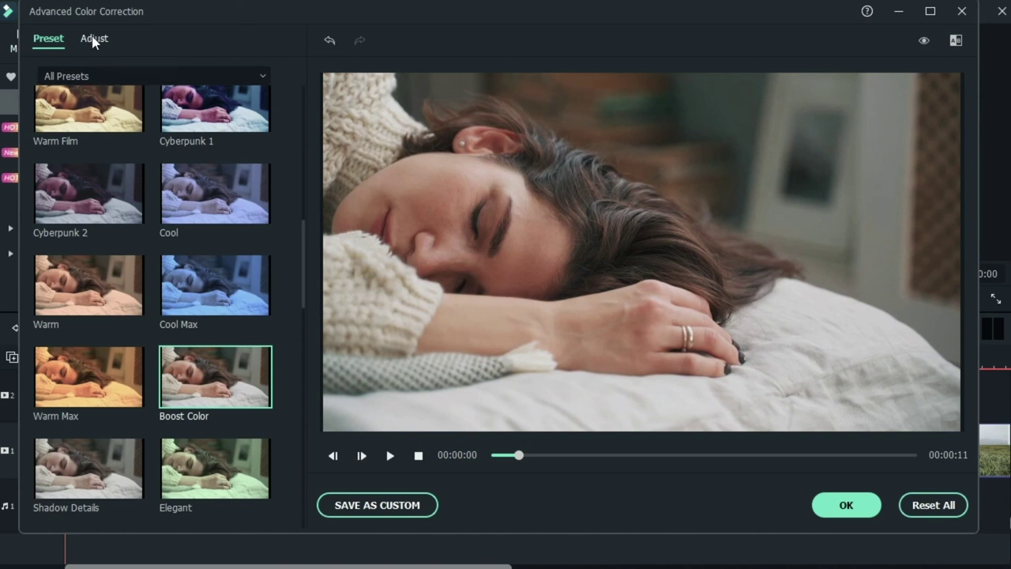
Shift the clip's White Balance tint toward green to -4.14 on top of the Boost Color preset
left_click(93, 39)
left_click(29, 371)
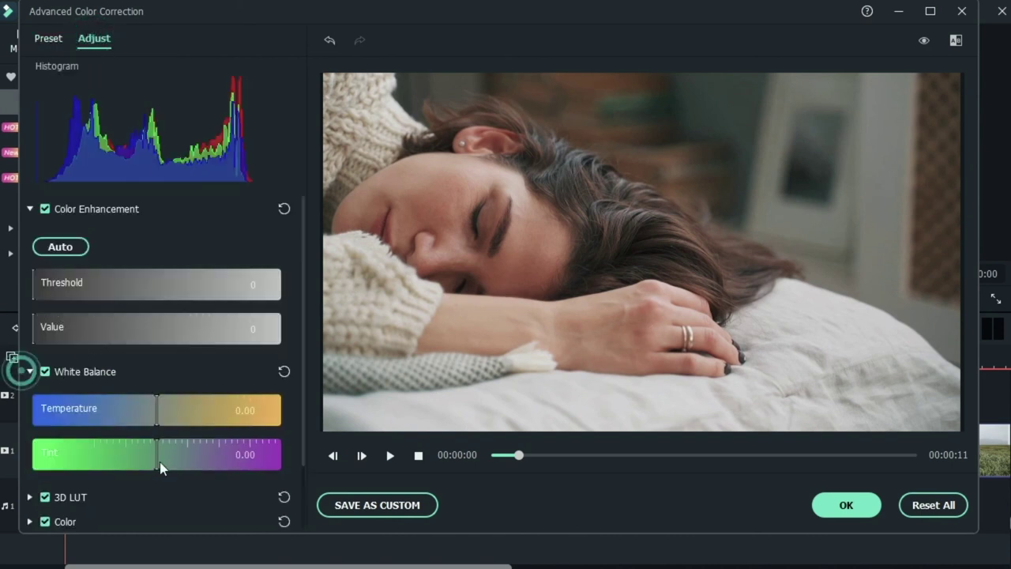
left_click_drag(160, 461, 115, 474)
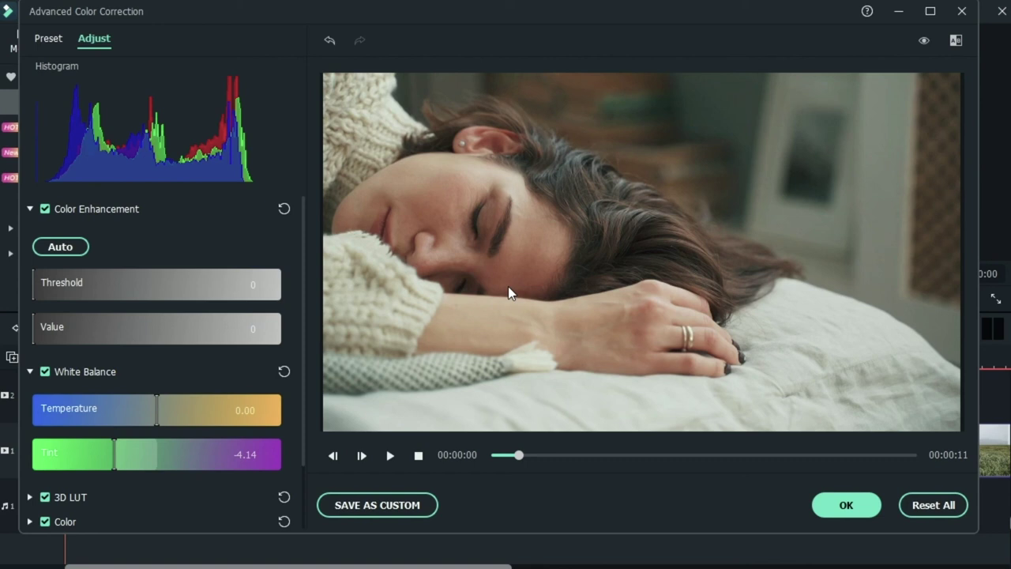
Try the Cool preset, and adjust its White Balance to a temperature of -29.21 with a strong purple tint
left_click(49, 38)
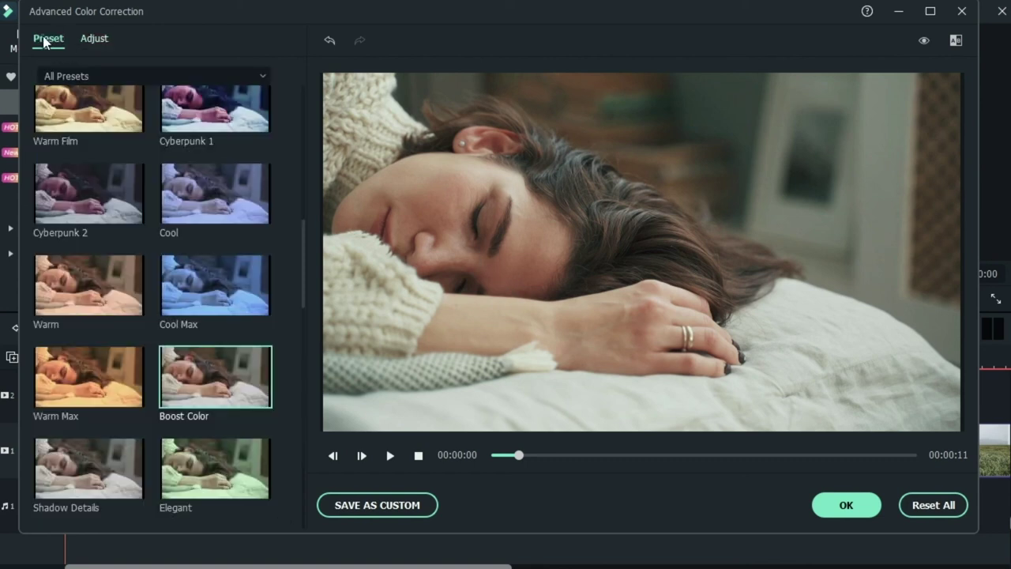
left_click(201, 193)
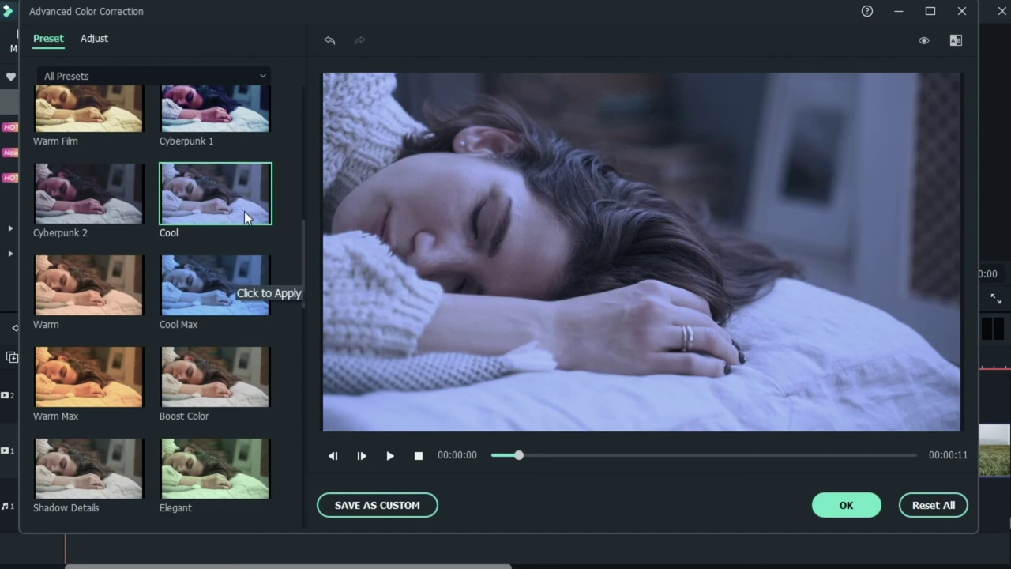
left_click(94, 38)
left_click_drag(232, 458, 251, 460)
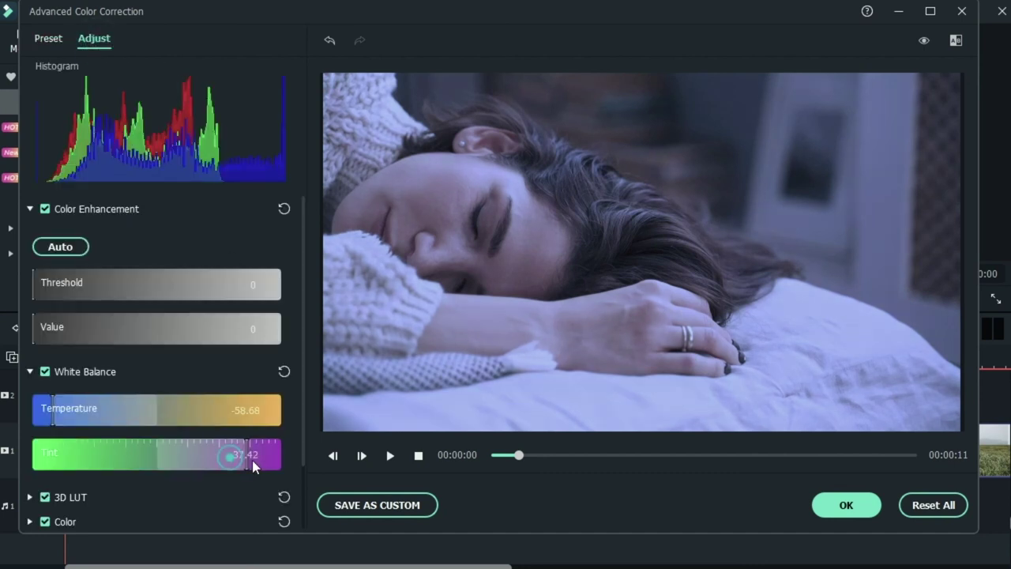
left_click_drag(53, 405, 74, 418)
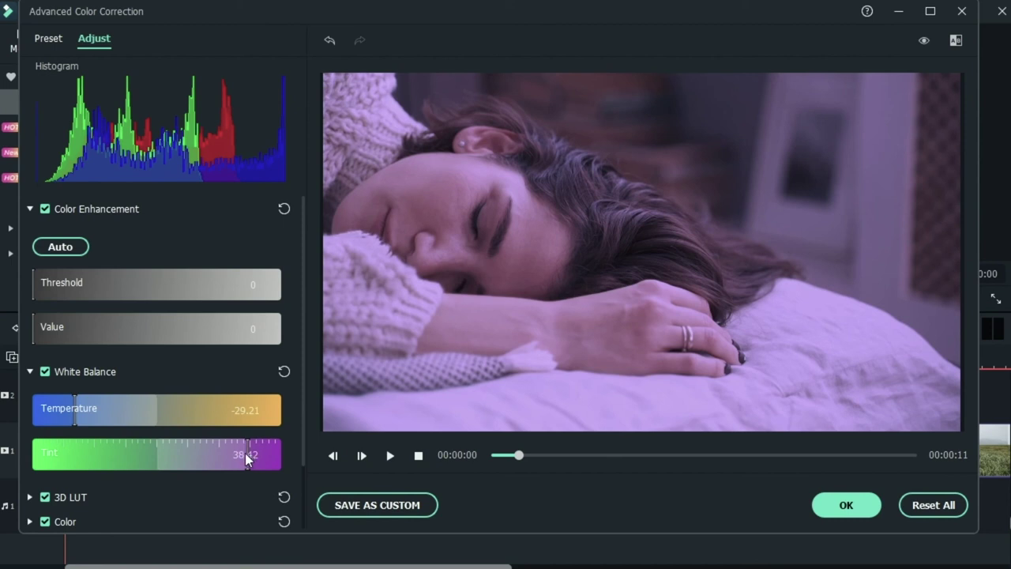
left_click_drag(245, 452, 240, 453)
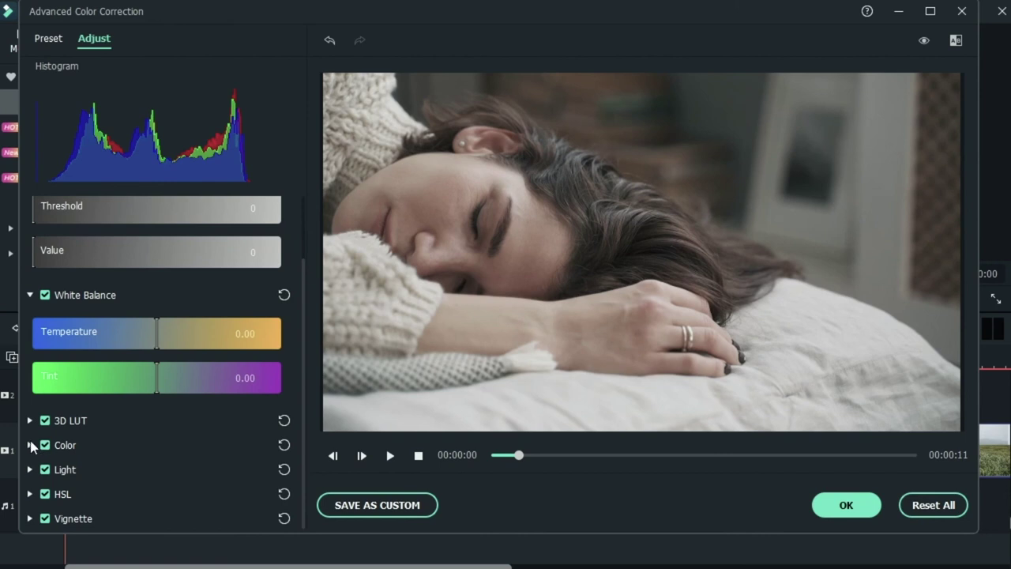
Set the resting woman clip's Saturation and Vibrance both to -100 for a black-and-white look
left_click(29, 444)
scroll(150, 460, "down", 3)
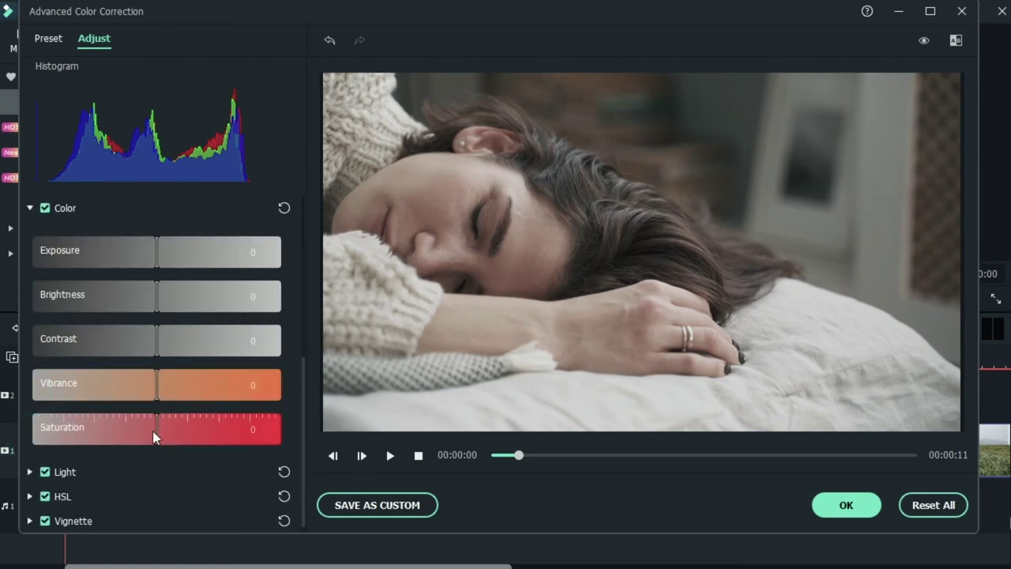
left_click_drag(153, 430, 34, 430)
left_click(124, 391)
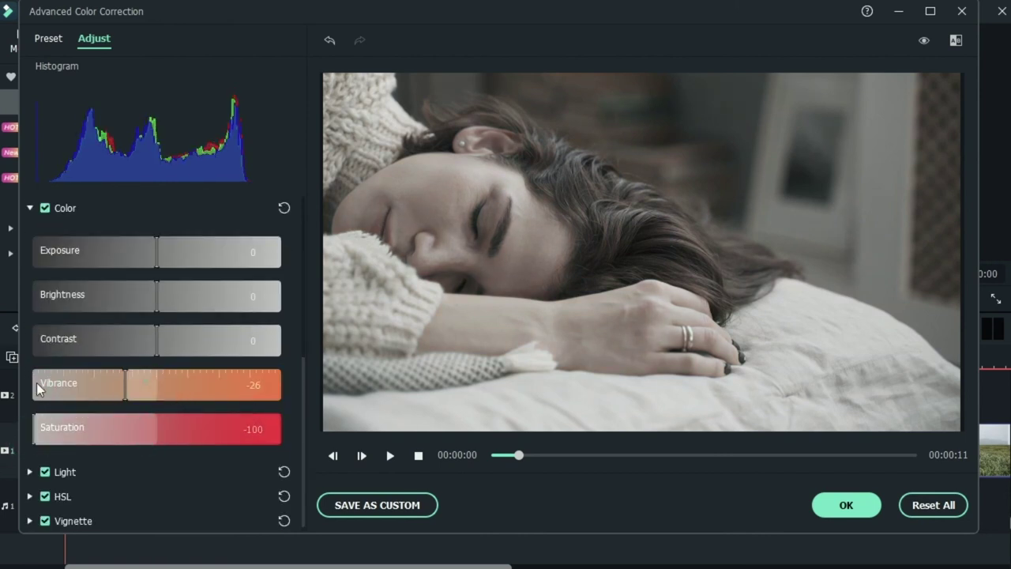
left_click_drag(37, 389, 33, 389)
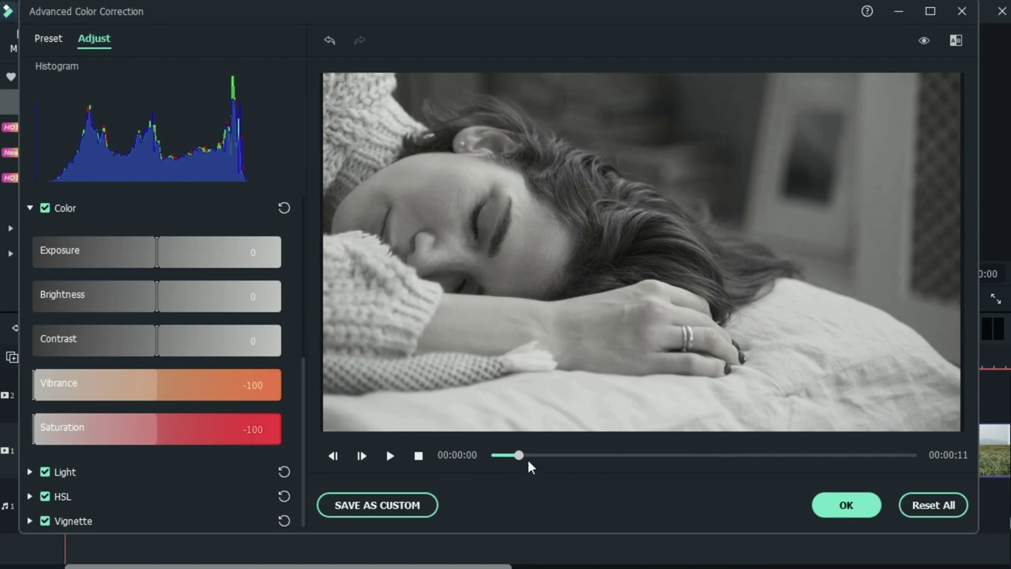
Scrub through the resting woman clip to examine the black-and-white look at different moments
left_click_drag(519, 455, 759, 458)
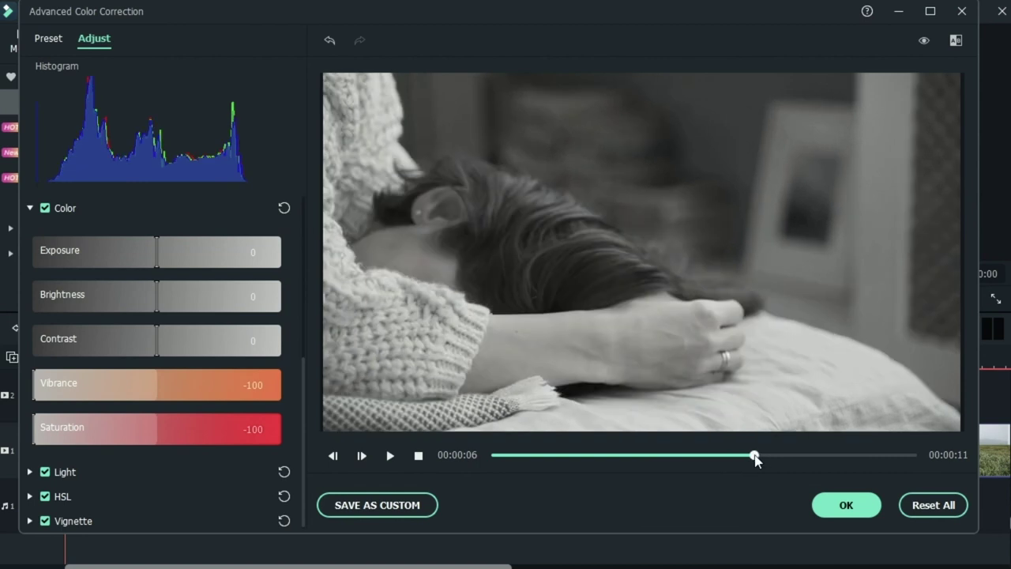
left_click(610, 460)
left_click_drag(610, 466, 694, 459)
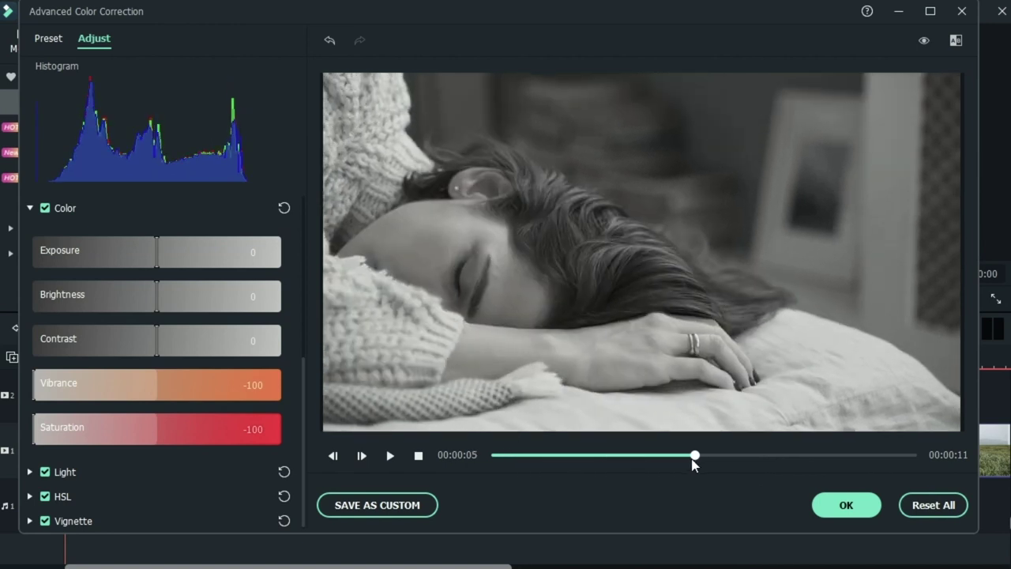
left_click(597, 458)
left_click_drag(576, 480, 685, 471)
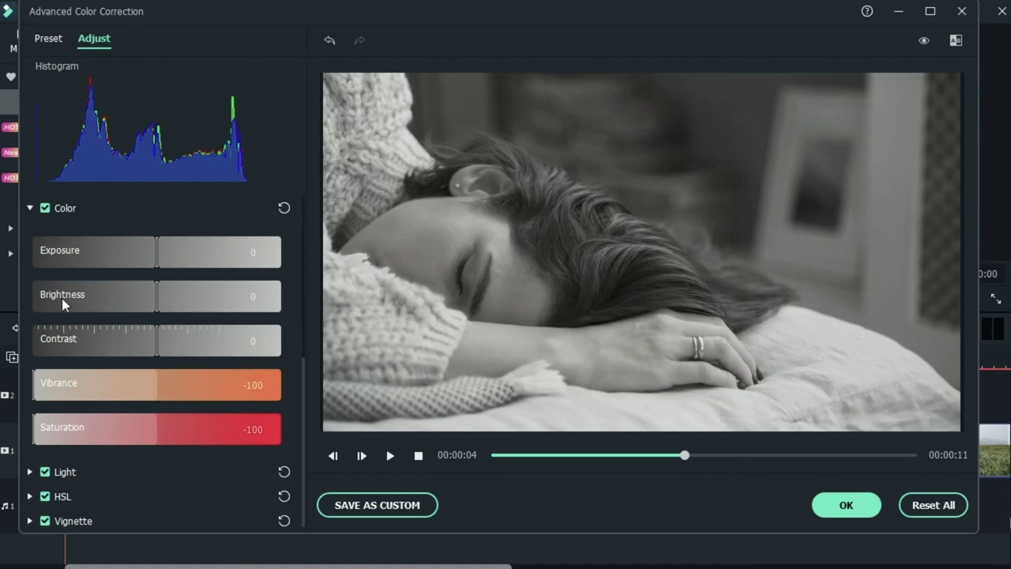
Set the clip's Light adjustments to Shadows -100 and Highlights 46
left_click(30, 471)
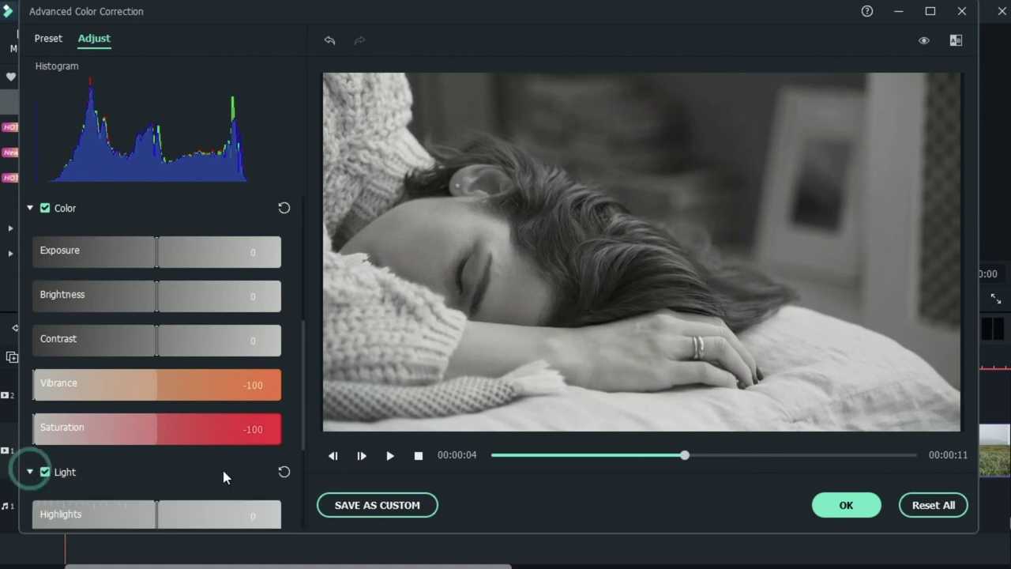
scroll(221, 470, "down", 3)
left_click_drag(152, 415, 27, 441)
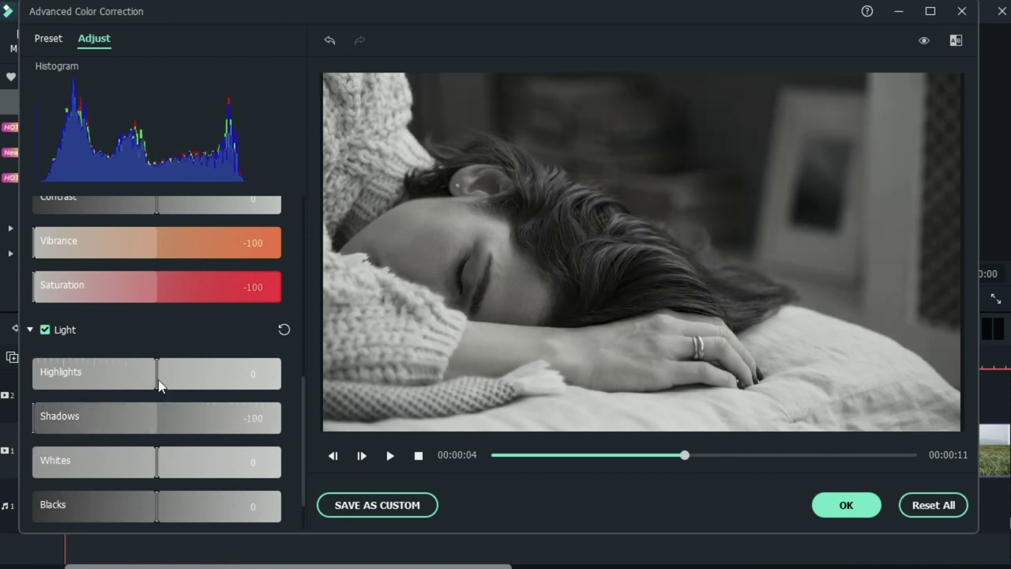
left_click_drag(158, 380, 216, 386)
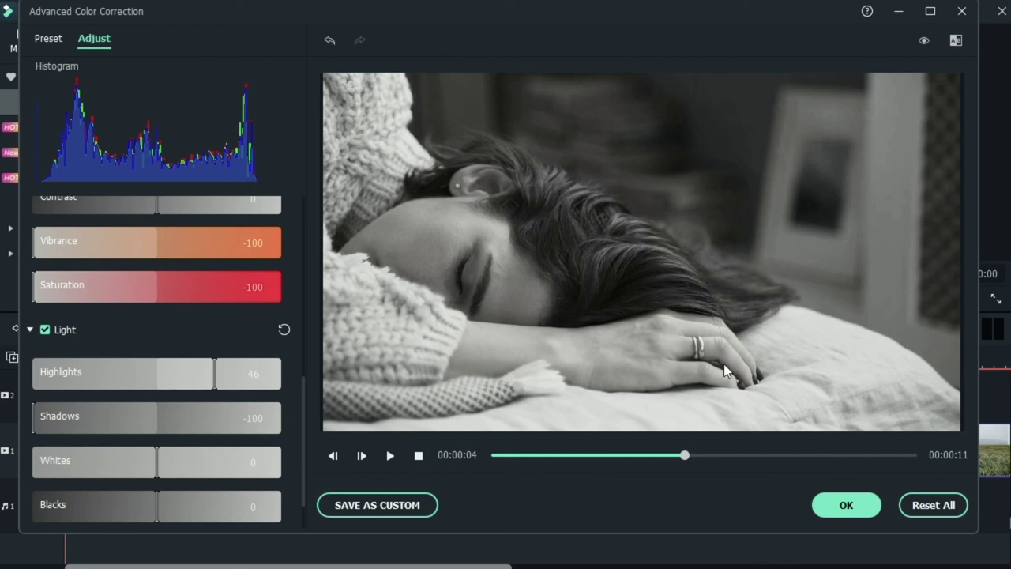
Try the Warm and Boost Color presets on the resting woman clip, and apply the TV preset
left_click(49, 38)
left_click(63, 271)
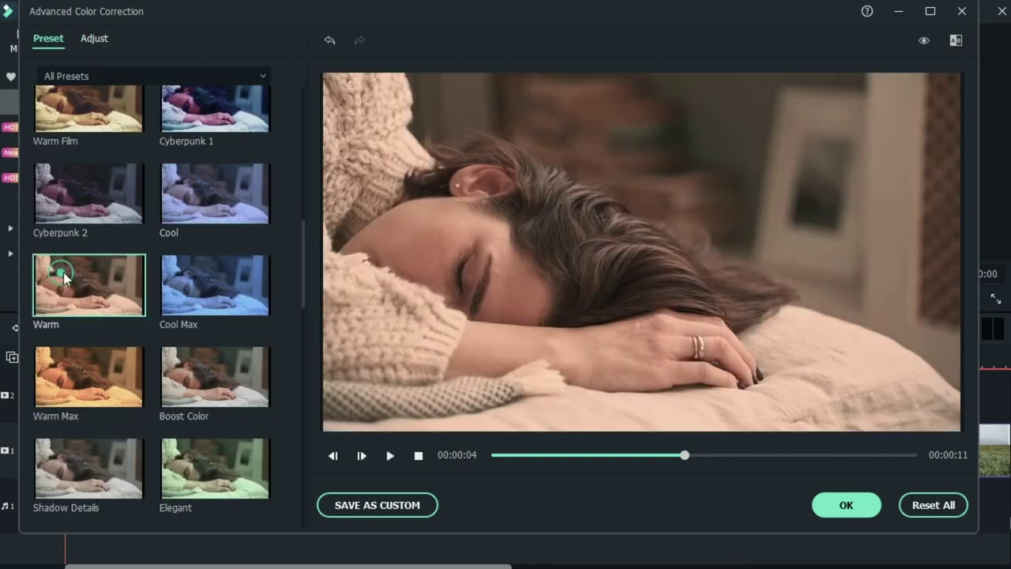
left_click(216, 390)
scroll(216, 389, "down", 5)
left_click(99, 108)
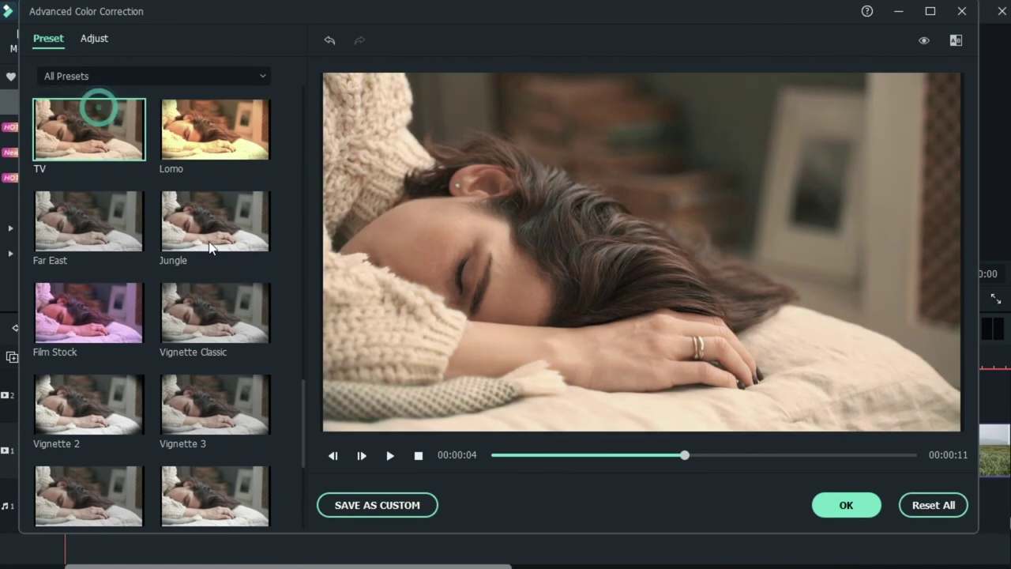
scroll(169, 331, "up", 3)
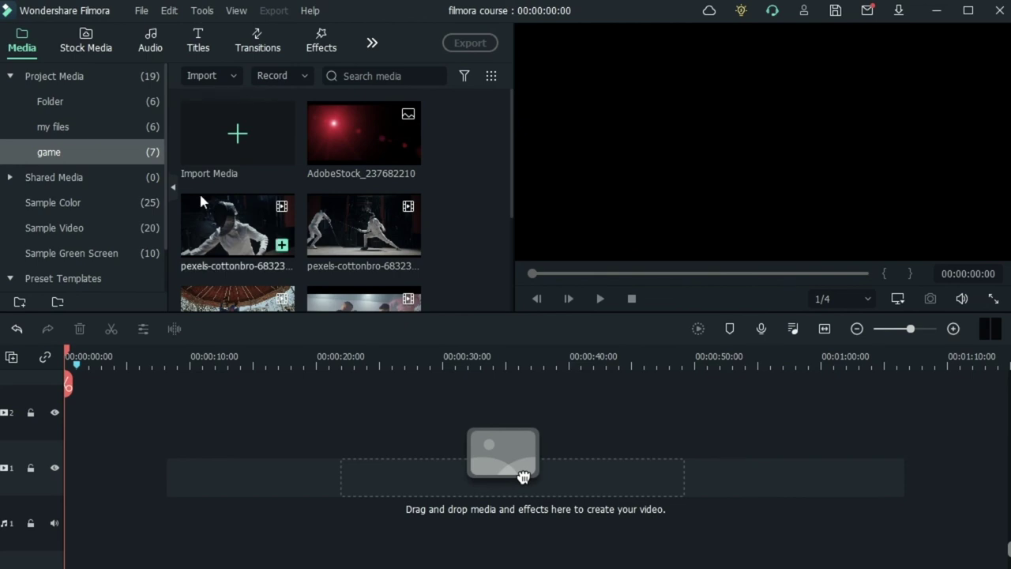
Place the downloaded stock river clip at the start of video track 1 at 1920x1080, and open it in Crop and Zoom
left_click(88, 41)
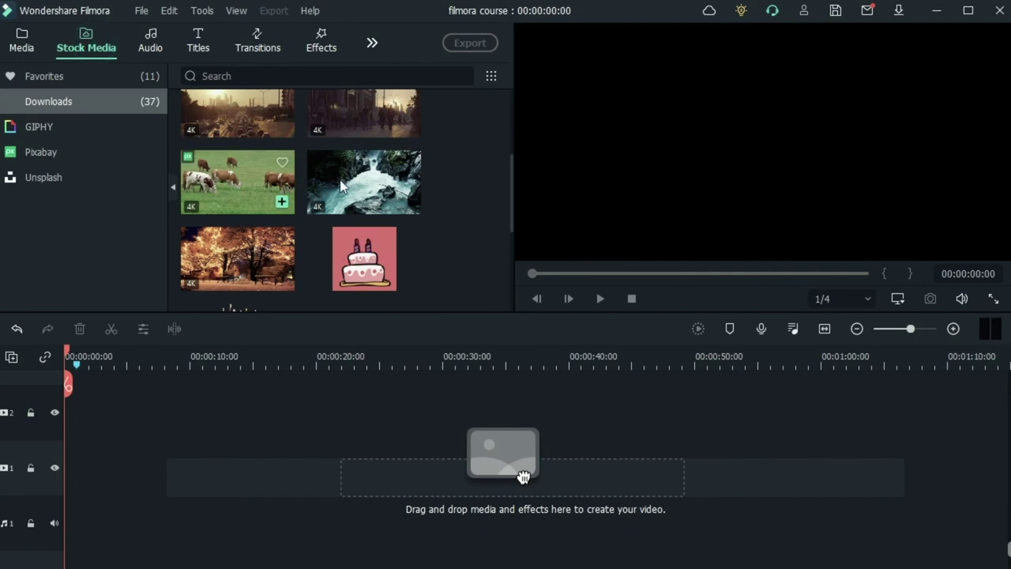
left_click_drag(339, 180, 67, 467)
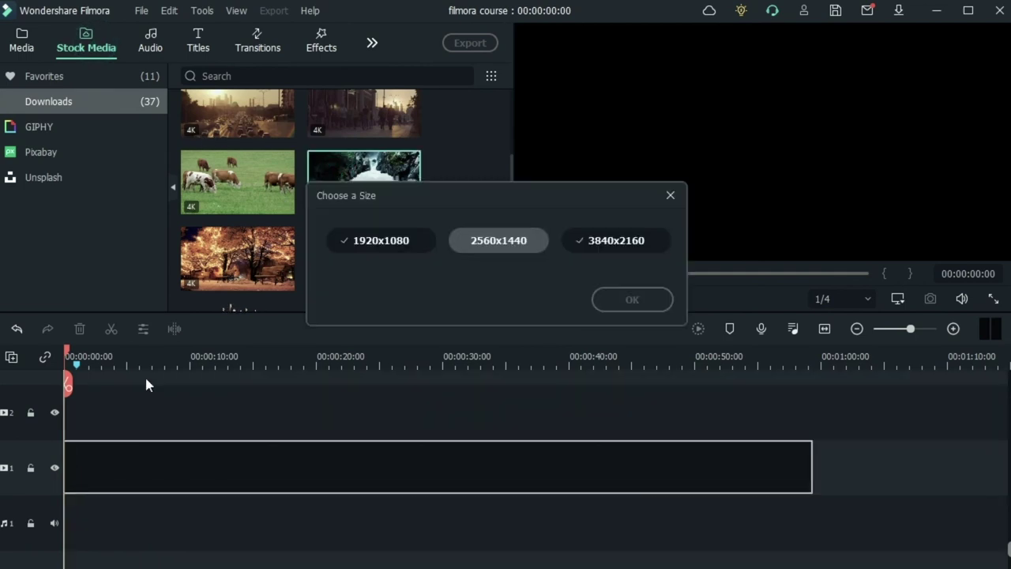
left_click(395, 248)
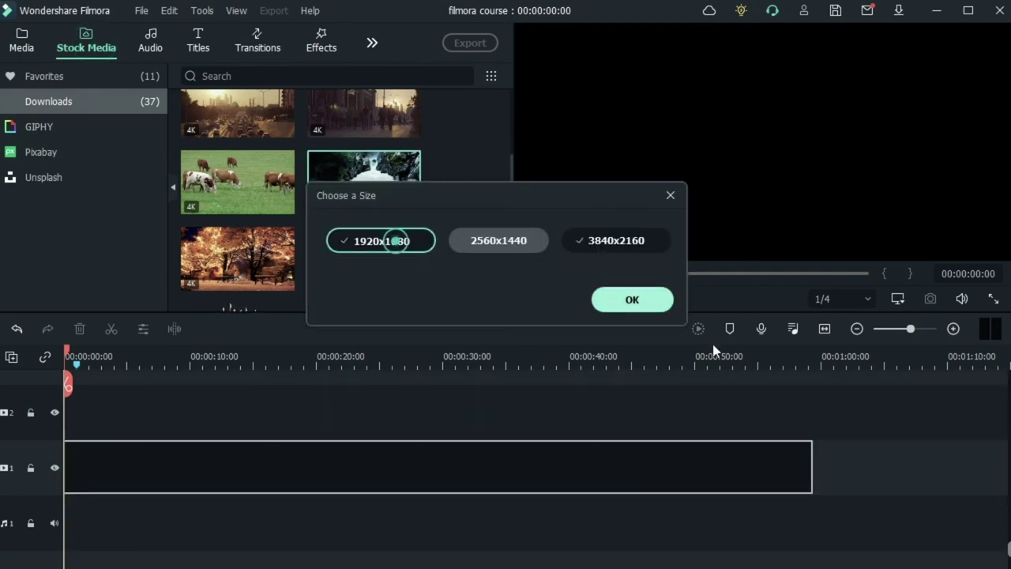
left_click(614, 306)
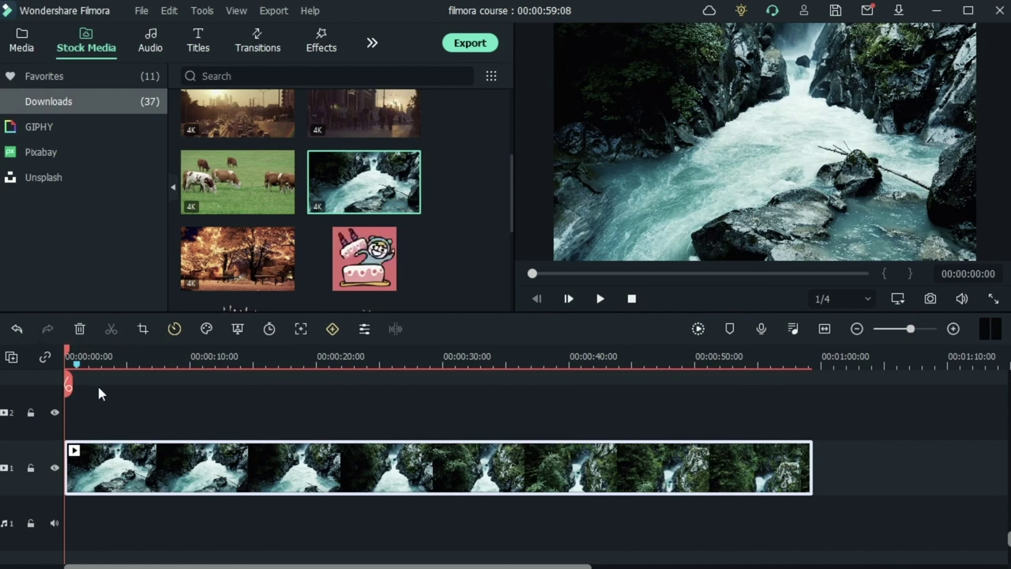
left_click(129, 355)
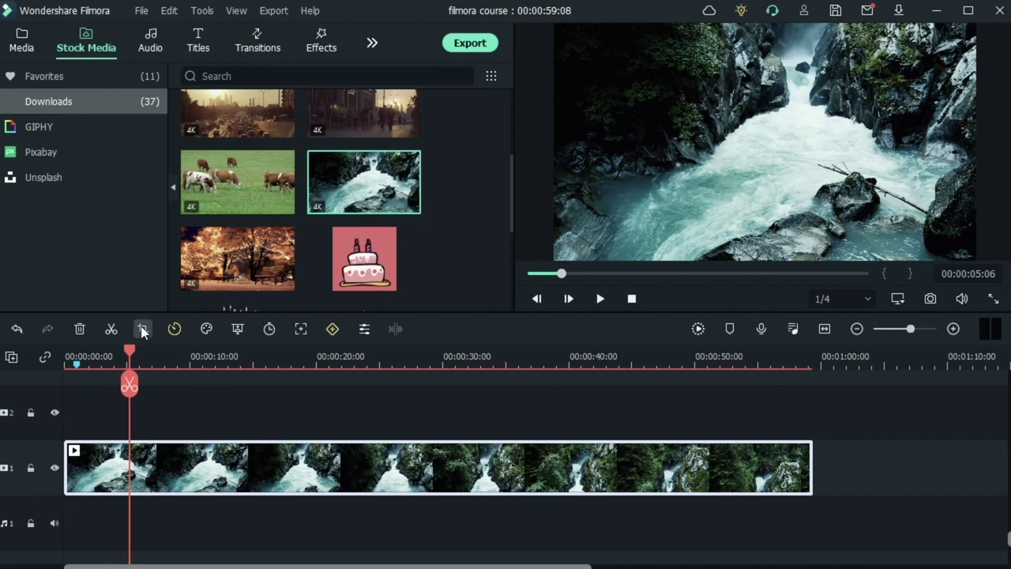
left_click(142, 329)
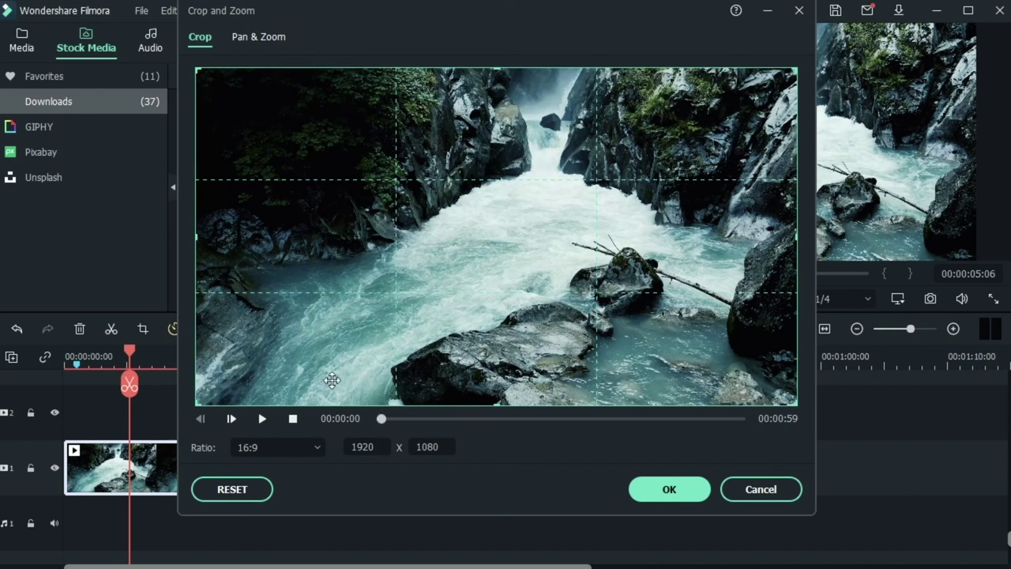
Try a 16:9 crop of 996 x 560 around the waterfall, and a 9:16 crop of the river right of center
left_click_drag(197, 401, 485, 330)
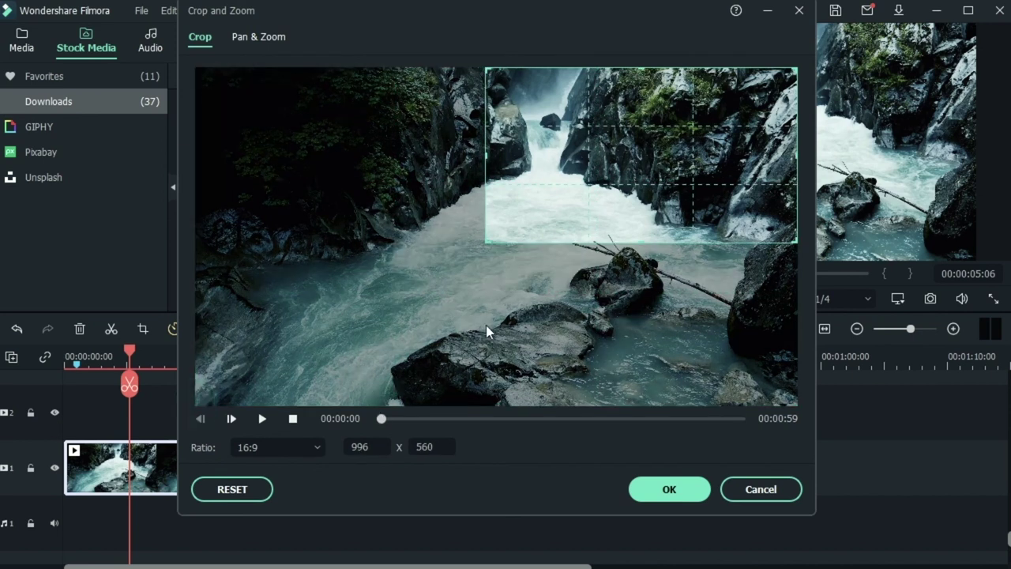
double_click(487, 235)
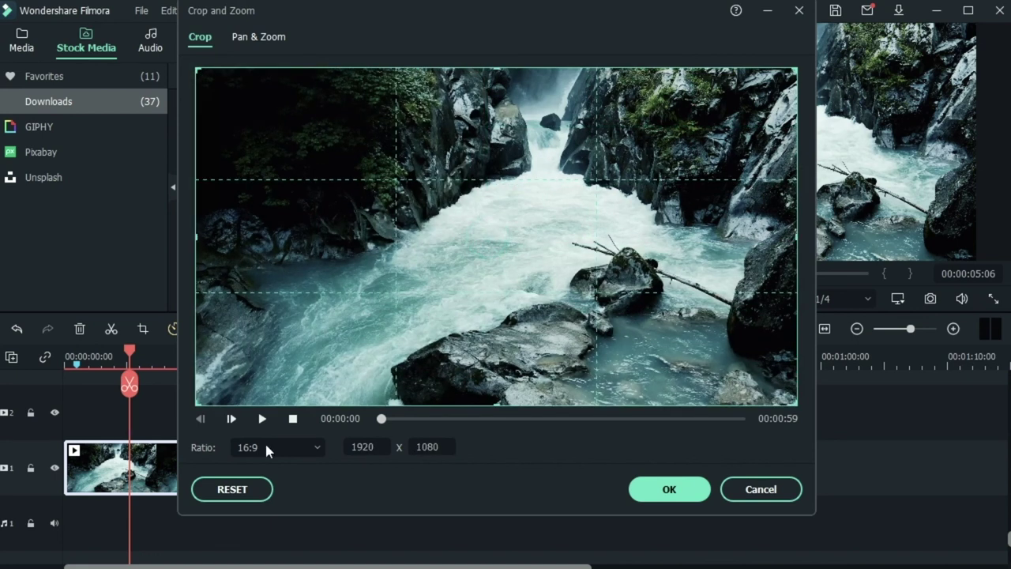
left_click(268, 447)
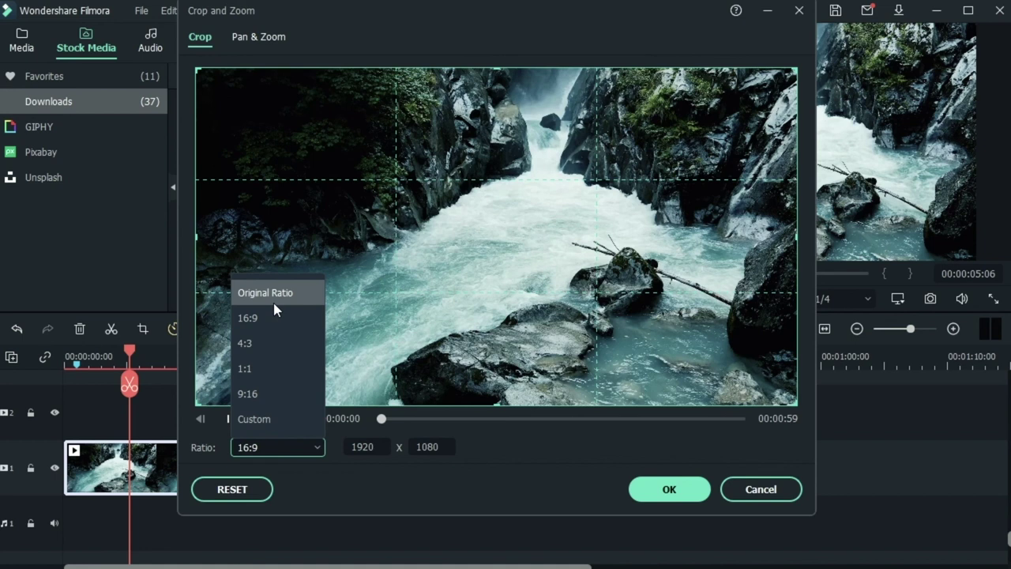
left_click(269, 390)
left_click_drag(358, 341, 603, 279)
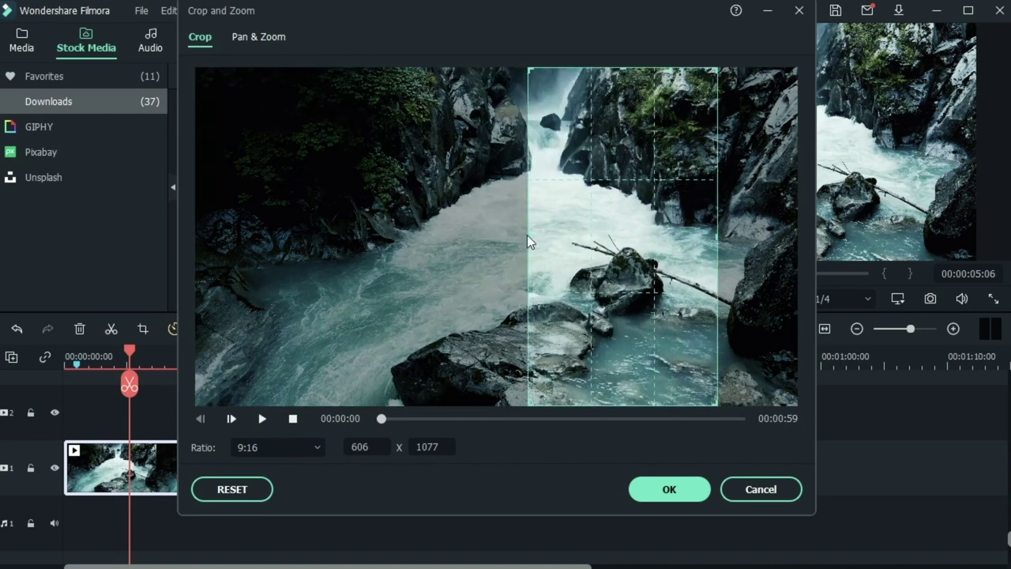
Try Custom ratio crops of 1256 x 1080 and 1110 x 692, and a narrow 390 x 693 crop on the river's lower-left part
left_click(276, 446)
left_click(284, 420)
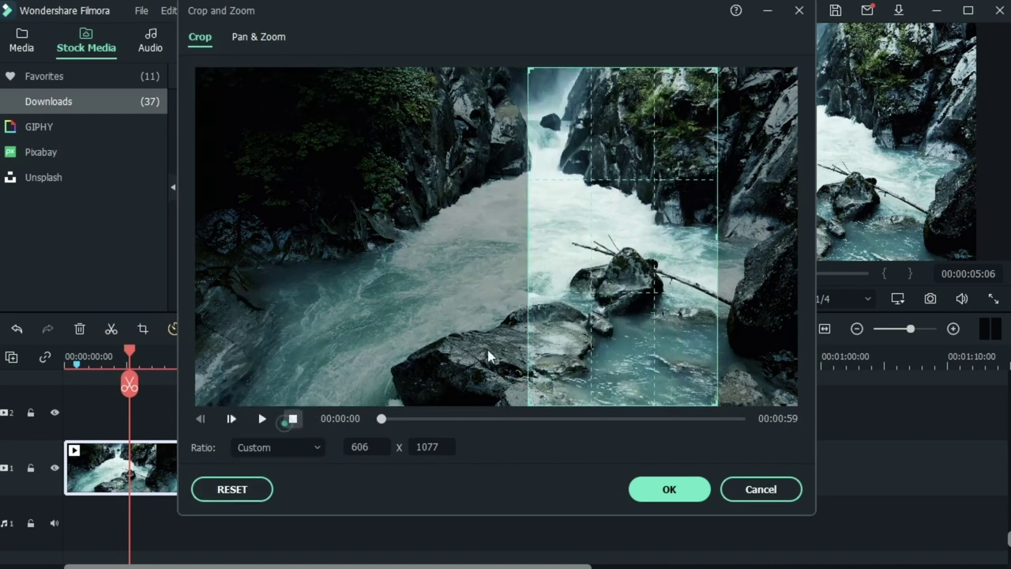
left_click_drag(523, 238, 323, 274)
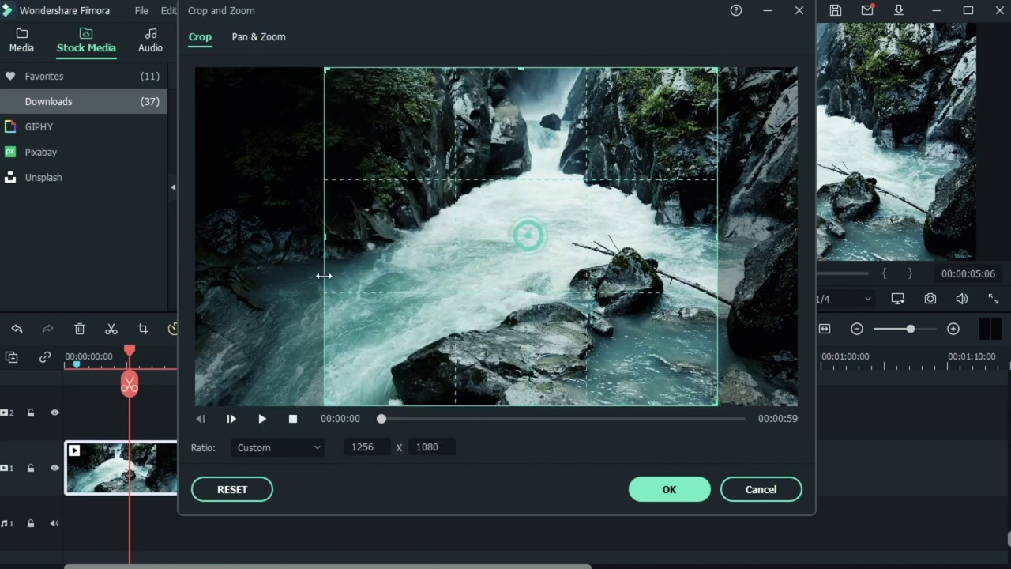
left_click_drag(327, 71, 370, 189)
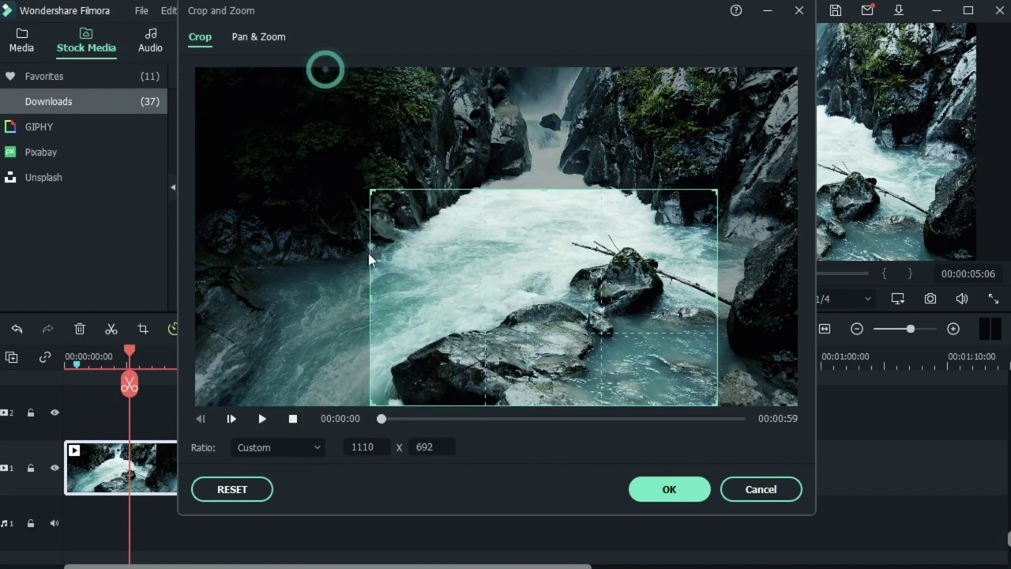
left_click_drag(371, 302, 277, 411)
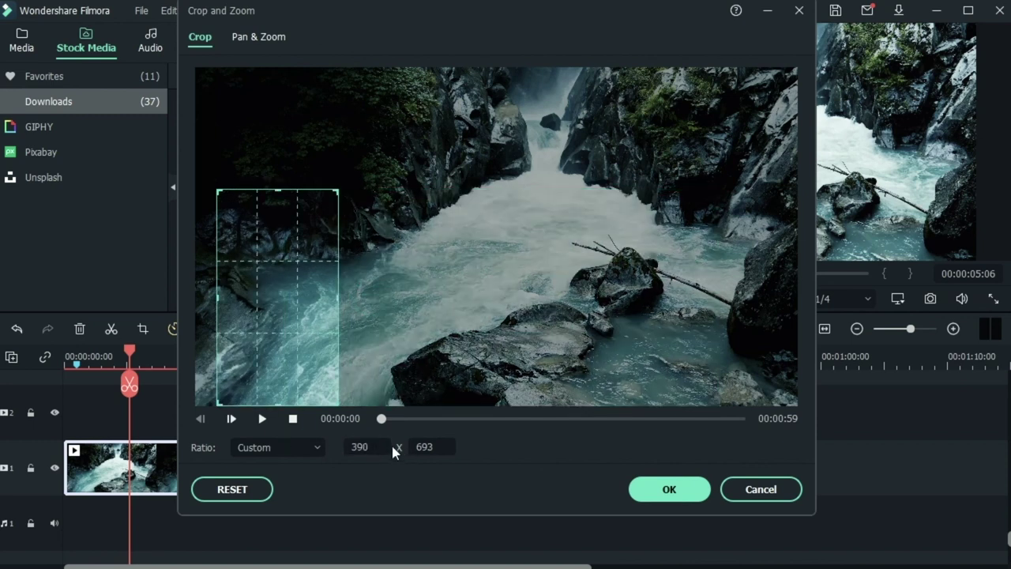
Switch the crop to Original Ratio and enlarge its frame to about 1860 x 1046
left_click(297, 447)
left_click(275, 294)
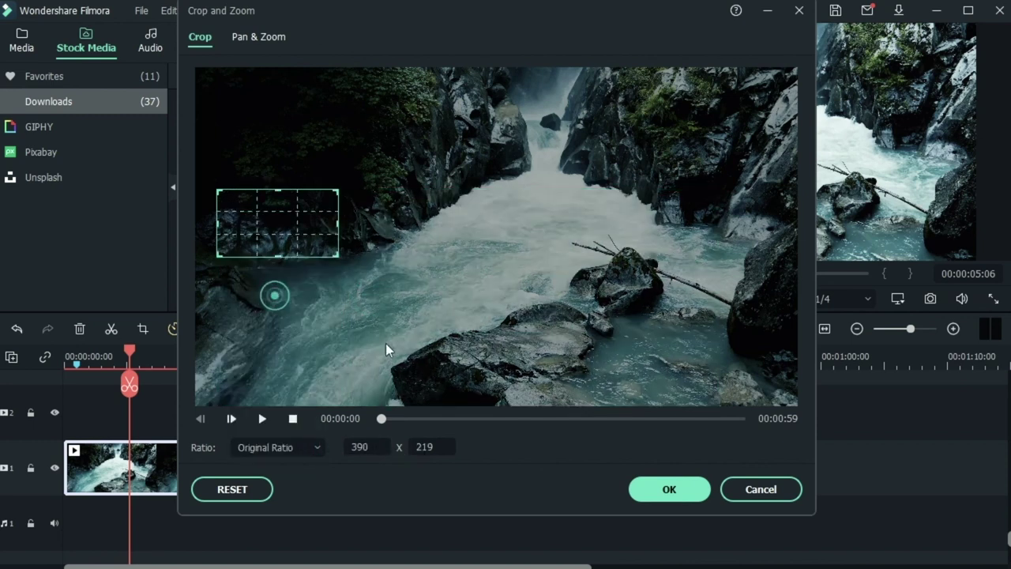
left_click_drag(332, 225, 603, 237)
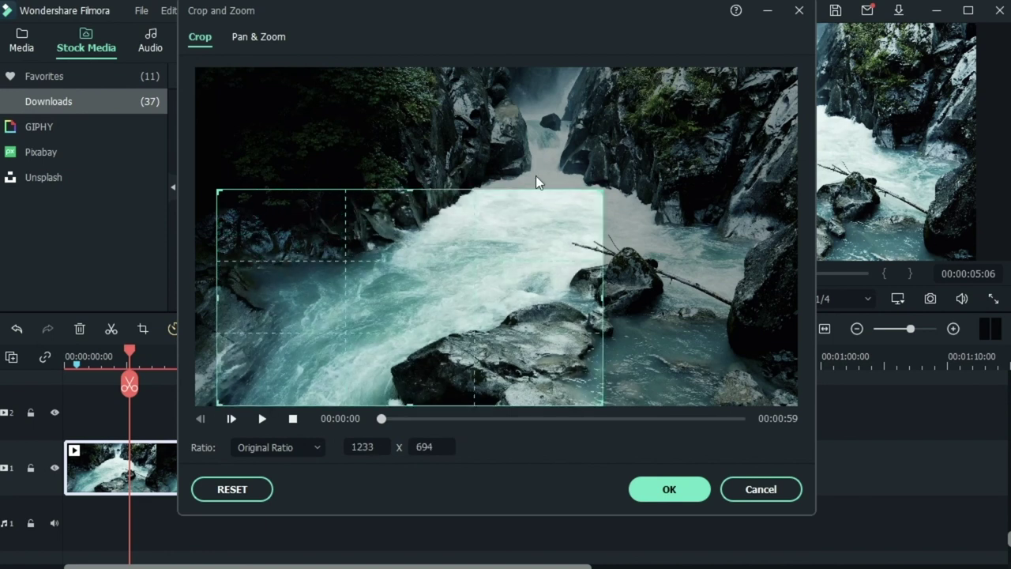
left_click_drag(596, 196, 796, 79)
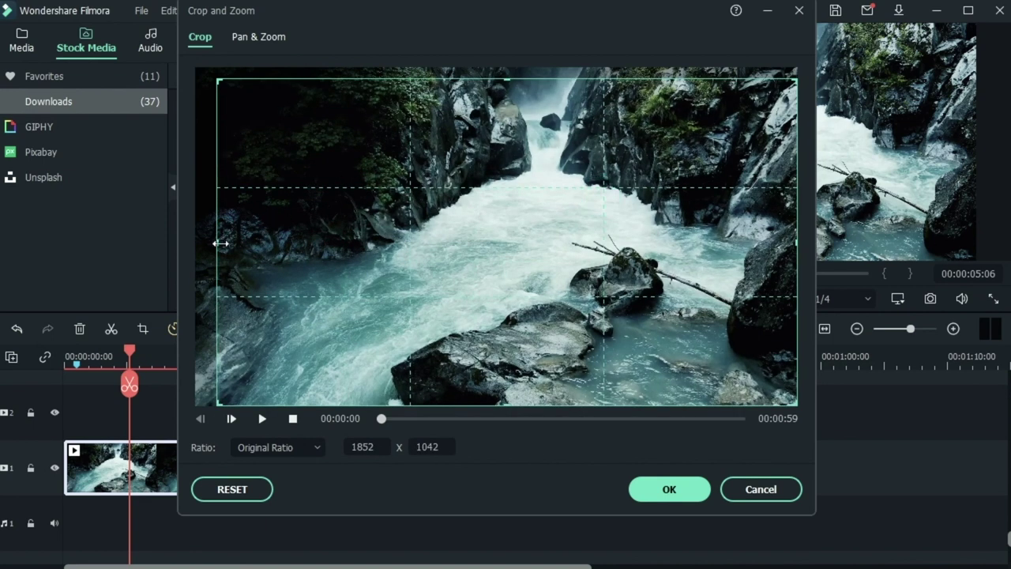
left_click_drag(220, 243, 215, 243)
left_click(215, 241)
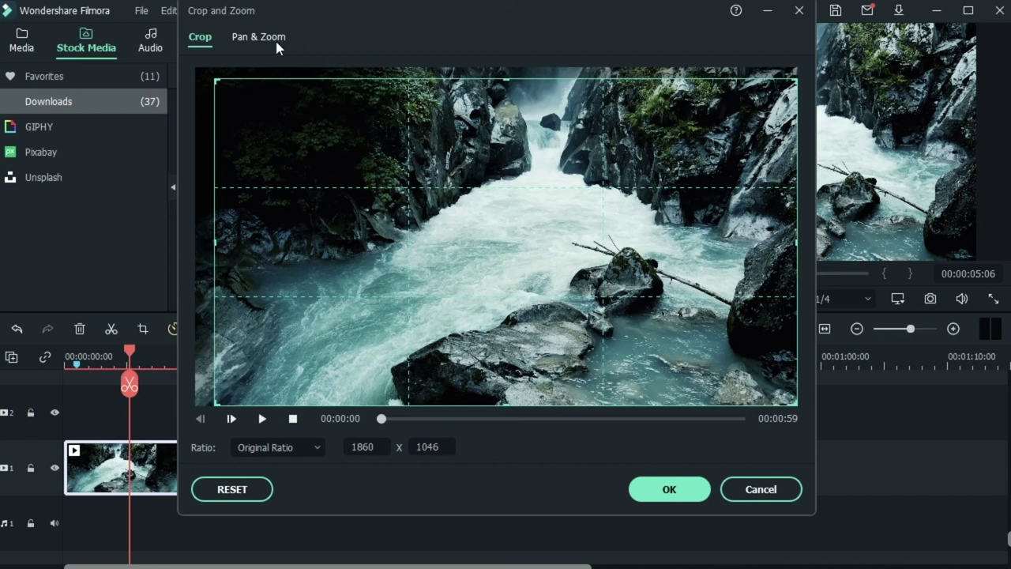
Set the crop ratio to Custom and extend the frame to the full 1920 x 1080 image
left_click(291, 447)
left_click(280, 419)
left_click_drag(215, 239, 158, 247)
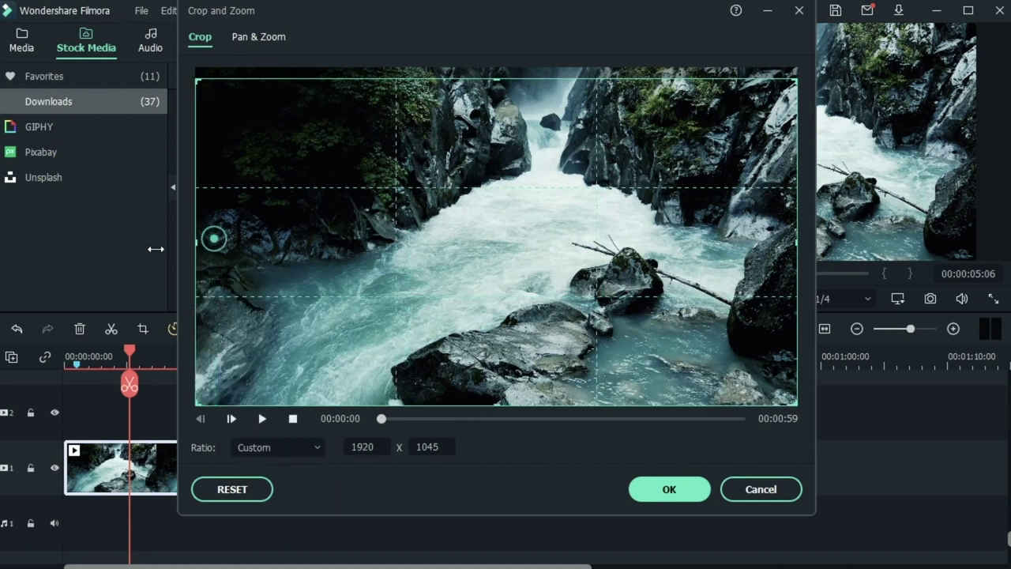
left_click_drag(499, 79, 505, 68)
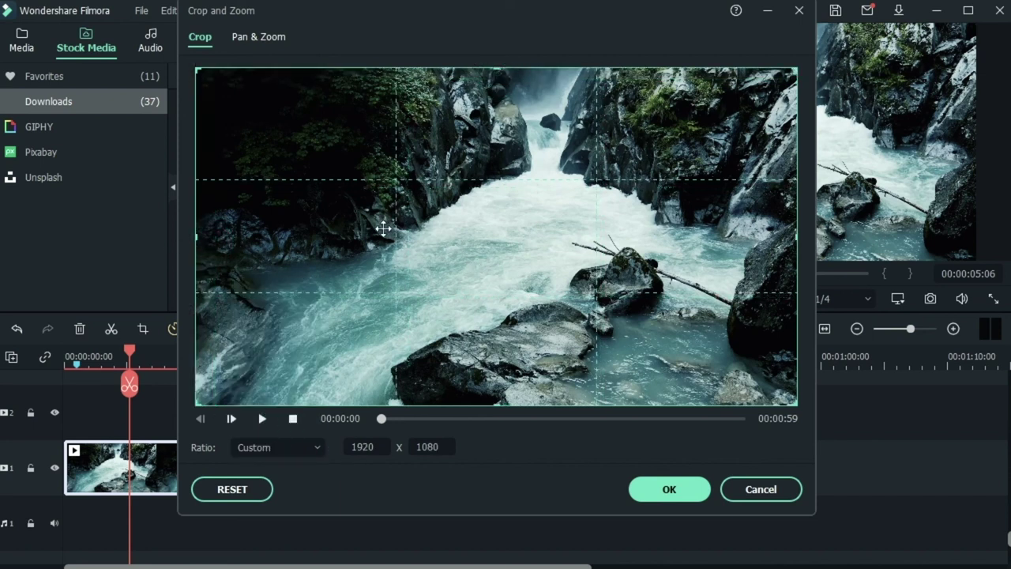
Switch the river clip to Pan & Zoom, preview the default zoom, and return playback to the start
left_click(242, 37)
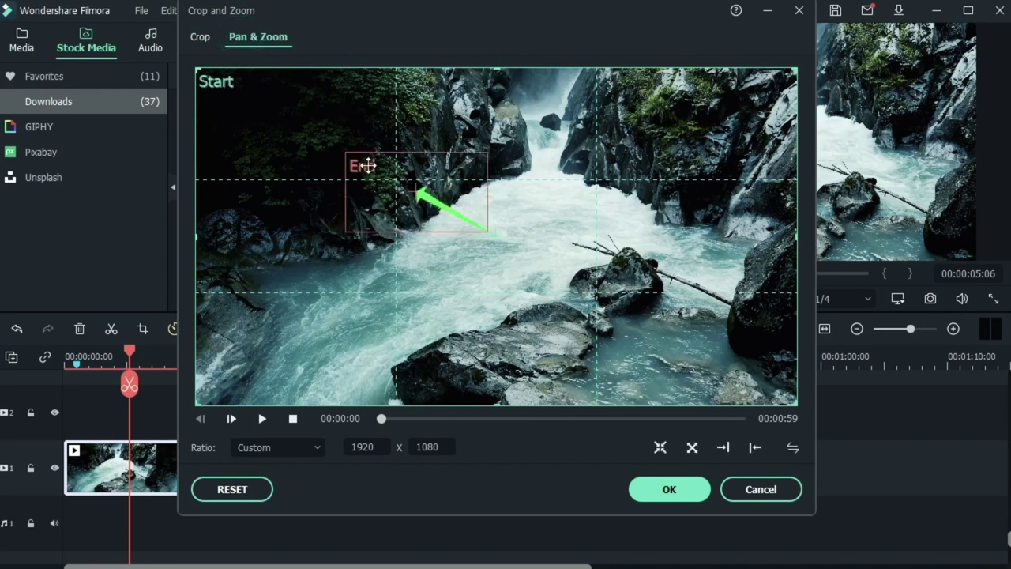
left_click(262, 418)
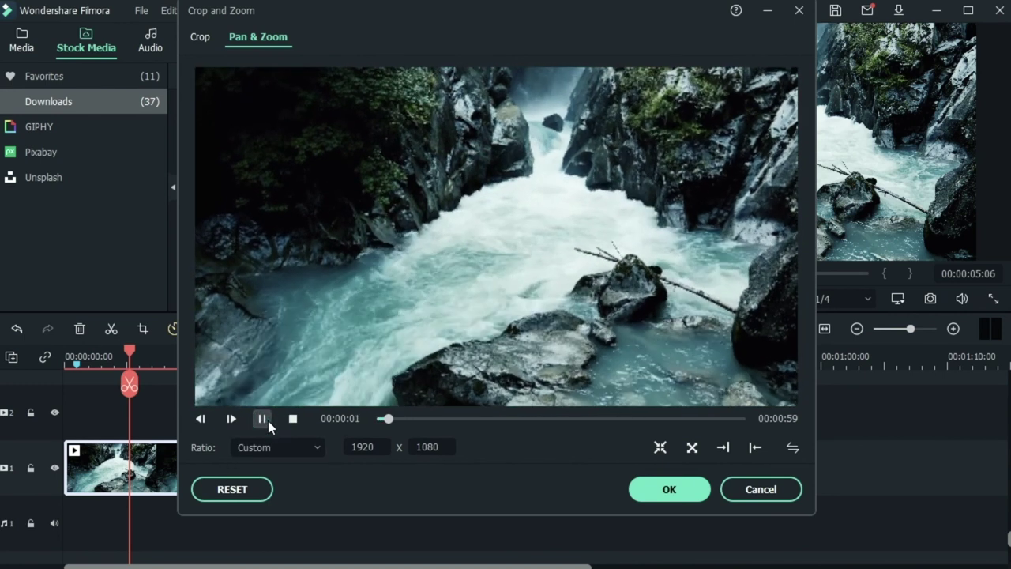
left_click(262, 419)
left_click_drag(387, 423, 382, 418)
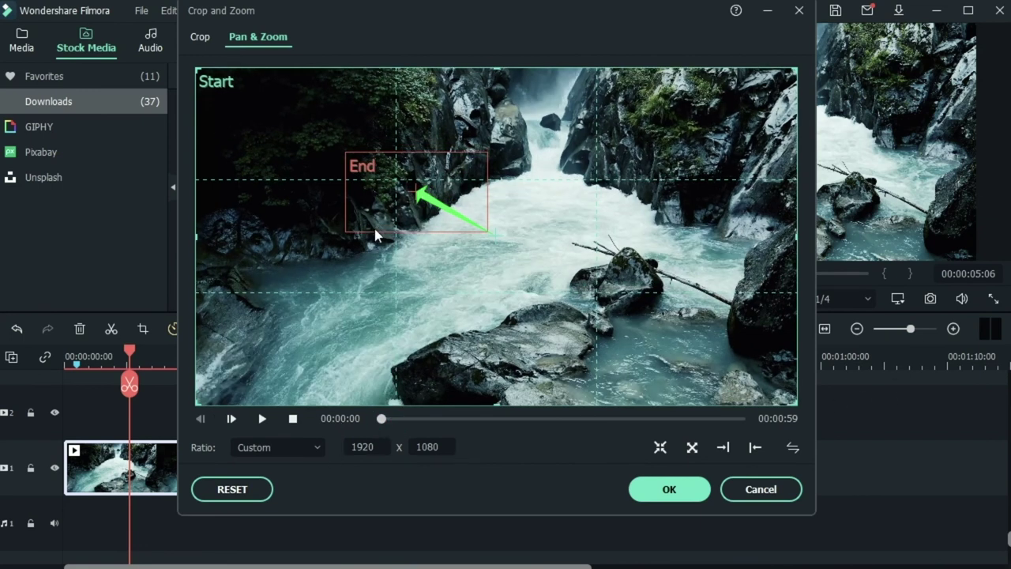
Move the End frame over the rock with the fallen branch and set its ratio to Original Ratio
left_click(383, 215)
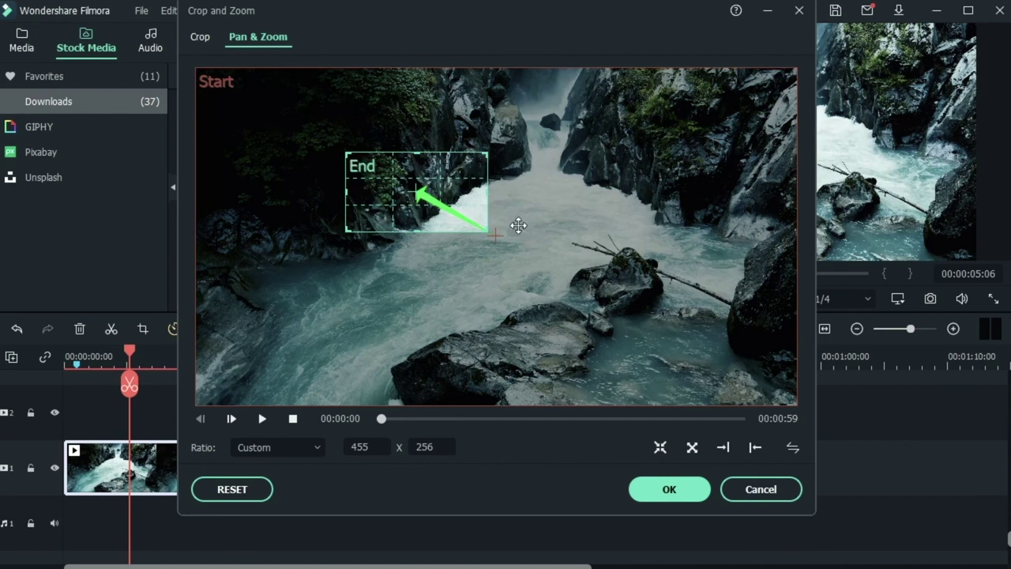
left_click_drag(415, 191, 642, 282)
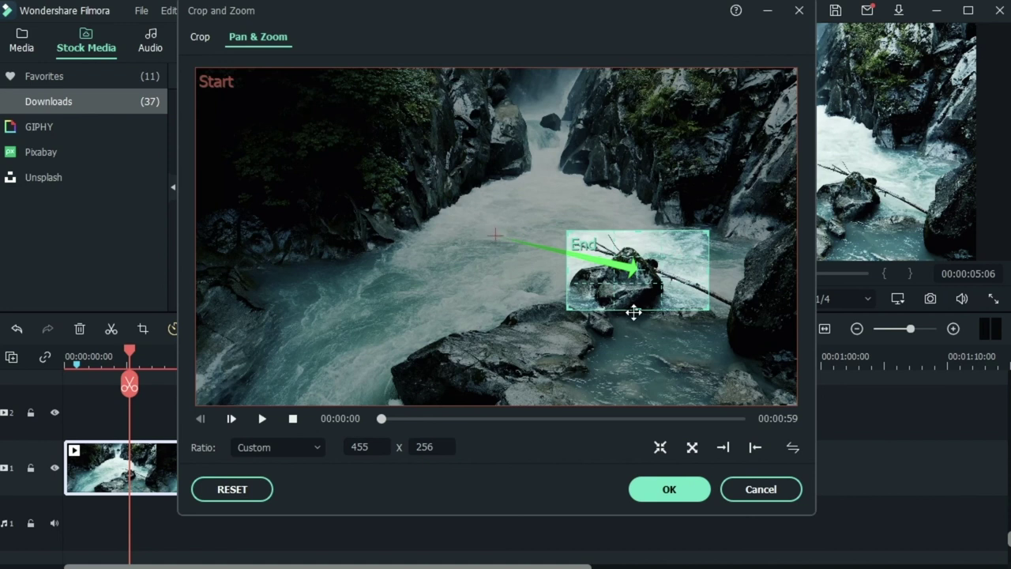
left_click_drag(576, 303, 421, 379)
left_click(276, 447)
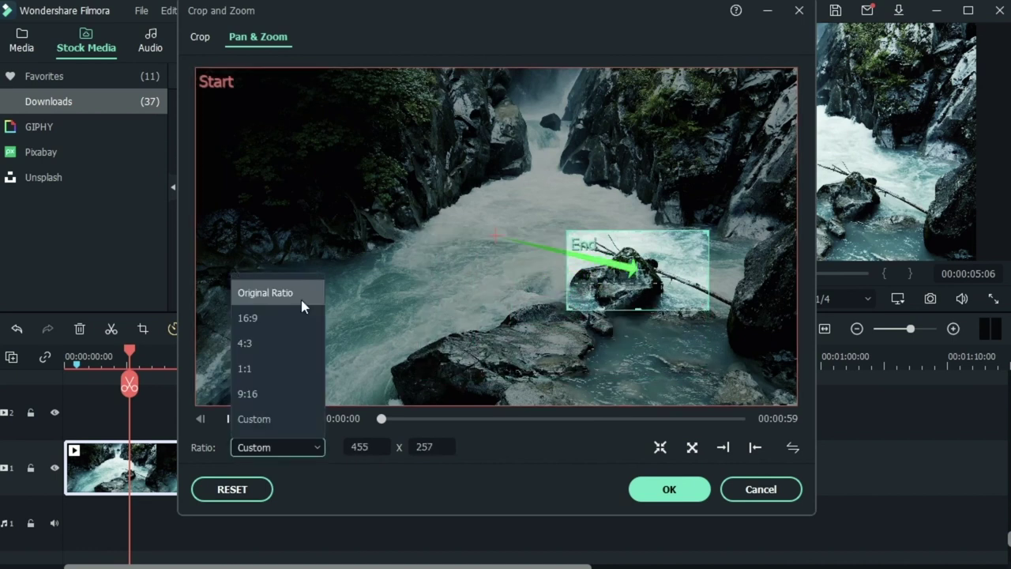
left_click(269, 293)
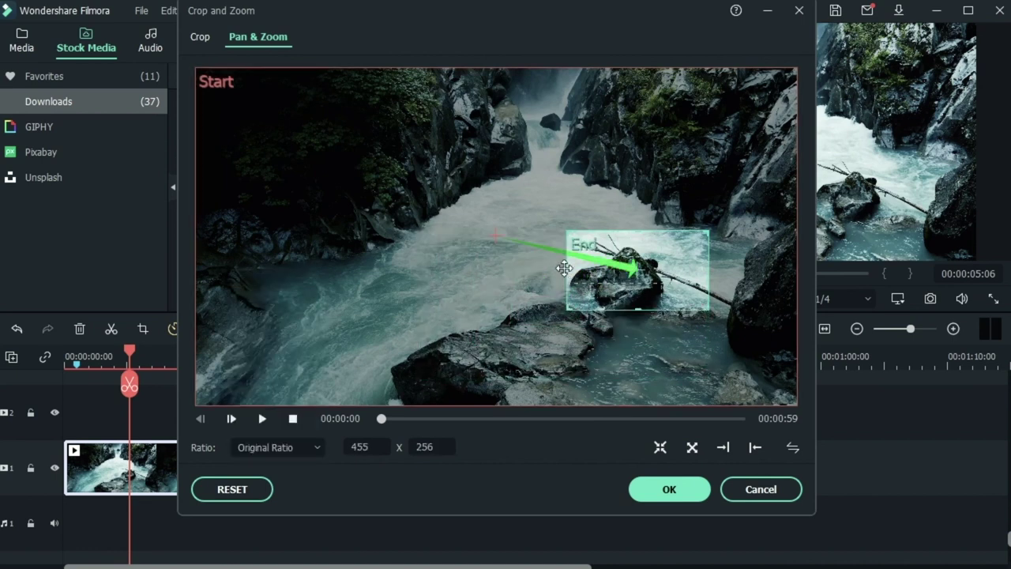
Enlarge the End frame toward the image's upper left to about 1338 x 753 and apply the Pan & Zoom
left_click(564, 267)
left_click(568, 266)
left_click_drag(567, 228, 357, 84)
left_click_drag(582, 228, 590, 227)
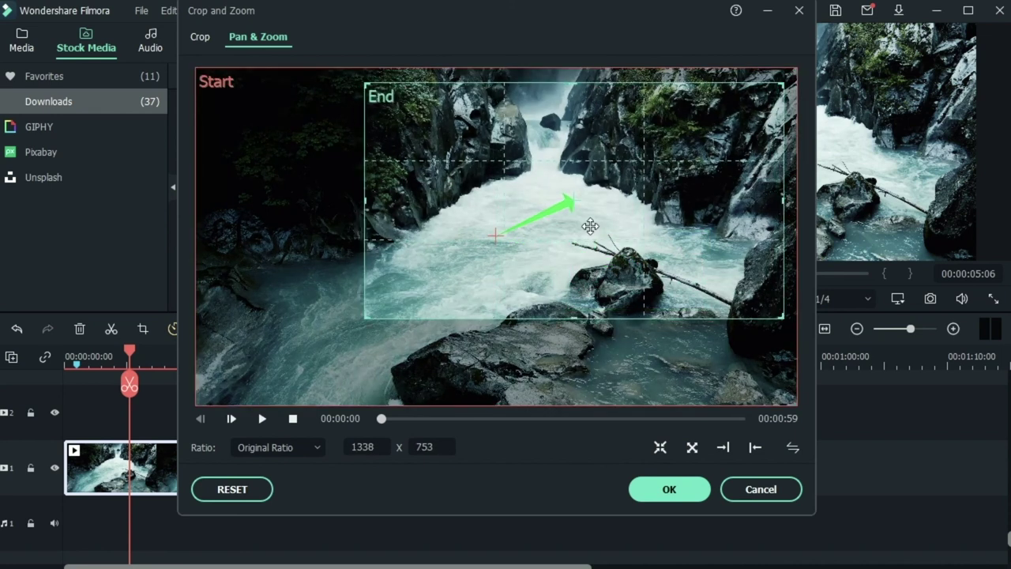
left_click(669, 489)
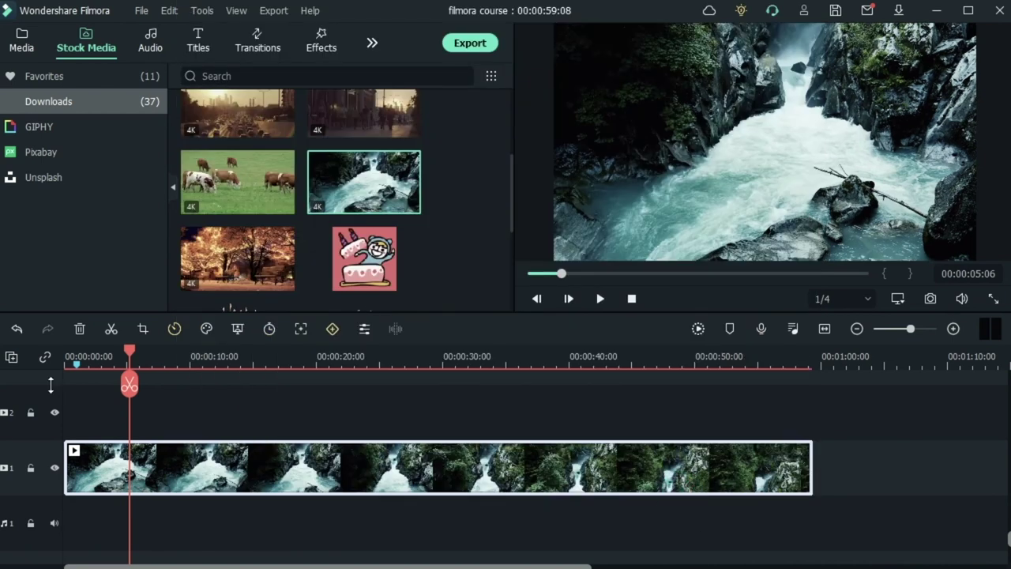
Render the timeline preview, play the river clip from its start, and skip ahead to about 39 seconds
left_click_drag(132, 357, 68, 357)
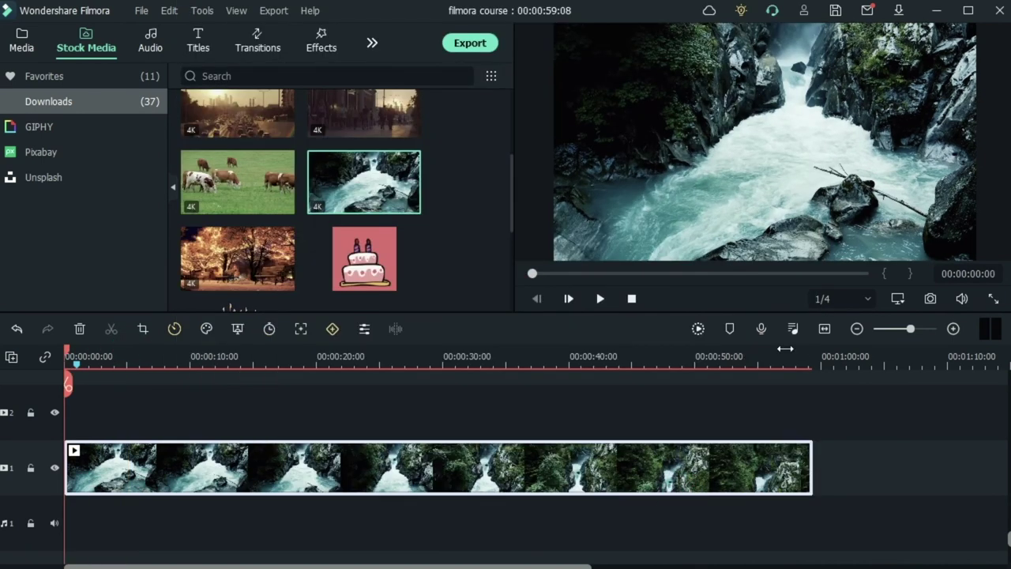
left_click(700, 330)
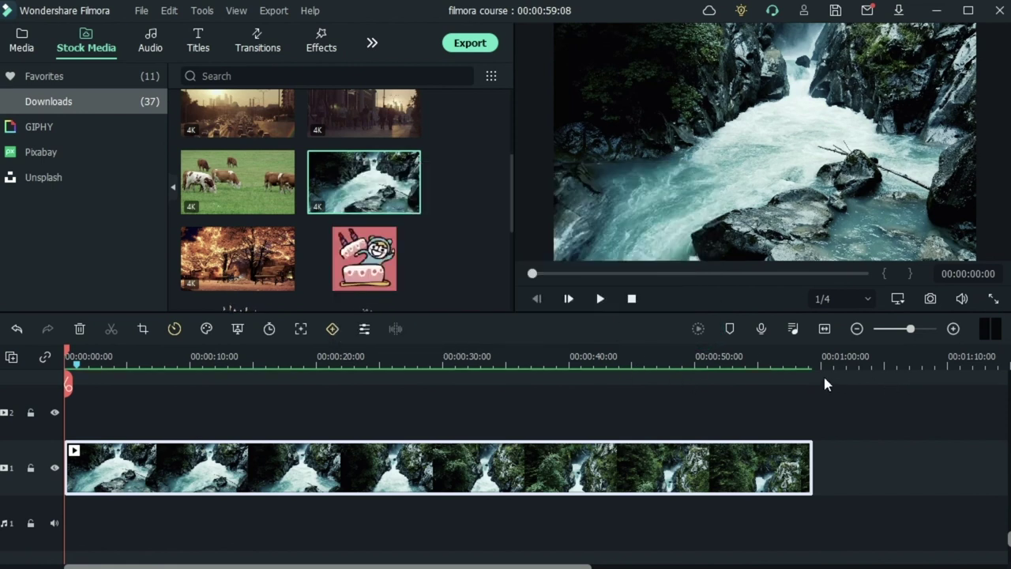
key("space")
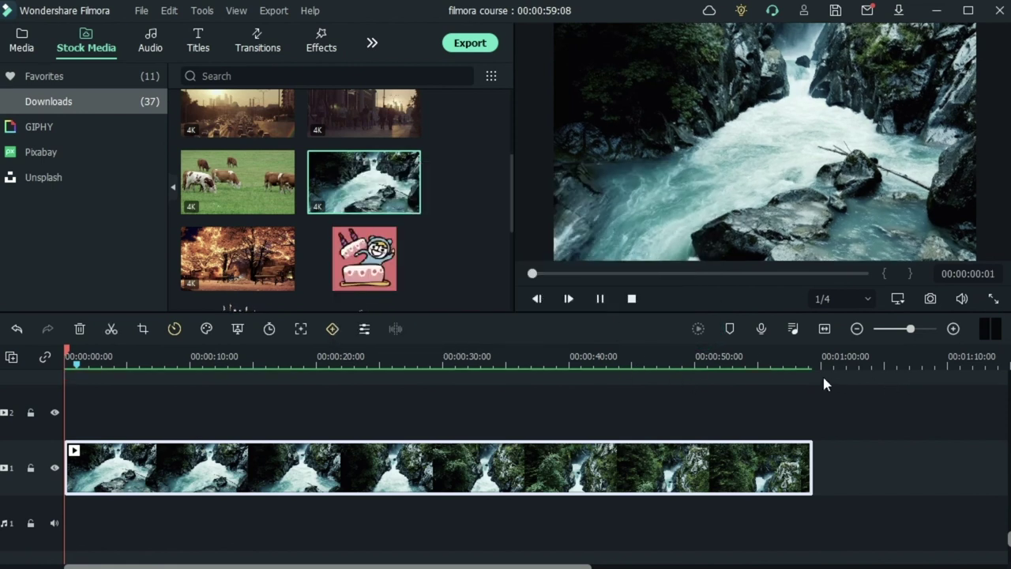
left_click(564, 355)
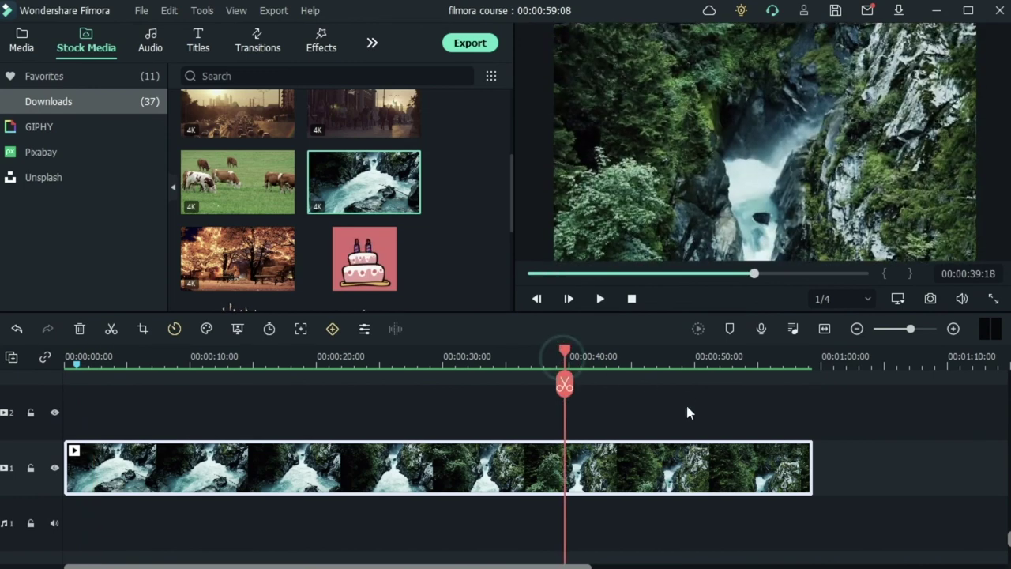
Trim the end of the river clip to 00:00:11:24 and return the playhead to the clip's beginning
left_click_drag(563, 356, 216, 413)
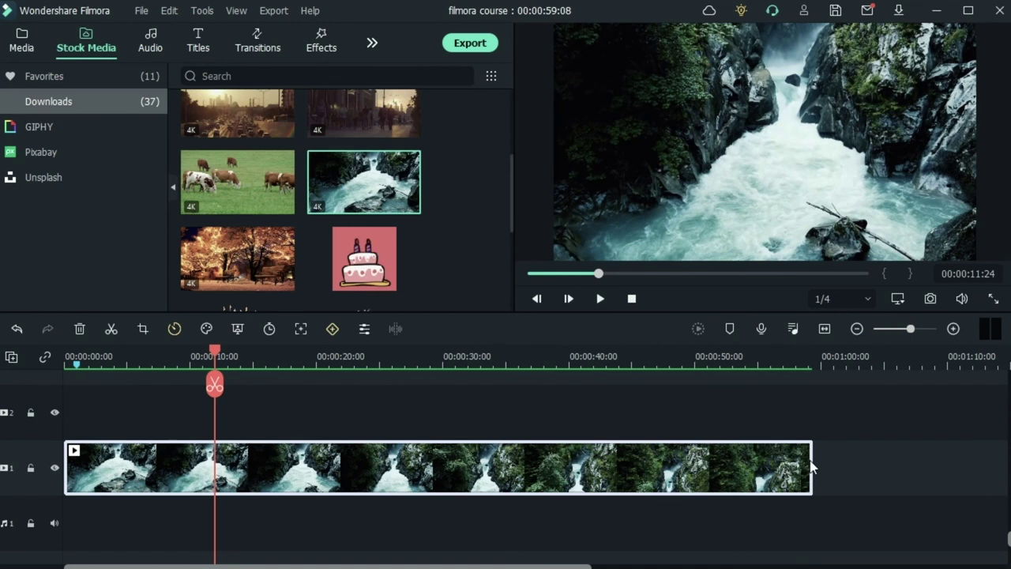
left_click_drag(811, 466, 216, 458)
key("Home")
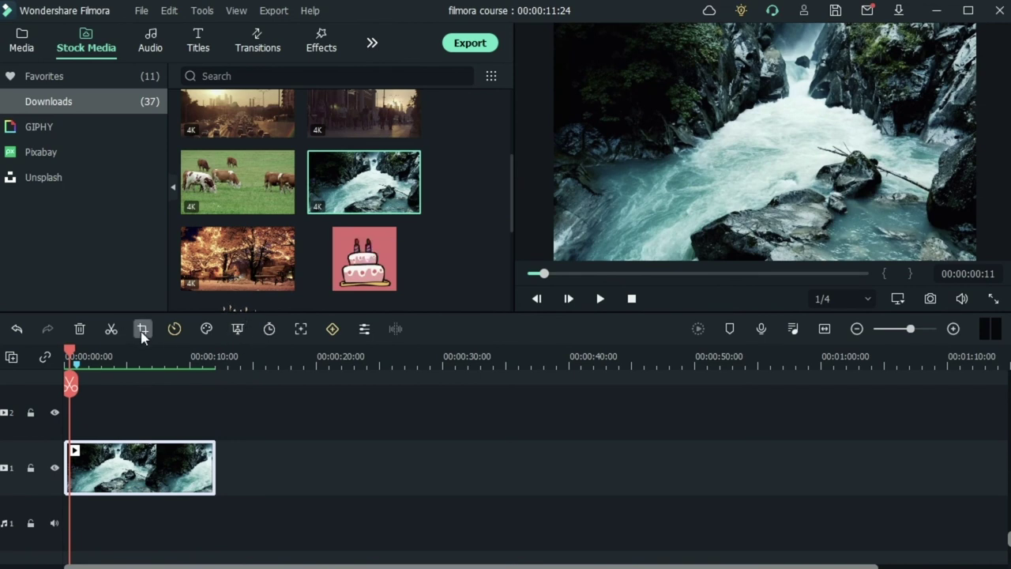
Shrink the Pan & Zoom End frame to about 883 x 497 around the upper-right cliff and apply it
key("alt+c")
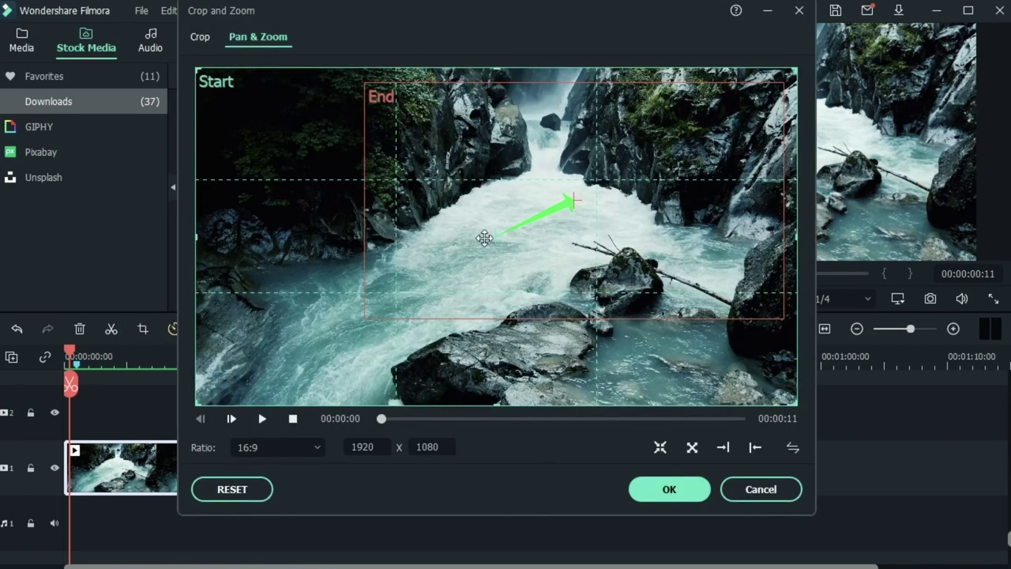
left_click(413, 255)
left_click_drag(368, 312, 506, 242)
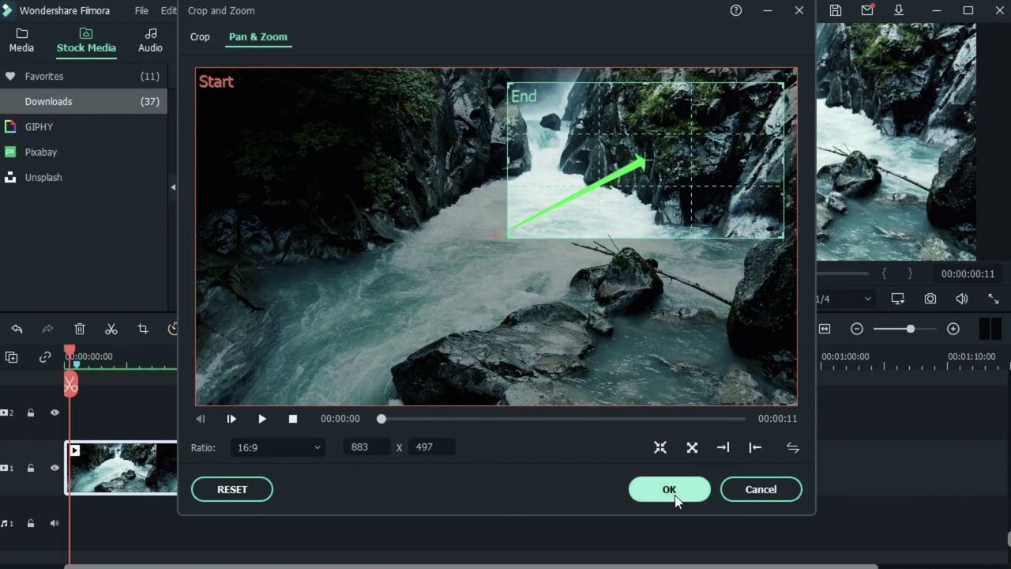
left_click(671, 490)
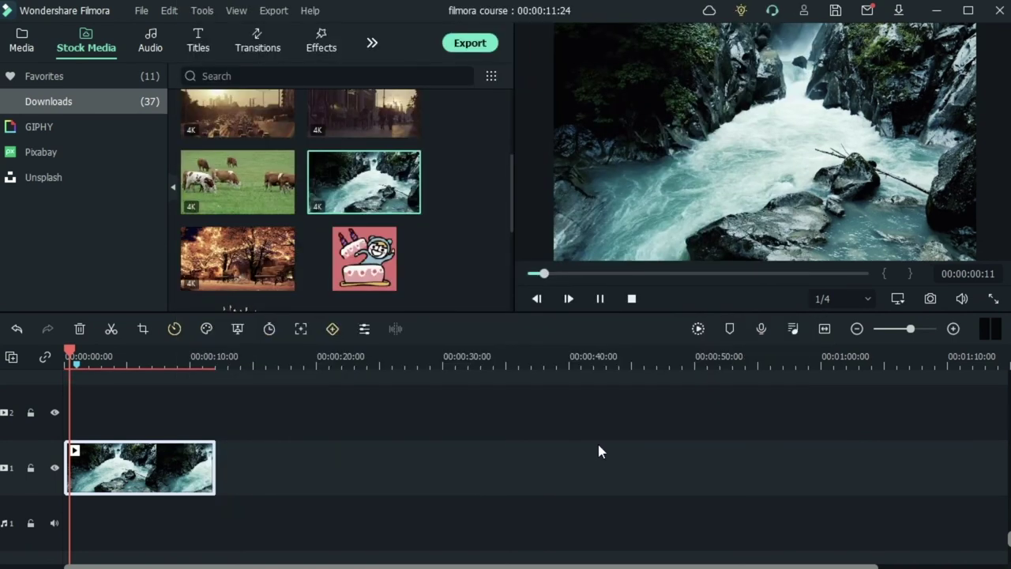
Render and play the trimmed clip to check the zoom, and return the playhead to 00:00:00:00
key("space")
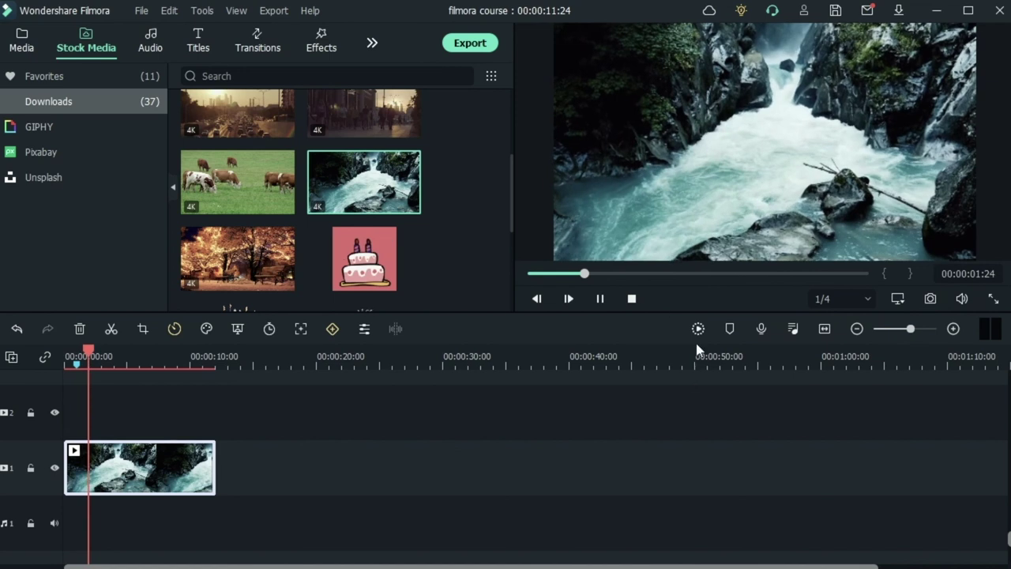
left_click(698, 329)
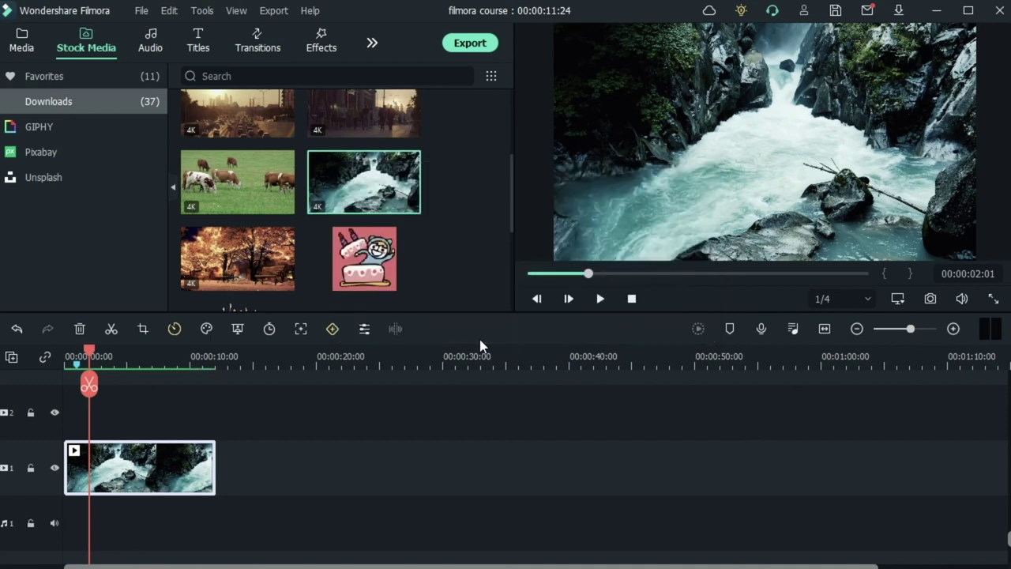
key("space")
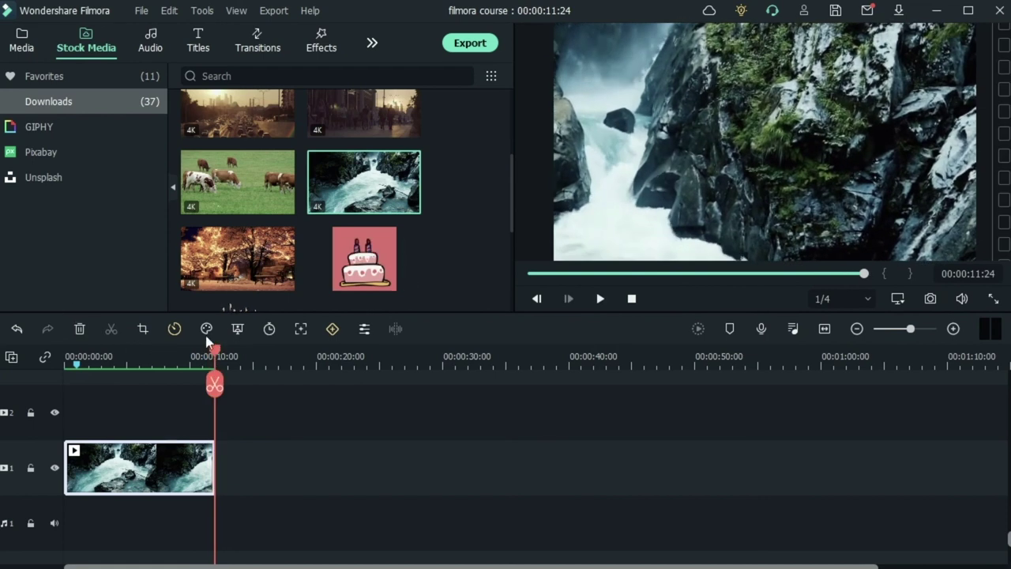
left_click(68, 354)
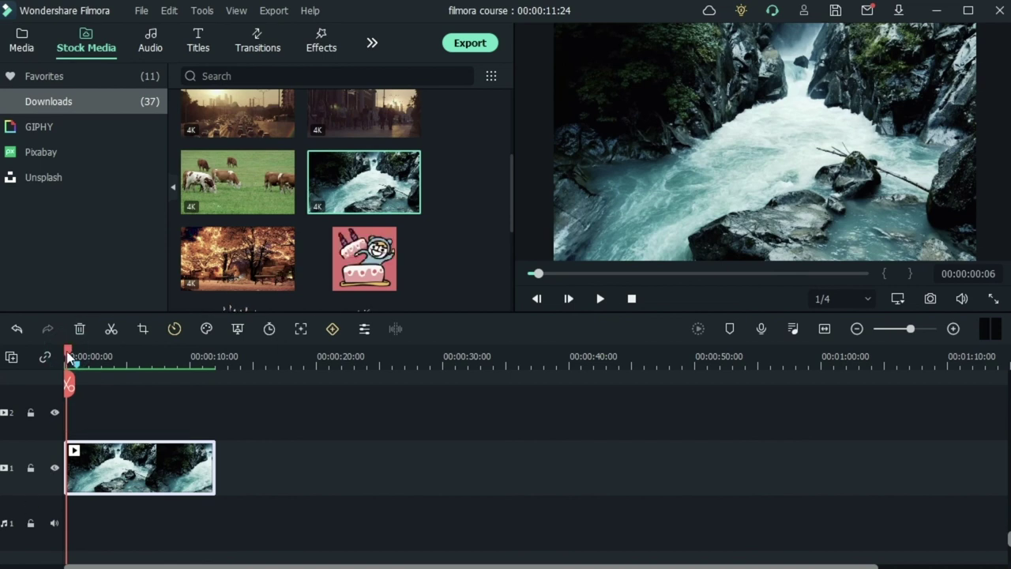
left_click_drag(71, 357, 68, 385)
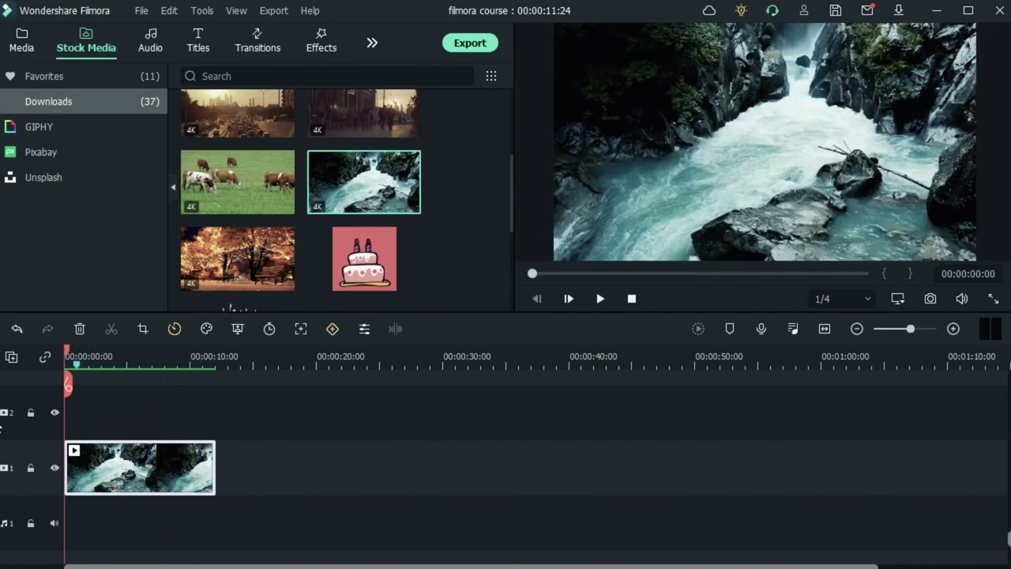
Reopen the clip's Pan & Zoom settings, try the zoom-in preset, switch to the zoom-out preset and preview it
left_click(143, 329)
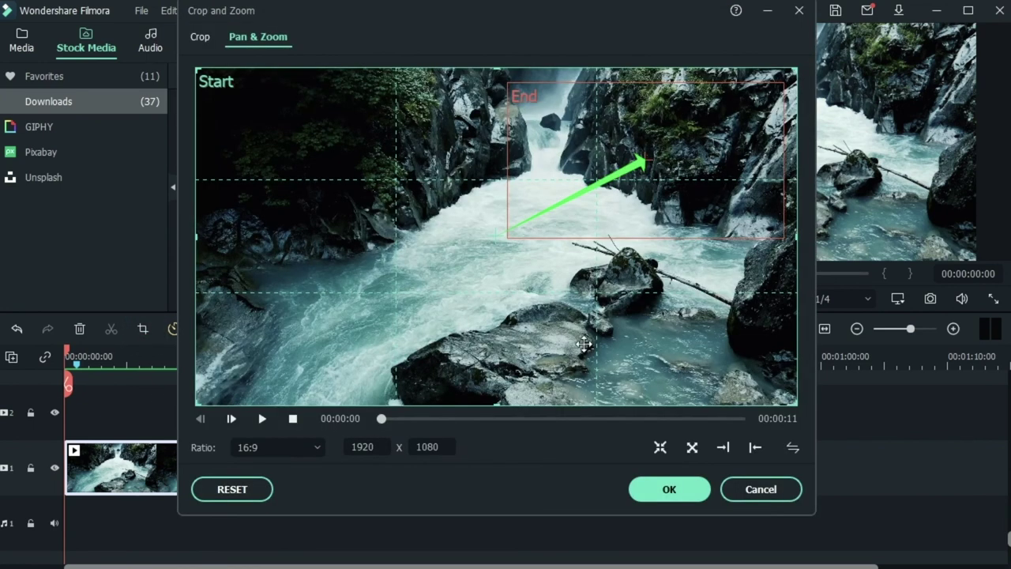
left_click(660, 448)
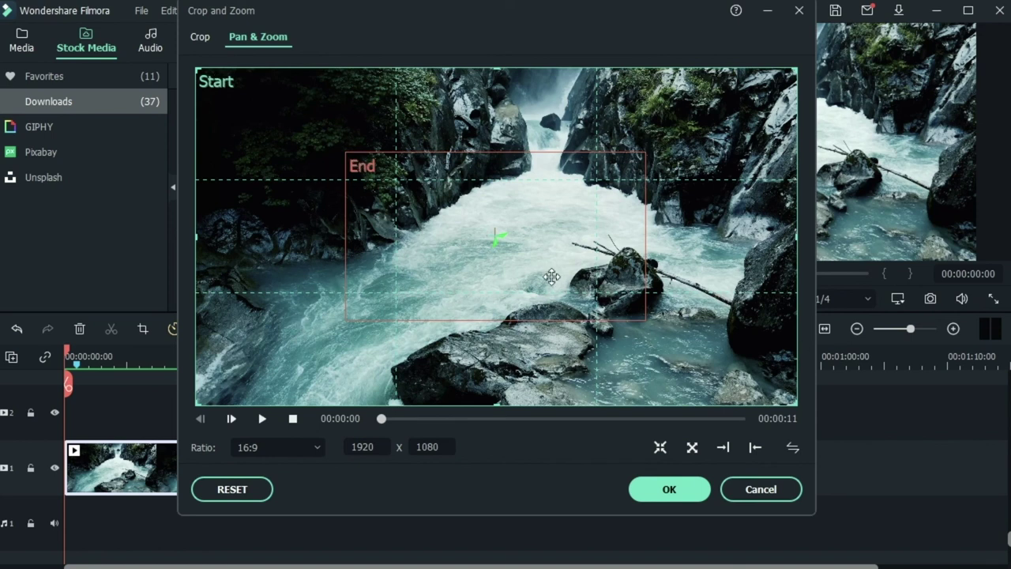
left_click(691, 448)
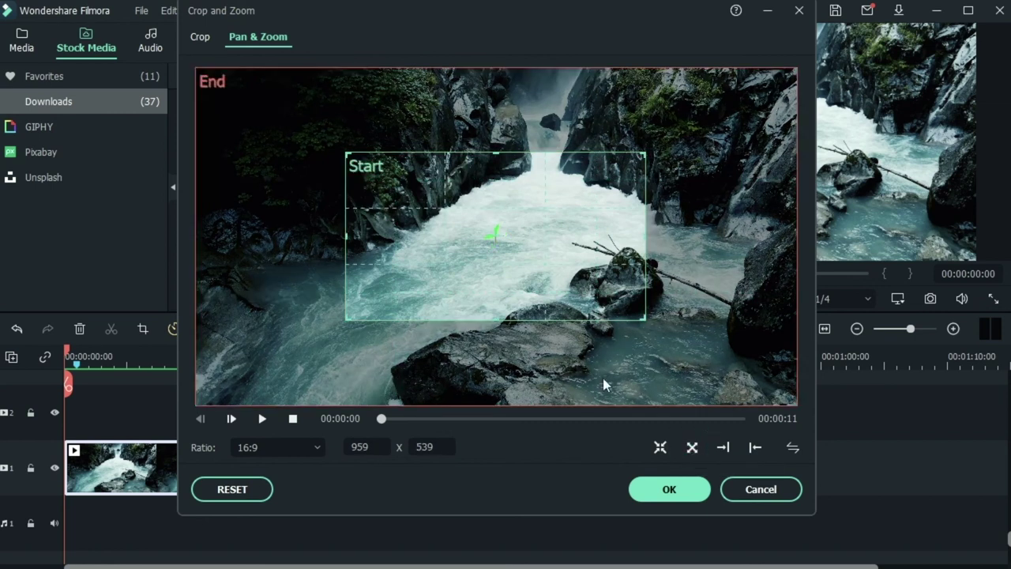
left_click(263, 419)
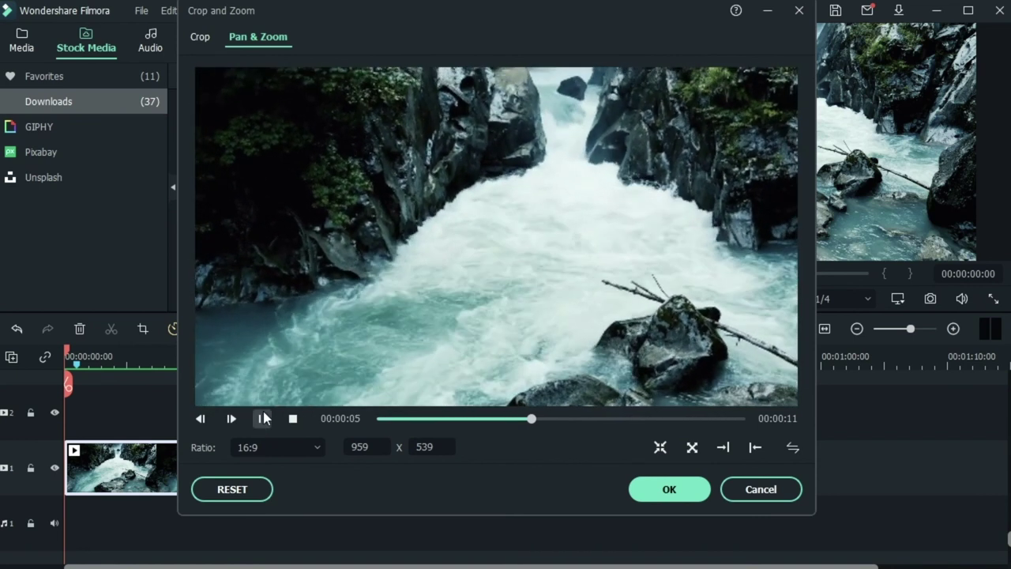
Try the left-to-right and right-to-left pan presets on the river clip, previewing each movement
left_click(723, 447)
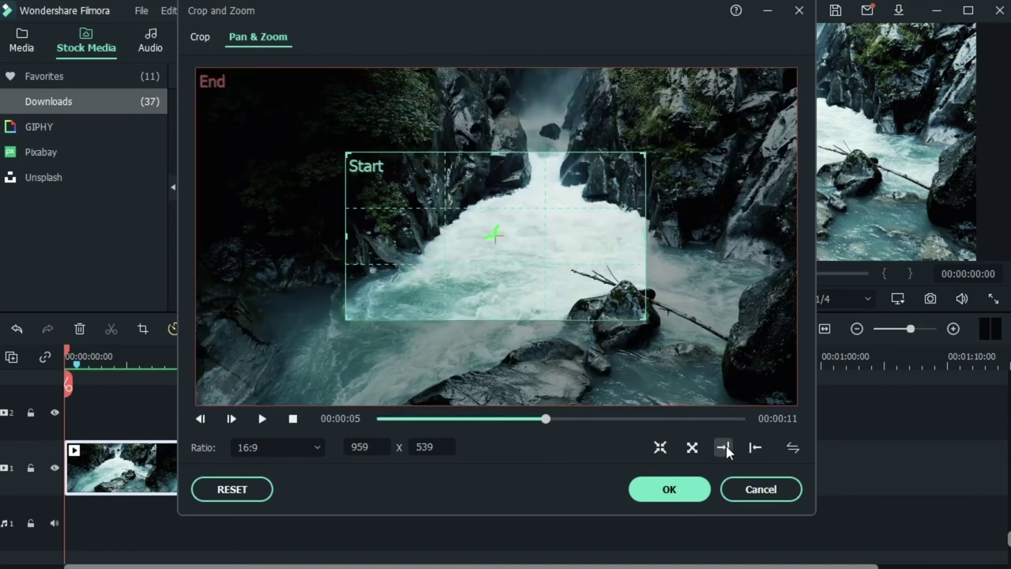
left_click(724, 447)
left_click(262, 419)
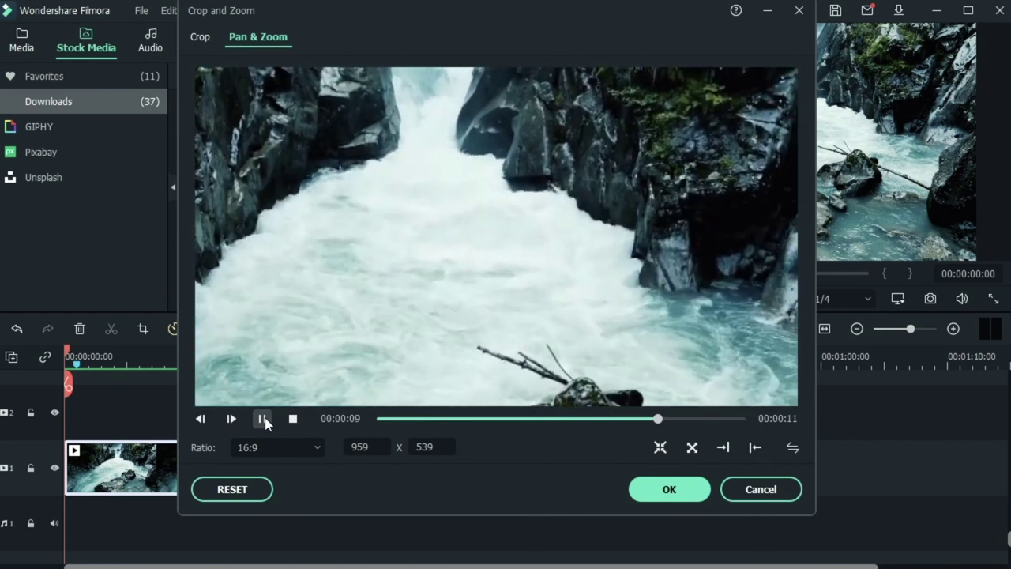
left_click(262, 419)
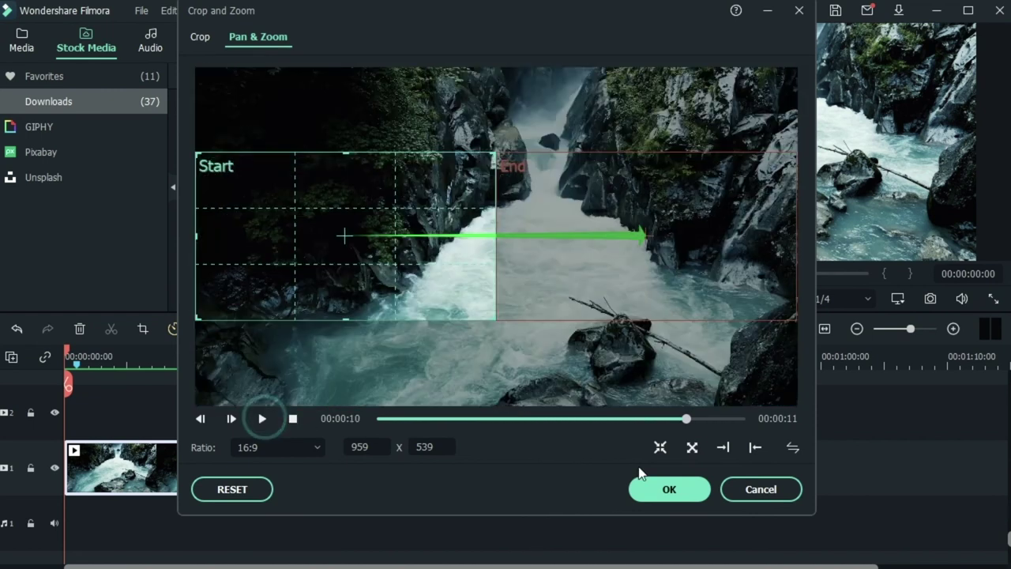
left_click(755, 448)
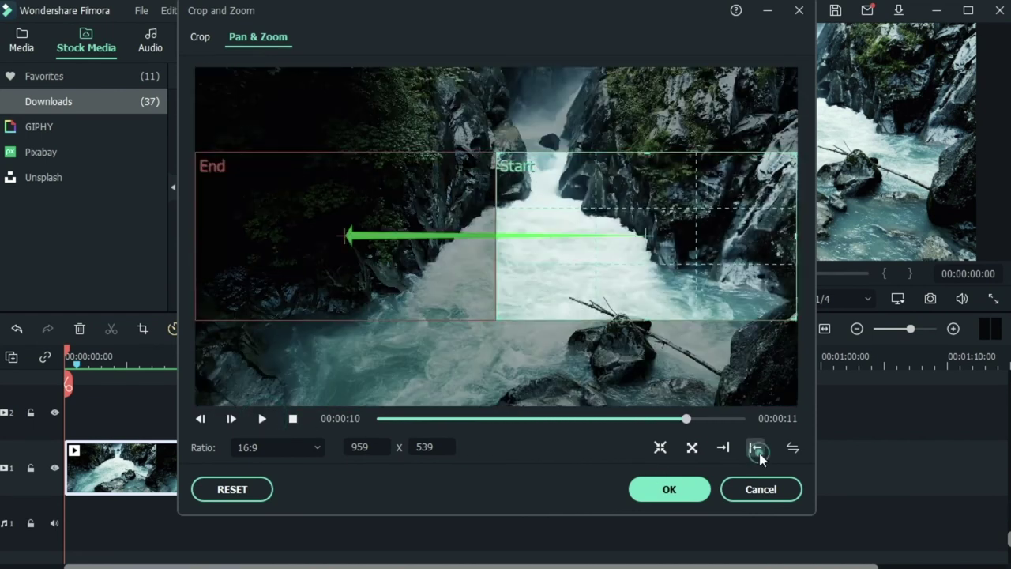
left_click(261, 420)
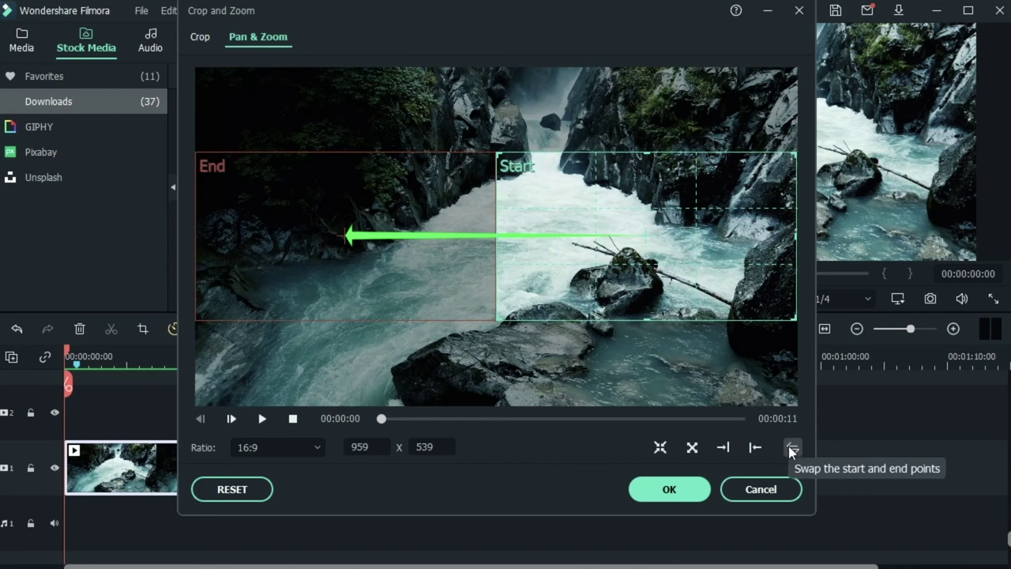
Try the zoom-in preset with the Start frame shrunk to about 924 x 520, and swap the start and end points
left_click(660, 447)
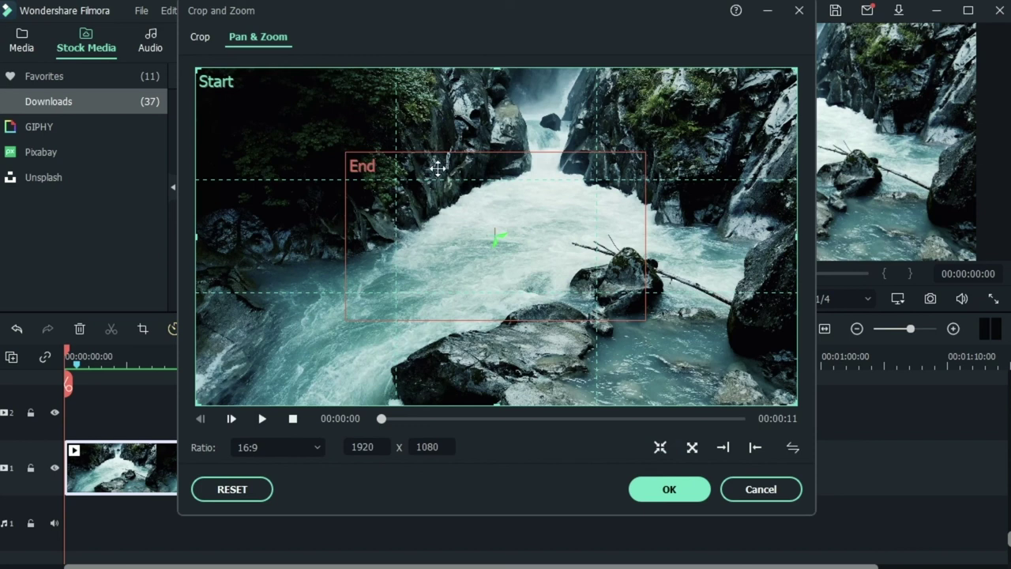
left_click(257, 125)
left_click_drag(796, 404, 484, 229)
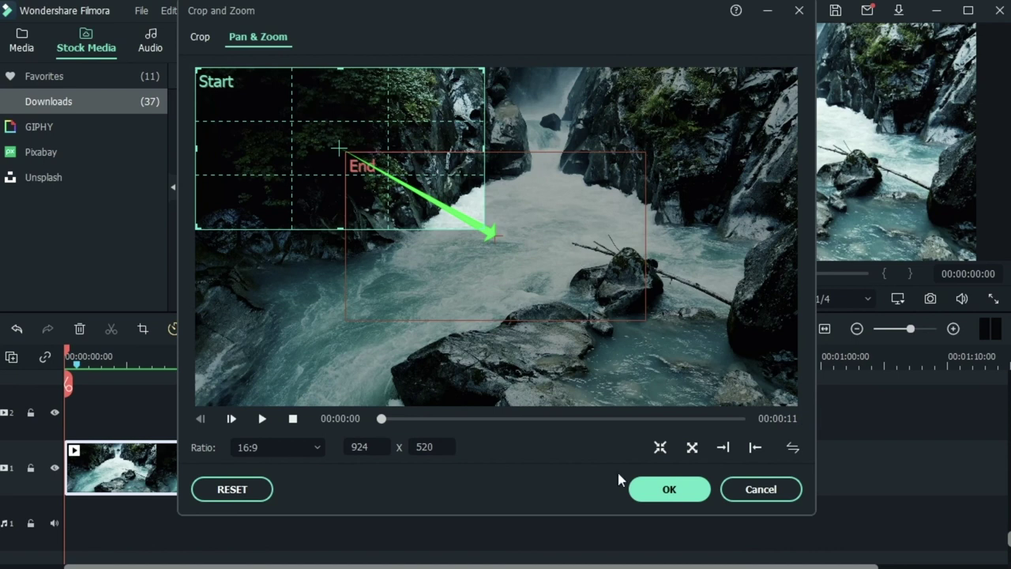
left_click(792, 447)
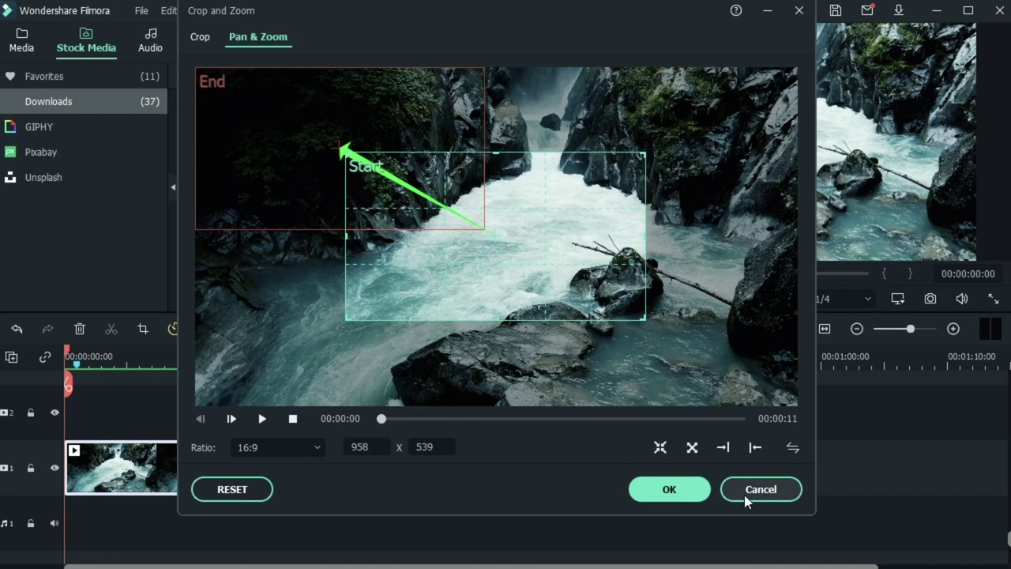
Reset the frames with the zoom-in preset, switch to zoom-out, and enlarge the Start frame to about 1643 x 924
left_click(660, 447)
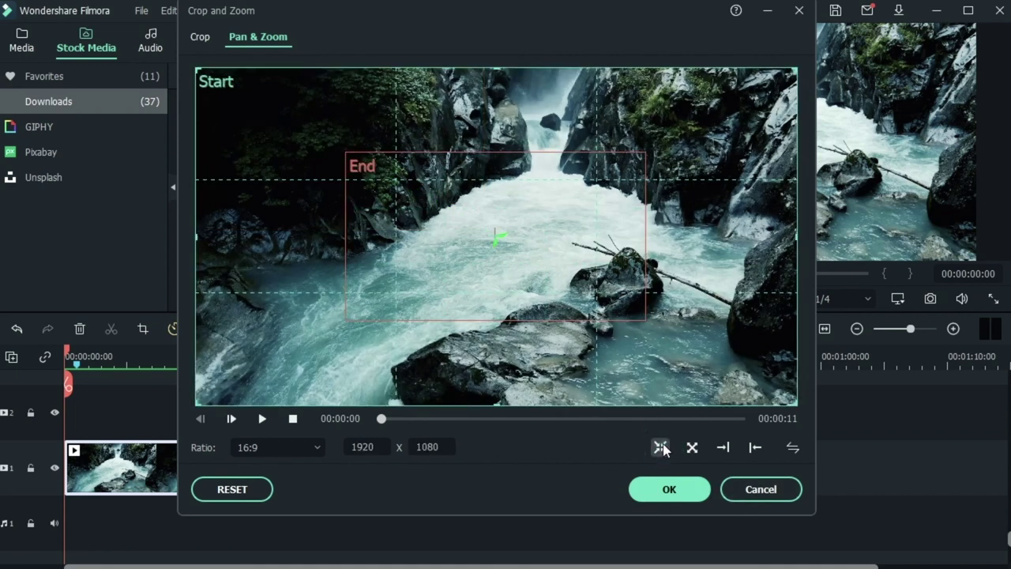
left_click(692, 447)
left_click_drag(649, 319, 748, 378)
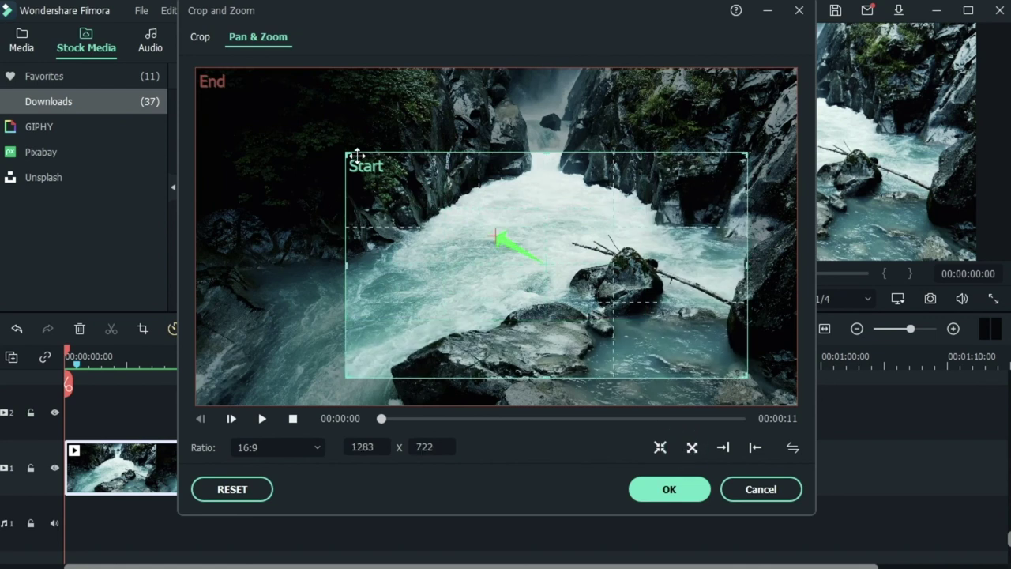
left_click_drag(345, 150, 234, 90)
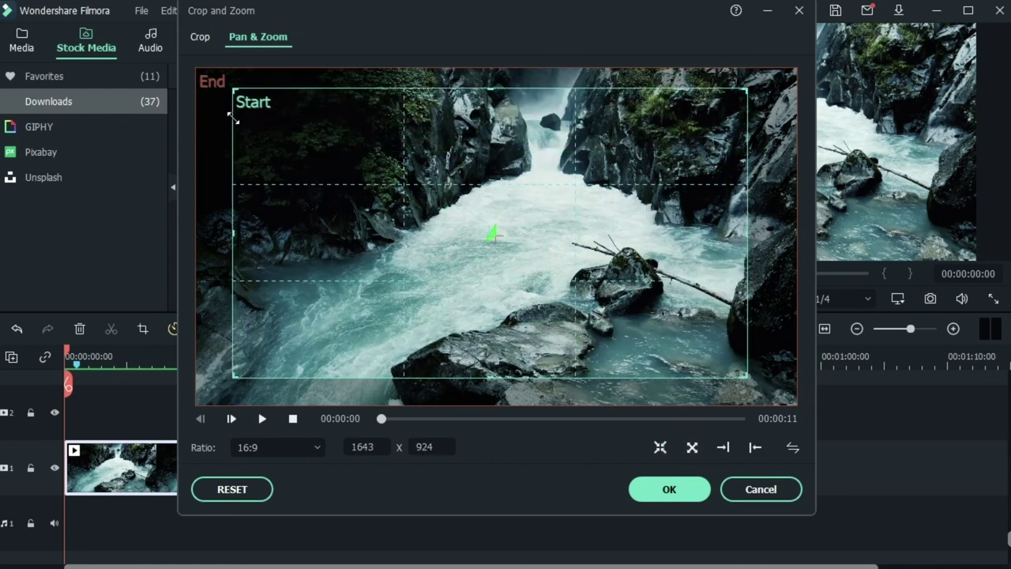
Reposition the Start frame slightly within the End frame, apply the Pan & Zoom settings, and preview the river clip from its beginning
left_click_drag(545, 243, 523, 259)
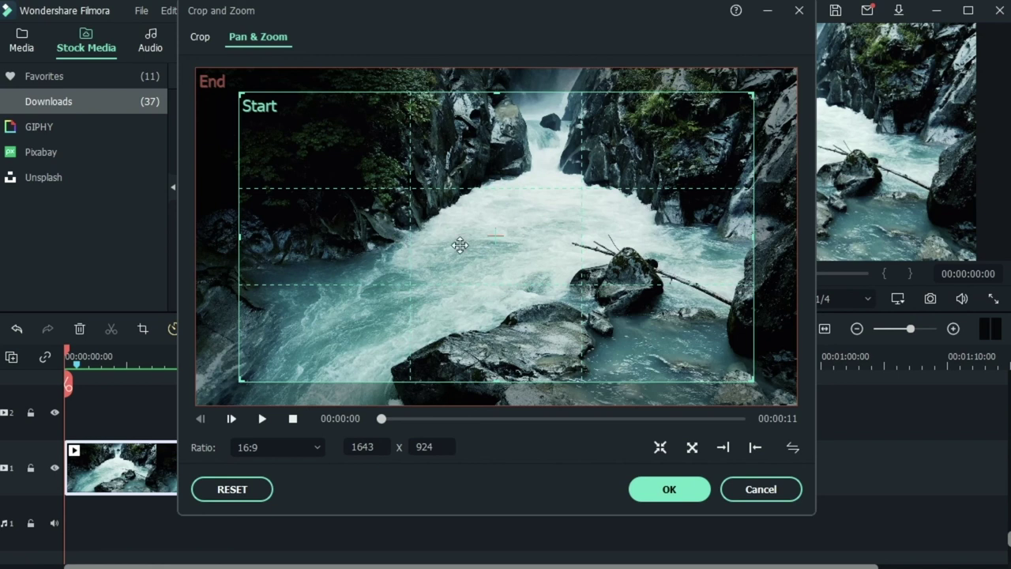
left_click(669, 500)
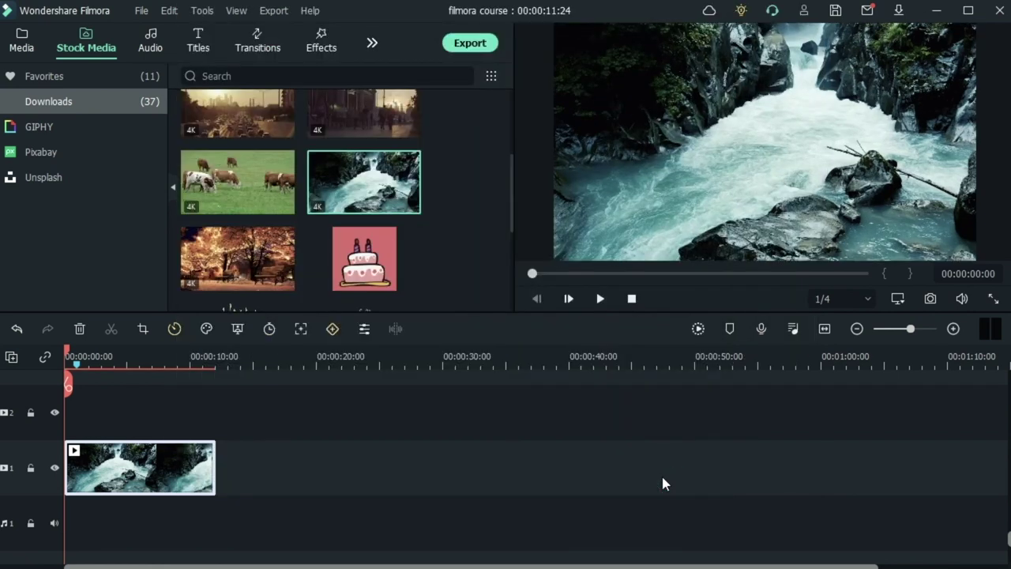
key("space")
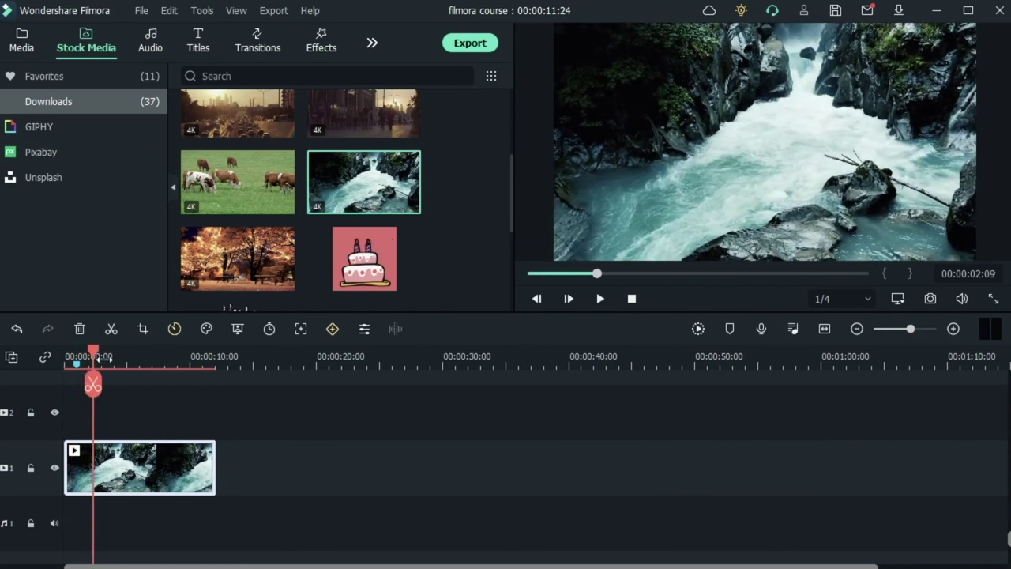
left_click_drag(175, 360, 68, 384)
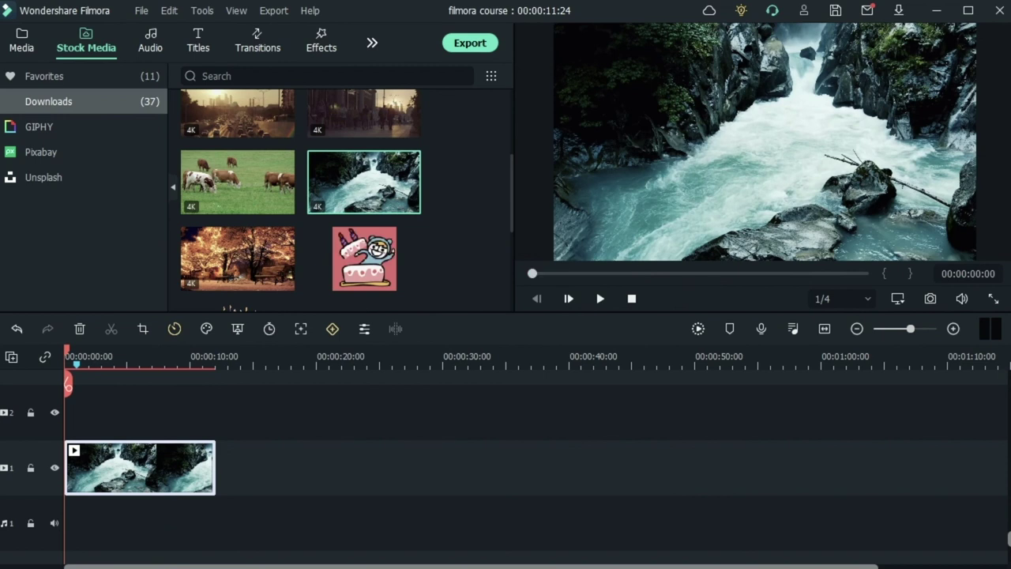
Search the effects for "cinematic", apply Cinematic Title Pack Overlay 02 to the river clip on a trial basis, and preview it
mouse_move(283, 119)
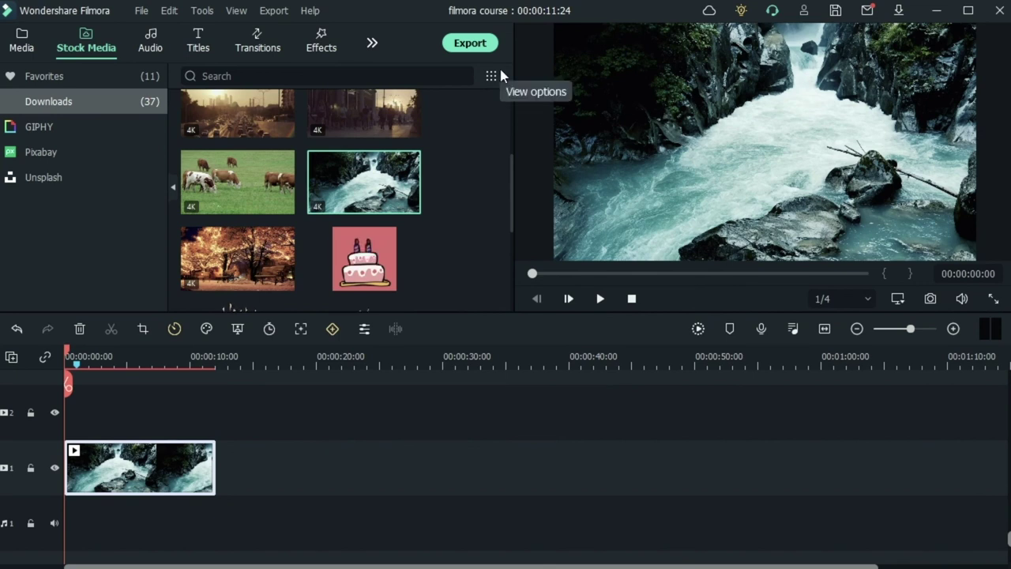
left_click(312, 49)
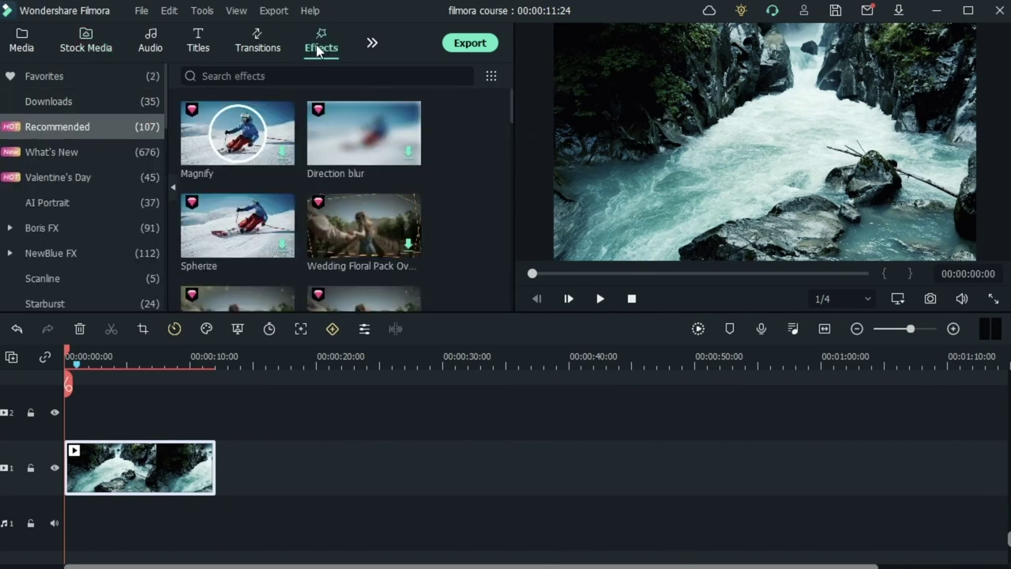
left_click(324, 77)
type("cinemay")
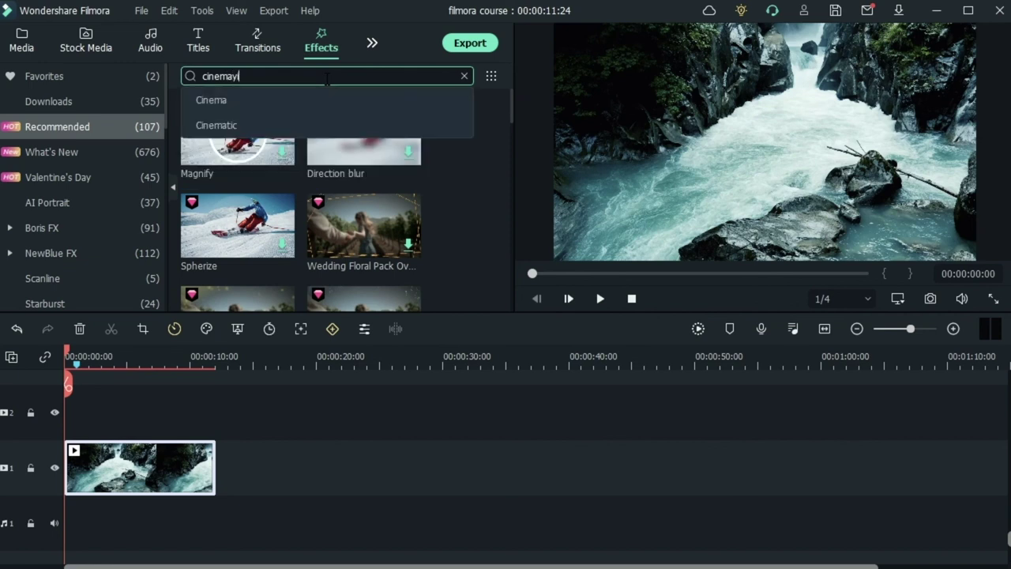
left_click(229, 124)
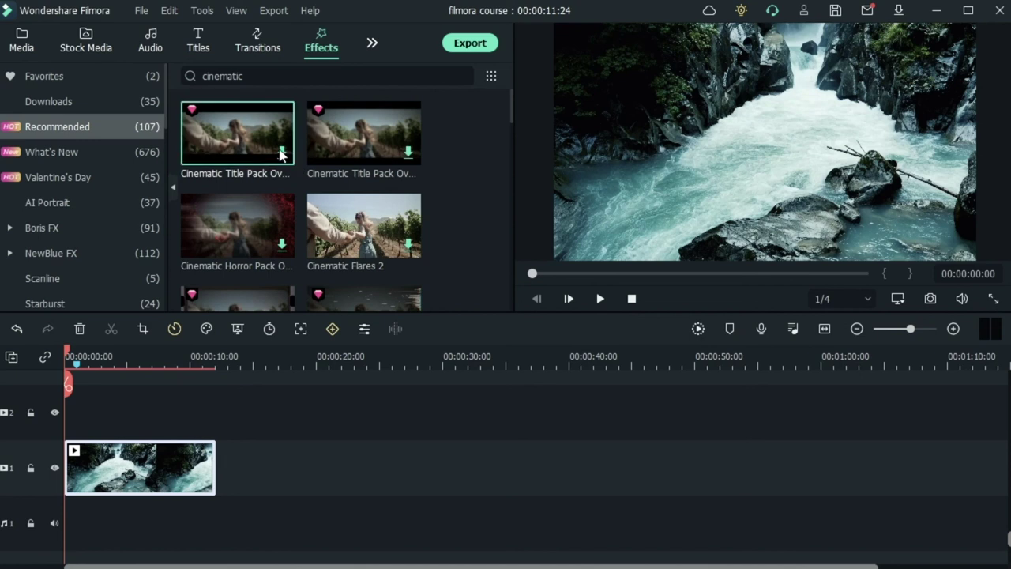
left_click(281, 151)
left_click_drag(257, 138, 71, 462)
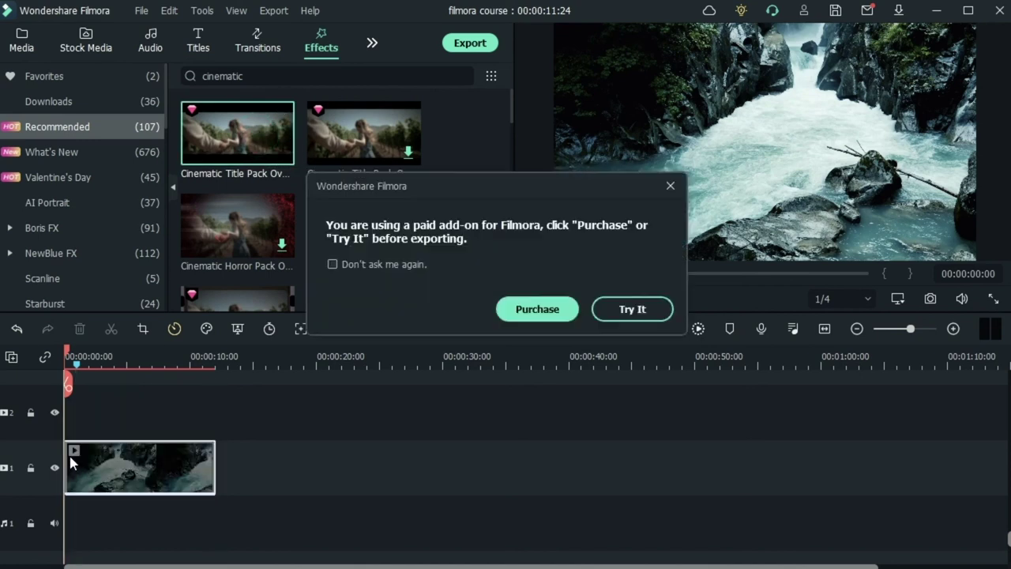
left_click(652, 307)
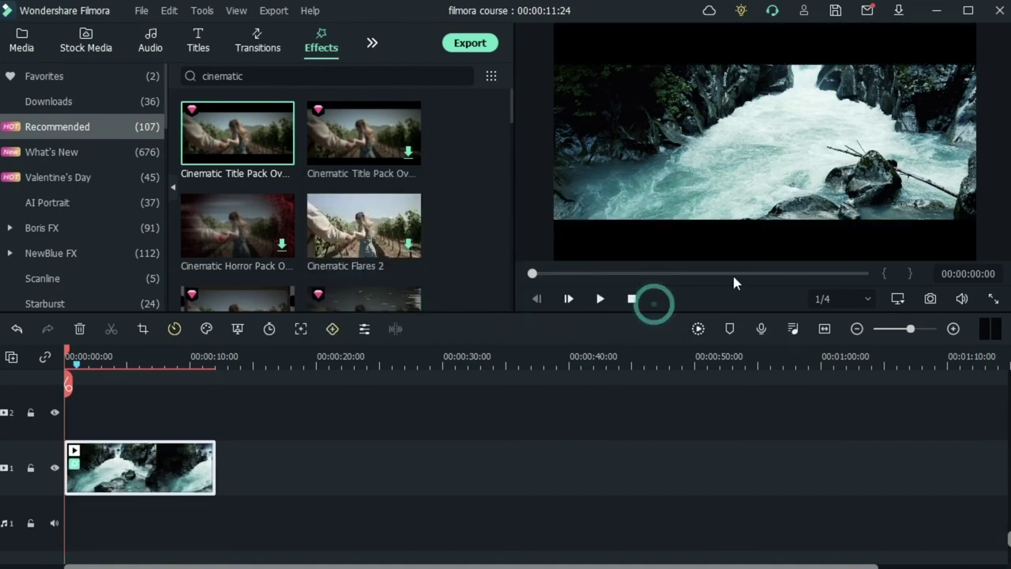
key("space")
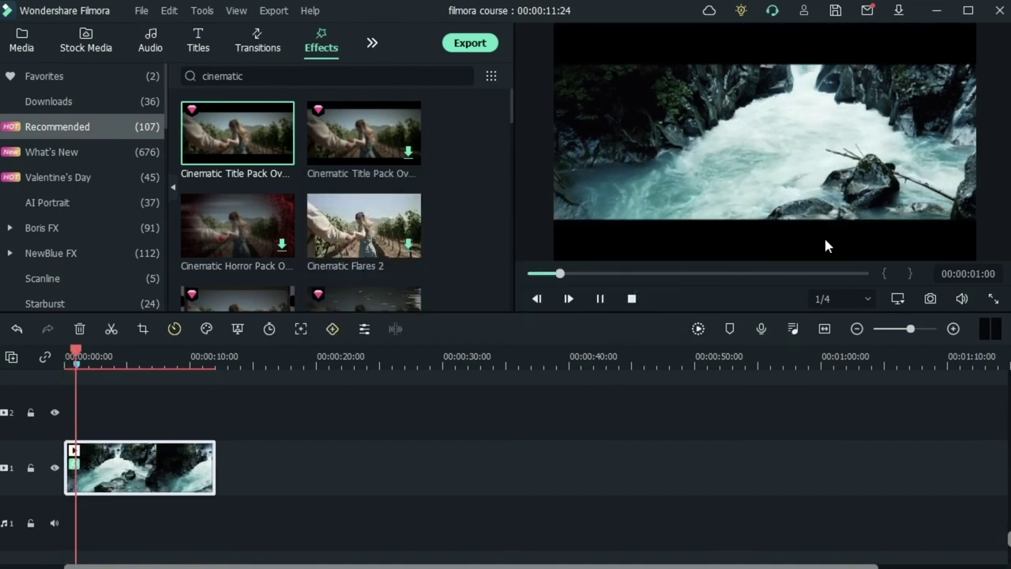
Open the river clip's effect settings, try lower opacity values for the cinematic overlay, and return it to full opacity
double_click(160, 464)
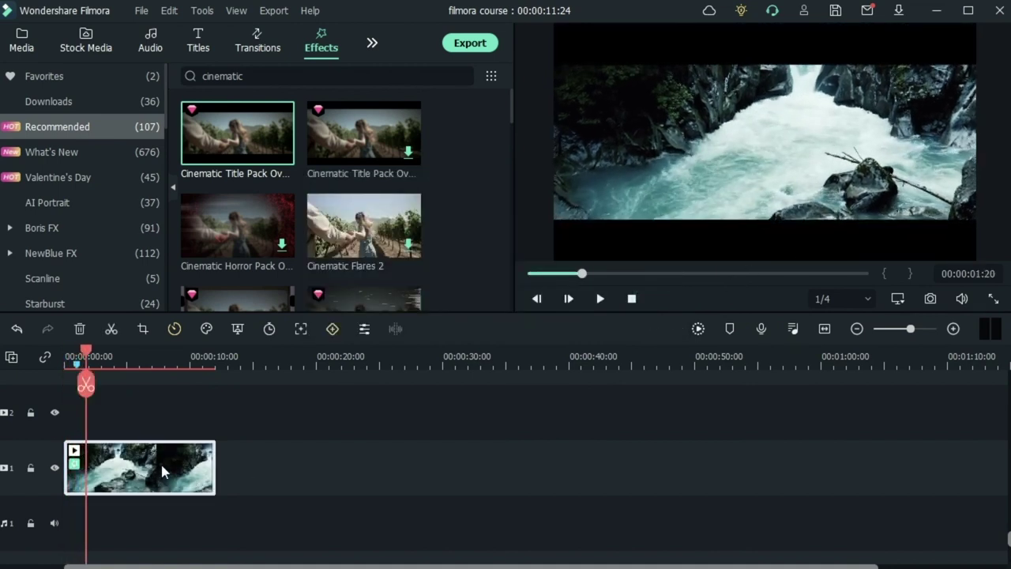
left_click(57, 73)
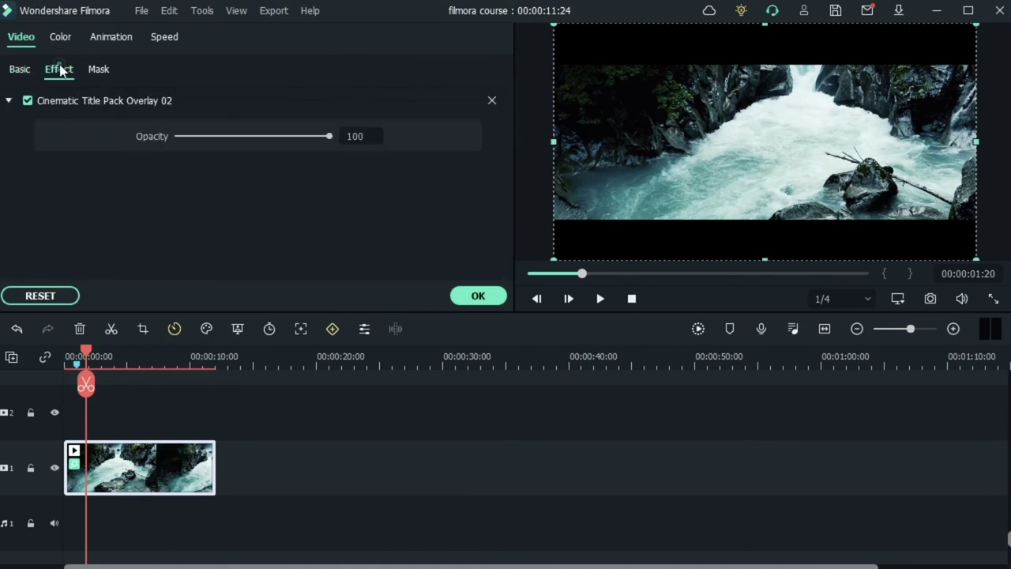
left_click_drag(327, 135, 309, 136)
left_click_drag(253, 150, 447, 163)
left_click(476, 294)
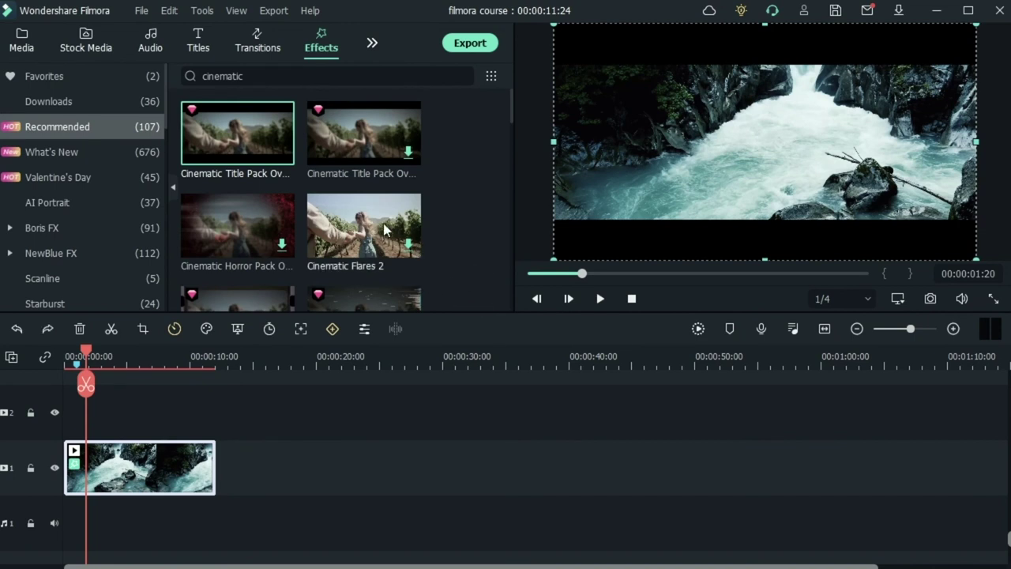
Browse the effect categories and their overlays, and play the river clip with the cinematic overlay applied
scroll(384, 229, "down", 1)
scroll(11, 226, "down", 5)
left_click(32, 226)
scroll(68, 226, "down", 5)
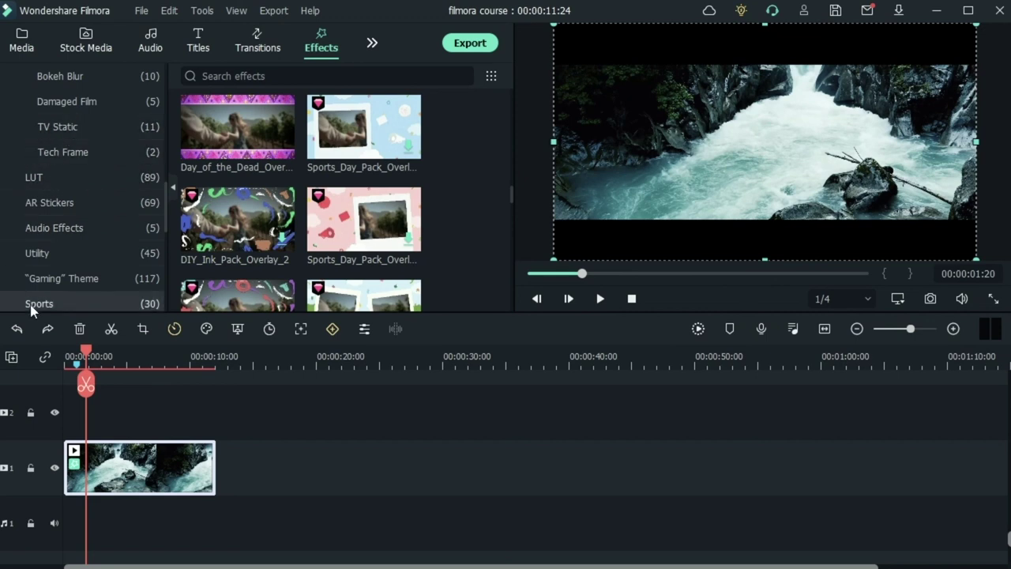
scroll(63, 293, "down", 5)
left_click(45, 253)
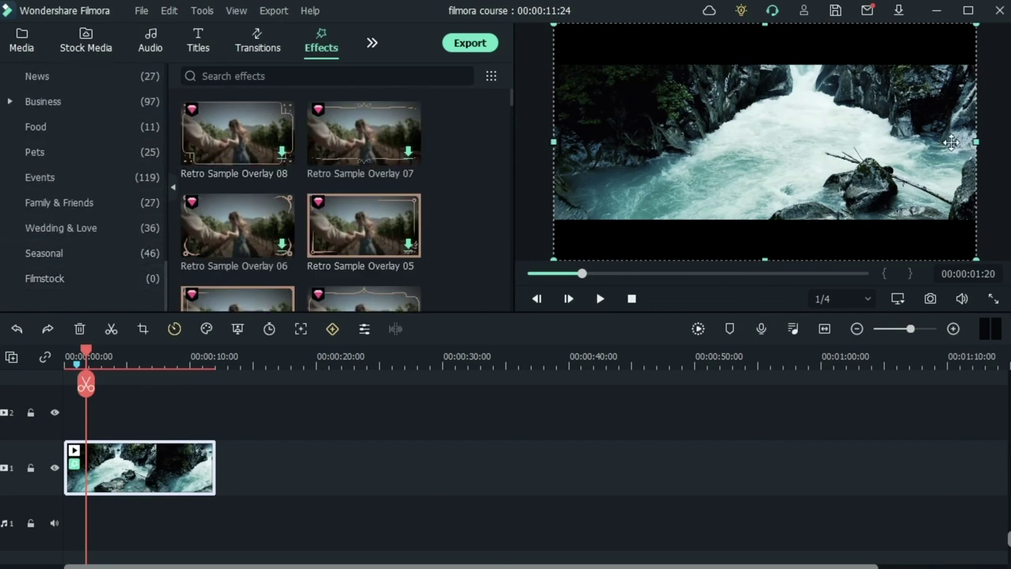
key("space")
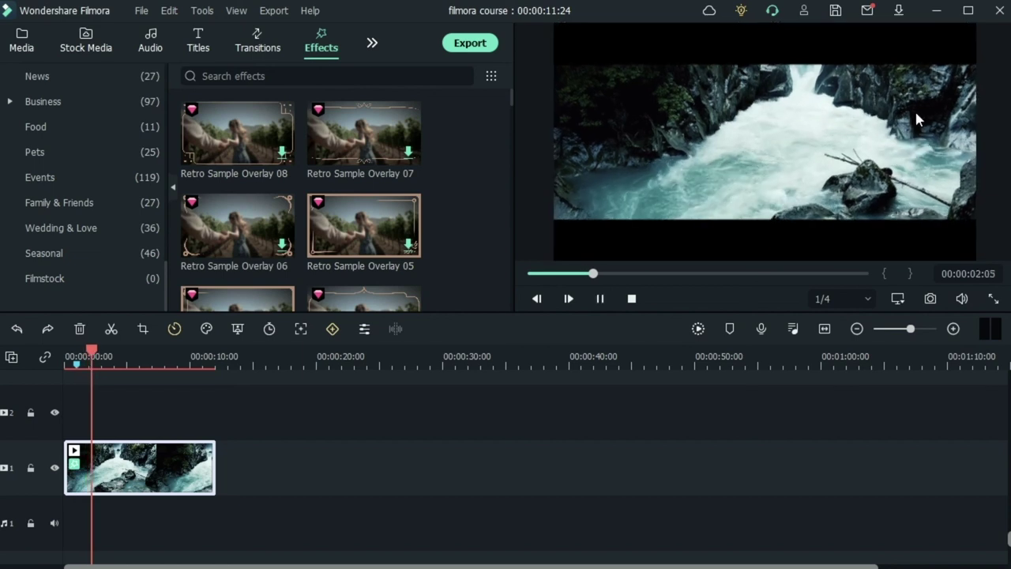
key("space")
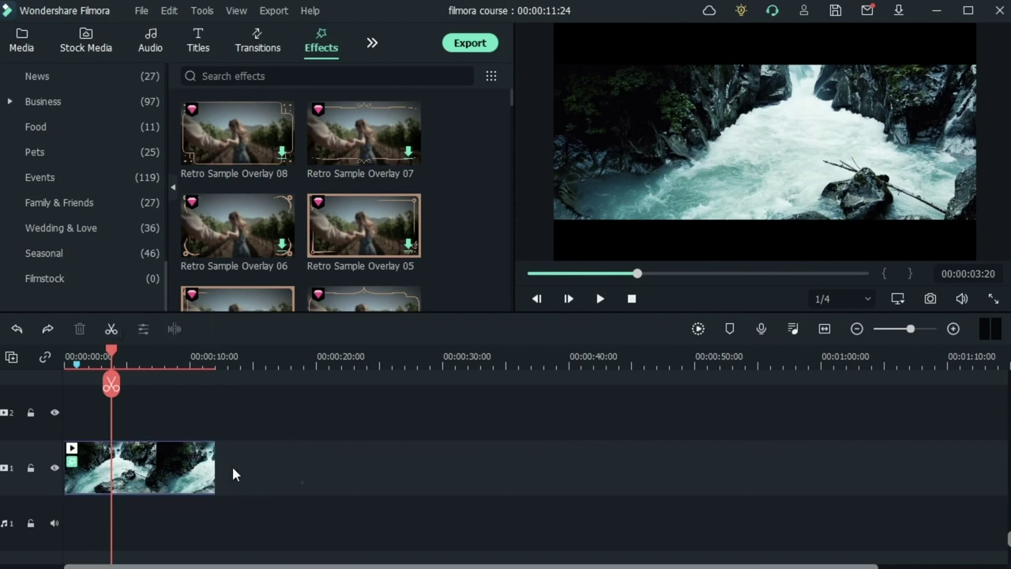
Replace the edited river clip with a fresh copy from the stock downloads at 1920x1080, trimmed to about 15 seconds
left_click(80, 329)
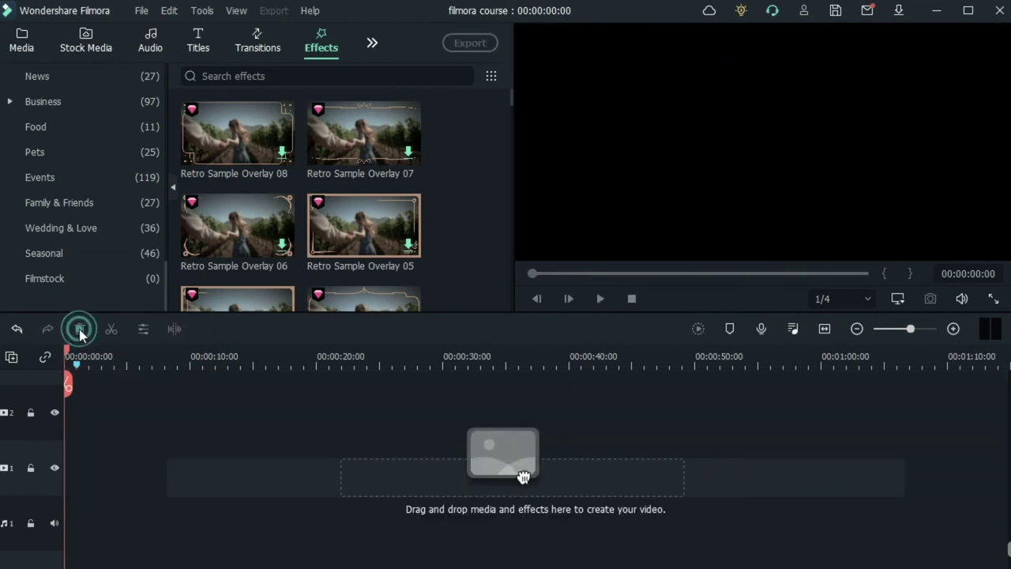
left_click(19, 37)
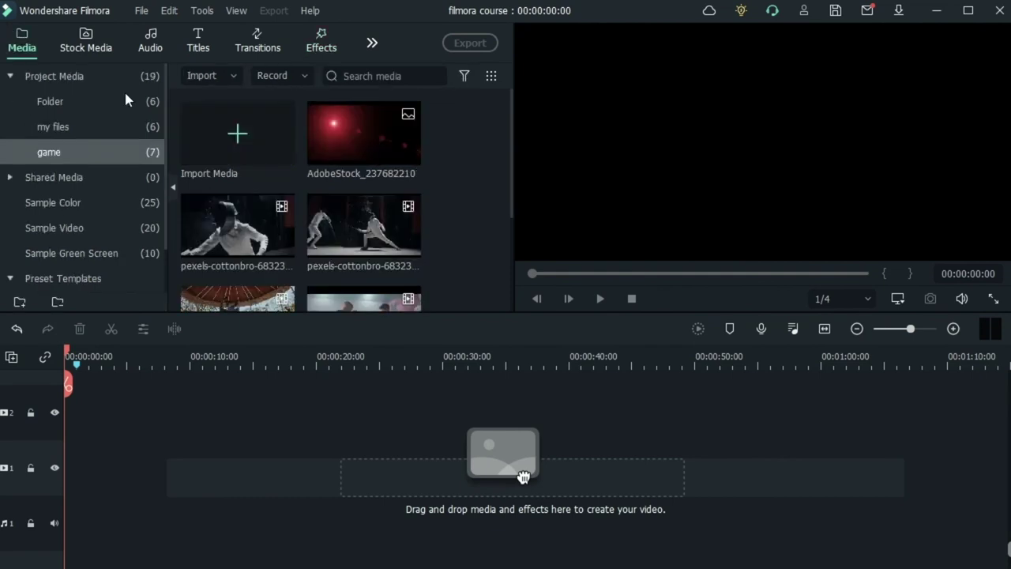
left_click(101, 44)
left_click_drag(315, 170, 29, 495)
left_click(389, 252)
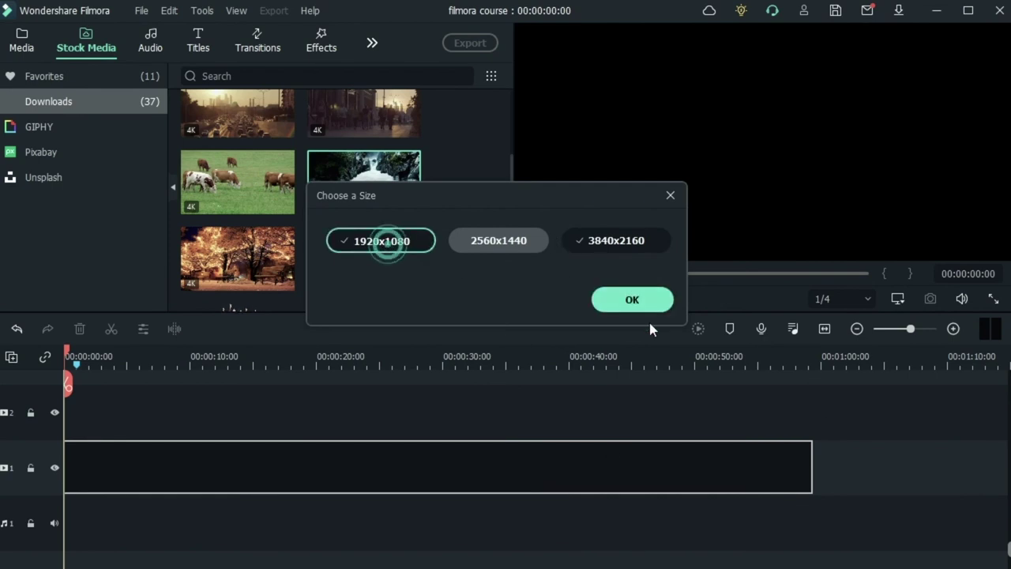
left_click(632, 299)
left_click_drag(784, 483, 262, 474)
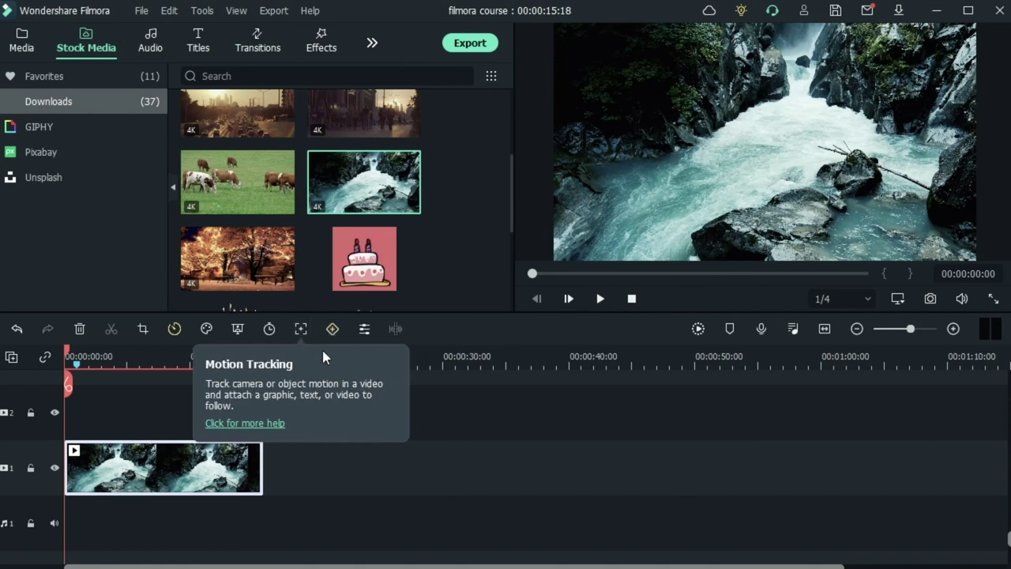
Check the river clip's editing properties, and insert the black-and-white suit photo from Unsplash at the timeline's start
left_click(361, 330)
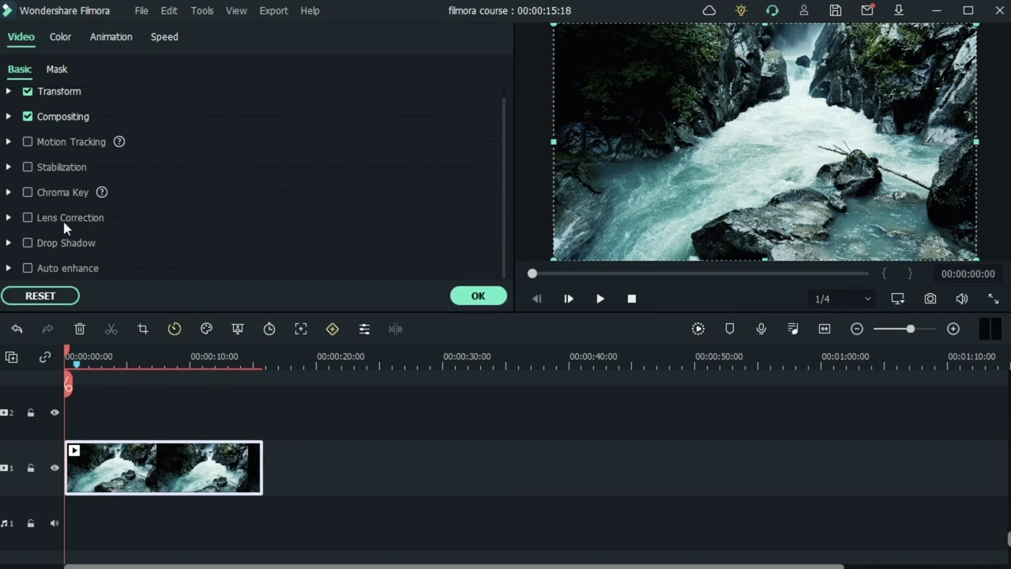
left_click(478, 304)
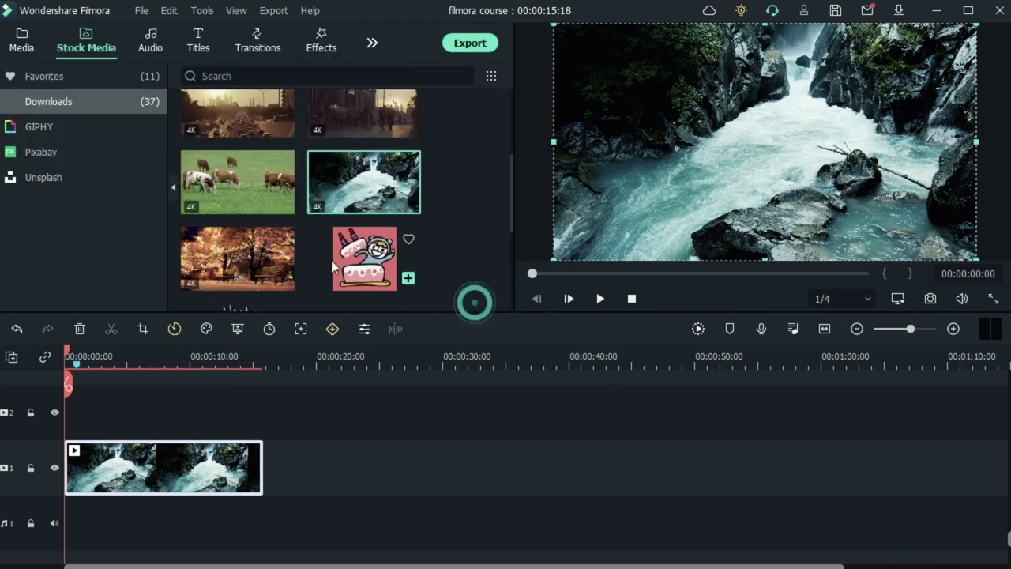
left_click(99, 174)
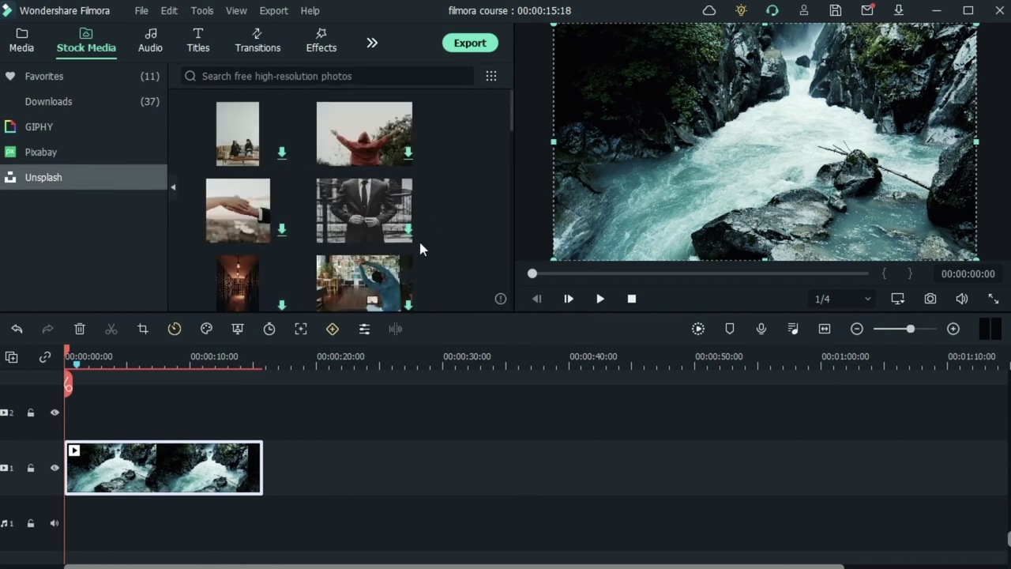
mouse_move(412, 233)
left_click(375, 229)
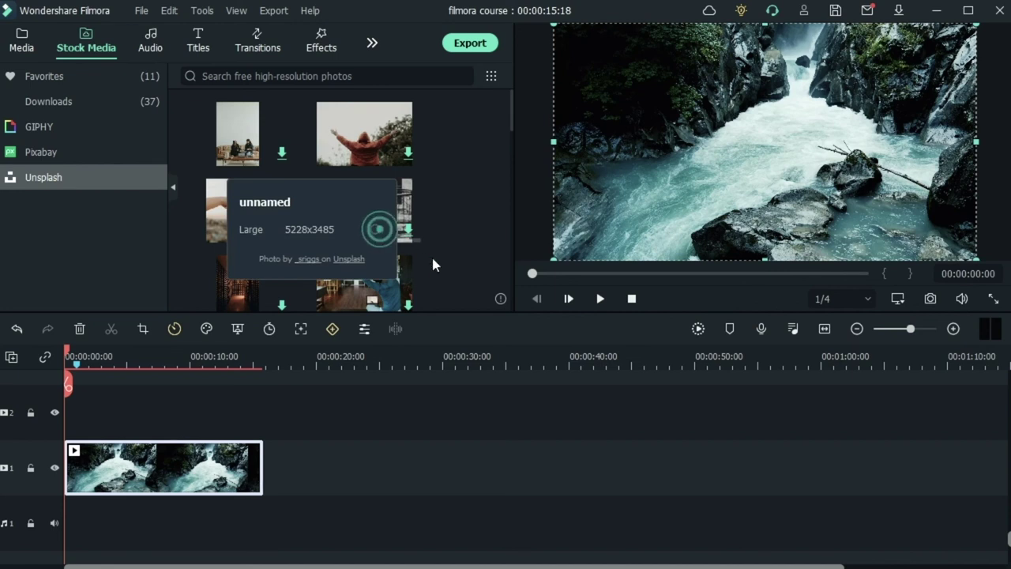
left_click(375, 229)
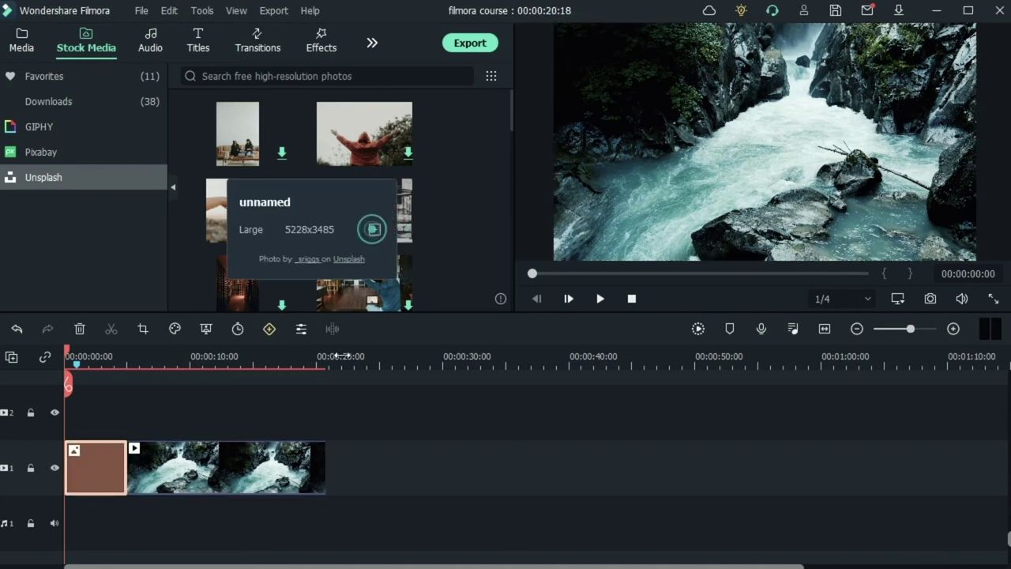
Examine the suit photo's editing properties and compare them with the options offered for the river clip
double_click(101, 469)
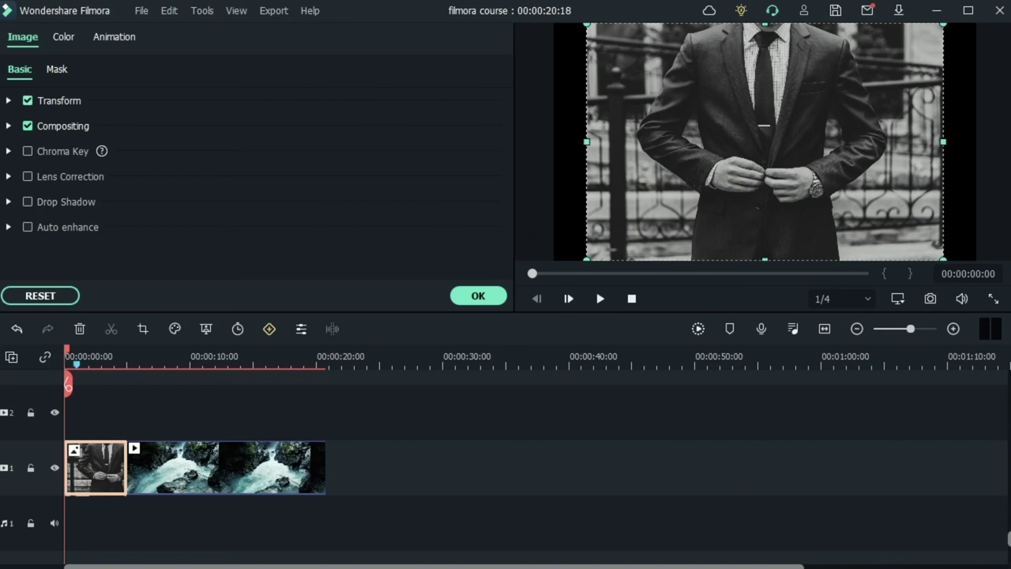
left_click(245, 472)
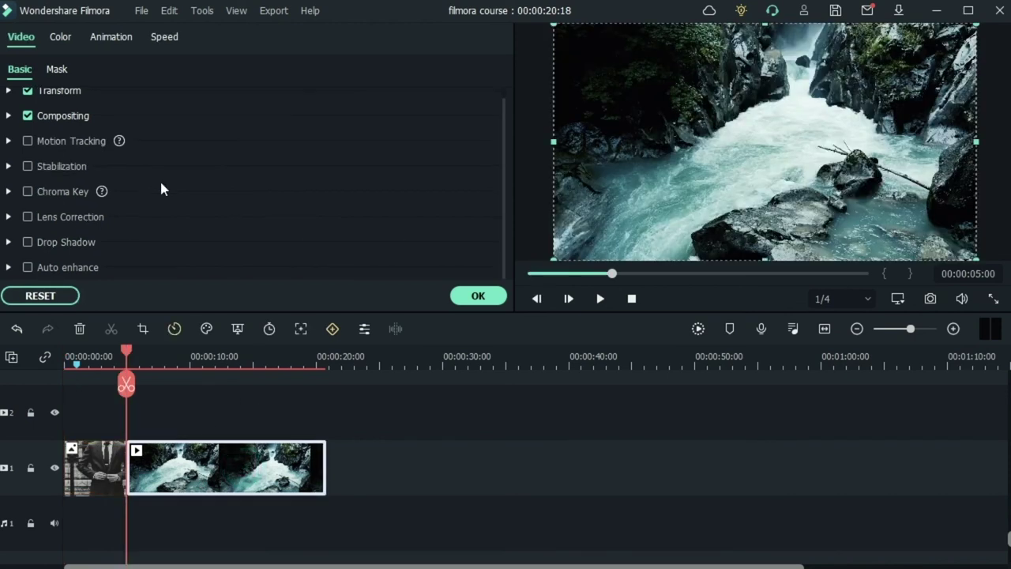
scroll(229, 233, "up", 1)
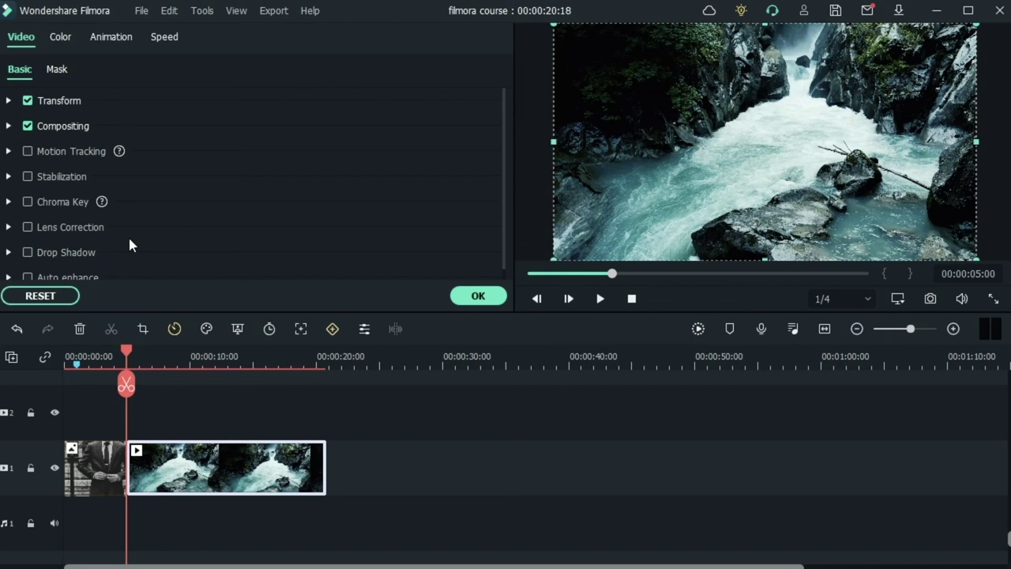
scroll(129, 239, "down", 1)
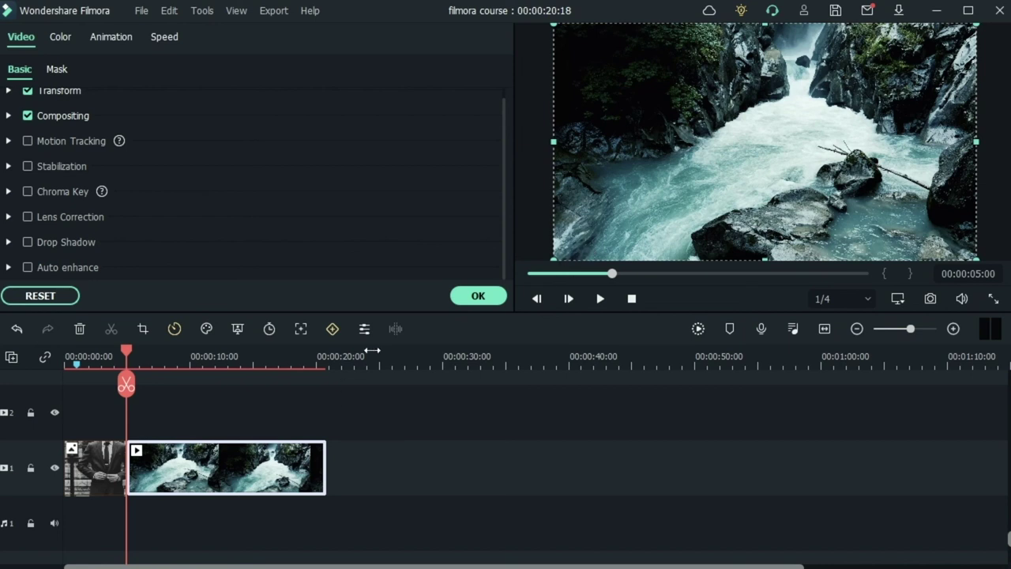
scroll(216, 234, "up", 1)
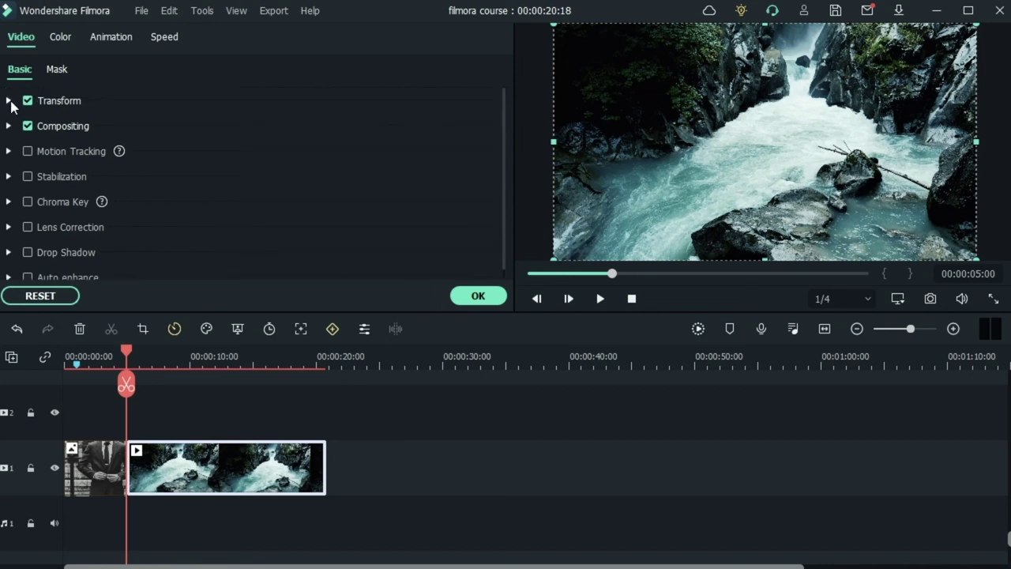
Expand the river clip's Transform settings, try its rotation and its horizontal and vertical flips, and restore the original orientation
left_click(9, 101)
left_click_drag(178, 148, 310, 149)
left_click(419, 150)
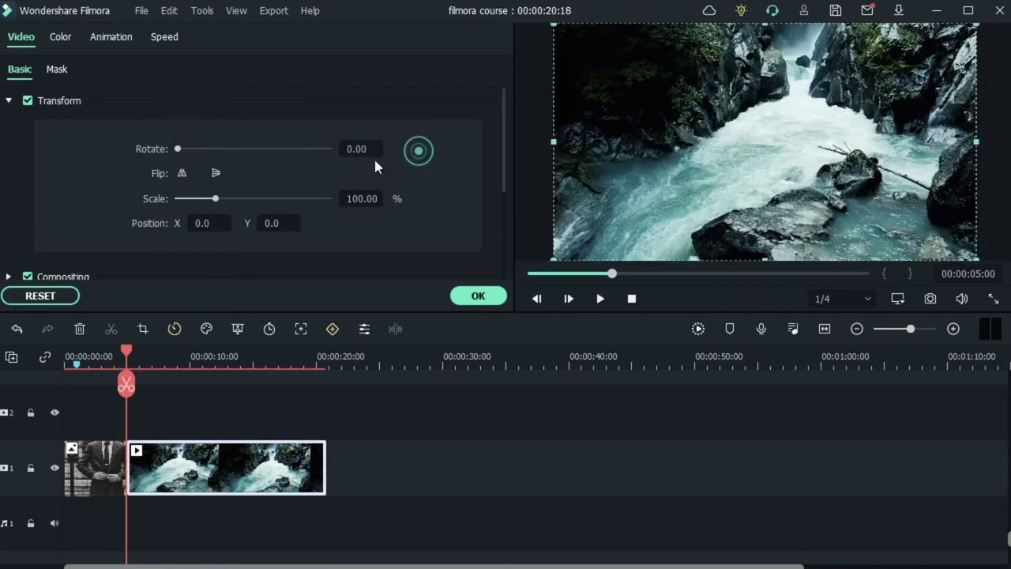
left_click(182, 173)
left_click(182, 173)
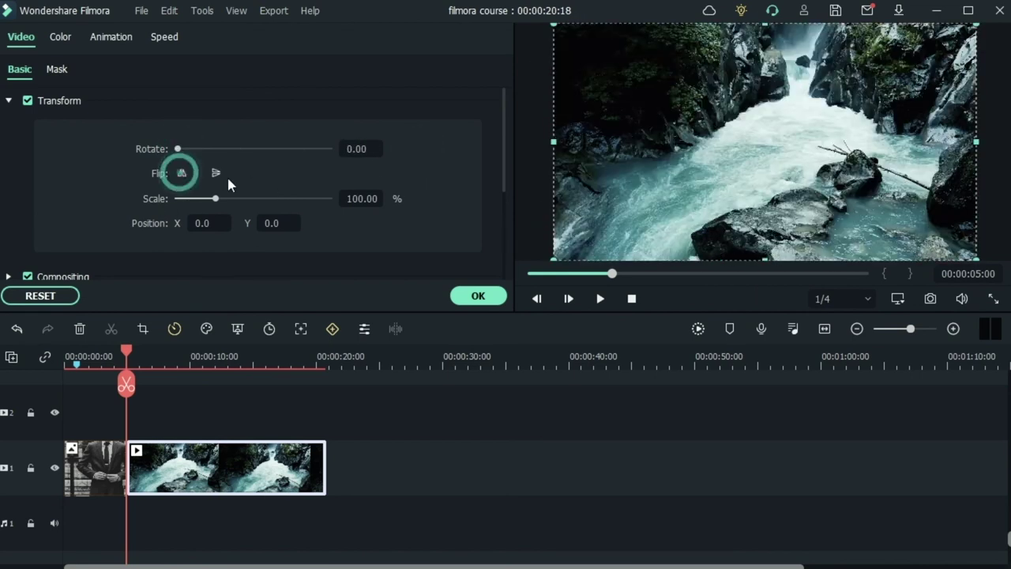
left_click(220, 171)
left_click(221, 171)
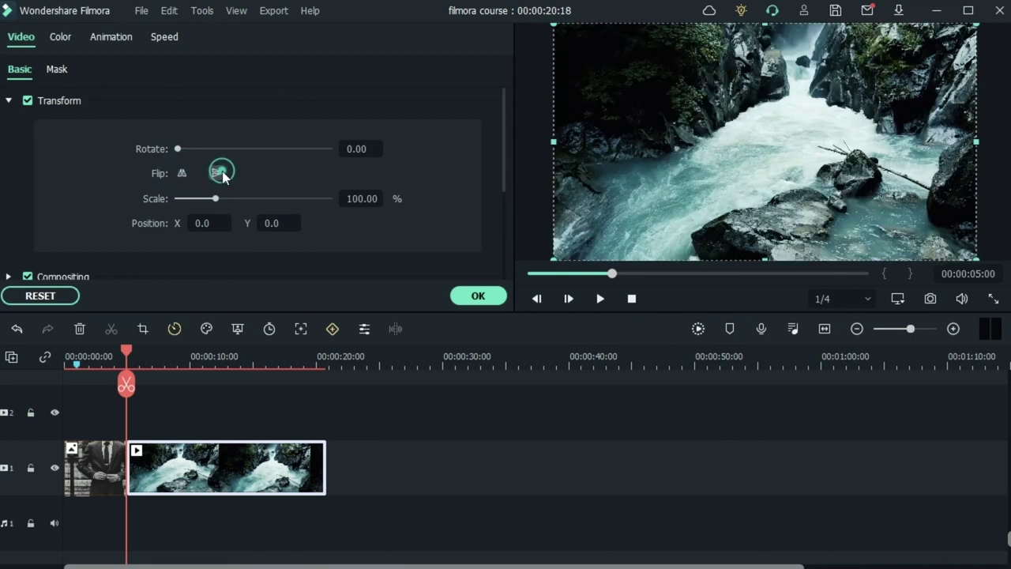
Try enlarging the river clip to 337.50% scale and shifting its position, and reset both values to their defaults
left_click(217, 198)
left_click_drag(217, 198, 307, 207)
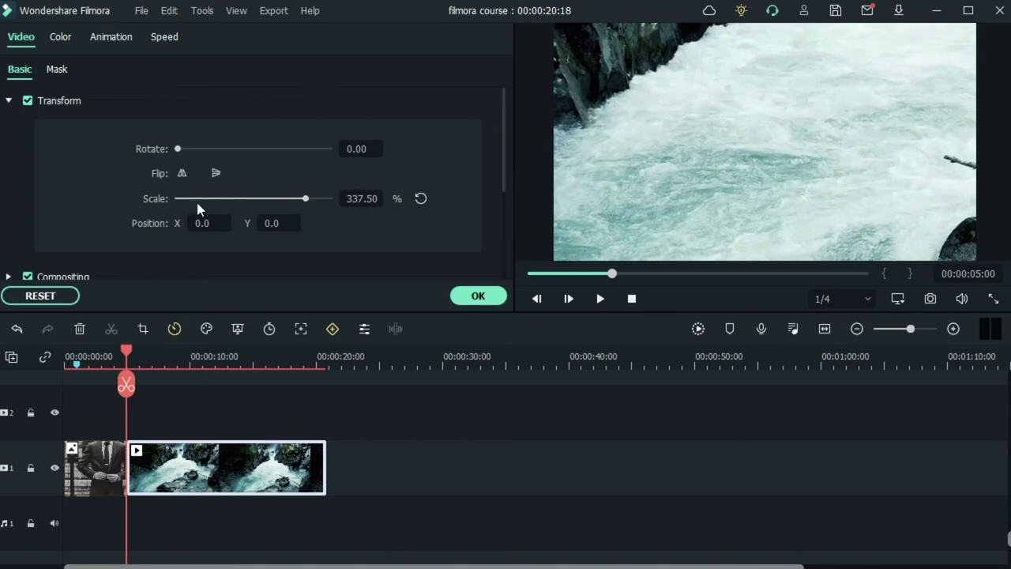
left_click_drag(199, 209, 175, 222)
left_click(420, 198)
mouse_move(269, 229)
left_mouse_down()
mouse_move(283, 227)
mouse_move(267, 227)
left_mouse_up()
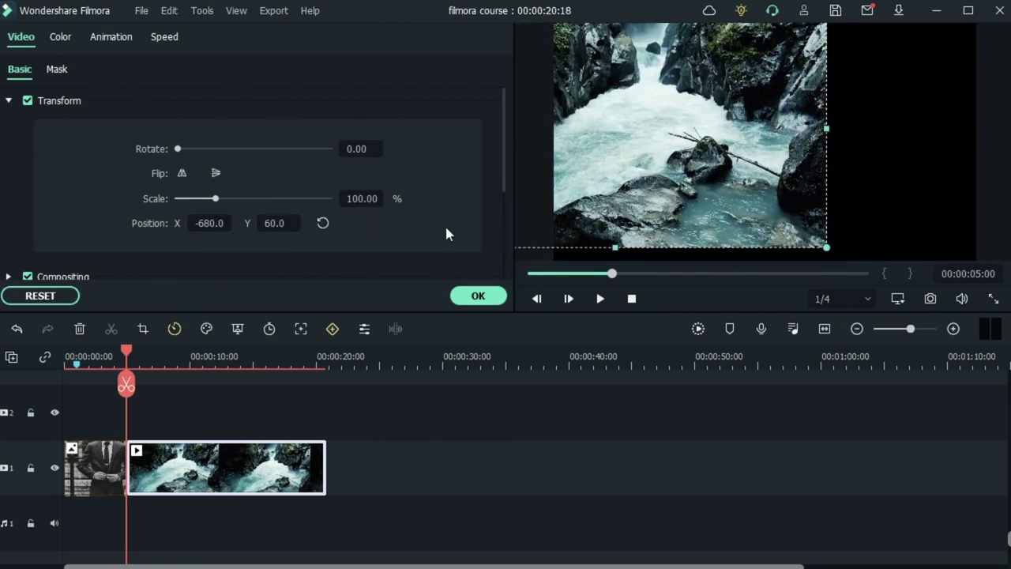
left_click(322, 223)
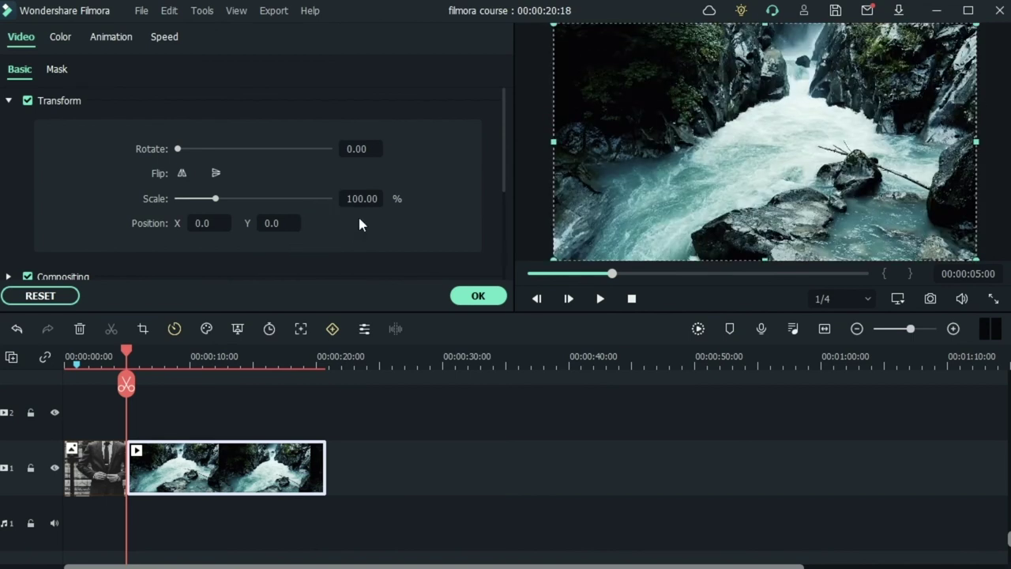
Test switching the river clip's Transform off and on with a 256.88 rotation, then reset the rotation and collapse the Transform settings
left_click(29, 101)
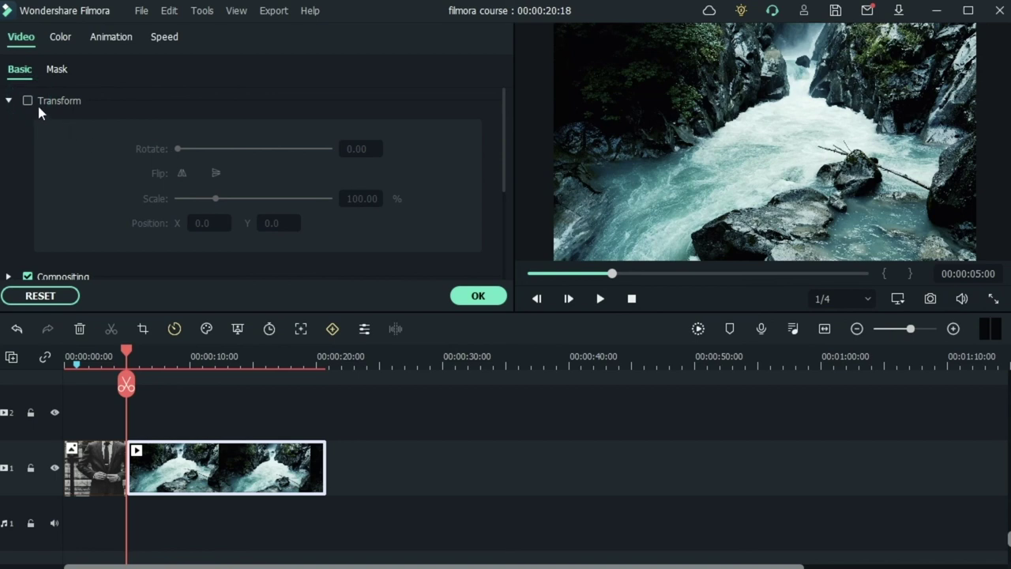
left_click(32, 103)
left_click(286, 149)
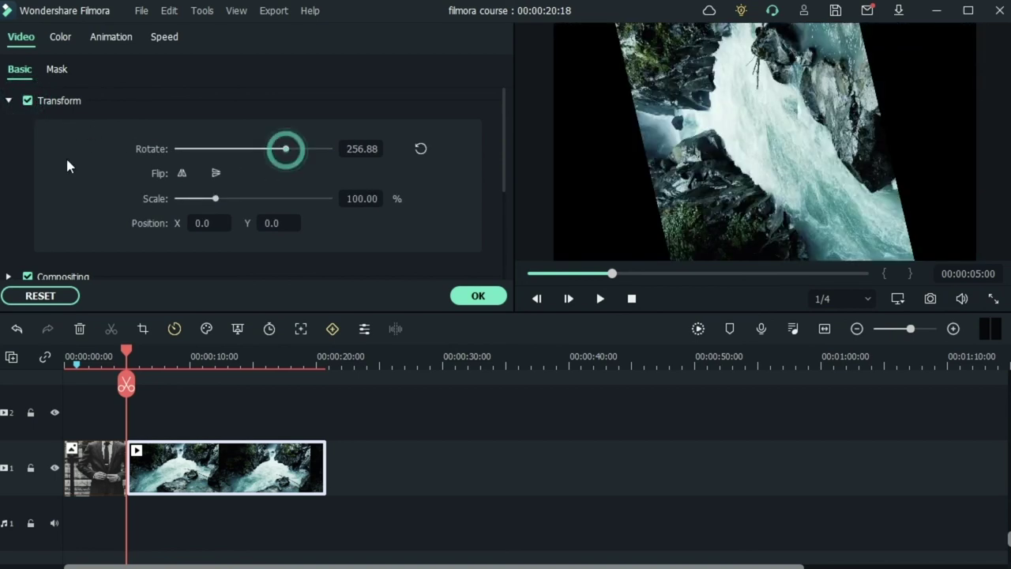
left_click(29, 101)
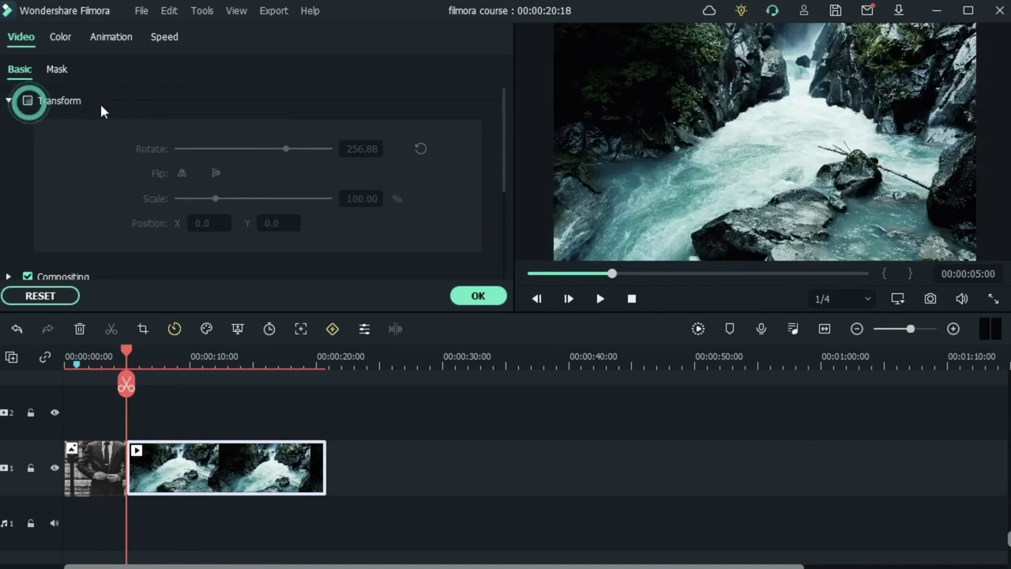
left_click(28, 101)
left_click(421, 148)
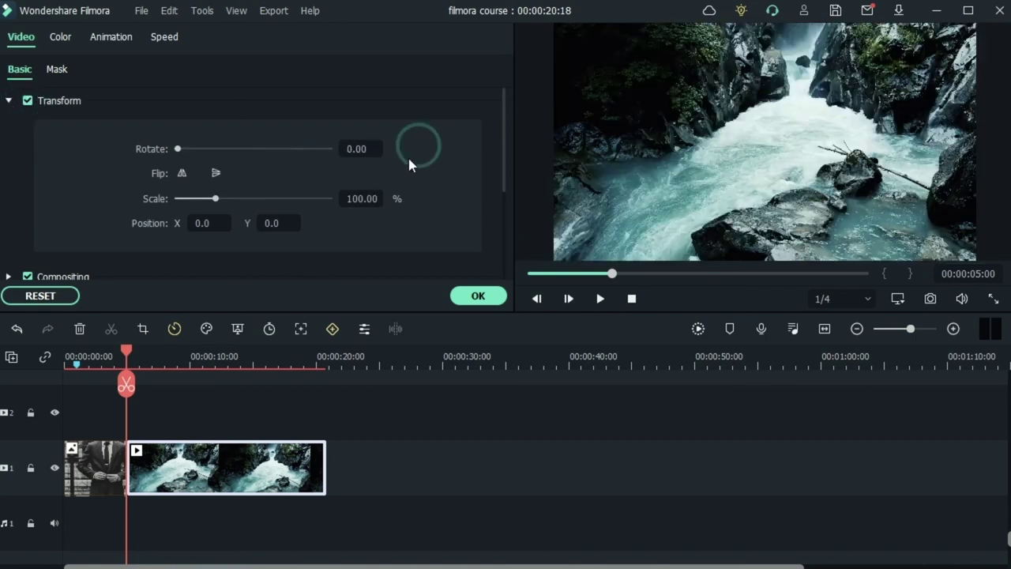
left_click(7, 102)
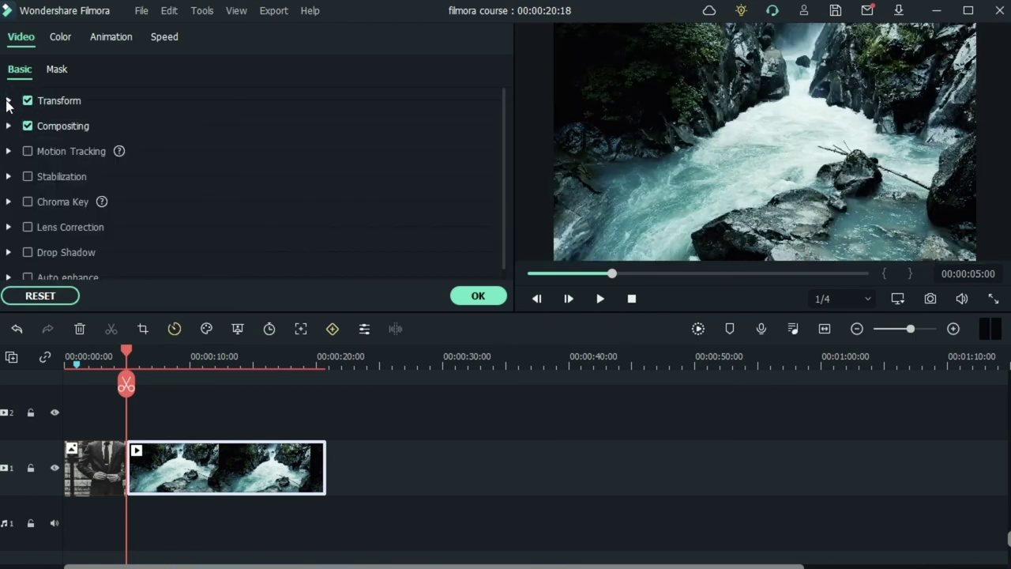
Expand the river clip's Compositing settings, try the Multiply blending mode, and set the mode to Lighten
left_click(7, 127)
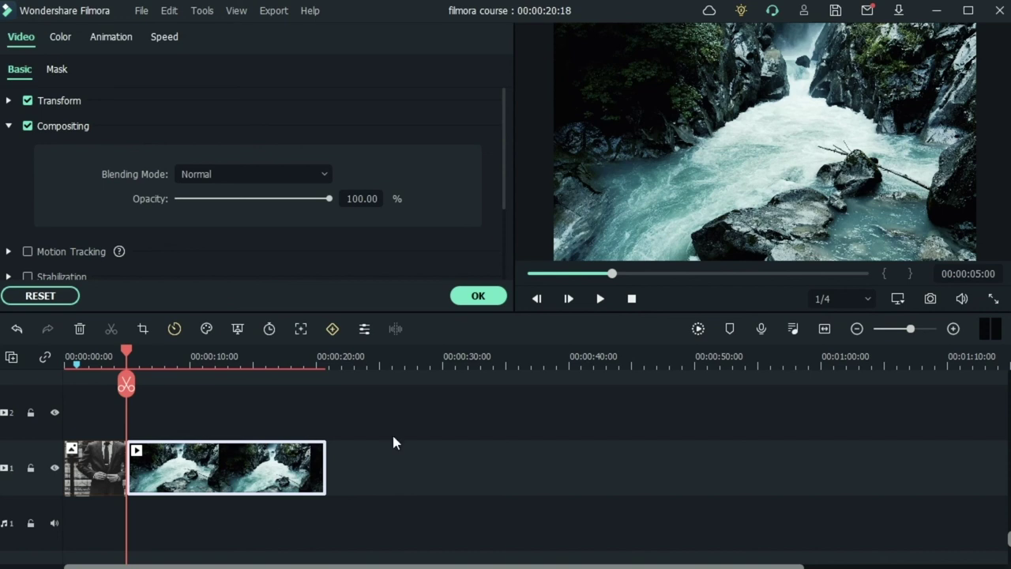
left_click(222, 173)
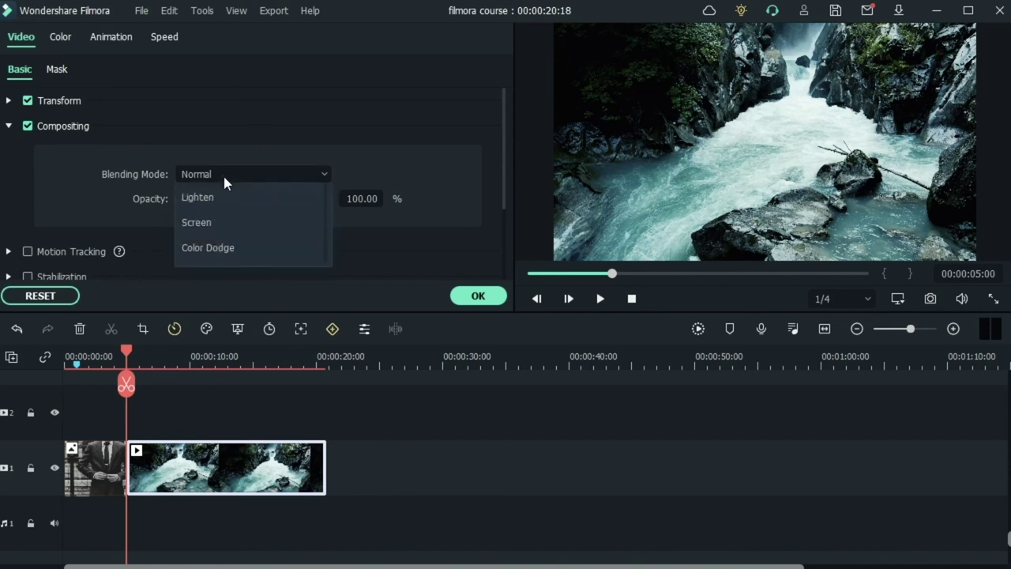
left_click(243, 269)
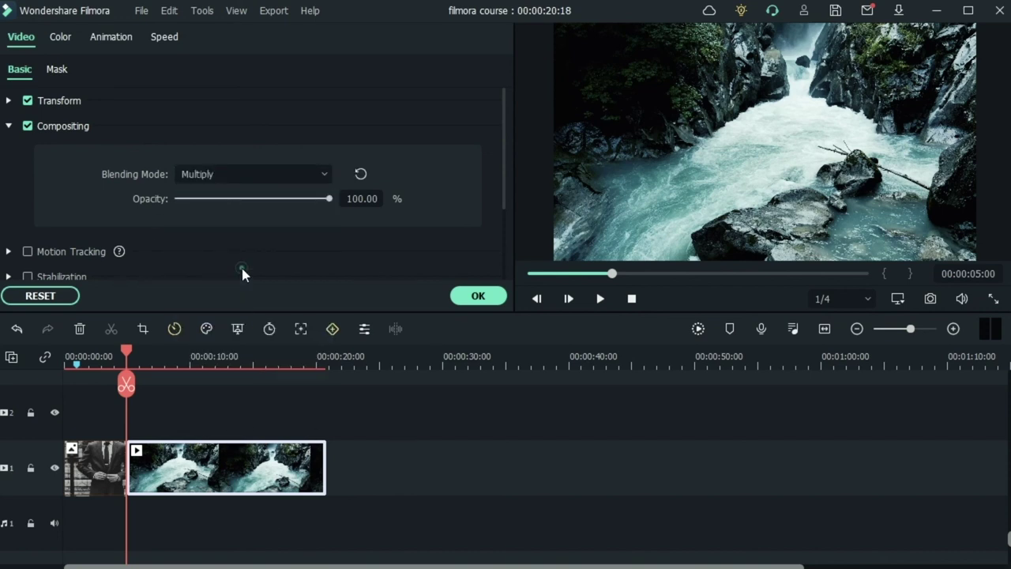
left_click(250, 172)
left_click(276, 339)
Move the suit photo to the second video track above the river clip, and scale it down to 64.58%
left_click(88, 465)
left_click_drag(86, 467, 204, 412)
left_click(751, 154)
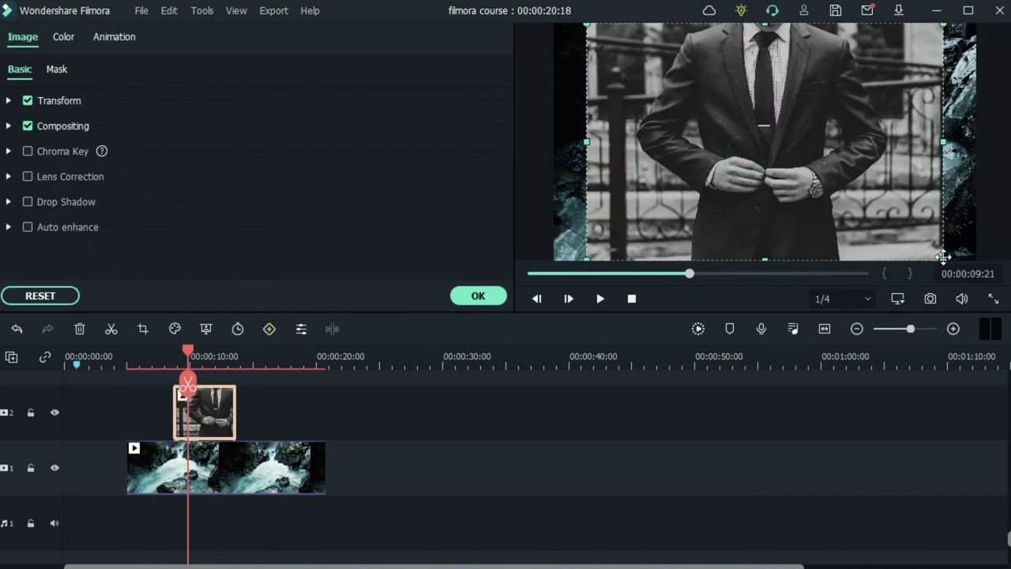
left_click(943, 256)
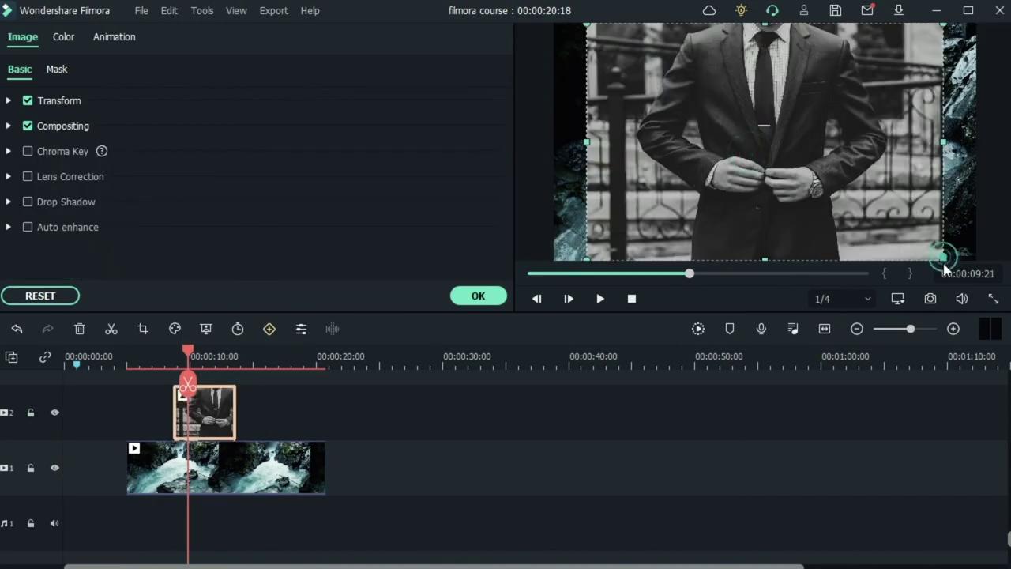
left_click(8, 101)
left_click_drag(215, 198, 202, 199)
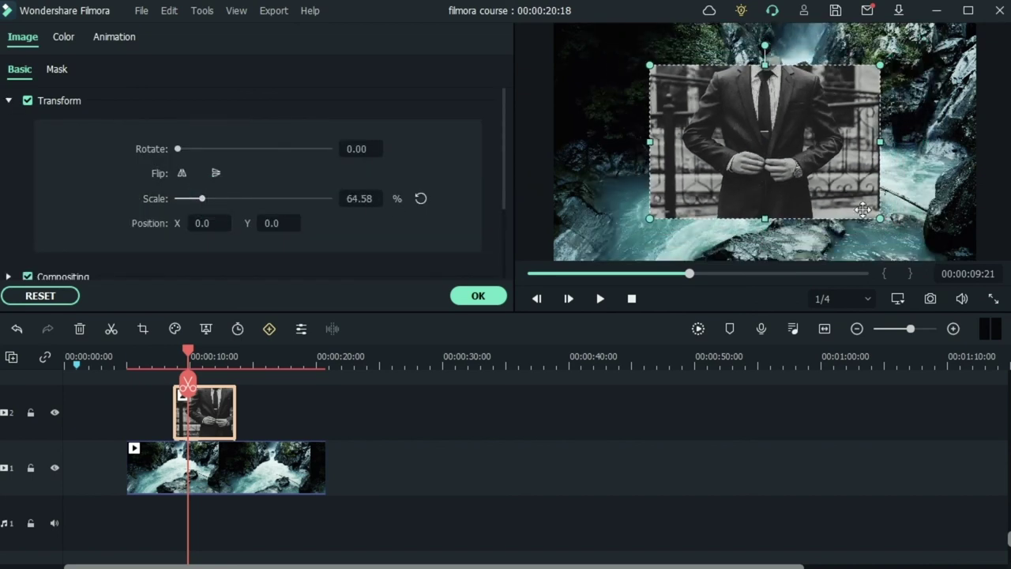
Try the Multiply blending mode on the suit photo and shift it to position X -122.0, Y 50.2
scroll(74, 179, "down", 2)
left_click(71, 167)
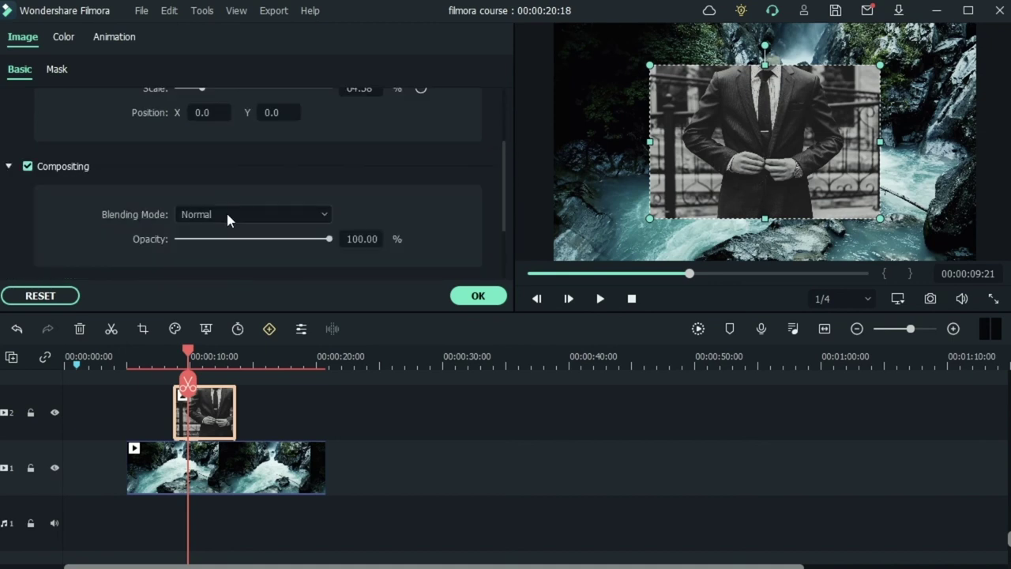
left_click(228, 217)
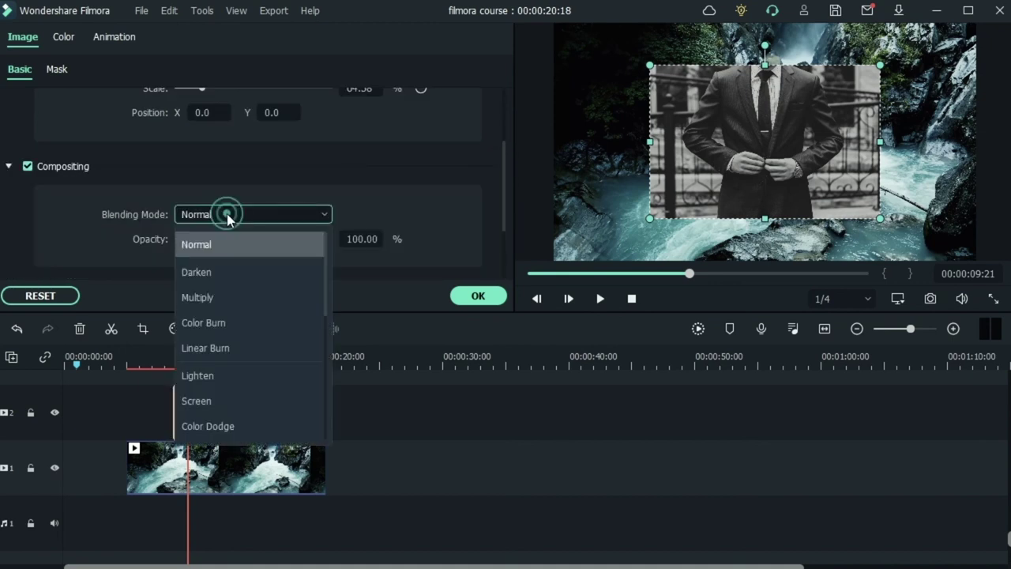
left_click(234, 297)
left_click_drag(797, 176, 774, 163)
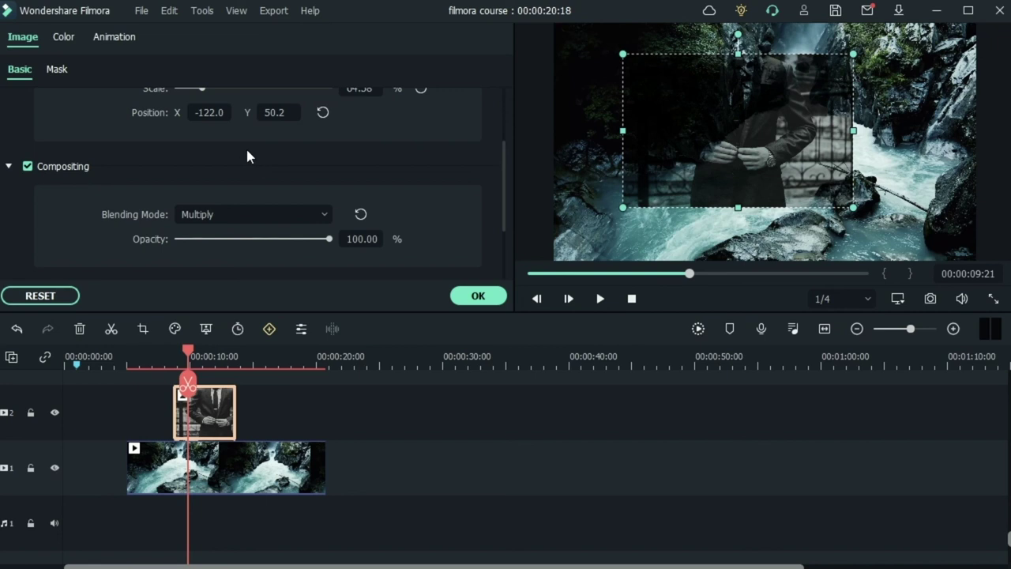
Try the Soft Light blending mode on the suit photo and reposition it at X 193.8, Y 0.0
left_click(272, 214)
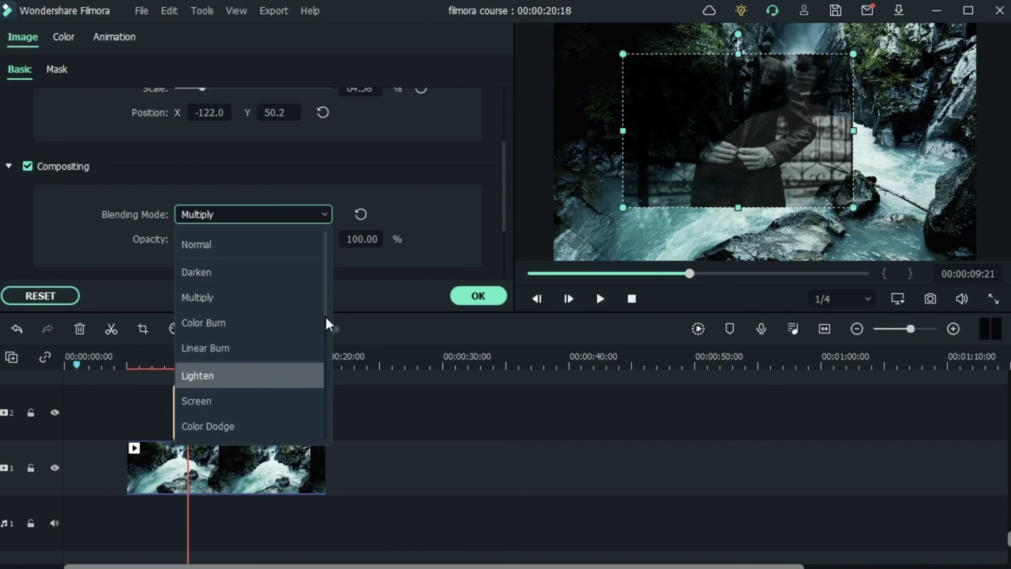
scroll(226, 421, "down", 2)
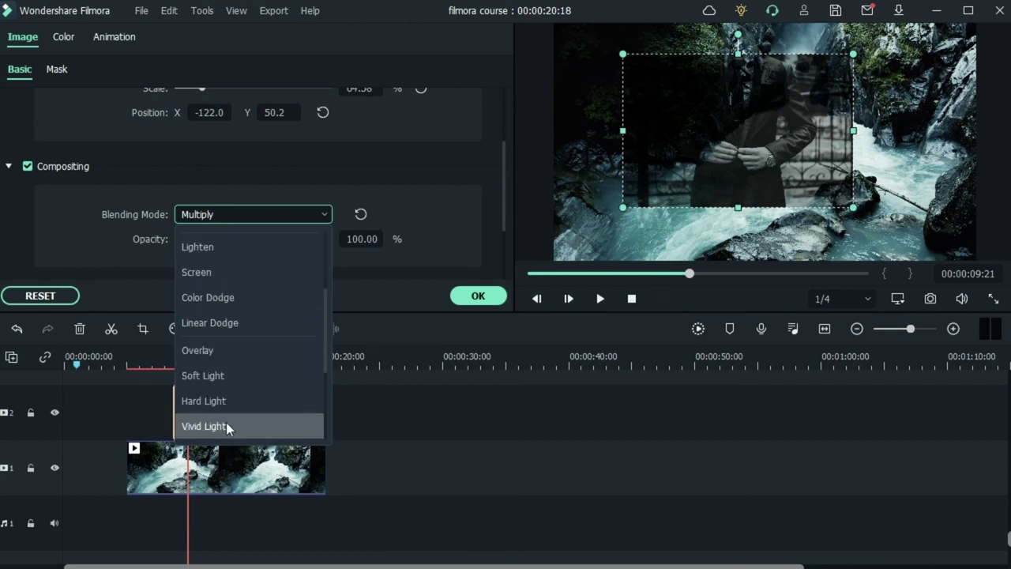
left_click(247, 371)
left_click_drag(727, 113, 795, 133)
Try the Lighten blending mode on the suit photo, return it to Normal, and test its opacity, leaving it at 100%
left_click(274, 213)
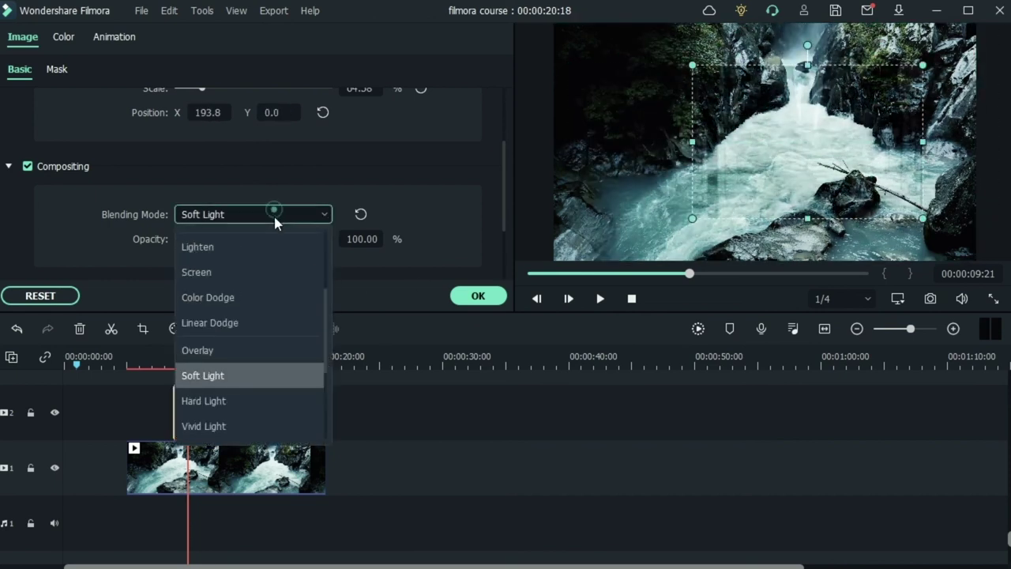
left_click(259, 234)
left_click(275, 207)
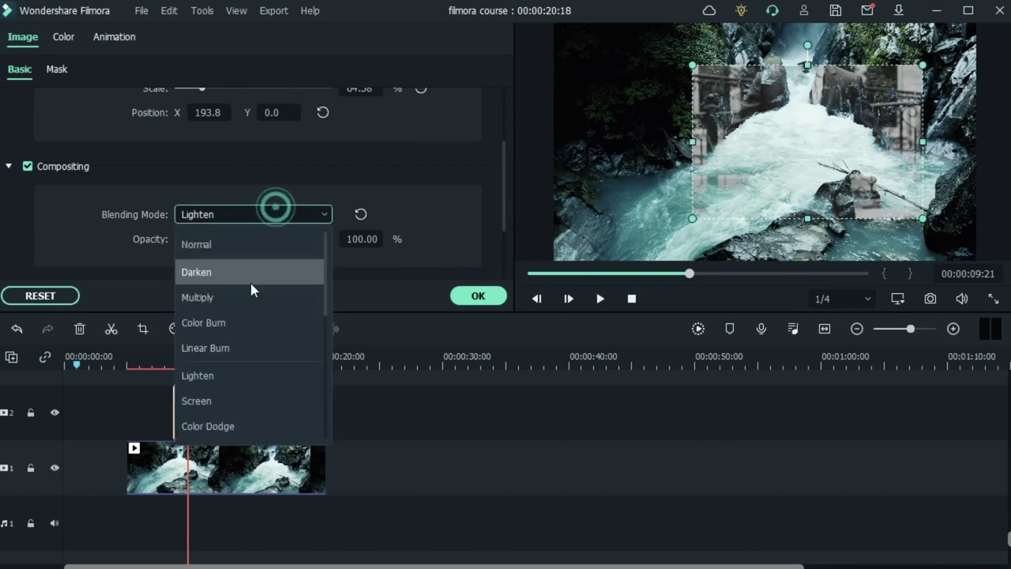
left_click(230, 237)
left_click_drag(327, 238, 427, 241)
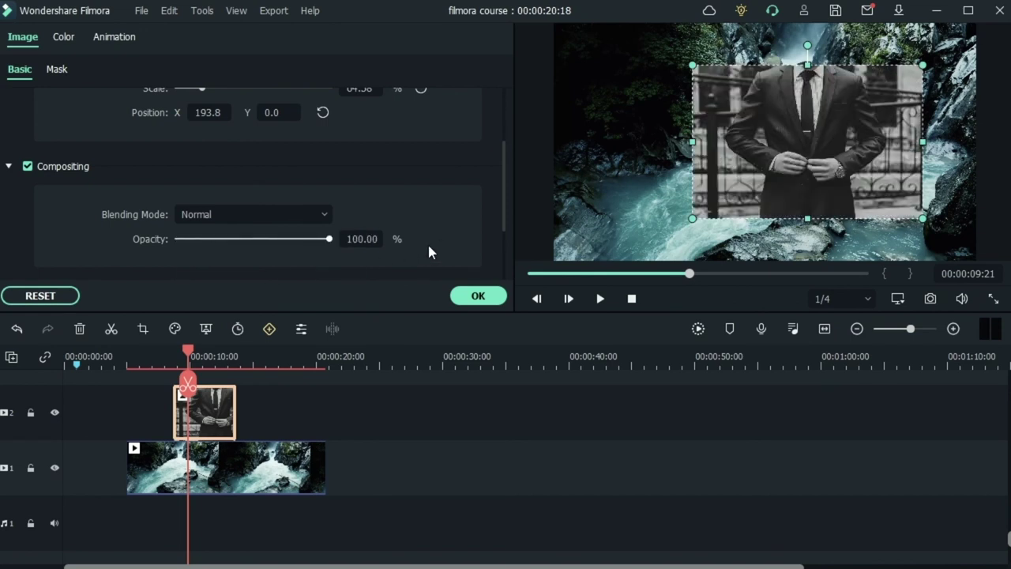
Collapse the suit photo's Compositing and Transform settings, and move the photo back to the first track ahead of the river clip
left_click(9, 170)
scroll(171, 188, "up", 2)
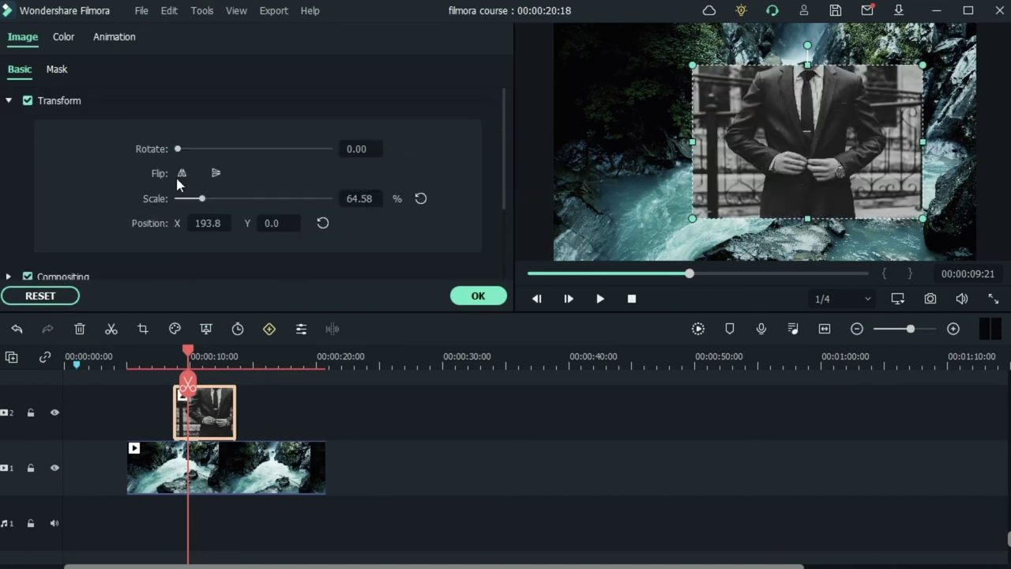
left_click(10, 100)
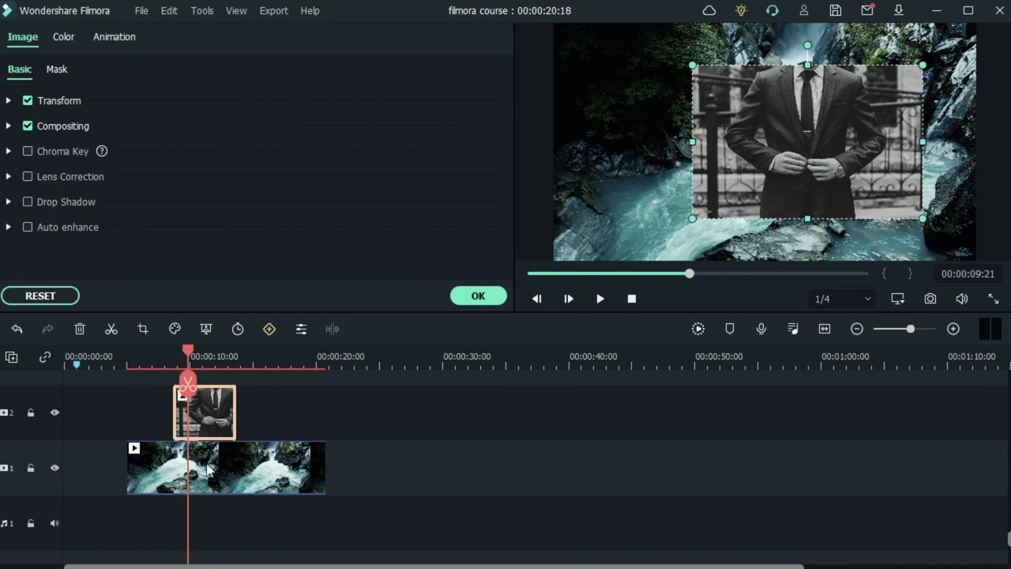
left_click_drag(59, 476, 62, 474)
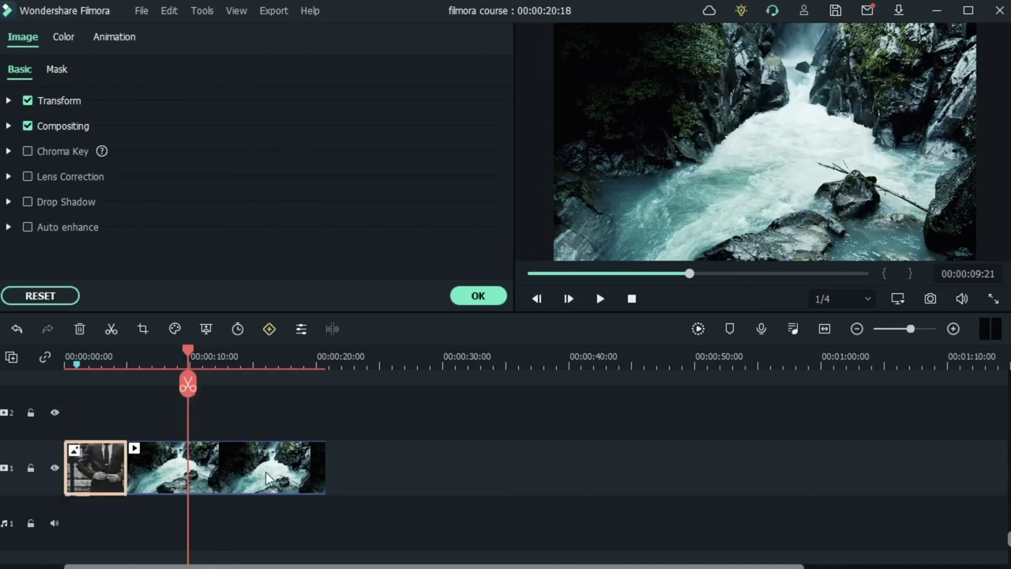
Examine the river clip's Motion Tracking settings, scrub the preview to 00:00:13:04, and collapse the settings again
left_click(266, 471)
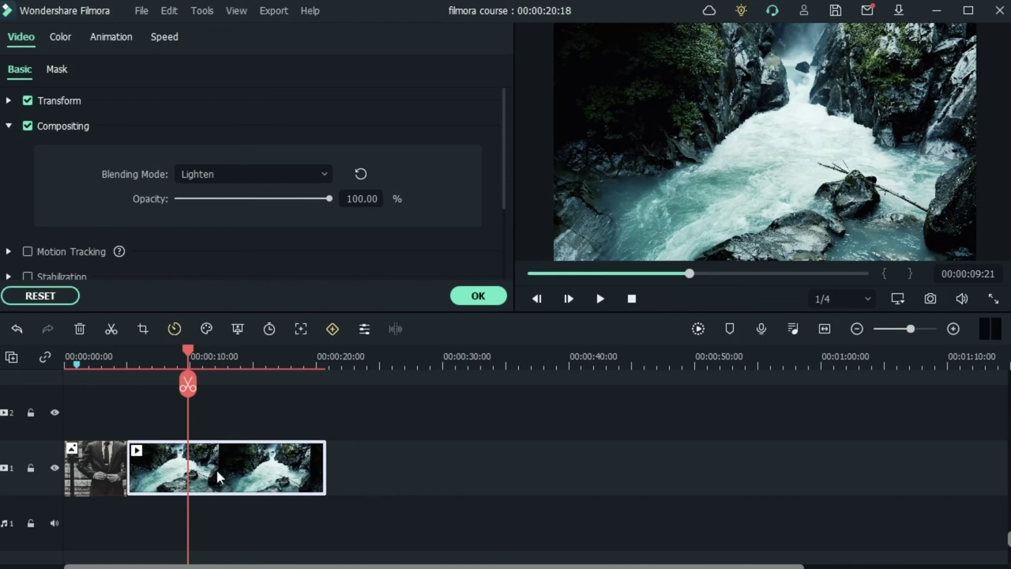
left_click(7, 128)
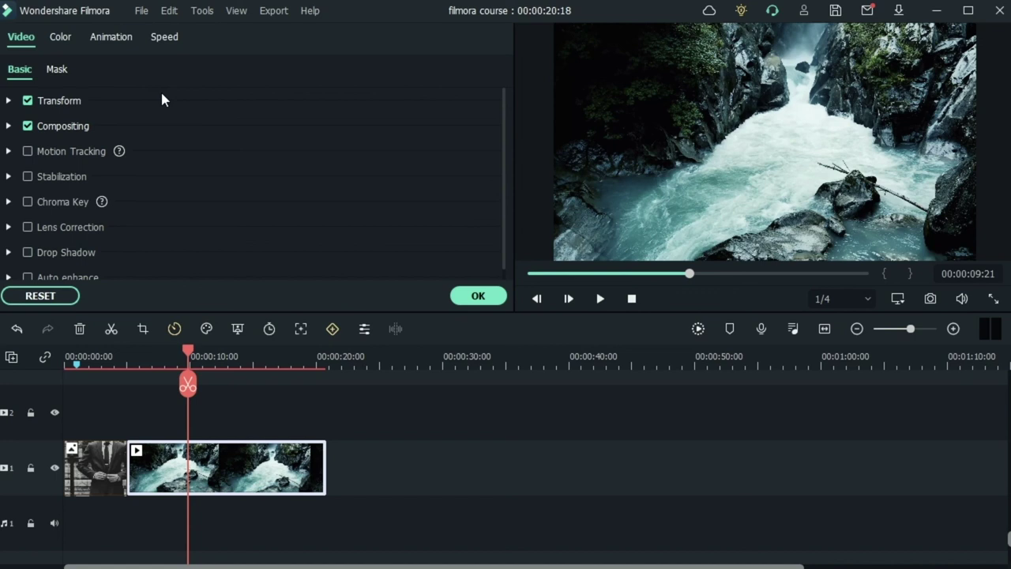
left_click(8, 151)
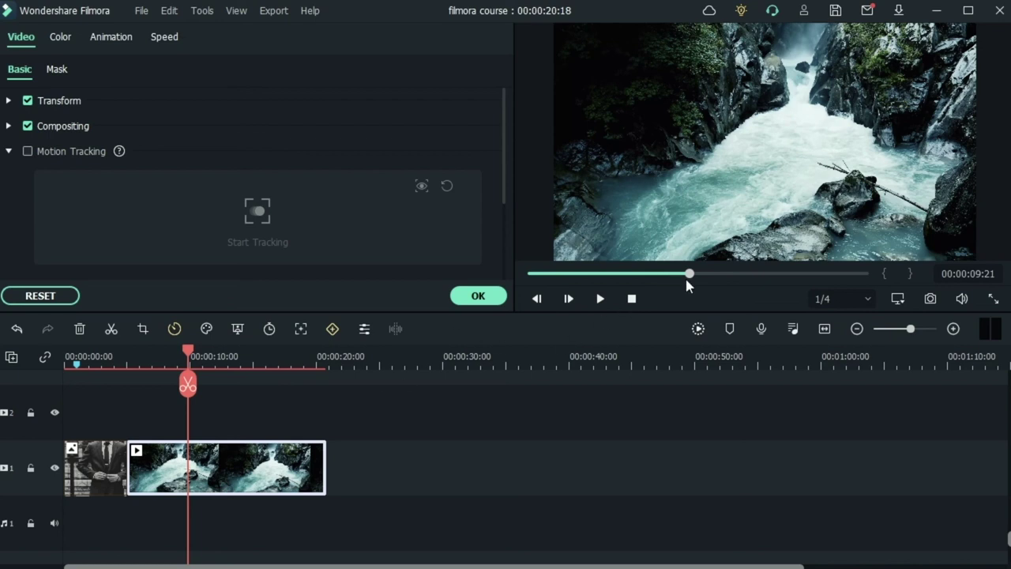
left_click_drag(688, 275, 740, 278)
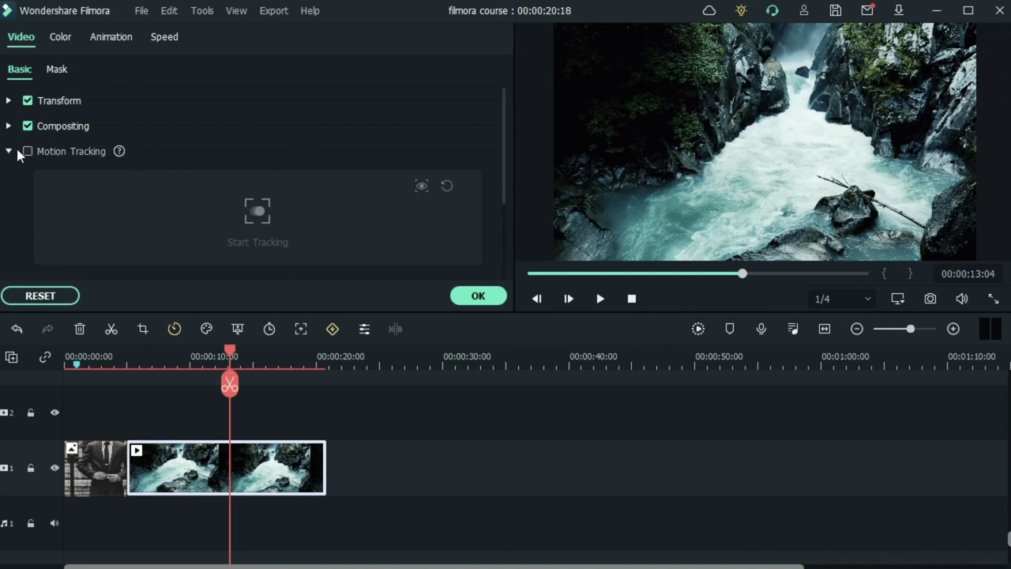
scroll(32, 170, "down", 3)
scroll(37, 163, "up", 3)
left_click(10, 153)
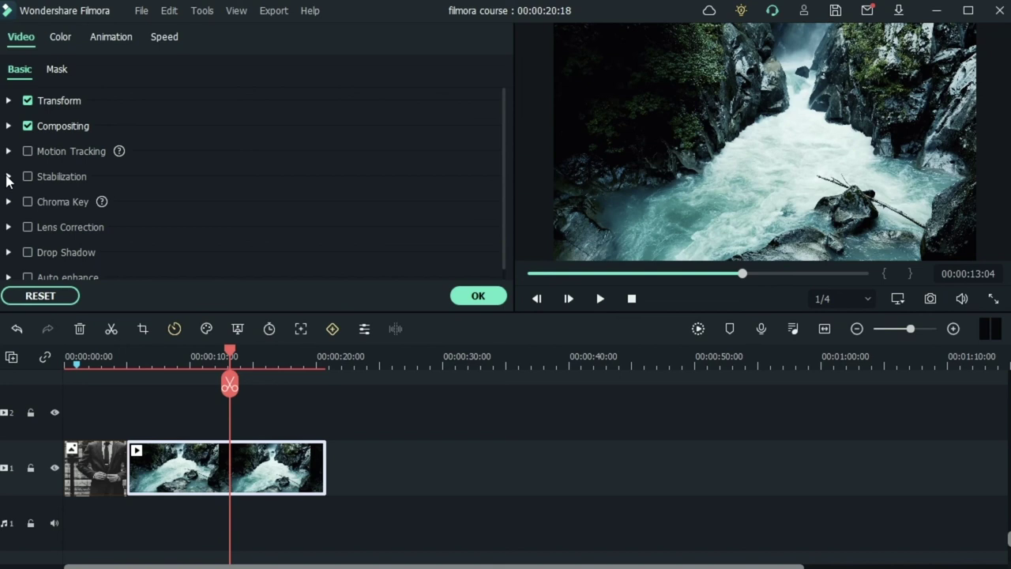
Remove the river clip and place the football clip from the project media's Folder after the suit photo on the first video track
left_click(493, 299)
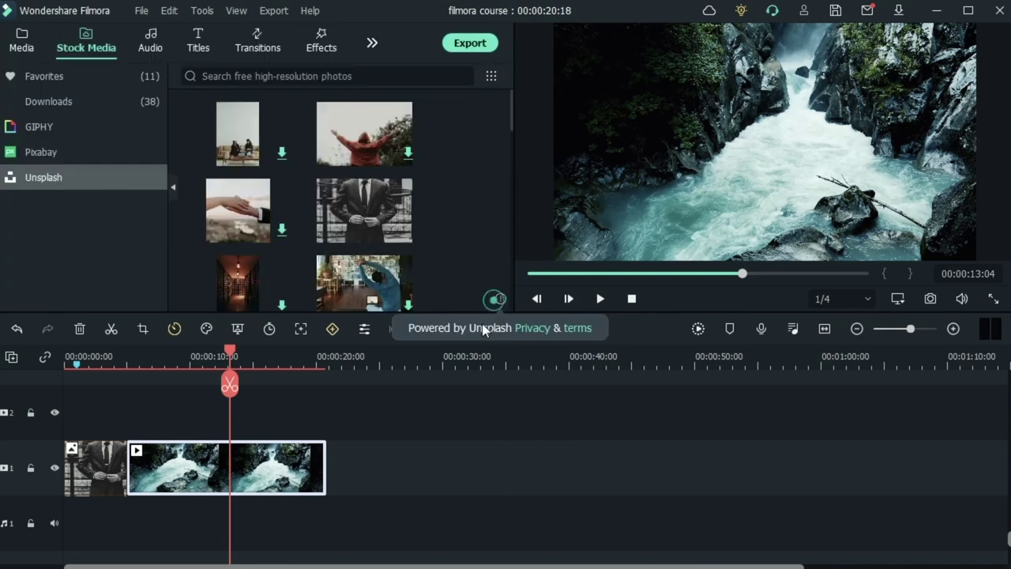
left_click(74, 128)
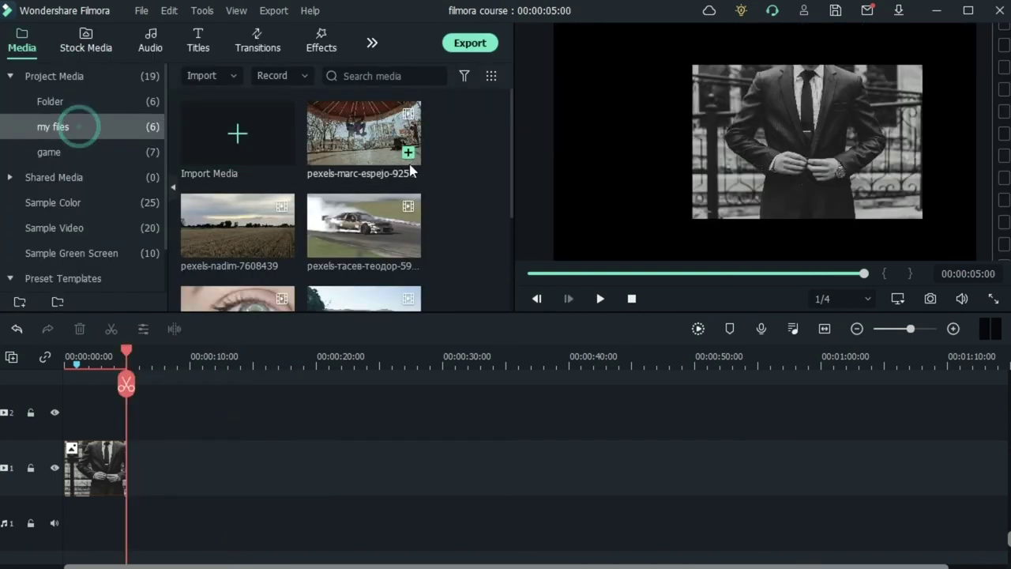
scroll(336, 218, "down", 3)
scroll(375, 196, "up", 3)
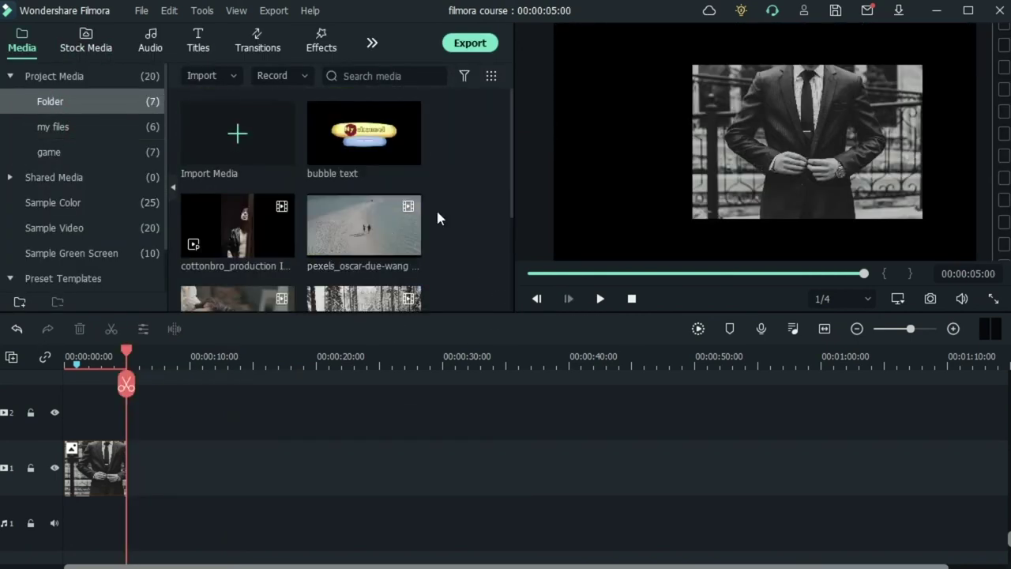
scroll(439, 236, "down", 3)
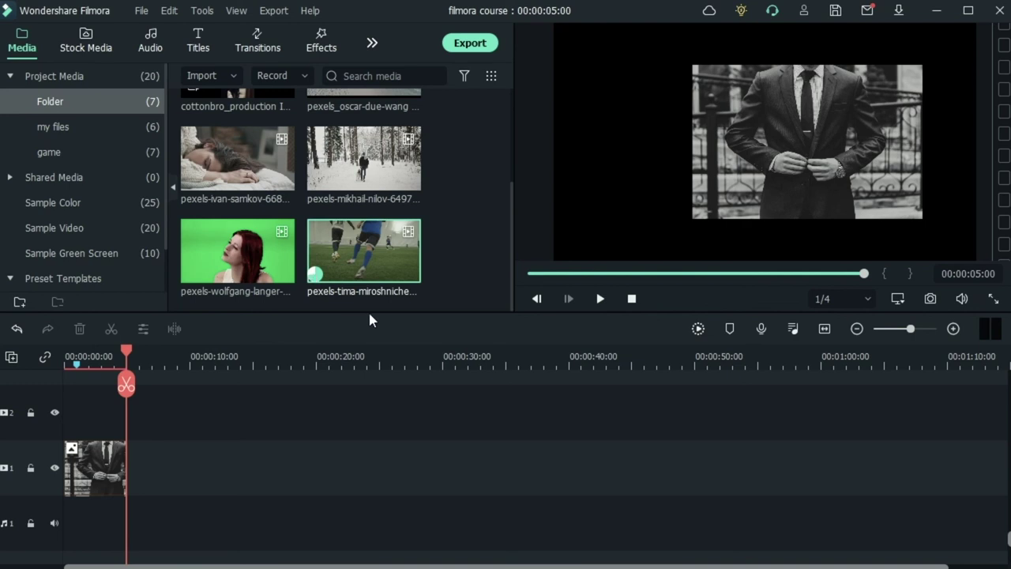
left_click_drag(361, 254, 134, 484)
Delete the suit photo from the first track and return the playhead to the start of the football clip
left_click(83, 471)
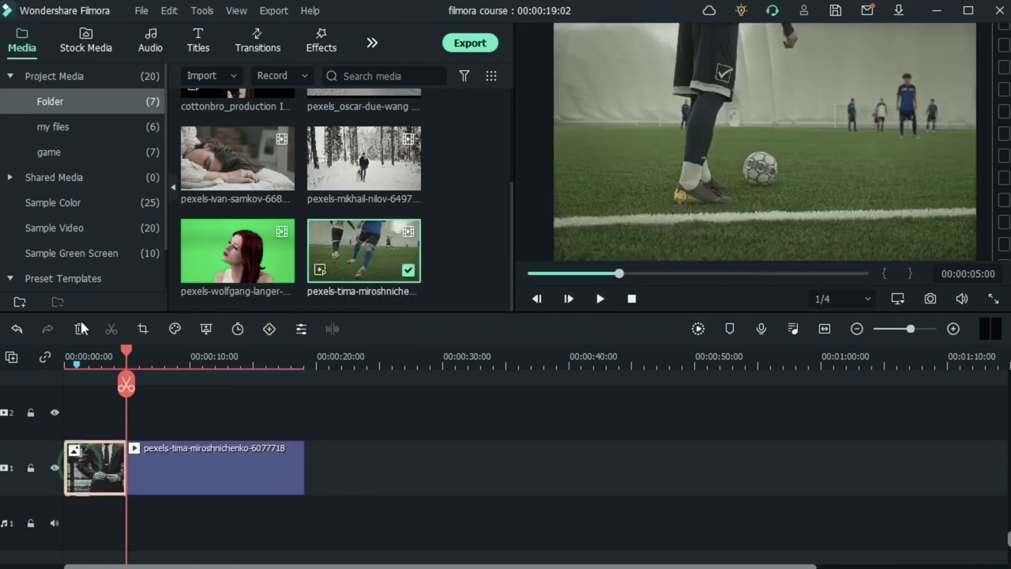
left_click(79, 331)
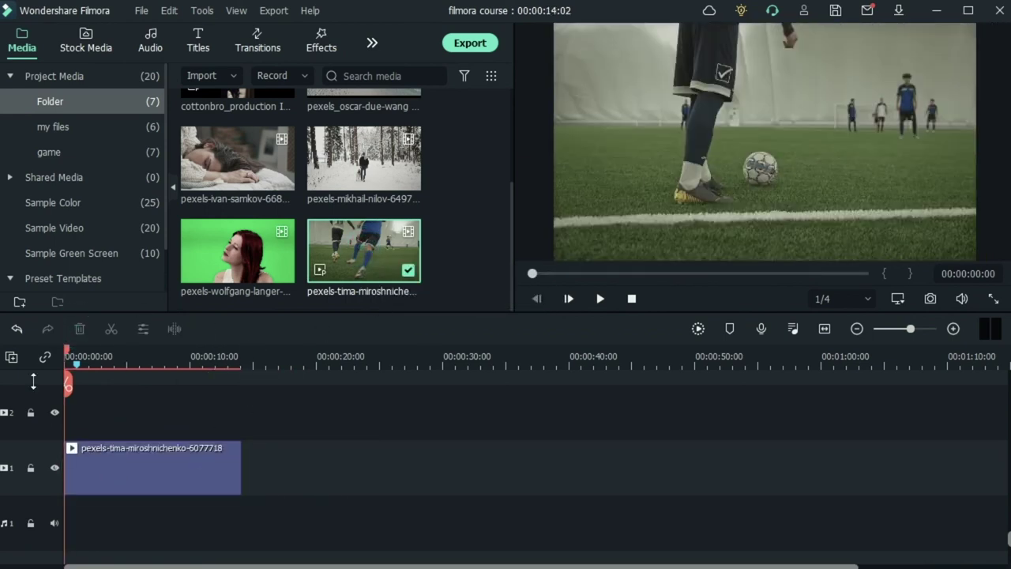
mouse_move(71, 357)
left_mouse_down()
mouse_move(102, 357)
mouse_move(68, 357)
left_mouse_up()
Split the football clip at 00:00:02:05 and 00:00:07:02, and delete the part after the second cut
left_click(142, 471)
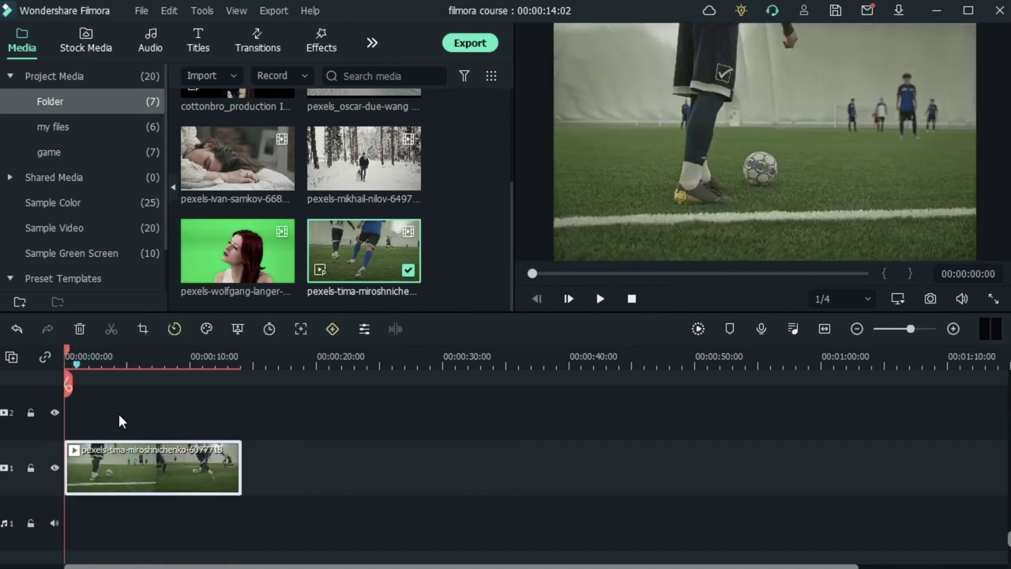
left_click_drag(75, 355, 91, 357)
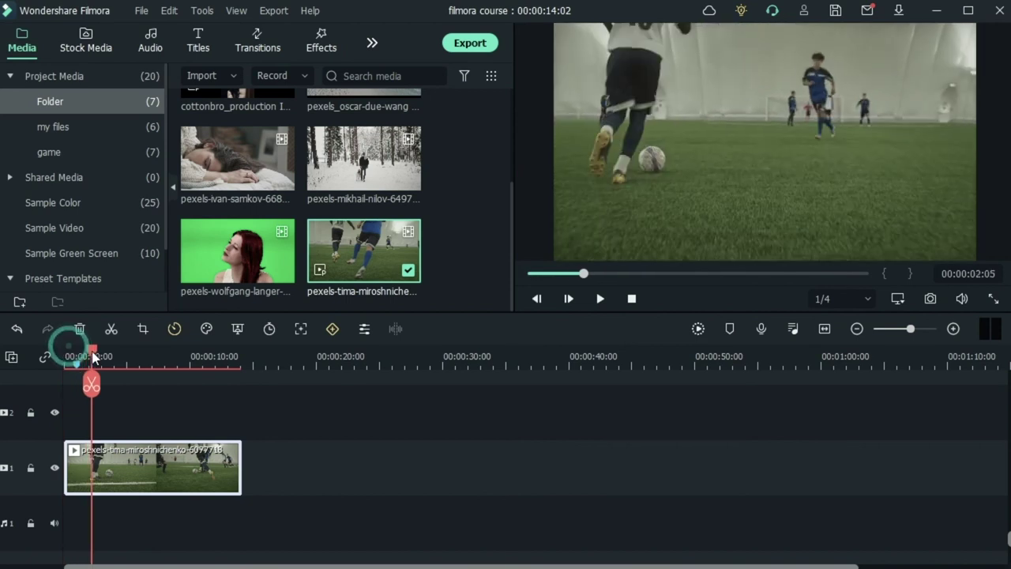
left_click(91, 384)
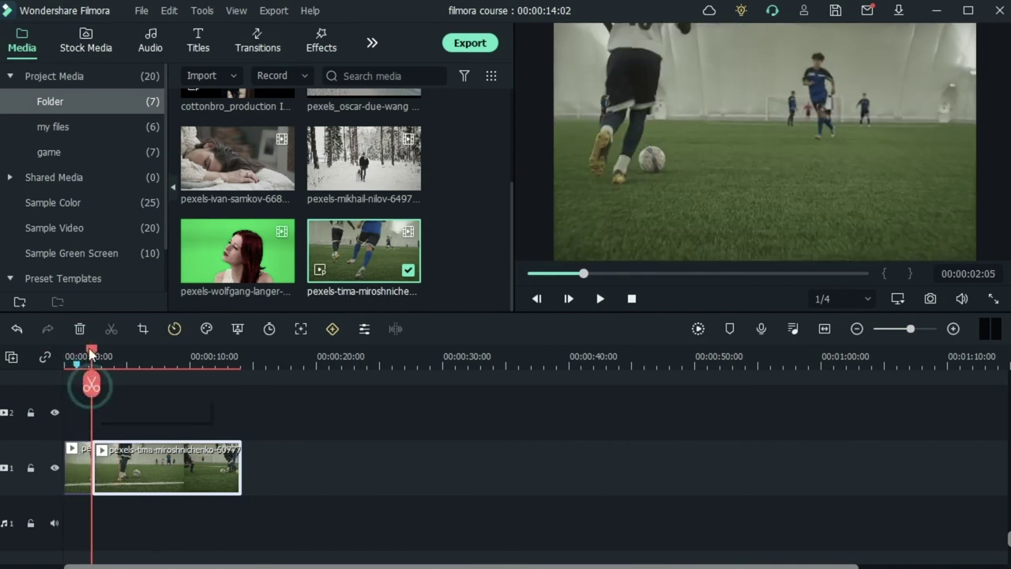
left_click(156, 359)
left_click(153, 384)
key("Delete")
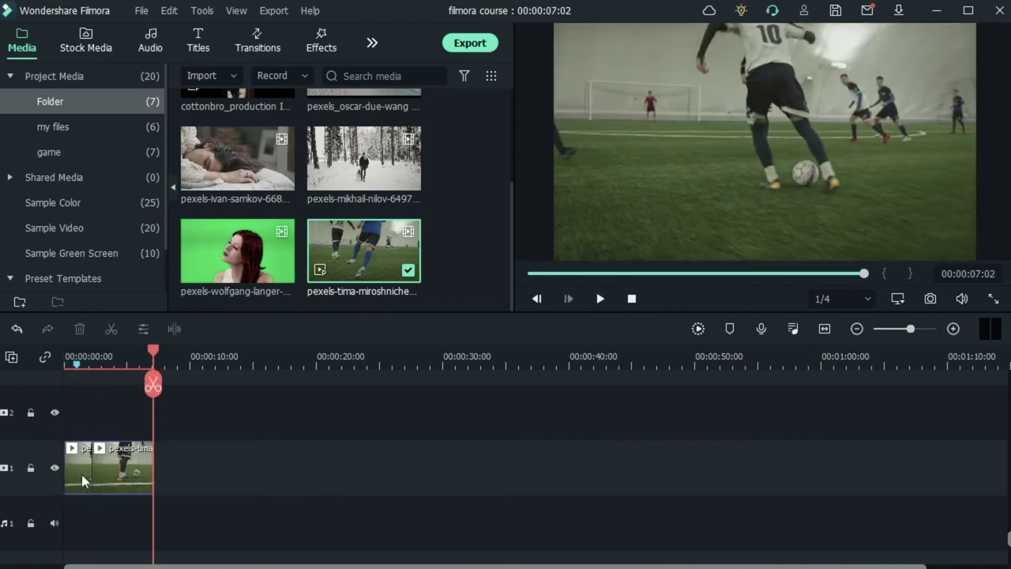
Delete the short opening segment of the football clip, play the remaining footage, and return the playhead to 00:00:00:00
left_click(81, 474)
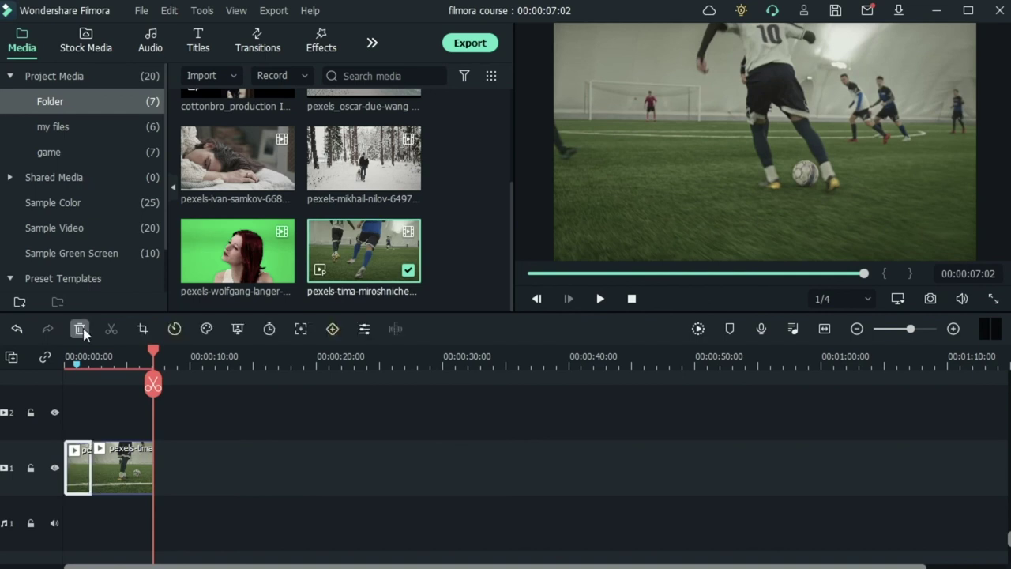
left_click(81, 329)
key("space")
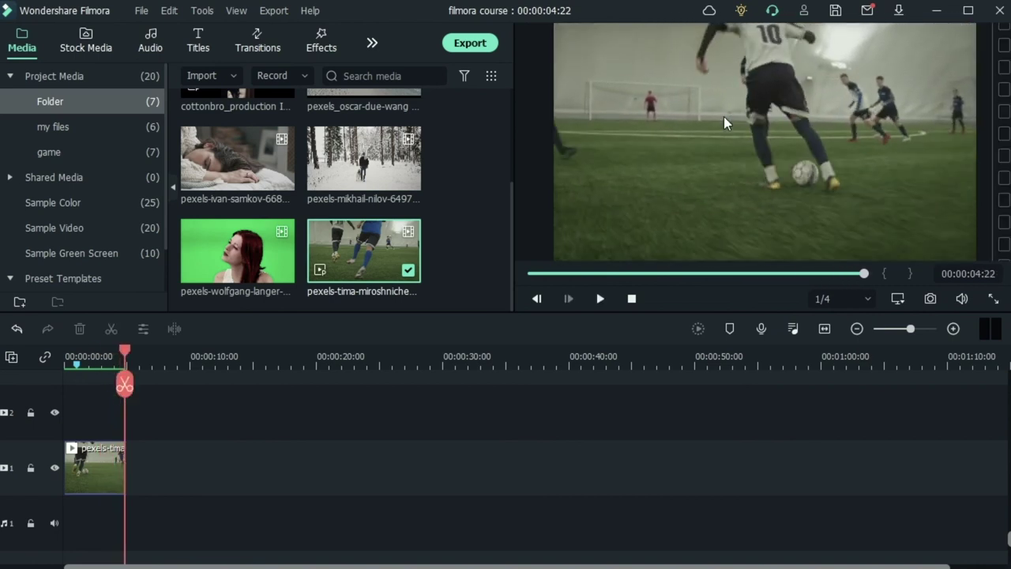
left_click_drag(125, 350, 23, 381)
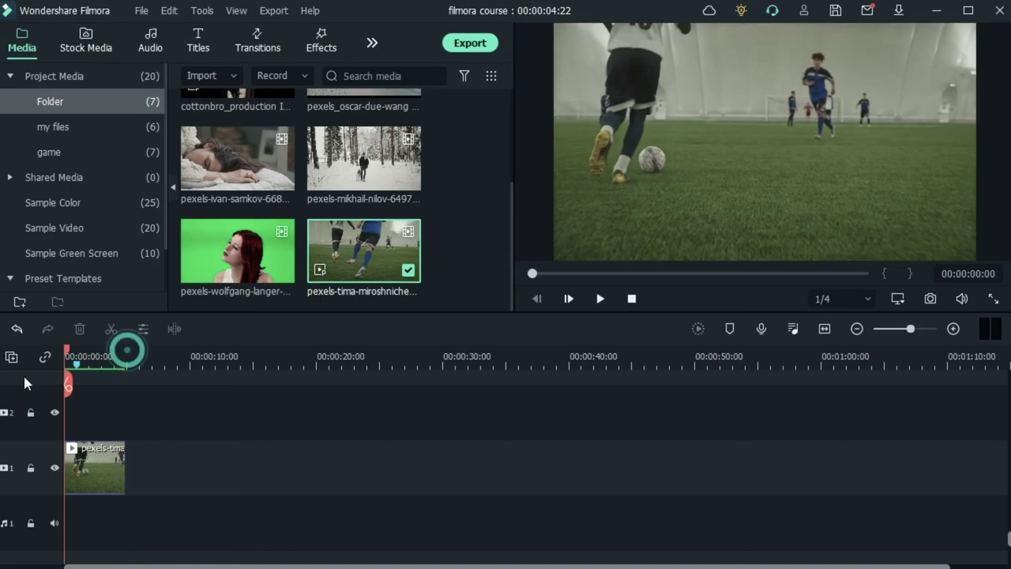
Open the football clip's video properties, enable Stabilization, and analyze the footage
left_click(100, 461)
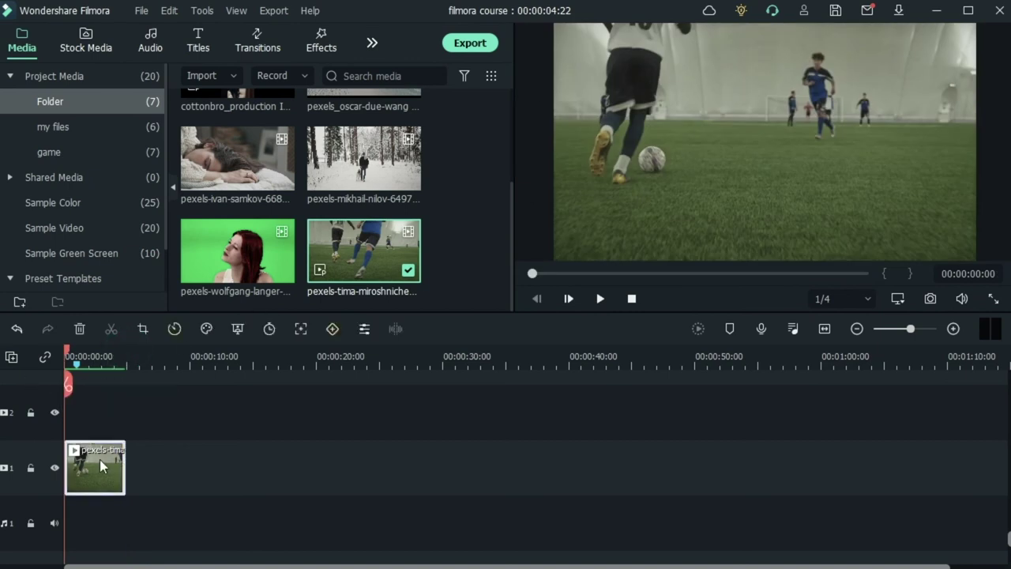
double_click(94, 466)
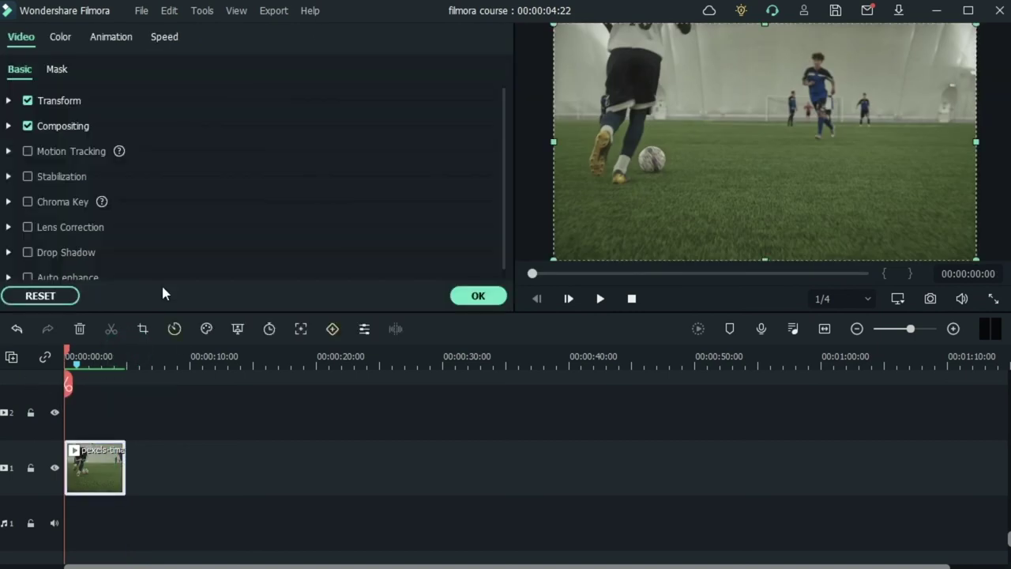
left_click(9, 176)
left_click(28, 177)
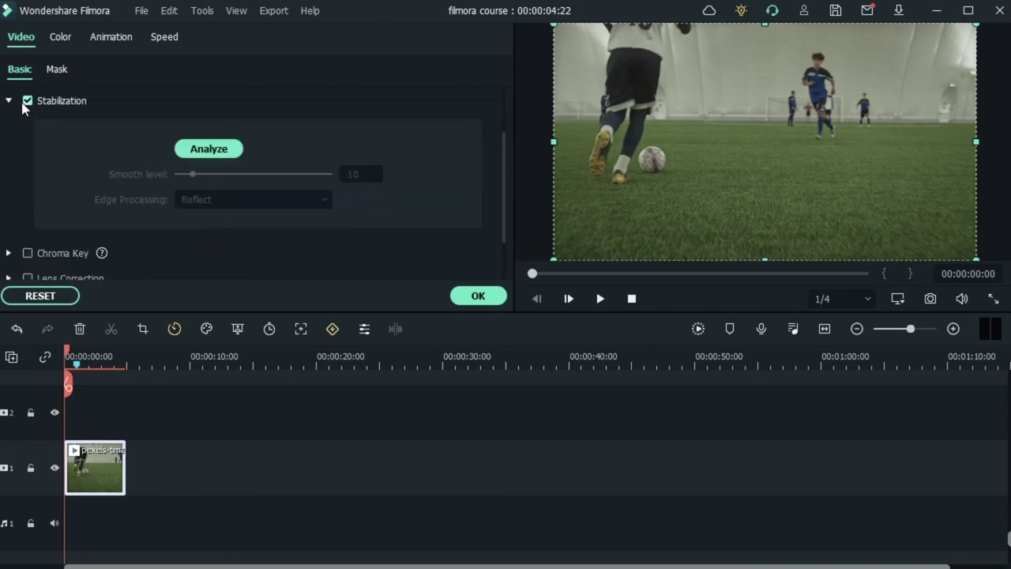
left_click(206, 151)
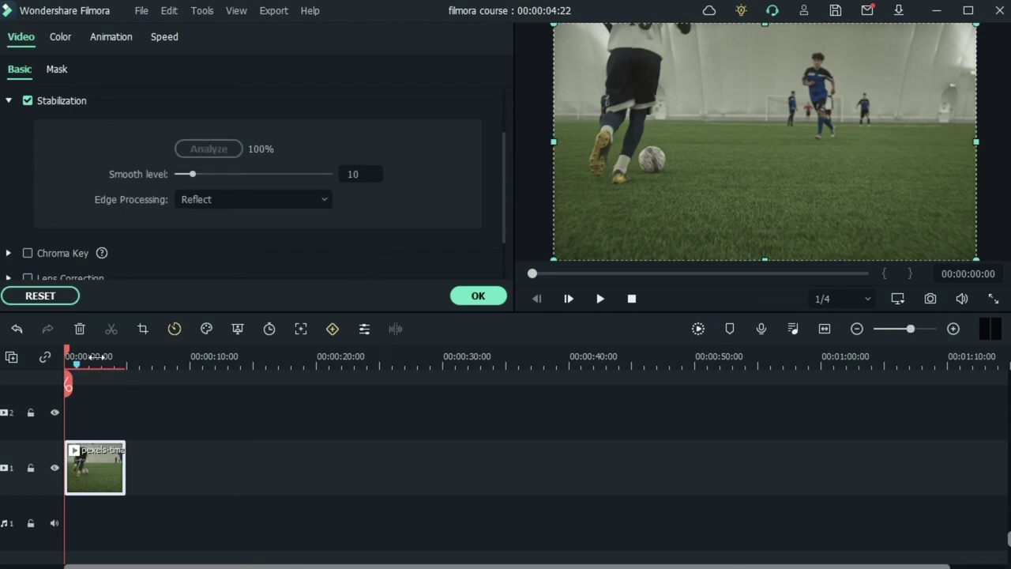
Try stabilization smooth levels of 57 and 85 at 00:00:02:13, and preview the clip at 00:00:01:16
left_click(95, 360)
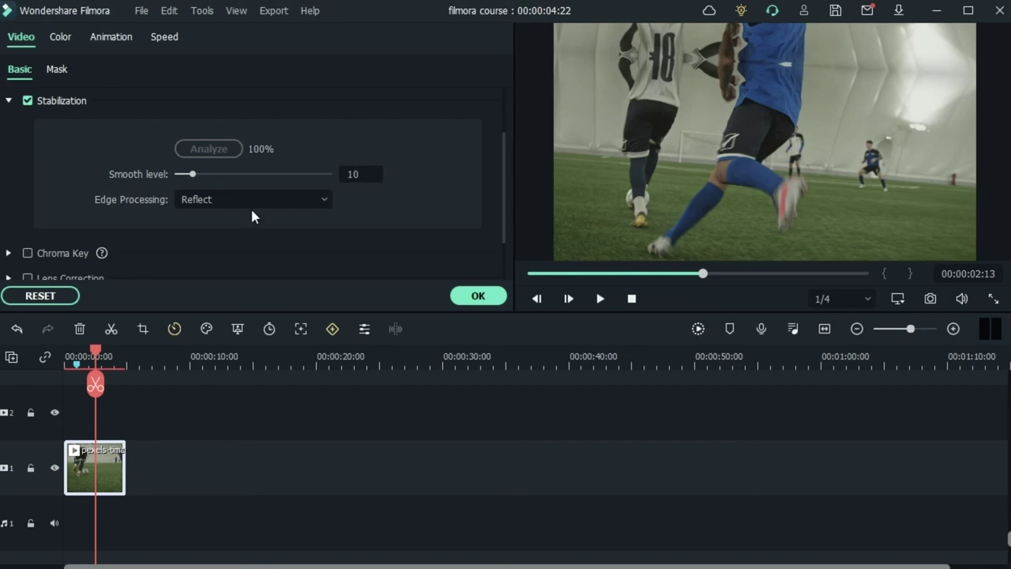
left_click(265, 175)
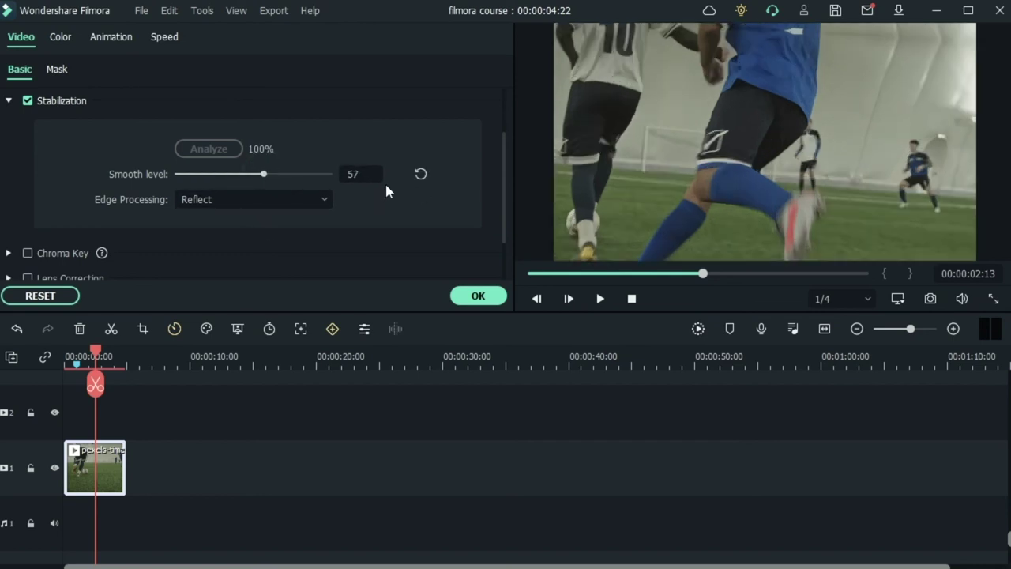
left_click(308, 175)
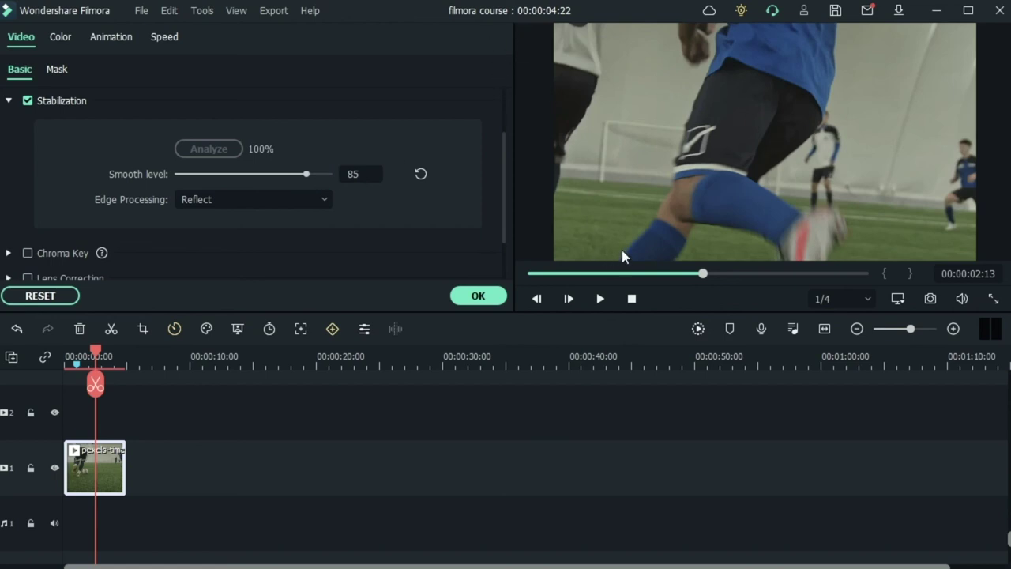
mouse_move(98, 355)
left_mouse_down()
mouse_move(115, 357)
mouse_move(86, 355)
left_mouse_up()
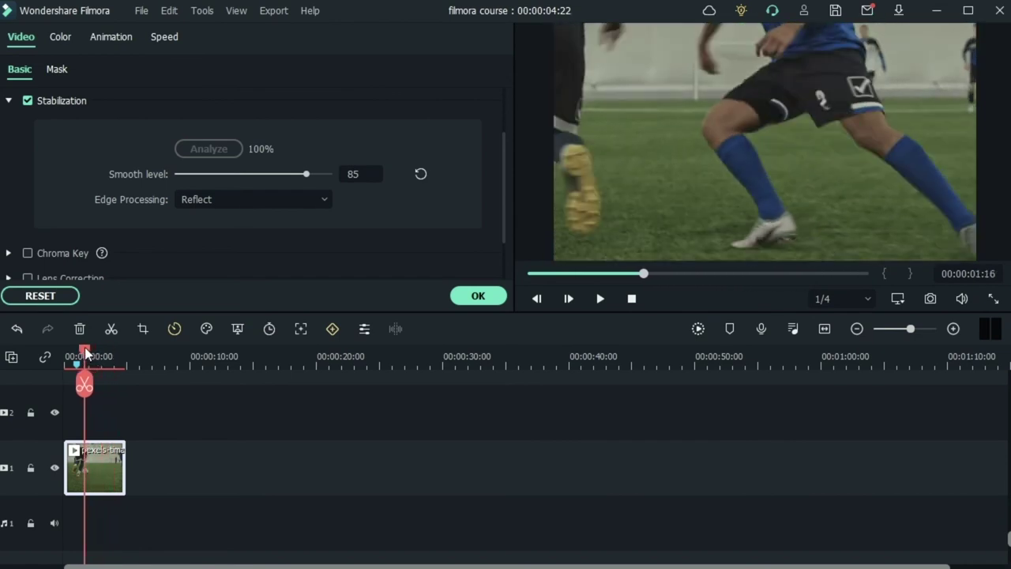
Try stabilization smooth levels of 0 and 21 on the football clip, and reset the level to its default of 10
left_click_drag(306, 174, 161, 173)
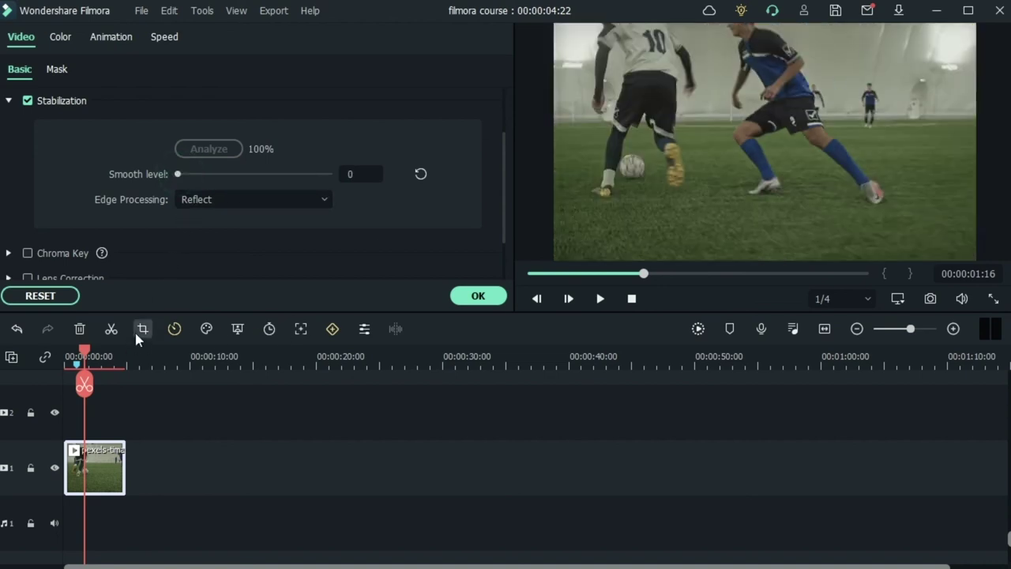
left_click_drag(174, 174, 208, 174)
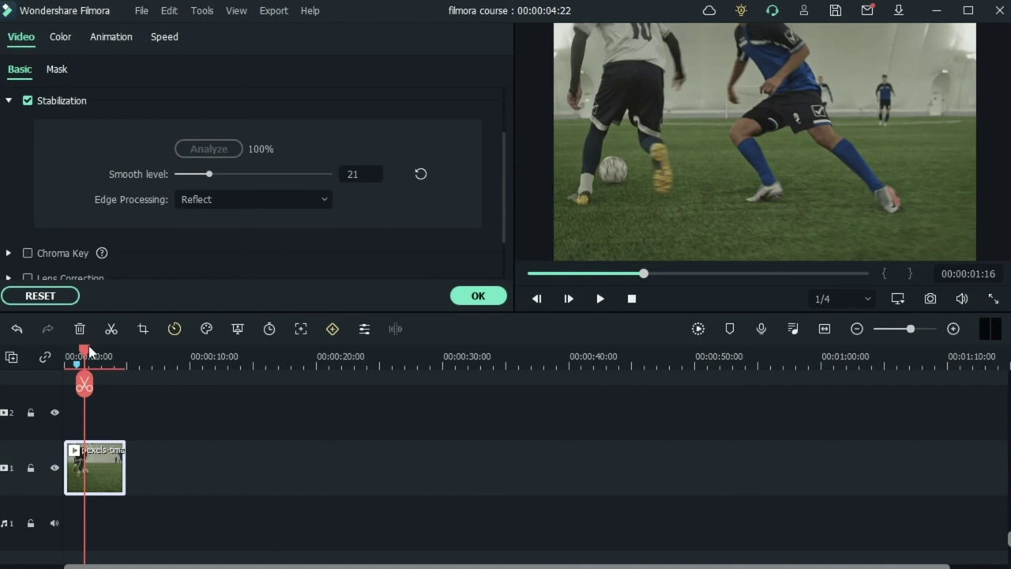
left_click(420, 173)
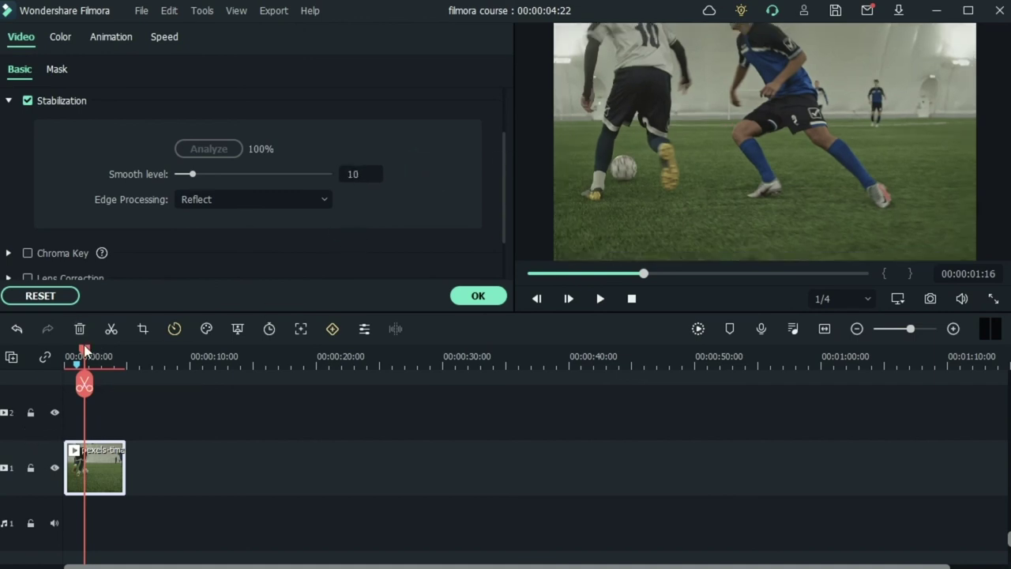
At 00:00:02:19, try the Tile, Extend and None edge processing options for the stabilization, and set it back to Reflect
left_click_drag(84, 348, 98, 349)
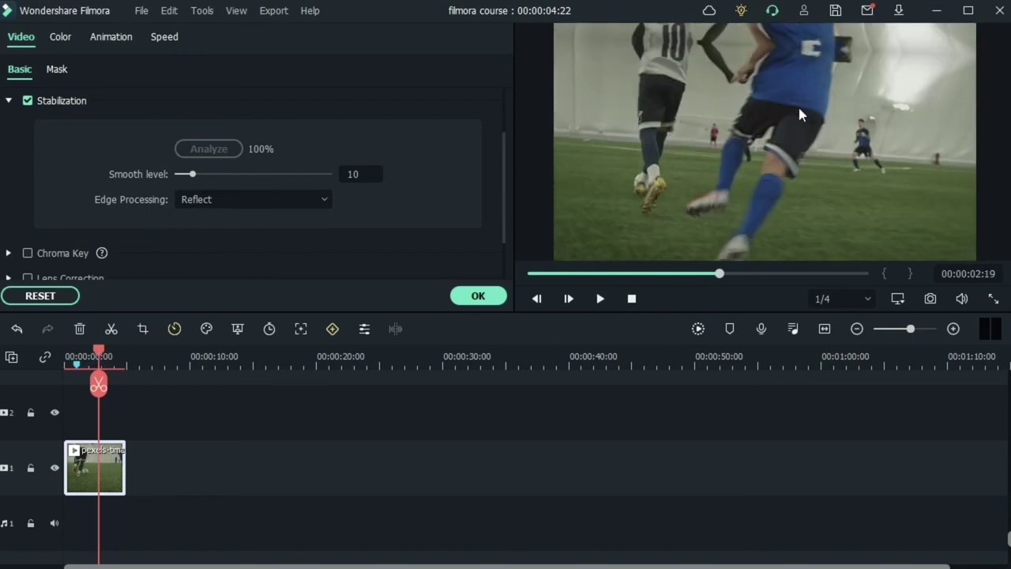
left_click(324, 197)
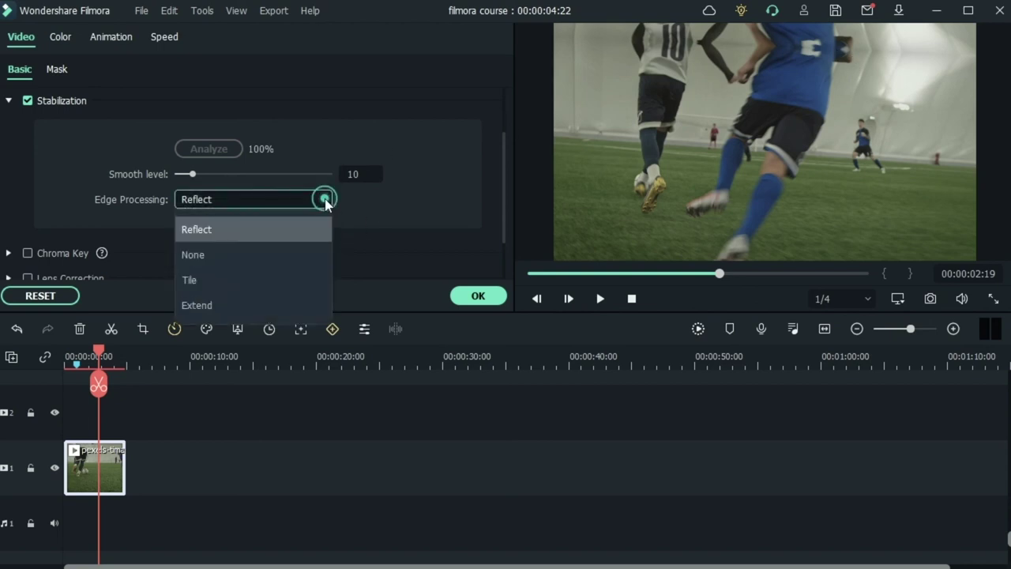
left_click(249, 275)
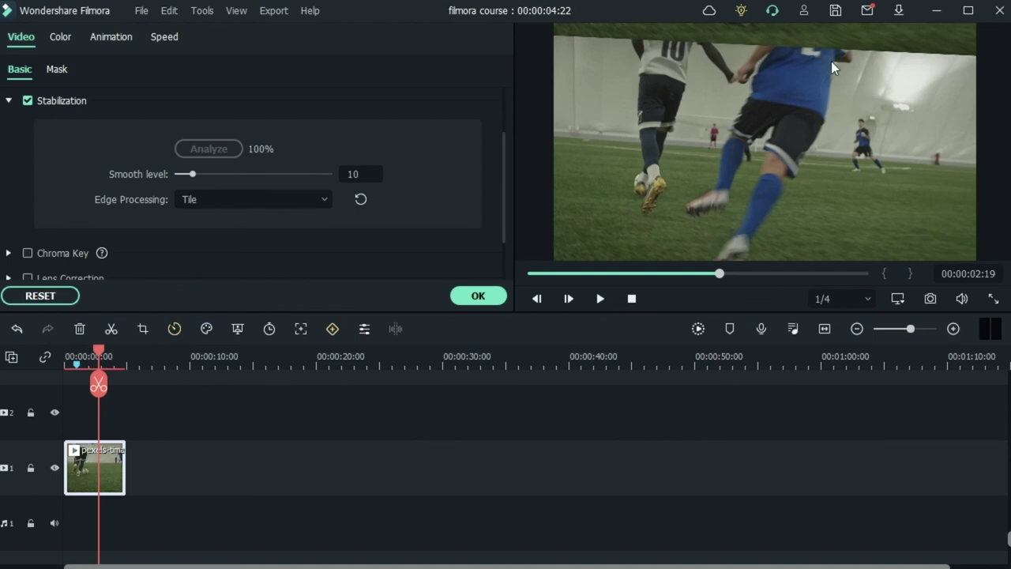
left_click(307, 196)
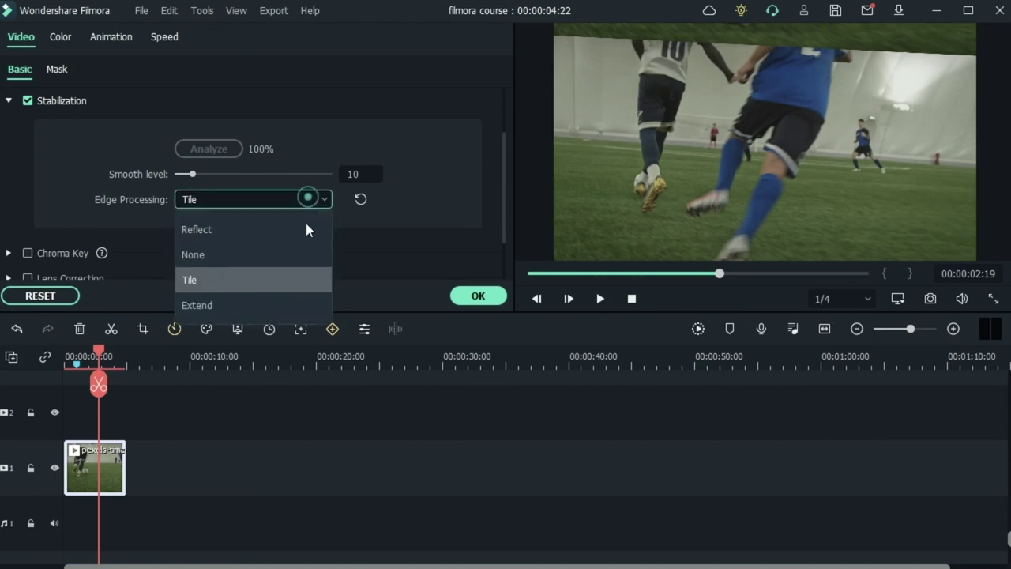
left_click(280, 305)
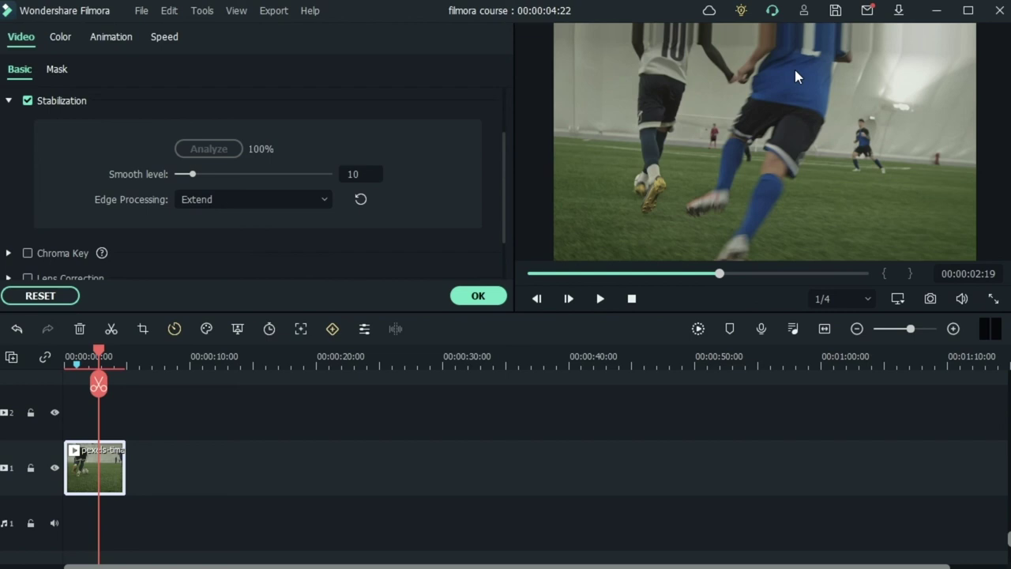
left_click(226, 194)
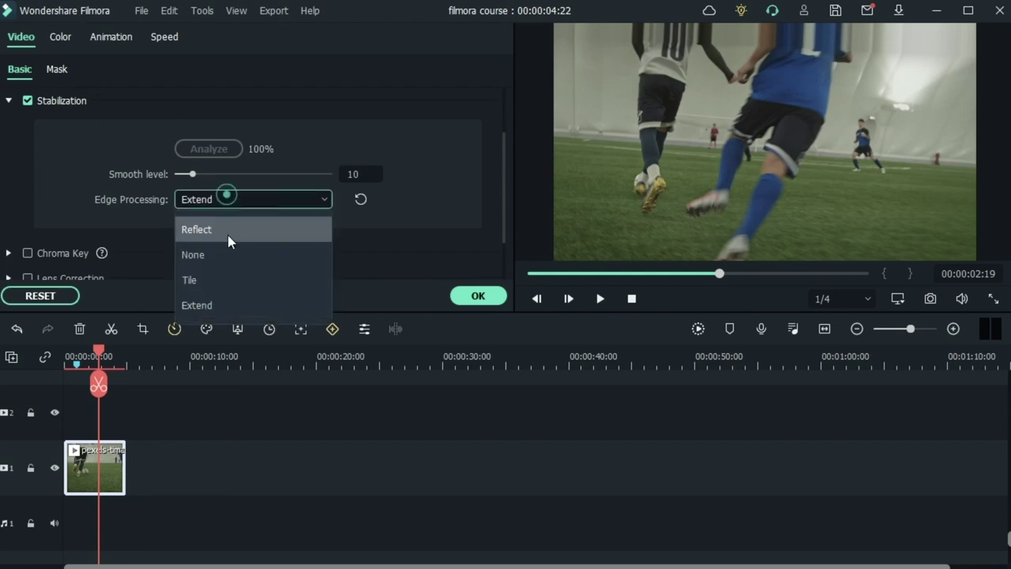
left_click(231, 255)
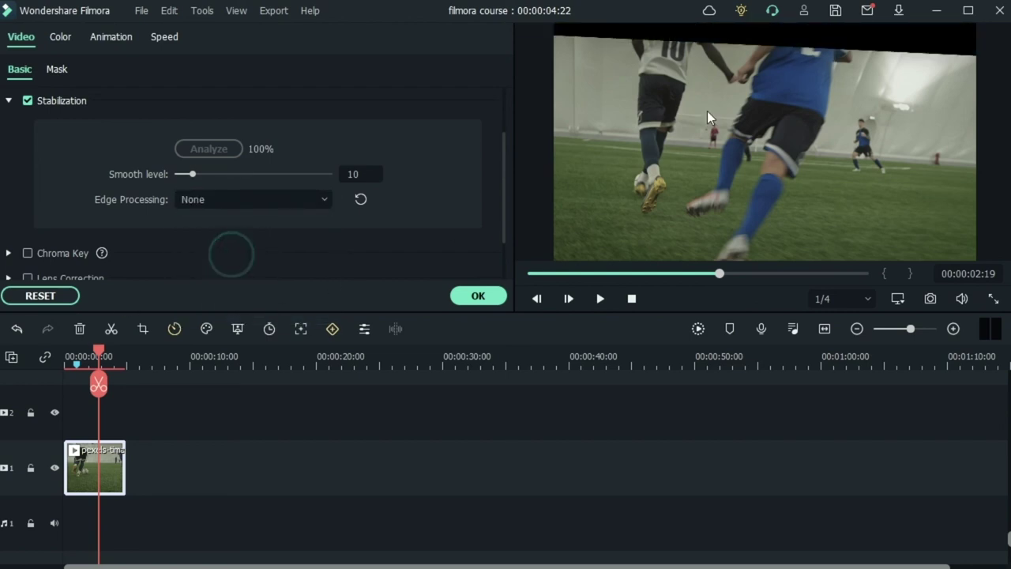
left_click(280, 198)
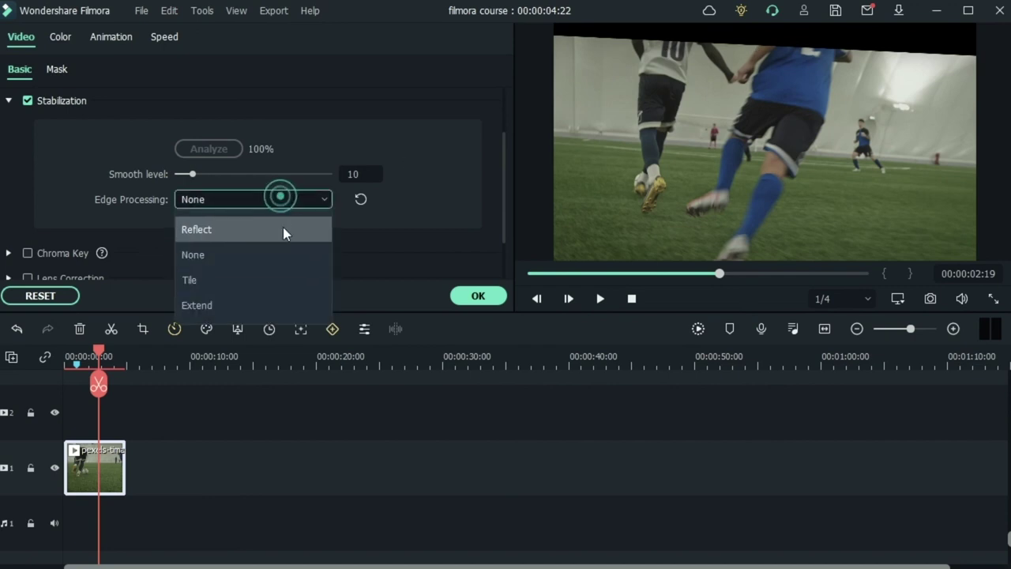
left_click(281, 228)
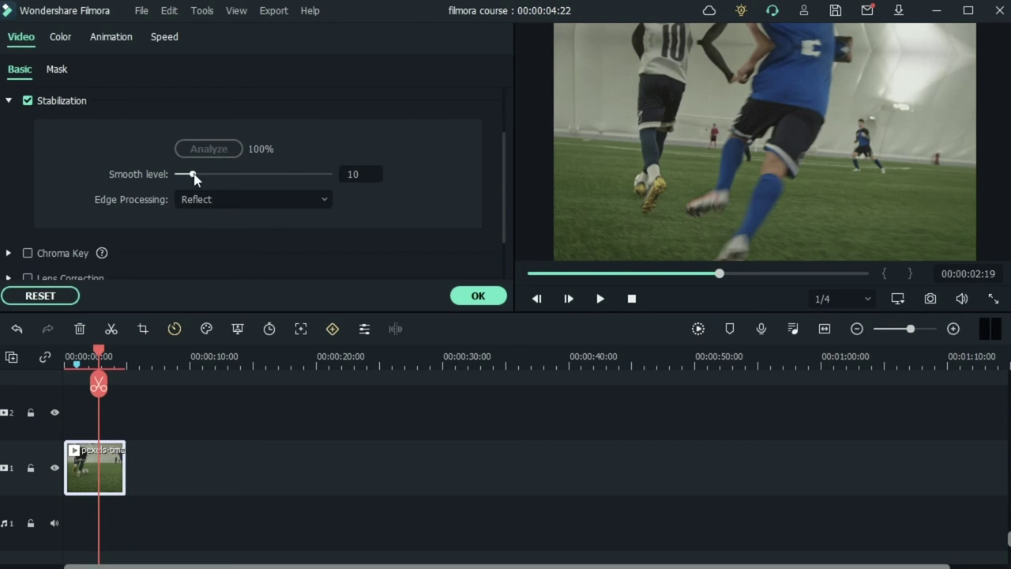
Set the stabilization smooth level to 56 and scrub the preview to 00:00:02:13
left_click_drag(193, 175, 261, 174)
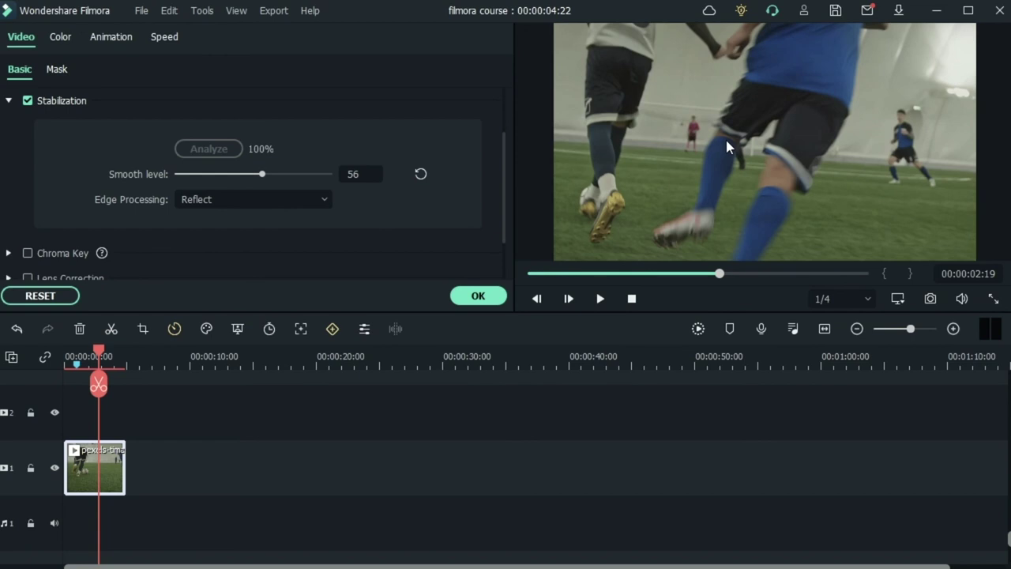
mouse_move(98, 351)
left_mouse_down()
mouse_move(27, 370)
mouse_move(69, 352)
mouse_move(96, 358)
left_mouse_up()
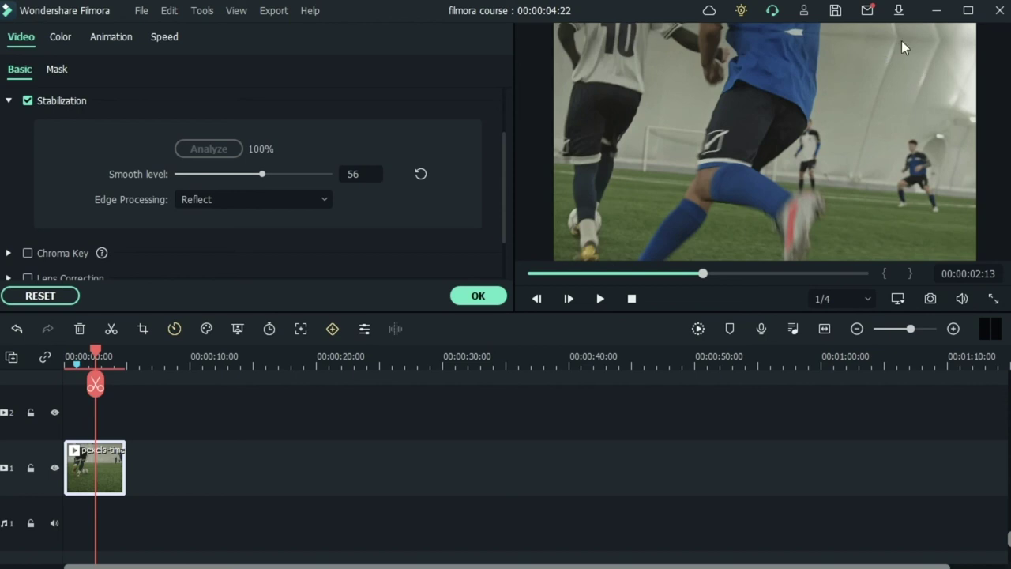
Set the football clip's stabilization smooth level to 66, apply it, and render the timeline preview for playback
left_click_drag(267, 180, 281, 183)
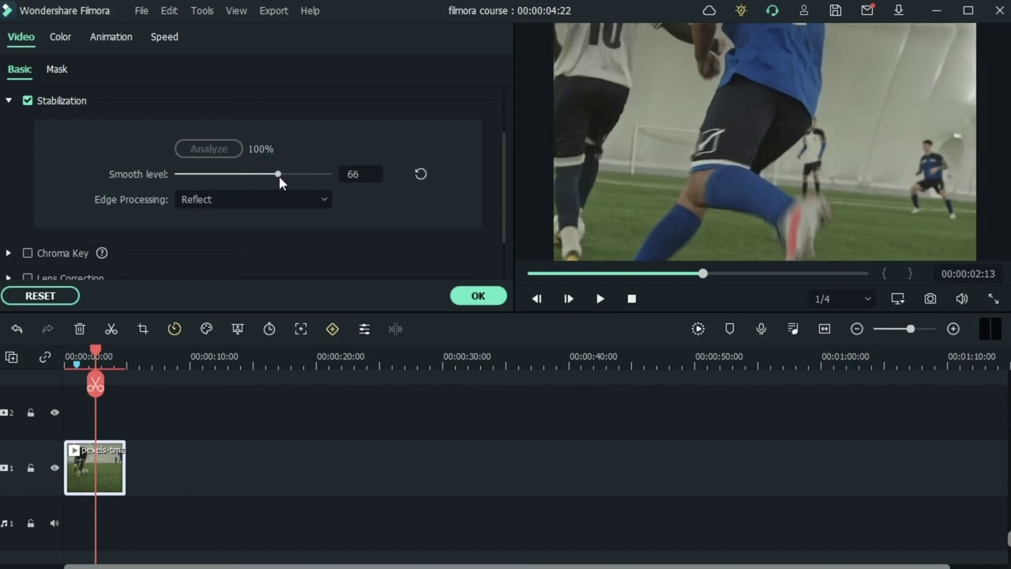
left_click(477, 295)
left_click(701, 329)
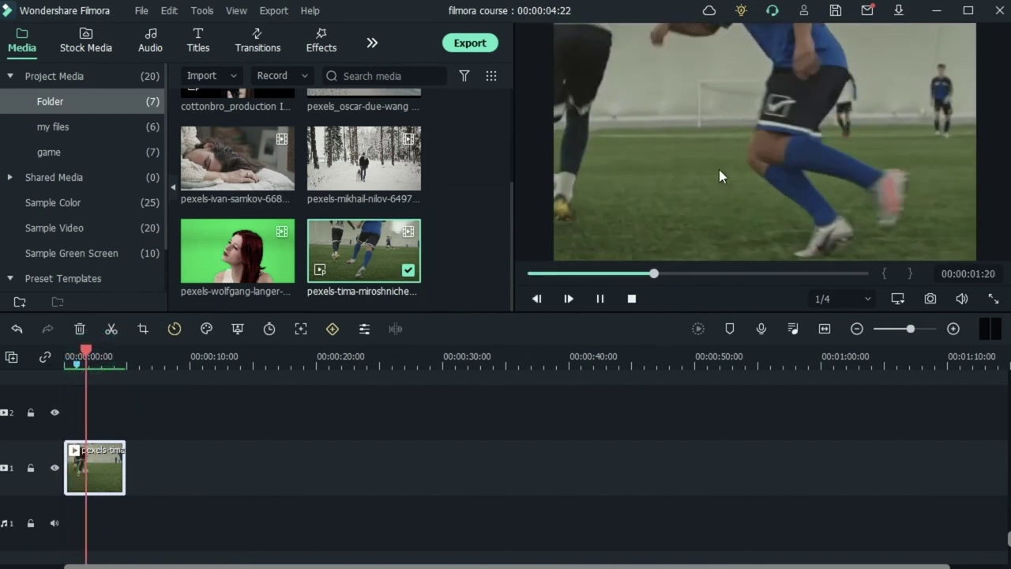
key("space")
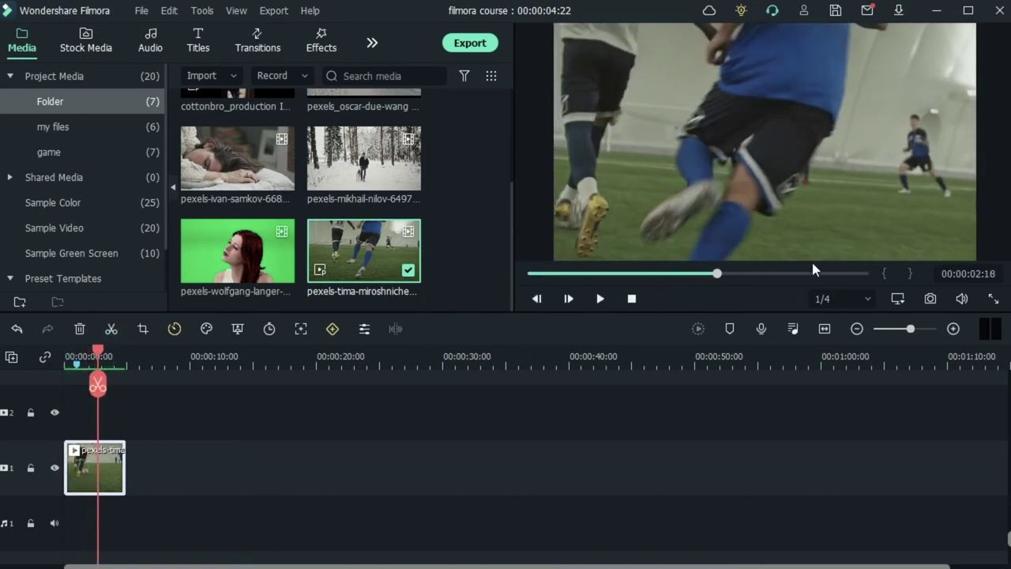
Set the preview playback quality to Full and play the stabilized football clip through from its start
left_click(835, 300)
left_click(841, 329)
key("space")
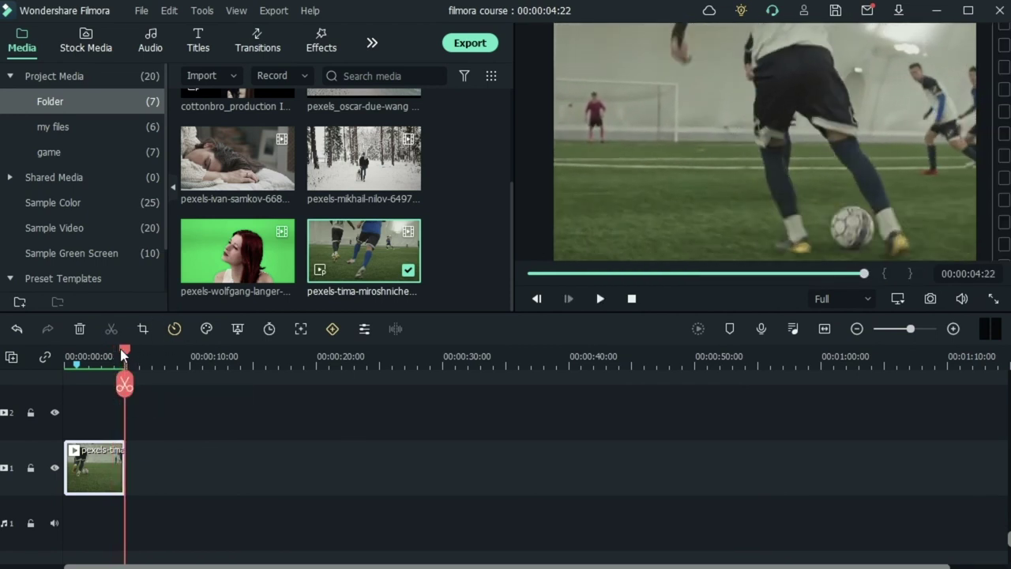
left_click_drag(122, 353, 88, 363)
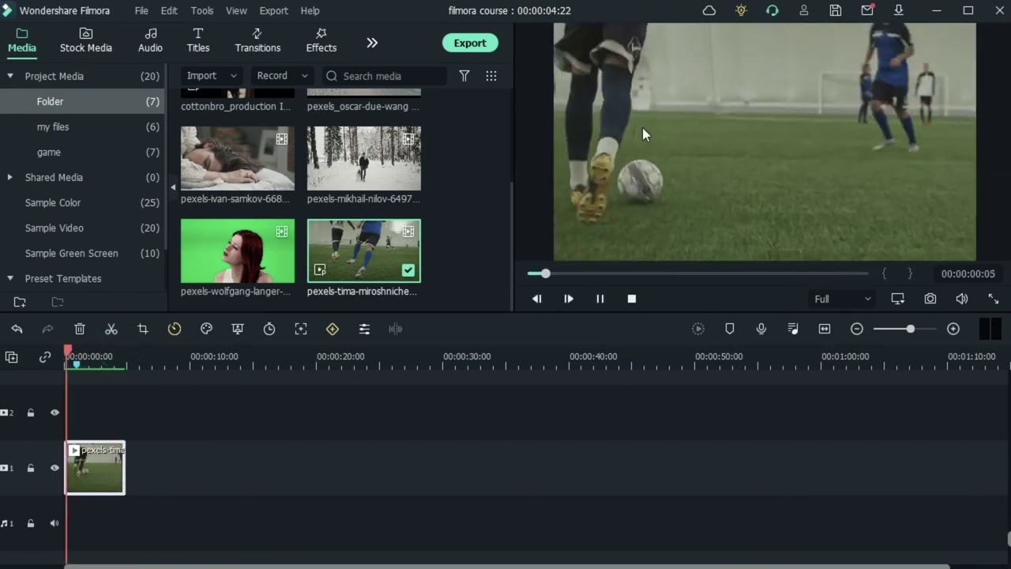
Add the original football clip to video track 1 at about 00:00:10:00, play it for comparison, and delete it
left_click_drag(375, 238, 194, 462)
key("space")
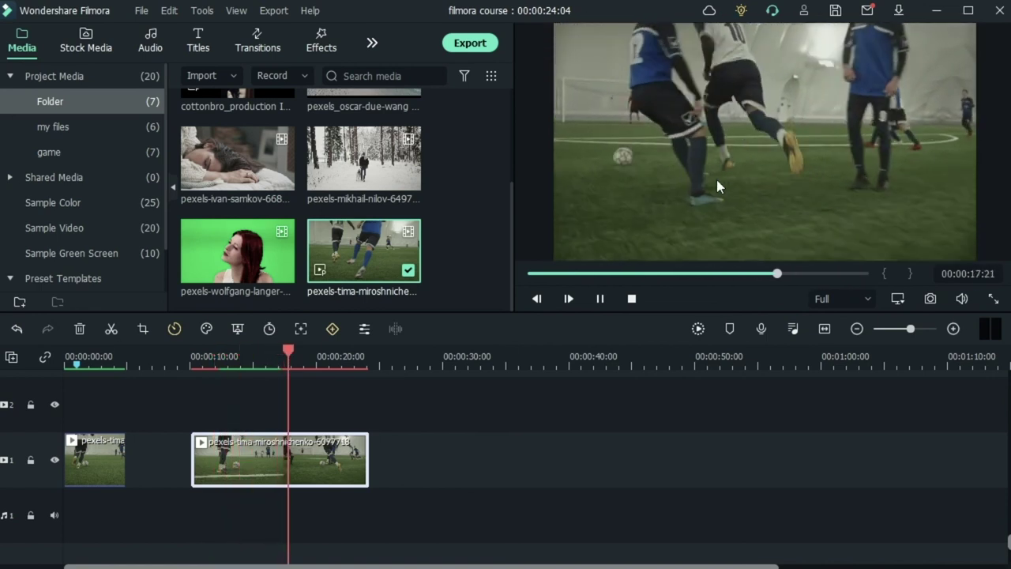
key("space")
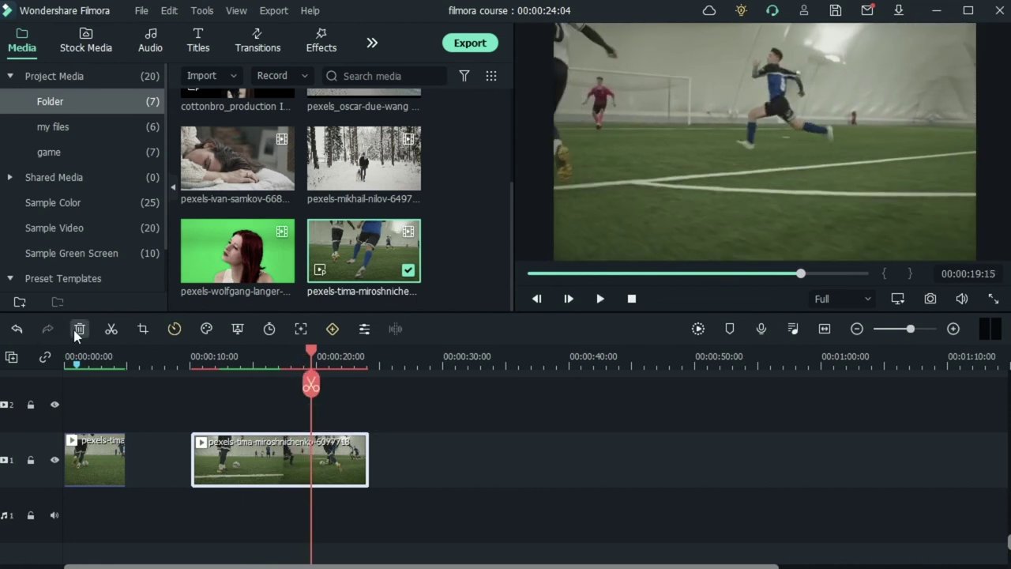
left_click(79, 328)
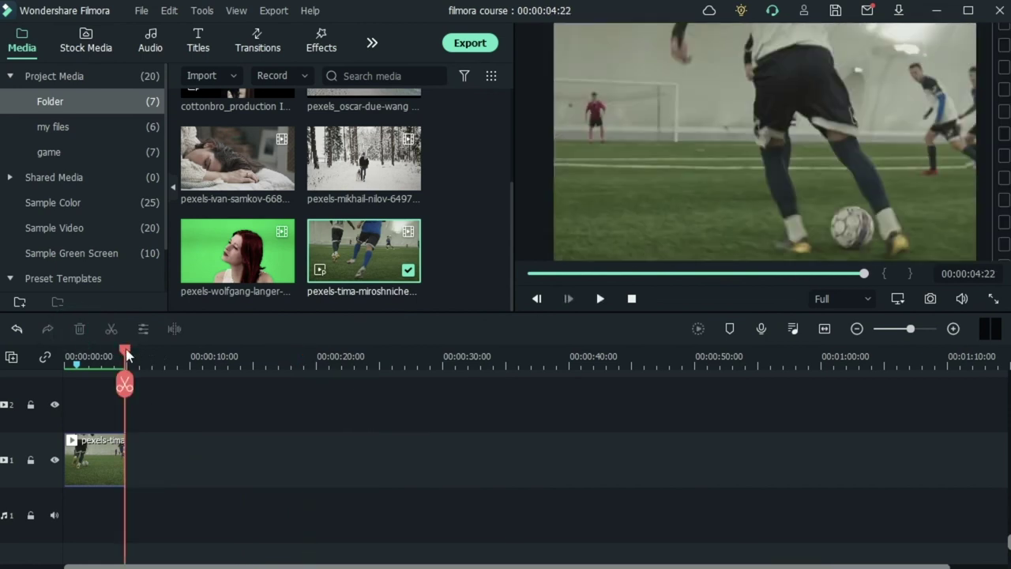
At 00:00:03:00, reopen the football clip's video properties, turn off its stabilization, and collapse the stabilization settings
left_click_drag(125, 353, 103, 365)
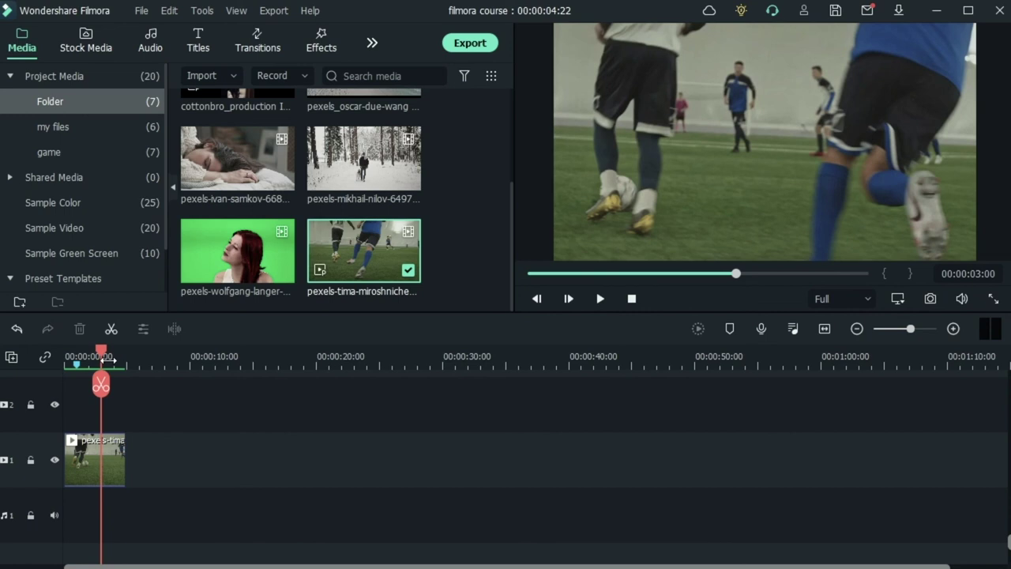
left_click(92, 447)
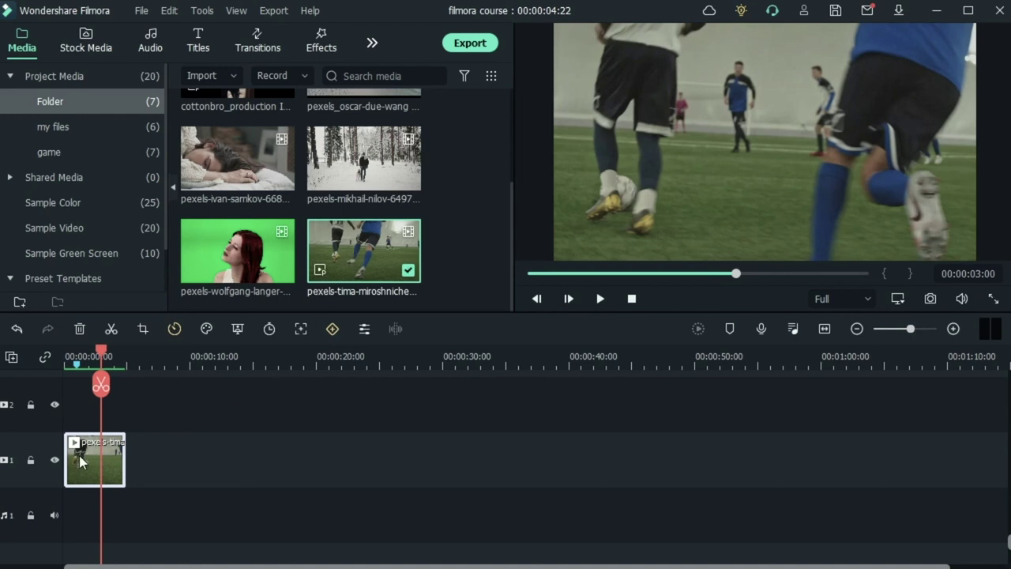
left_click(87, 451)
left_click(88, 454)
double_click(87, 453)
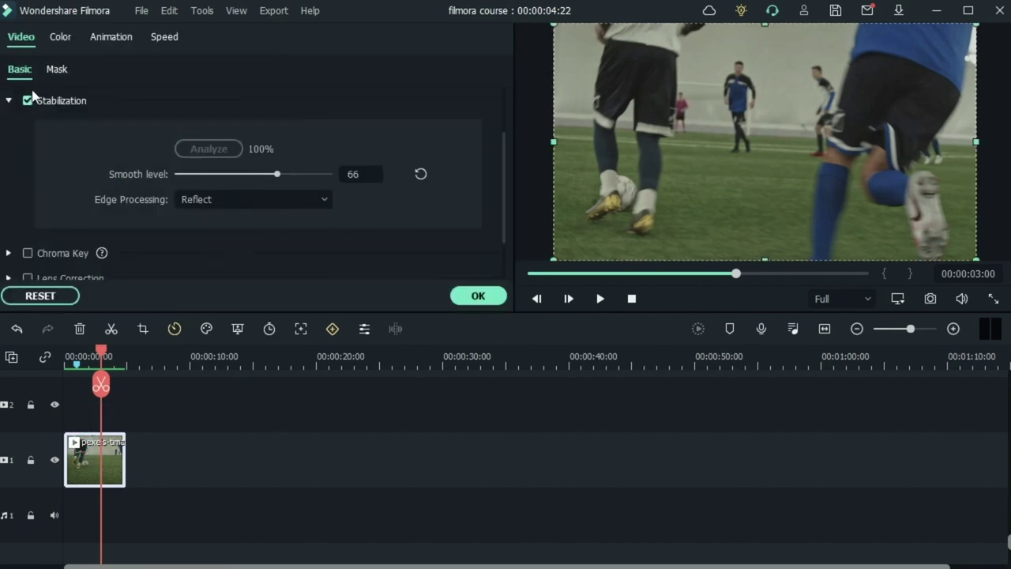
left_click(27, 101)
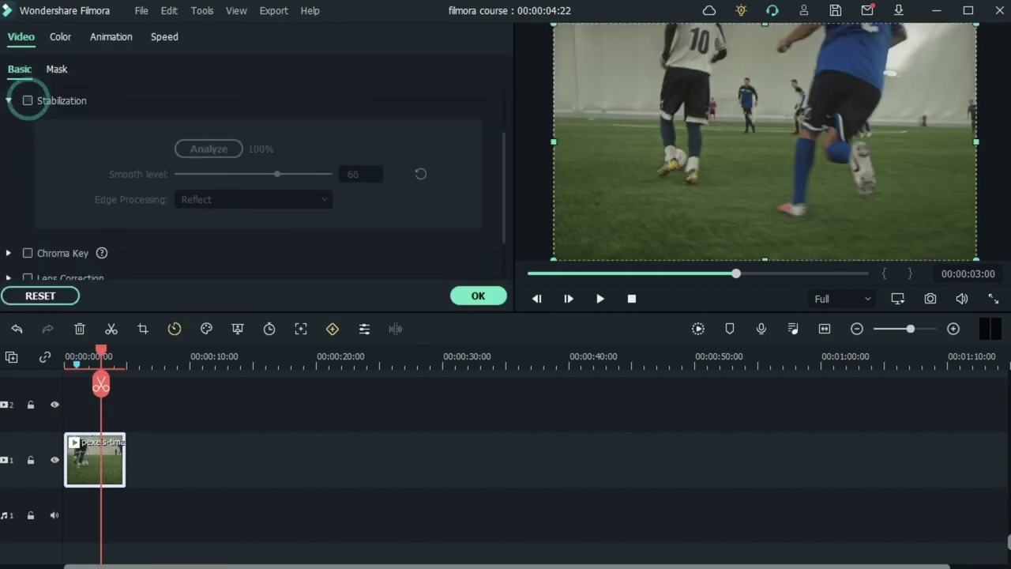
left_click(9, 101)
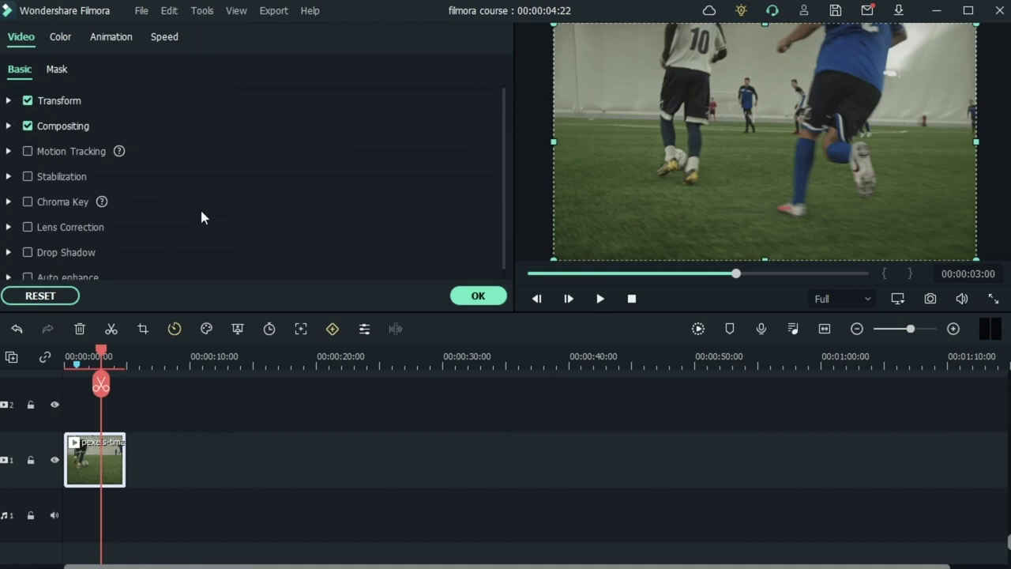